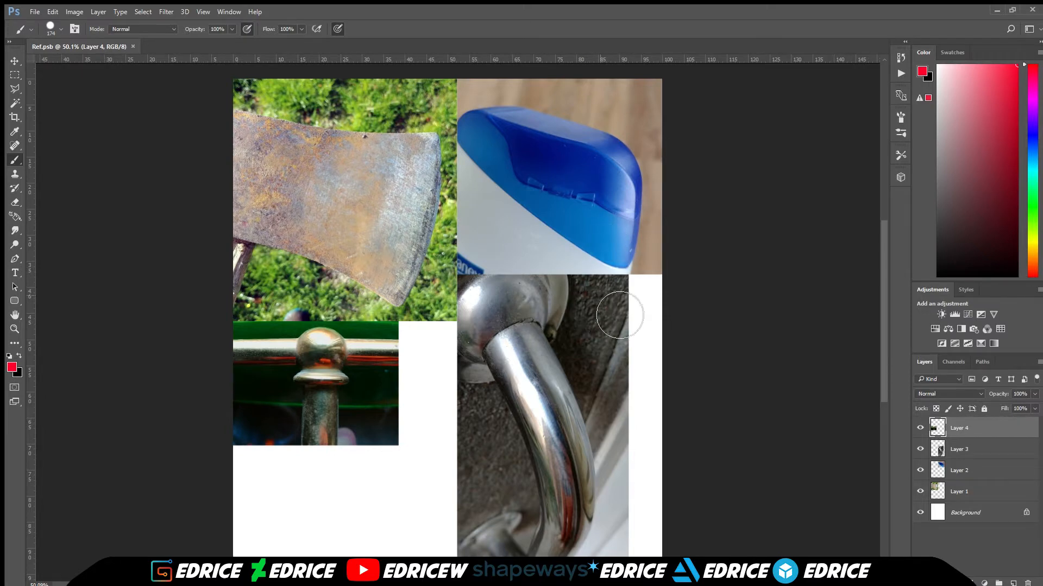
Step: Open the 3D sword model file low.obj
scroll(407, 354, "up", 2)
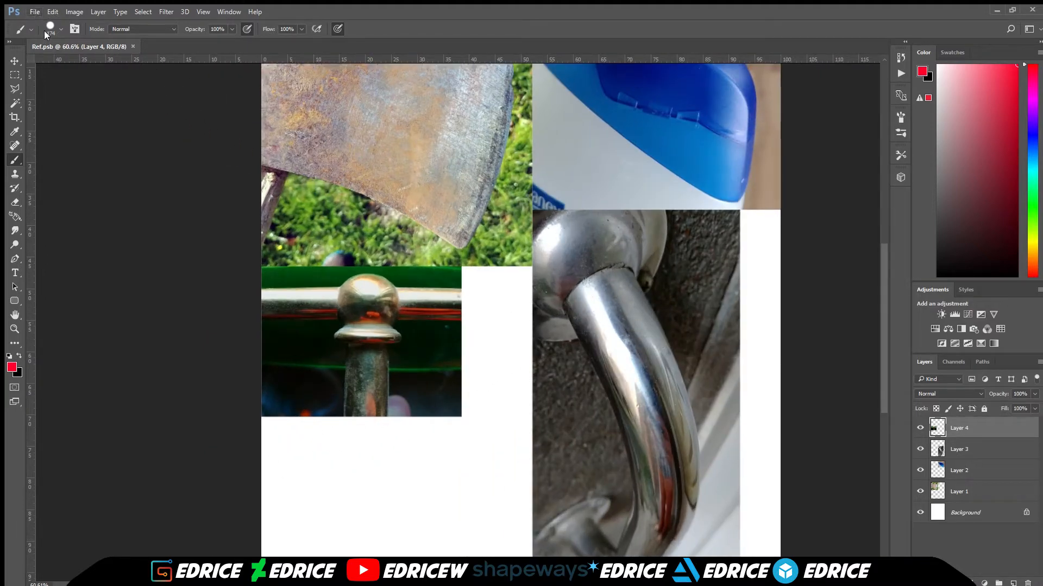
left_click(643, 98)
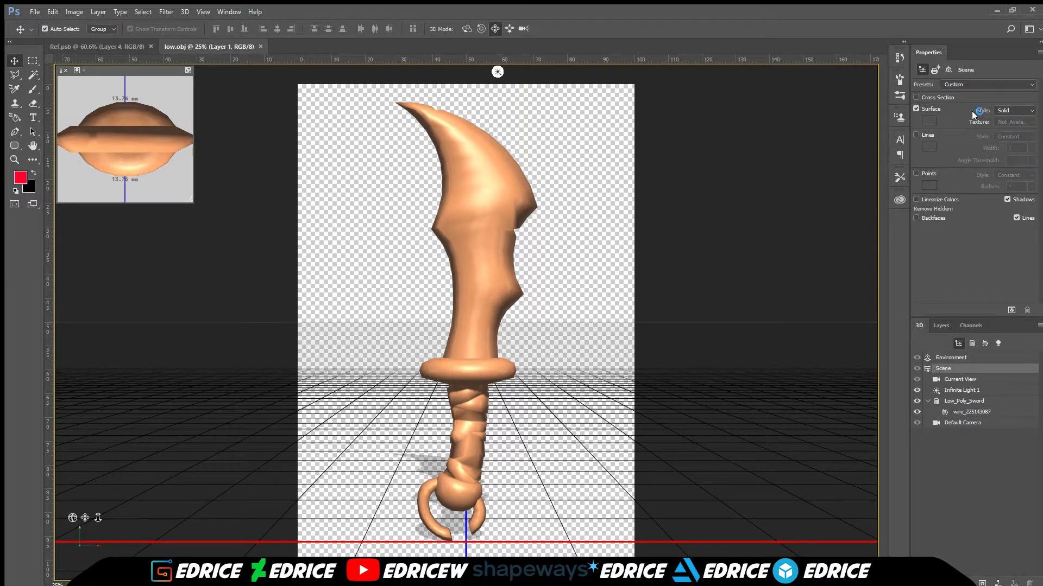
Step: Try the Unlit Texture surface style on the sword scene
left_click(1011, 112)
left_click(1011, 118)
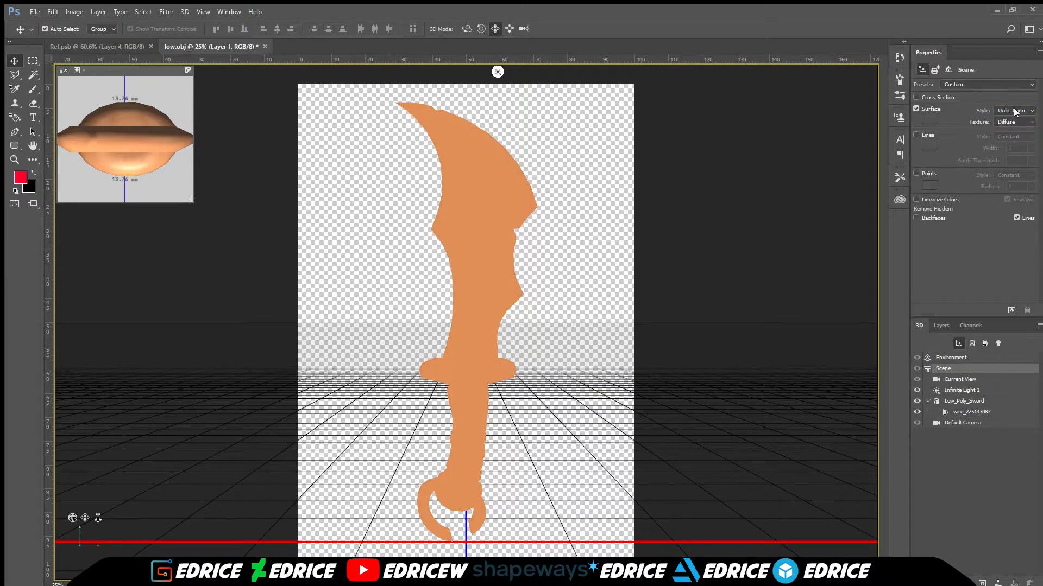
scroll(1011, 115, "up", 1)
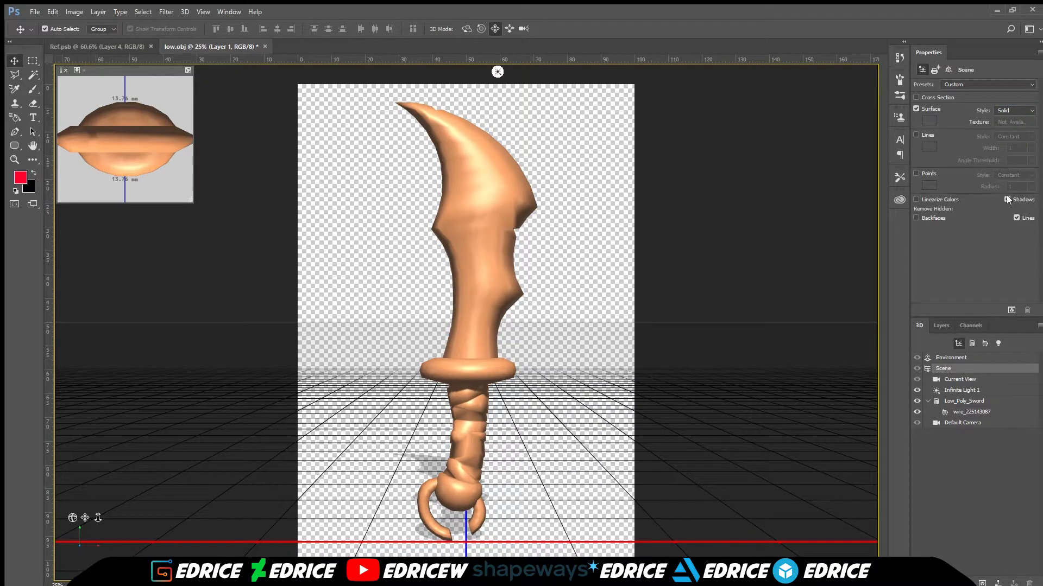
Step: Turn off the scene's shadows and open the diffuse texture of the sword's wire_225143087 material for editing
left_click(1006, 199)
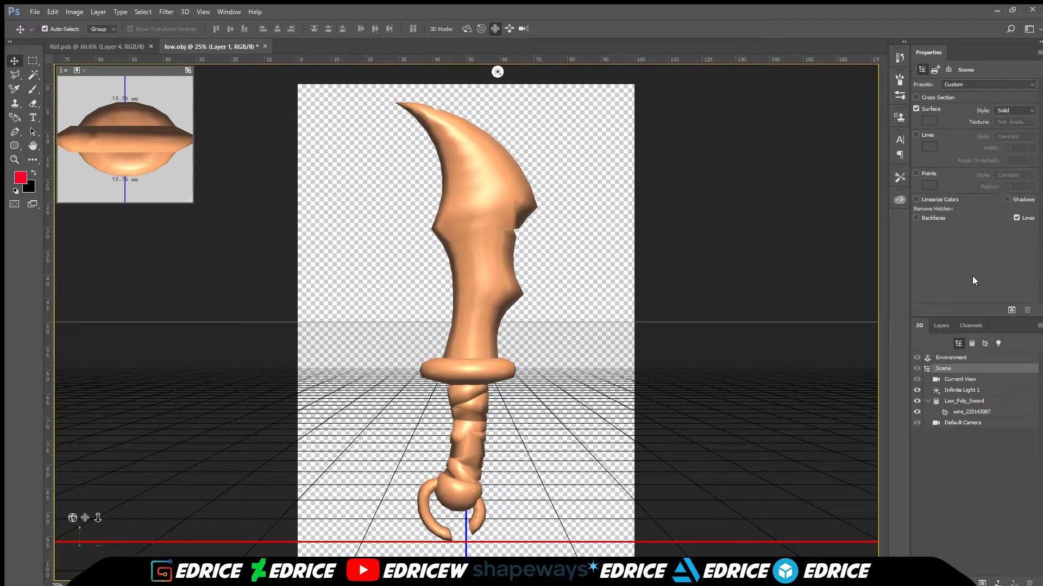
left_click(974, 400)
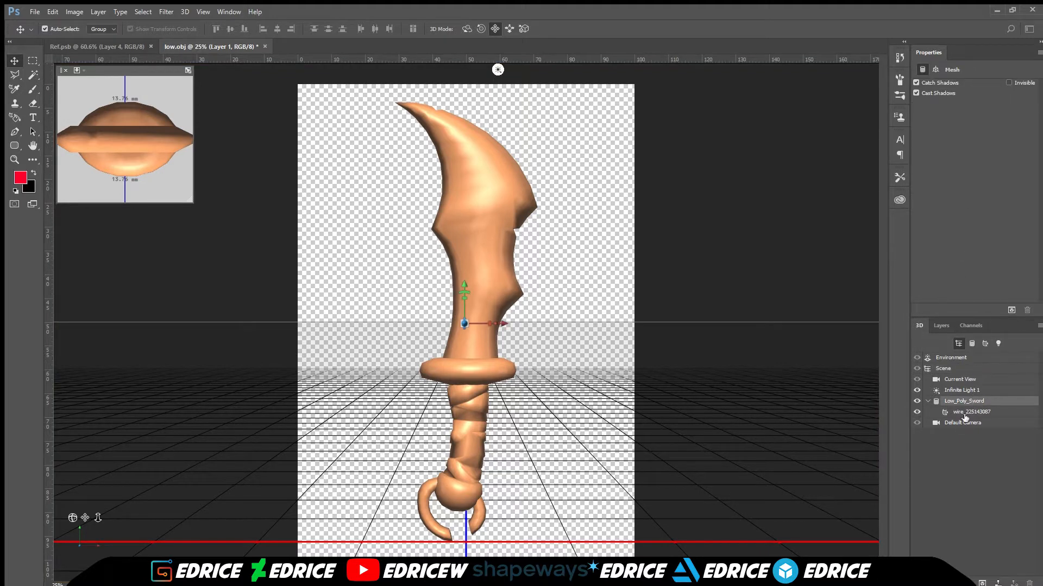
left_click(967, 411)
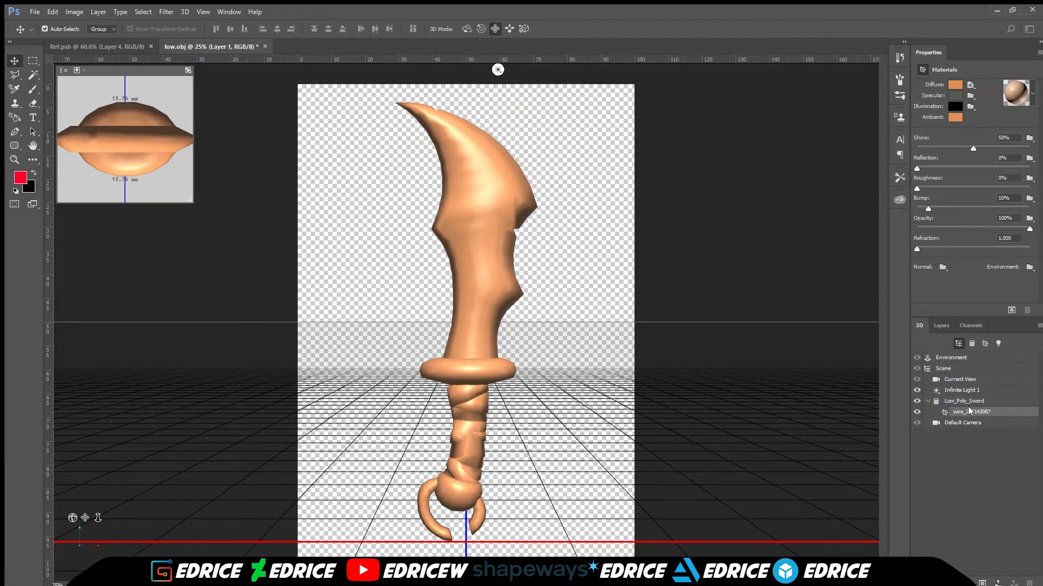
left_click(970, 86)
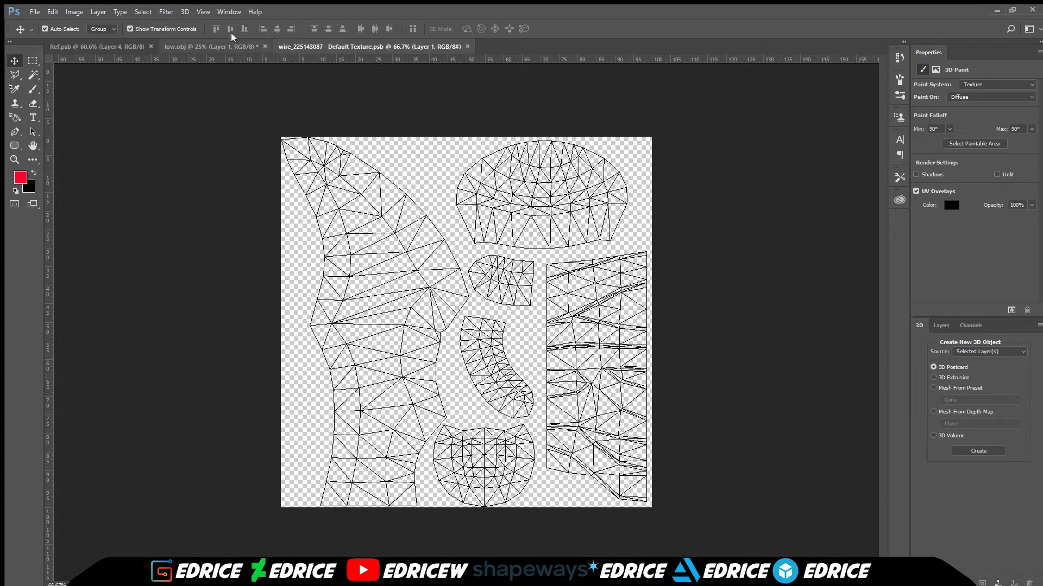
Step: Resize the sword's texture image to twice its width and height and save it
key("h")
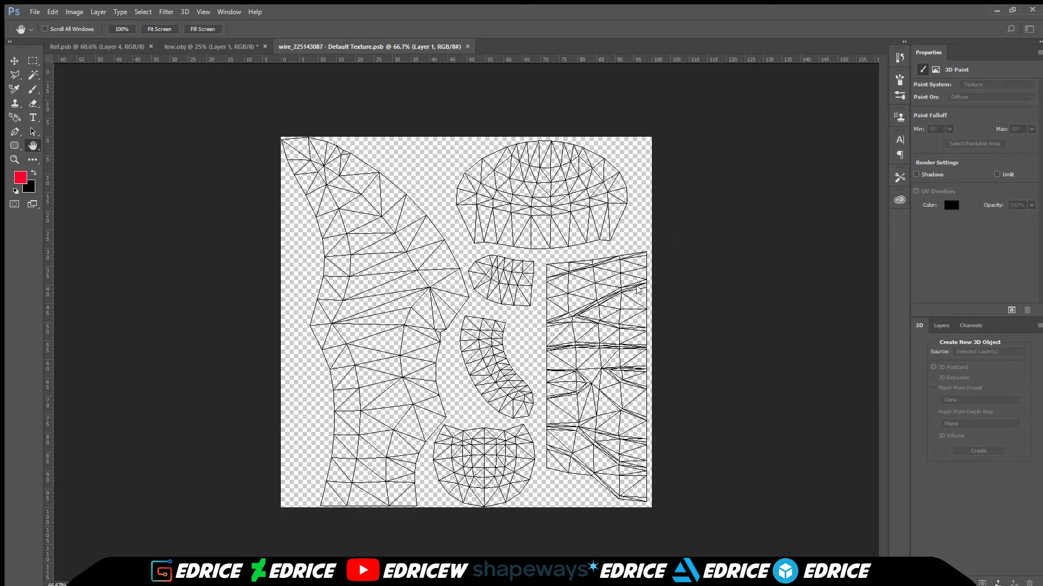
key("v")
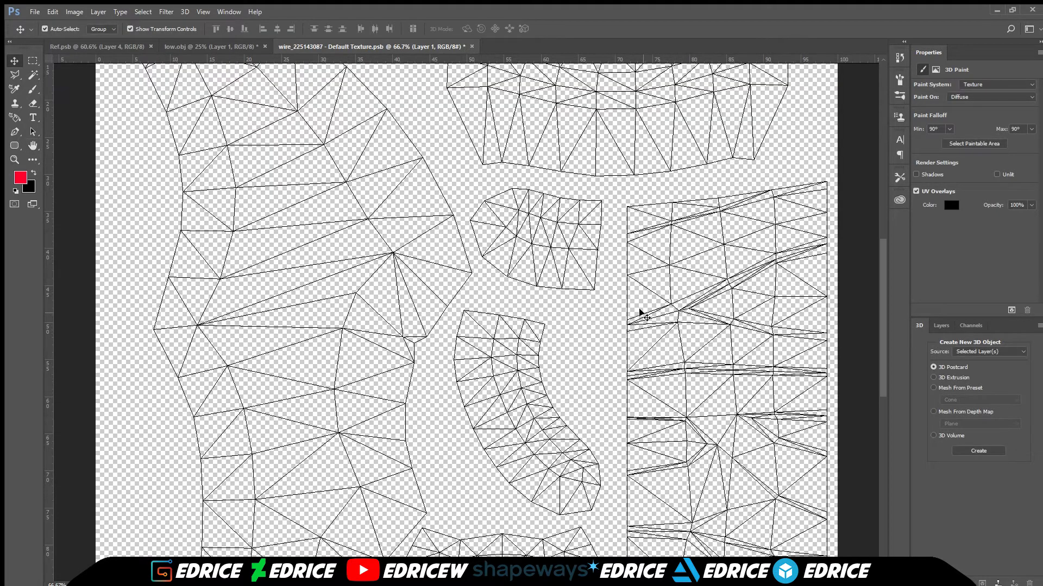
scroll(601, 304, "down", 3)
scroll(599, 307, "down", 1)
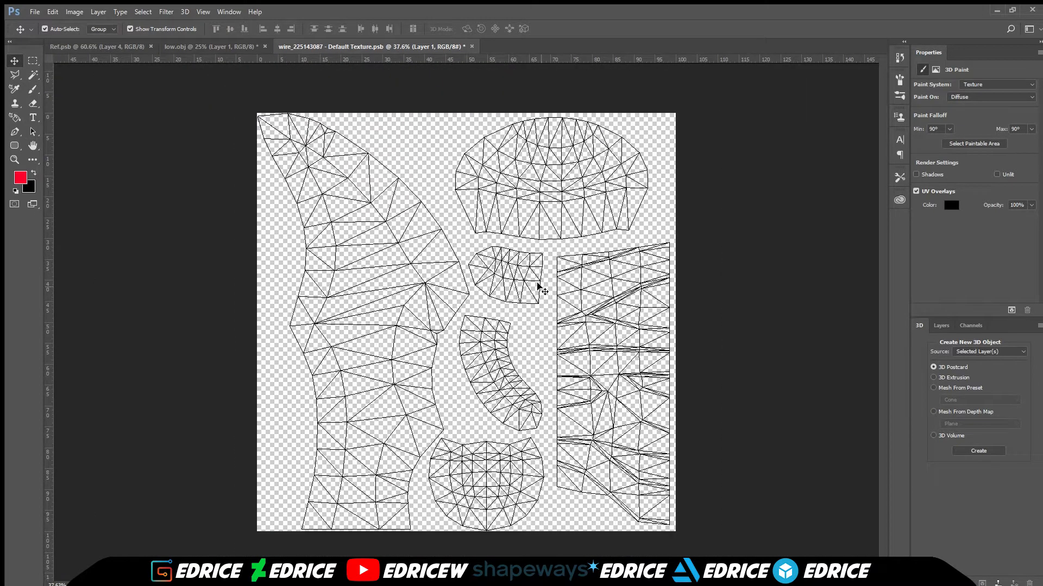
key("ctrl+s")
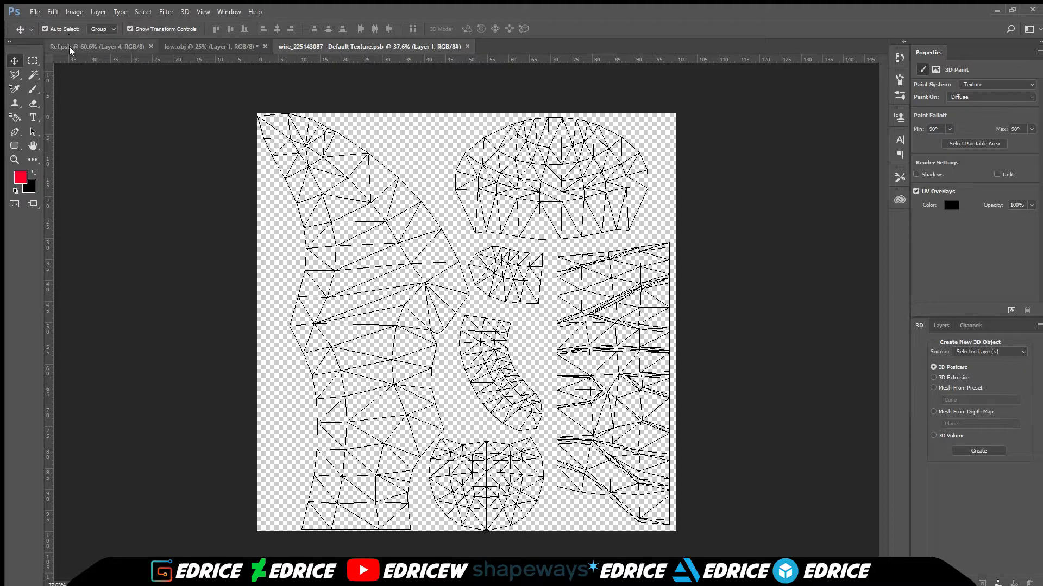
Step: Save the 3D sword document as low.psb and return to the texture document
left_click(199, 49)
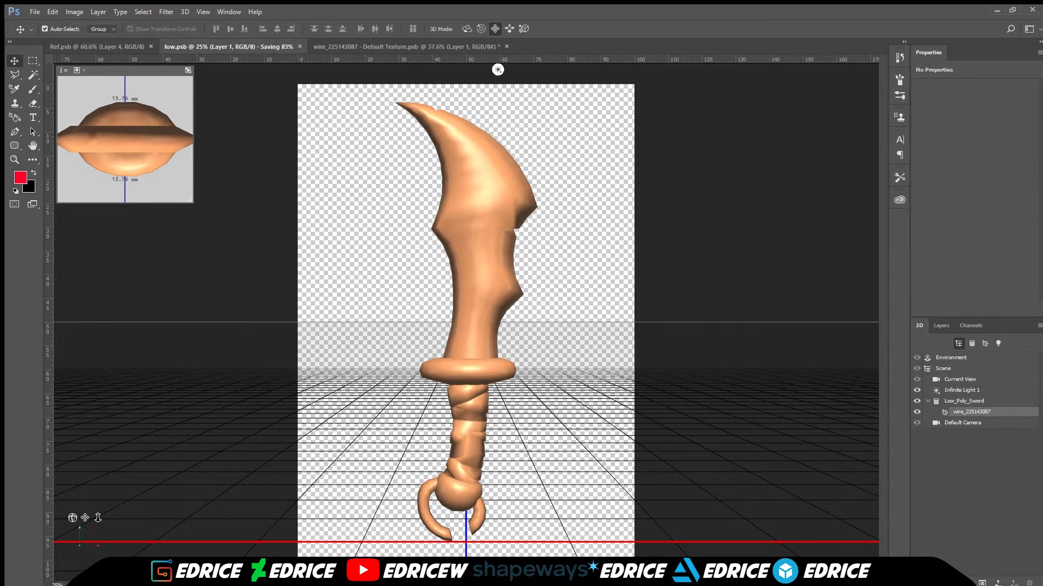
left_click(370, 46)
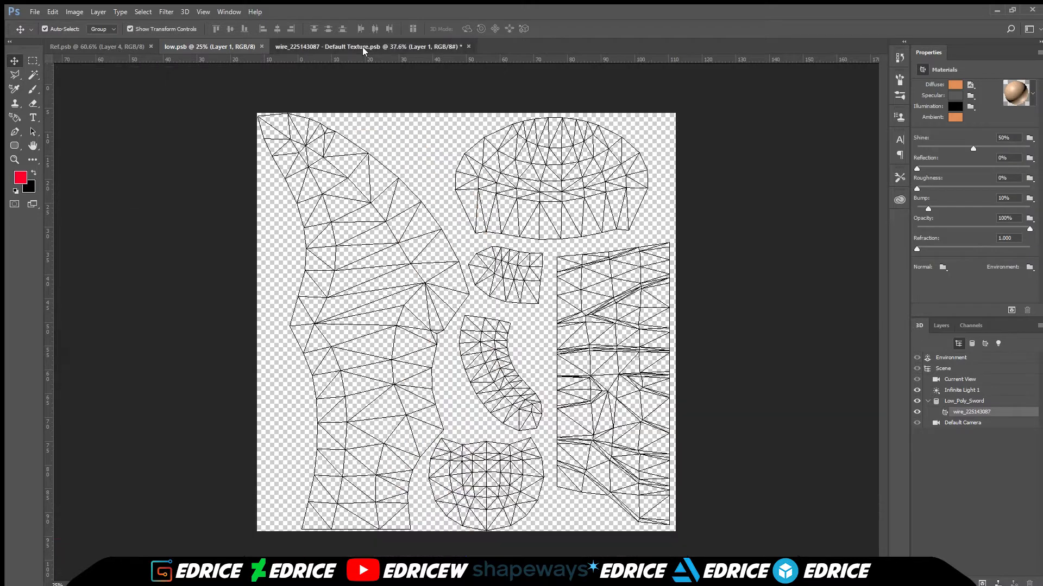
Step: Add a new layer above Layer 1 in the texture document and name it "blade"
left_click(941, 325)
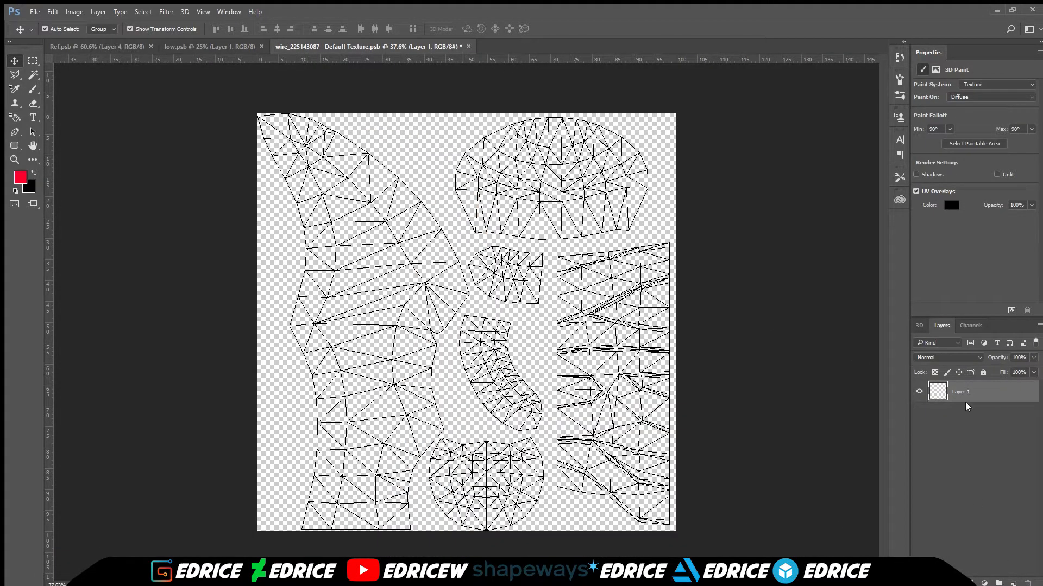
left_click(1014, 583)
double_click(965, 392)
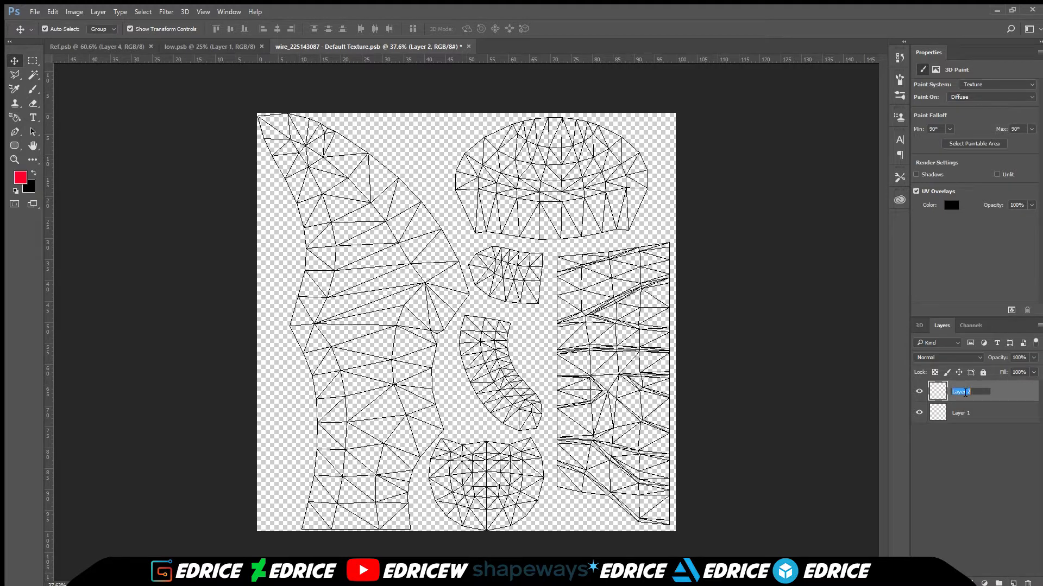
type("blade")
key("Return")
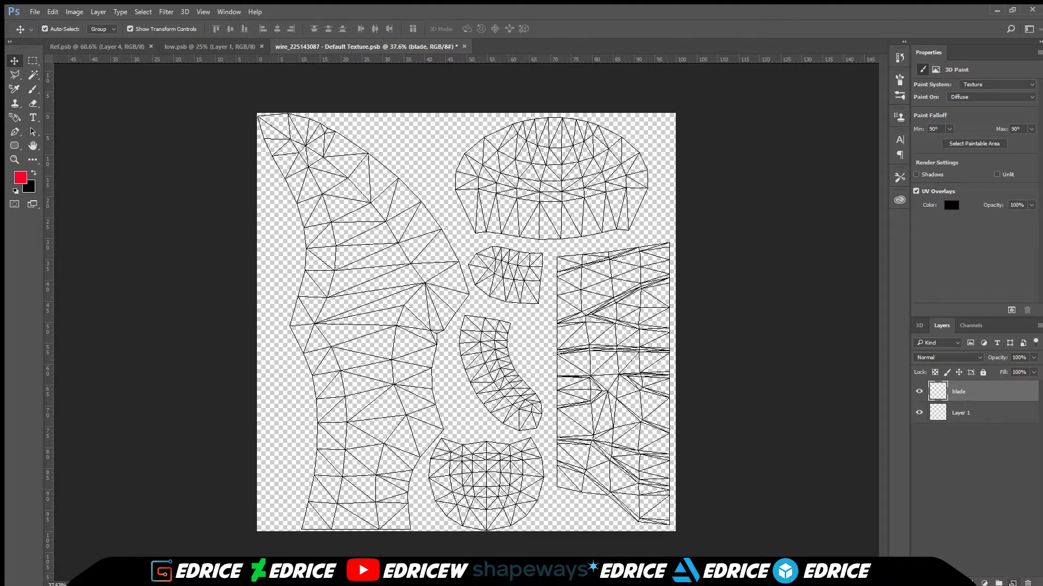
Step: Add another layer above the blade layer and name it "gold"
left_click(1013, 583)
key("h")
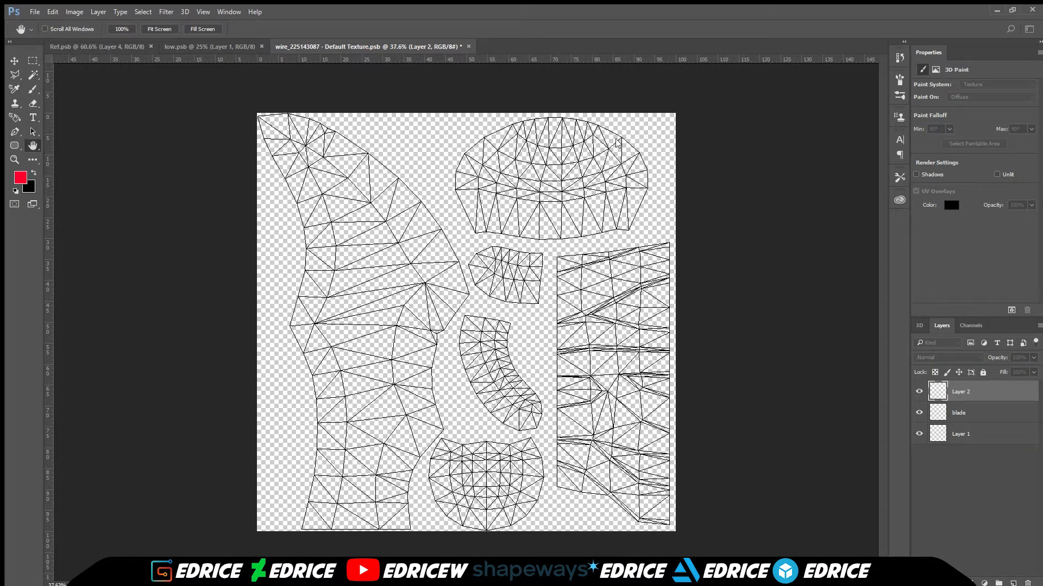
key("v")
double_click(960, 392)
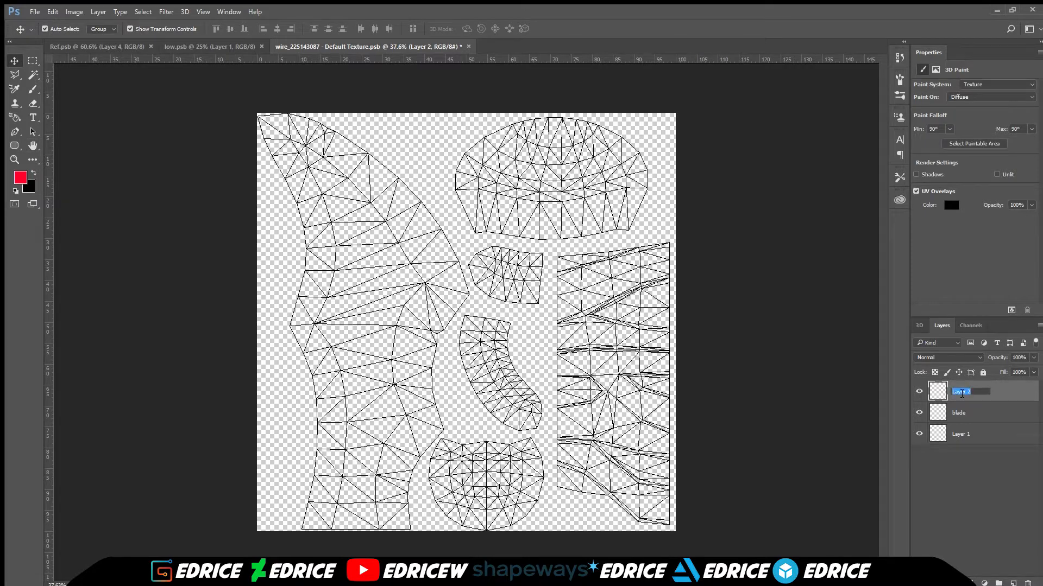
type("gold")
key("Return")
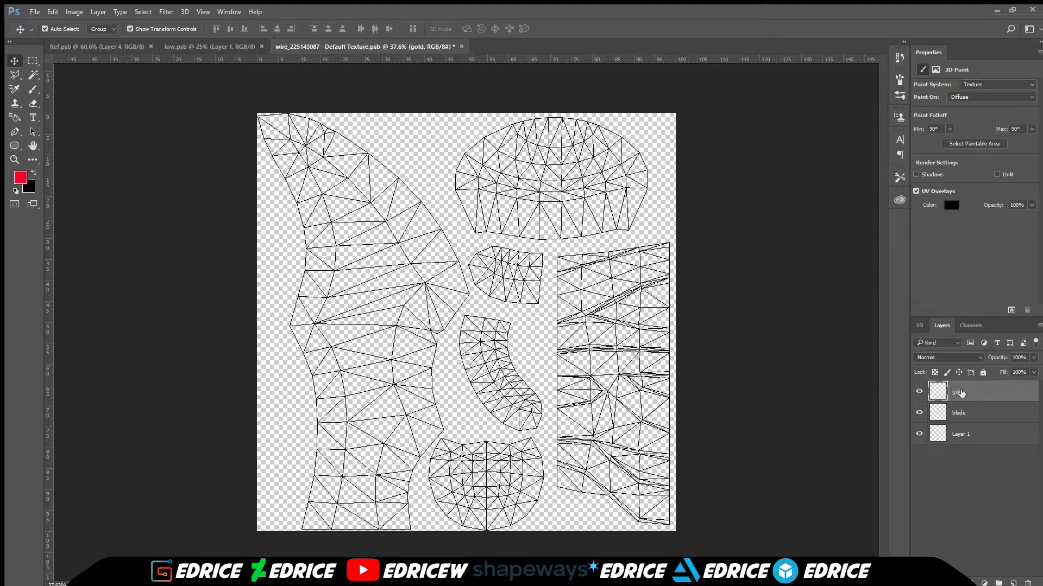
Step: Add a third layer on top of the gold layer and name it "blue"
left_click(1014, 583)
double_click(963, 392)
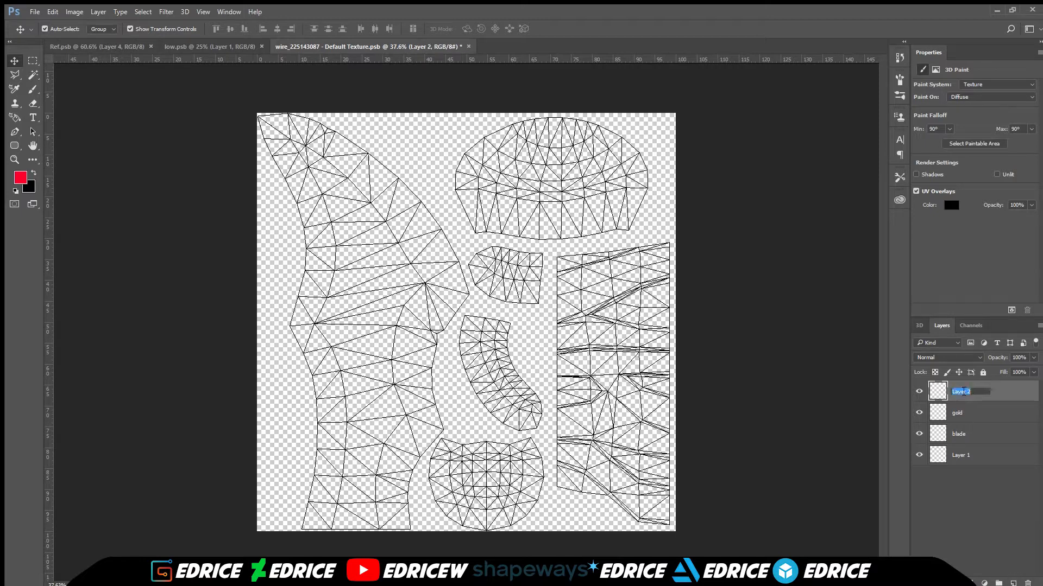
type("blue")
key("Return")
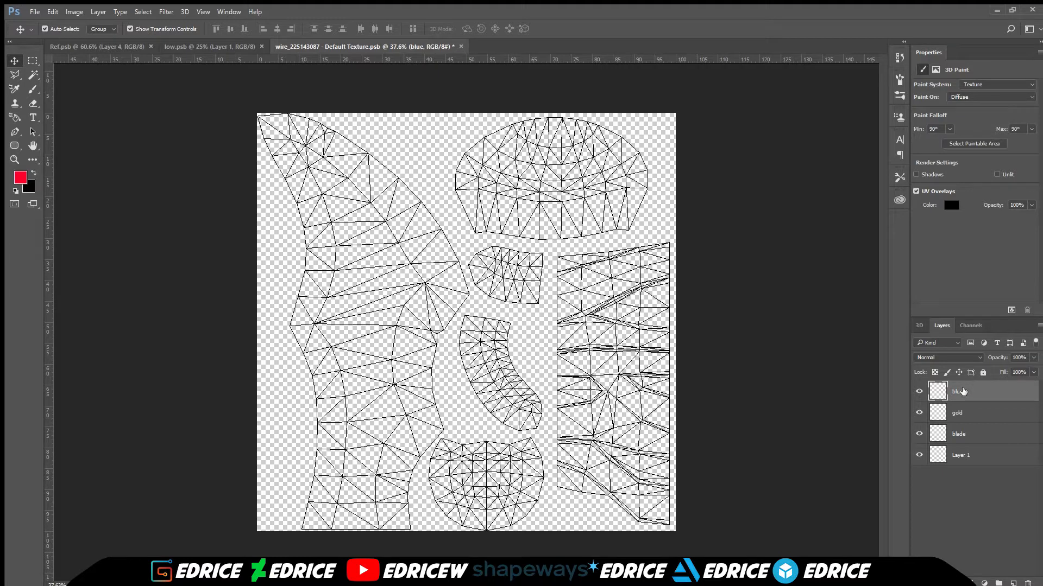
Step: Add a white layer mask to the blade layer
left_click(972, 435)
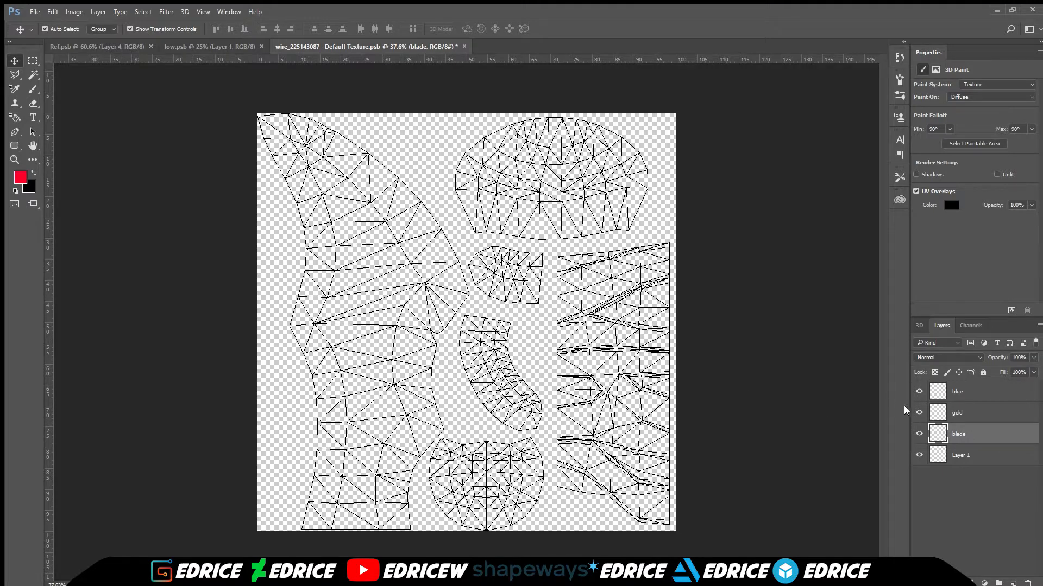
left_click(970, 583)
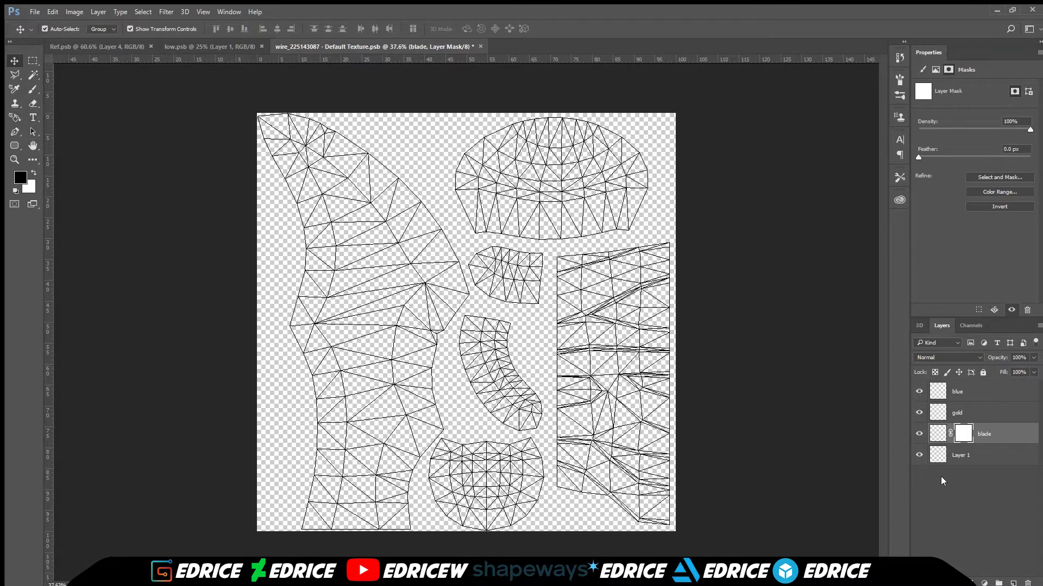
Step: Set the Brush to size 275 and cover all of Layer 1 with black
left_click(978, 459)
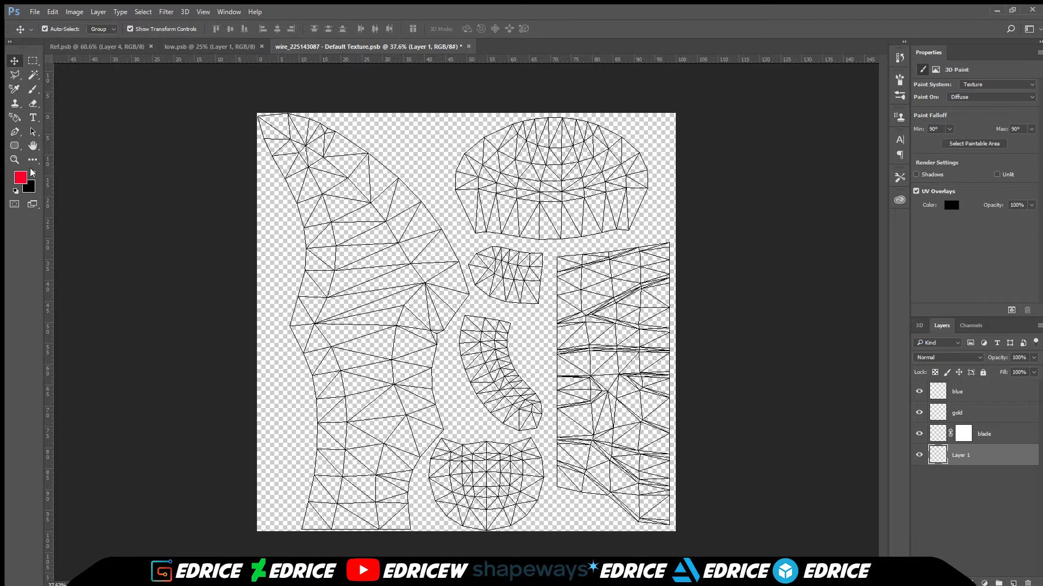
left_click(34, 173)
left_click(13, 117)
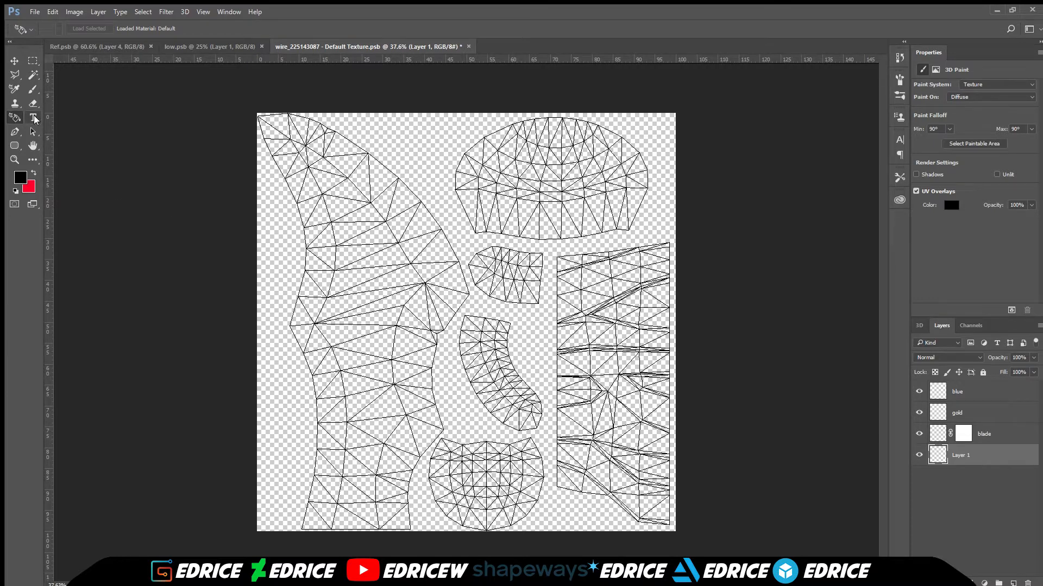
left_click(33, 89)
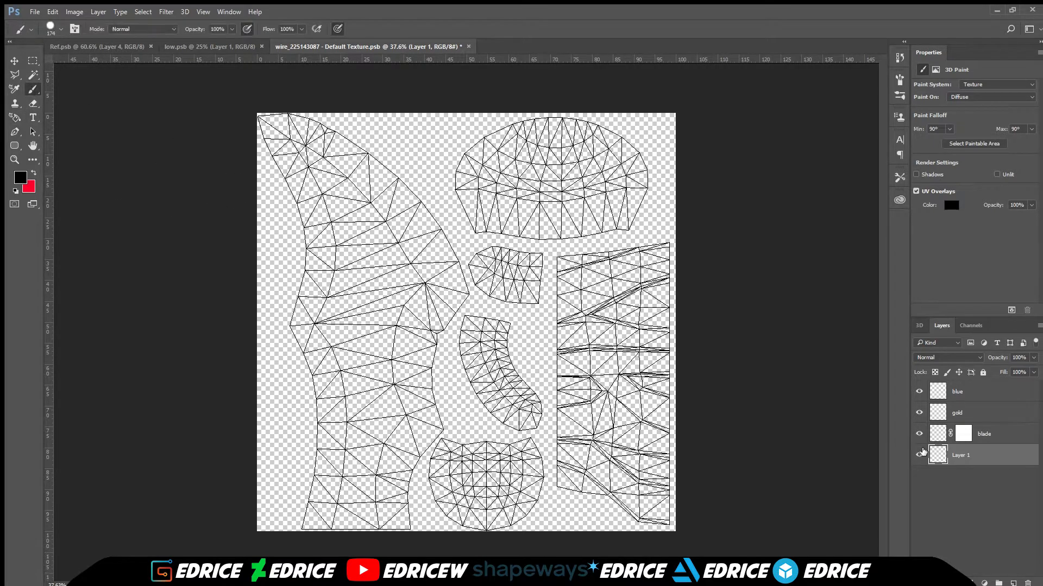
scroll(513, 370, "down", 3)
left_click(61, 30)
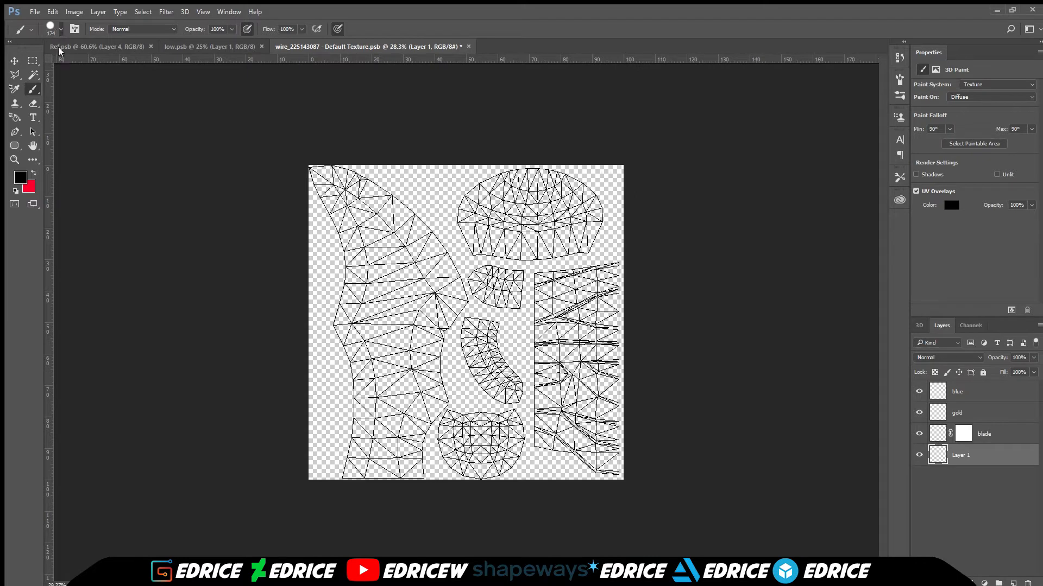
left_click_drag(96, 60, 111, 61)
mouse_move(348, 423)
left_mouse_down()
mouse_move(637, 477)
mouse_move(491, 487)
mouse_move(240, 426)
mouse_move(552, 439)
mouse_move(303, 352)
mouse_move(663, 342)
mouse_move(516, 284)
mouse_move(358, 263)
mouse_move(341, 216)
mouse_move(116, 175)
left_mouse_up()
Step: Change the foreground color to mid grey and paint over the whole of Layer 1 with the Brush
left_click(32, 160)
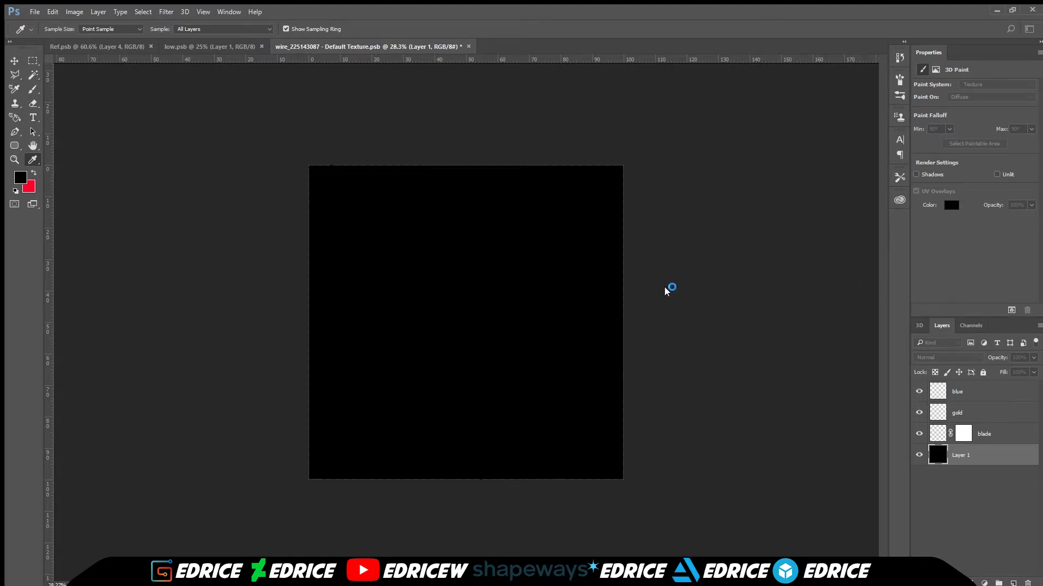
key("b")
left_click_drag(306, 204, 661, 207)
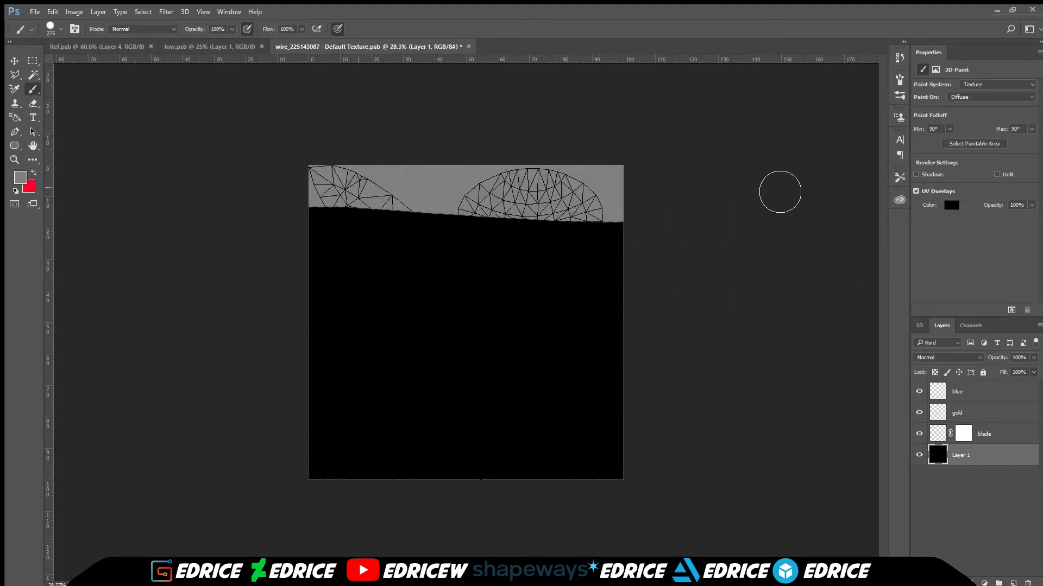
mouse_move(780, 192)
left_mouse_down()
mouse_move(310, 179)
mouse_move(214, 209)
mouse_move(373, 265)
mouse_move(669, 305)
mouse_move(680, 309)
mouse_move(676, 328)
mouse_move(725, 363)
mouse_move(564, 395)
mouse_move(125, 402)
mouse_move(127, 436)
mouse_move(154, 446)
mouse_move(136, 466)
left_mouse_up()
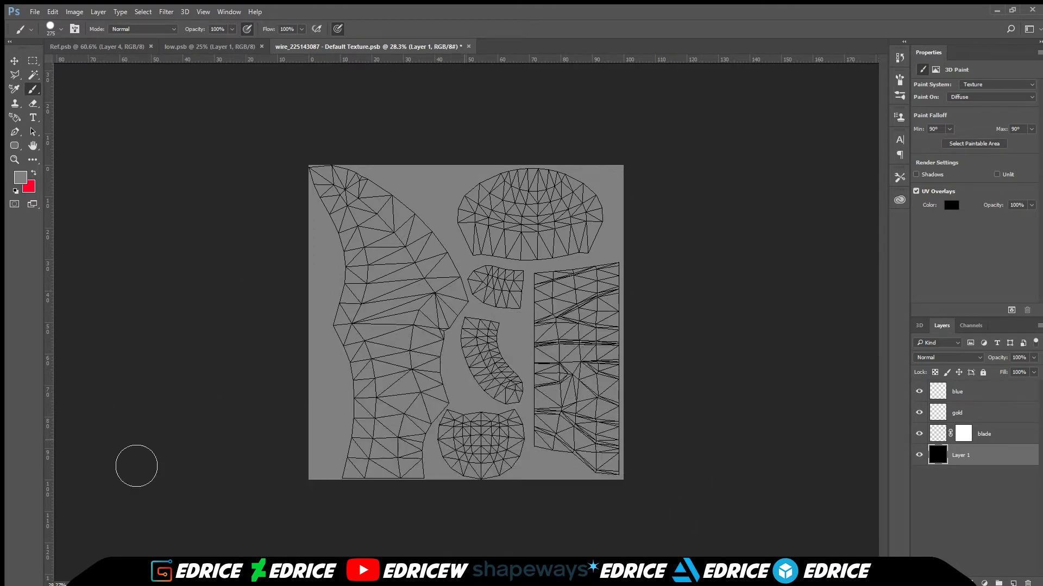
scroll(691, 338, "up", 1)
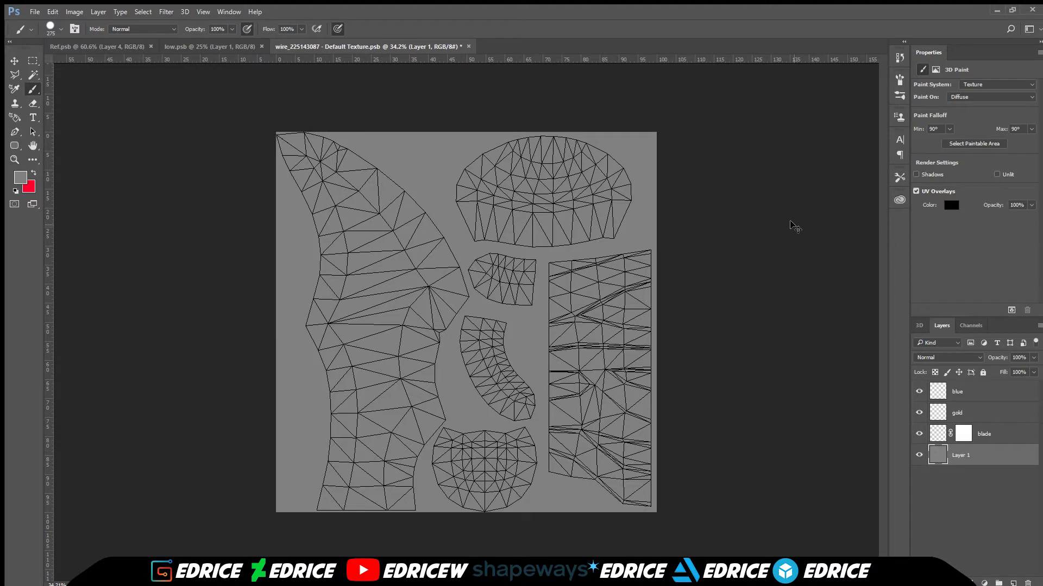
Step: Target the blade layer's pixels and sample a dark bluish grey from the axe's cutting edge in Ref.psb as foreground color
left_click(940, 437)
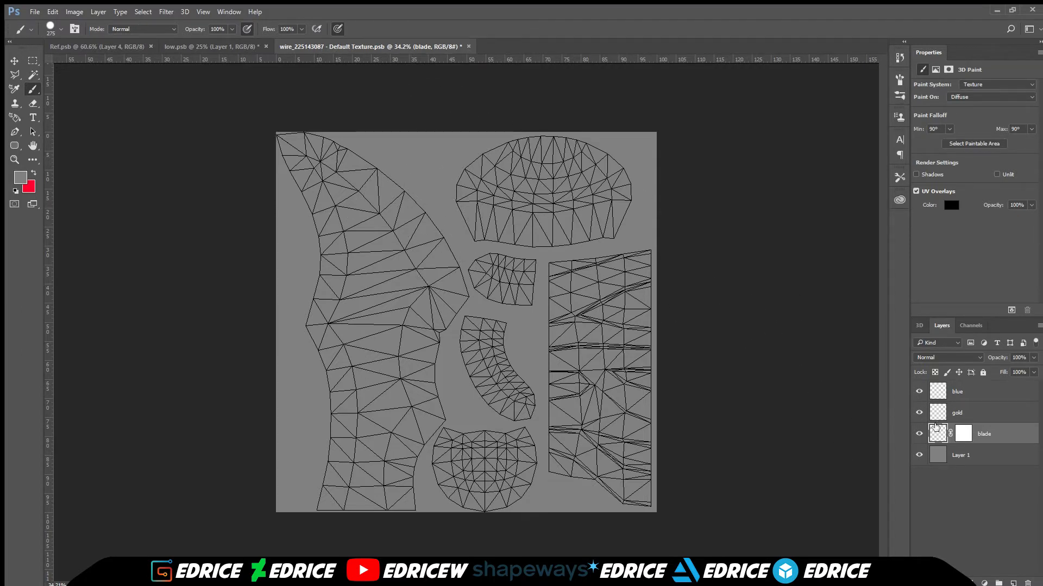
left_click(97, 46)
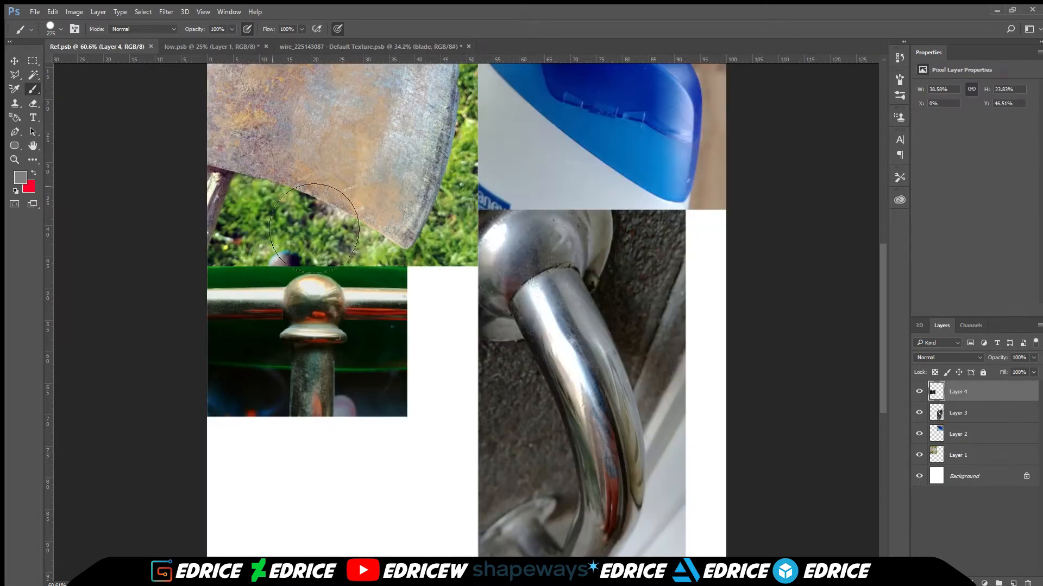
scroll(413, 179, "down", 2)
scroll(425, 175, "up", 5)
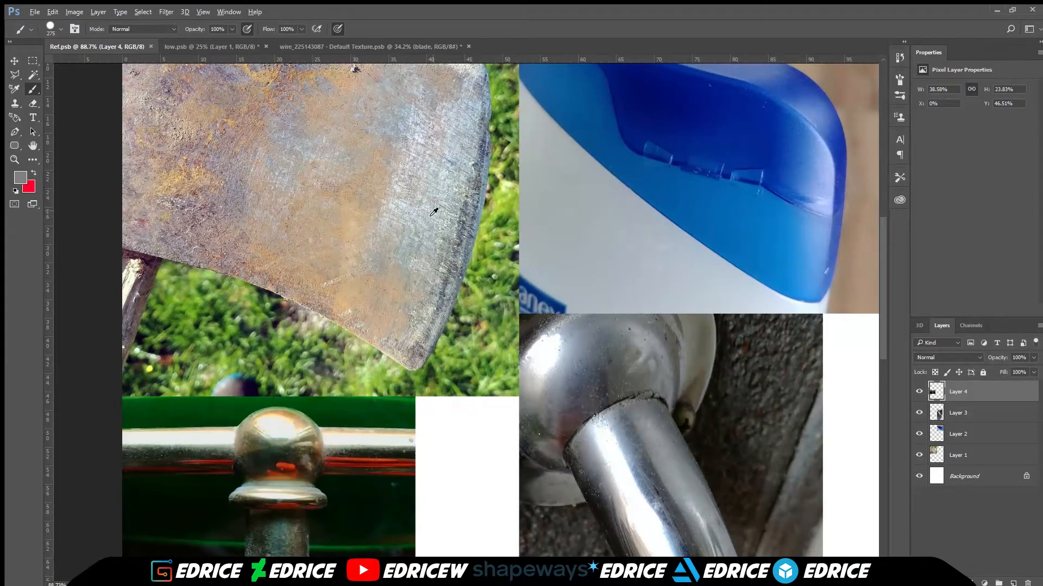
left_click(434, 214, "alt")
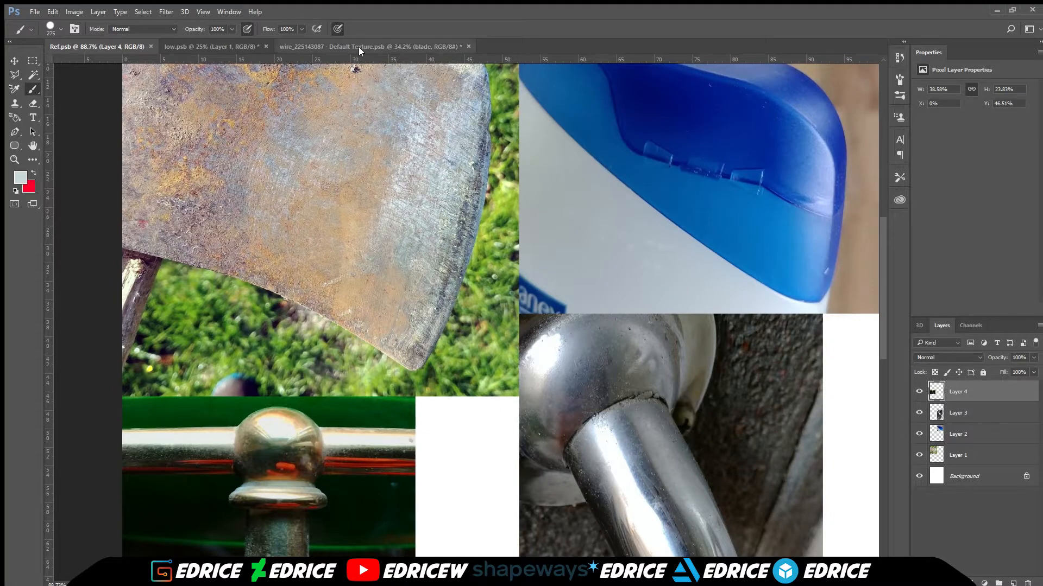
scroll(455, 163, "up", 4)
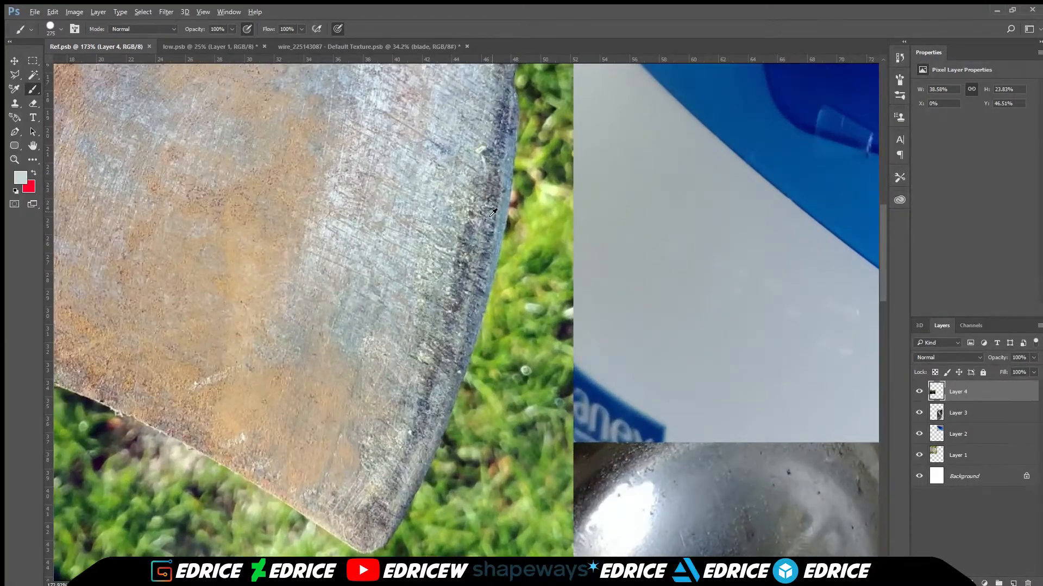
left_click(498, 151, "alt")
Step: Return to the Default Texture document and cover the whole blade layer with the sampled bluish grey using the Brush
left_click(332, 44)
scroll(178, 176, "down", 1)
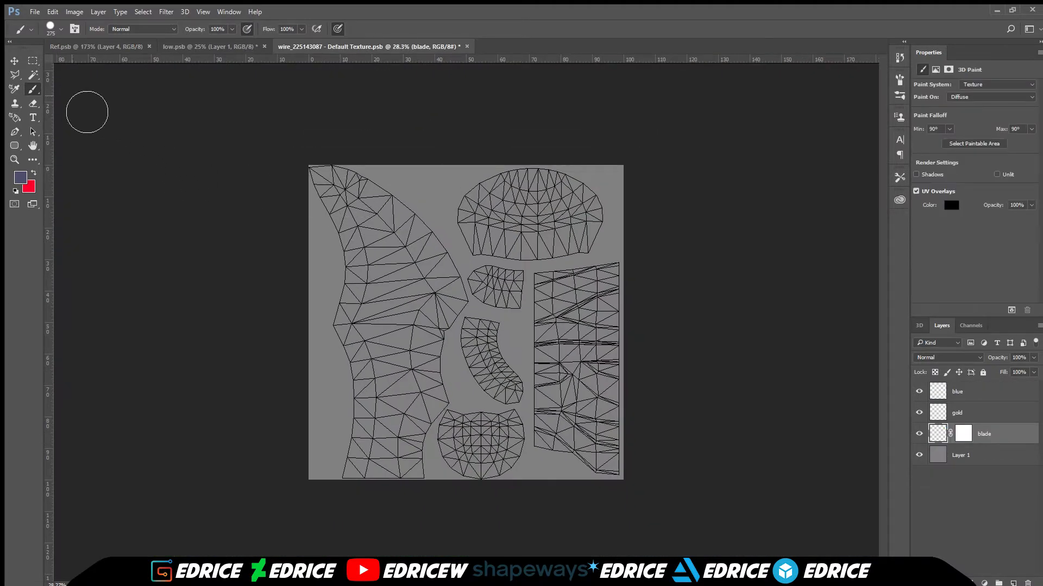
left_click(20, 76)
scroll(395, 464, "up", 2)
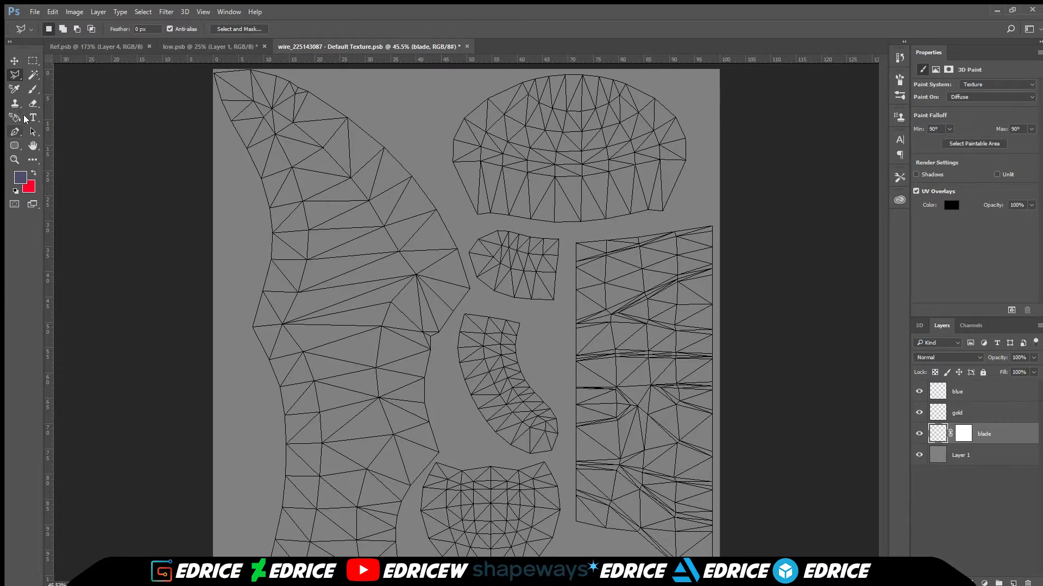
left_click(33, 89)
scroll(466, 324, "down", 1)
left_click_drag(278, 148, 654, 168)
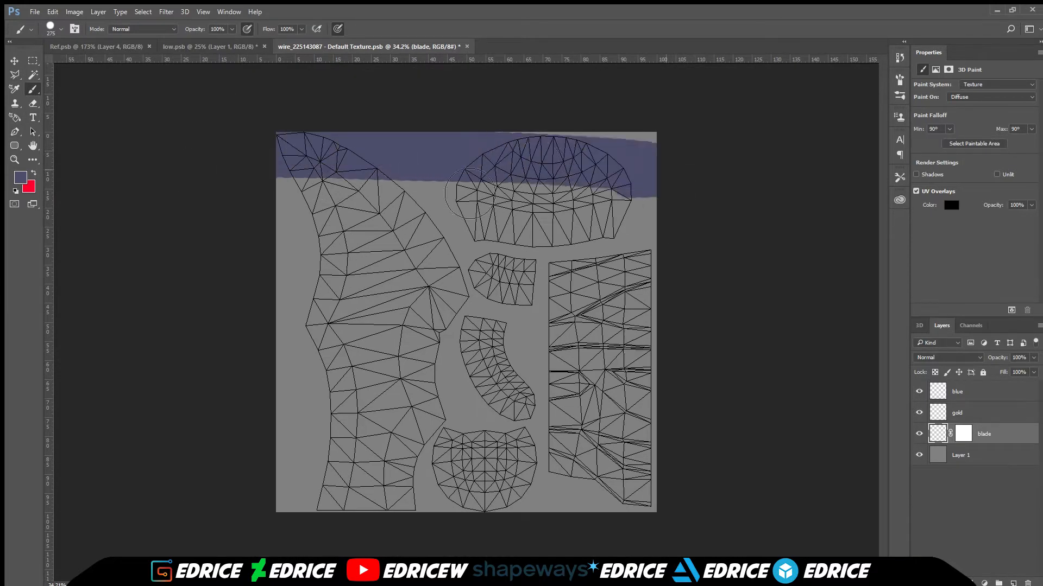
mouse_move(468, 193)
left_mouse_down()
mouse_move(705, 170)
mouse_move(132, 214)
mouse_move(98, 241)
mouse_move(204, 292)
mouse_move(221, 353)
mouse_move(595, 375)
left_mouse_up()
mouse_move(671, 429)
left_mouse_down()
mouse_move(163, 451)
mouse_move(644, 516)
mouse_move(226, 507)
mouse_move(723, 521)
left_mouse_up()
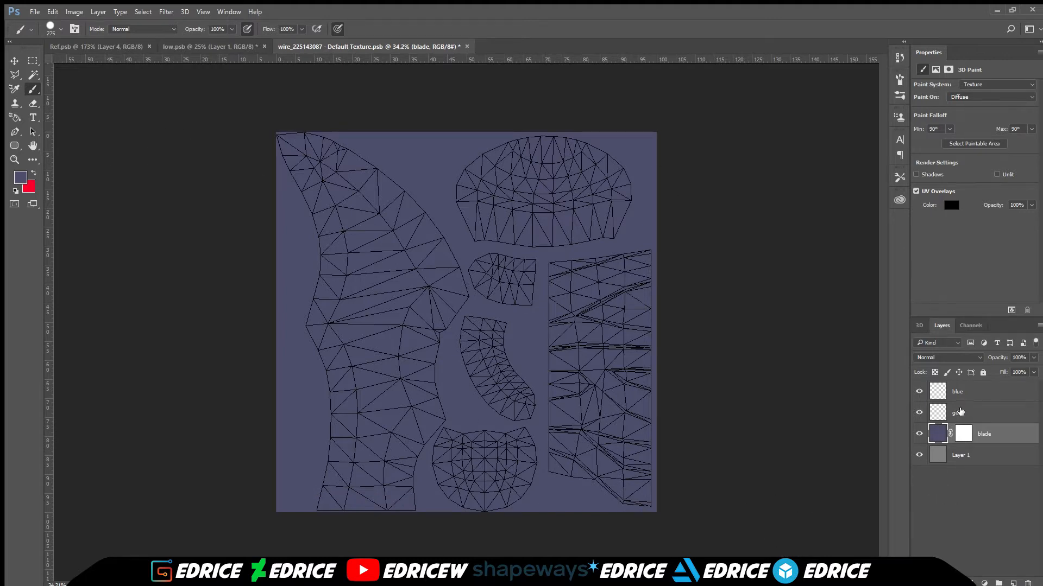
Step: Select the gold layer and sample a light golden tan from the brass ball in Ref.psb
left_click(959, 415)
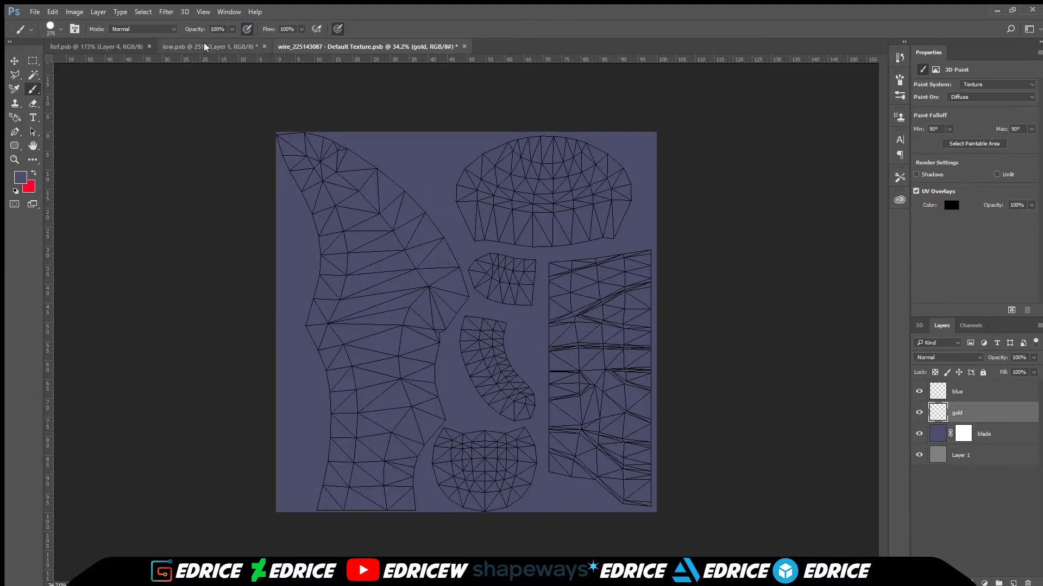
left_click(94, 43)
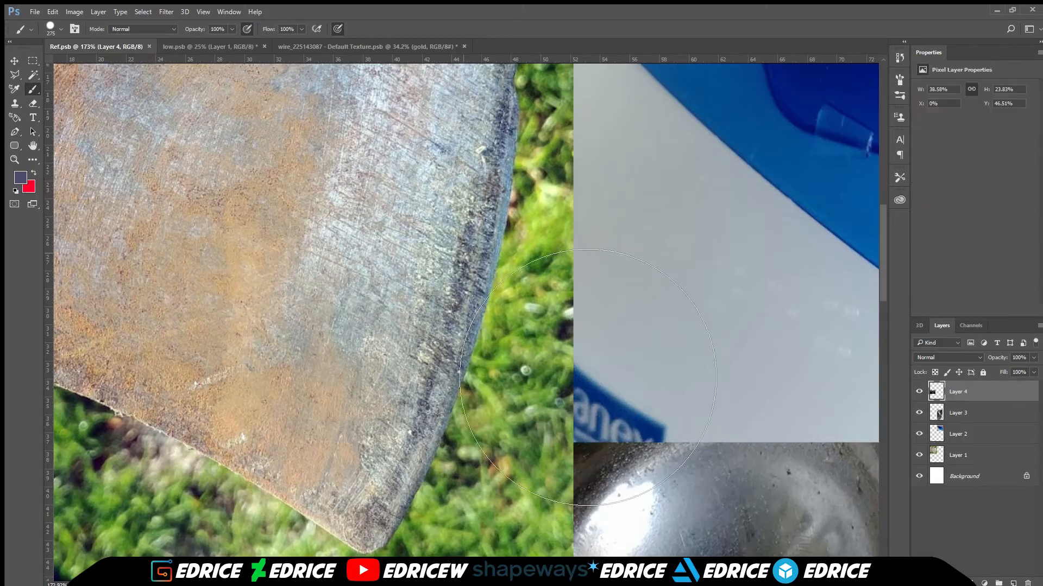
scroll(663, 408, "down", 3)
scroll(359, 440, "up", 2)
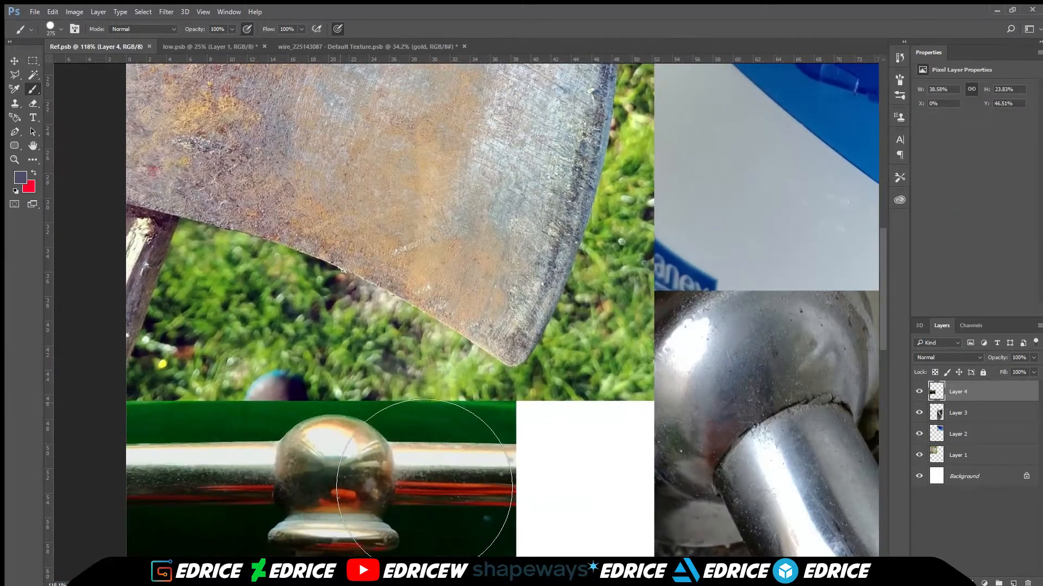
left_click(346, 431, "alt")
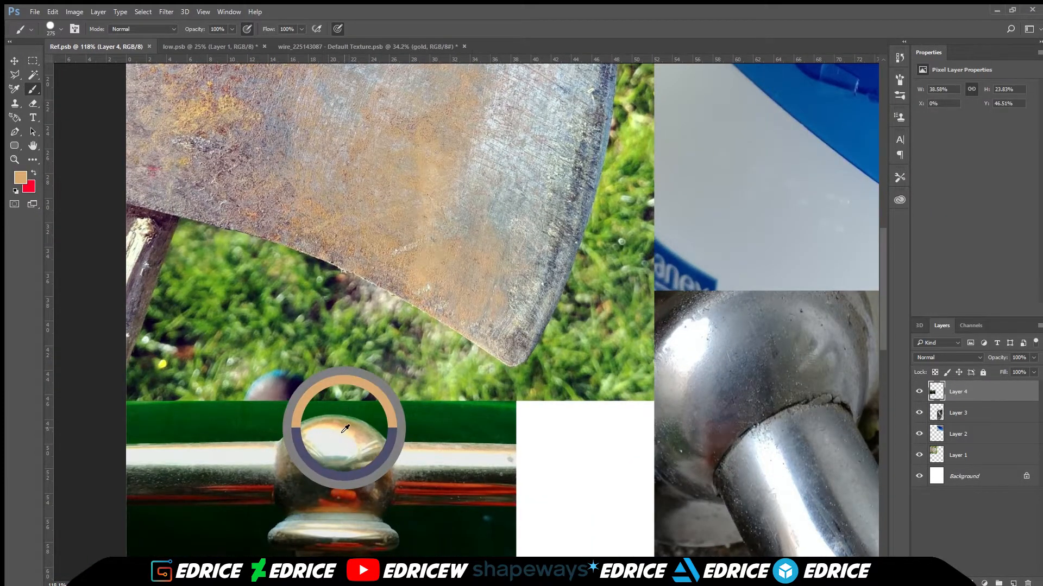
Step: Paint the entire gold layer of the Default Texture document with the sampled golden tan
left_click(372, 40)
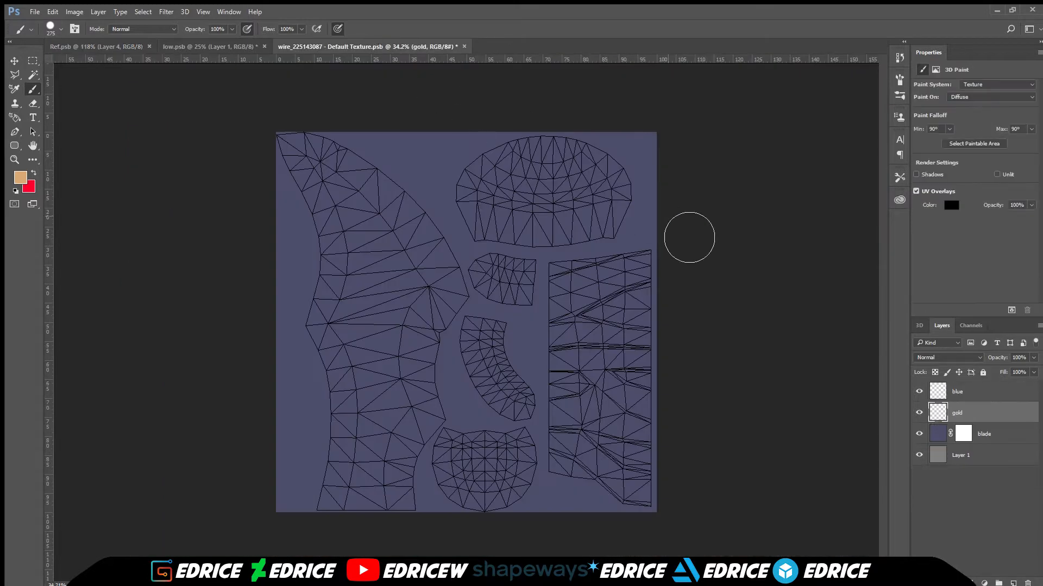
scroll(625, 269, "down", 1)
mouse_move(652, 204)
left_mouse_down()
mouse_move(252, 198)
mouse_move(258, 169)
mouse_move(631, 233)
mouse_move(666, 292)
mouse_move(735, 312)
mouse_move(256, 299)
mouse_move(217, 356)
mouse_move(683, 426)
mouse_move(261, 450)
mouse_move(228, 472)
mouse_move(640, 549)
left_mouse_up()
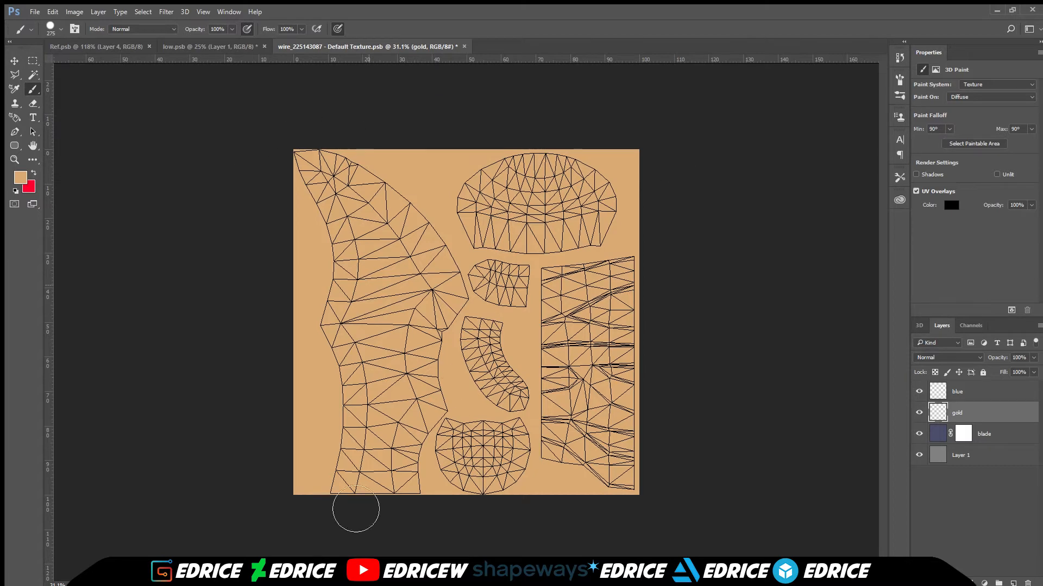
Step: Sample the dark blue of the plastic cap in Ref.psb and cover the whole blue layer with it
left_click(960, 396)
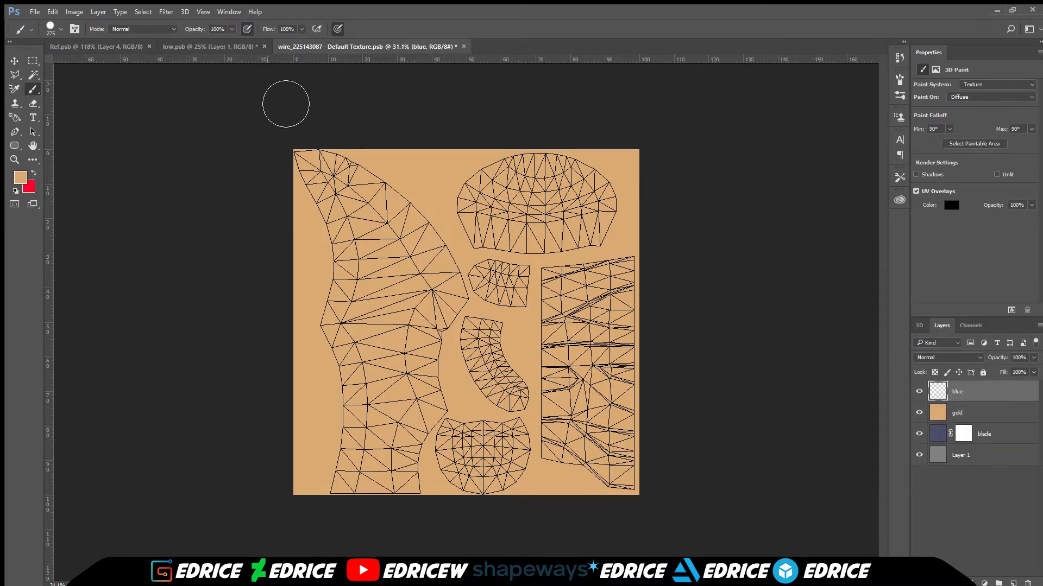
left_click(96, 46)
scroll(577, 263, "down", 4)
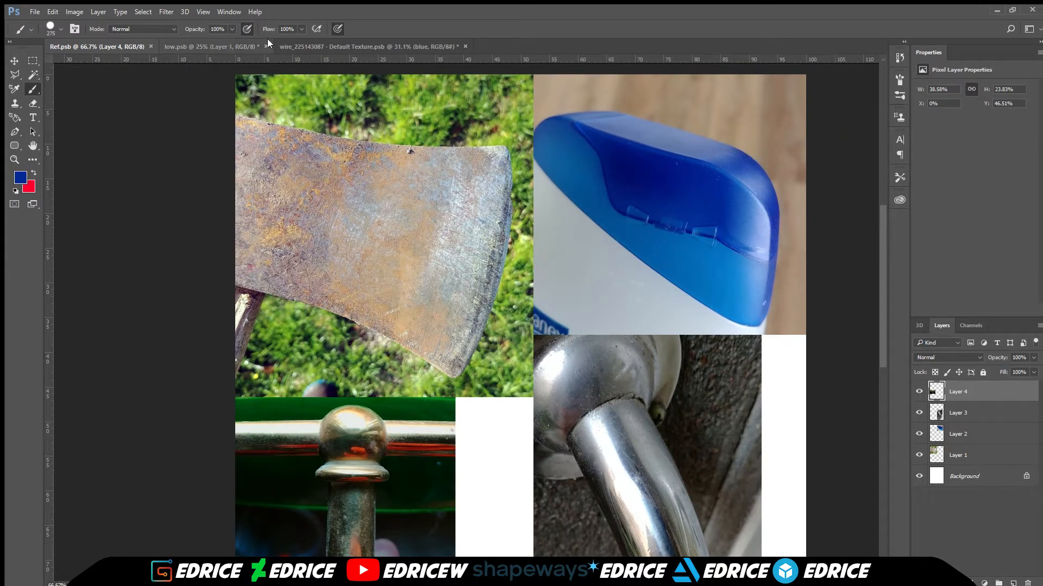
left_click(326, 46)
mouse_move(684, 205)
left_mouse_down()
mouse_move(602, 183)
mouse_move(727, 151)
mouse_move(382, 187)
mouse_move(348, 222)
mouse_move(774, 308)
mouse_move(636, 332)
mouse_move(710, 360)
mouse_move(747, 390)
mouse_move(493, 380)
mouse_move(688, 444)
mouse_move(392, 422)
mouse_move(346, 446)
mouse_move(350, 456)
mouse_move(288, 471)
mouse_move(366, 505)
left_mouse_up()
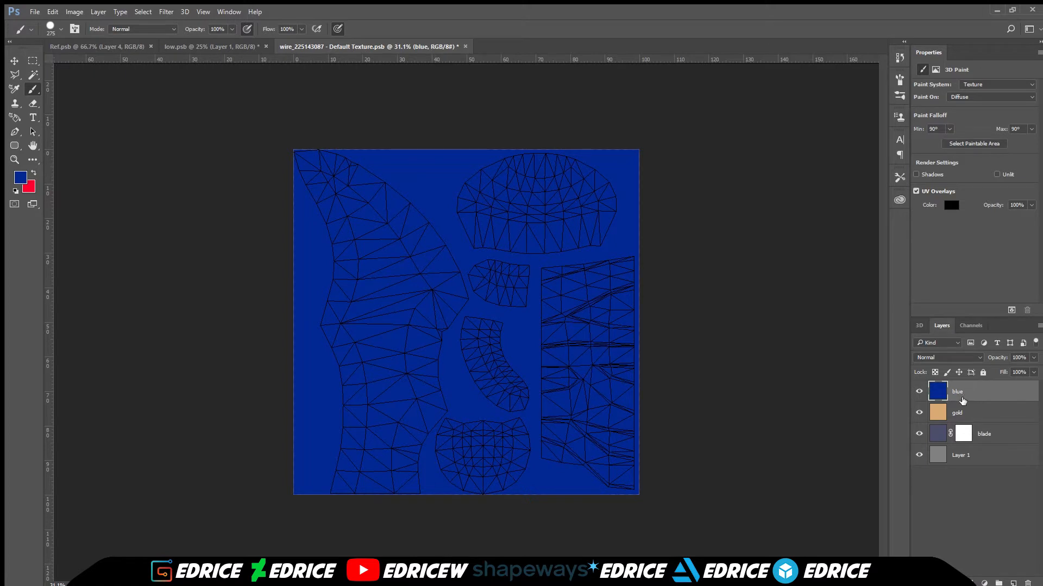
Step: Add white layer masks to the blue and gold layers
left_click(998, 583)
left_click(971, 412)
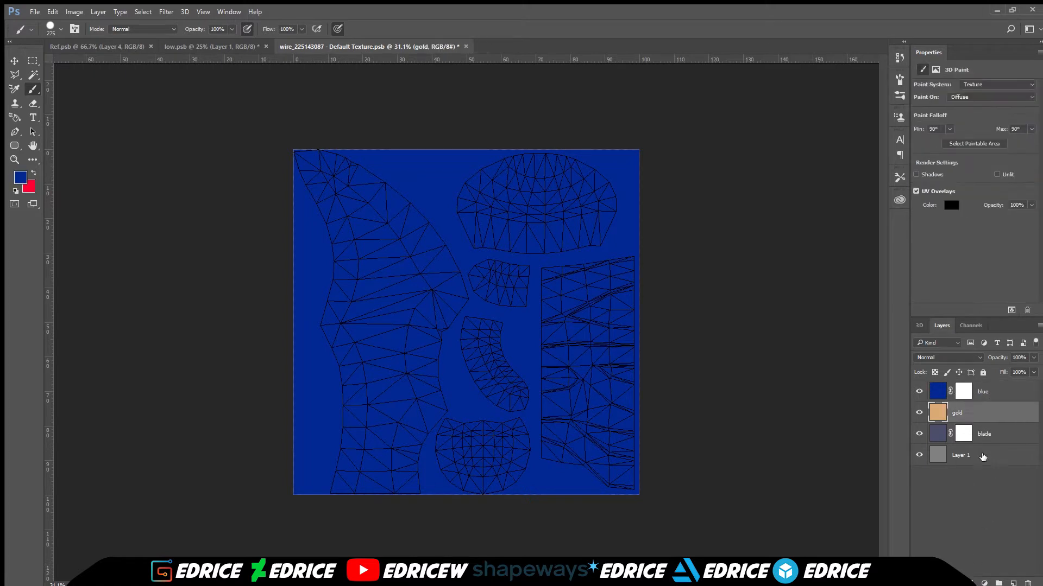
left_click(998, 584)
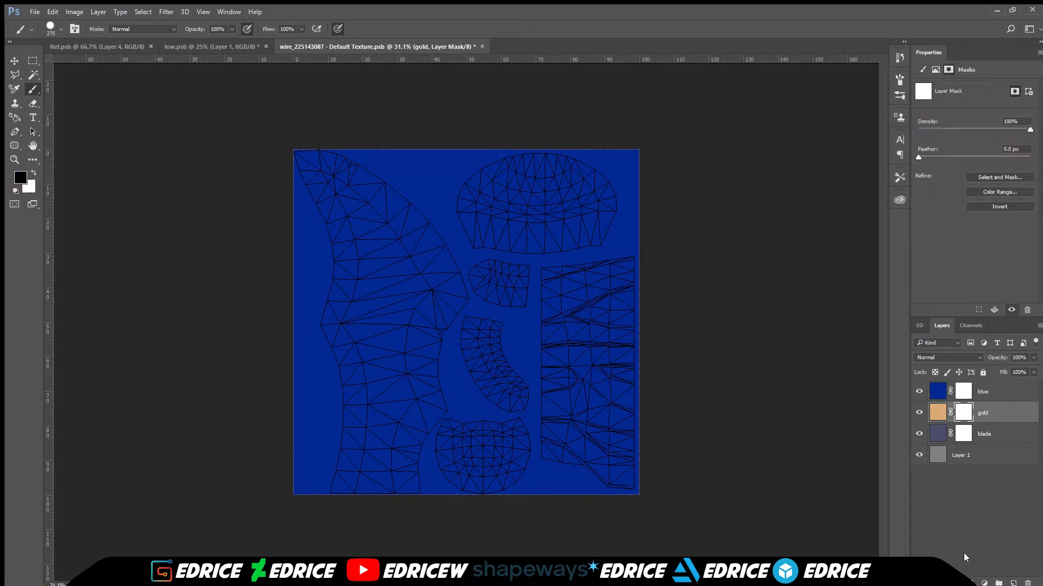
Step: Target the blade layer's mask and outline the large blade UV island with the Polygonal Lasso, following its edge closely beside the neighbouring islands
left_click(961, 437)
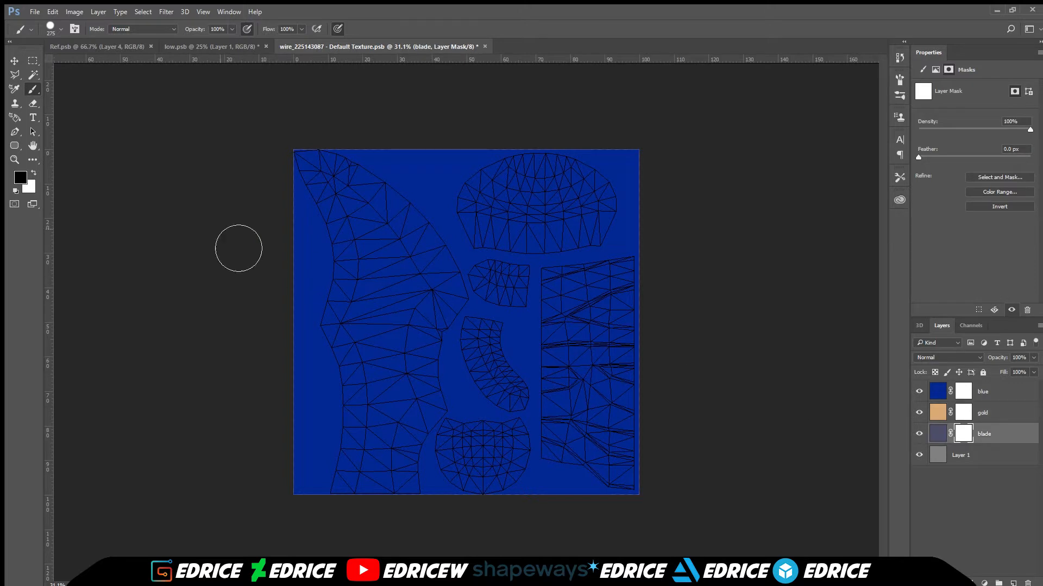
left_click(15, 76)
scroll(353, 429, "up", 1)
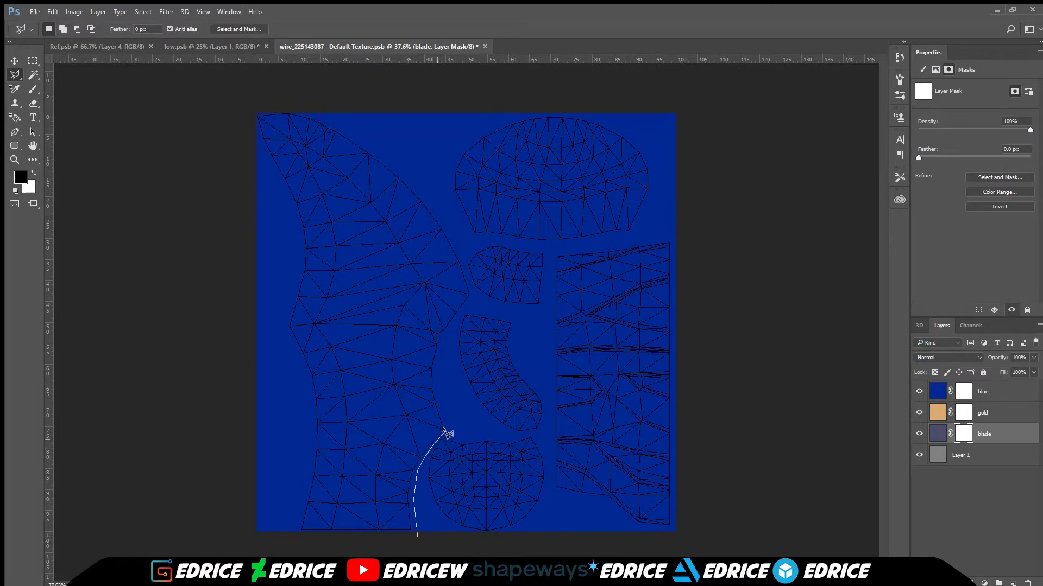
left_click_drag(449, 427, 440, 374)
mouse_move(429, 178)
left_mouse_down()
mouse_move(410, 152)
mouse_move(336, 114)
left_mouse_up()
mouse_move(247, 98)
left_mouse_down()
mouse_move(242, 507)
mouse_move(360, 547)
mouse_move(418, 543)
left_mouse_up()
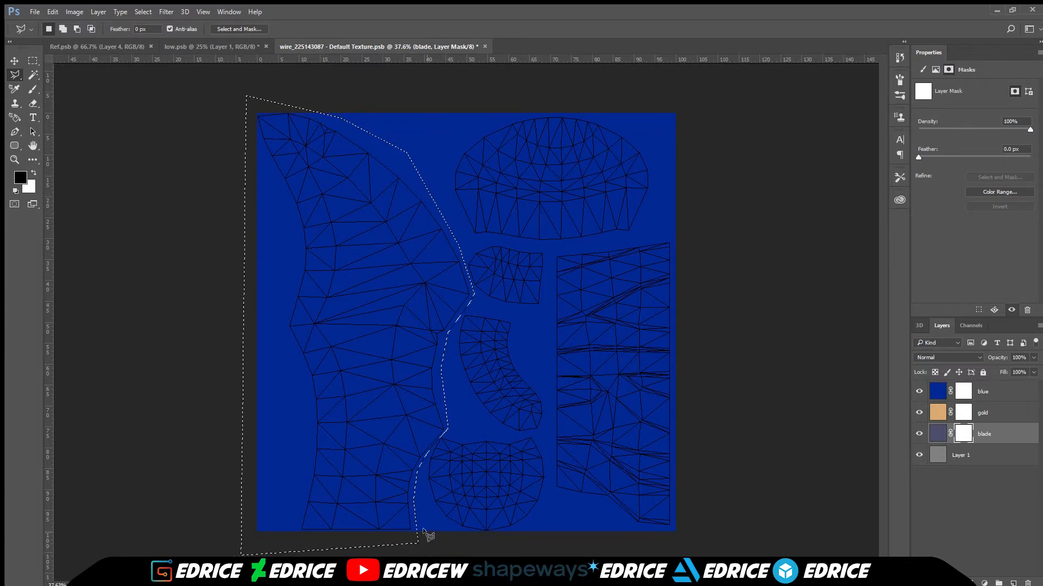
Step: Invert the selection and brush black onto the blade mask across the upper area outside the blade island
key("b")
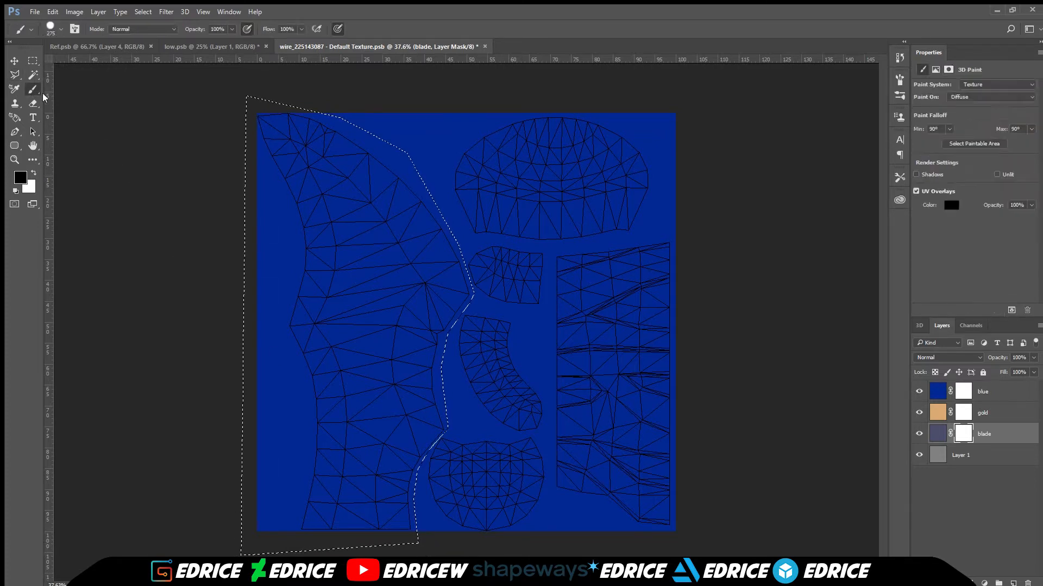
key("ctrl+minus")
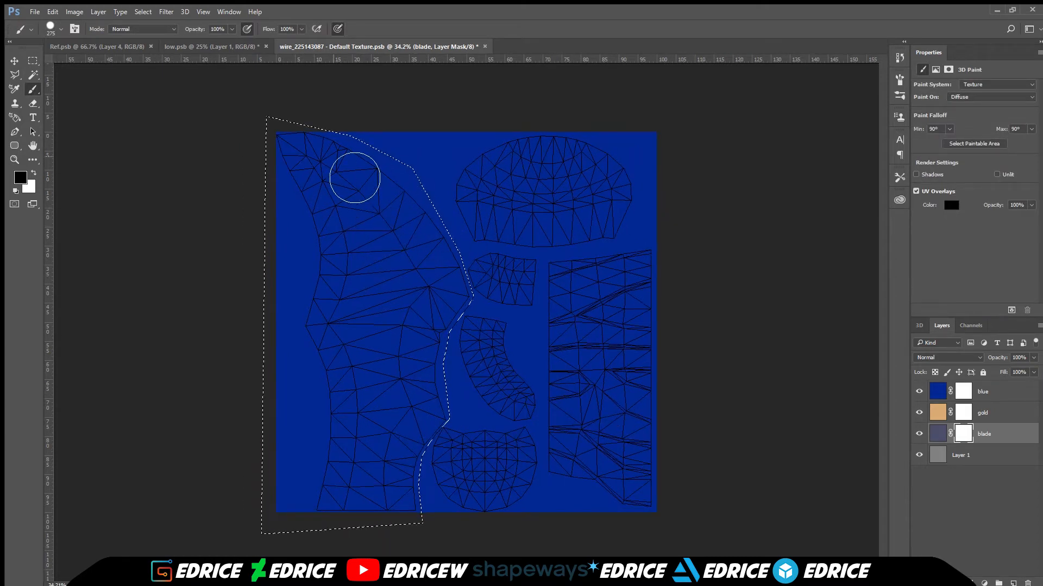
key("ctrl+shift+i")
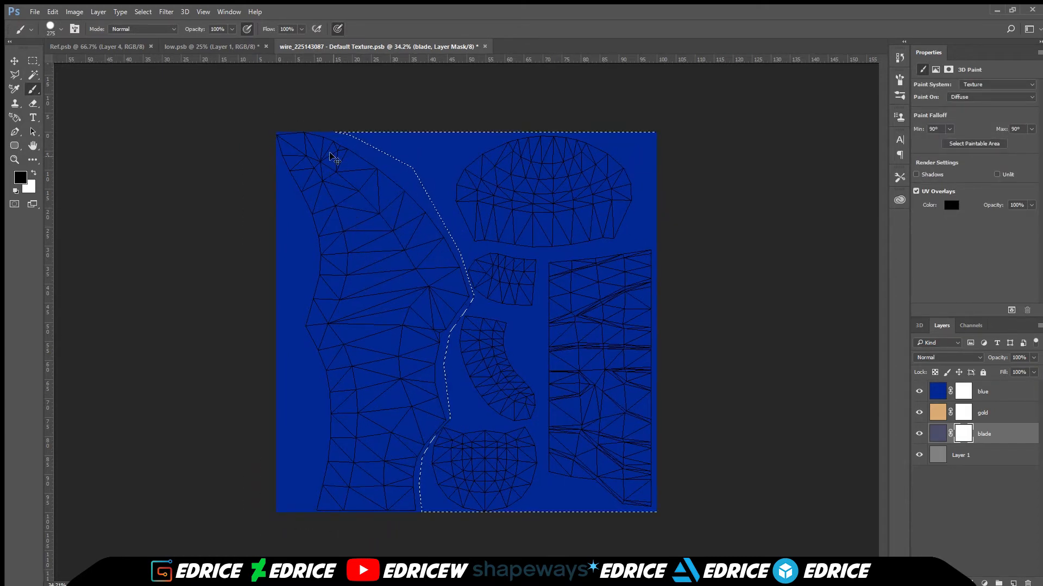
mouse_move(355, 178)
left_mouse_down()
mouse_move(413, 159)
mouse_move(668, 159)
mouse_move(461, 157)
left_mouse_up()
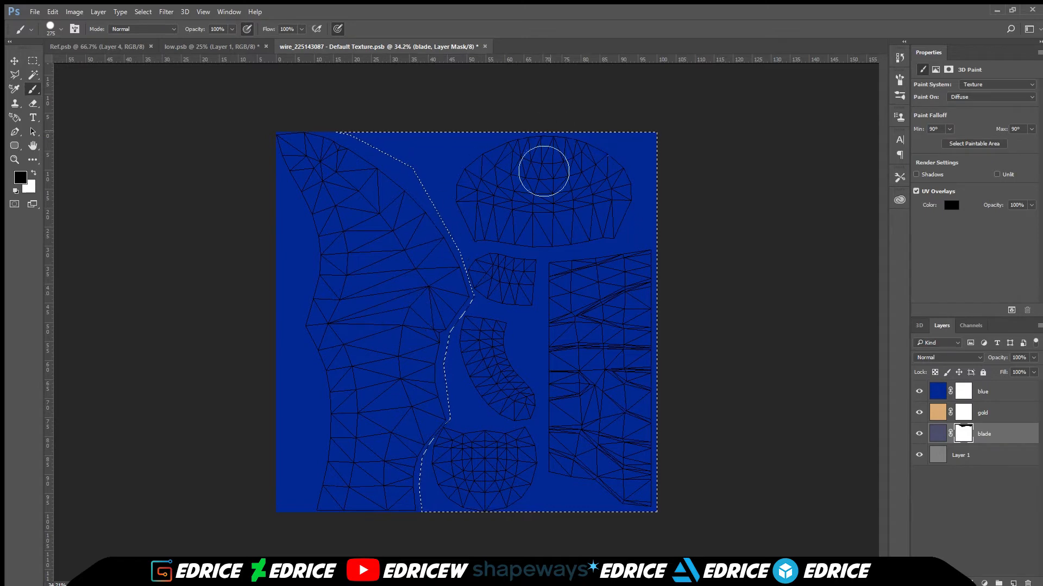
Step: Hide the blue and gold layers, paint the rest of the selected area black on the blade mask, and deselect
left_click(918, 392)
left_click(919, 413)
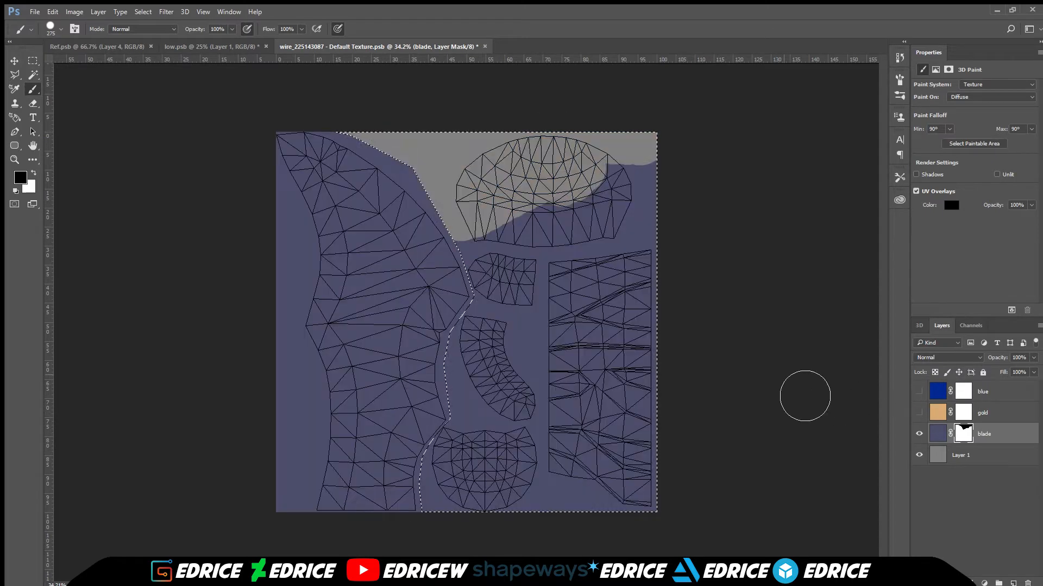
mouse_move(636, 168)
left_mouse_down()
mouse_move(558, 238)
mouse_move(498, 340)
mouse_move(465, 461)
mouse_move(665, 373)
mouse_move(753, 376)
mouse_move(681, 434)
mouse_move(493, 495)
left_mouse_up()
left_click_drag(677, 406, 726, 468)
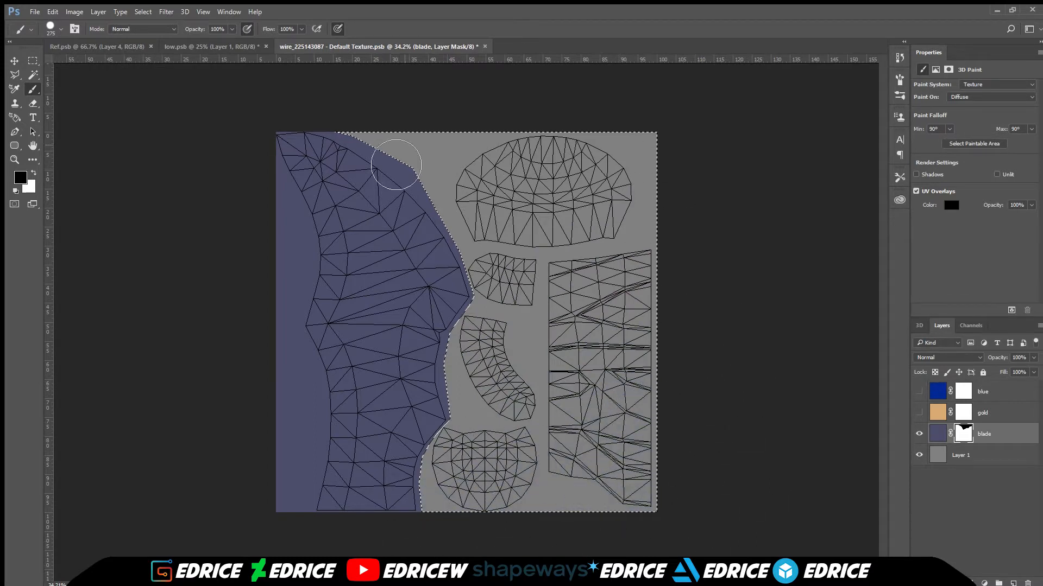
key("ctrl+d")
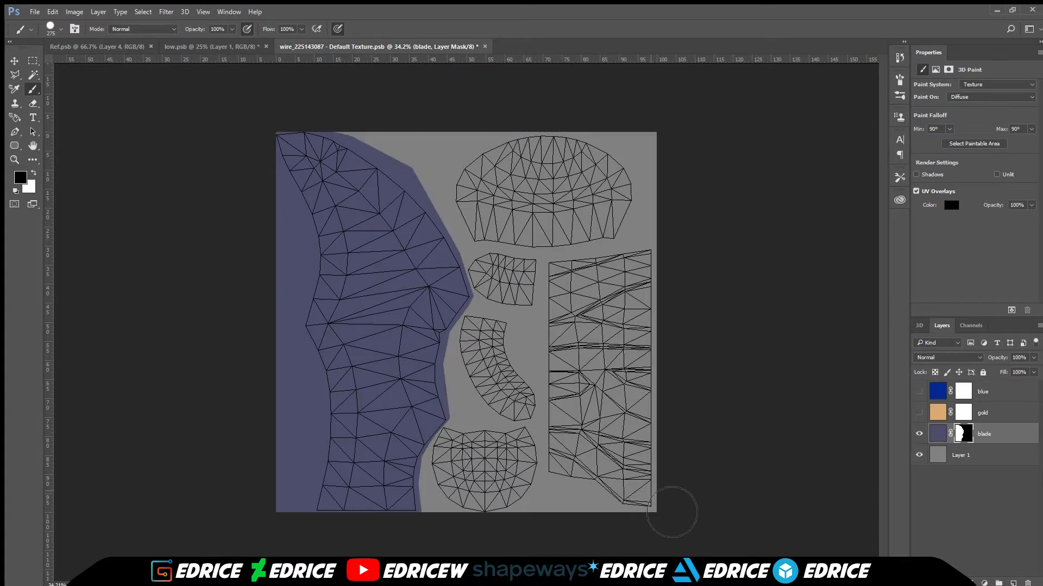
Step: Make the blue layer visible again and target its layer mask
left_click(981, 393)
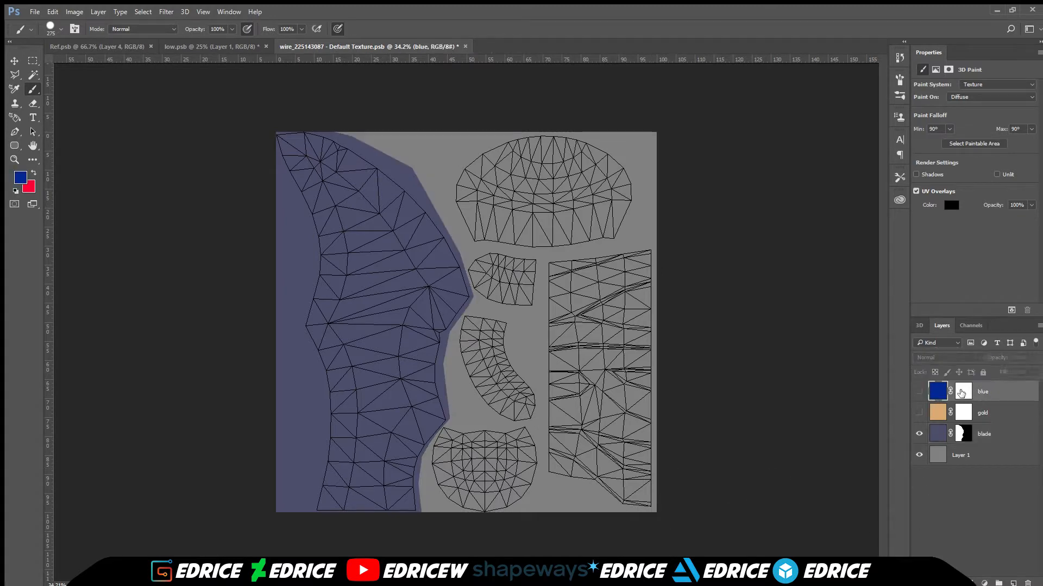
left_click(960, 393)
left_click(919, 392)
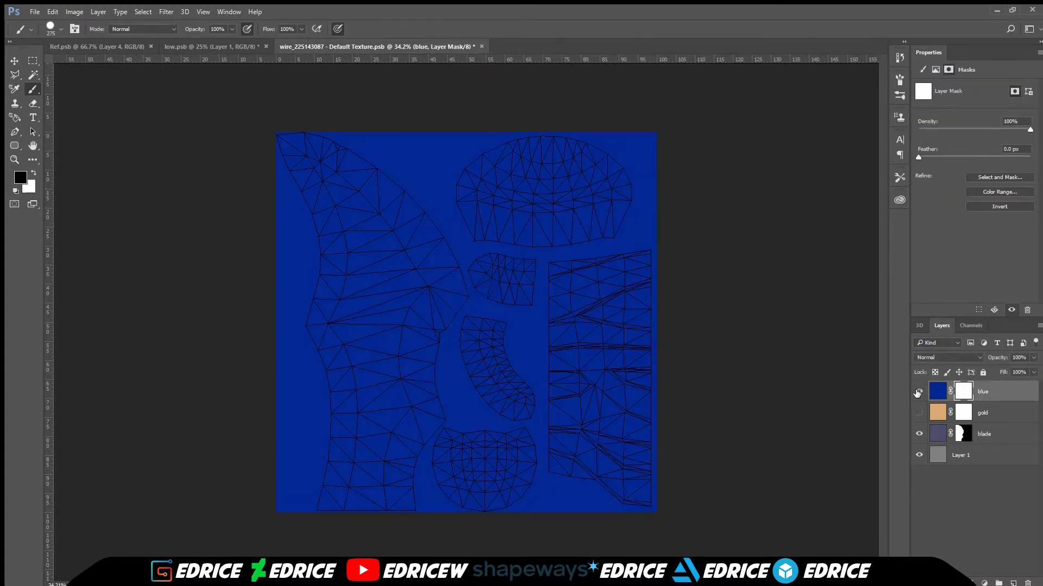
Step: Select the tall rectangular UV island beside the small curved pieces with the Polygonal Lasso, extending the selection past the canvas edge
left_click(15, 76)
scroll(679, 263, "up", 2)
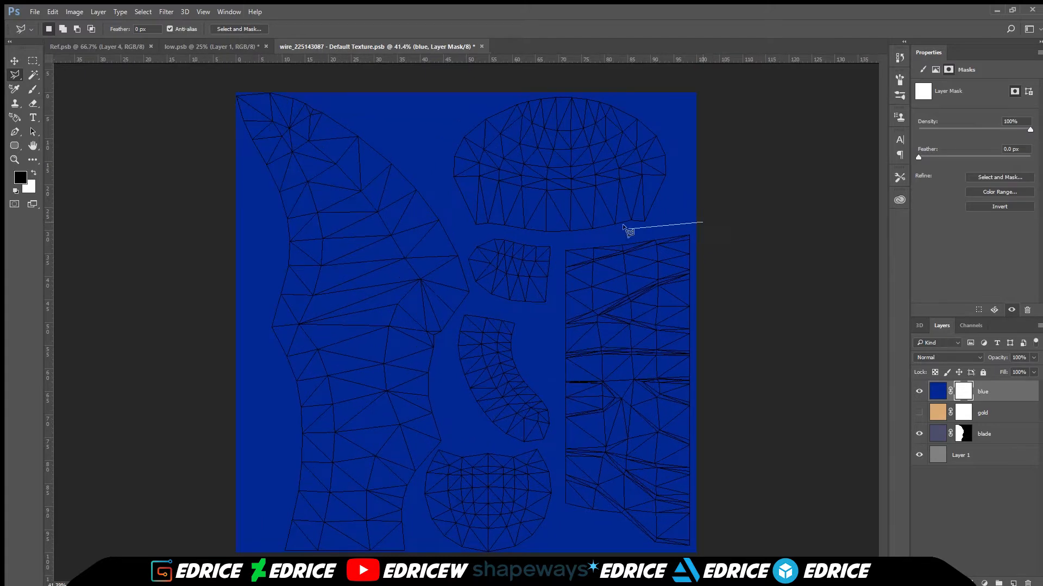
left_click(555, 247)
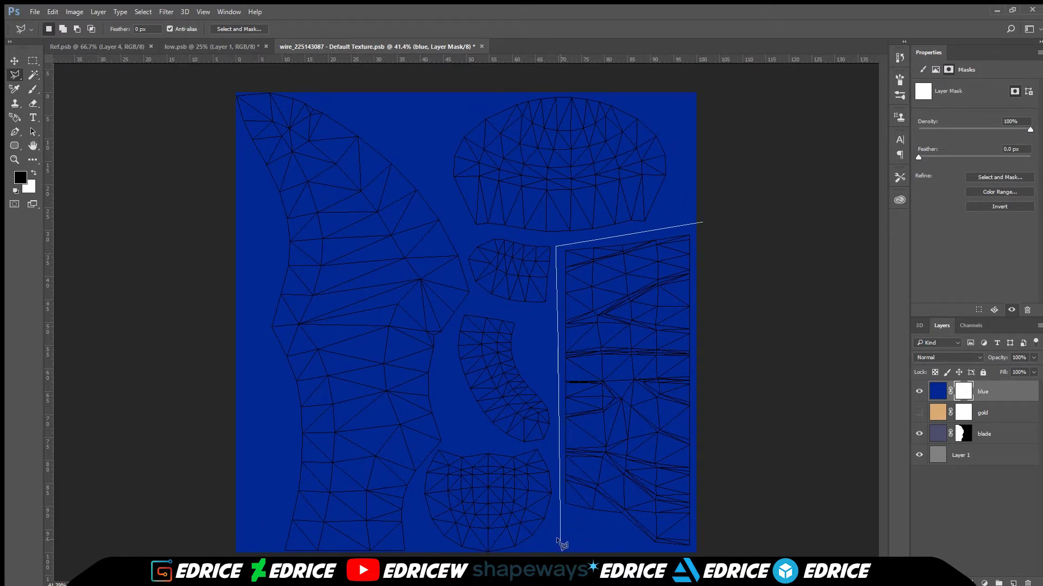
double_click(761, 456)
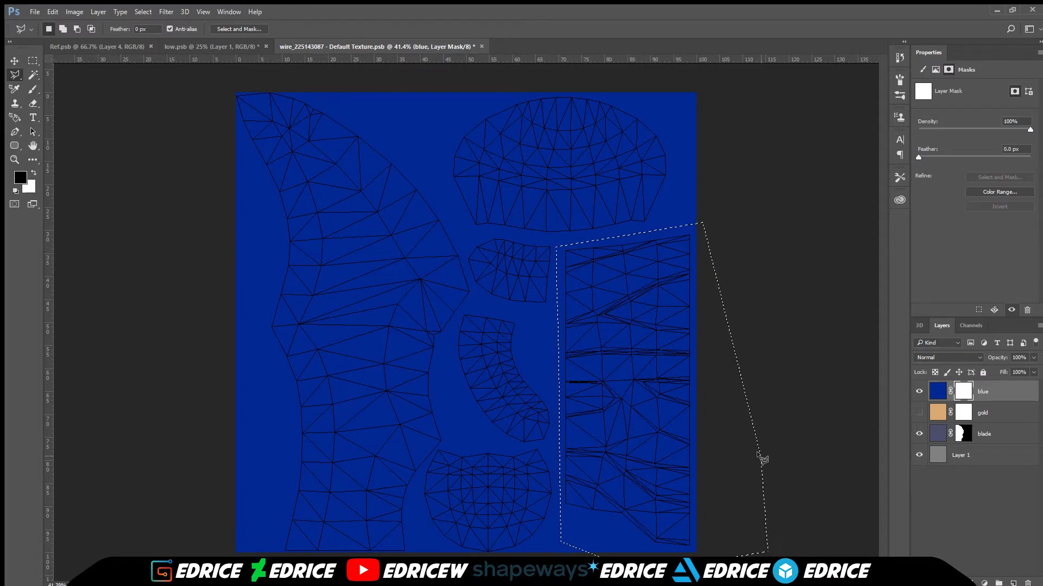
Step: Invert the selection, brush black onto the blue layer's mask everywhere outside the tall rectangular UV island, and deselect
left_click(34, 89)
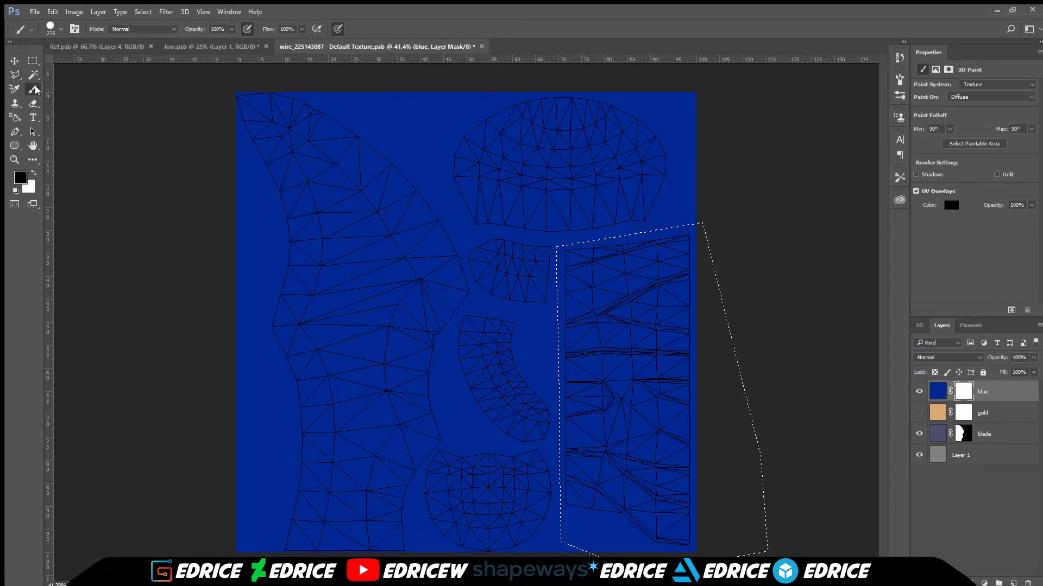
key("ctrl+shift+i")
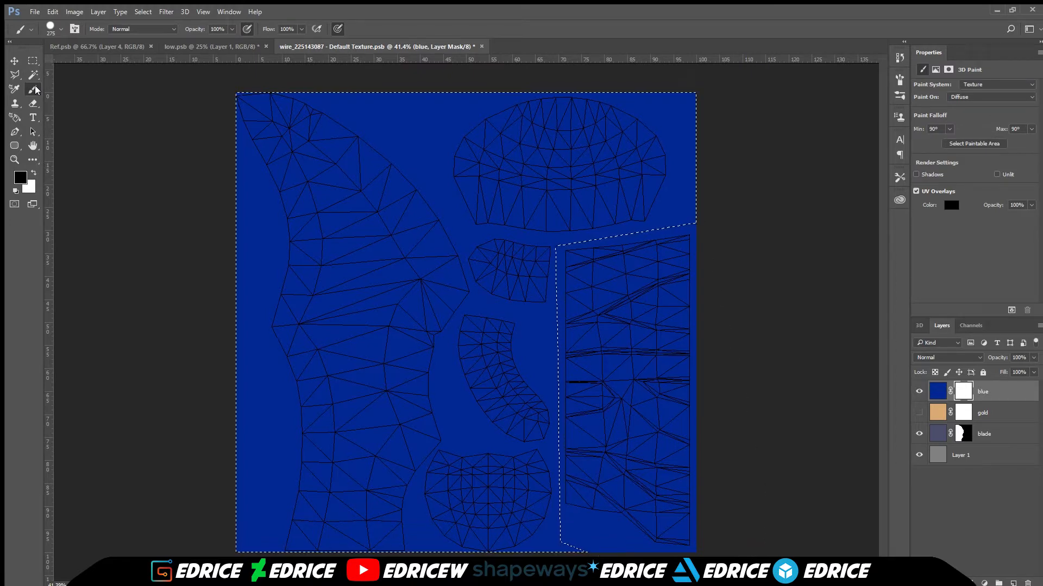
mouse_move(710, 272)
left_mouse_down()
mouse_move(738, 186)
mouse_move(726, 128)
mouse_move(630, 116)
mouse_move(191, 216)
mouse_move(441, 203)
mouse_move(205, 377)
mouse_move(182, 374)
mouse_move(205, 484)
mouse_move(557, 262)
mouse_move(414, 466)
mouse_move(510, 534)
mouse_move(549, 483)
left_mouse_up()
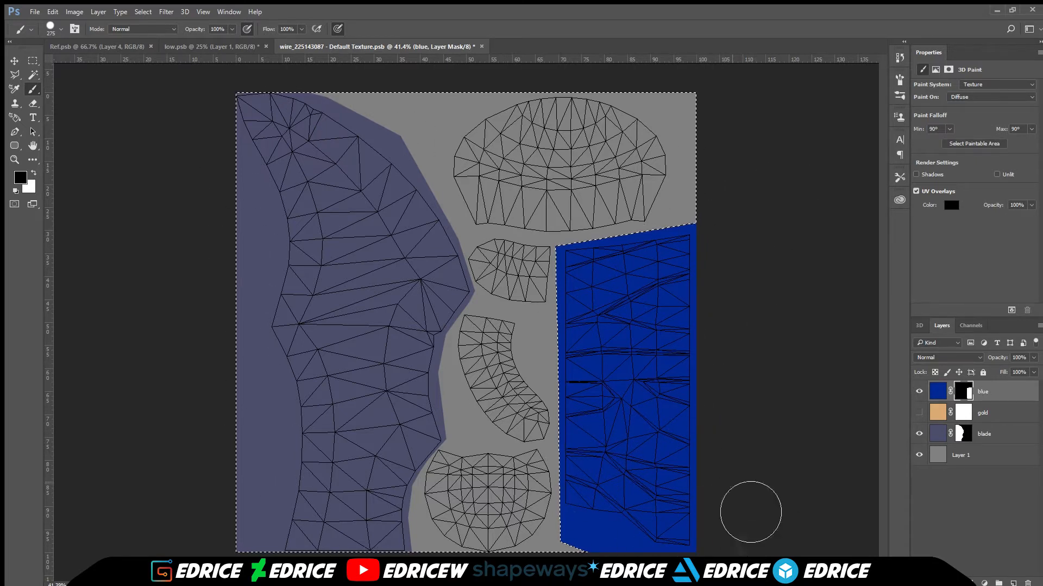
key("ctrl+d")
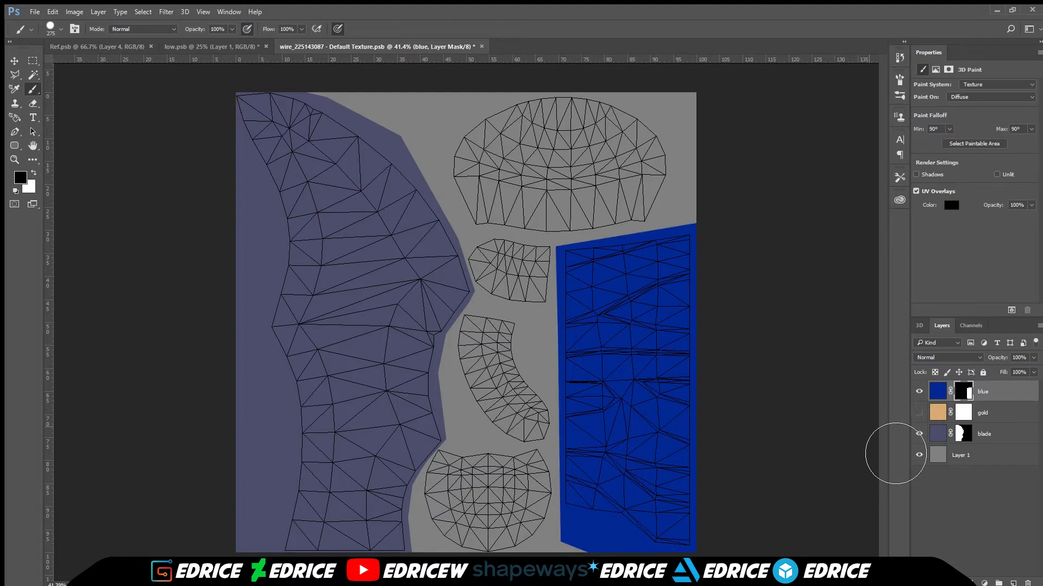
Step: Target the gold layer's mask and make the gold layer visible again
left_click(963, 414)
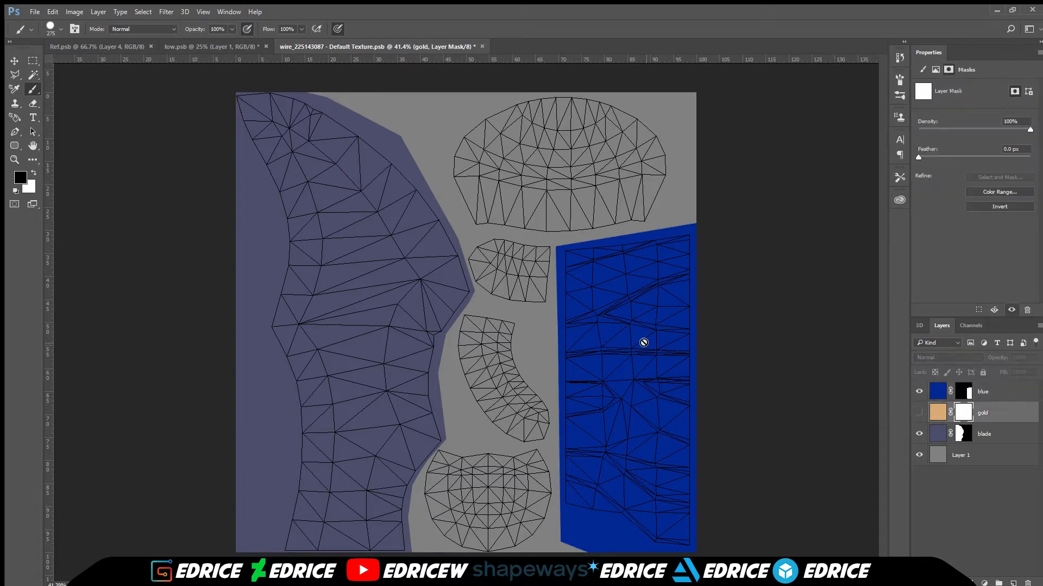
left_click(14, 74)
scroll(398, 473, "up", 2)
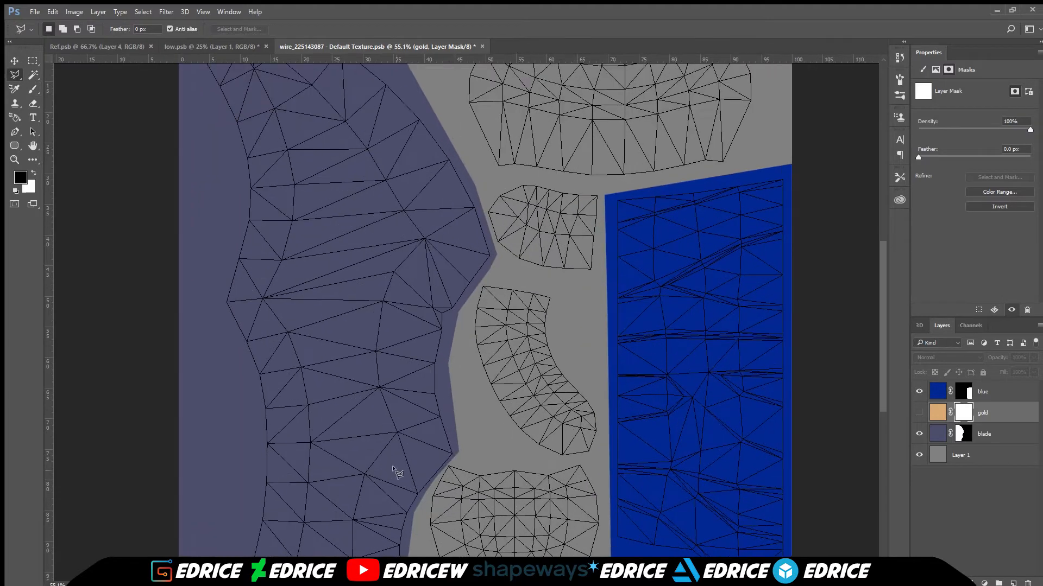
scroll(398, 472, "up", 2)
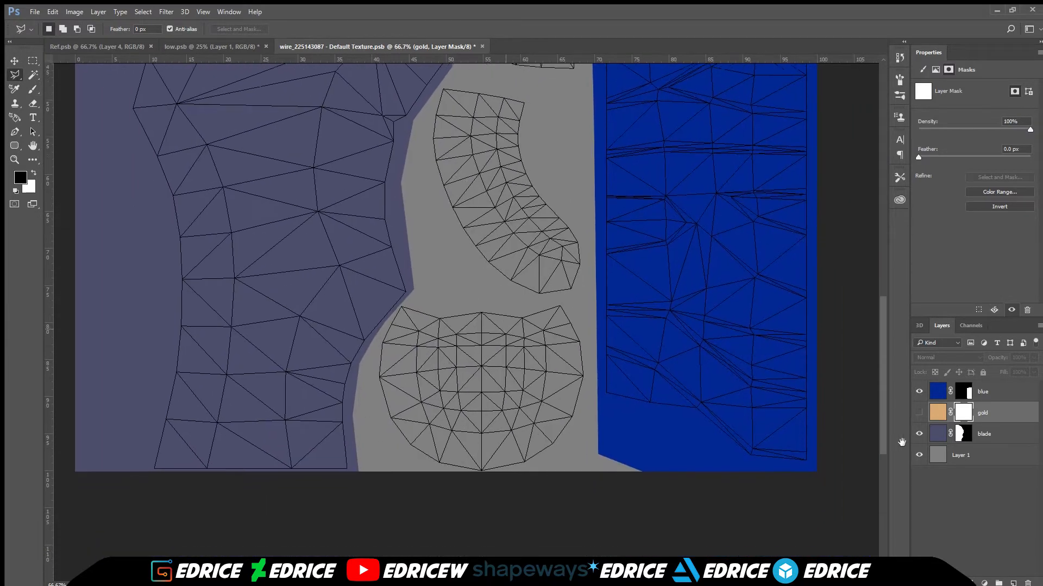
left_click(918, 412)
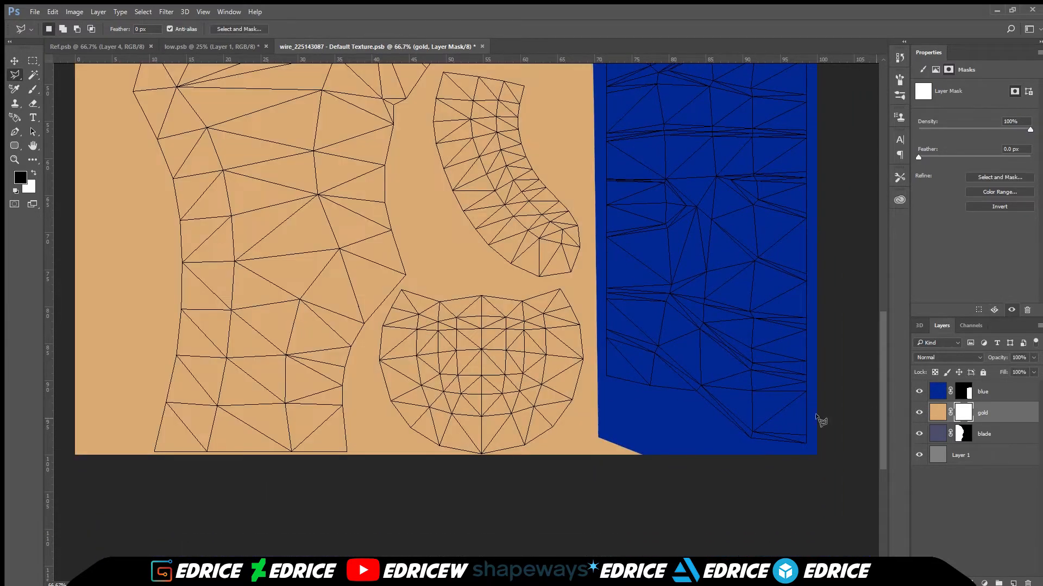
Step: Outline the rounded UV island at the canvas's lower edge with the Polygonal Lasso
scroll(405, 274, "up", 4)
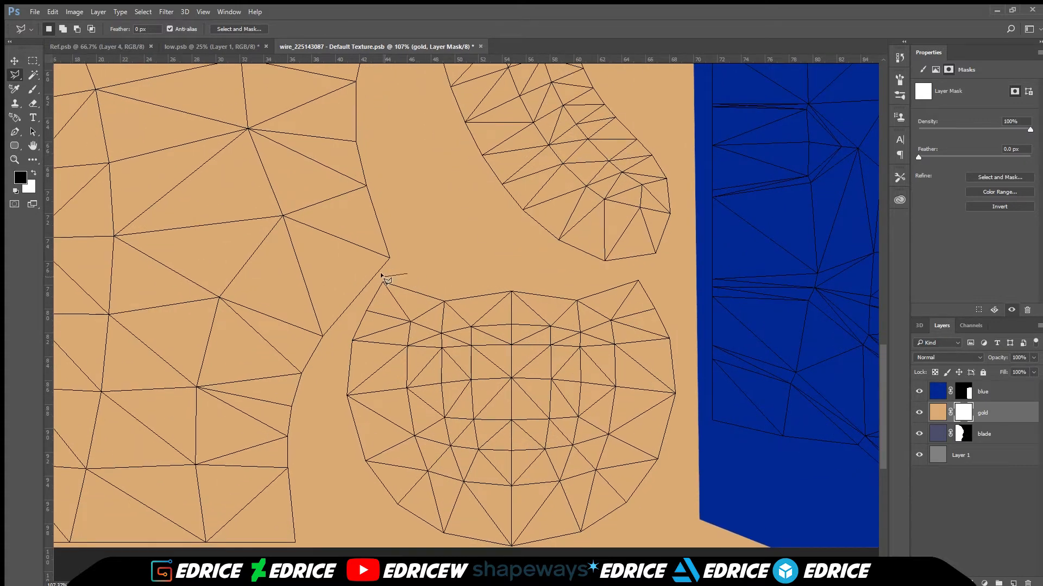
left_click(366, 293)
left_click(350, 518)
left_click(646, 538)
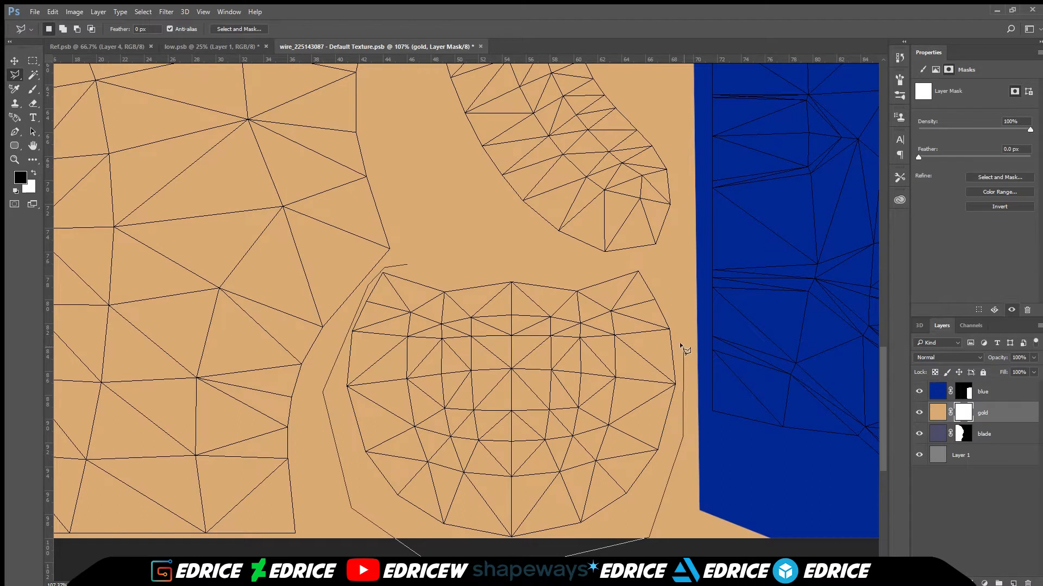
double_click(464, 260)
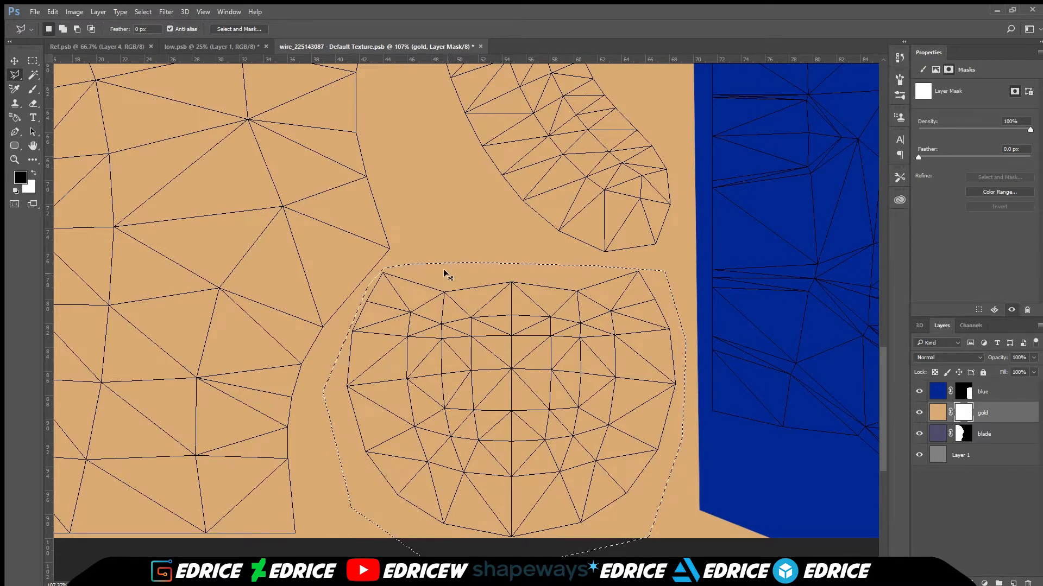
Step: Fill the gold mask with black everywhere outside the selected rounded island, and deselect
key("alt+BackSpace")
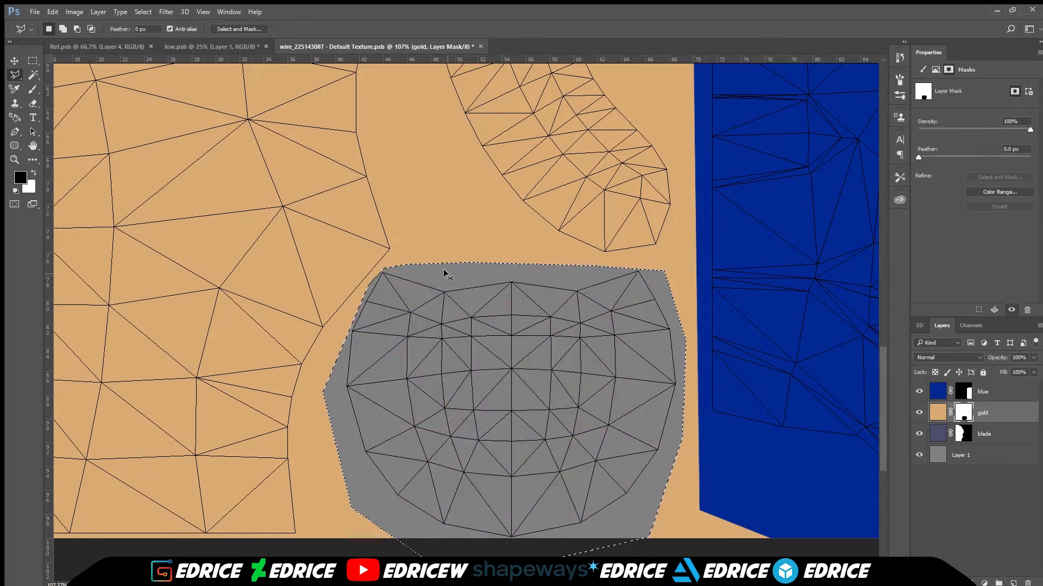
key("ctrl+z")
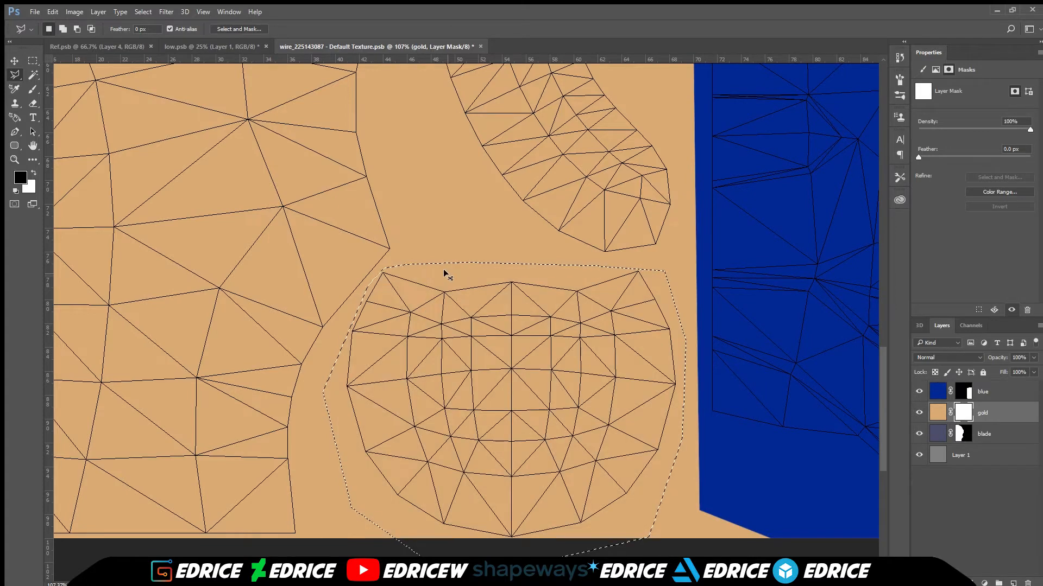
key("ctrl+shift+i")
key("alt+BackSpace")
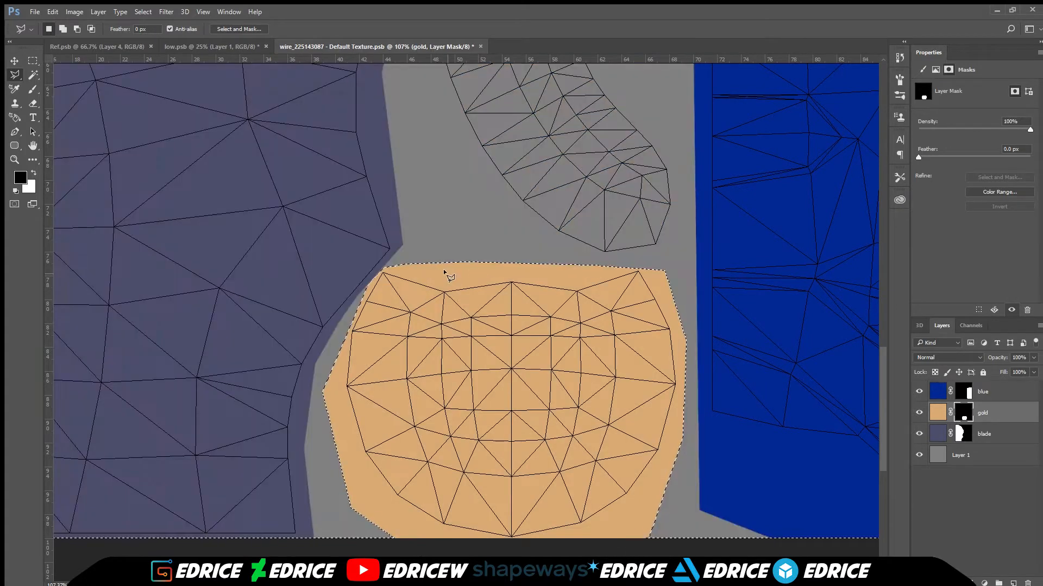
key("ctrl+d")
Step: Outline the long curved UV island above the rounded gold piece with the Polygonal Lasso
scroll(494, 259, "down", 3)
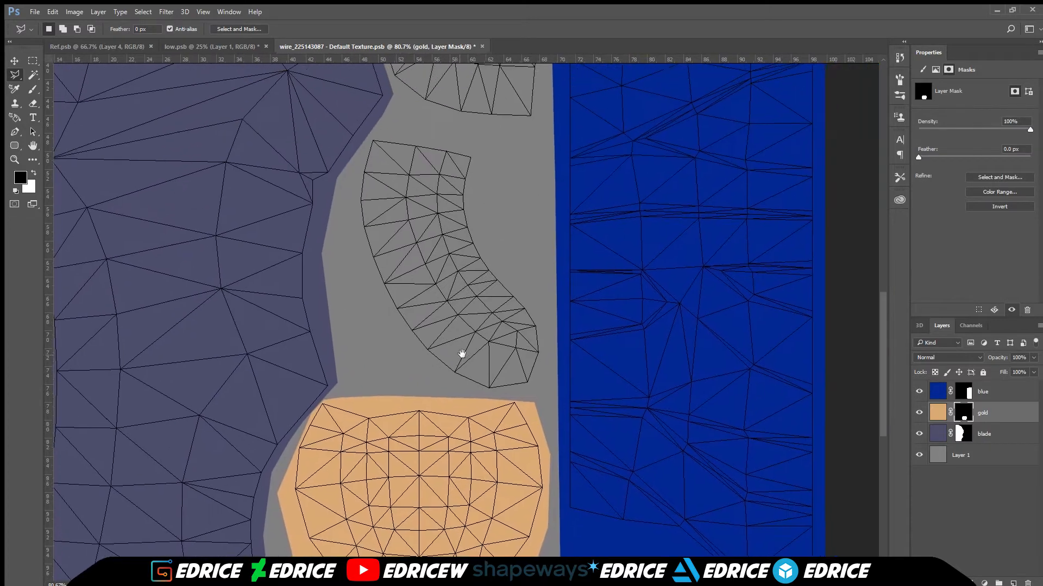
scroll(454, 180, "up", 3)
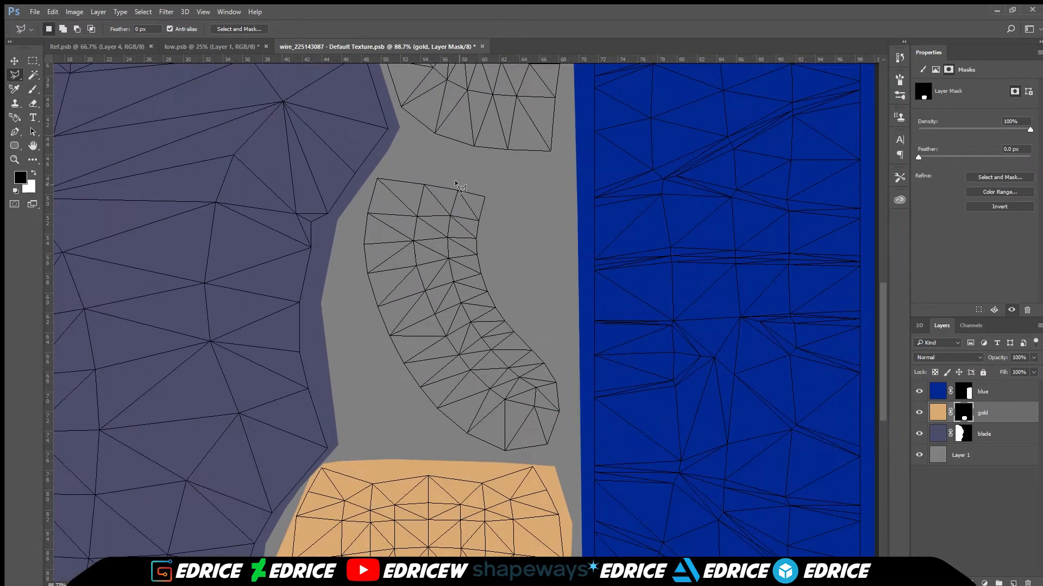
left_click(513, 195)
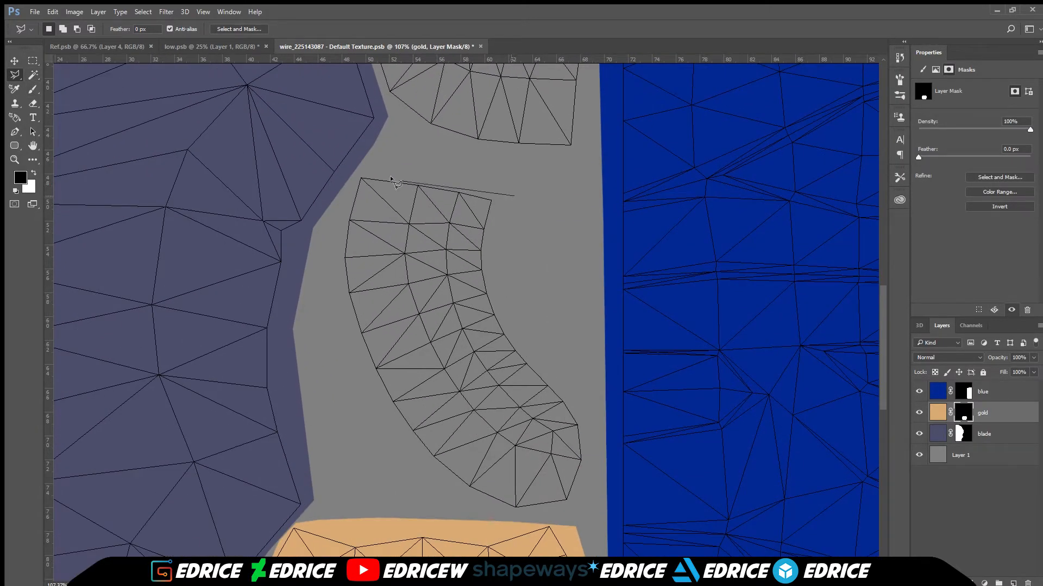
left_click(345, 181)
left_click(320, 316)
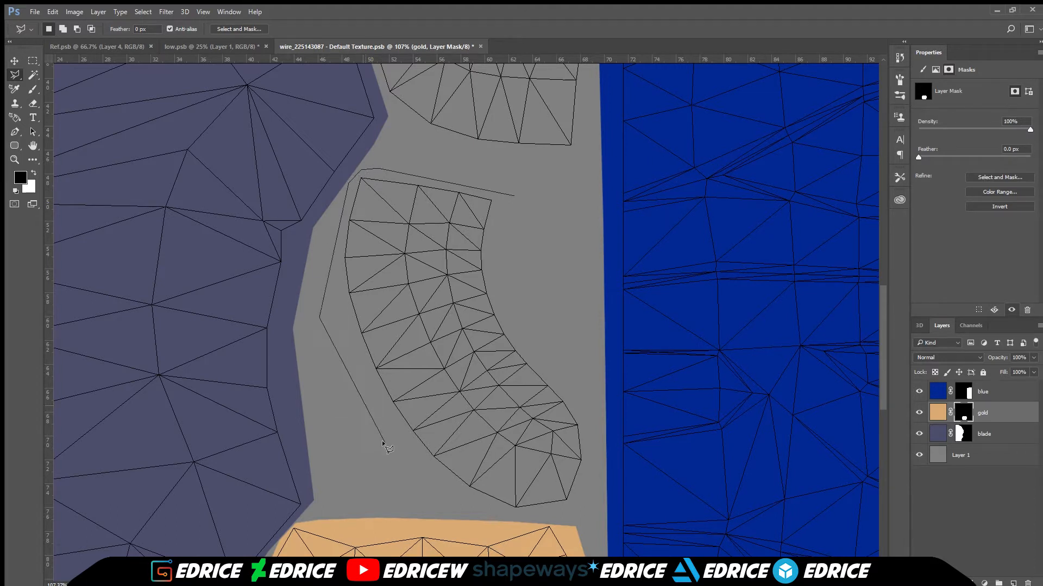
left_click(456, 511)
double_click(567, 243)
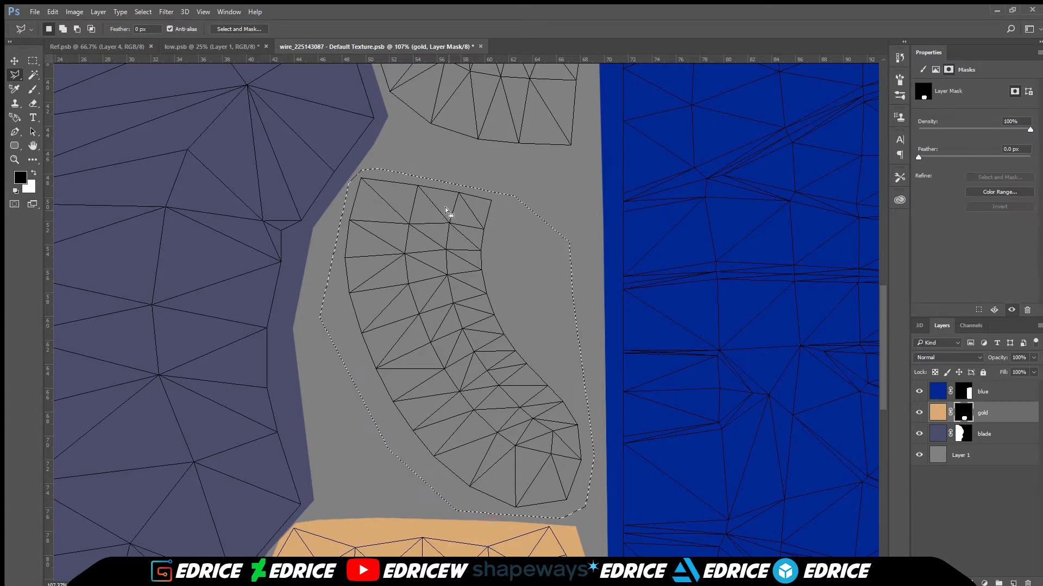
Step: Brush white onto the gold mask across the selected long curved island, and deselect
left_click(32, 89)
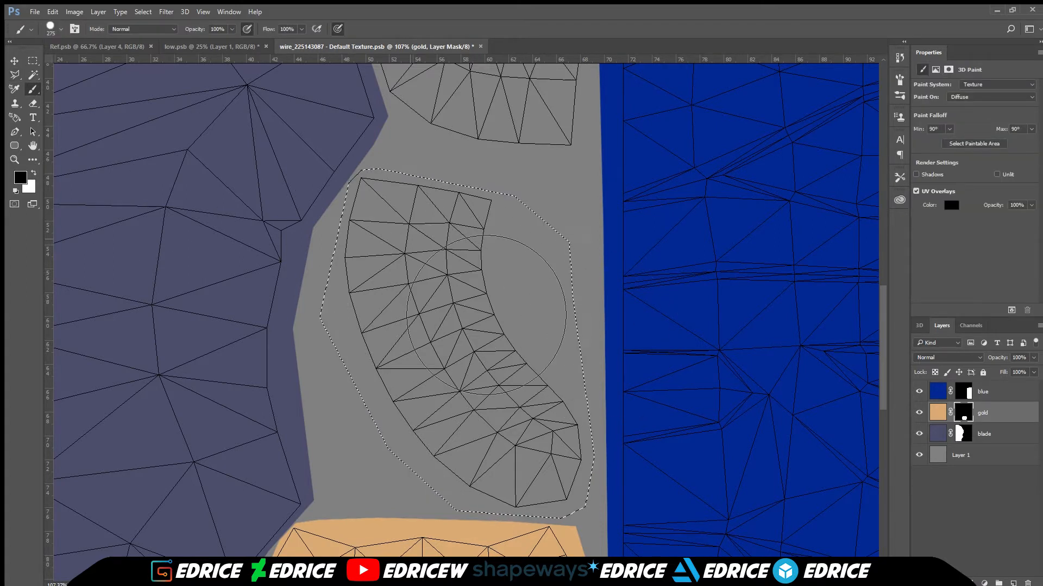
key("x")
left_click_drag(478, 244, 413, 239)
mouse_move(442, 301)
left_mouse_down()
mouse_move(720, 316)
mouse_move(642, 376)
mouse_move(412, 484)
mouse_move(457, 560)
left_mouse_up()
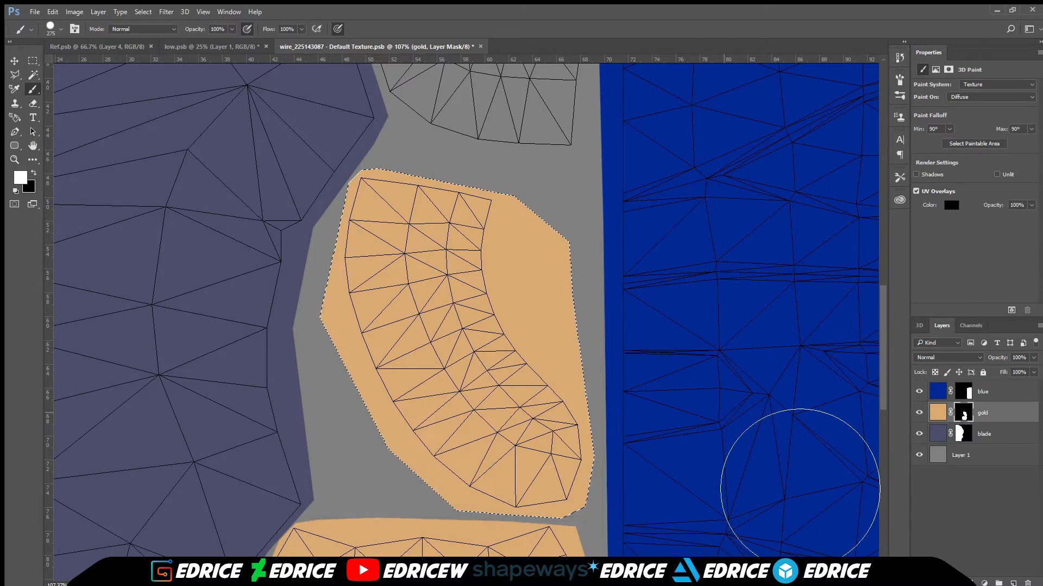
key("ctrl+d")
Step: Outline the small UV island between the long curved piece and the large dome with the Polygonal Lasso
scroll(668, 247, "down", 3)
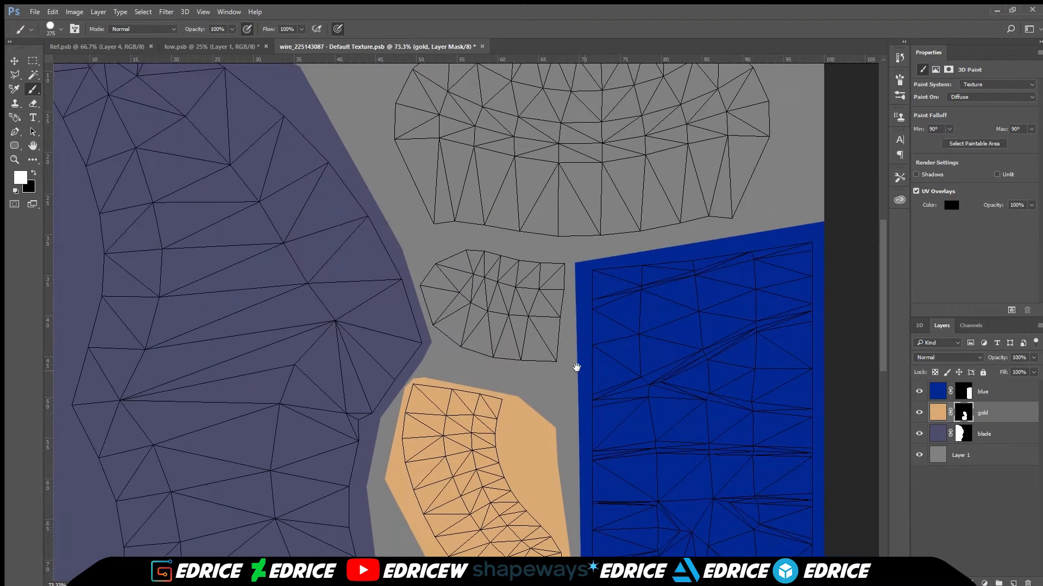
key("l")
scroll(594, 240, "up", 3)
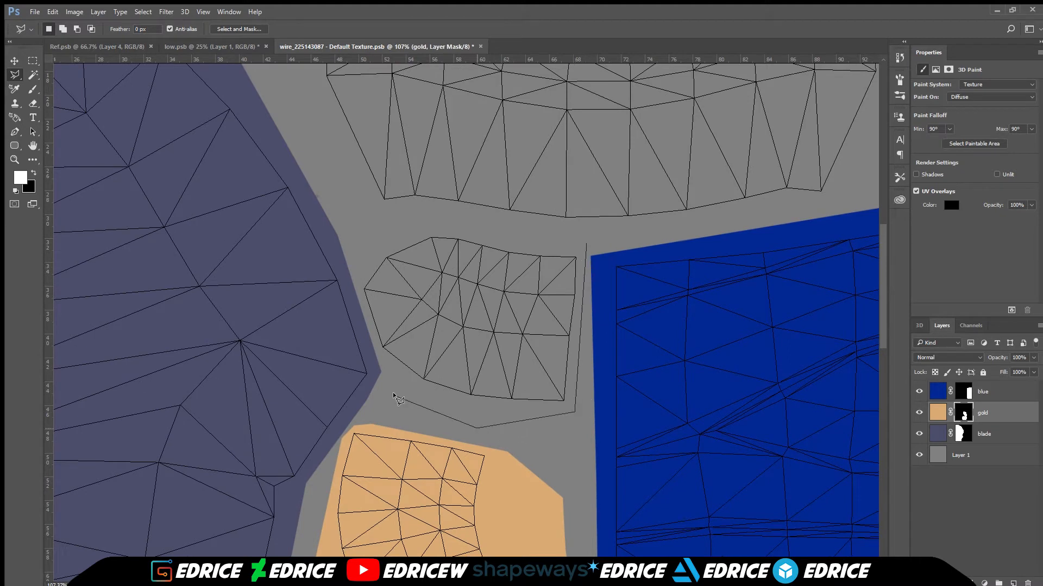
left_click(379, 351)
left_click(347, 240)
left_click(403, 224)
double_click(534, 228)
Step: Brush white onto the gold mask across the selected small island, and deselect
left_click(35, 89)
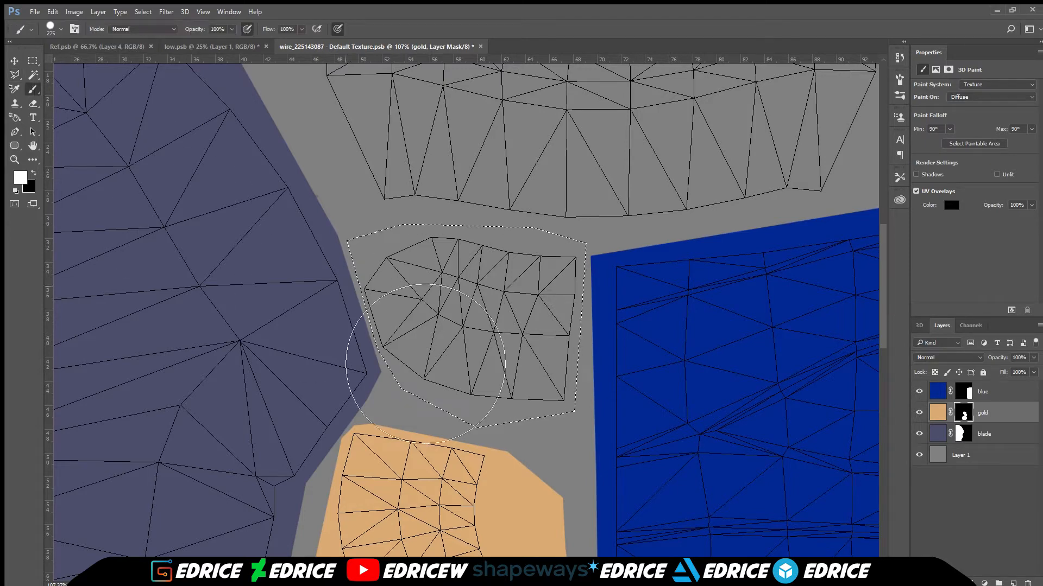
mouse_move(607, 288)
left_mouse_down()
mouse_move(605, 261)
mouse_move(362, 388)
left_mouse_up()
scroll(651, 356, "down", 3)
key("ctrl+d")
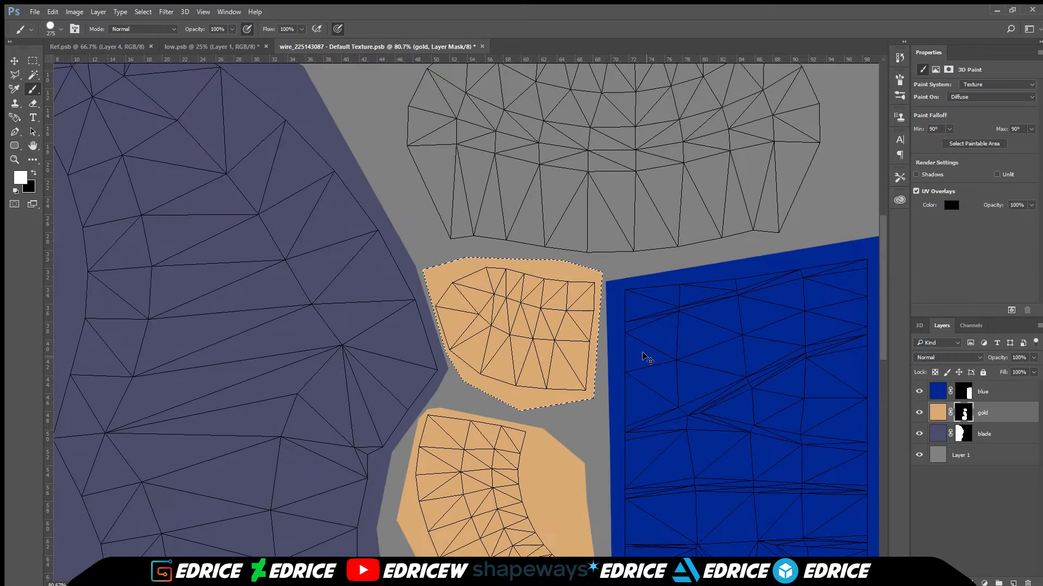
Step: Outline the large dome-shaped UV island with the Polygonal Lasso, extending the selection past the canvas's upper edge
scroll(652, 359, "down", 2)
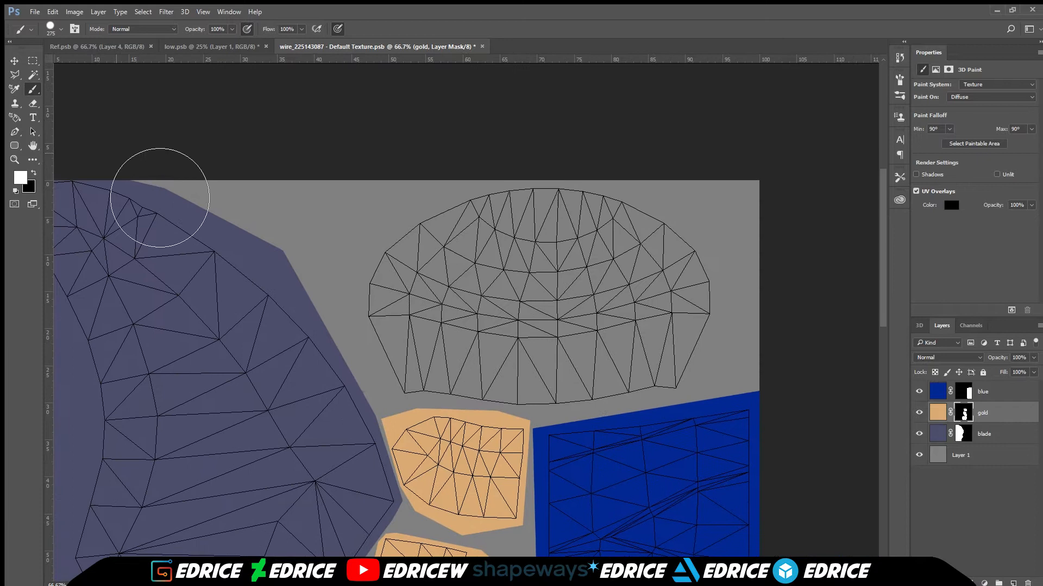
left_click(14, 75)
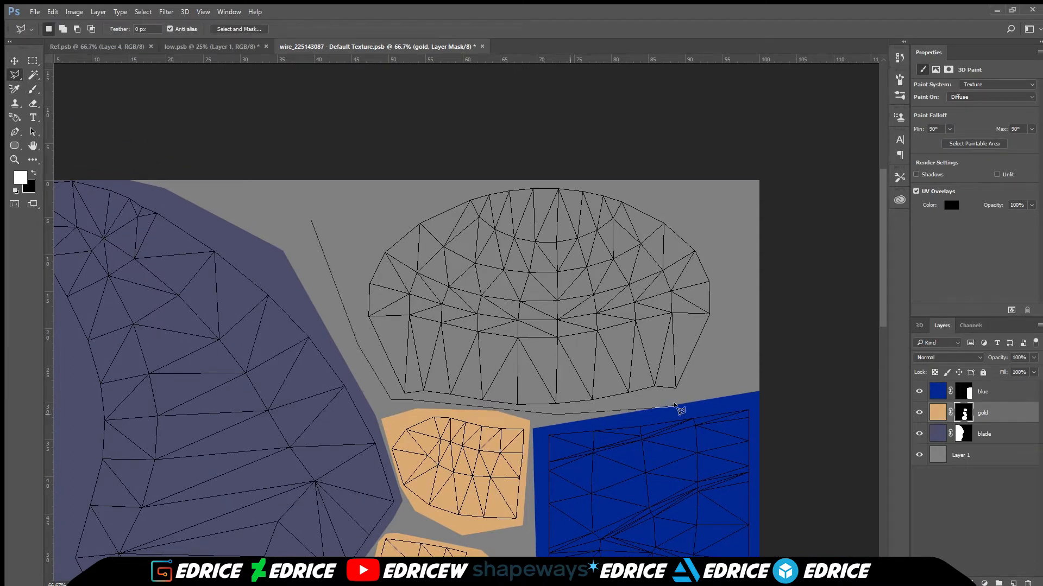
left_click(697, 398)
left_click(742, 329)
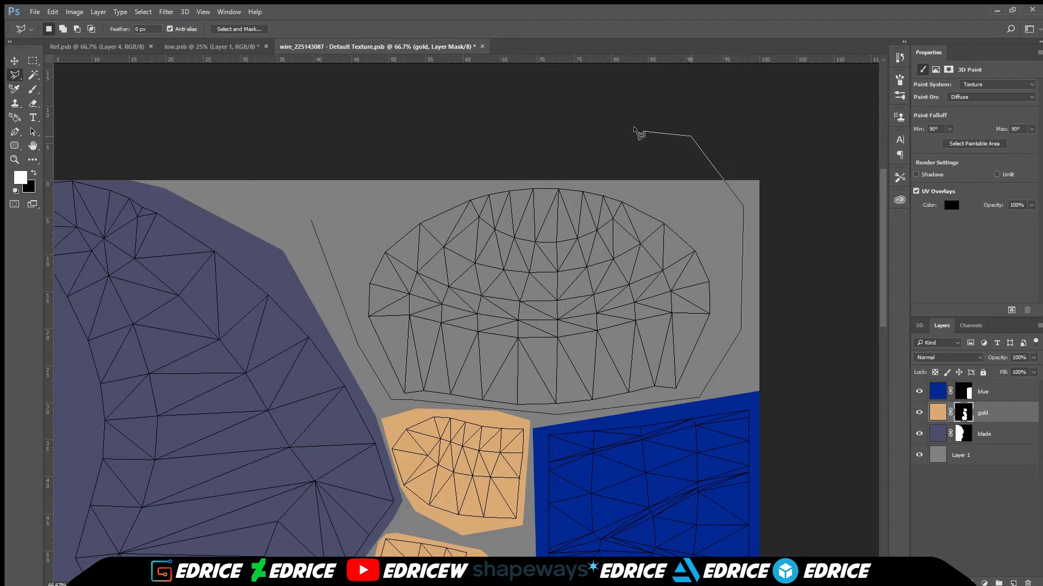
double_click(392, 98)
Step: Brush white onto the gold mask across the selected dome island, deselect, and save the texture document
left_click(31, 89)
mouse_move(337, 212)
left_mouse_down()
mouse_move(349, 256)
mouse_move(705, 228)
mouse_move(381, 326)
mouse_move(716, 380)
left_mouse_up()
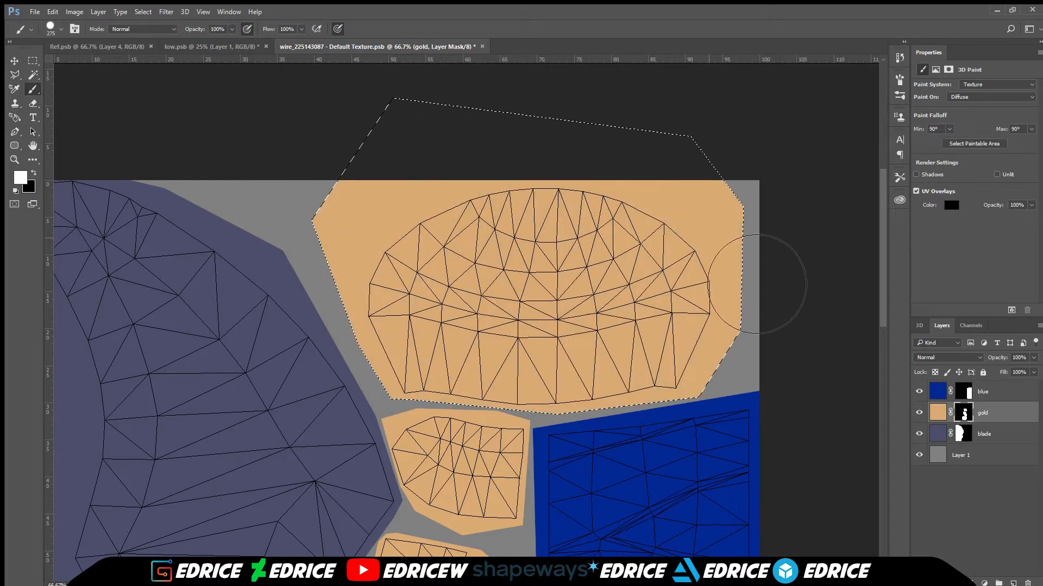
scroll(654, 286, "down", 2)
key("ctrl+d")
scroll(653, 286, "down", 3)
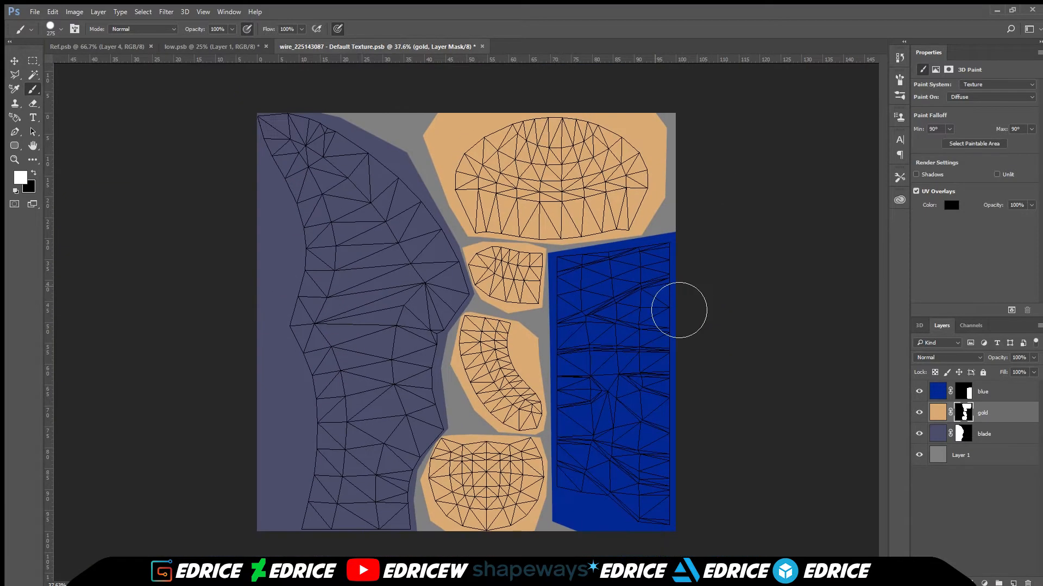
key("ctrl+s")
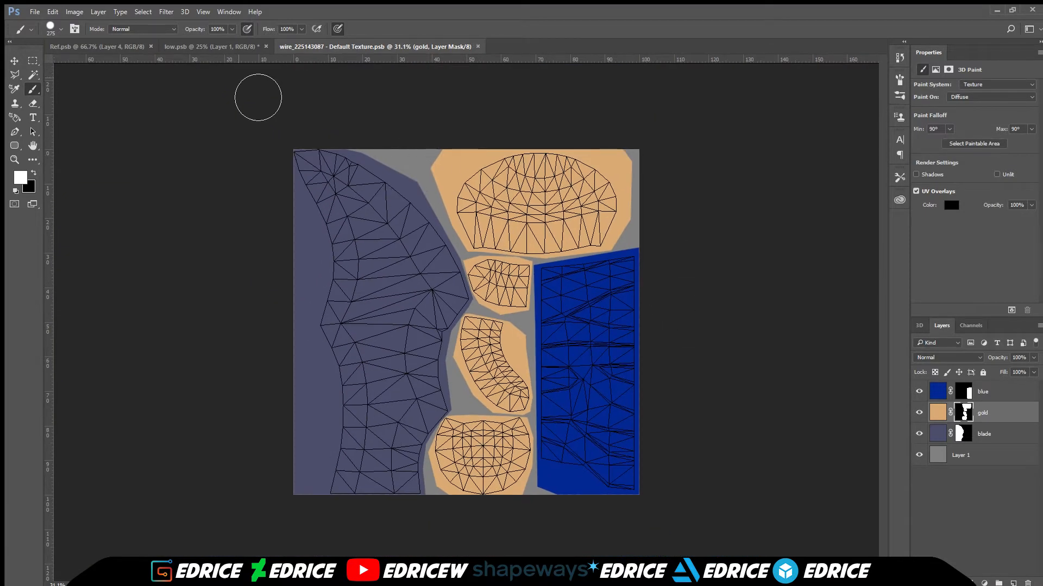
Step: Turn off UV Overlays in the 3D Paint settings of the low.psb sword model, and return to the Default Texture document
left_click(97, 45)
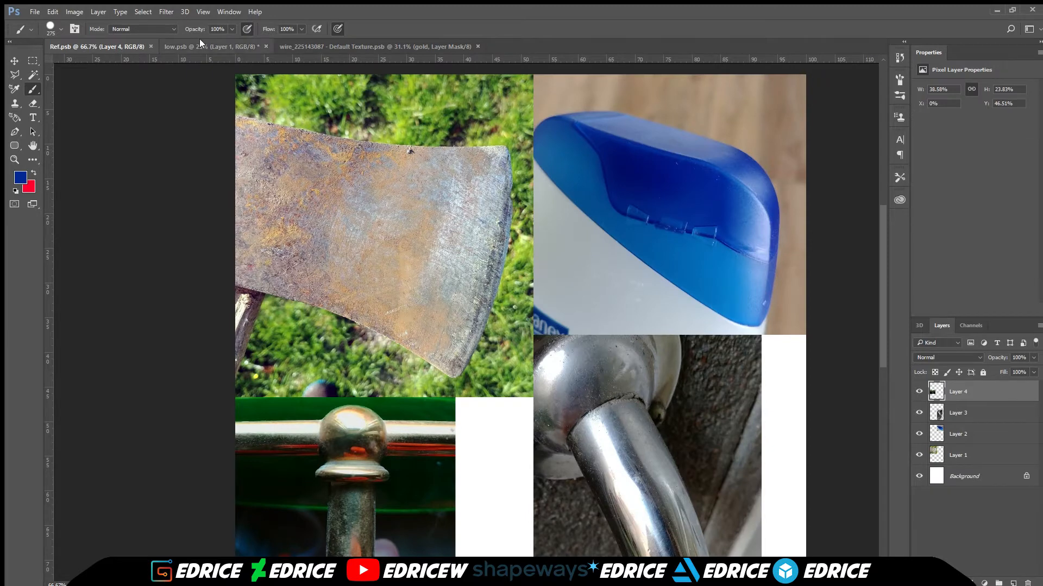
left_click(180, 46)
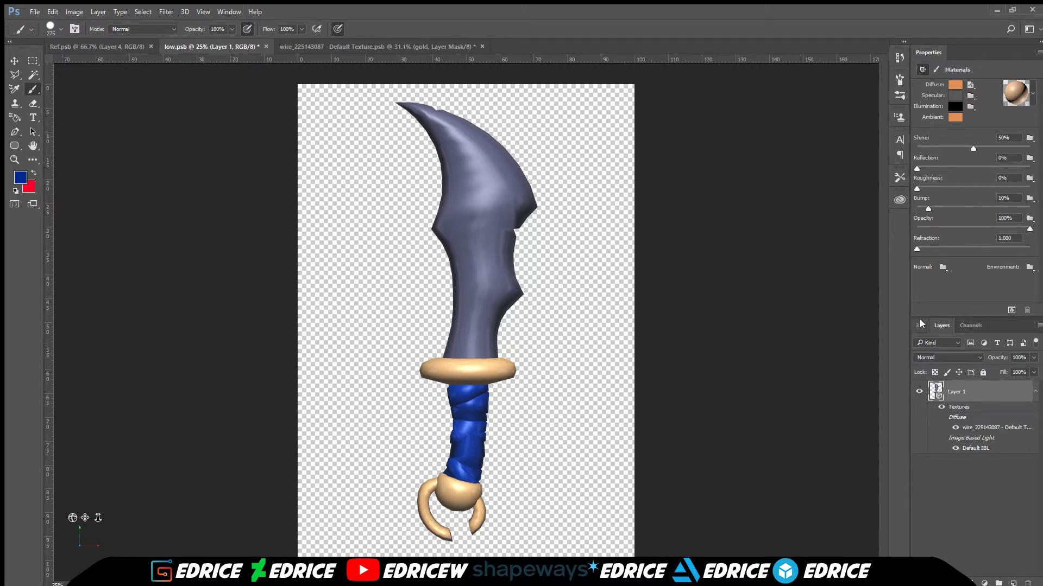
left_click(935, 70)
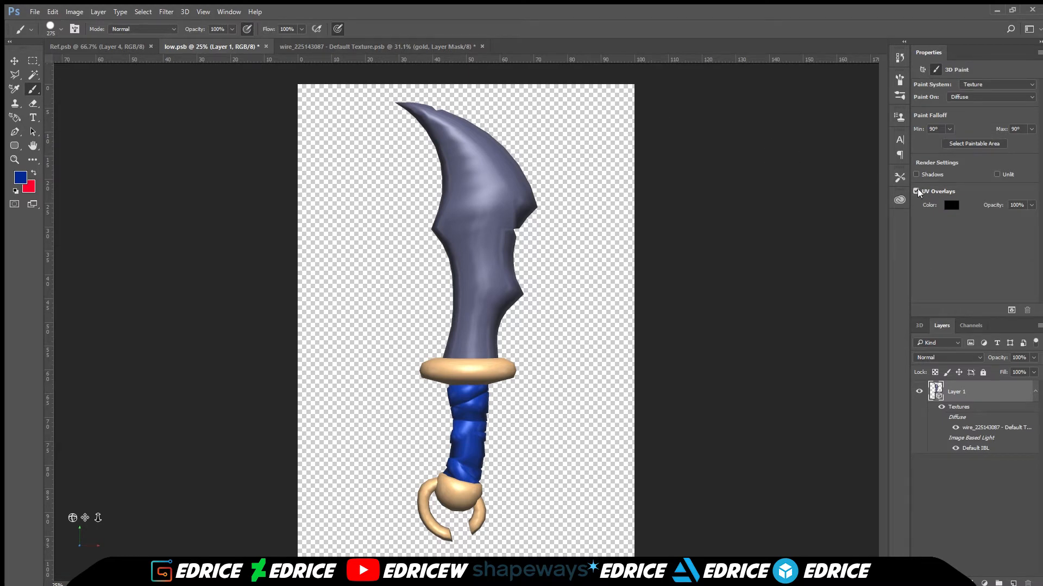
left_click(372, 46)
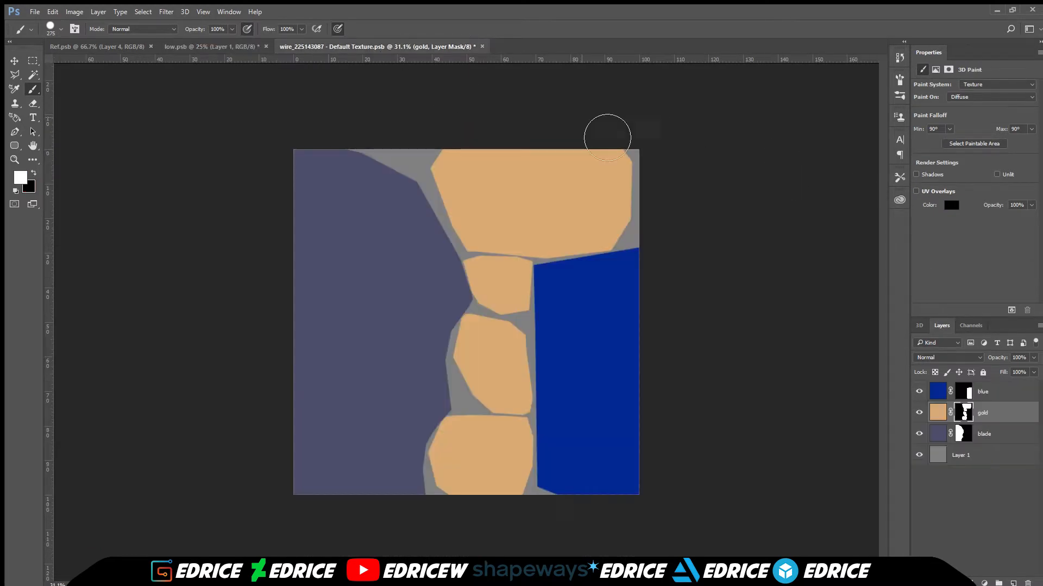
Step: Compare the Default Texture with UV Overlays on and off
left_click(916, 191)
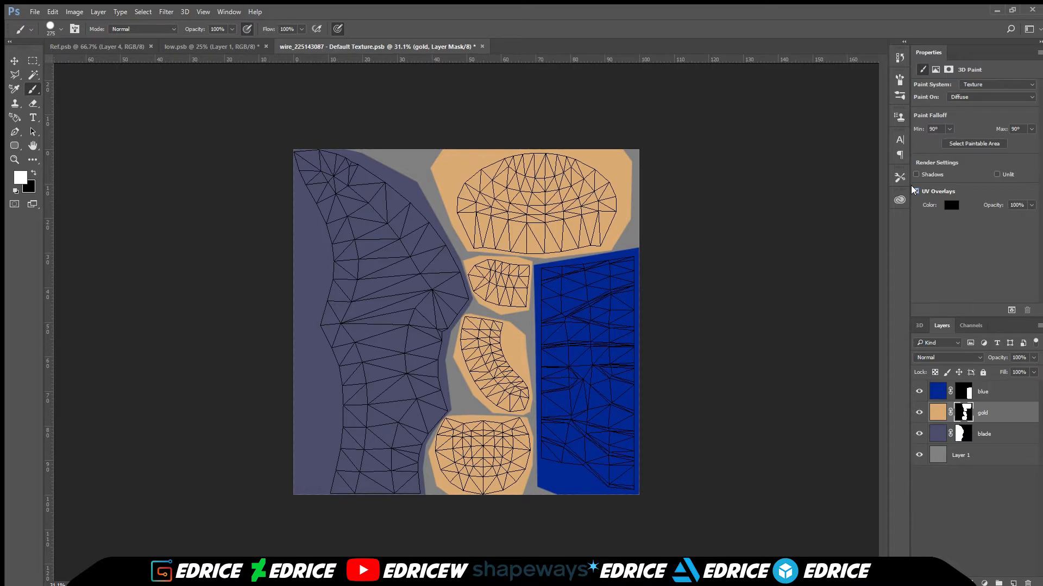
left_click(912, 186)
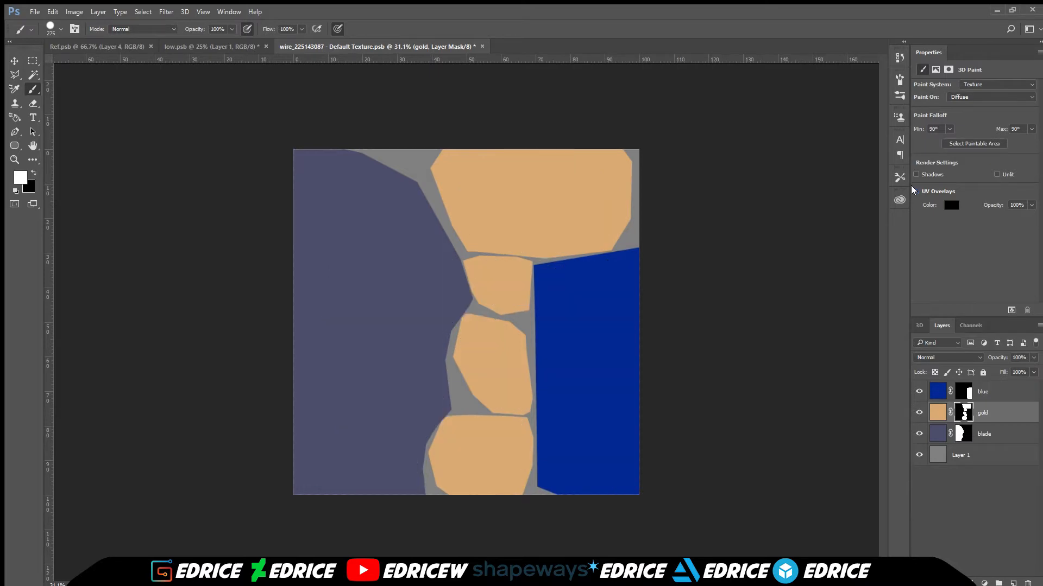
left_click(912, 186)
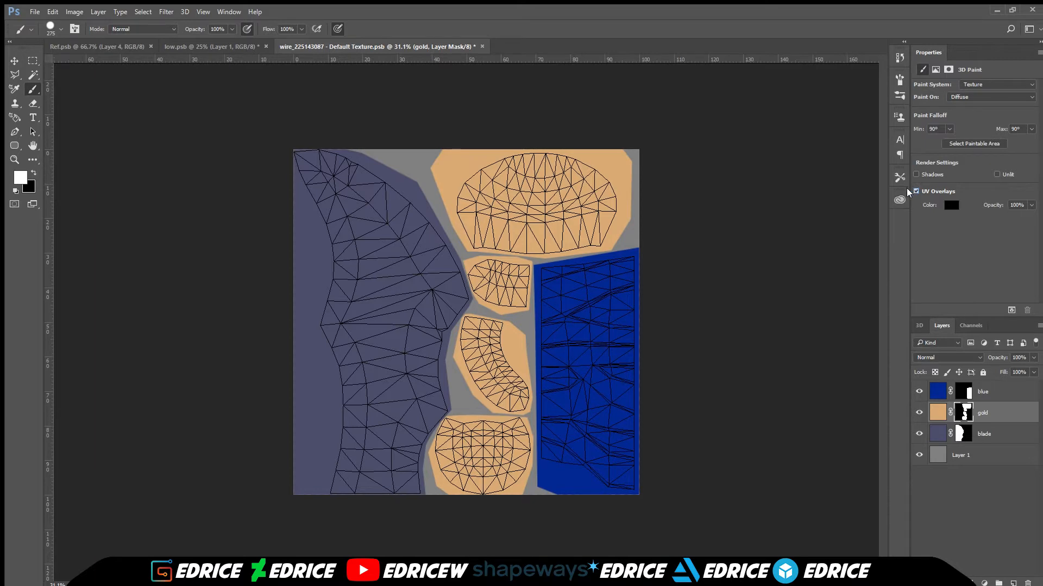
left_click(916, 191)
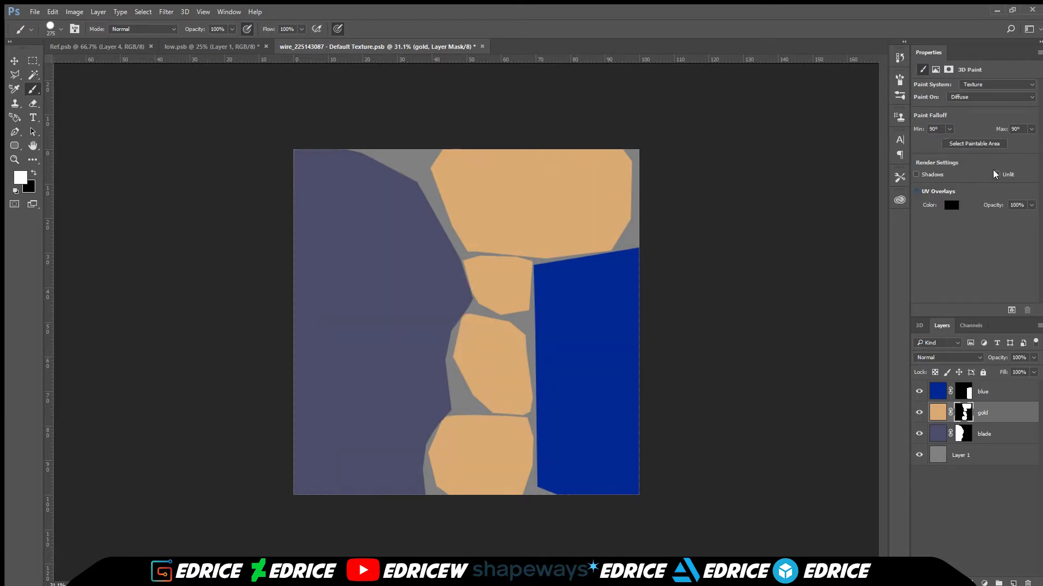
Step: Compare the low.psb sword model with and without Unlit rendering in its 3D Paint settings
left_click(114, 44)
left_click(221, 47)
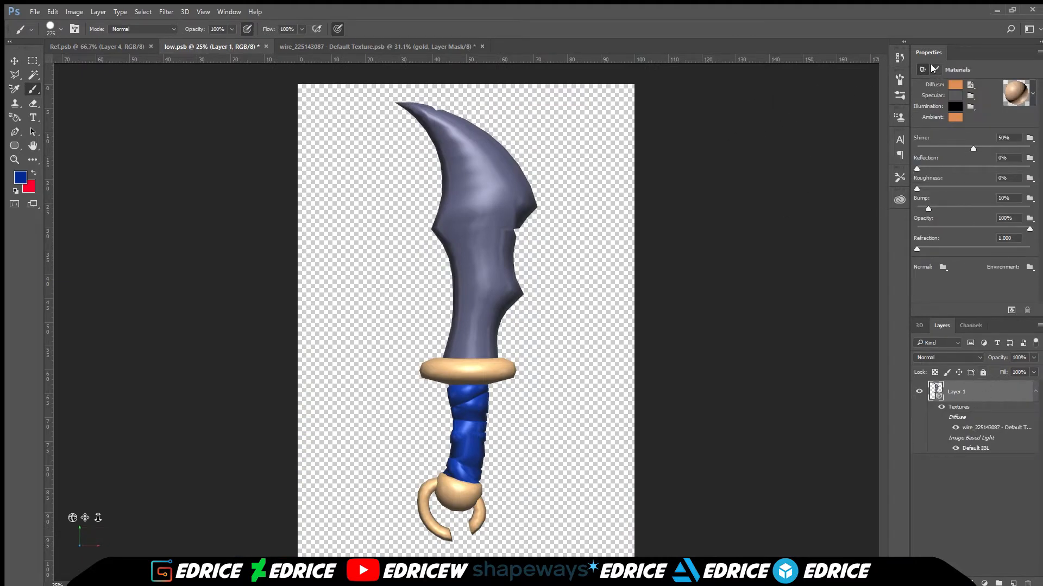
left_click(933, 69)
left_click(995, 174)
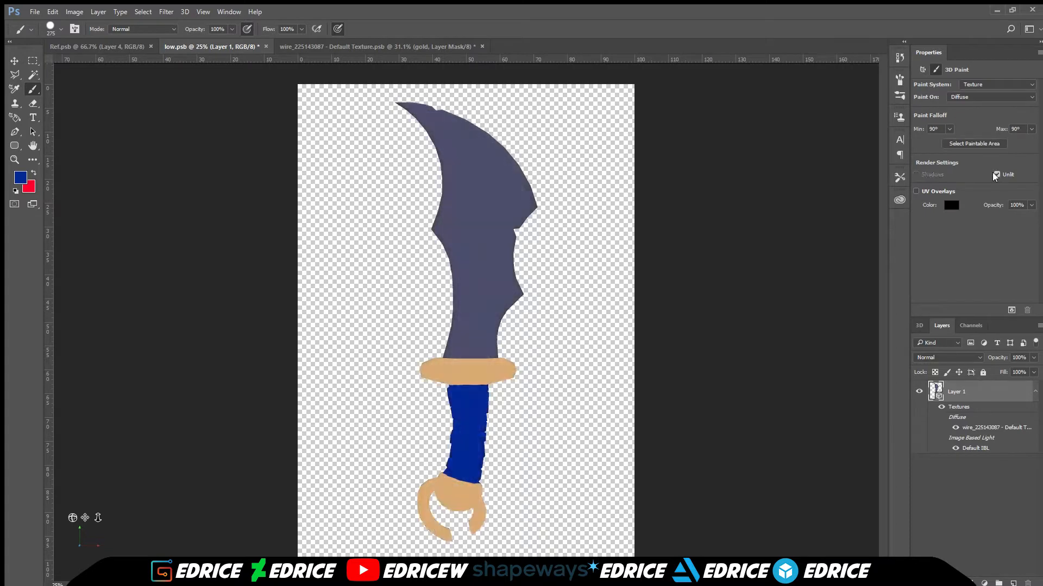
left_click(994, 174)
left_click(993, 174)
left_click(993, 174)
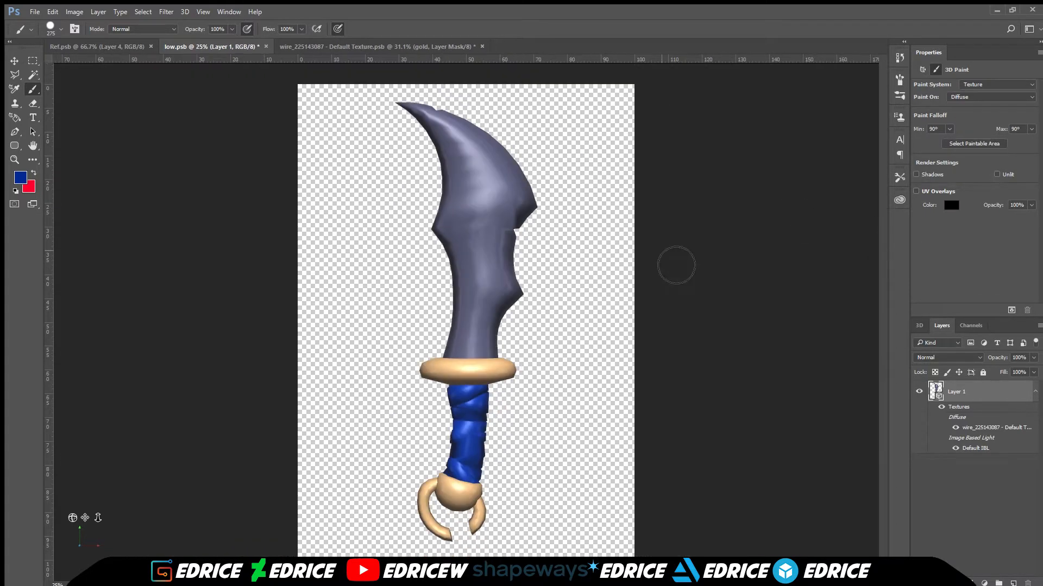
Step: Turn on UV Overlays, sample pale grey from the axe reference, and brush it along the upper outer cutting edge on the blade layer
left_click(375, 46)
left_click(916, 191)
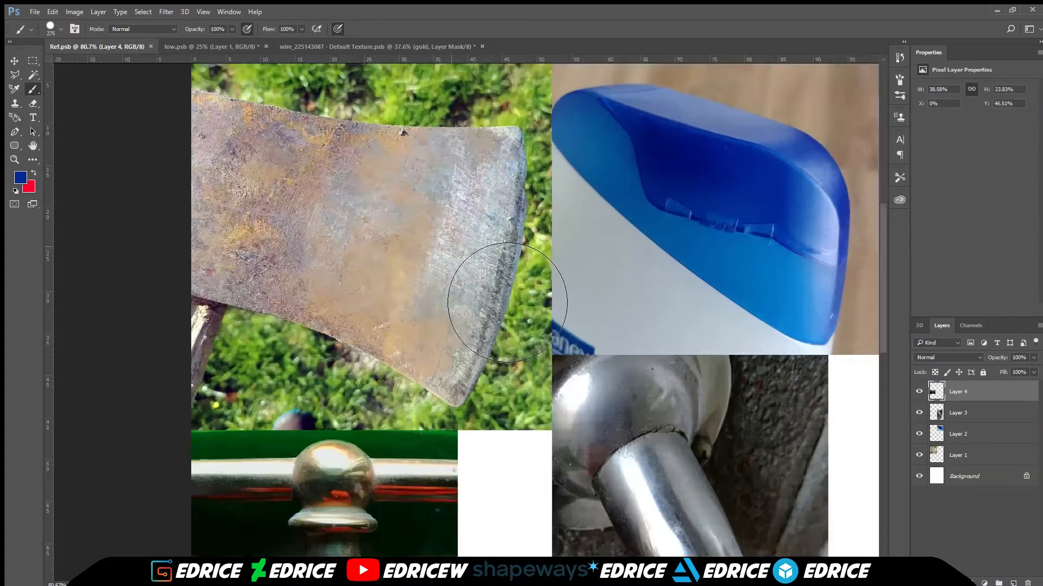
scroll(477, 283, "up", 3)
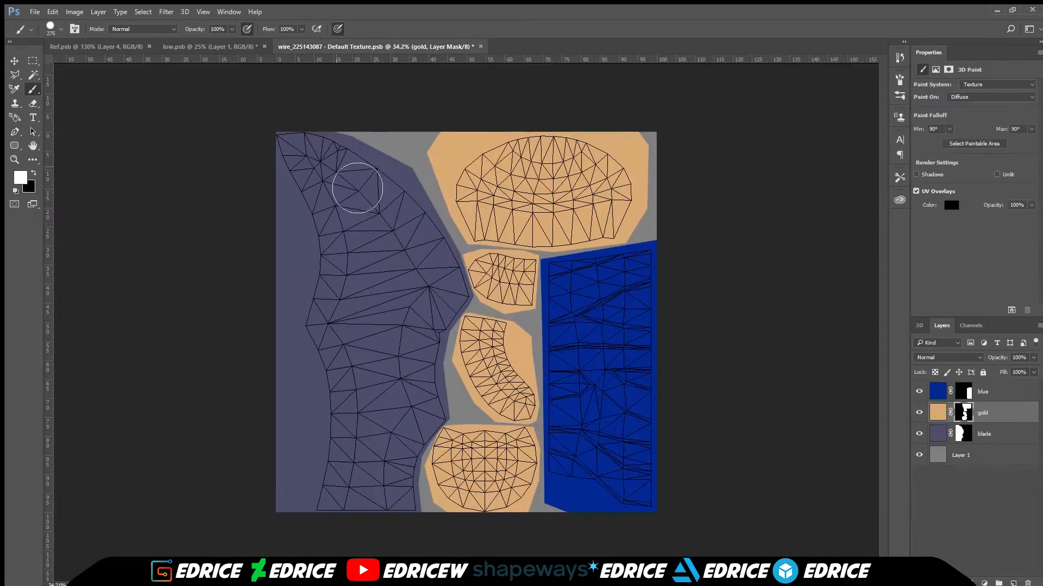
mouse_move(306, 143)
left_mouse_down()
mouse_move(334, 141)
mouse_move(300, 144)
mouse_move(369, 182)
mouse_move(434, 239)
mouse_move(363, 187)
mouse_move(422, 239)
mouse_move(417, 251)
mouse_move(463, 288)
mouse_move(451, 259)
mouse_move(449, 283)
left_mouse_up()
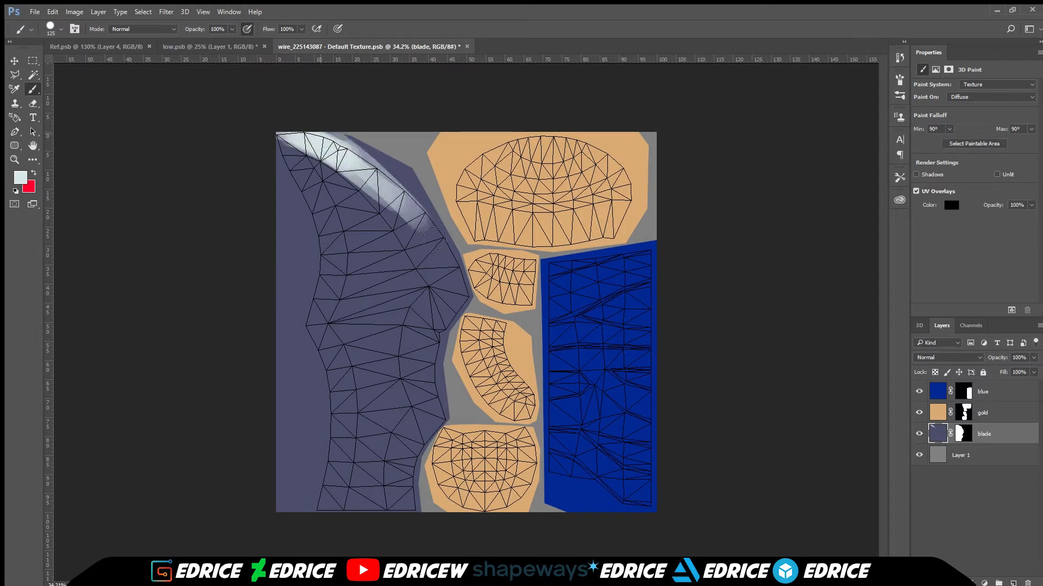
left_click(418, 255, "alt")
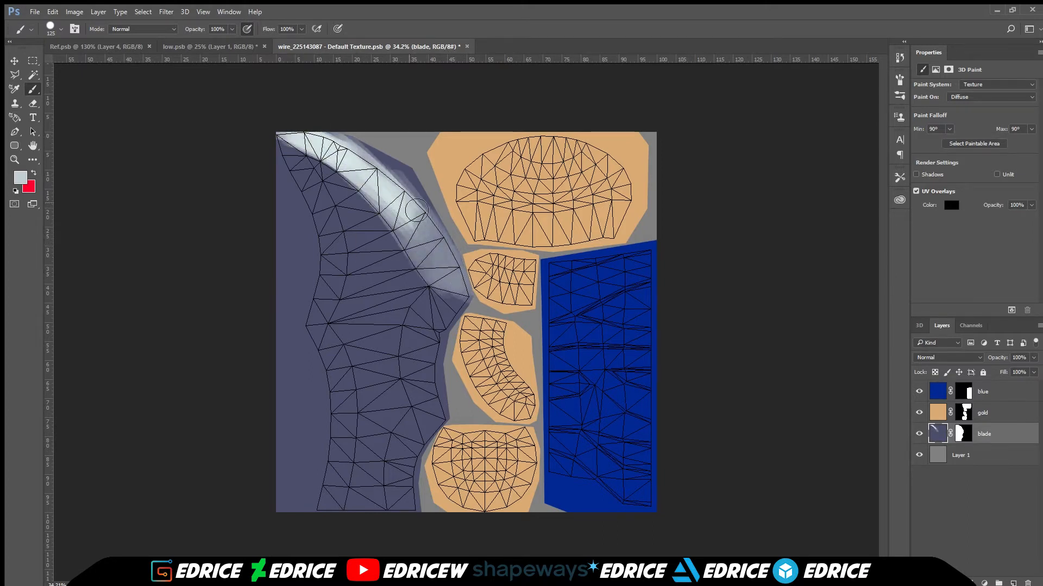
mouse_move(417, 211)
left_mouse_down()
mouse_move(435, 249)
mouse_move(413, 233)
mouse_move(462, 283)
mouse_move(446, 298)
left_mouse_up()
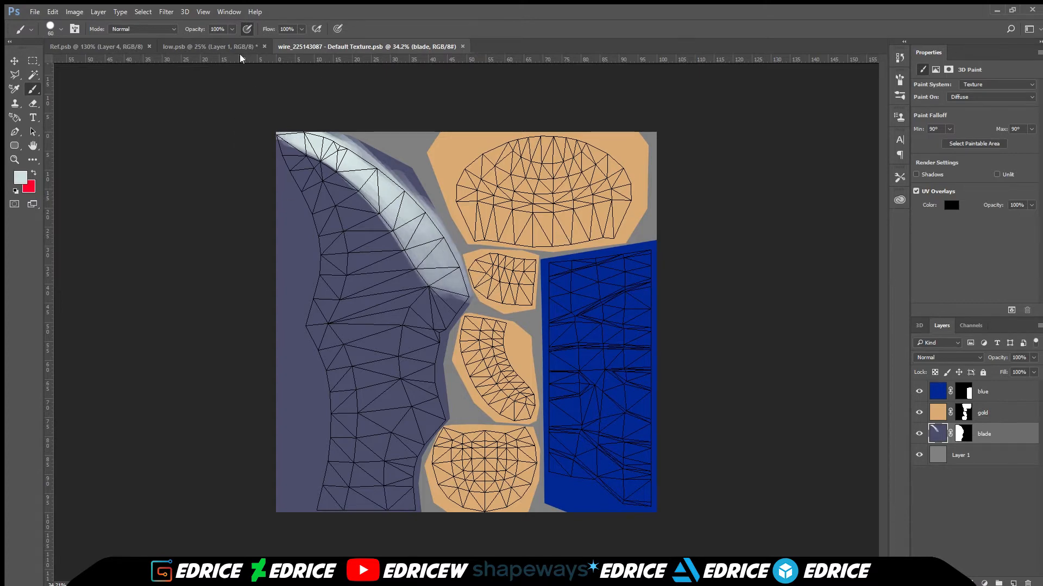
Step: Reorder the open documents so that Ref.psb comes last, and bring up low.psb
left_click(98, 46)
left_click_drag(97, 46, 412, 46)
left_click(98, 46)
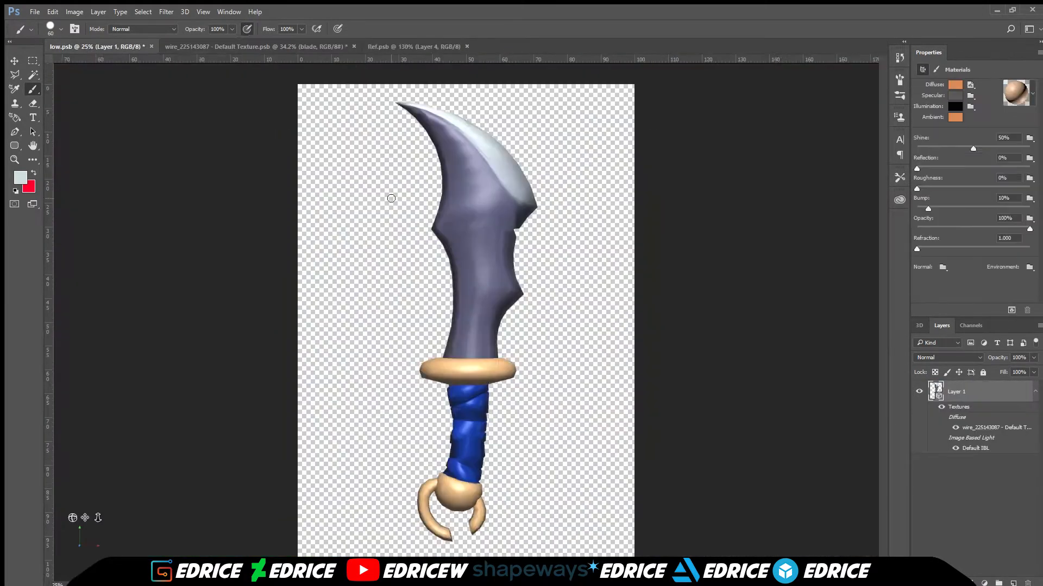
Step: Turn on Unlit in the sword model's 3D Paint settings and orbit slightly to inspect the painted edge
left_click(935, 70)
left_click(996, 174)
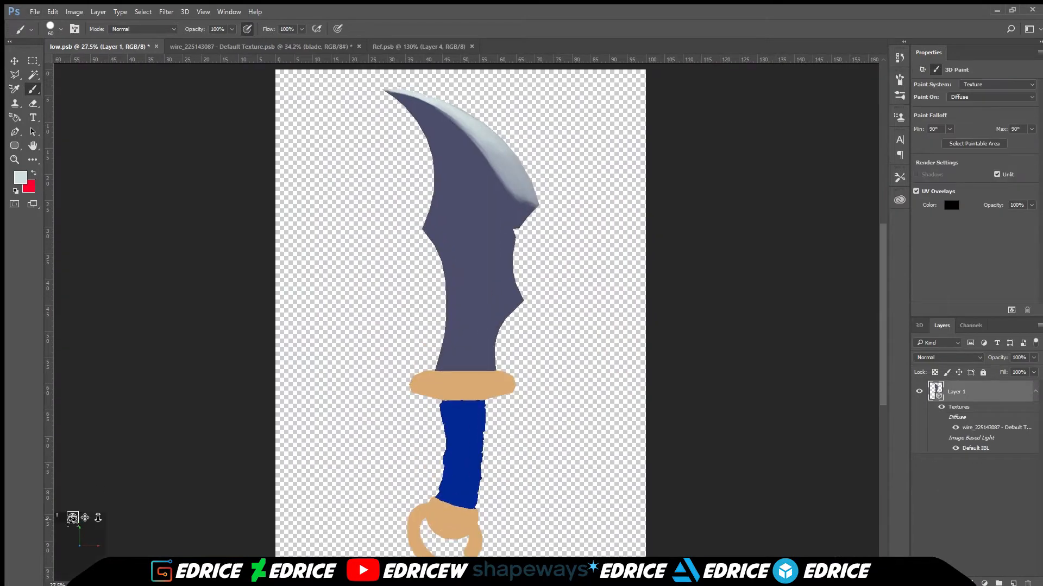
left_click_drag(72, 517, 81, 514)
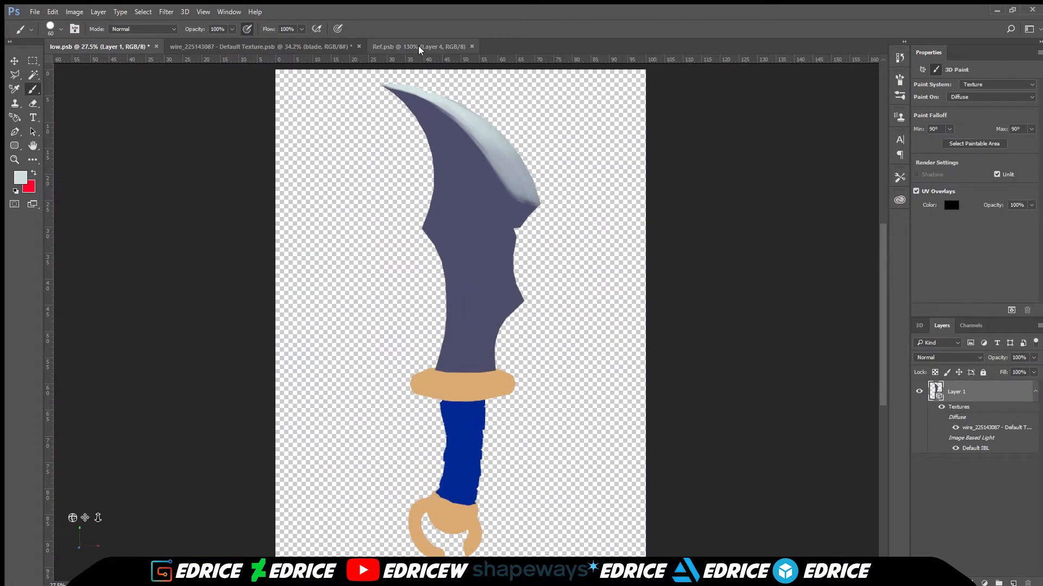
Step: Sample grey from the axe reference, enlarge the brush to 90, and paint the blade island's upper inner edge strip
left_click(274, 46)
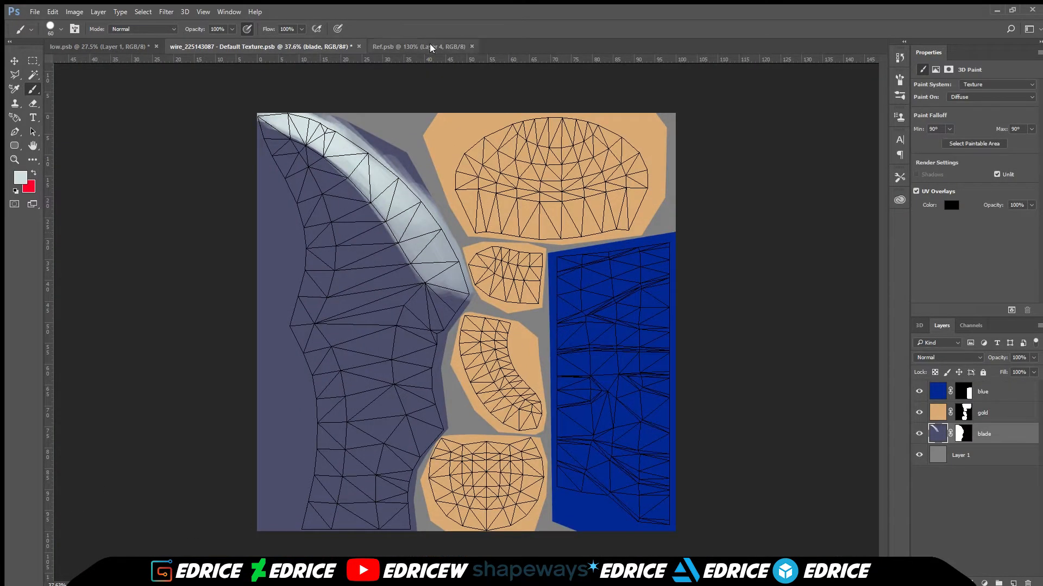
left_click(429, 47)
left_click(474, 331, "alt")
left_click(260, 46)
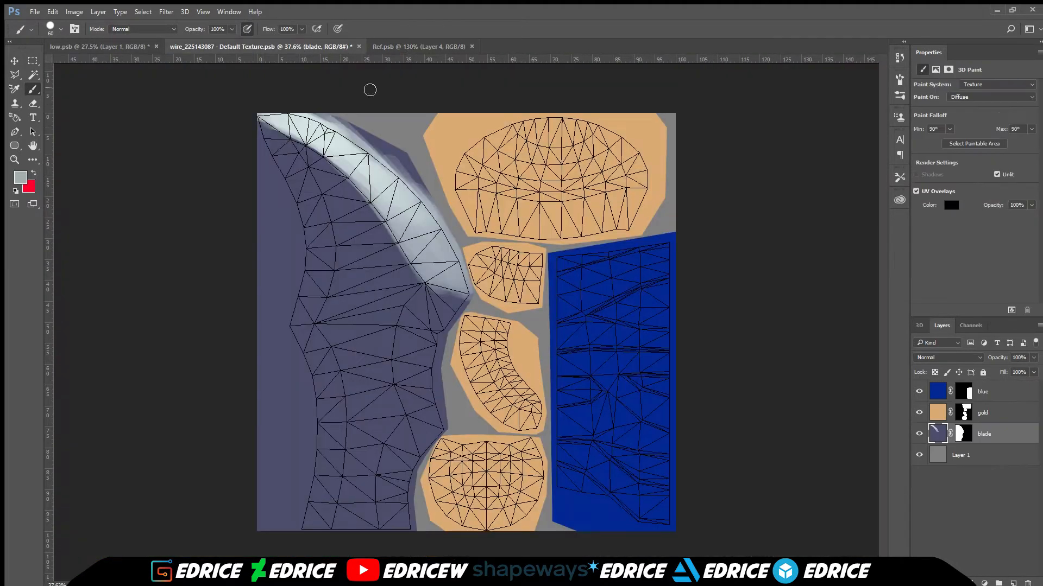
key("bracketright")
key("bracketright")
key("bracketright")
left_click_drag(266, 128, 313, 205)
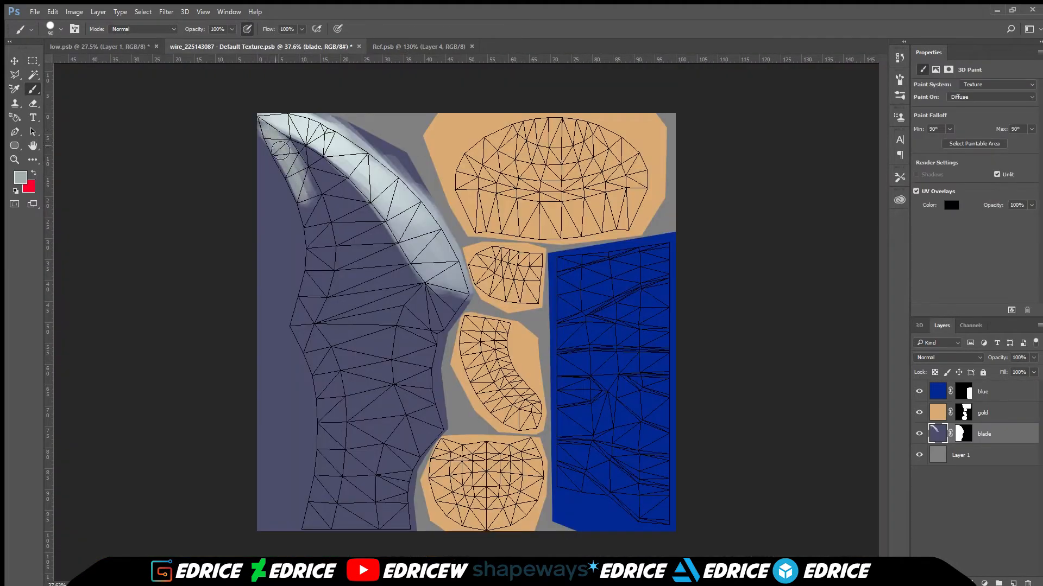
mouse_move(281, 150)
left_mouse_down()
mouse_move(263, 131)
mouse_move(316, 235)
mouse_move(296, 176)
mouse_move(309, 217)
mouse_move(306, 198)
mouse_move(328, 278)
mouse_move(319, 257)
mouse_move(304, 316)
mouse_move(328, 286)
mouse_move(274, 144)
mouse_move(329, 529)
left_mouse_up()
Step: Sample blue-grey from the blade and brush it along the lower inner edge strip and the notched section of the outer edge
left_click(315, 319, "alt")
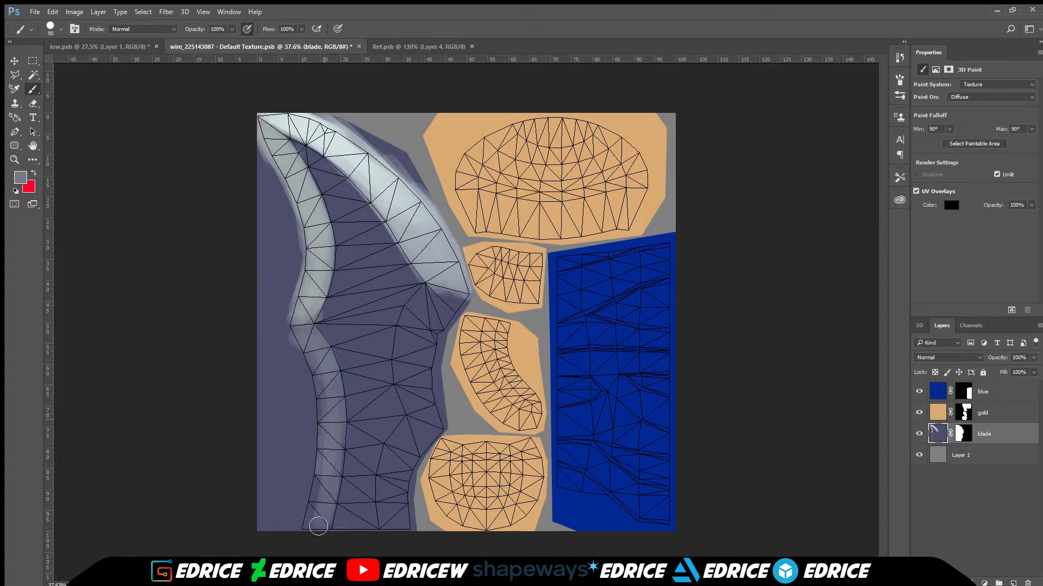
left_click_drag(310, 353, 317, 529)
left_click_drag(289, 332, 310, 521)
mouse_move(432, 422)
left_mouse_down()
mouse_move(411, 359)
mouse_move(415, 406)
mouse_move(438, 346)
mouse_move(430, 349)
mouse_move(439, 412)
mouse_move(449, 325)
left_mouse_up()
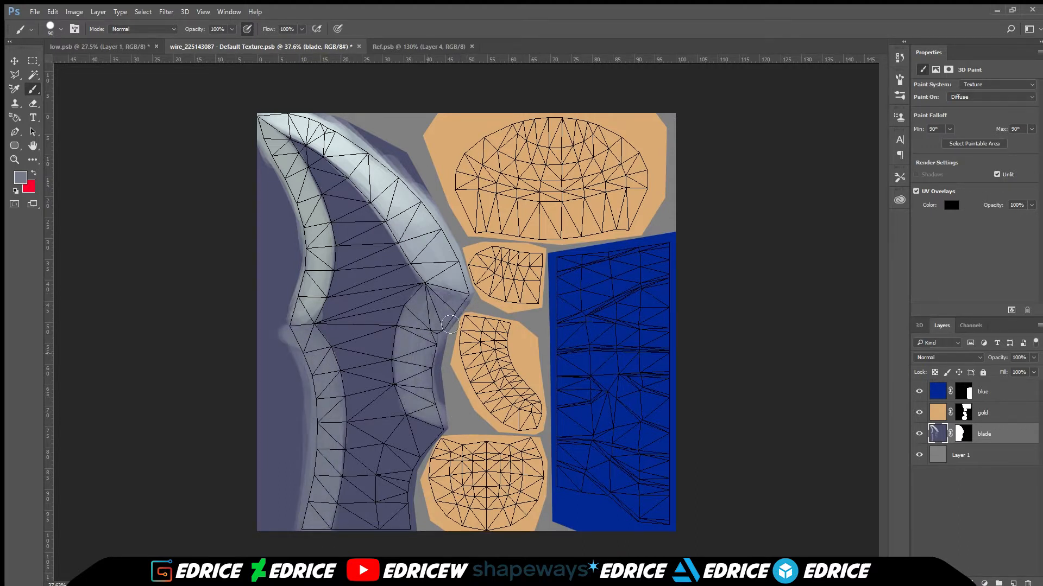
left_click_drag(416, 408, 445, 392)
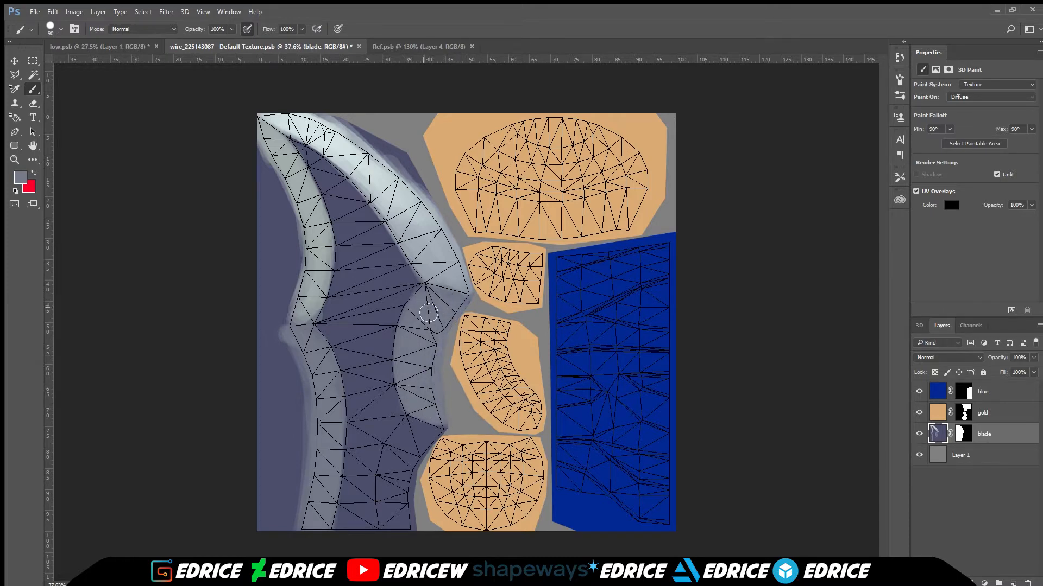
Step: Brush light grey sampled from the axe reference onto the notch's lower part, and cover the blade's lowest outer strip with blue-grey
left_click(383, 44)
left_click(459, 420, "alt")
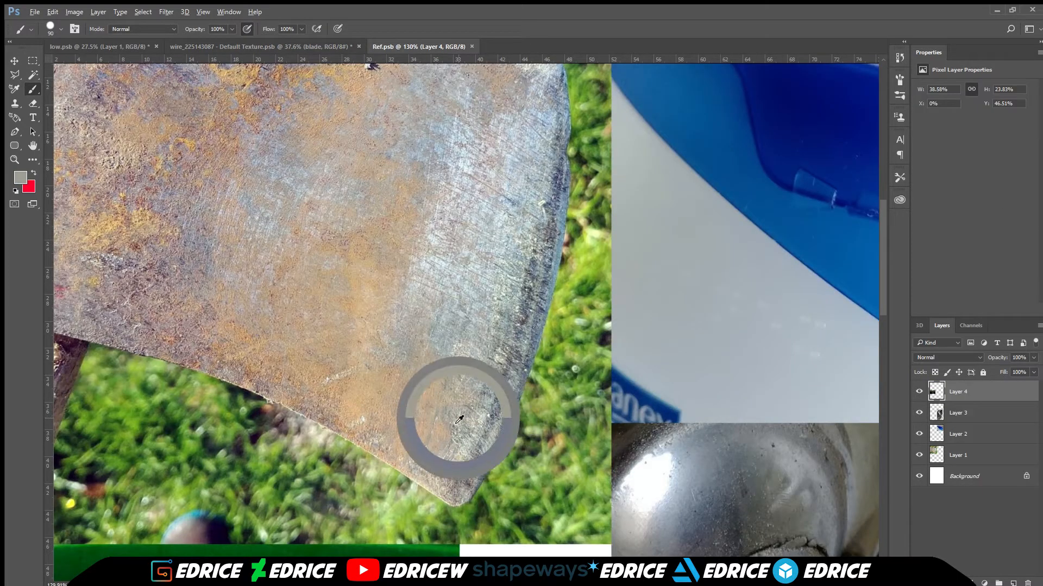
left_click(107, 45)
left_click(347, 46)
left_click_drag(405, 510, 412, 415)
mouse_move(388, 530)
left_mouse_down()
mouse_move(392, 450)
mouse_move(430, 364)
mouse_move(410, 400)
mouse_move(428, 380)
mouse_move(442, 420)
left_mouse_up()
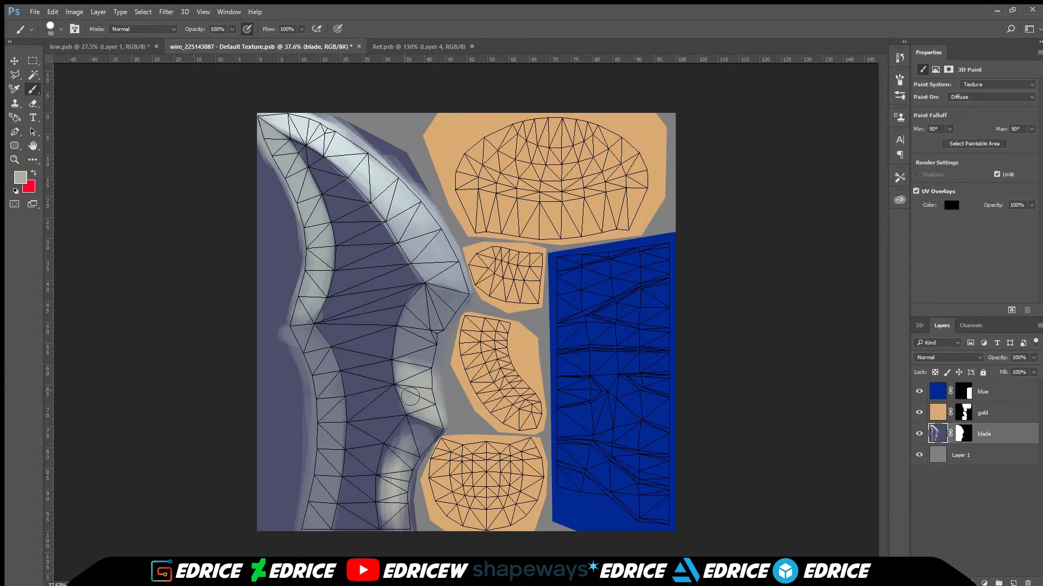
left_click(429, 311, "alt")
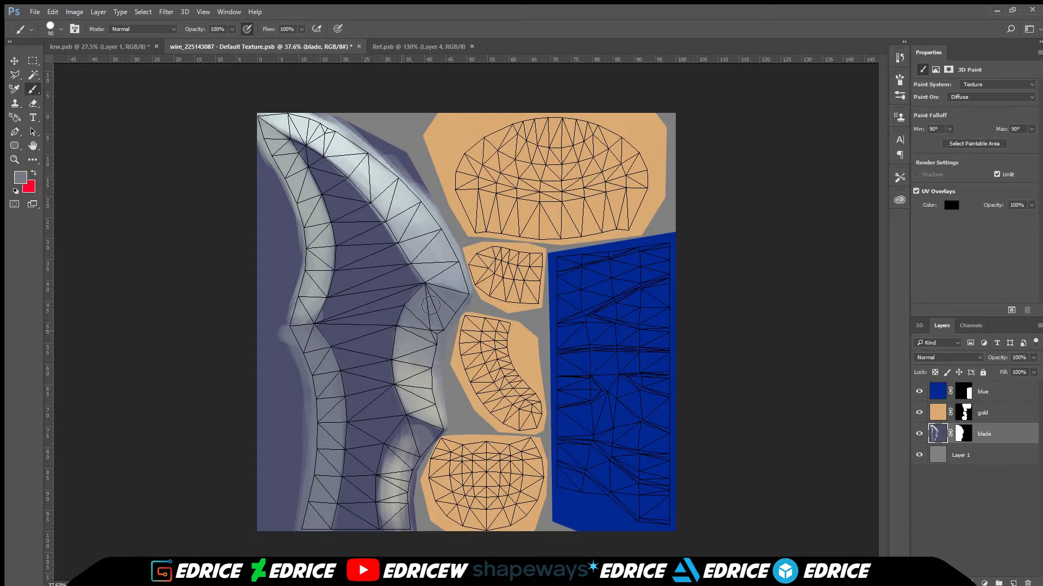
left_click_drag(404, 443, 398, 485)
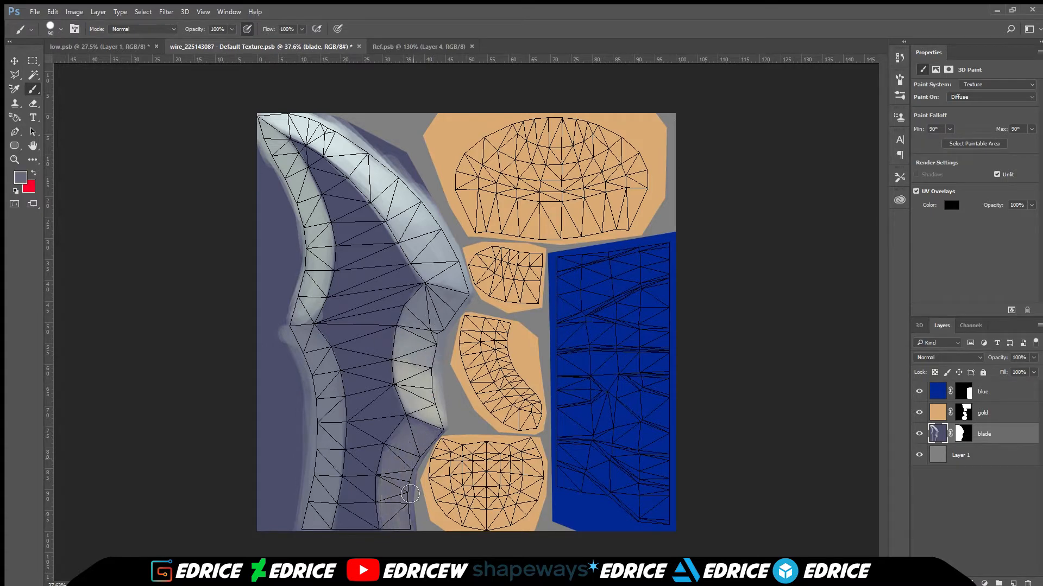
Step: Examine the painted blade edges on the low.psb sword up close and from different angles, down to the guard and handle
left_click(98, 47)
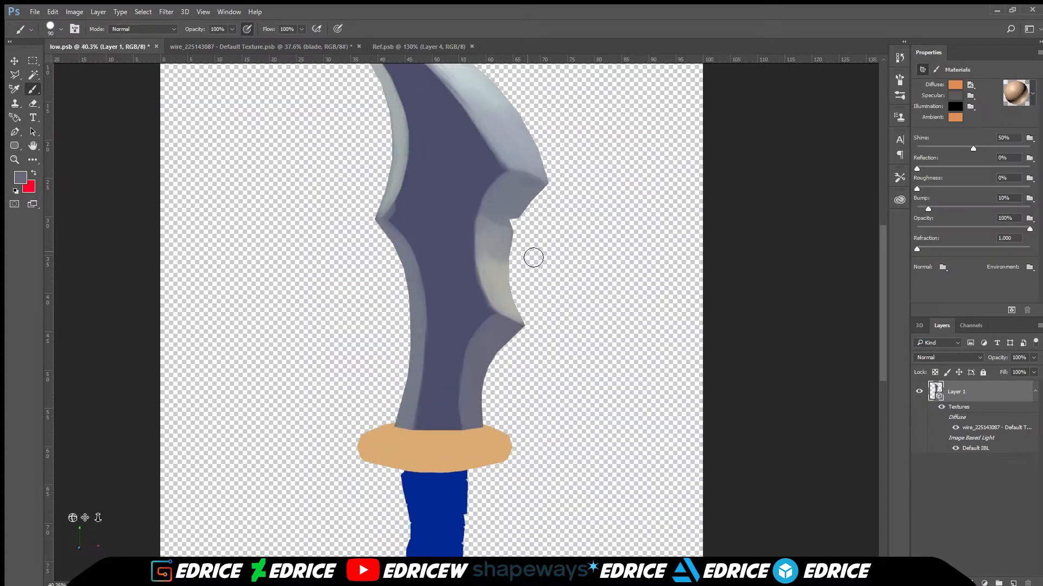
mouse_move(73, 518)
left_mouse_down()
mouse_move(61, 518)
mouse_move(98, 538)
mouse_move(77, 549)
mouse_move(79, 538)
left_mouse_up()
scroll(361, 274, "up", 4)
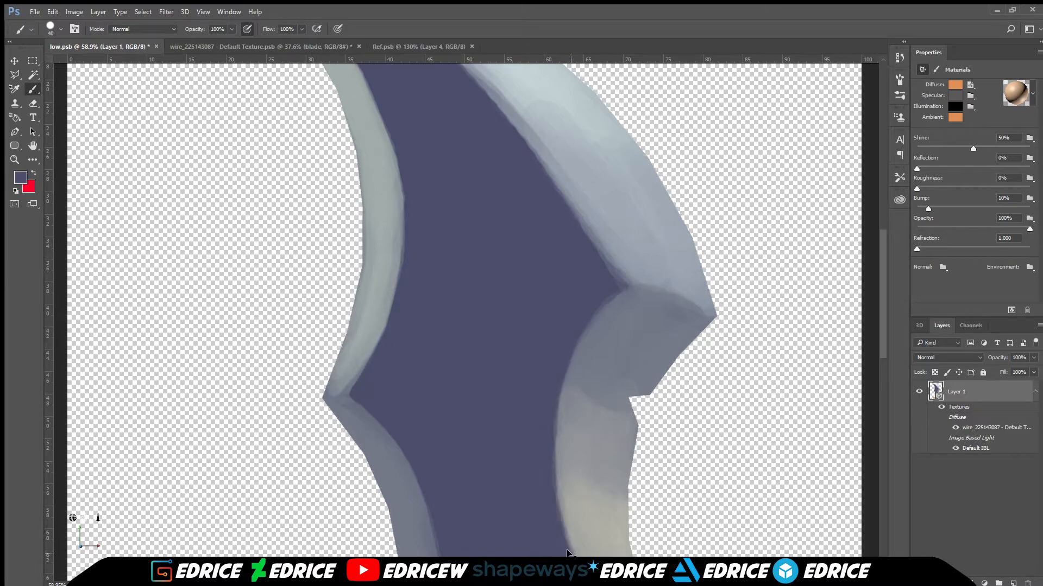
left_click(261, 47)
left_click(98, 46)
scroll(475, 359, "down", 10)
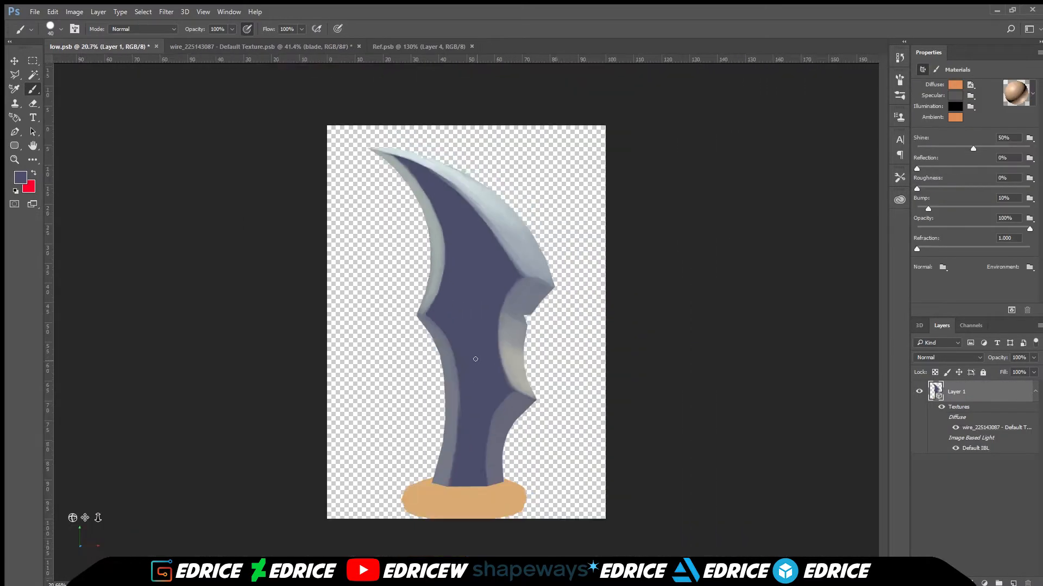
scroll(475, 359, "up", 2)
left_click_drag(98, 518, 97, 507)
left_click_drag(86, 518, 87, 481)
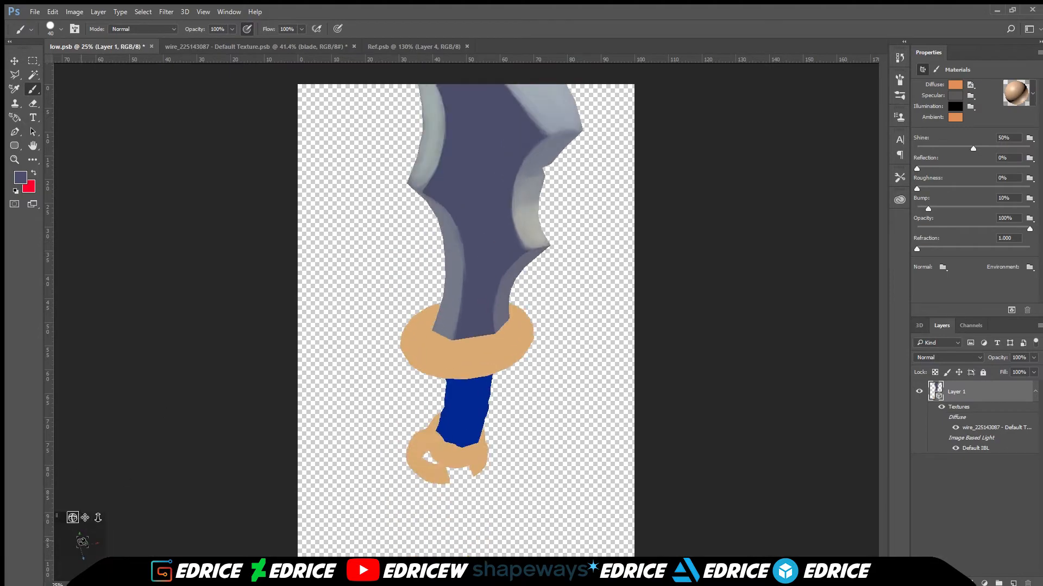
Step: Sample pale olive-gold from the brass ball reference and brush it over the upper parts of the guard and pommel islands on the gold layer
left_click(380, 47)
scroll(361, 514, "up", 3)
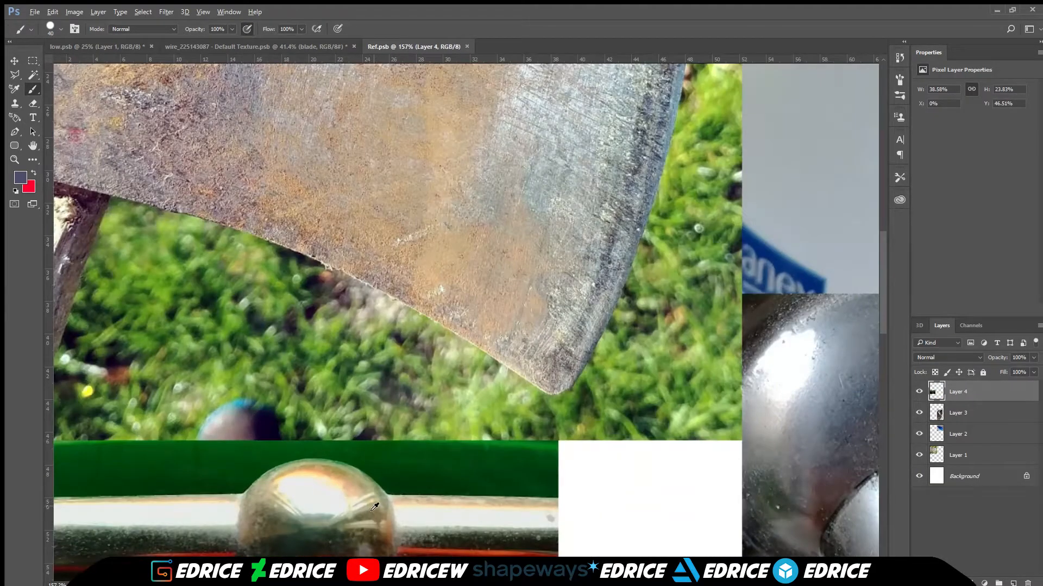
left_click(361, 477, "alt")
key("ctrl+Tab")
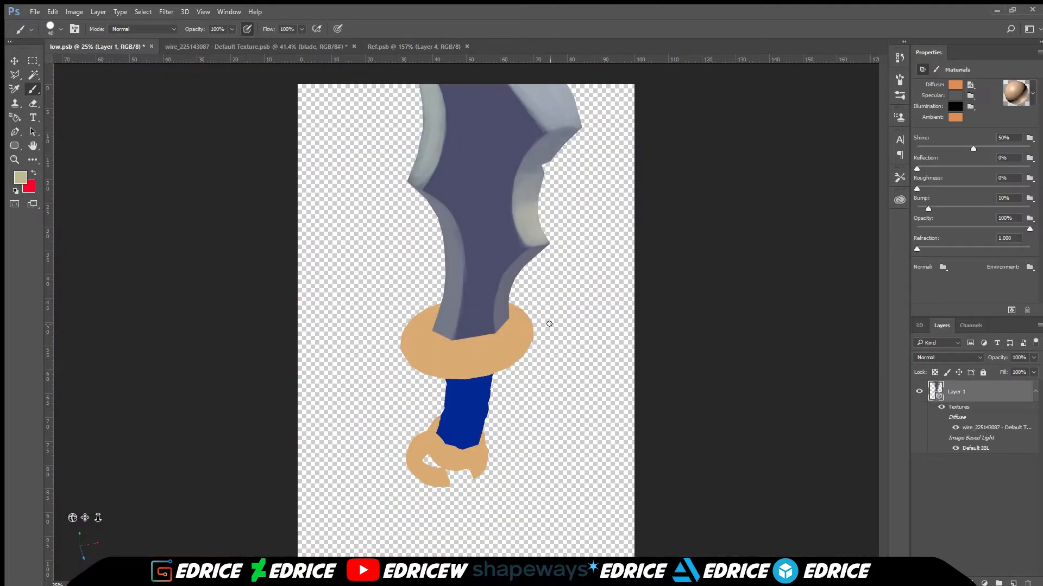
left_click(273, 47)
left_click(940, 412)
Step: Orbit the low.psb sword to check the gold shading, resample the guard's olive-gold, save, and return to the Default Texture document
key("ctrl+shift+Tab")
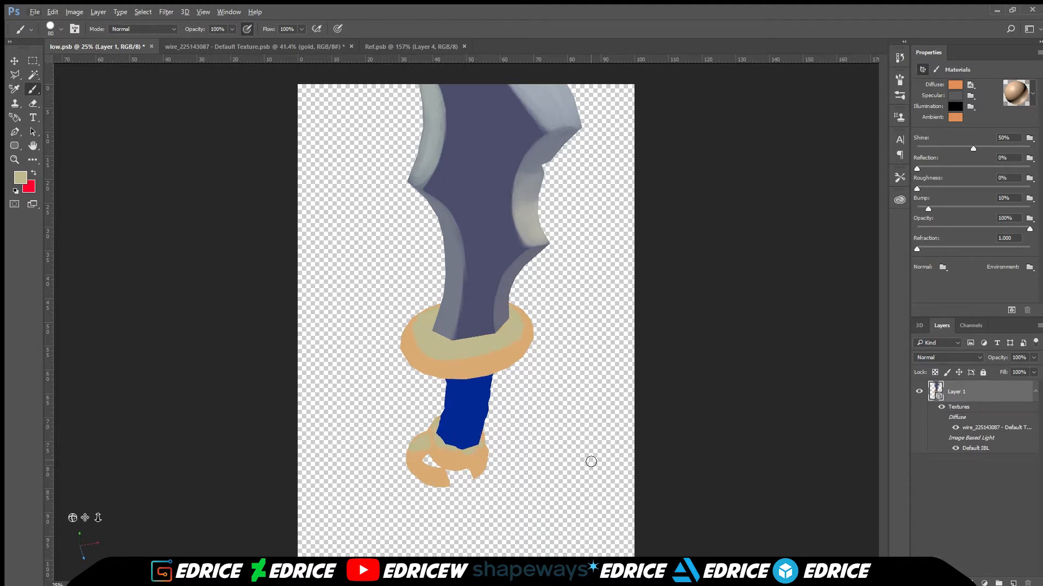
left_click_drag(591, 462, 475, 473)
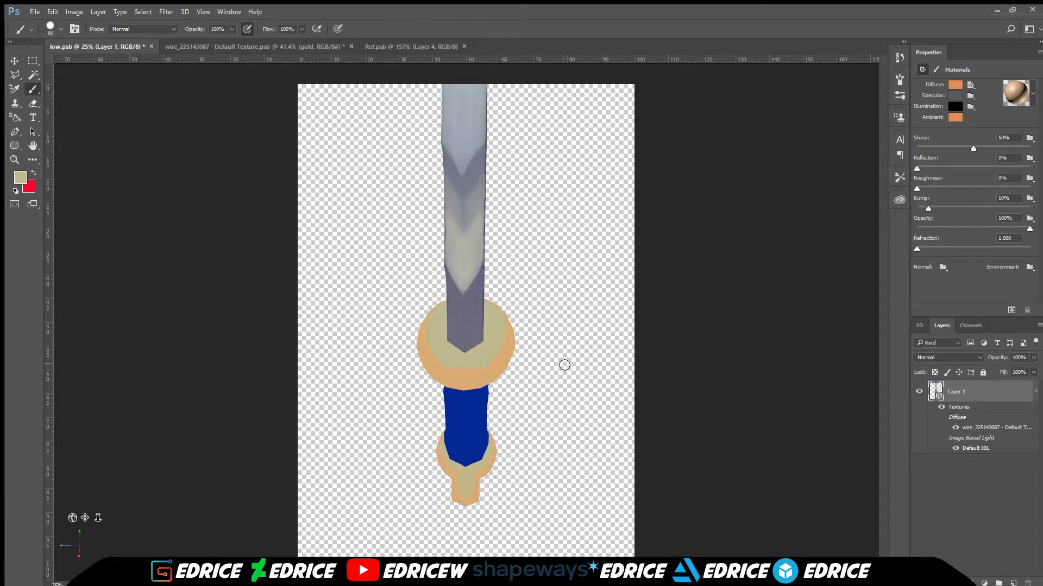
left_click_drag(134, 460, 93, 519)
left_click(430, 354, "alt")
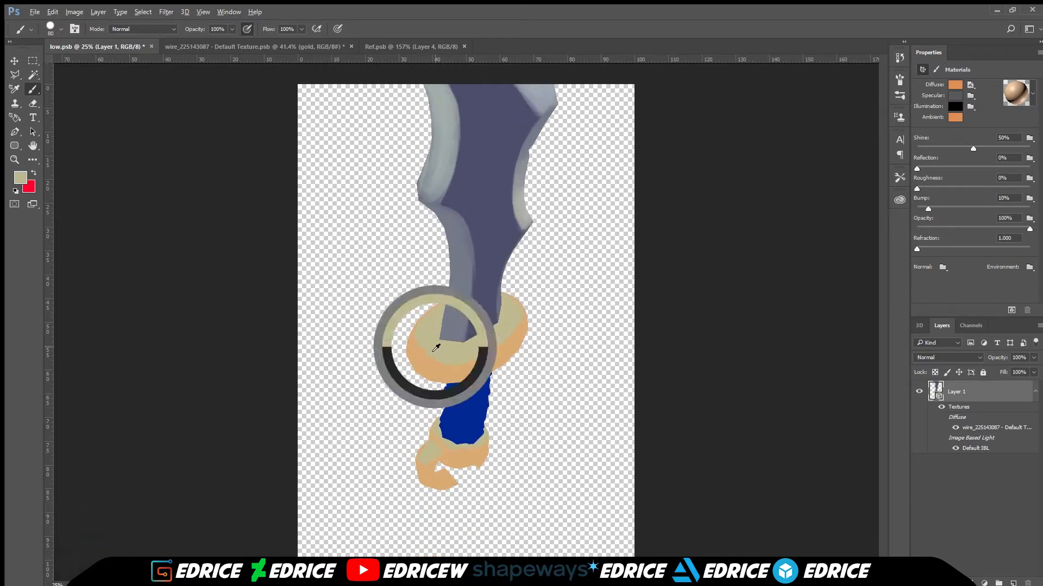
key("ctrl+s")
left_click(304, 47)
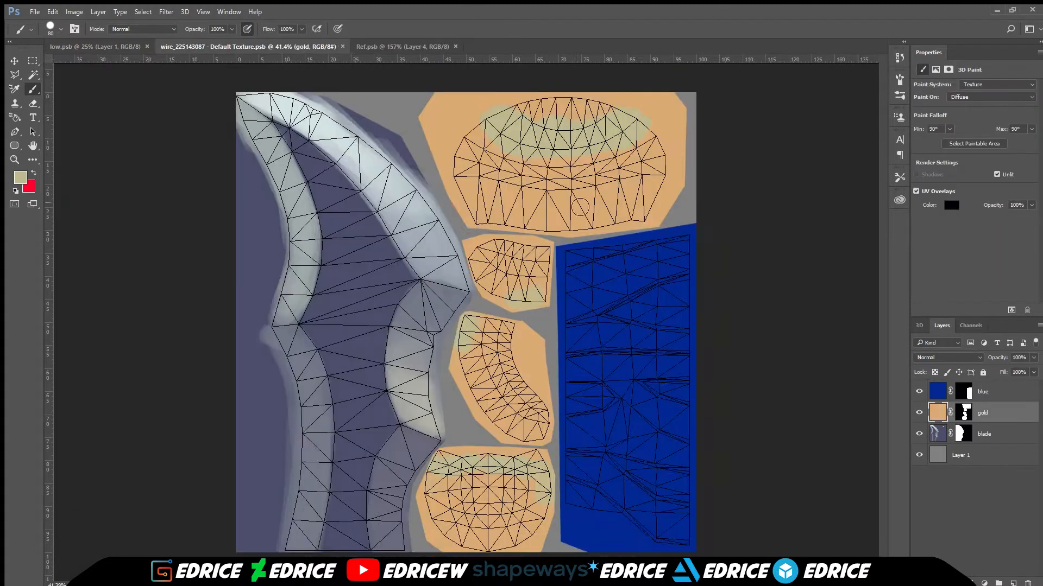
Step: Extend the pale olive-gold brushing over the upper guard island and the pommel islands on the gold layer, and save the texture
scroll(572, 269, "up", 2)
left_click_drag(572, 270, 565, 433)
left_click_drag(539, 248, 553, 247)
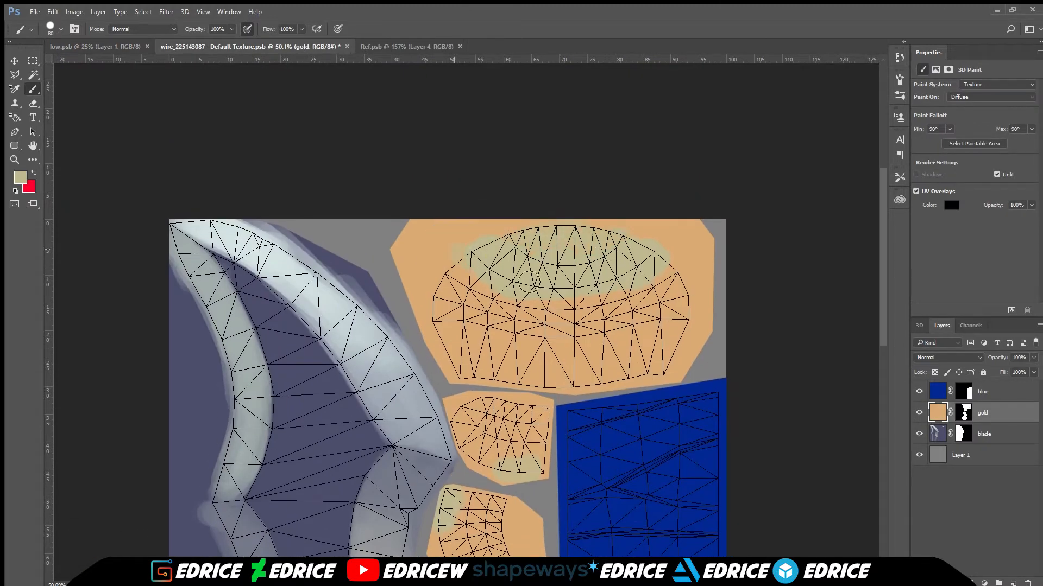
left_click_drag(531, 440, 505, 346)
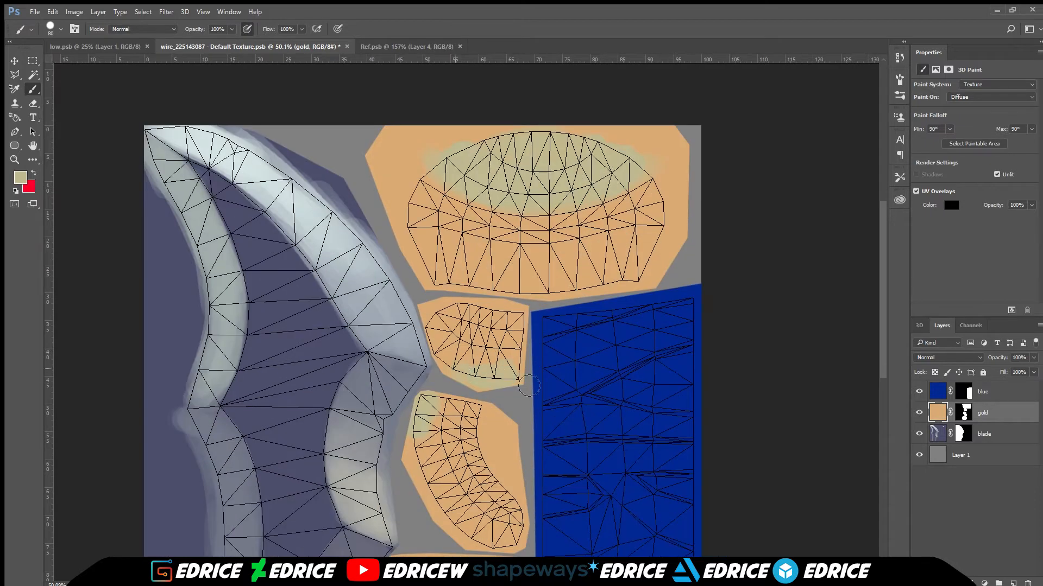
left_click_drag(424, 469, 411, 358)
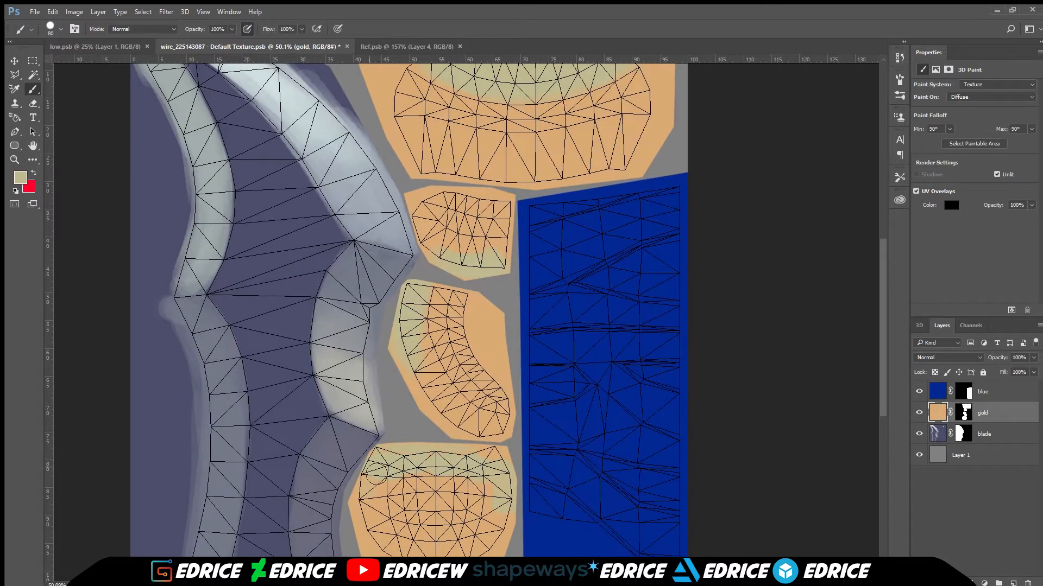
key("ctrl+s")
Step: Inspect the gold shading on low.psb's guard and pommel from several angles, sampling the guard's tan and olive-gold
left_click(120, 48)
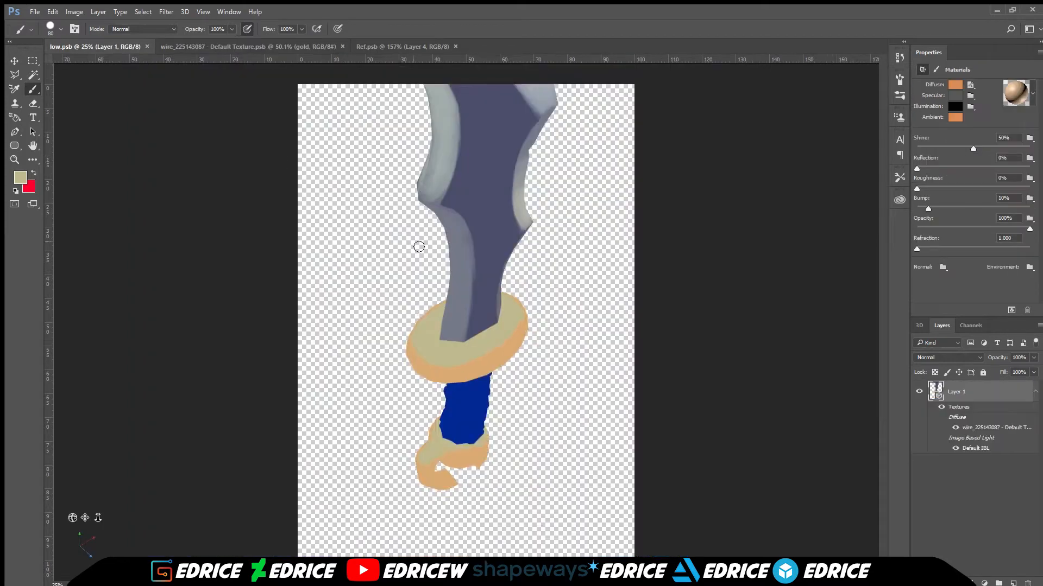
scroll(426, 348, "up", 1)
mouse_move(73, 518)
left_mouse_down()
mouse_move(56, 511)
mouse_move(64, 504)
left_mouse_up()
left_click(517, 351, "alt")
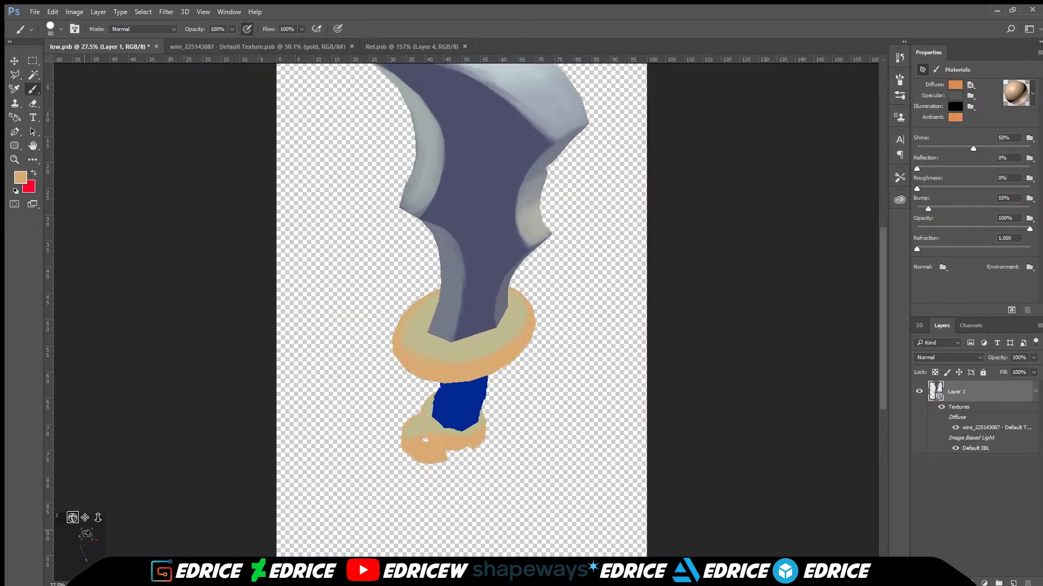
left_click(414, 340, "alt")
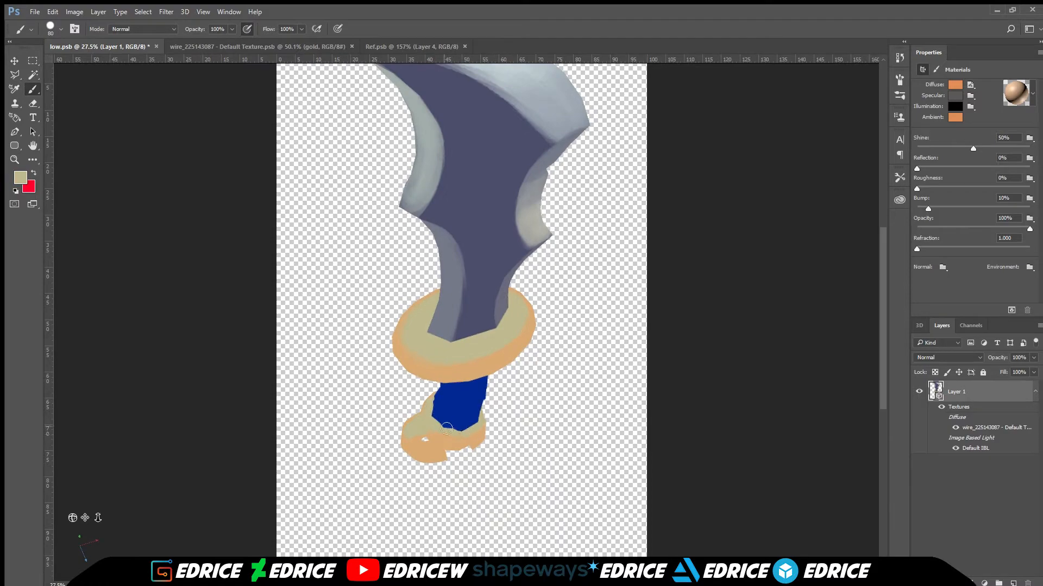
left_click_drag(73, 518, 163, 500)
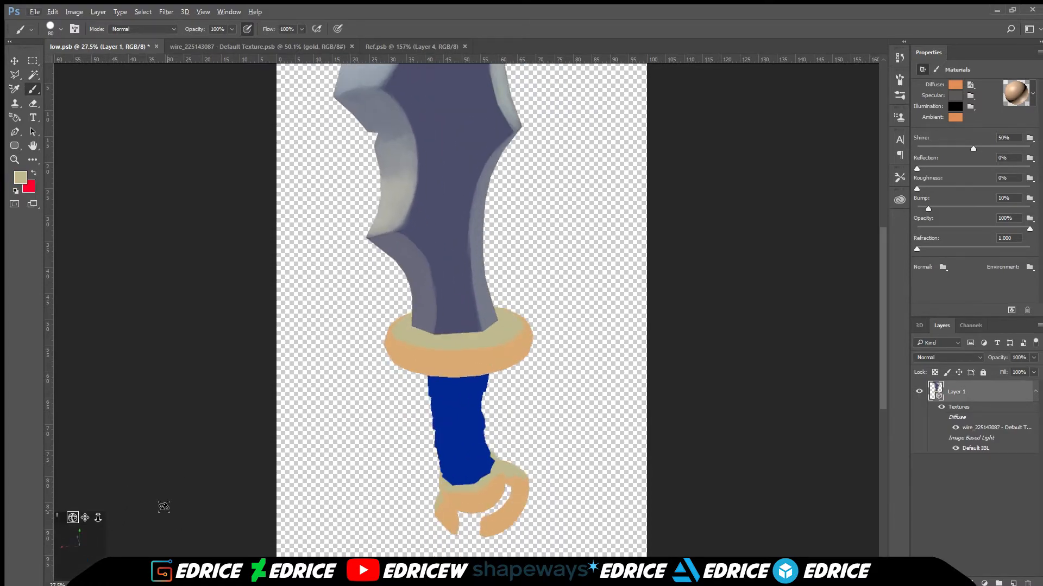
Step: Sample dark brown from the brass ball reference in Ref.psb as the painting color
left_click(312, 47)
scroll(384, 89, "down", 2)
left_click(411, 47)
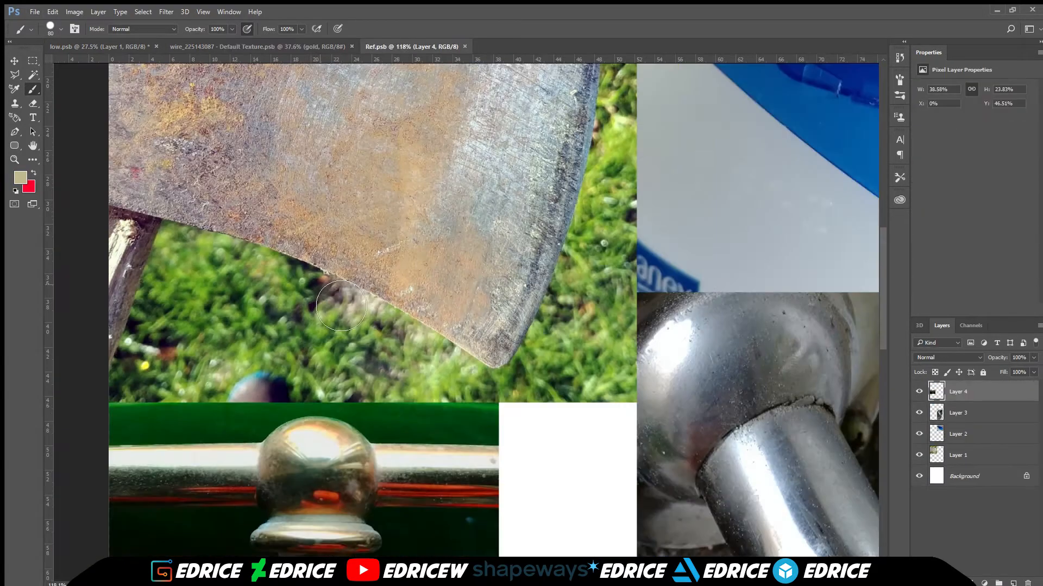
left_click_drag(346, 499, 369, 387)
scroll(431, 364, "up", 2)
left_click(379, 359, "alt")
left_click(271, 47)
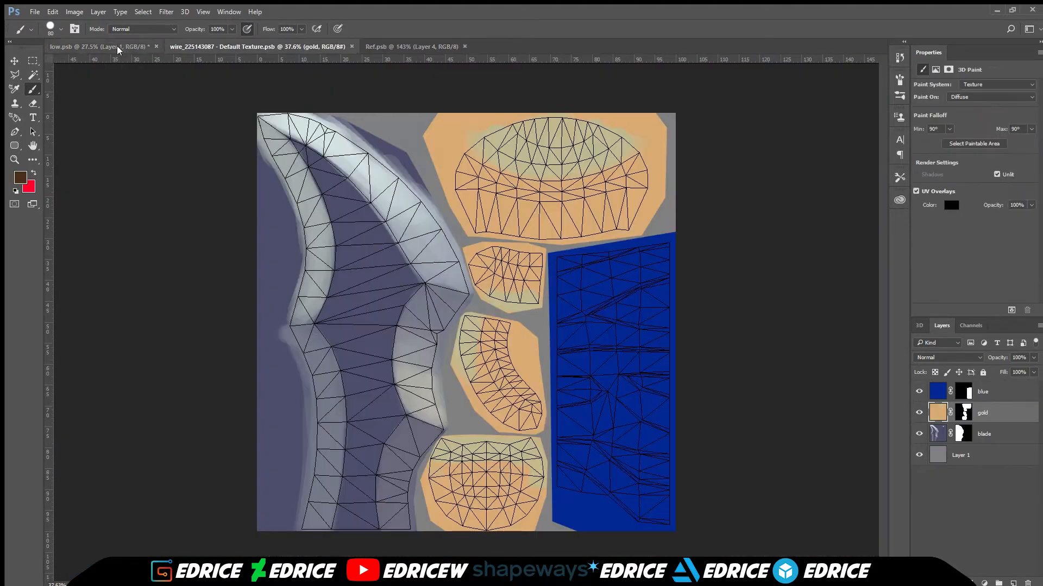
Step: Brush dark brown onto the guard's underside around the grip of the low.psb sword with a size 150 brush
left_click(117, 47)
left_click(544, 469, "alt")
mouse_move(73, 518)
left_mouse_down()
mouse_move(76, 473)
mouse_move(75, 489)
left_mouse_up()
key("bracketright")
key("bracketright")
key("bracketright")
key("bracketright")
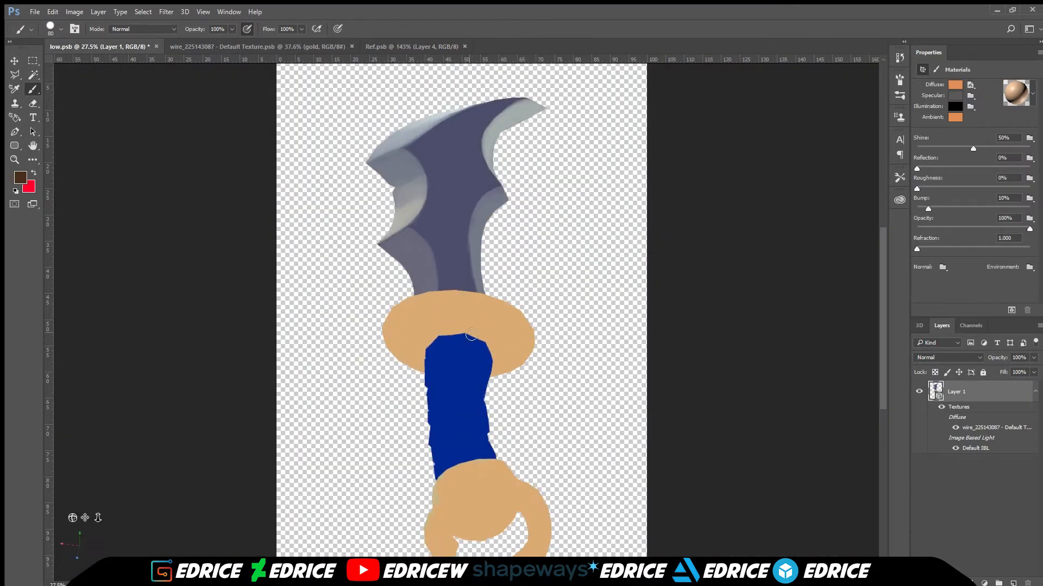
mouse_move(450, 337)
left_mouse_down()
mouse_move(478, 339)
mouse_move(493, 360)
mouse_move(477, 347)
left_mouse_up()
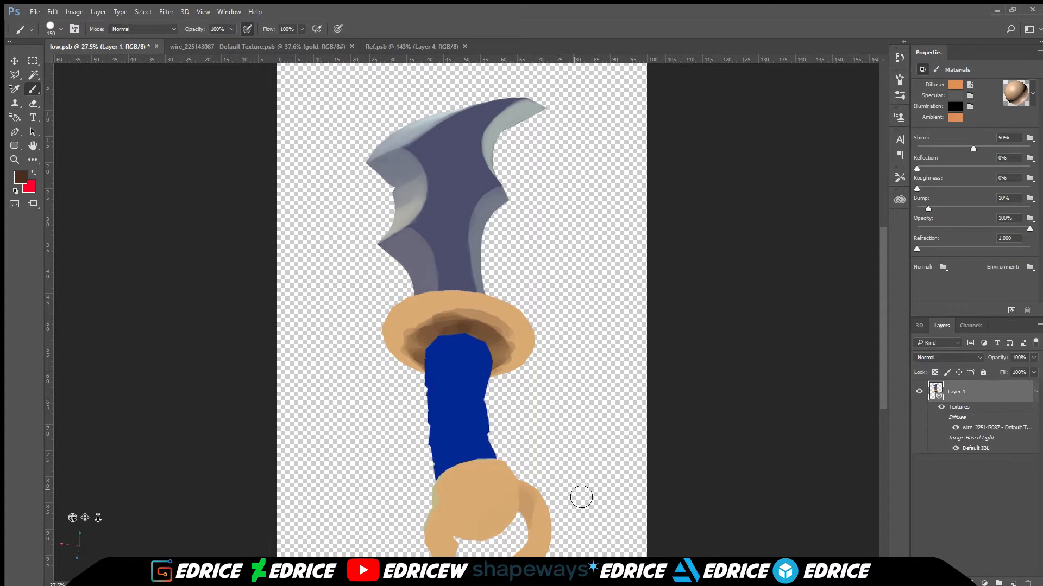
Step: Brush dark brown shading onto the pommel's underside and the inner faces of its hooks
mouse_move(72, 519)
left_mouse_down()
mouse_move(127, 532)
mouse_move(80, 467)
mouse_move(95, 520)
left_mouse_up()
left_click_drag(404, 424, 428, 467)
left_click_drag(73, 518, 117, 524)
left_click_drag(463, 433, 456, 447)
mouse_move(441, 414)
left_mouse_down()
mouse_move(422, 412)
mouse_move(433, 415)
left_mouse_up()
Step: Close the Default Texture document and reopen the sword material's diffuse texture for editing
left_click(255, 46)
left_click(97, 46)
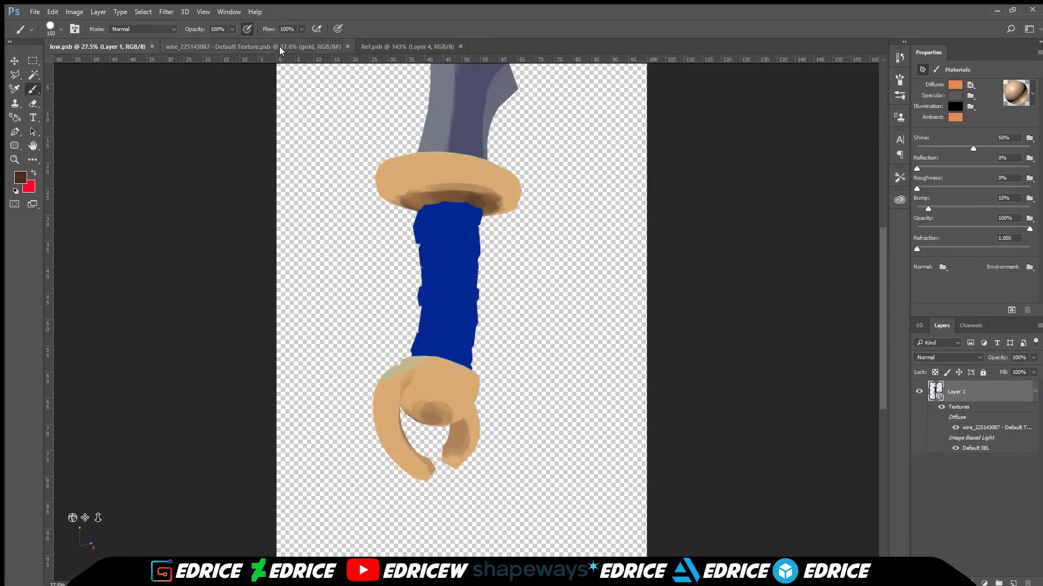
left_click(255, 46)
key("ctrl+shift+Tab")
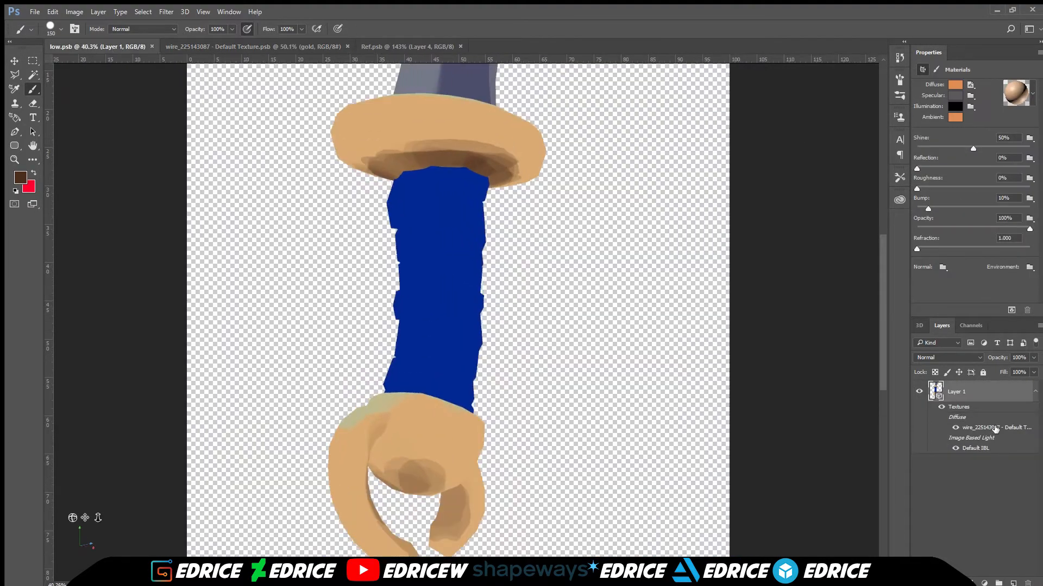
left_click(319, 49)
left_click(346, 47)
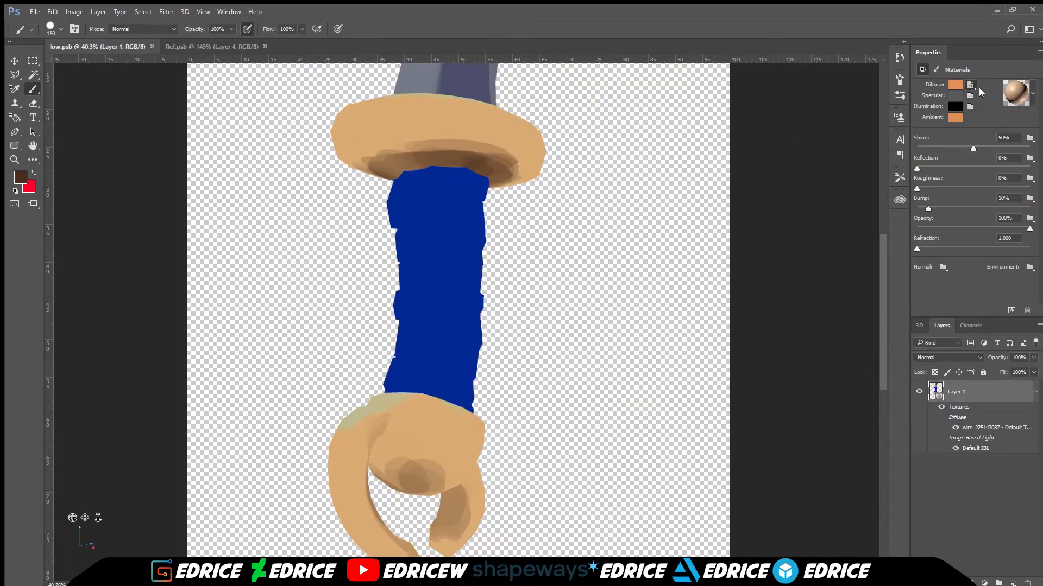
left_click(970, 85)
Step: Brush dark brown along the guard island's lower band and the shadowed edges of the pommel islands, using a size 80 brush
mouse_move(670, 191)
left_mouse_down()
mouse_move(483, 205)
mouse_move(515, 195)
mouse_move(543, 221)
mouse_move(660, 208)
mouse_move(562, 227)
mouse_move(531, 253)
mouse_move(542, 251)
mouse_move(518, 244)
left_mouse_up()
key("bracketleft")
key("bracketleft")
key("bracketleft")
mouse_move(510, 327)
left_mouse_down()
mouse_move(515, 374)
mouse_move(533, 417)
left_mouse_up()
mouse_move(521, 550)
left_mouse_down()
mouse_move(456, 552)
mouse_move(521, 545)
left_mouse_up()
scroll(584, 467, "down", 2)
scroll(652, 326, "up", 3)
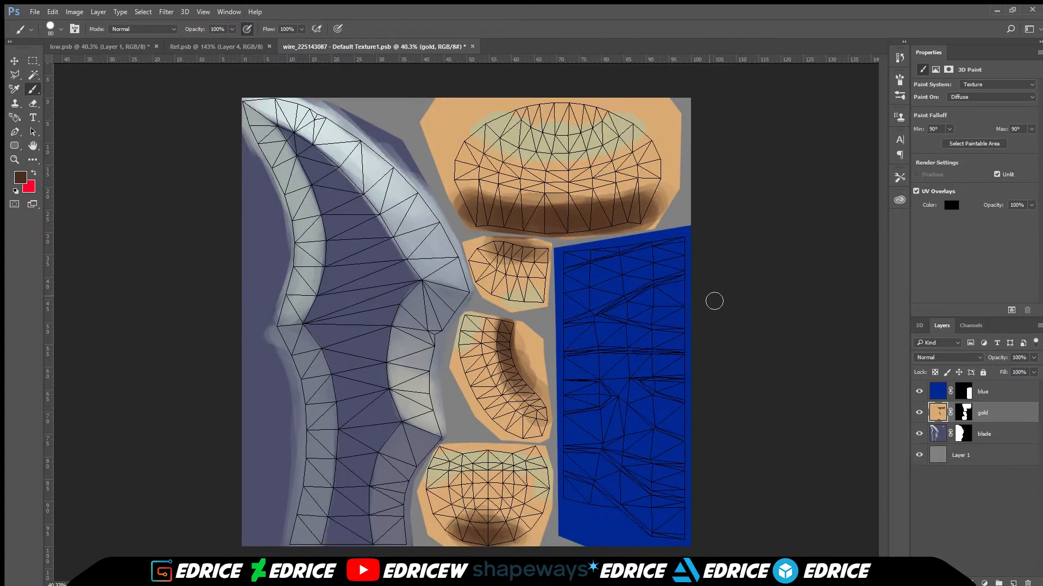
Step: Place Ref.psb last in the document order and check the dark gold shading on the low.psb sword's handle
left_click(117, 47)
left_click_drag(202, 45, 430, 47)
scroll(473, 222, "up", 1)
scroll(473, 221, "down", 4)
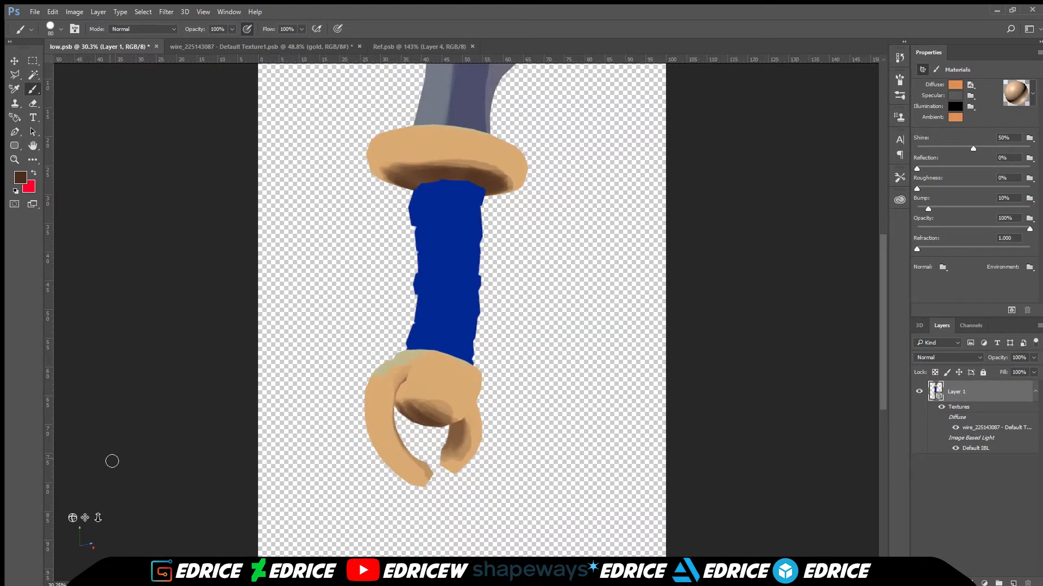
left_click_drag(85, 518, 147, 539)
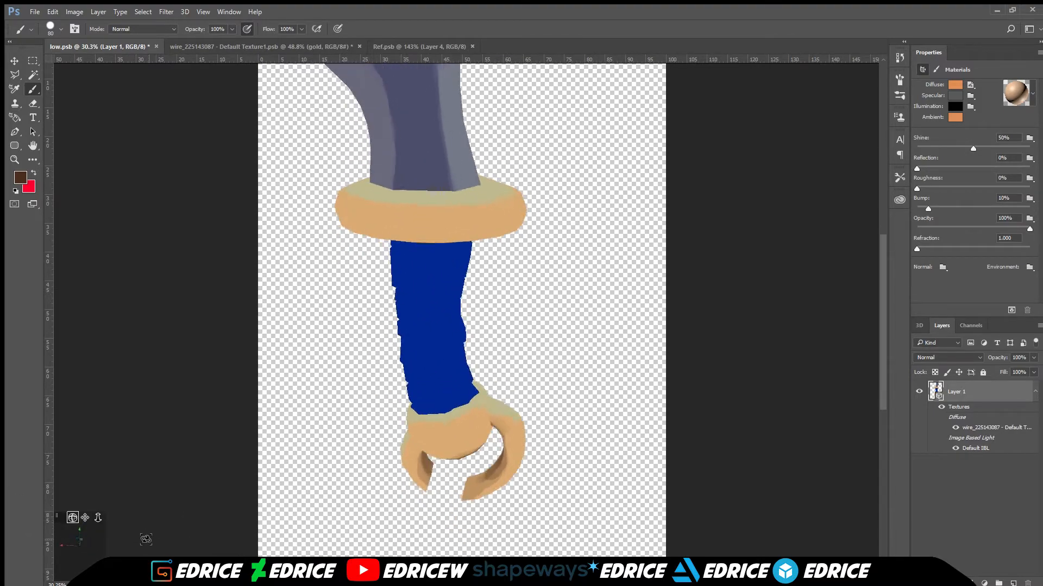
Step: Brush sampled olive-gold along the outer back of the pommel's hook and blend its edges with tan
scroll(426, 300, "up", 2)
scroll(426, 299, "down", 5)
mouse_move(85, 518)
left_mouse_down()
mouse_move(93, 544)
mouse_move(73, 523)
left_mouse_up()
scroll(471, 391, "up", 9)
left_click_drag(85, 518, 37, 525)
left_click(639, 338, "alt")
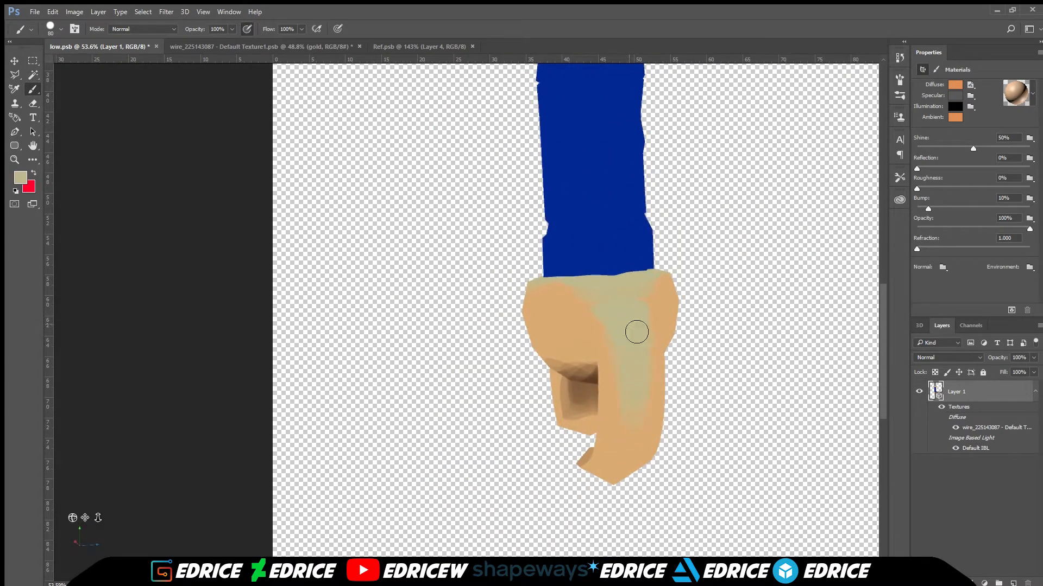
left_click_drag(72, 518, 51, 496)
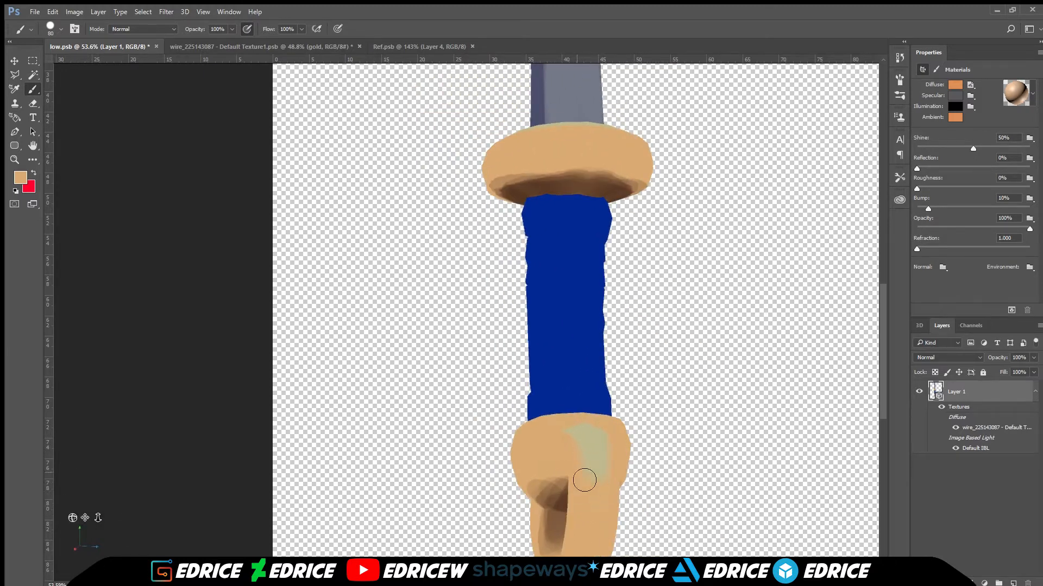
Step: Sample the guard's dark brown and fill in the guard's underside and the round pommel end solidly
mouse_move(72, 517)
left_mouse_down()
mouse_move(130, 518)
mouse_move(107, 538)
mouse_move(106, 559)
mouse_move(118, 540)
mouse_move(96, 490)
left_mouse_up()
left_click(465, 162, "alt")
left_click_drag(465, 163, 466, 214)
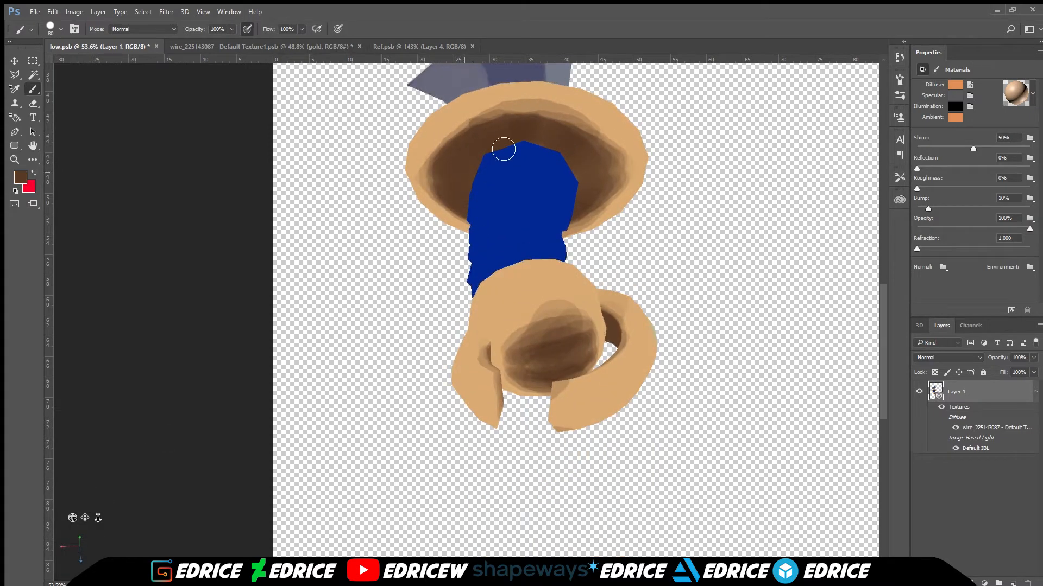
mouse_move(525, 153)
left_mouse_down()
mouse_move(603, 168)
mouse_move(625, 193)
left_mouse_up()
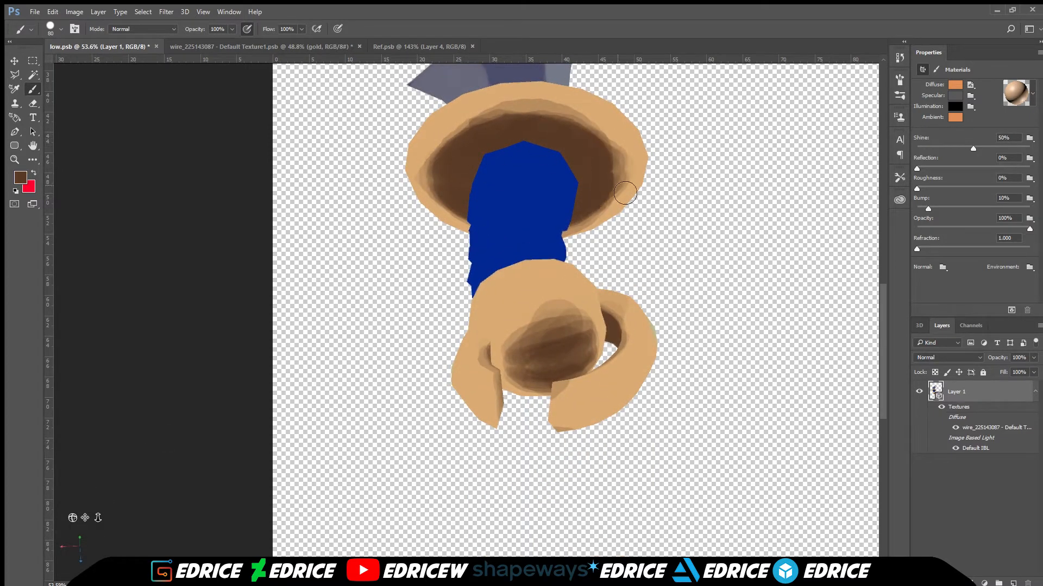
mouse_move(558, 383)
left_mouse_down()
mouse_move(532, 367)
mouse_move(589, 328)
left_mouse_up()
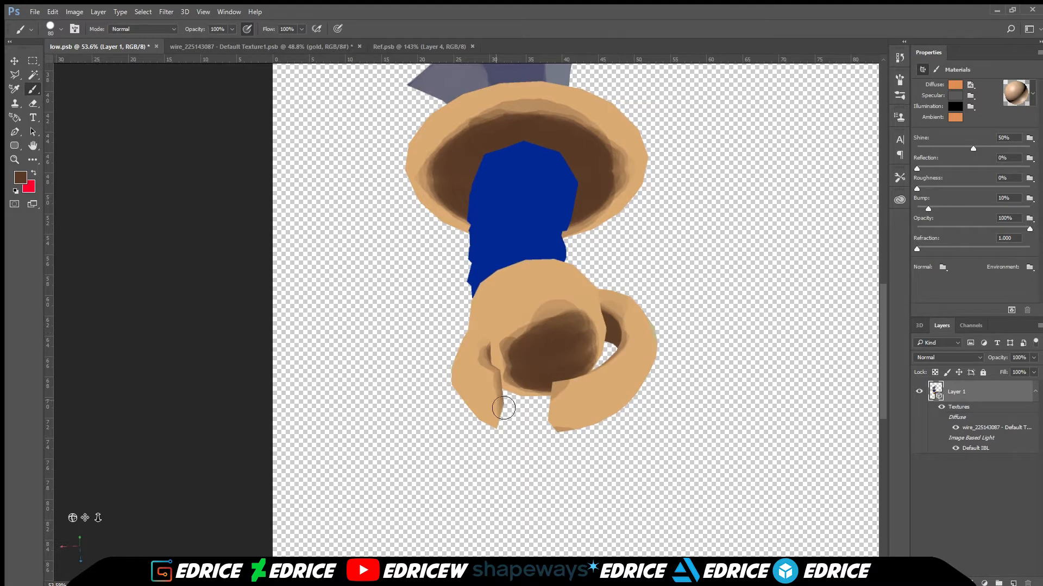
Step: Clean up the pommel hook's tip with sampled tan, check the sword from other angles, and save low.psb
left_click(582, 403, "alt")
left_click_drag(562, 389, 573, 403)
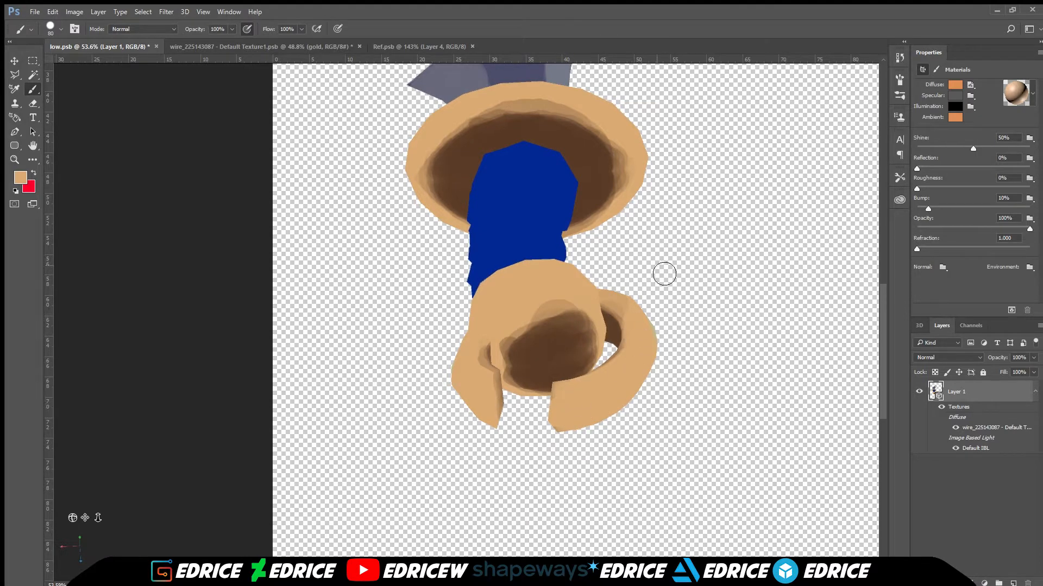
left_click_drag(664, 274, 641, 452)
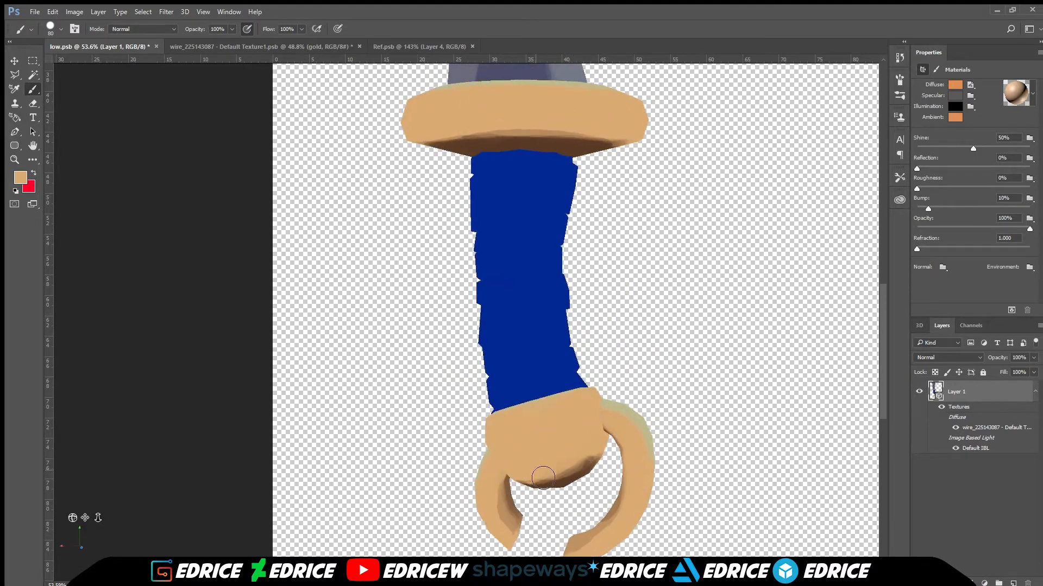
left_click_drag(599, 272, 646, 197)
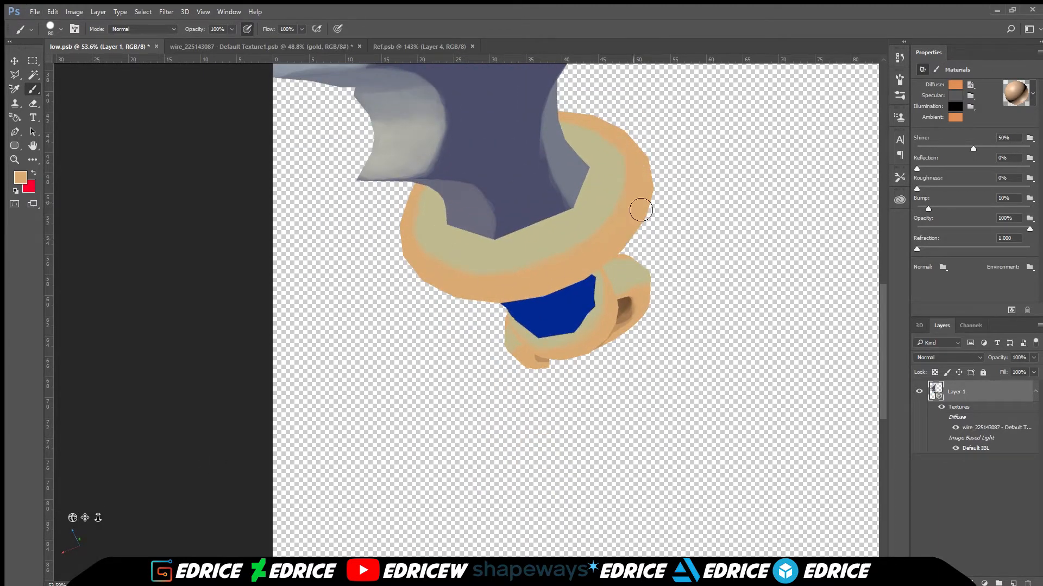
mouse_move(76, 519)
left_mouse_down()
mouse_move(103, 530)
mouse_move(79, 520)
left_mouse_up()
scroll(609, 423, "up", 1)
key("ctrl+s")
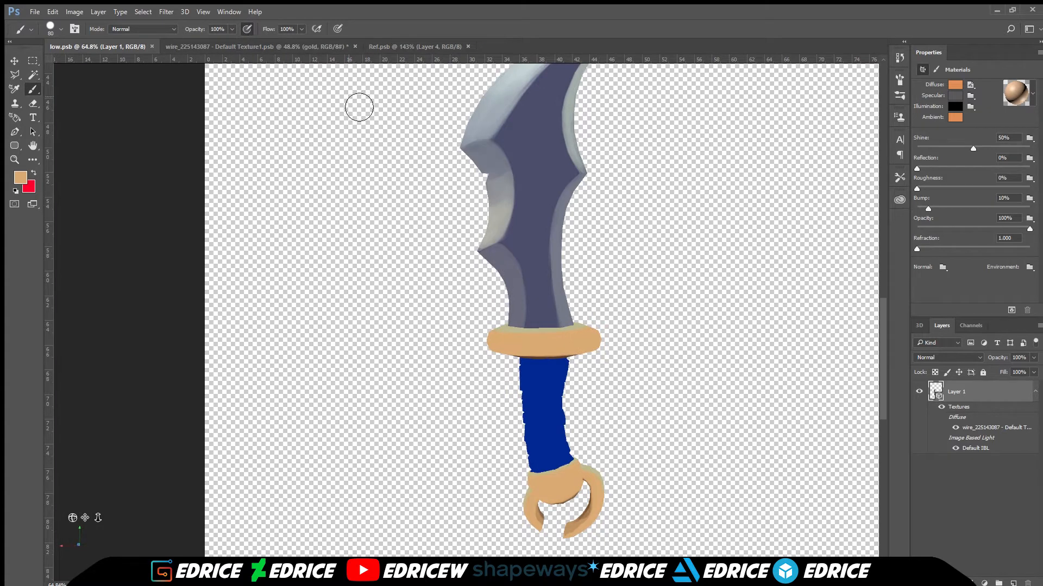
Step: Boost the color saturation of the gold layer in the Default Texture1 document to a stronger orange
left_click(329, 44)
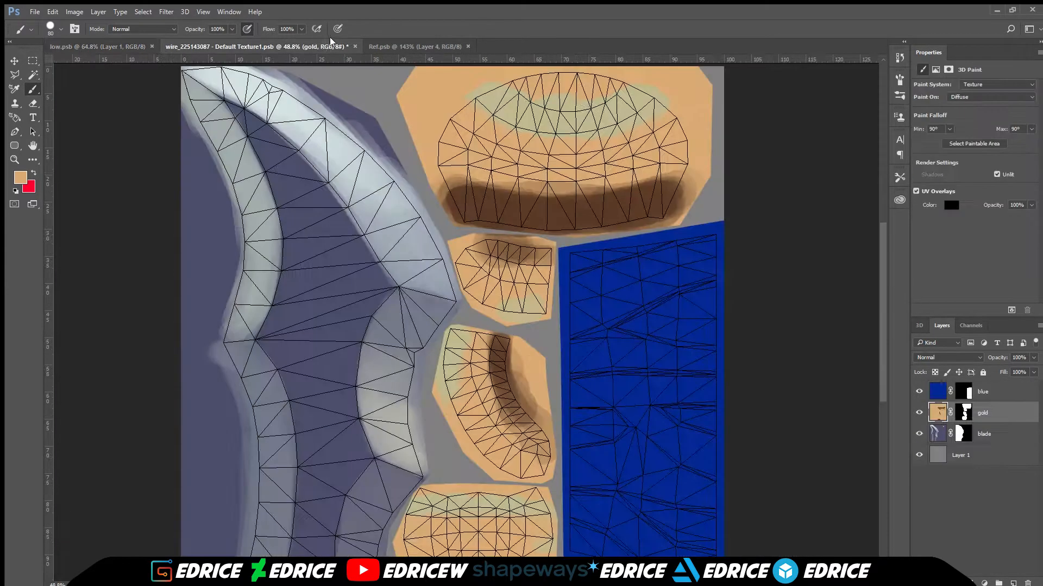
scroll(594, 97, "up", 3)
scroll(554, 87, "down", 3)
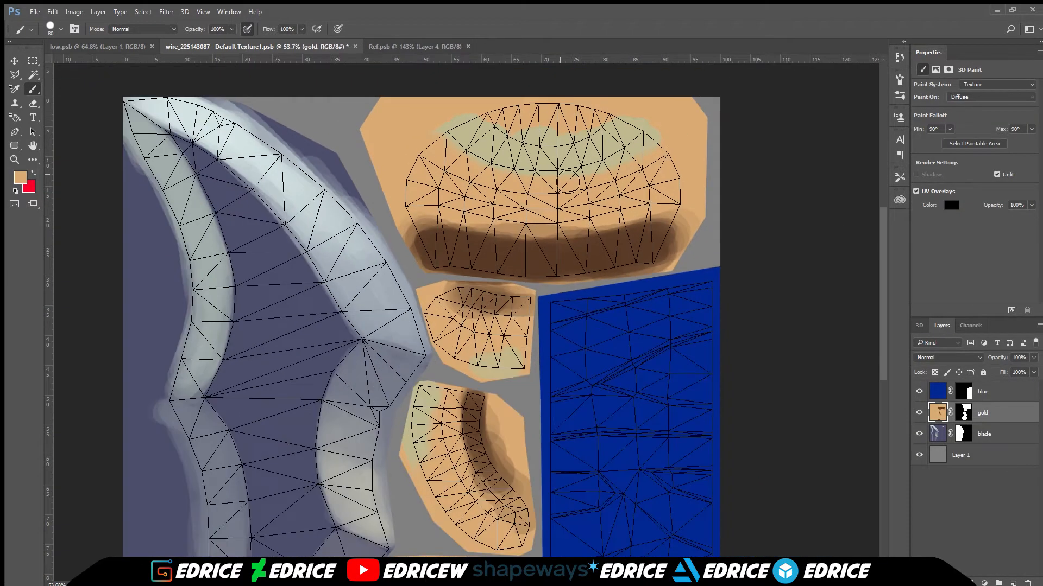
key("i")
scroll(633, 167, "down", 1)
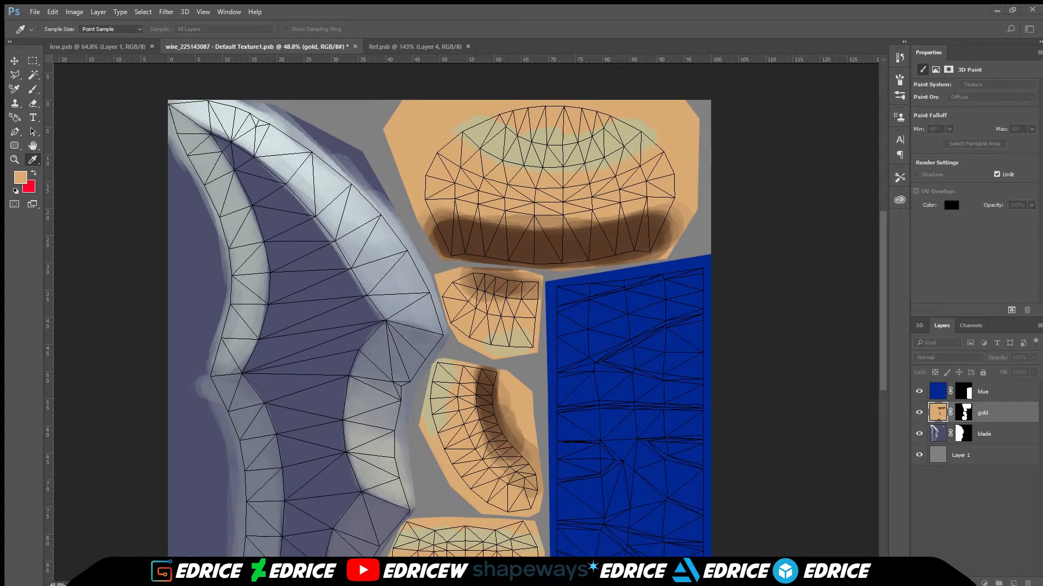
scroll(678, 169, "down", 1)
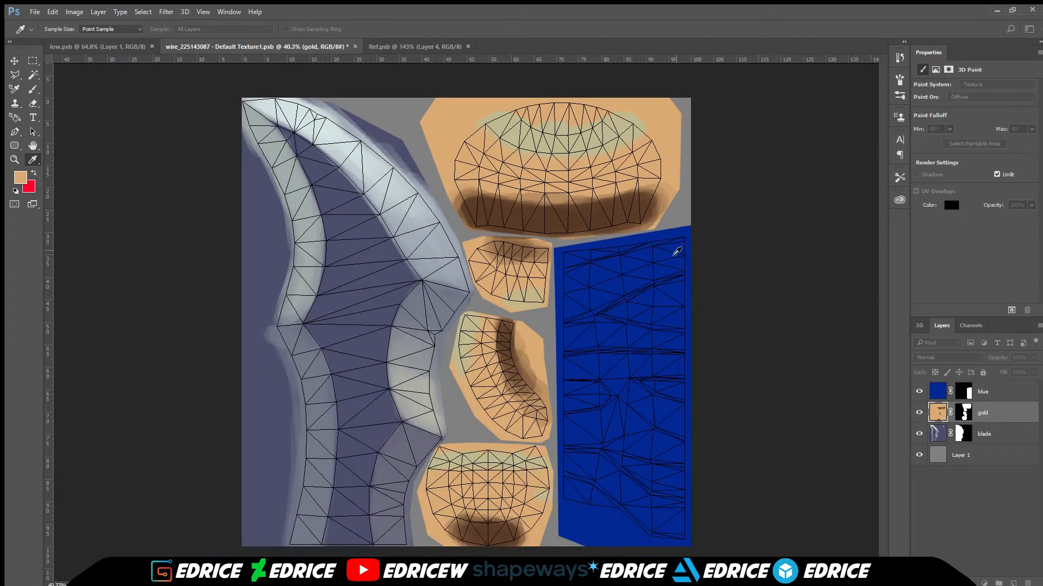
left_click(874, 293)
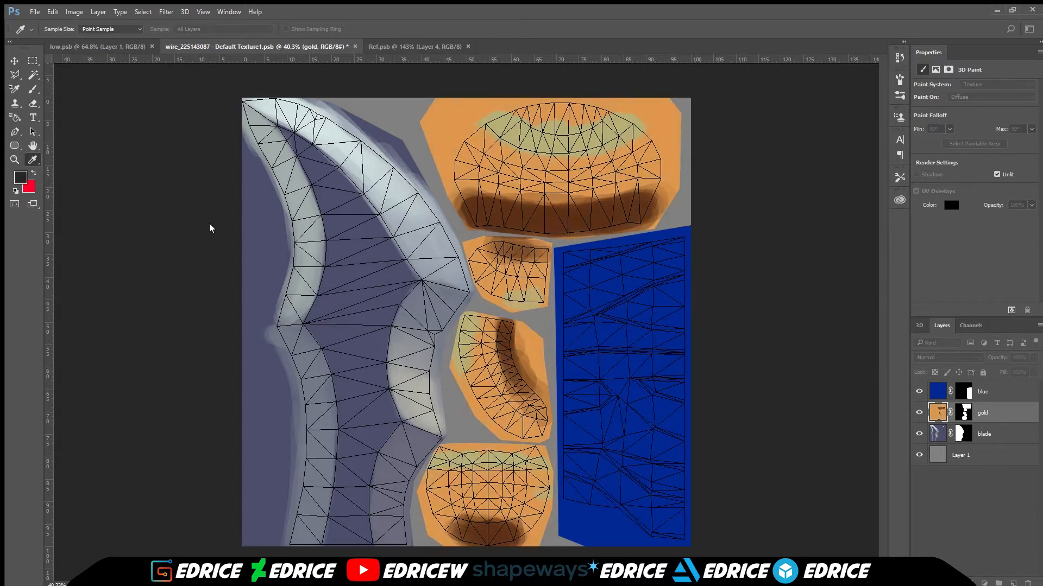
key("b")
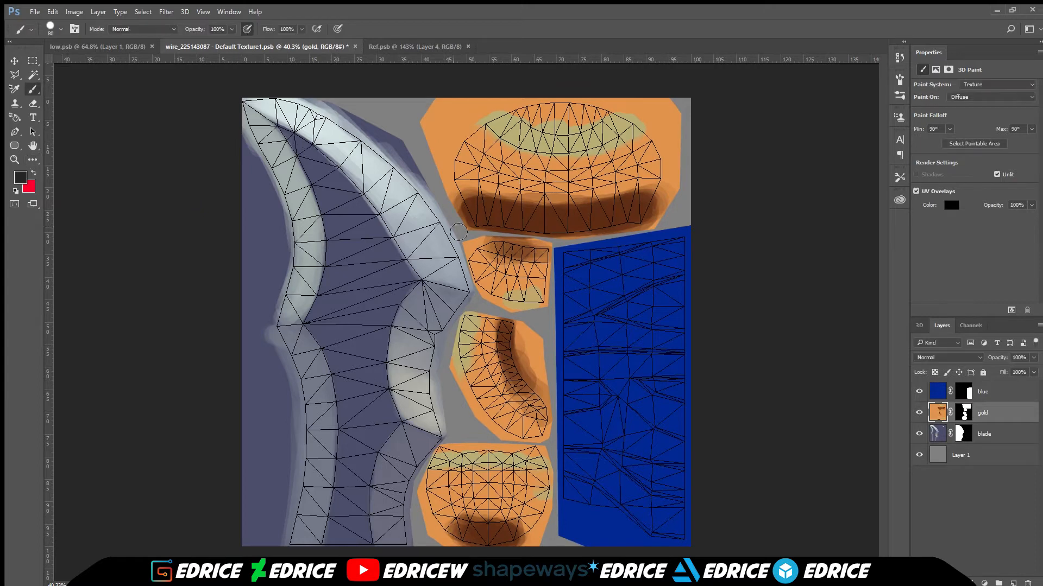
Step: Examine the recolored gold parts and the blade on the low.psb sword, and bring up the Ref.psb references
key("ctrl+minus")
key("ctrl+shift+Tab")
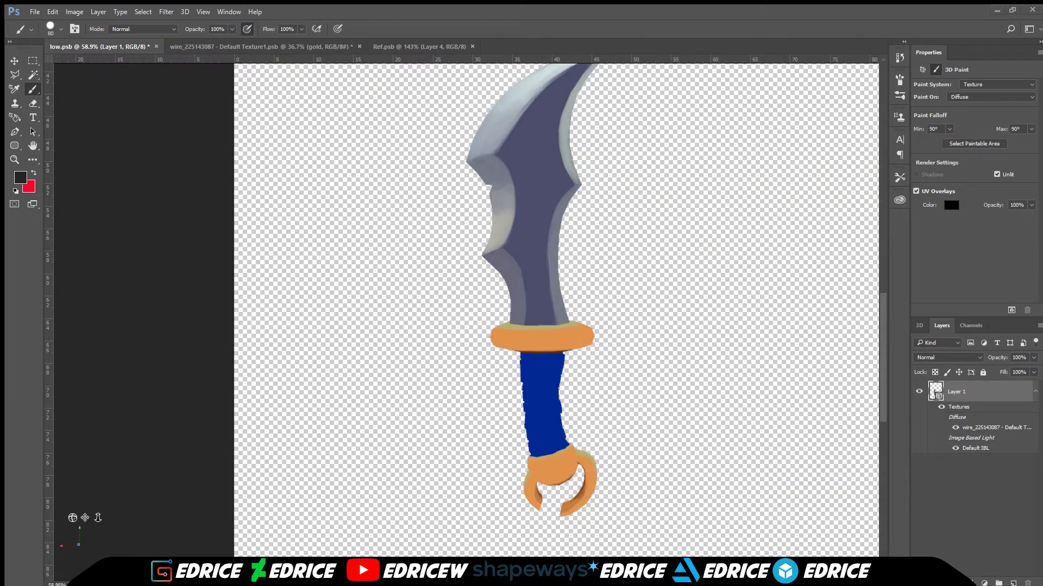
key("ctrl+0")
left_click_drag(85, 517, 109, 524)
scroll(326, 422, "up", 3)
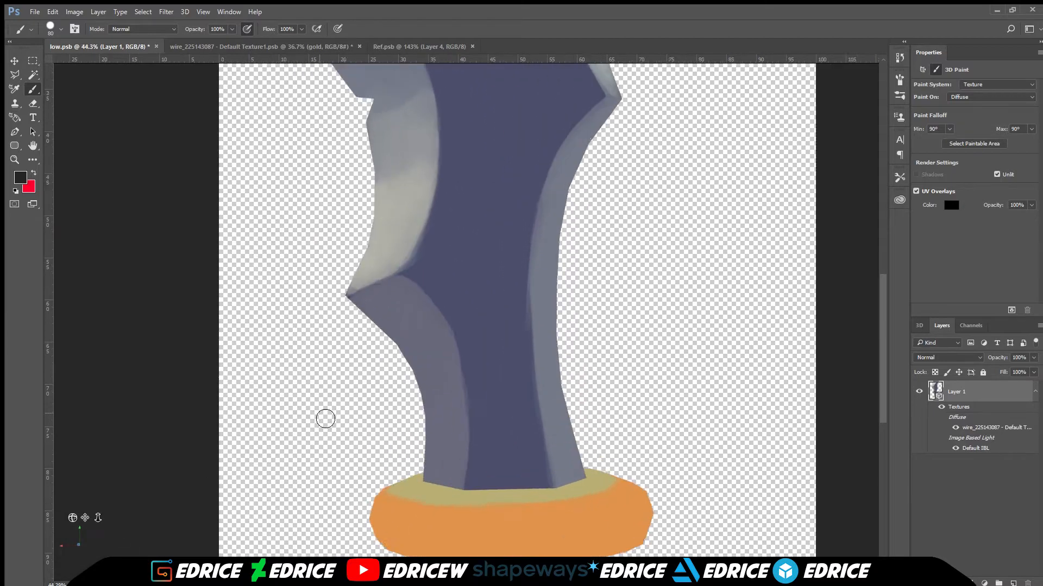
key("ctrl+shift+Tab")
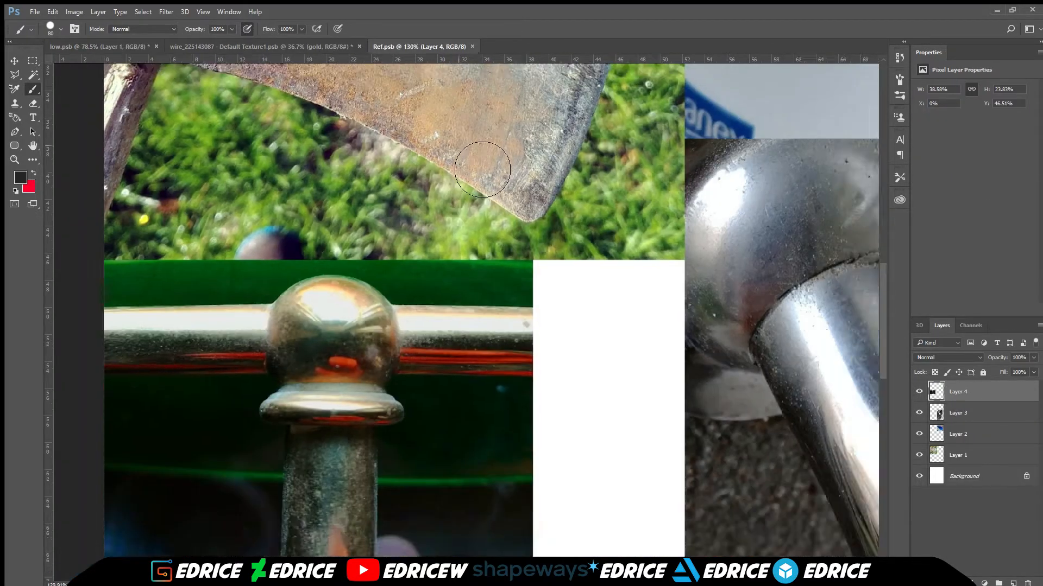
Step: Sample a light blue from the blue bottle cap photo in Ref.psb and return to the low.psb sword
left_click(206, 47)
left_click(429, 46)
scroll(634, 398, "down", 2)
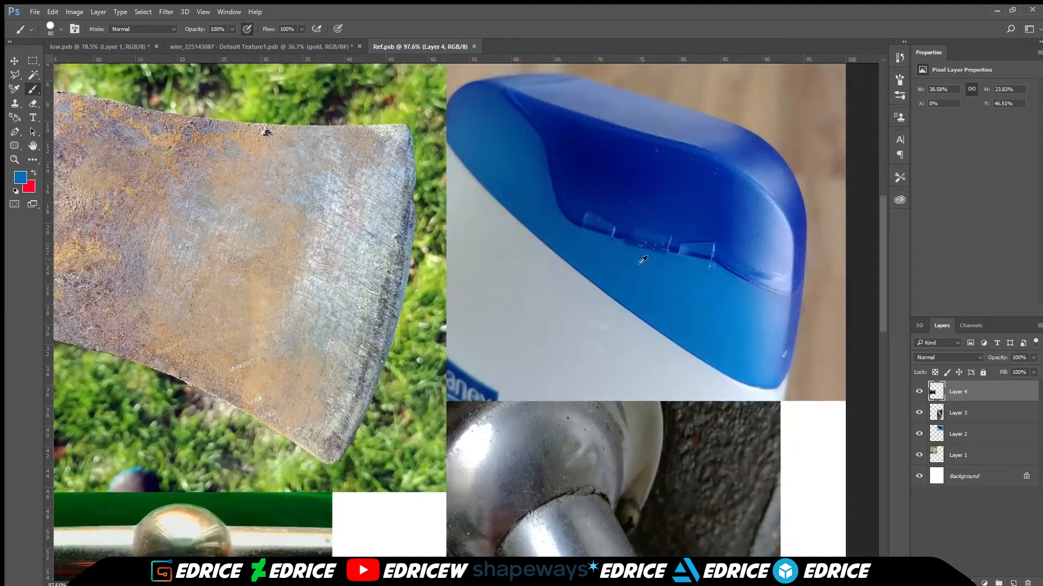
key("ctrl+shift+Tab")
key("ctrl+shift+Tab")
key("ctrl+shift+Tab")
key("ctrl+shift+Tab")
key("ctrl+shift+Tab")
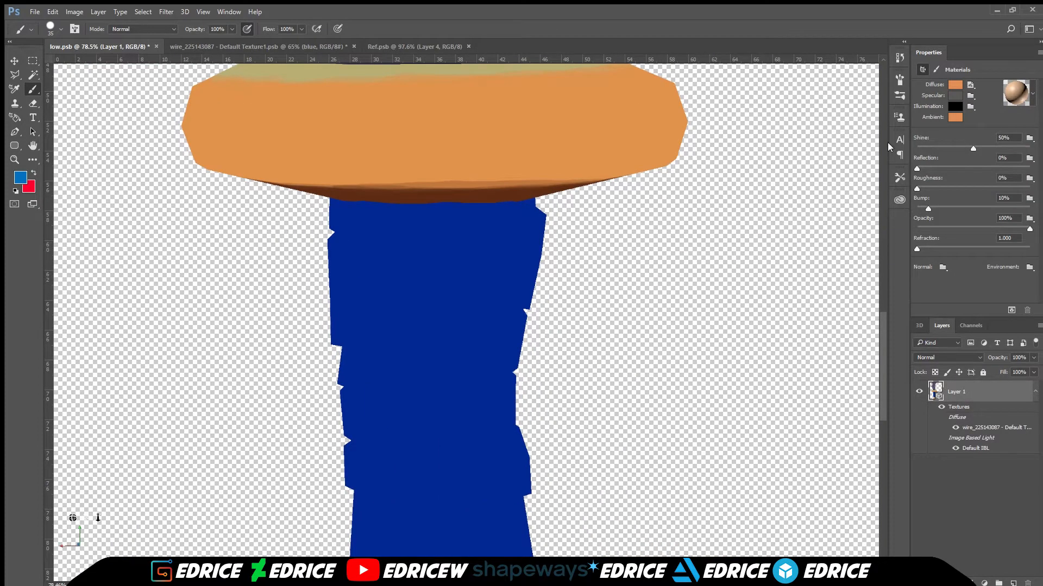
Step: Turn off unlit display in low.psb, paint light-blue highlights along the blue layer's wrap folds, and check them on the grip
left_click(935, 70)
left_click(997, 174)
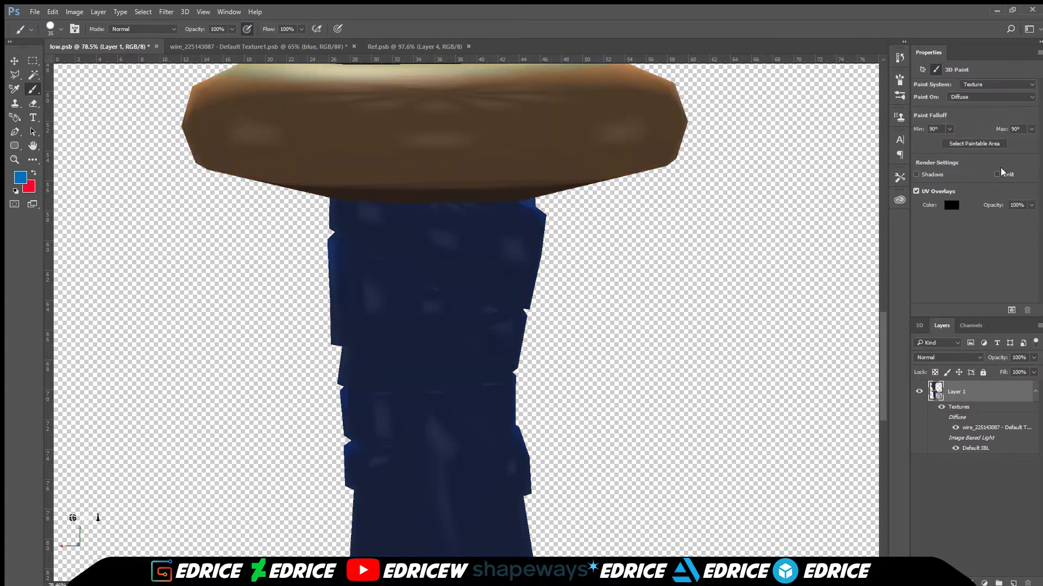
key("ctrl+Tab")
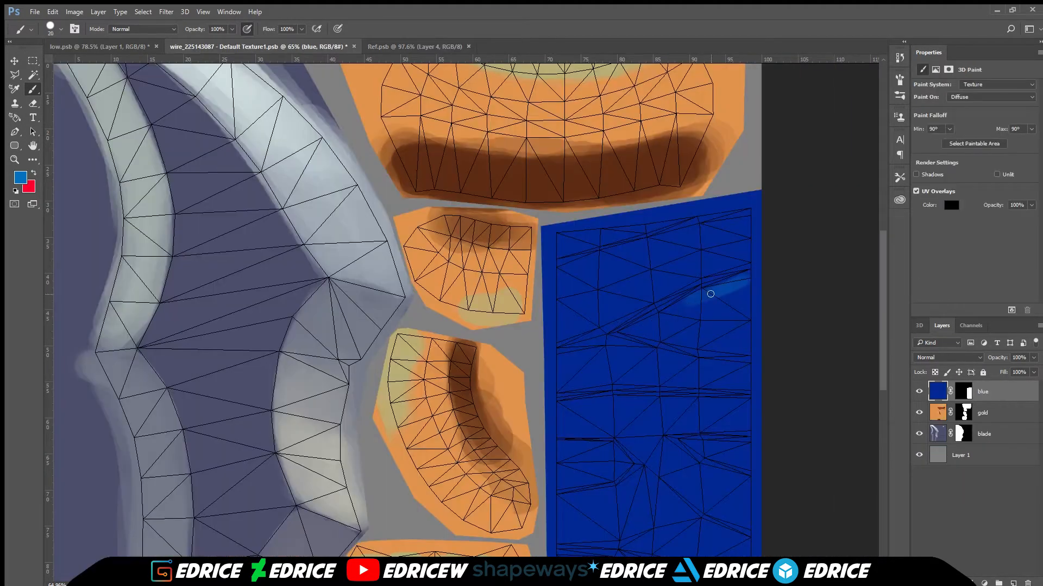
left_click_drag(561, 355, 645, 346)
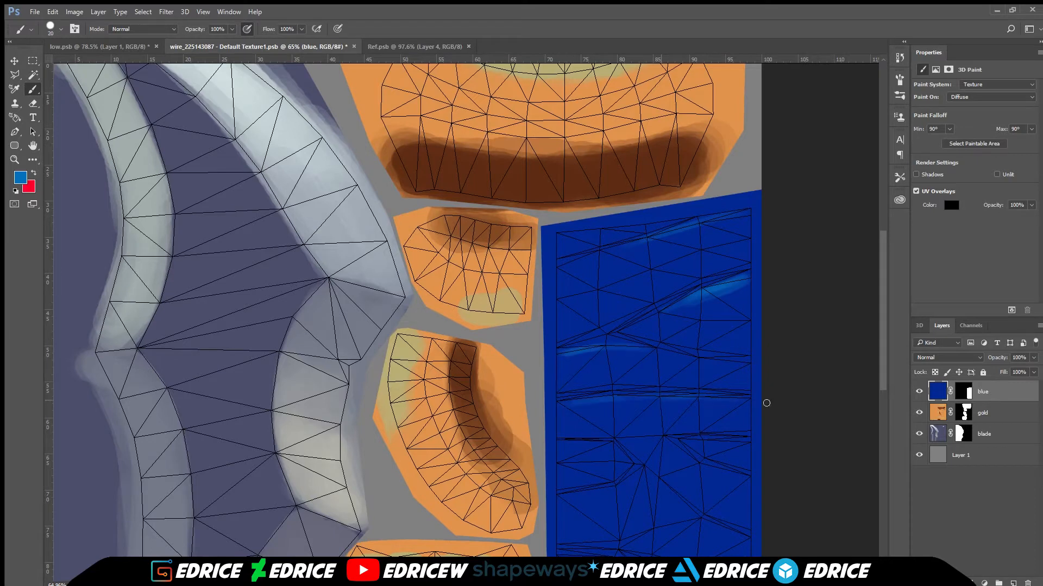
key("ctrl+shift+Tab")
scroll(281, 467, "down", 5)
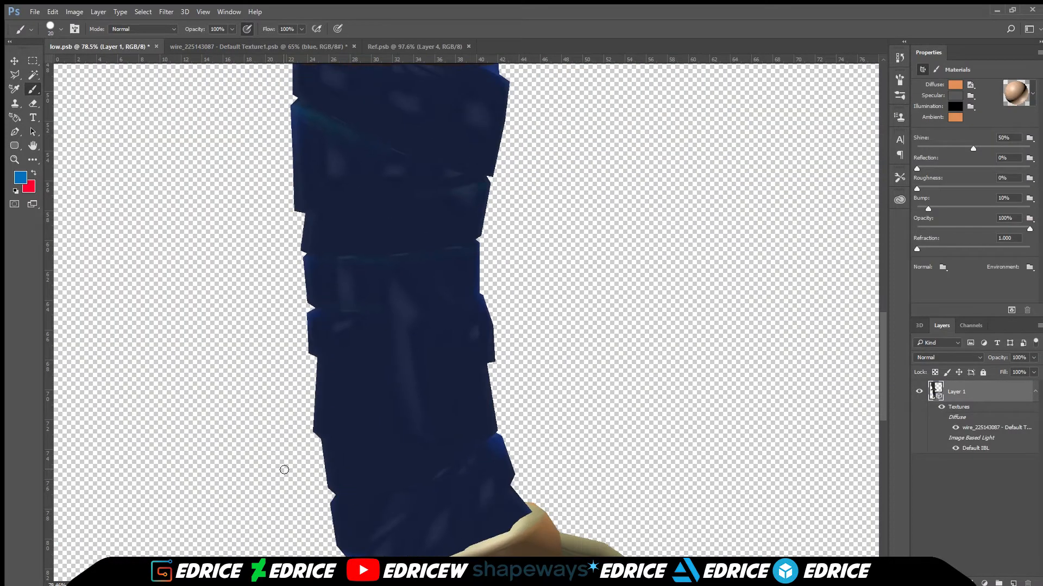
mouse_move(74, 518)
left_mouse_down()
mouse_move(140, 513)
mouse_move(33, 519)
mouse_move(135, 518)
left_mouse_up()
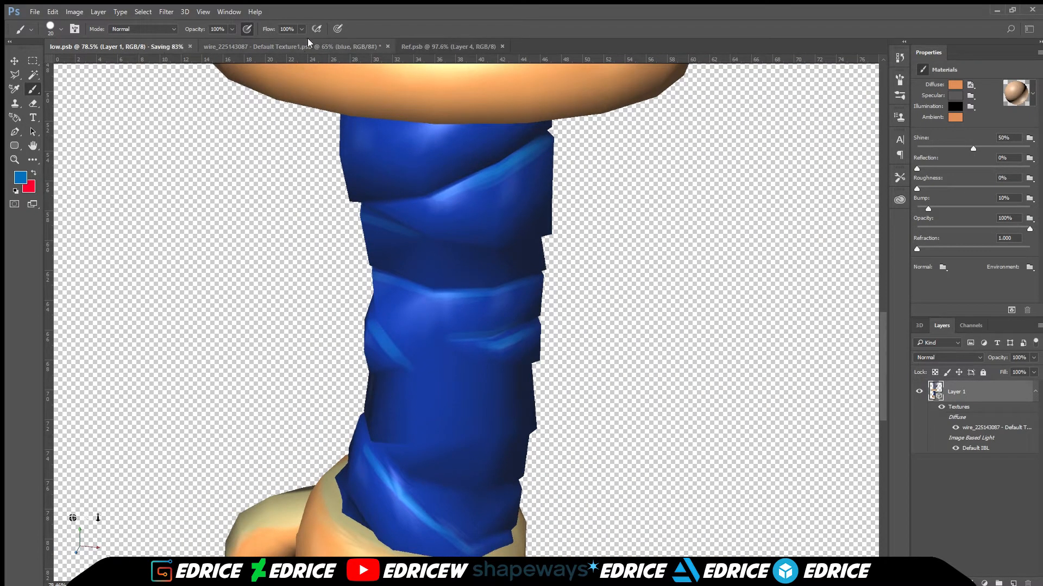
Step: Strengthen the light-blue highlights at the ends of the wrap folds on the blue layer of Default Texture1
left_click(315, 47)
scroll(640, 238, "down", 3)
scroll(647, 314, "right", 2)
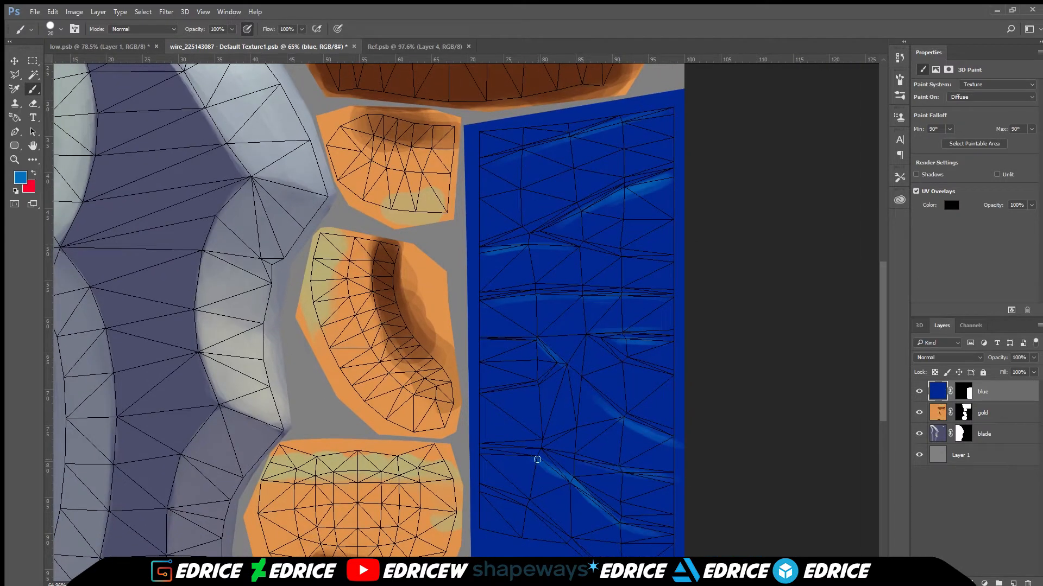
scroll(706, 112, "down", 1)
scroll(706, 111, "right", 1)
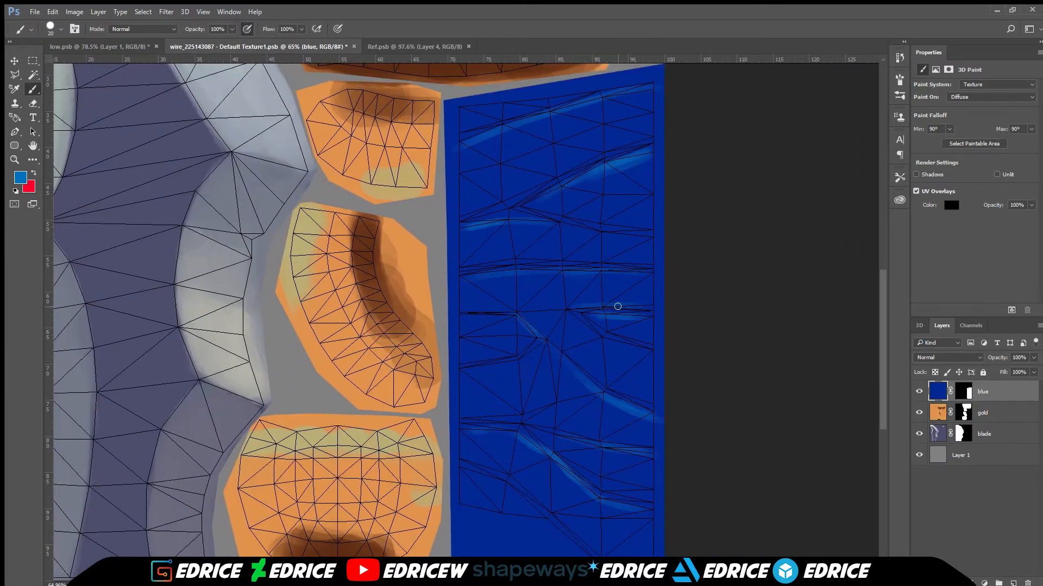
Step: Display low.psb unlit and paint light-blue highlights along the two diagonal wrap folds on the grip
left_click(98, 47)
left_click(997, 174)
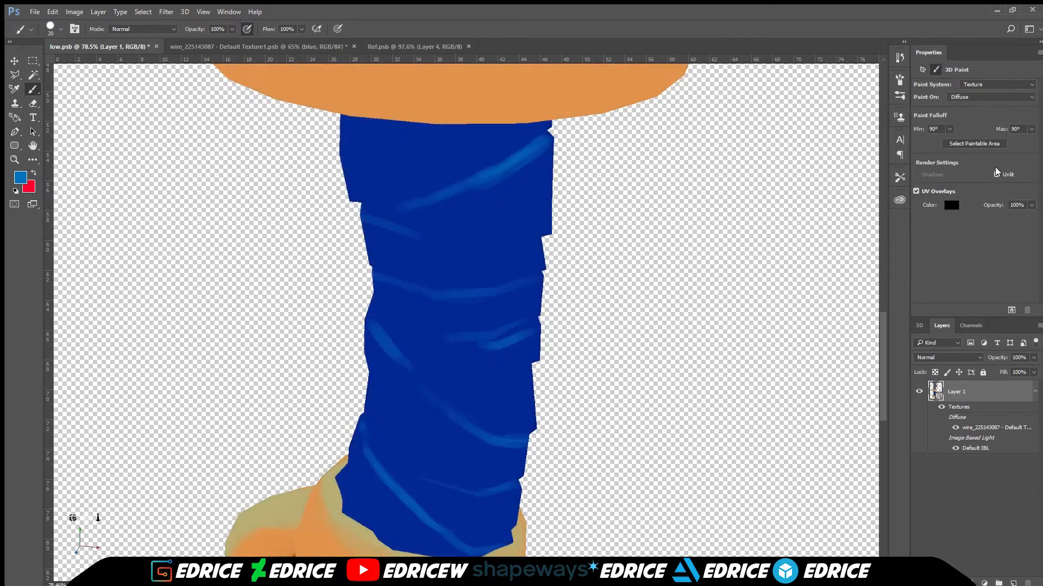
left_click_drag(98, 518, 98, 514)
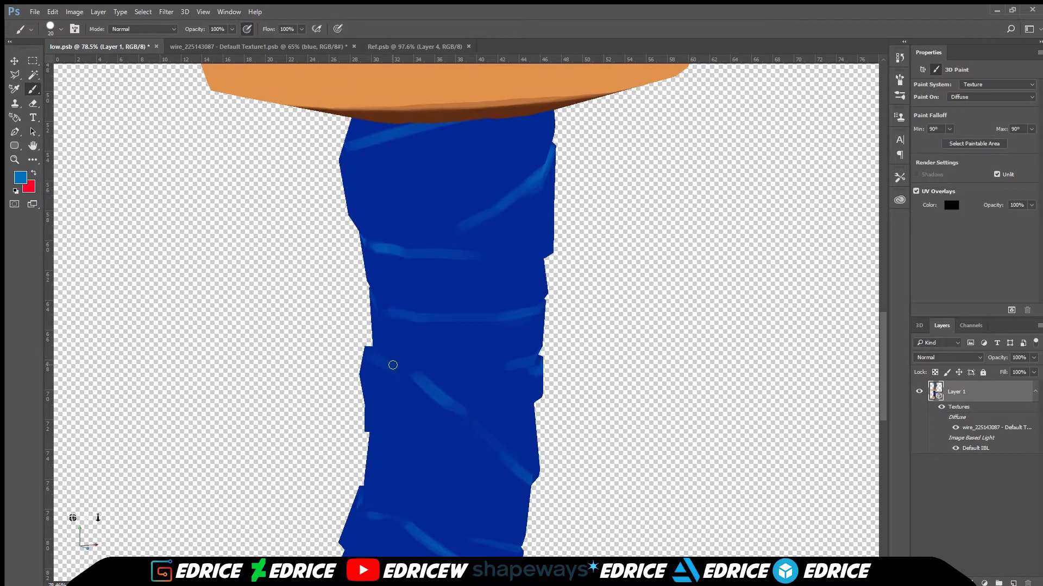
left_click_drag(372, 350, 472, 419)
left_click_drag(357, 503, 409, 529)
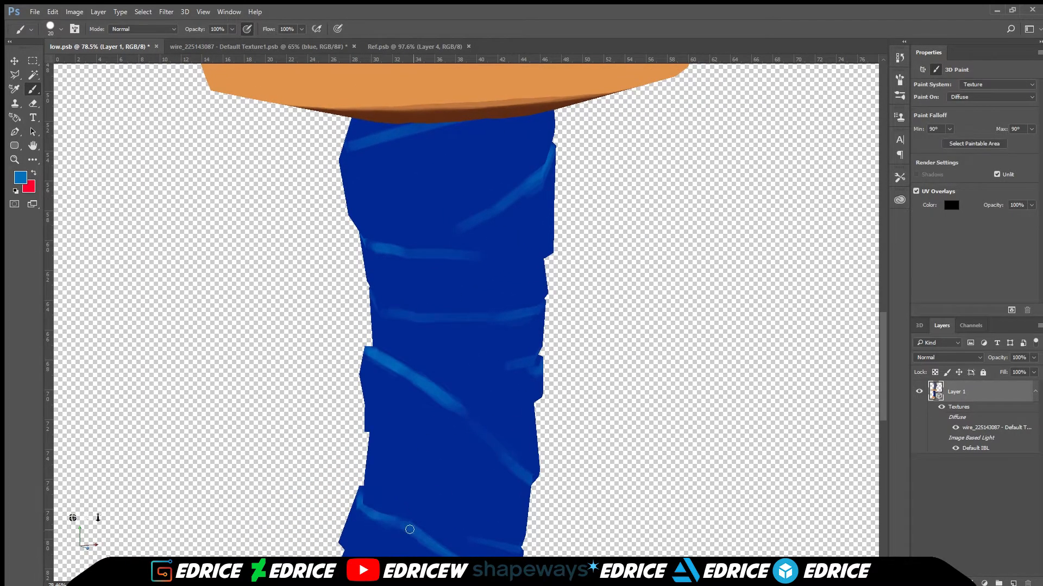
Step: Turn the sword, save low.psb, and add a light-blue highlight to the short wrap fold midway down the grip
left_click_drag(72, 518, 531, 168)
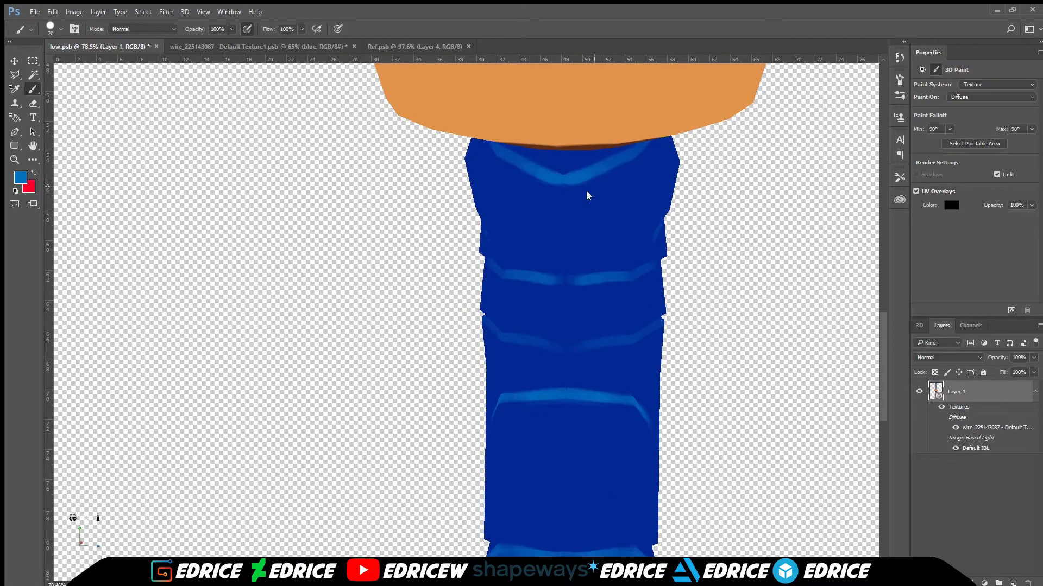
left_click_drag(73, 518, 76, 493)
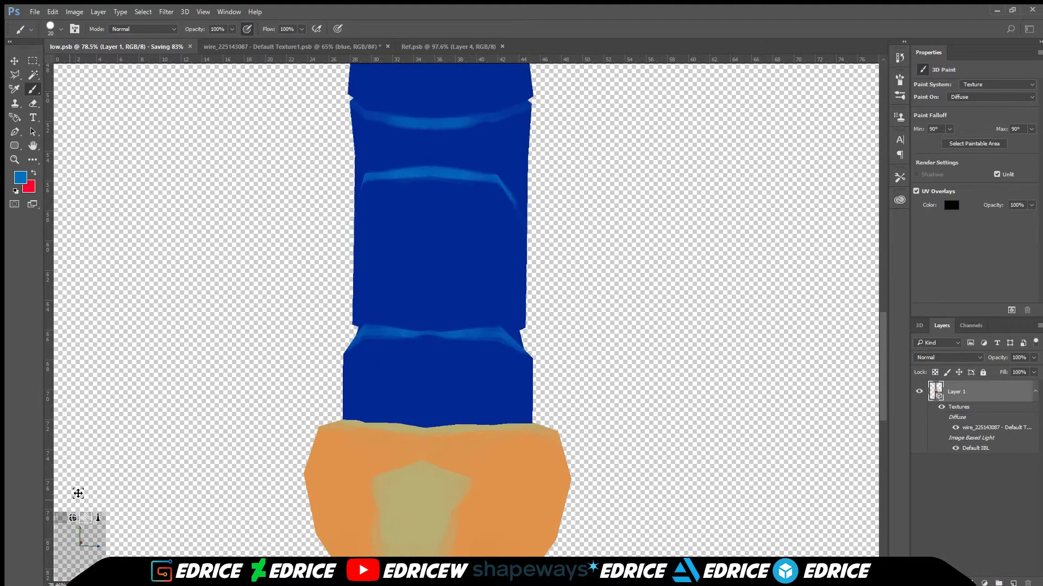
left_click_drag(810, 265, 139, 516)
left_click_drag(504, 402, 621, 413)
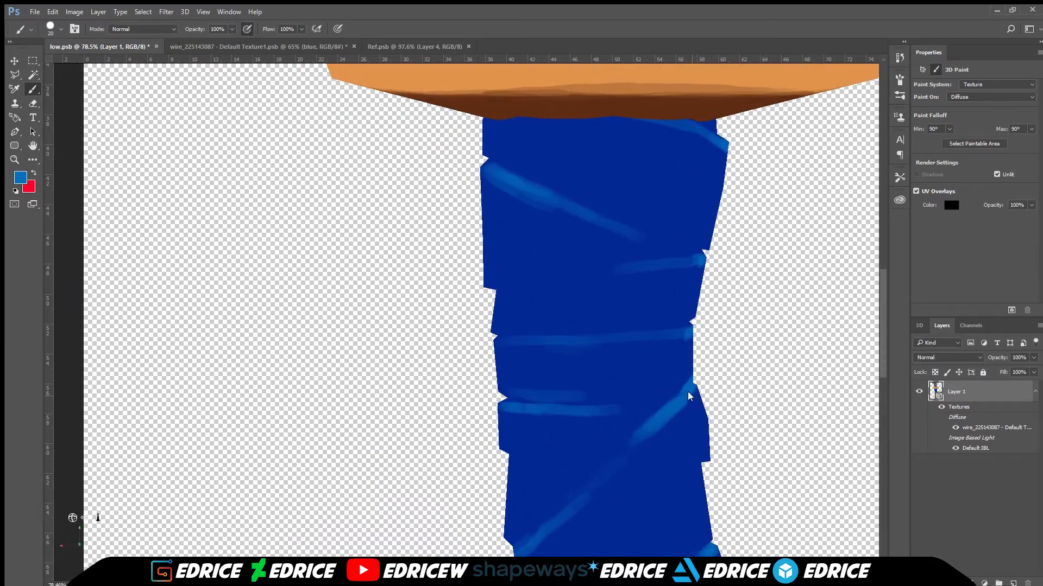
Step: Join the light-blue highlights across the grip fold below the guard and compare the lit and unlit display
left_click_drag(93, 512, 78, 519)
left_click_drag(580, 376, 646, 362)
left_click_drag(82, 514, 76, 523)
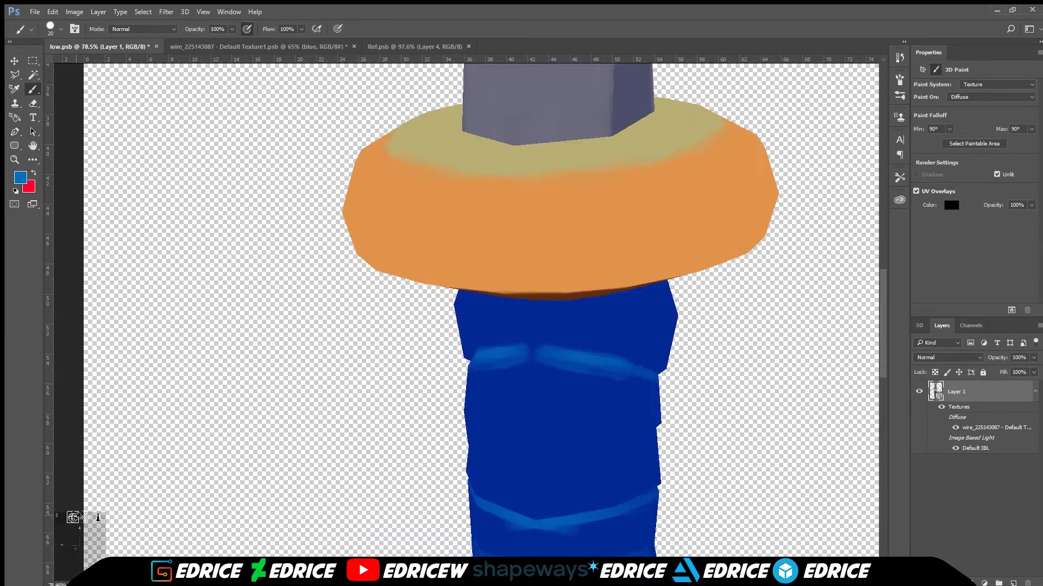
mouse_move(516, 343)
left_mouse_down()
mouse_move(564, 333)
mouse_move(601, 389)
left_mouse_up()
left_click(997, 174)
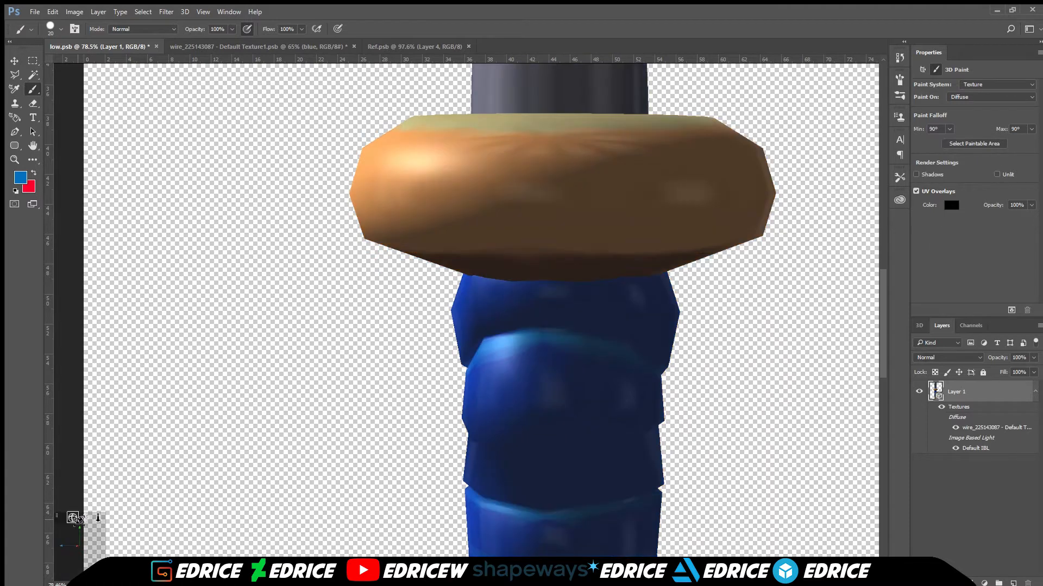
left_click_drag(71, 516, 72, 517)
left_click(997, 174)
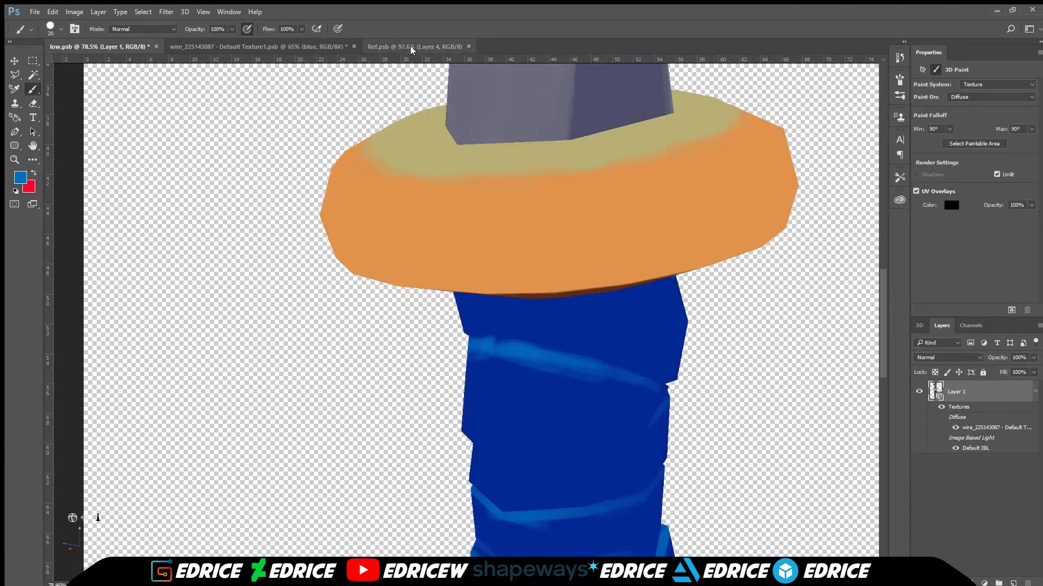
Step: Sample a dark blue with Ref.psb for comparison, and zoom into the blue layer of Default Texture1 with a smaller brush
left_click(308, 47)
key("ctrl+Tab")
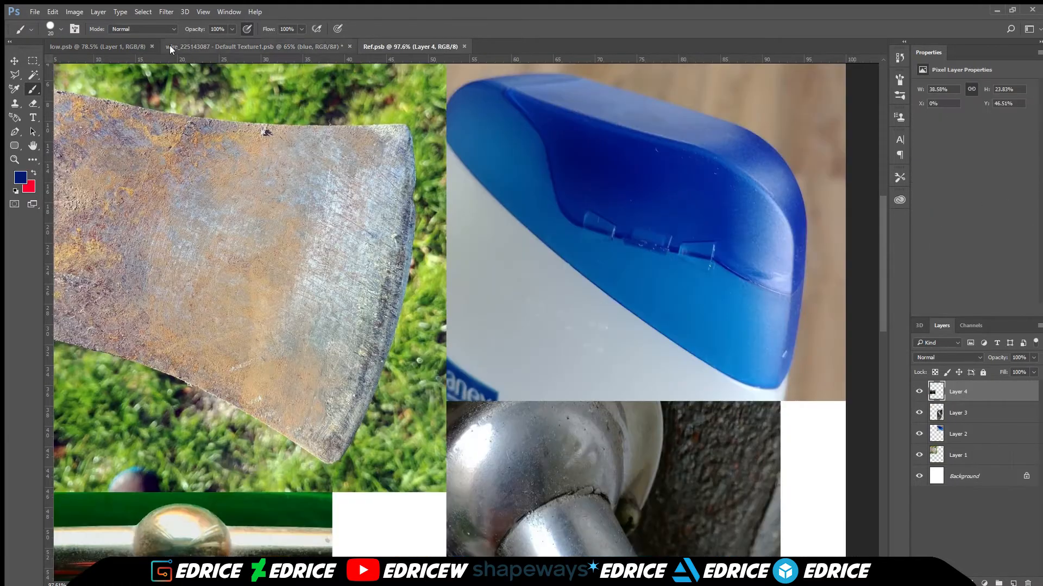
left_click(179, 46)
scroll(566, 286, "up", 3)
scroll(567, 287, "up", 2)
key("bracketleft")
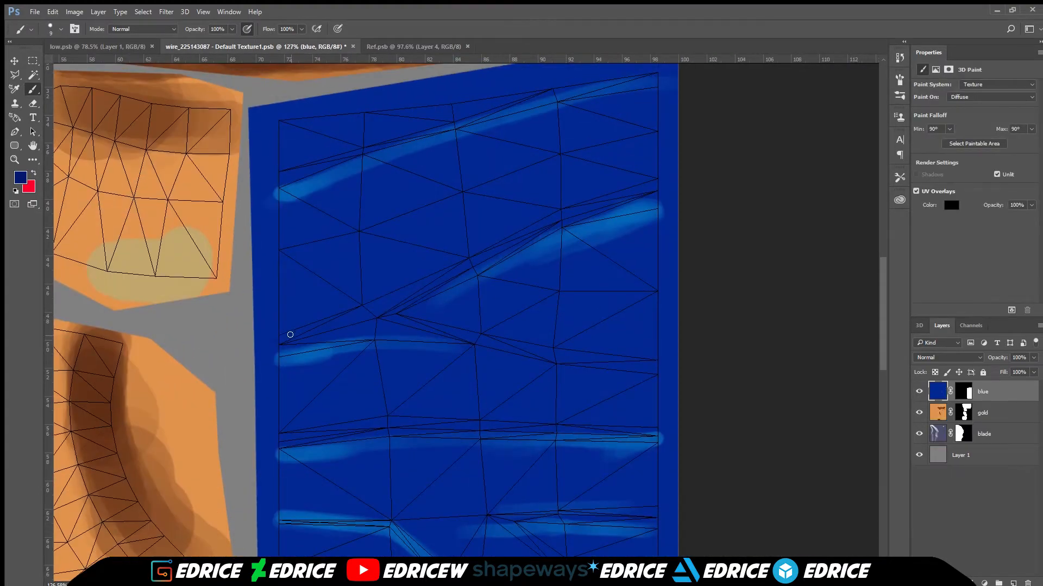
Step: Paint thin dark-blue shadow lines along the upper wrap folds and the short diagonal fold on the blue layer
left_click_drag(579, 199, 517, 149)
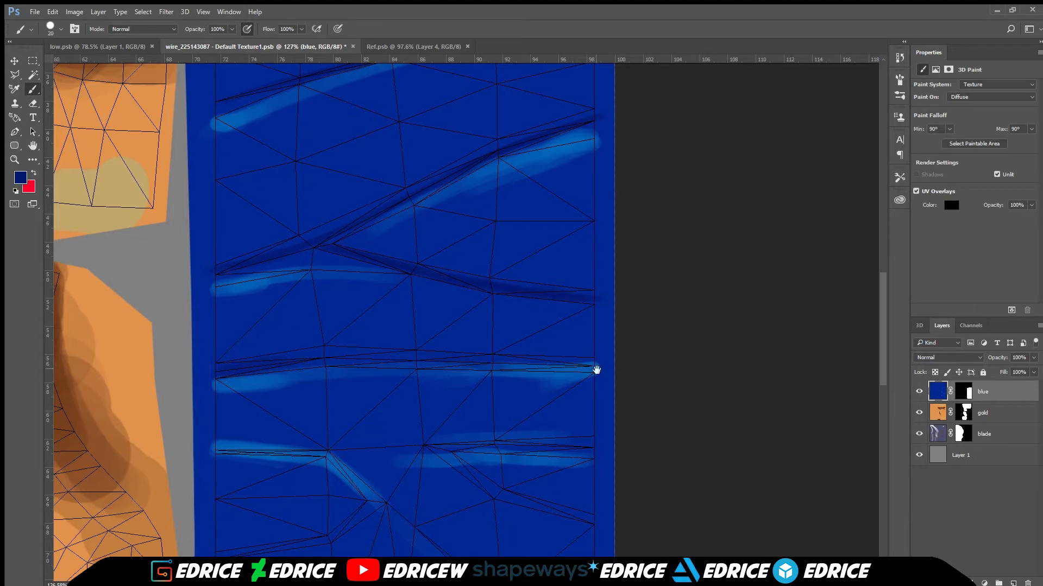
left_click_drag(557, 483, 480, 388)
scroll(369, 361, "down", 3)
key("bracketleft")
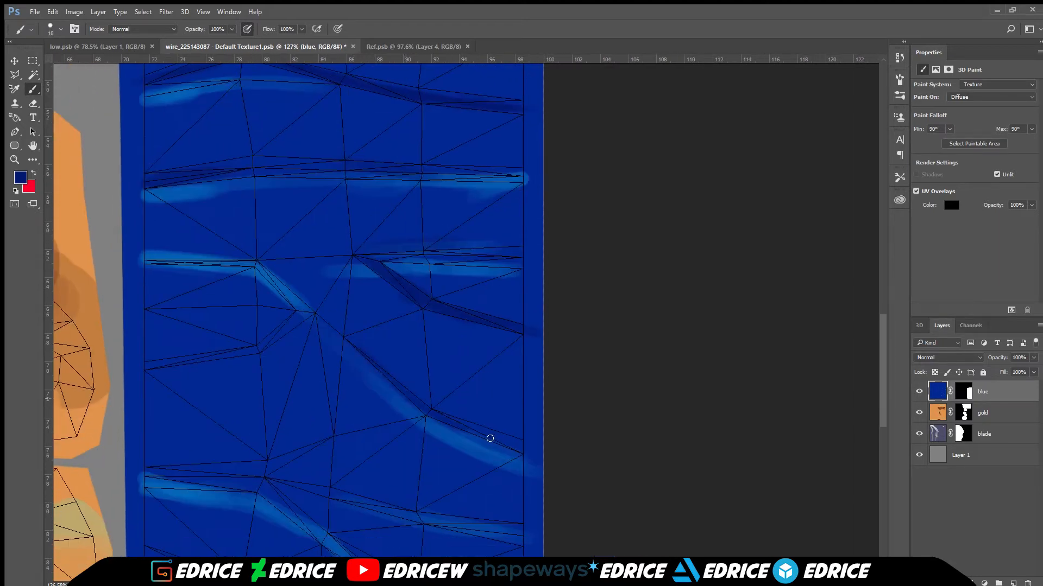
Step: Add dark-blue shadow lines to the lower wrap folds and above the middle horizontal highlight, and save the texture
scroll(199, 396, "down", 5)
scroll(433, 371, "down", 2)
key("bracketleft")
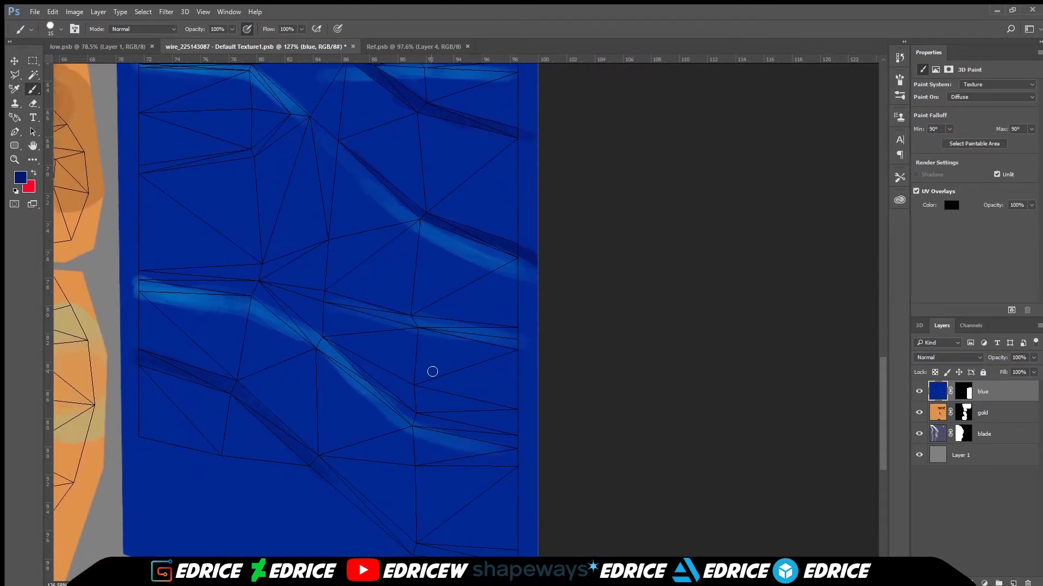
scroll(444, 423, "up", 4)
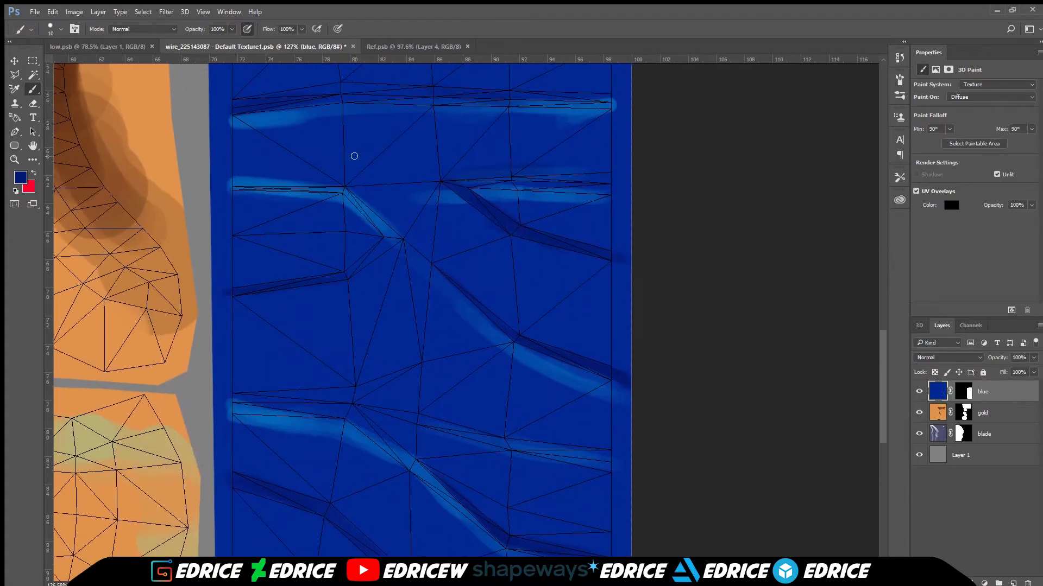
scroll(276, 269, "up", 5)
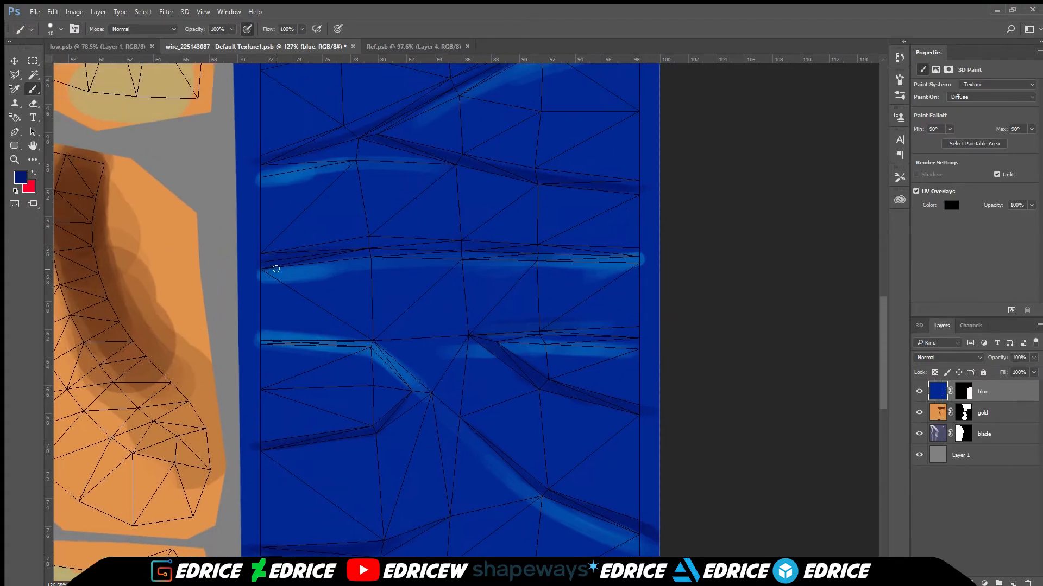
left_click_drag(365, 238, 646, 254)
scroll(329, 205, "down", 5)
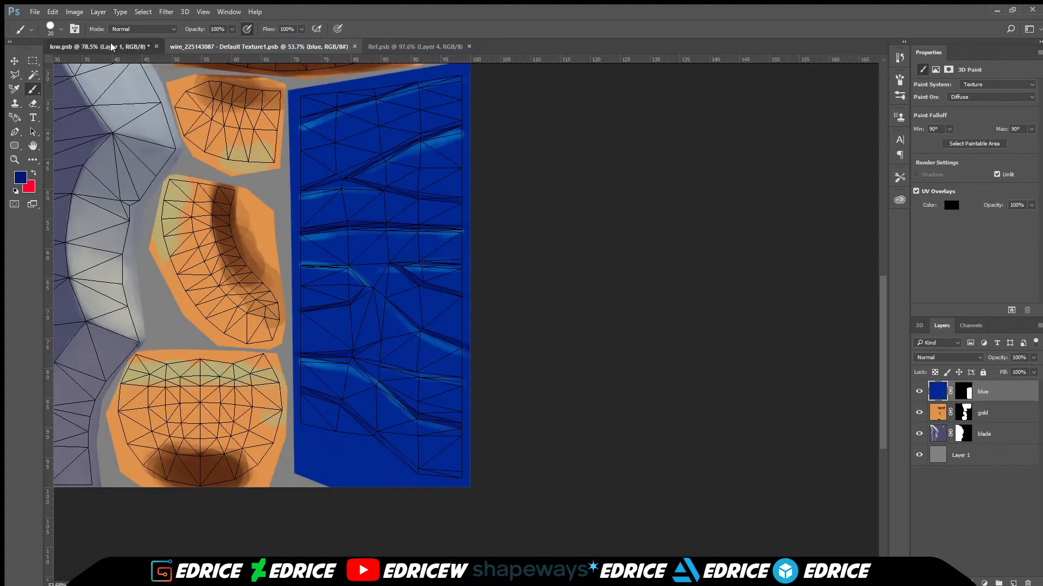
Step: Extend the dark-blue fold shading on the low.psb grip from several angles, comparing the lit and unlit display
left_click(109, 47)
left_click_drag(81, 518, 66, 473)
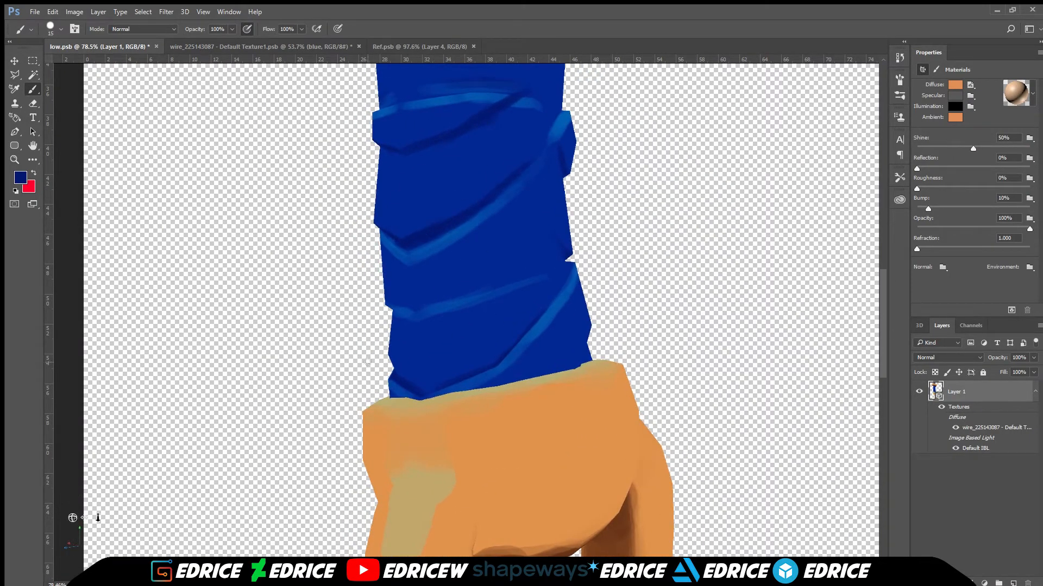
mouse_move(73, 518)
left_mouse_down()
mouse_move(71, 496)
mouse_move(39, 530)
mouse_move(71, 536)
mouse_move(72, 500)
mouse_move(65, 526)
mouse_move(396, 248)
left_mouse_up()
left_click(936, 70)
left_click(997, 175)
mouse_move(85, 486)
left_mouse_down()
mouse_move(73, 518)
mouse_move(644, 212)
mouse_move(696, 221)
left_mouse_up()
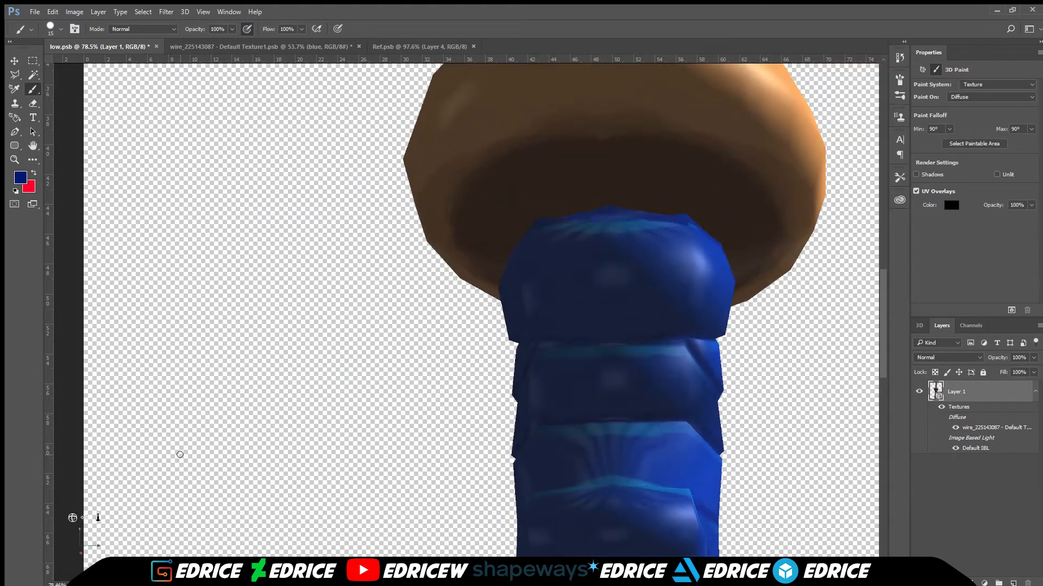
left_click_drag(73, 518, 105, 532)
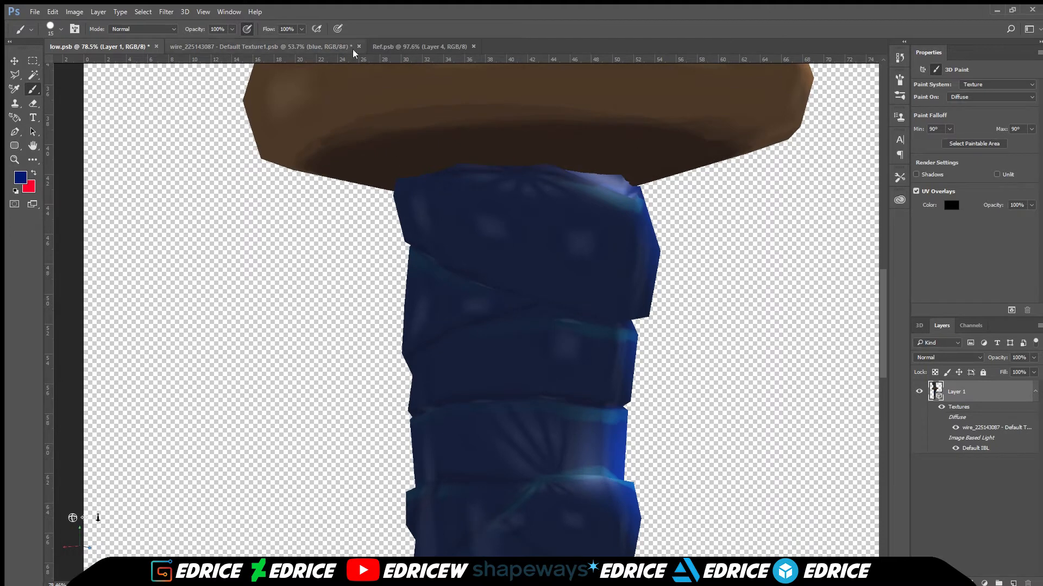
left_click(994, 175)
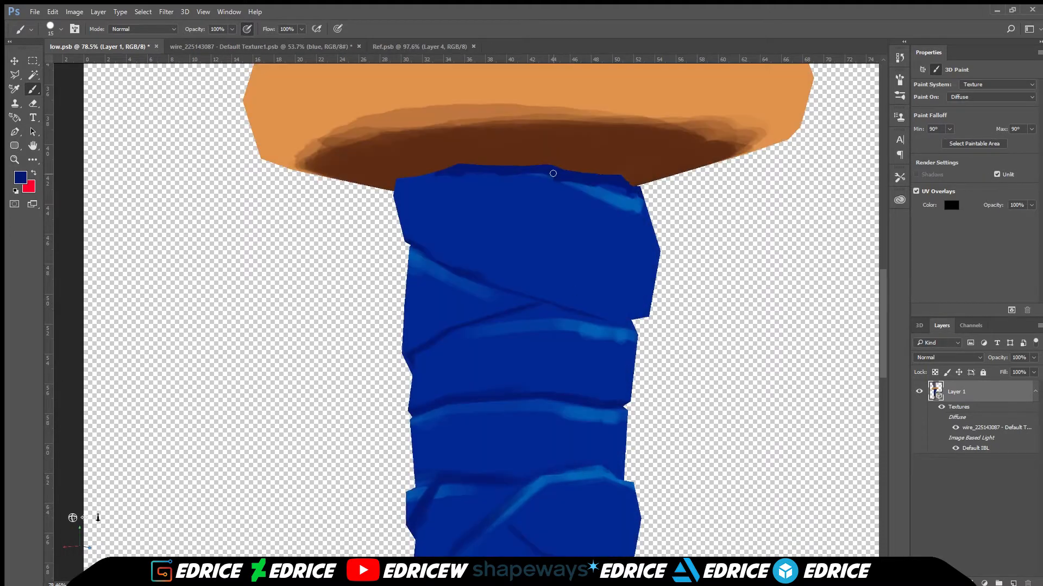
Step: Fill the grip's top band below the guard with dark blue, repaint its light-blue highlight, and save Default Texture1
left_click(329, 46)
scroll(402, 114, "up", 6)
left_click_drag(380, 98, 430, 203)
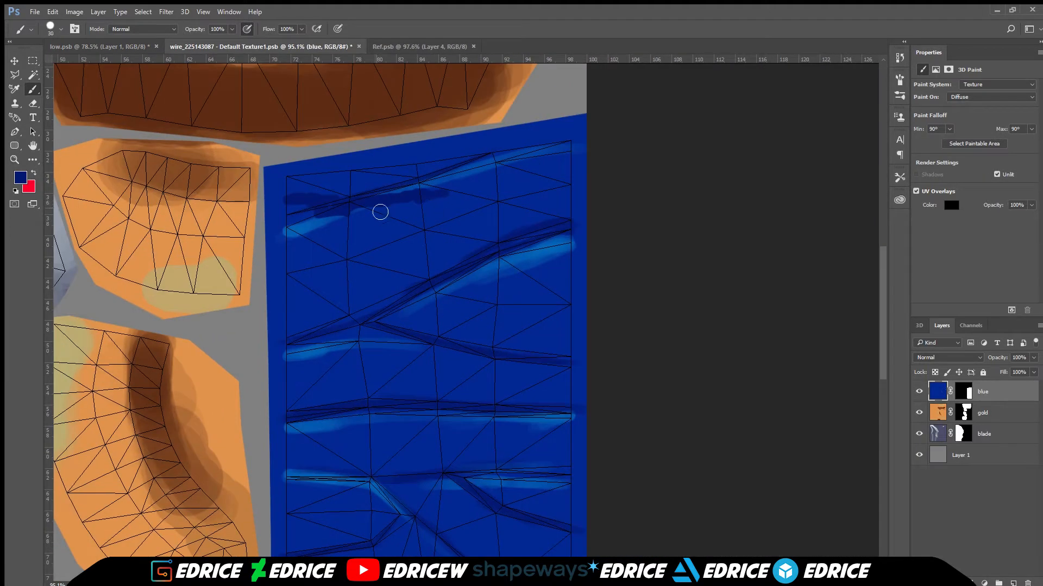
key("bracketright")
left_click_drag(290, 202, 438, 164)
mouse_move(392, 198)
left_mouse_down()
mouse_move(568, 171)
mouse_move(594, 147)
mouse_move(276, 178)
left_mouse_up()
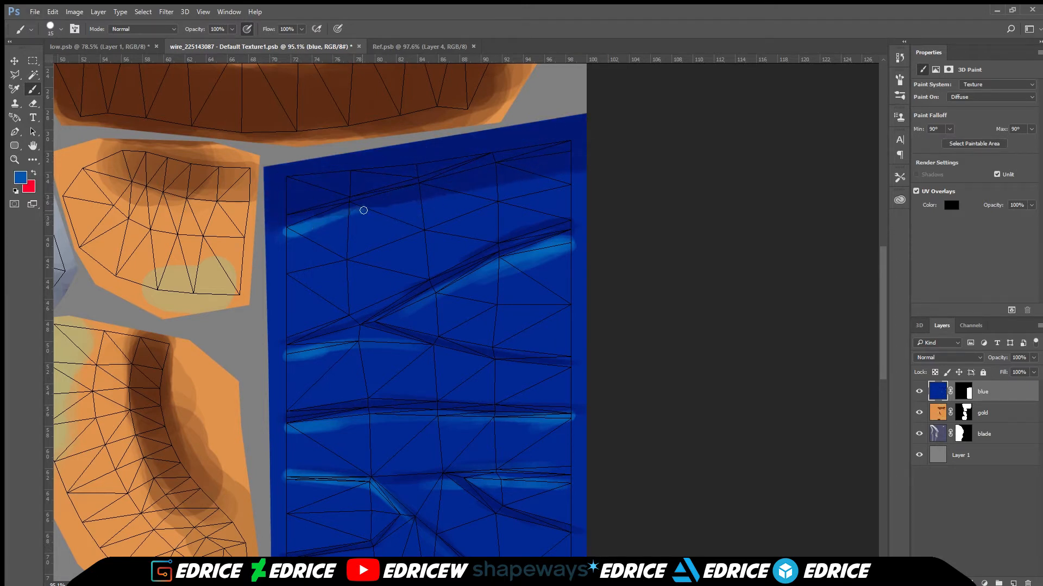
key("ctrl+s")
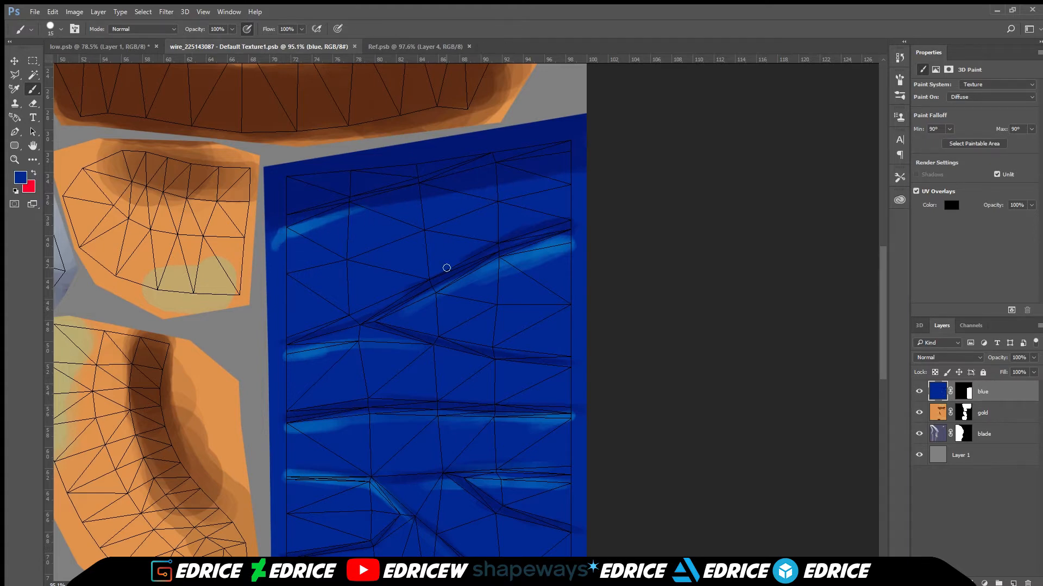
Step: Resample the dark blue and deepen the shadow lines along the middle and lower wrap folds on the blue layer
scroll(548, 462, "up", 1)
left_click_drag(553, 468, 543, 432)
left_click(495, 396, "alt")
key("bracketright")
key("bracketright")
key("bracketright")
mouse_move(546, 389)
left_mouse_down()
mouse_move(451, 400)
mouse_move(525, 233)
left_mouse_up()
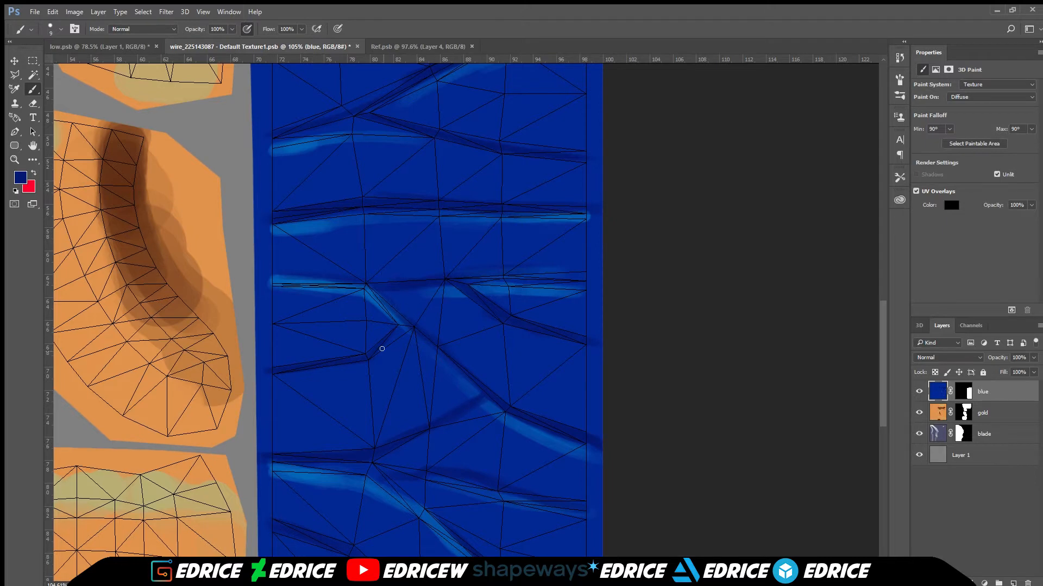
left_click_drag(443, 348, 410, 250)
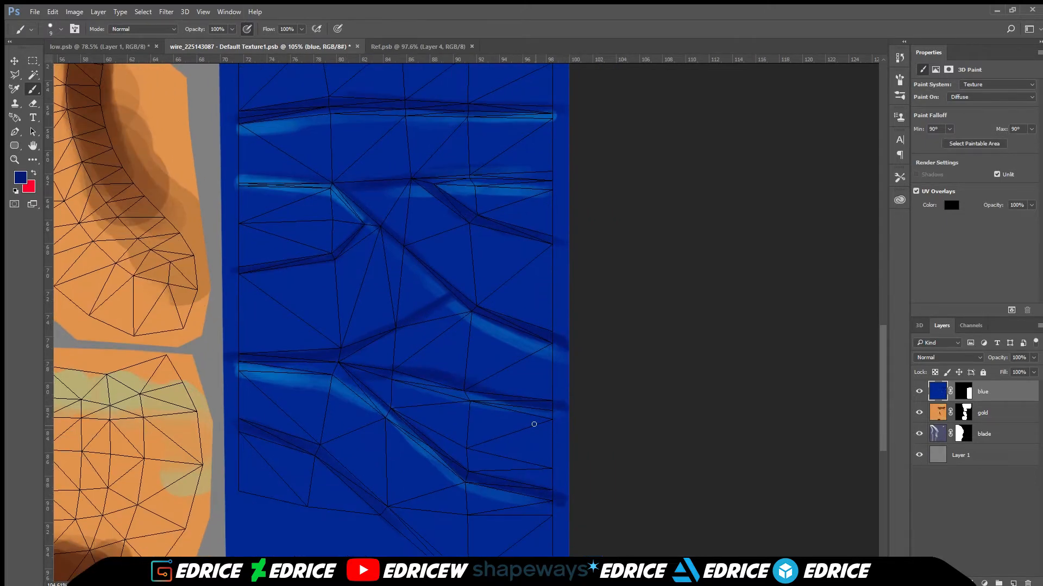
Step: Shade the grip's lowest wrap band above the pommel dark blue on the model and the blue layer, and save the texture
key("ctrl+shift+Tab")
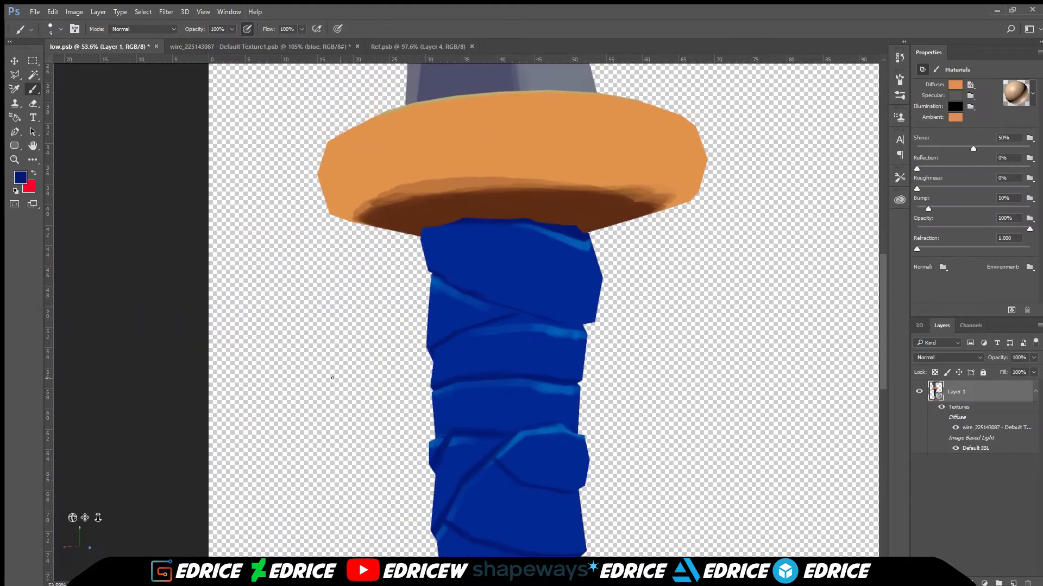
left_click_drag(73, 517, 94, 539)
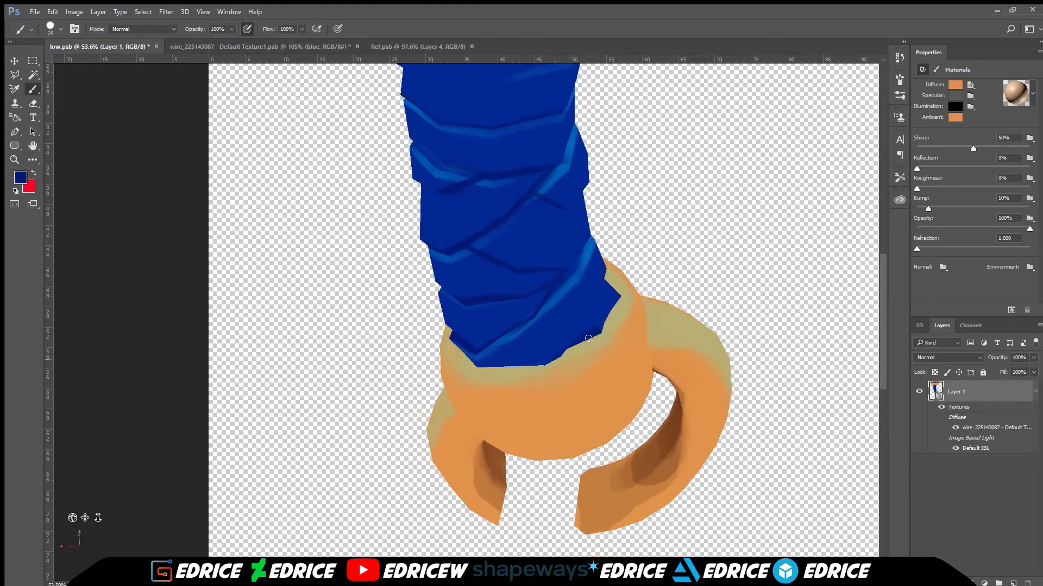
left_click_drag(588, 339, 619, 298)
left_click_drag(72, 517, 125, 493)
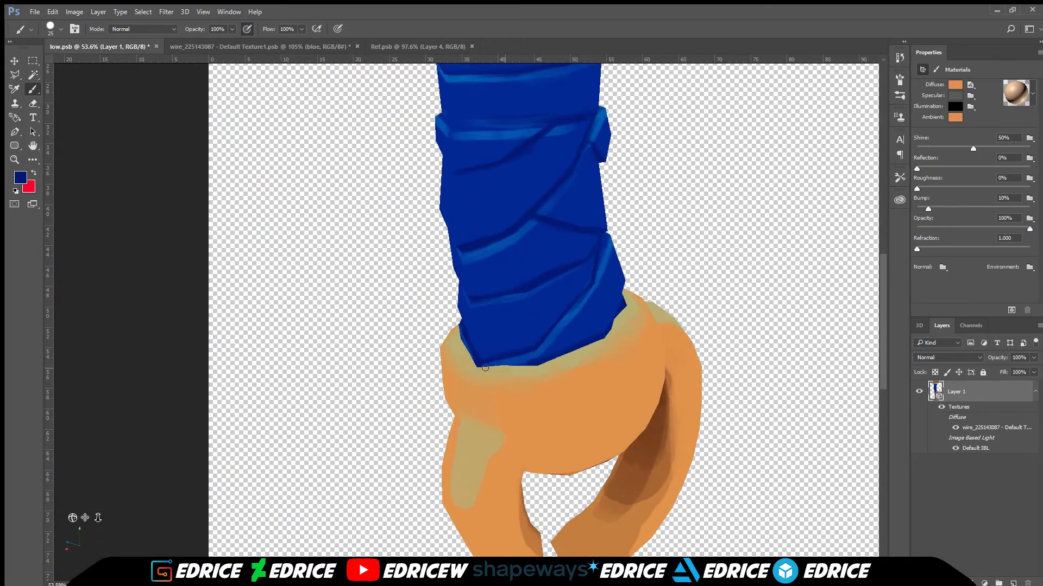
key("ctrl+Tab")
scroll(354, 264, "down", 2)
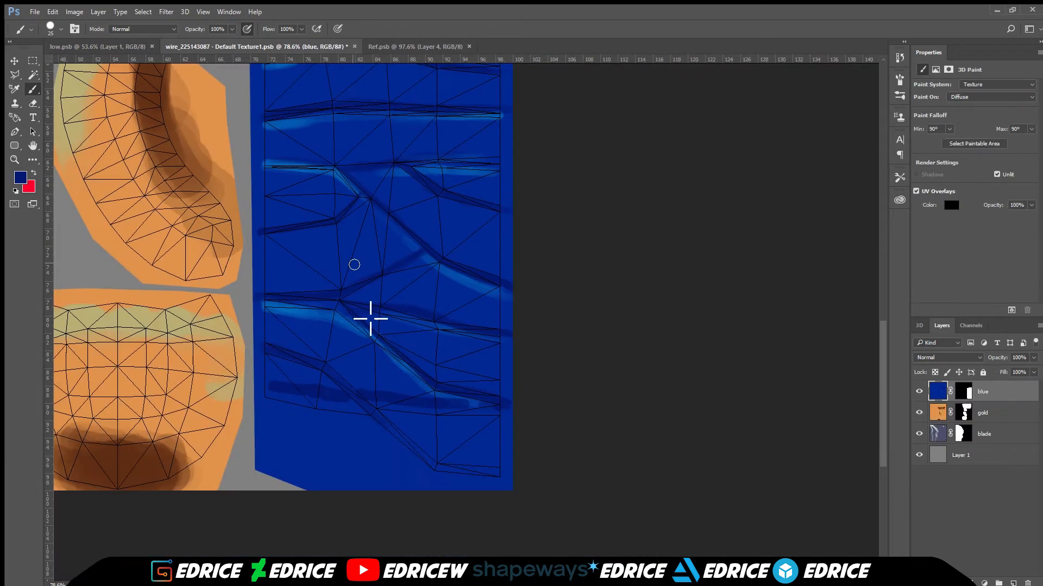
mouse_move(272, 397)
left_mouse_down()
mouse_move(450, 416)
mouse_move(407, 449)
mouse_move(461, 473)
mouse_move(476, 437)
mouse_move(504, 463)
mouse_move(497, 486)
left_mouse_up()
mouse_move(266, 403)
left_mouse_down()
mouse_move(371, 429)
mouse_move(367, 444)
mouse_move(275, 425)
mouse_move(279, 485)
mouse_move(386, 437)
mouse_move(471, 486)
left_mouse_up()
key("ctrl+s")
scroll(519, 413, "down", 2)
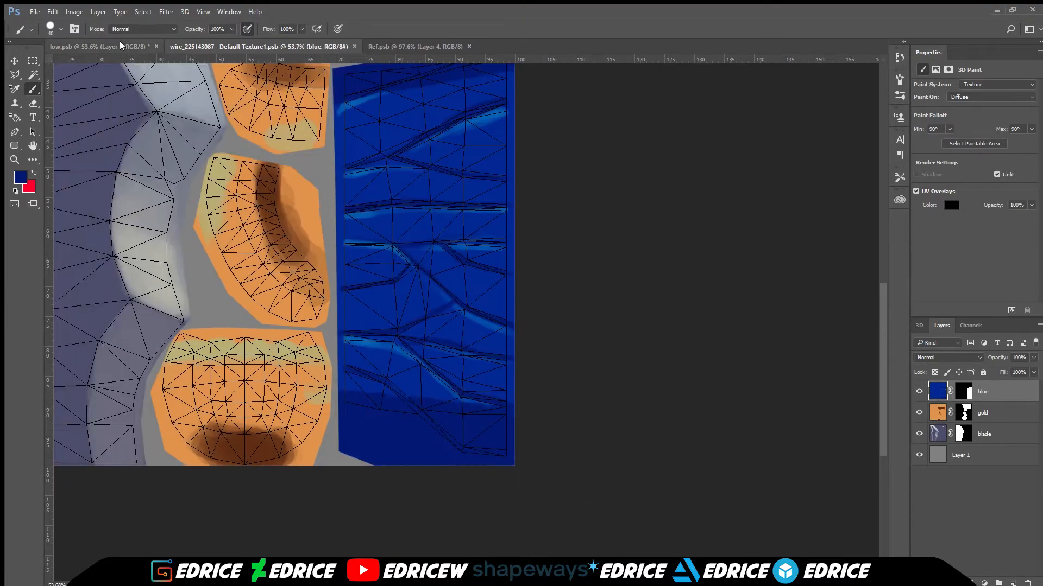
Step: Select the gold layer, sample its orange to clean up the shadow edge on the curved claw island, and check the whole sword
scroll(431, 331, "up", 2)
scroll(431, 330, "down", 3)
scroll(524, 399, "up", 3)
left_click(448, 255, "alt")
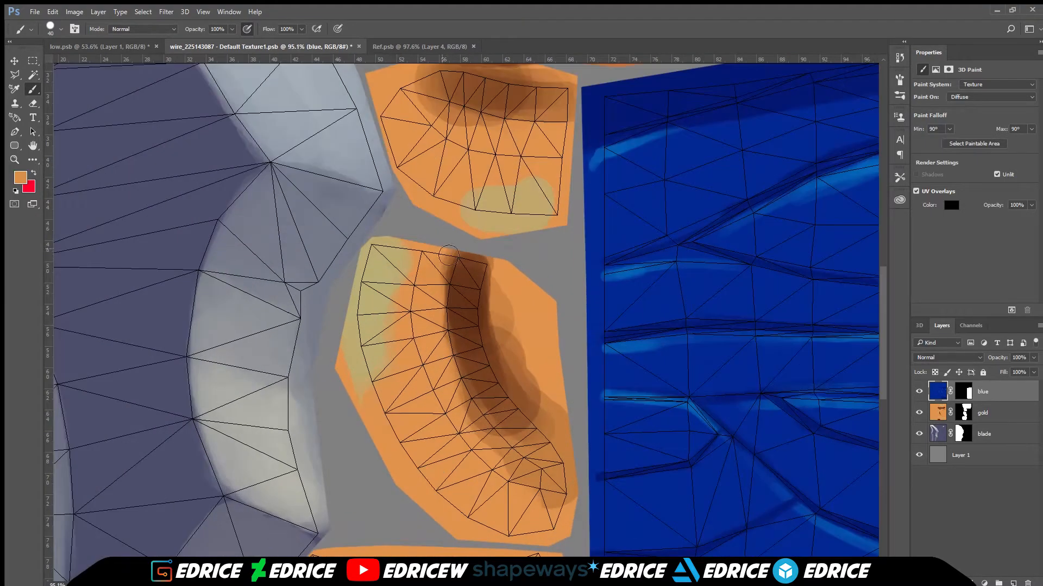
key("alt+bracketleft")
left_click(429, 274, "alt")
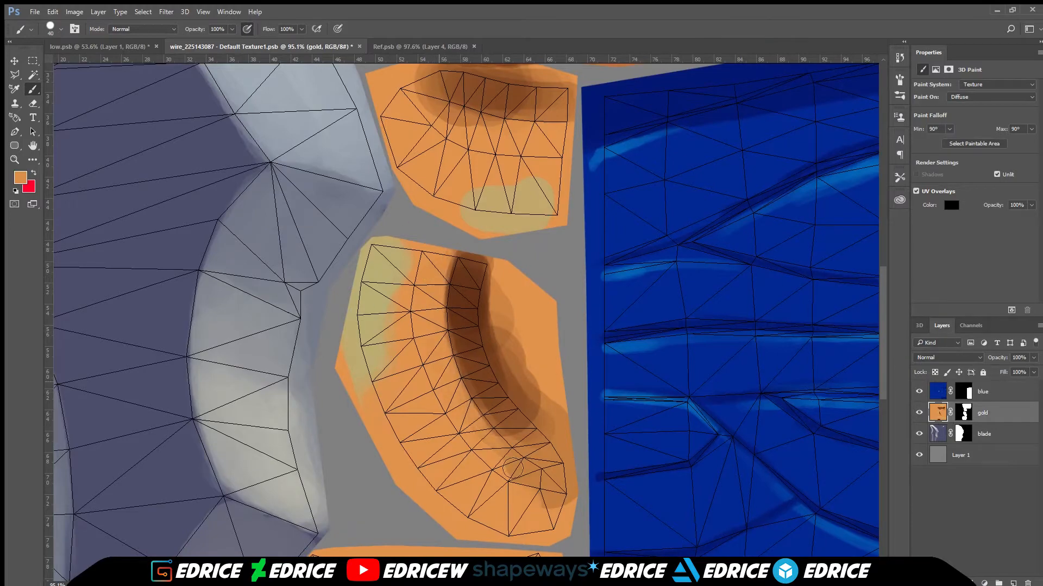
left_click_drag(445, 254, 430, 420)
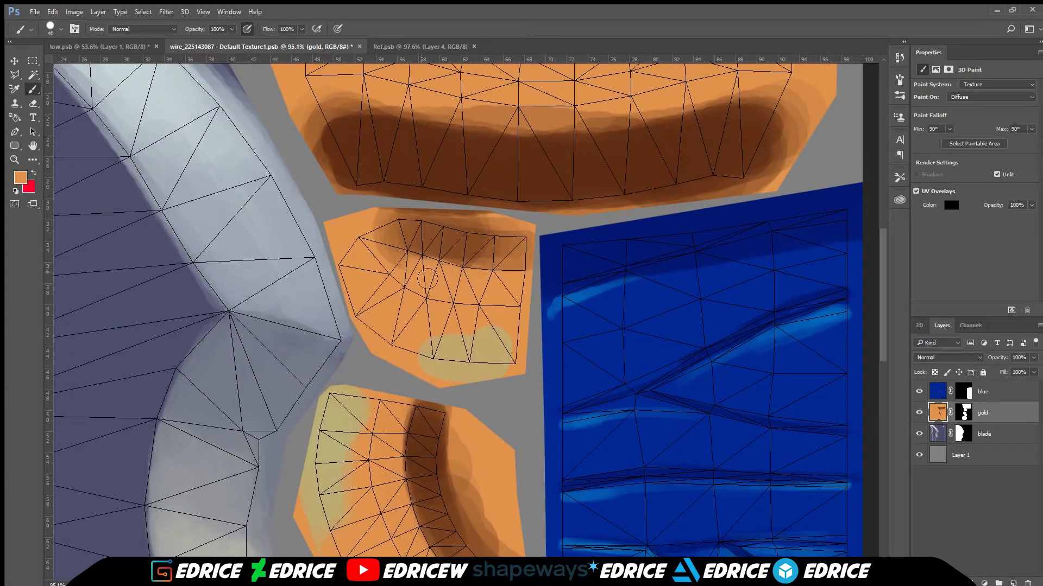
key("ctrl+minus")
key("ctrl+minus")
key("ctrl+minus")
left_click(98, 47)
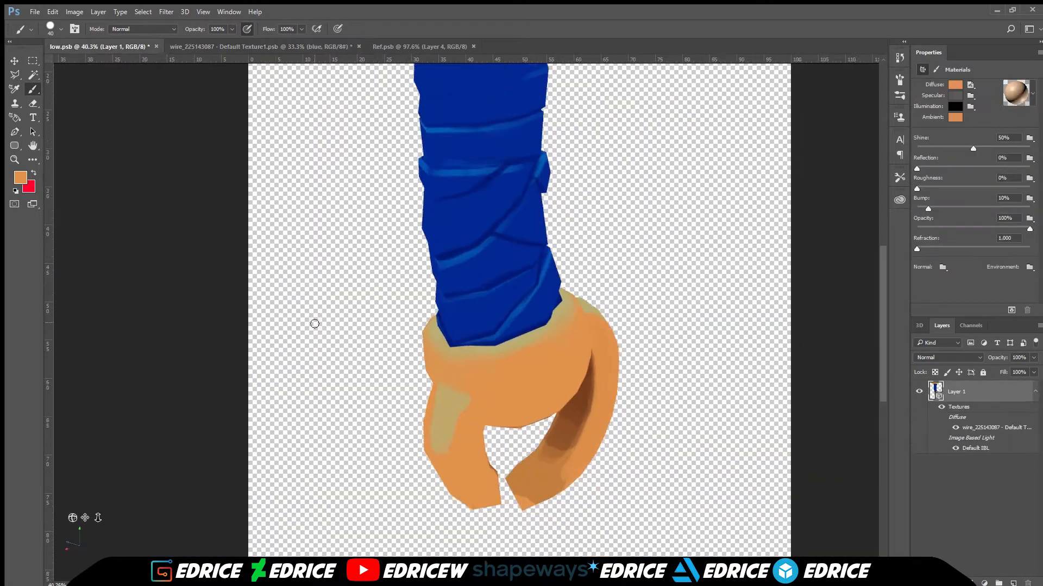
mouse_move(98, 518)
left_mouse_down()
mouse_move(114, 347)
mouse_move(44, 510)
mouse_move(85, 547)
mouse_move(101, 491)
mouse_move(80, 517)
left_mouse_up()
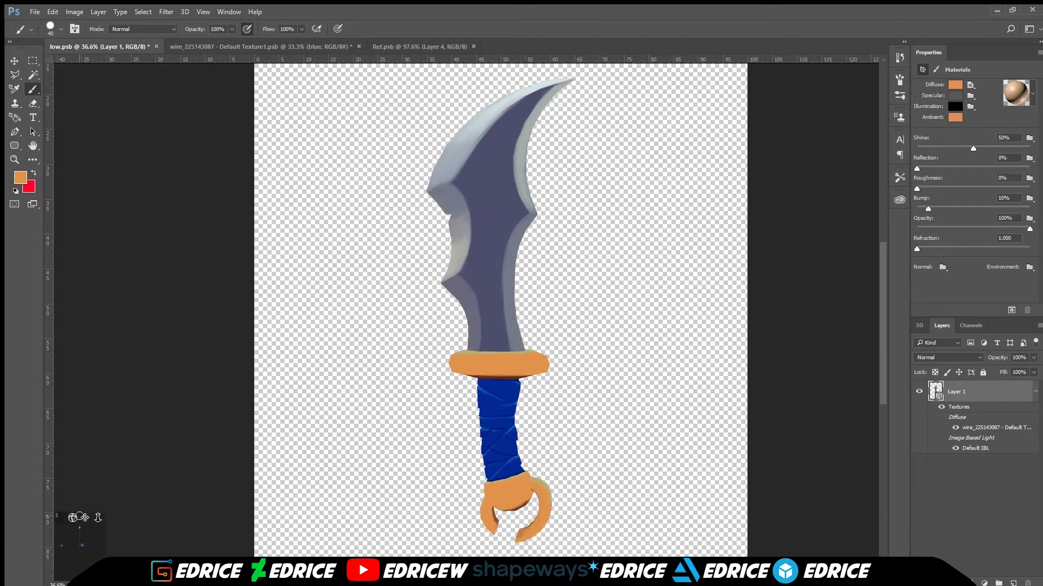
Step: Make the gold layer active and sample a dark brown from the brass knob photo in Ref.psb for the texture
left_click(290, 42)
scroll(549, 202, "up", 4)
left_click(541, 184, "alt")
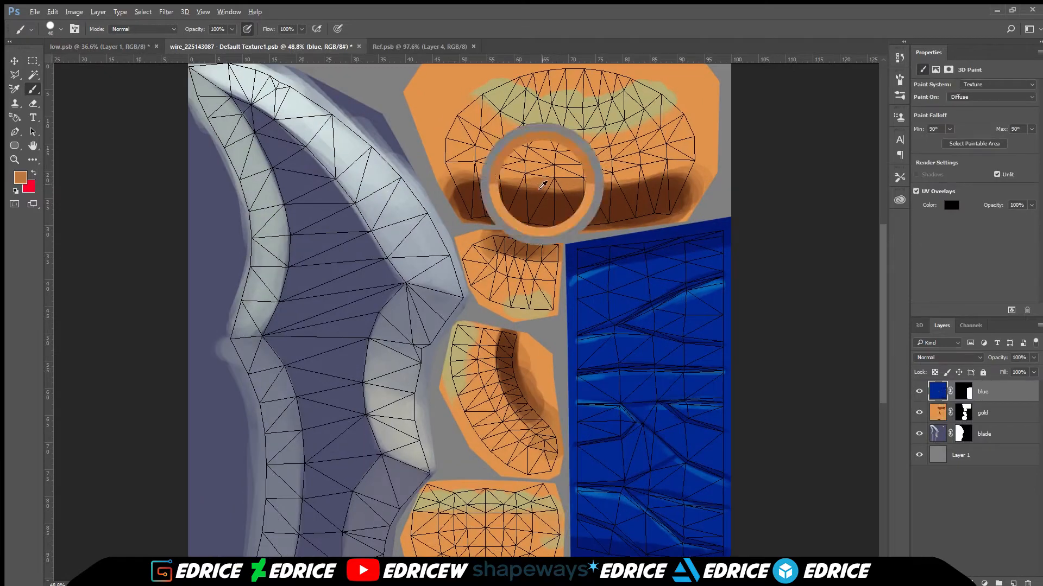
left_click(972, 421)
left_click(420, 46)
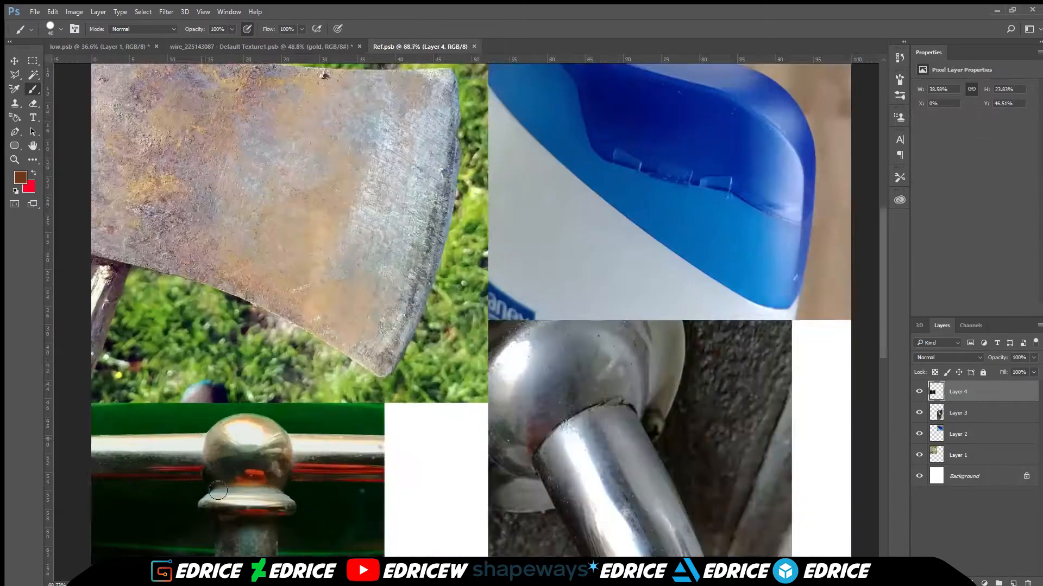
scroll(326, 442, "up", 2)
left_click(326, 442, "alt")
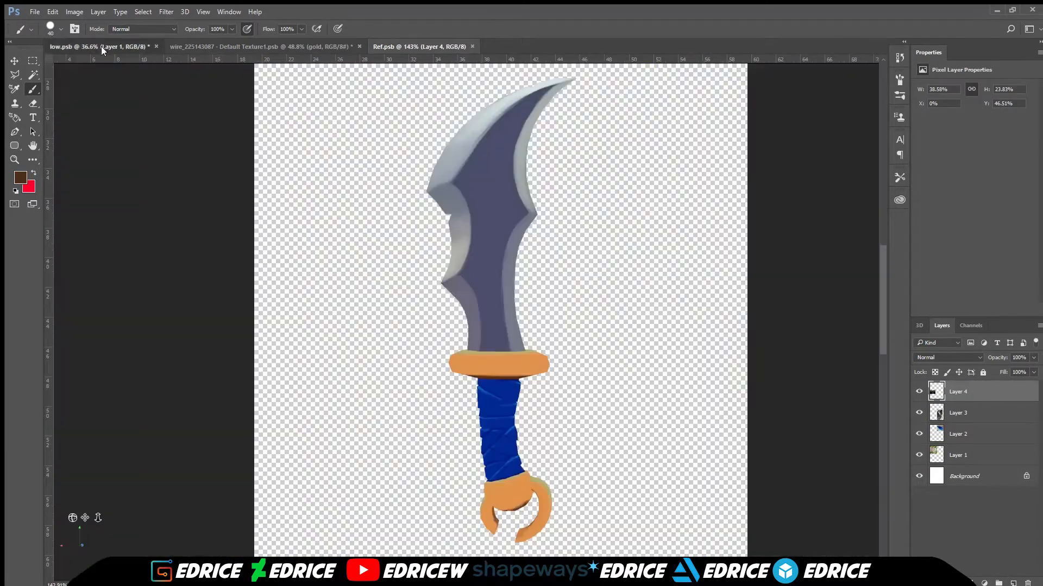
left_click(102, 47)
left_click(261, 46)
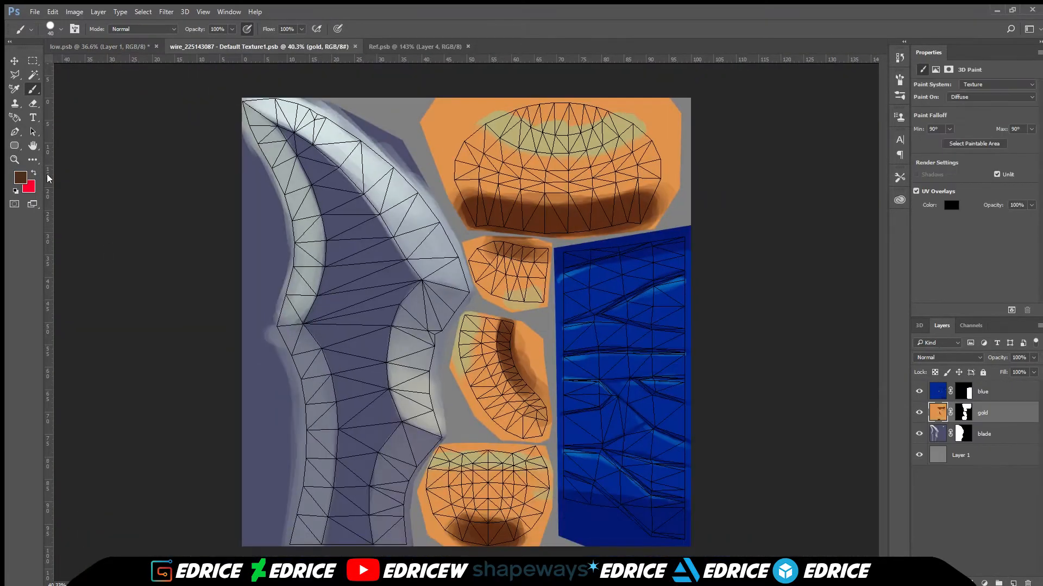
Step: Try covering the texture with dark brown on a new layer above gold, using a size 600 brush and Multiply blending
key("ctrl+minus")
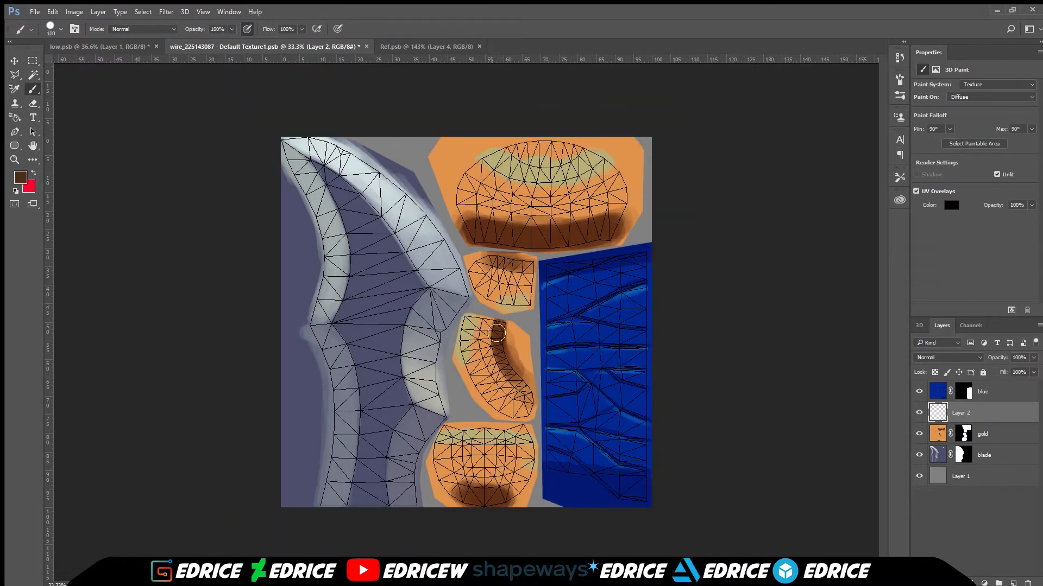
key("bracketright")
key("bracketright")
key("bracketright")
key("bracketright")
key("bracketright")
key("bracketright")
key("bracketright")
key("bracketright")
key("bracketright")
mouse_move(513, 399)
left_mouse_down()
mouse_move(434, 581)
mouse_move(421, 157)
mouse_move(307, 345)
left_mouse_up()
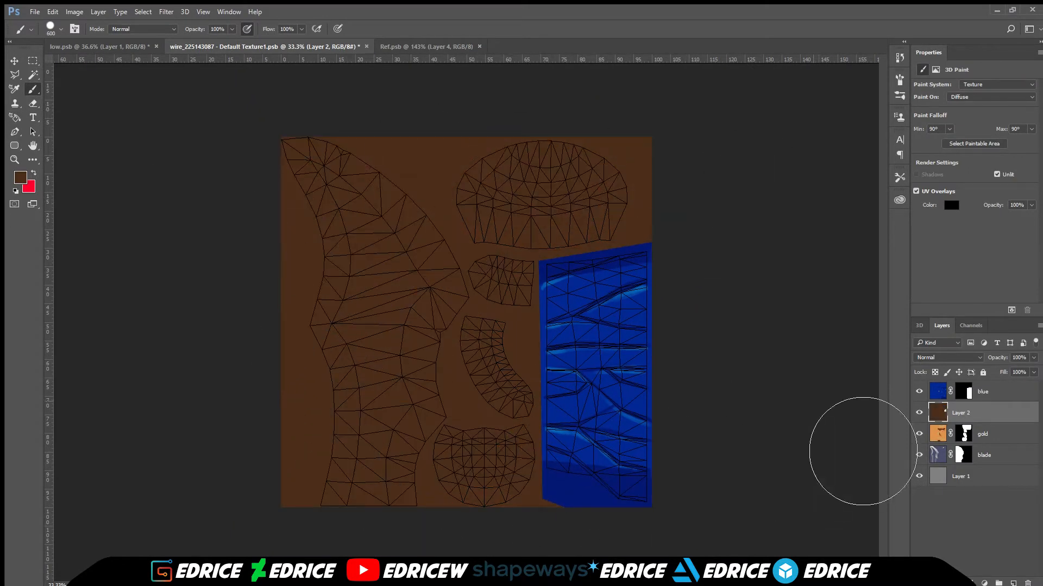
left_click(940, 386)
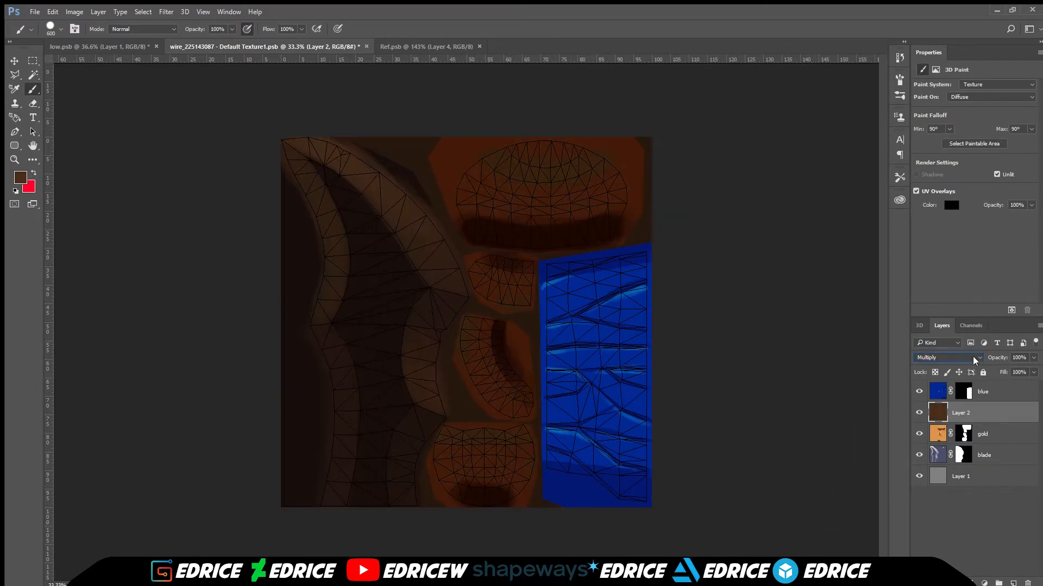
Step: Paint all the gold islands solid dark brown directly on the gold layer, save the texture, and view the sword model
left_click(485, 224)
mouse_move(510, 497)
left_mouse_down()
mouse_move(503, 329)
mouse_move(658, 265)
left_mouse_up()
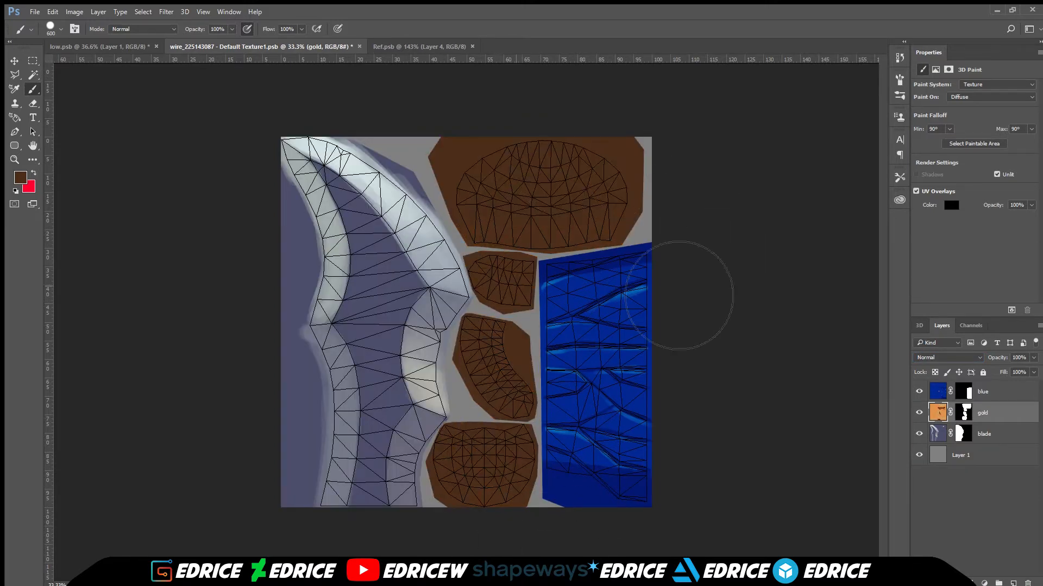
key("ctrl+s")
left_click(99, 47)
Step: Sample a lighter mid brown from the shaded side of the brass knob photo in Ref.psb
left_click(417, 48)
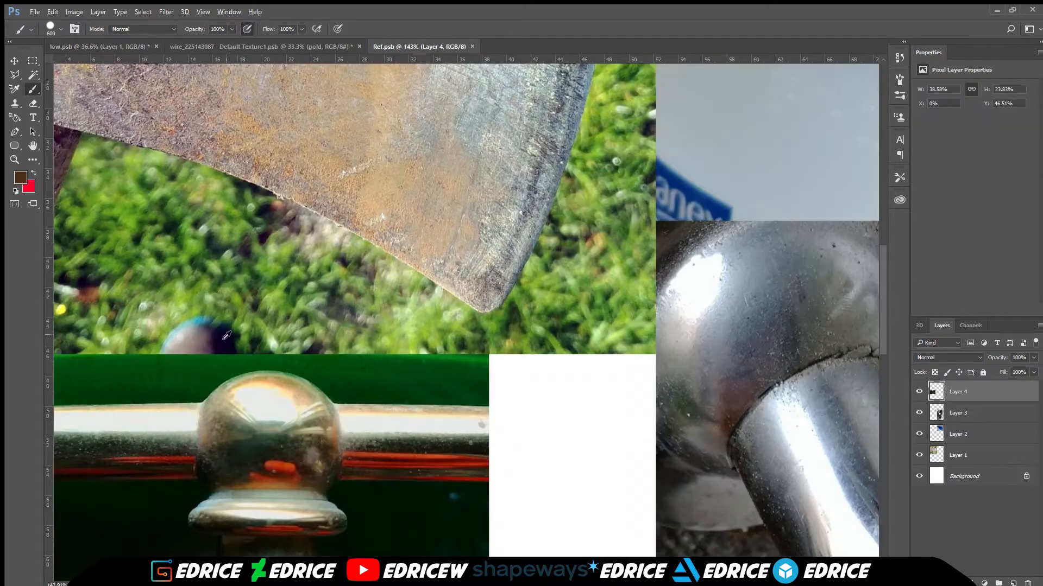
left_click(271, 383, "alt")
left_click_drag(272, 383, 269, 384)
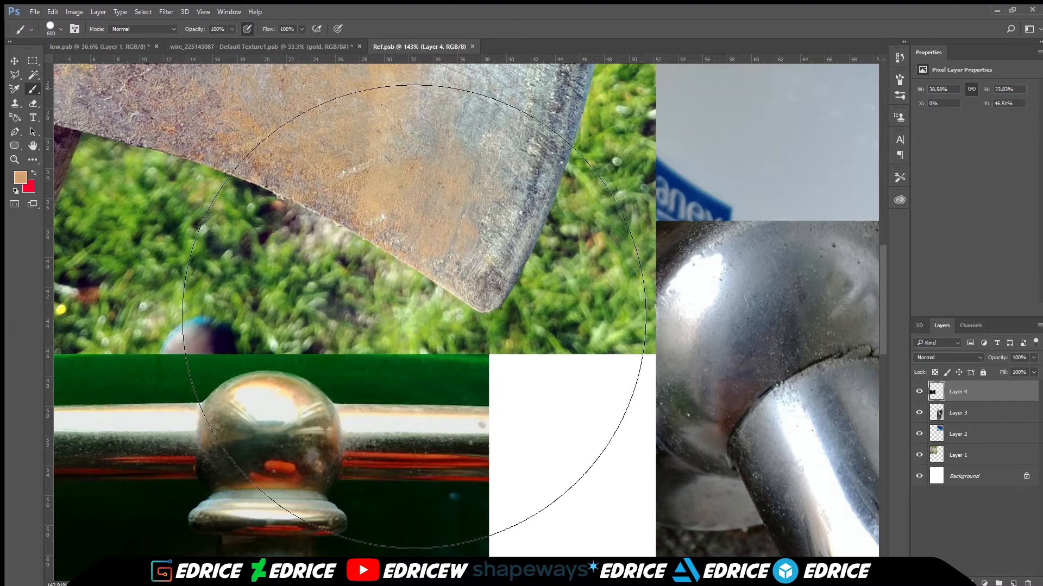
left_click(326, 431, "alt")
Step: Reduce the brush size and paint mid brown over the top and outer side of the guard on the low.psb model
key("ctrl+Tab")
key("bracketleft")
key("bracketleft")
key("bracketleft")
key("bracketleft")
key("bracketleft")
key("bracketleft")
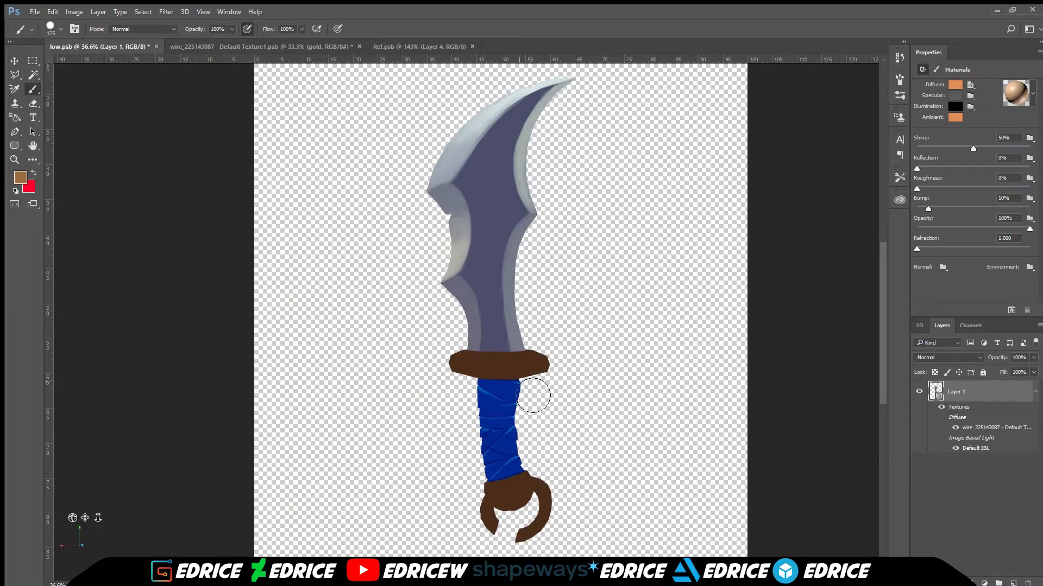
left_click_drag(516, 443, 534, 286)
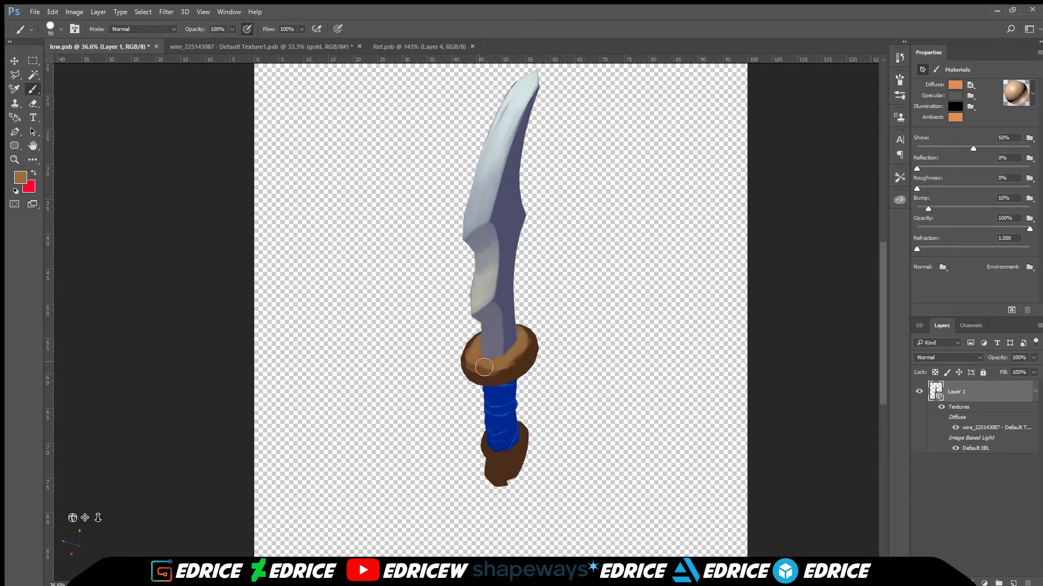
left_click_drag(72, 517, 69, 501)
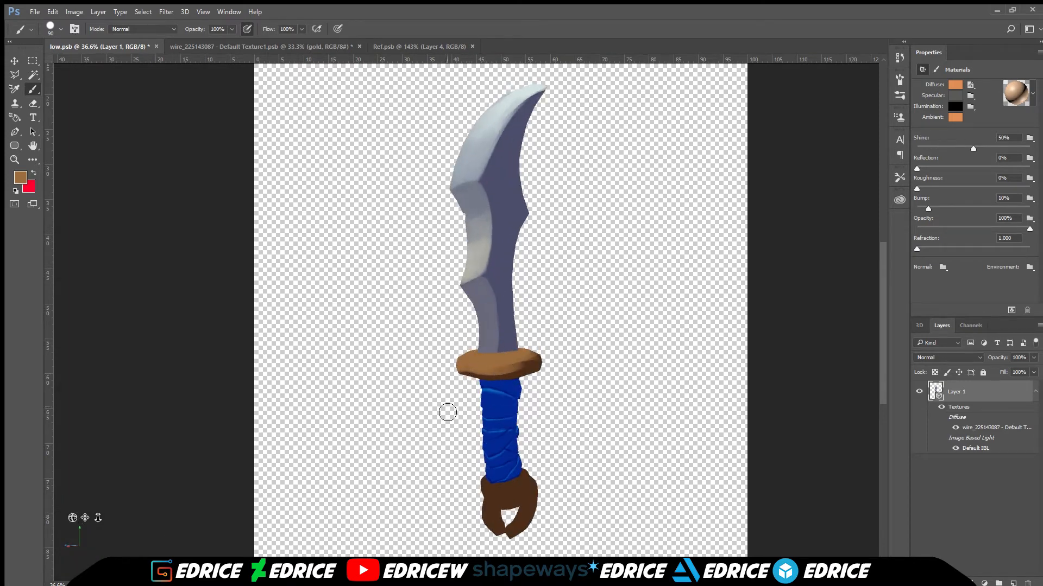
left_click_drag(448, 413, 556, 371)
Step: Paint the pommel collar and the outside of the claw ring mid brown with a size 90 brush
left_click_drag(92, 516, 135, 531)
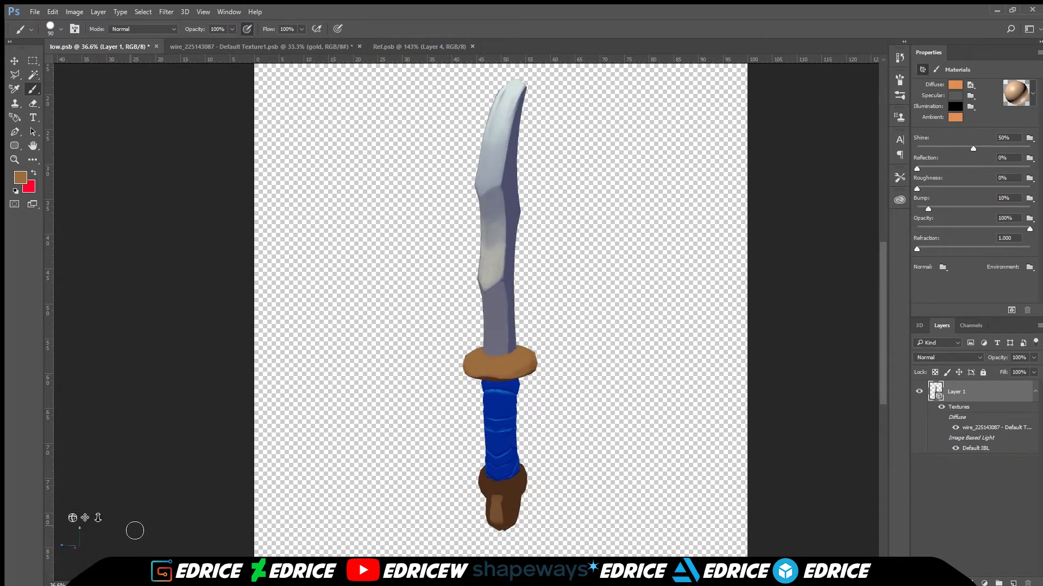
key("ctrl+alt+z")
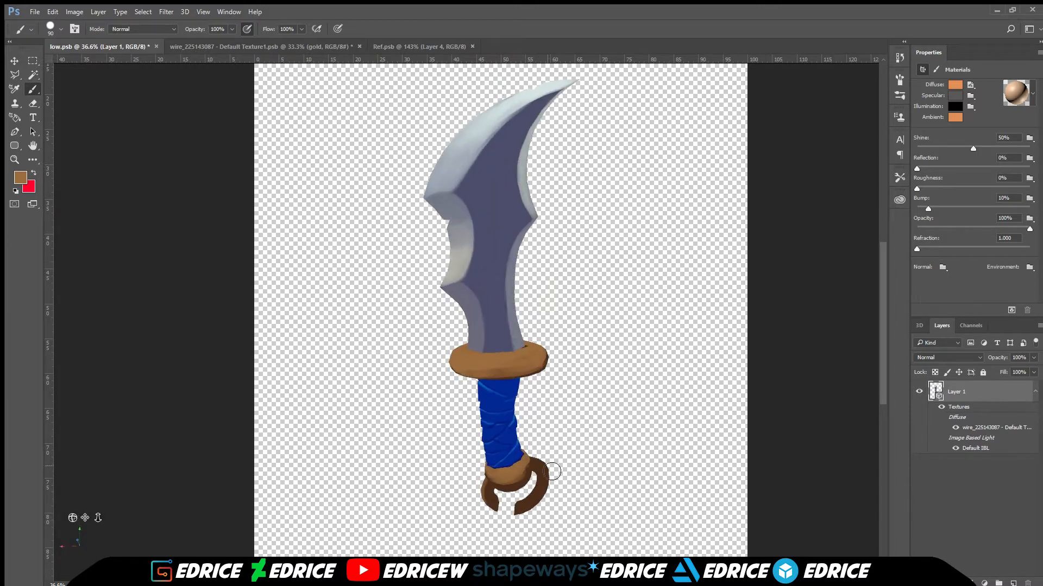
key("ctrl+alt+z")
key("ctrl+alt+z")
key("ctrl+alt+z")
Step: Extend the mid brown around the guard's rim and the rest of the pommel from several angles, using brush sizes 175 and 125
key("bracketright")
key("bracketright")
key("bracketright")
key("bracketright")
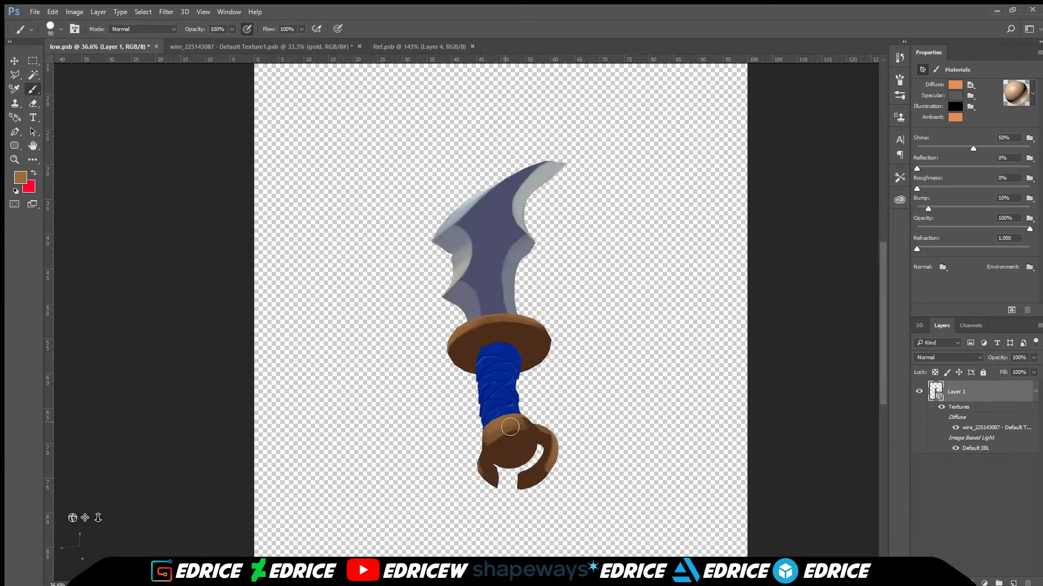
key("ctrl+shift+z")
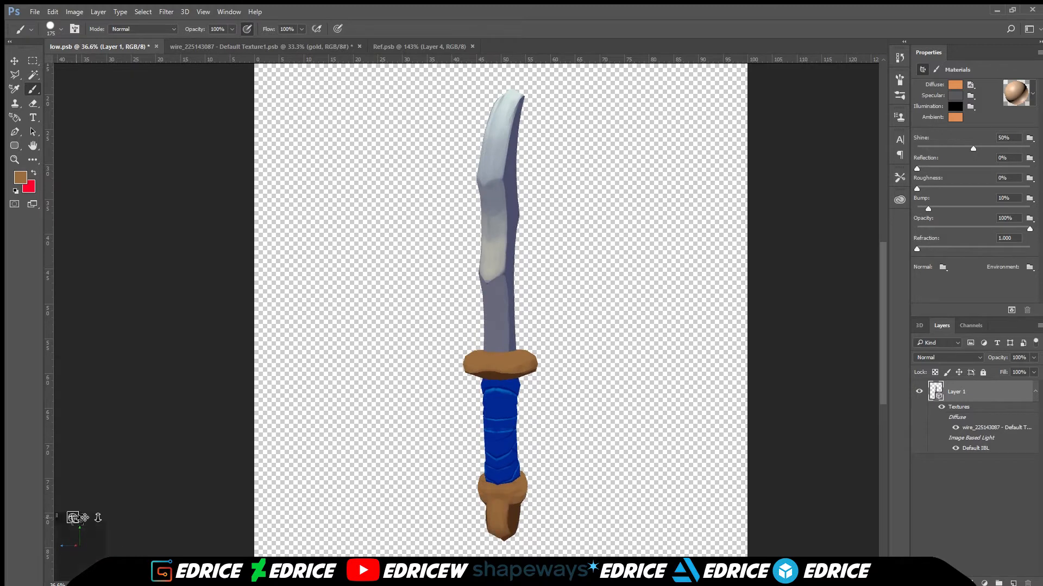
key("ctrl+alt+z")
key("ctrl+shift+z")
key("ctrl+alt+z")
key("bracketleft")
key("bracketleft")
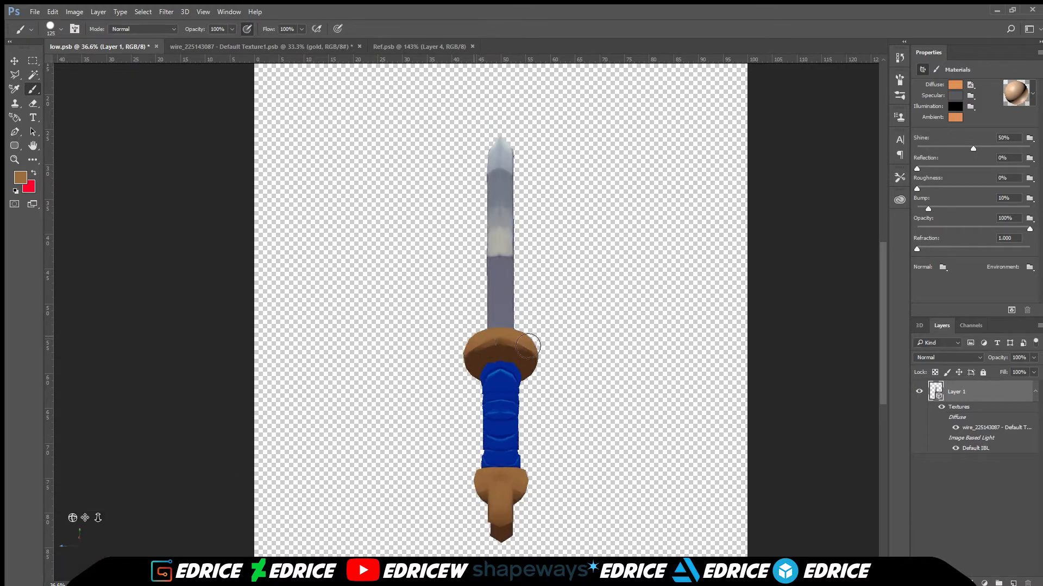
key("ctrl+alt+z")
key("ctrl+shift+z")
key("ctrl+shift+z")
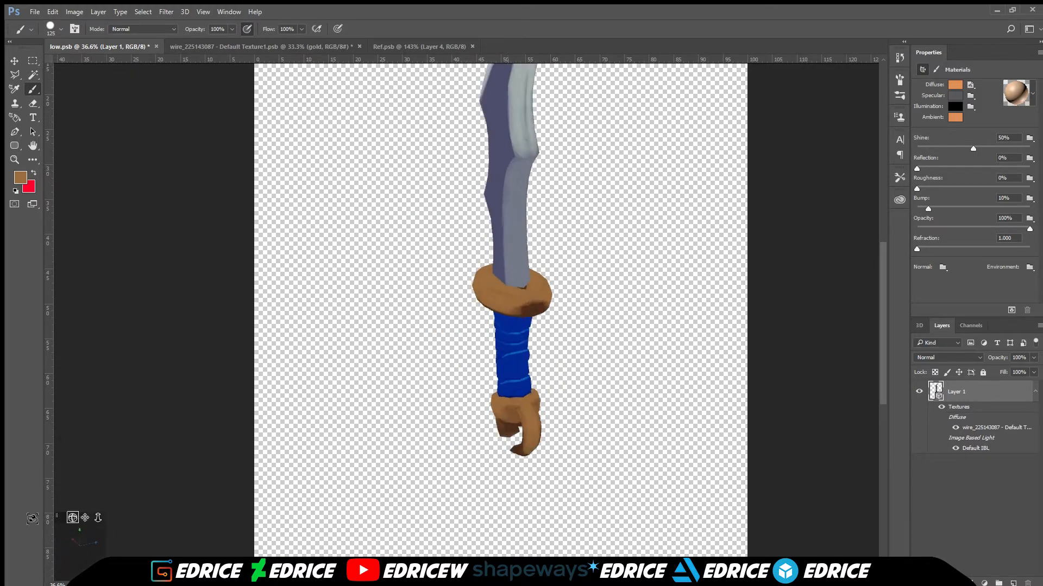
Step: Reopen the diffuse texture and extend the mid brown past the edges of the guard's UV island with a size 70 brush
key("ctrl+Tab")
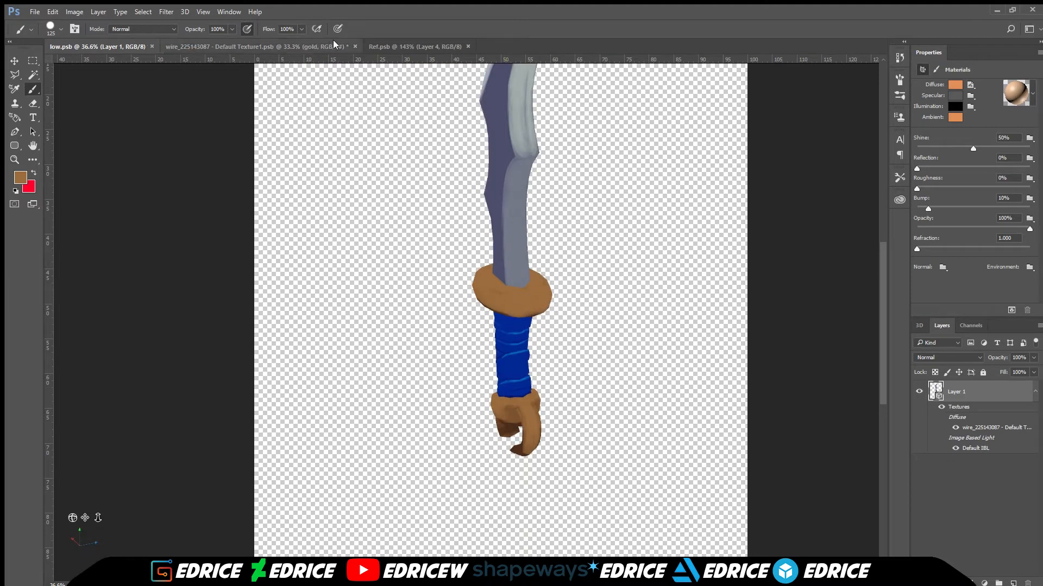
key("ctrl+w")
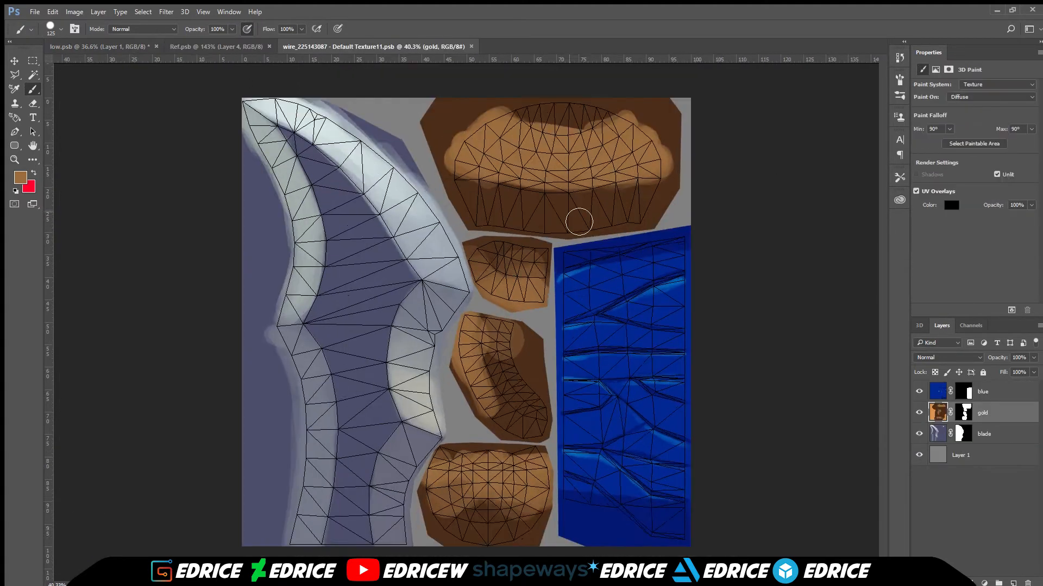
scroll(412, 273, "up", 3)
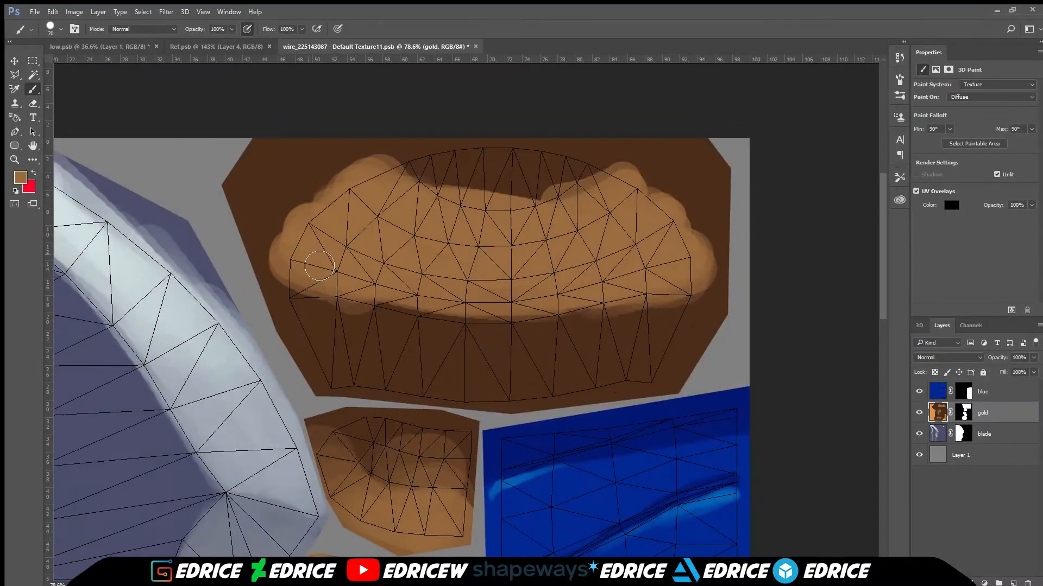
mouse_move(319, 266)
left_mouse_down()
mouse_move(367, 296)
mouse_move(464, 309)
mouse_move(625, 299)
mouse_move(665, 195)
left_mouse_up()
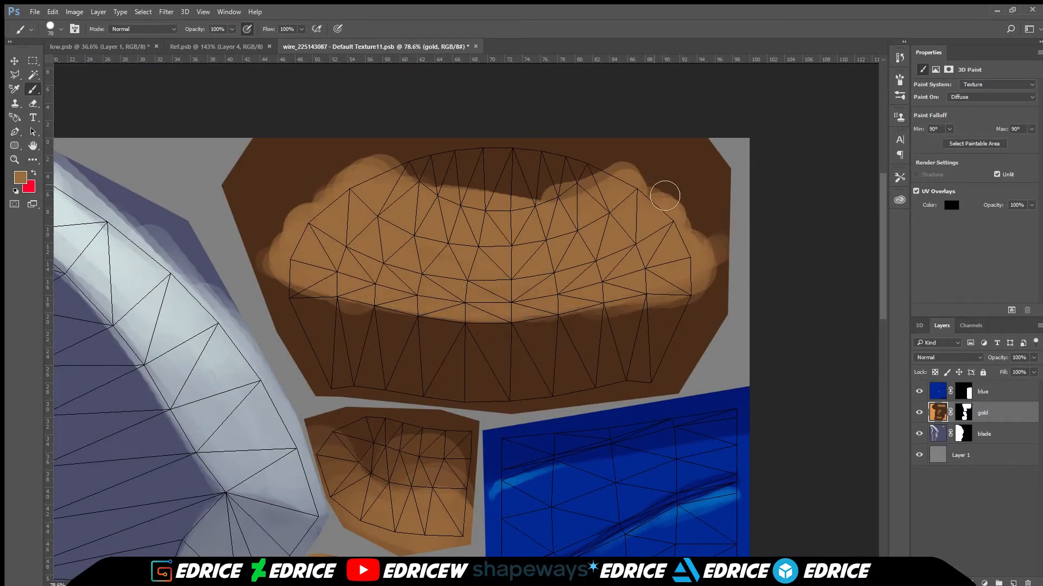
left_click_drag(402, 179, 342, 158)
left_click_drag(624, 144, 606, 214)
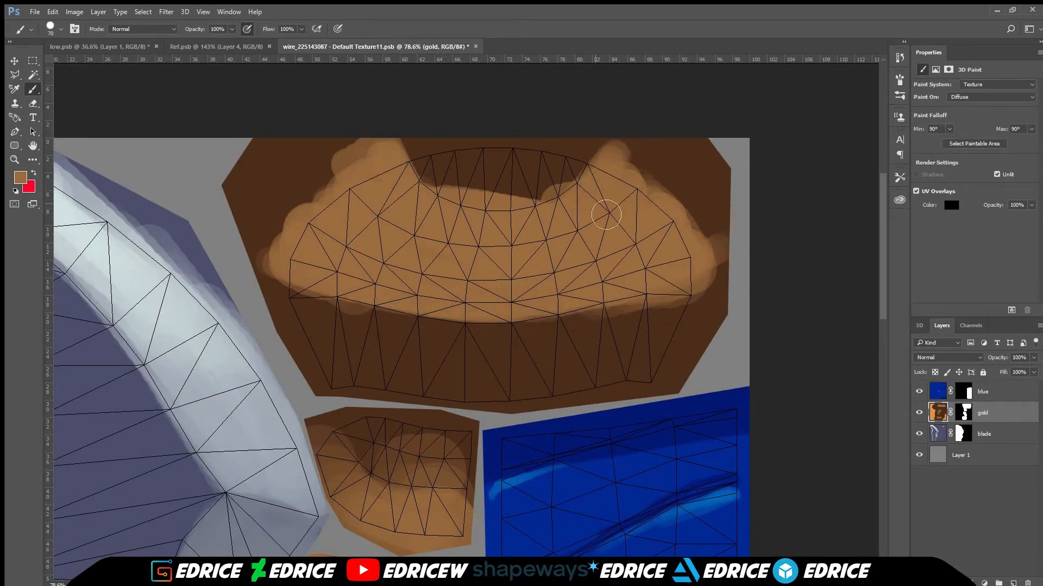
Step: Paint mid brown down the outer side of the claw ring's UV island with a size 50 brush
key("bracketleft")
key("bracketleft")
scroll(489, 250, "down", 5)
scroll(340, 293, "down", 3)
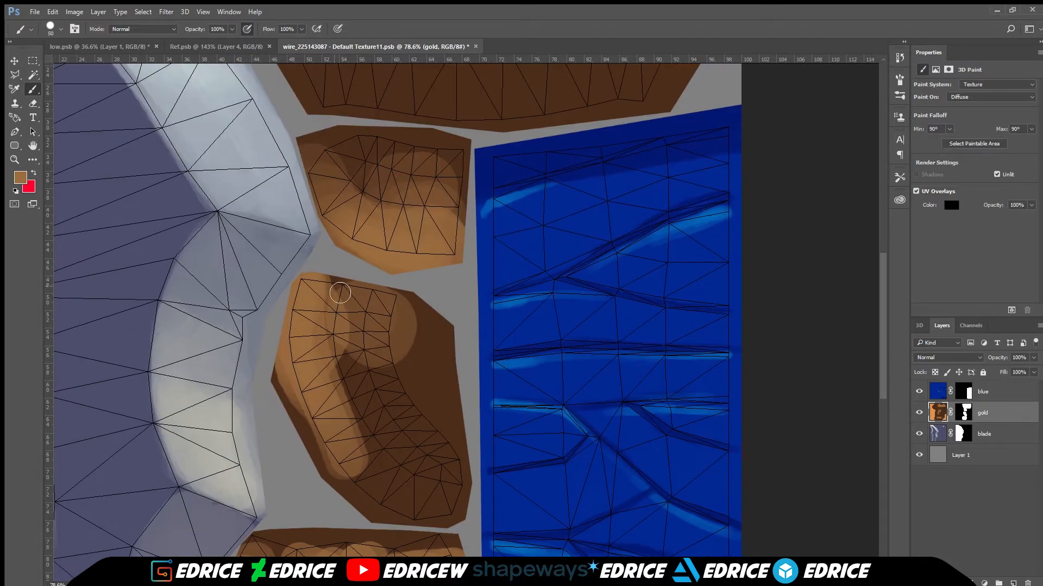
mouse_move(340, 293)
left_mouse_down()
mouse_move(319, 343)
mouse_move(349, 422)
mouse_move(350, 402)
mouse_move(341, 395)
mouse_move(370, 492)
mouse_move(343, 502)
left_mouse_up()
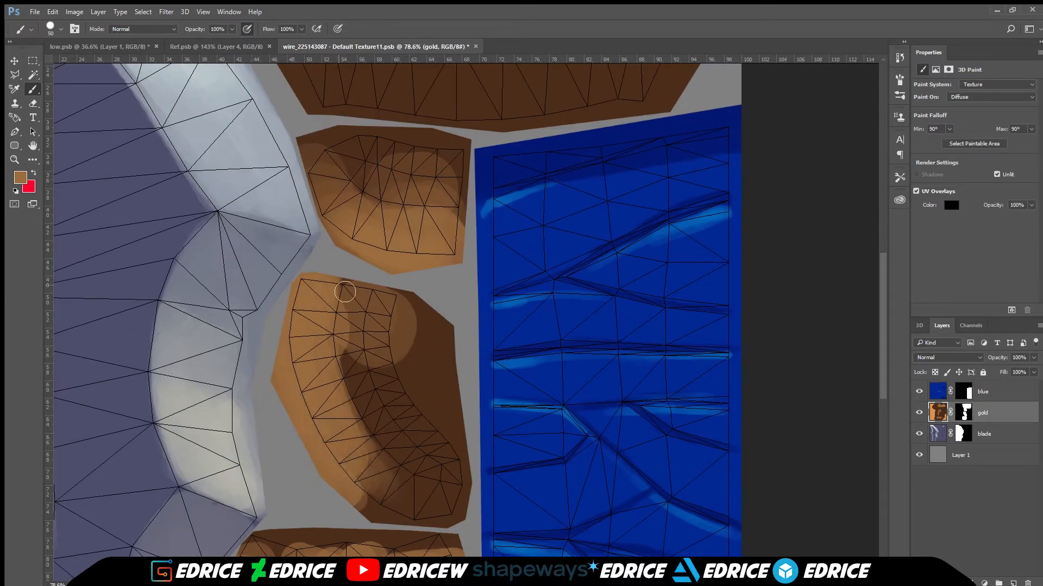
Step: Sample the darker brown and blend it through the middle of the claw ring and collar islands with a size 40 brush
key("bracketleft")
left_click(353, 304, "alt")
mouse_move(345, 296)
left_mouse_down()
mouse_move(409, 461)
mouse_move(364, 394)
mouse_move(395, 450)
left_mouse_up()
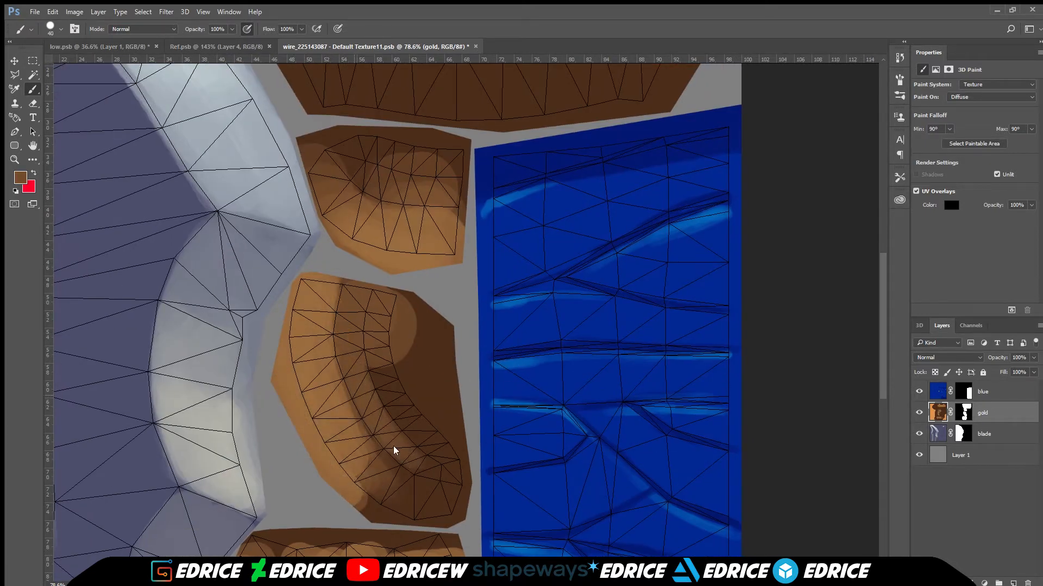
mouse_move(368, 160)
left_mouse_down()
mouse_move(411, 195)
mouse_move(445, 193)
mouse_move(438, 180)
mouse_move(464, 199)
left_mouse_up()
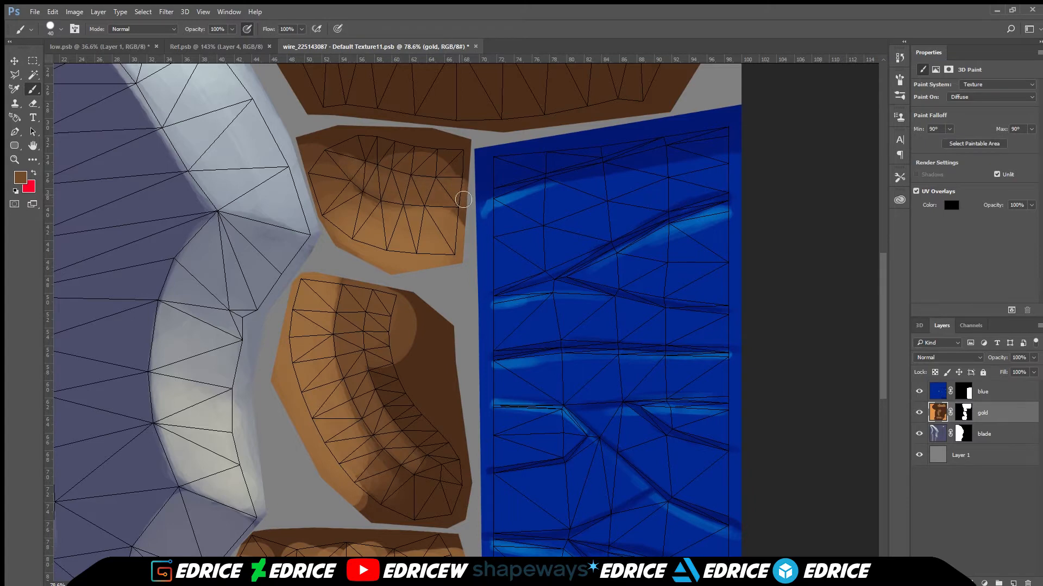
Step: On the low.psb model, paint lighter brown highlights around the guard's upper rim with a size 30 brush and soften them with mid brown
left_click(98, 47)
mouse_move(77, 517)
left_mouse_down()
mouse_move(101, 558)
mouse_move(91, 476)
left_mouse_up()
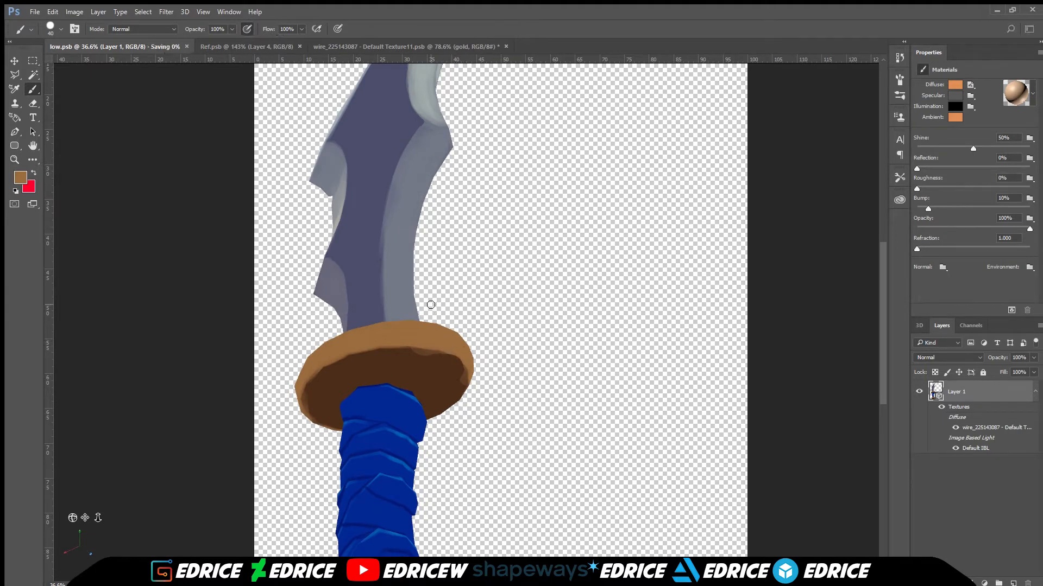
left_click_drag(76, 517, 198, 467)
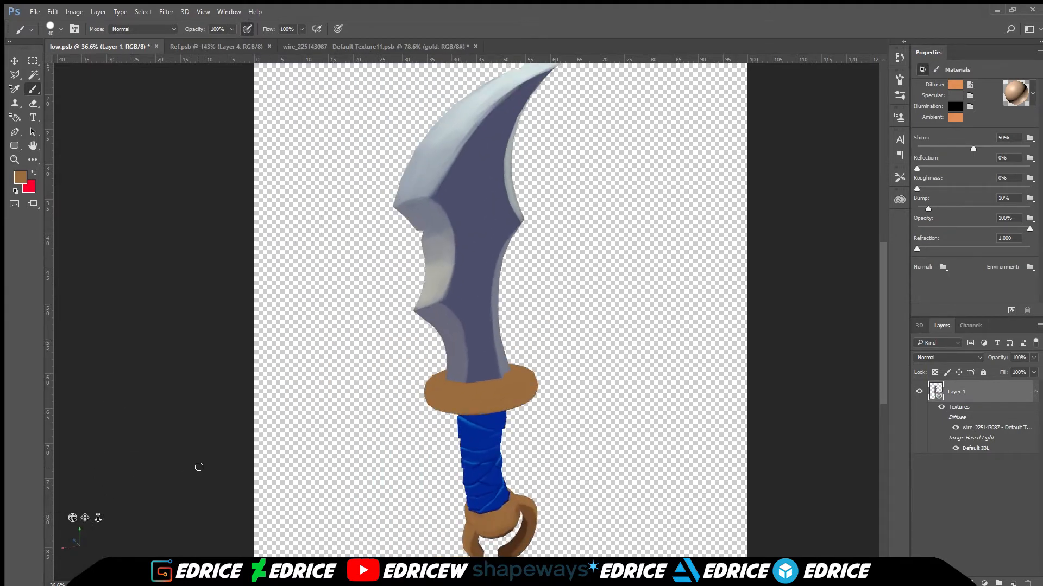
key("i")
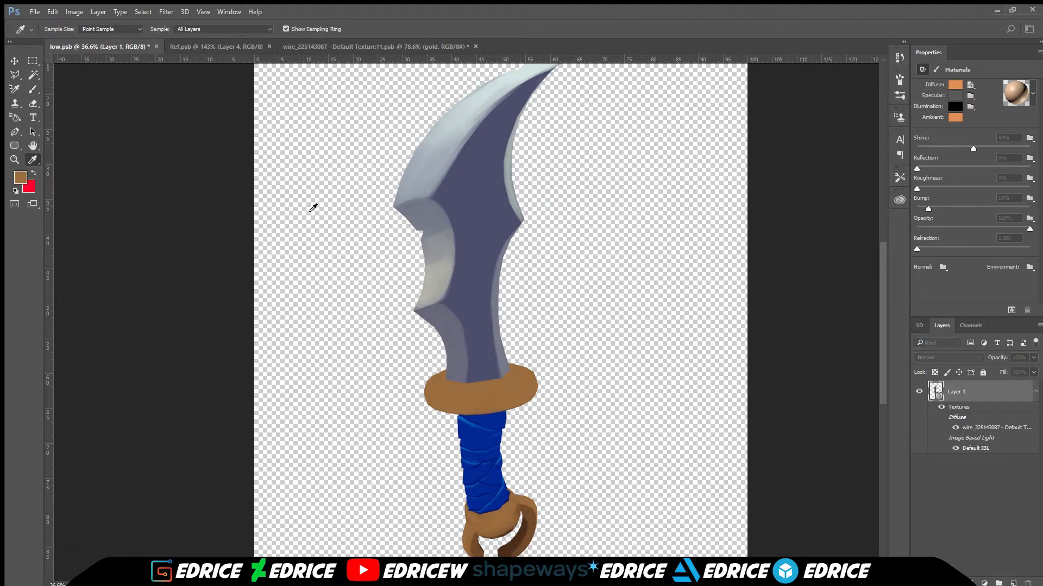
key("b")
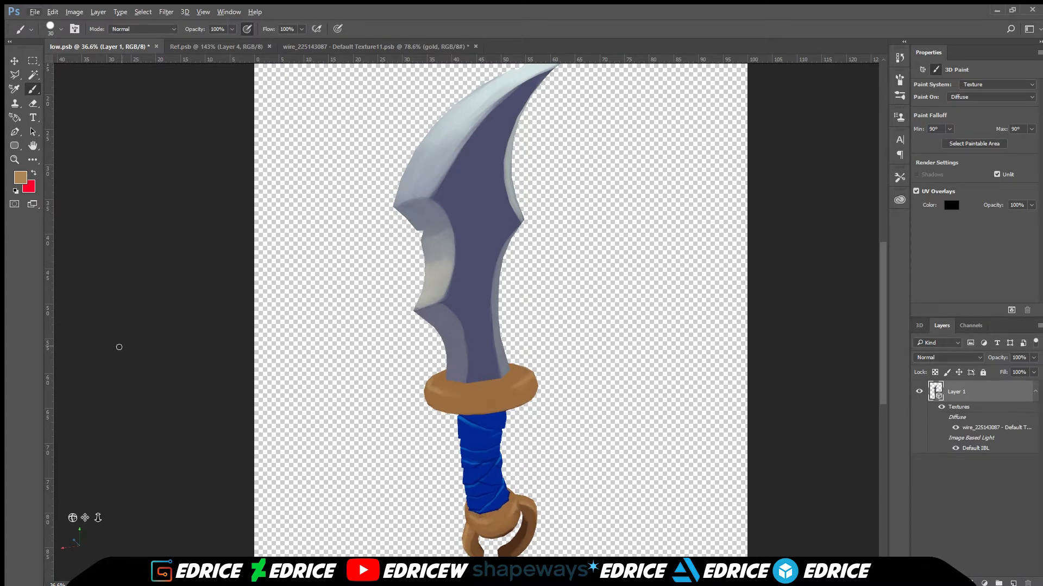
left_click_drag(72, 518, 77, 520)
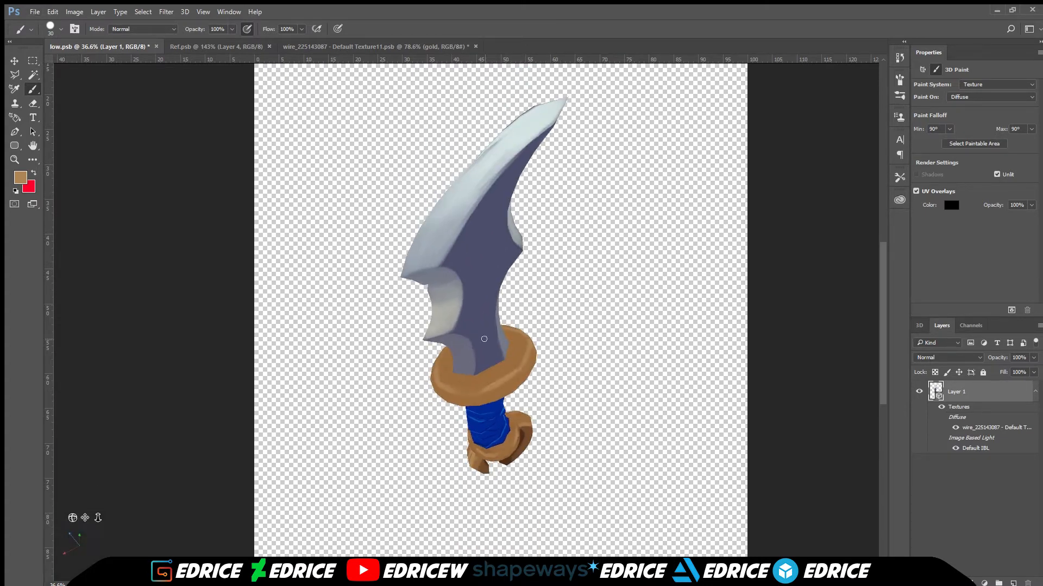
scroll(484, 339, "up", 5)
left_click_drag(557, 321, 565, 340)
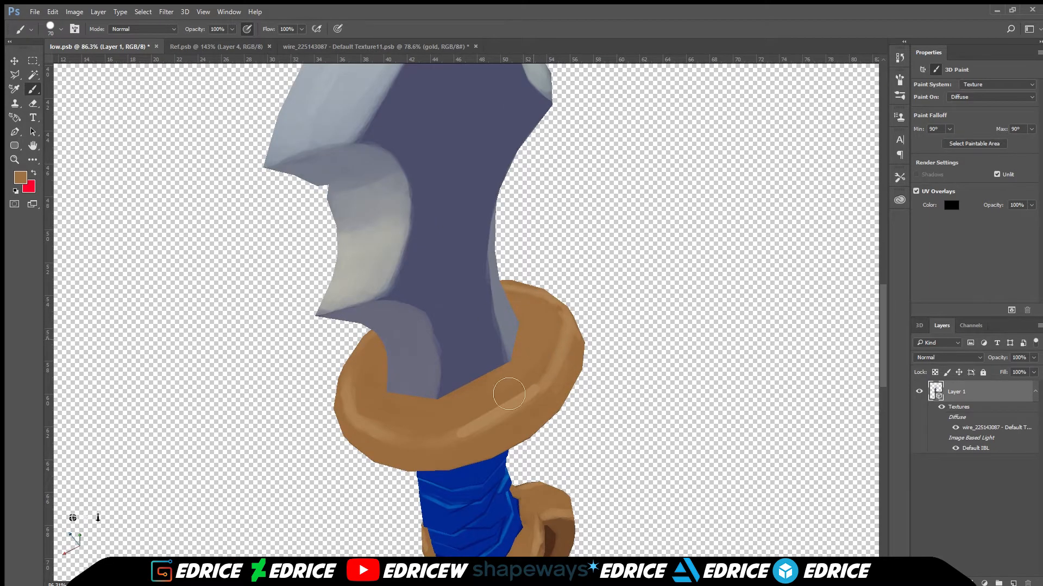
Step: Widen the light brown band over the guard's upper face in the texture with a size 60 brush and save it
key("bracketleft")
key("bracketleft")
key("bracketleft")
key("ctrl+shift+Tab")
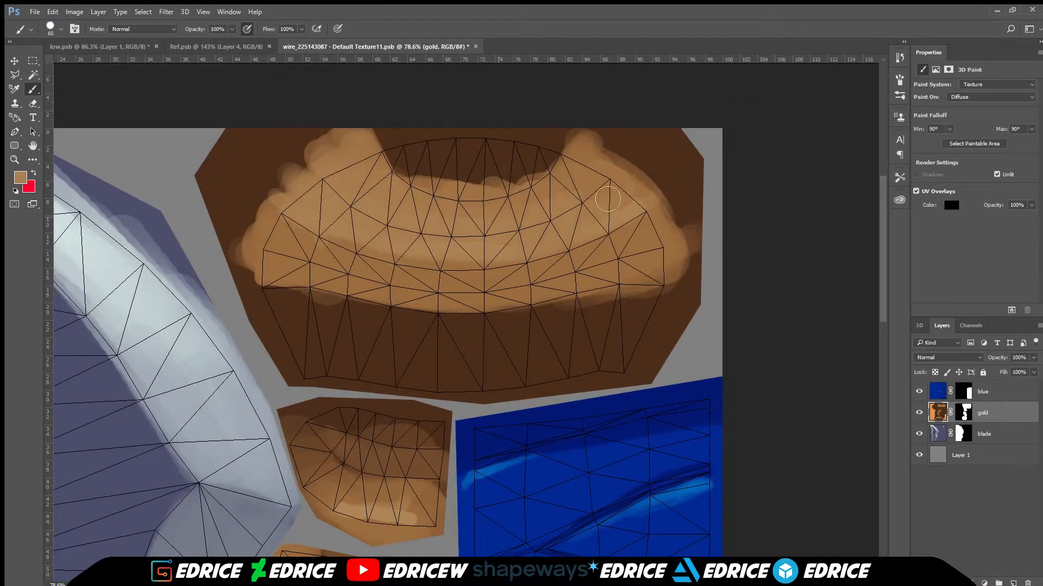
key("ctrl+s")
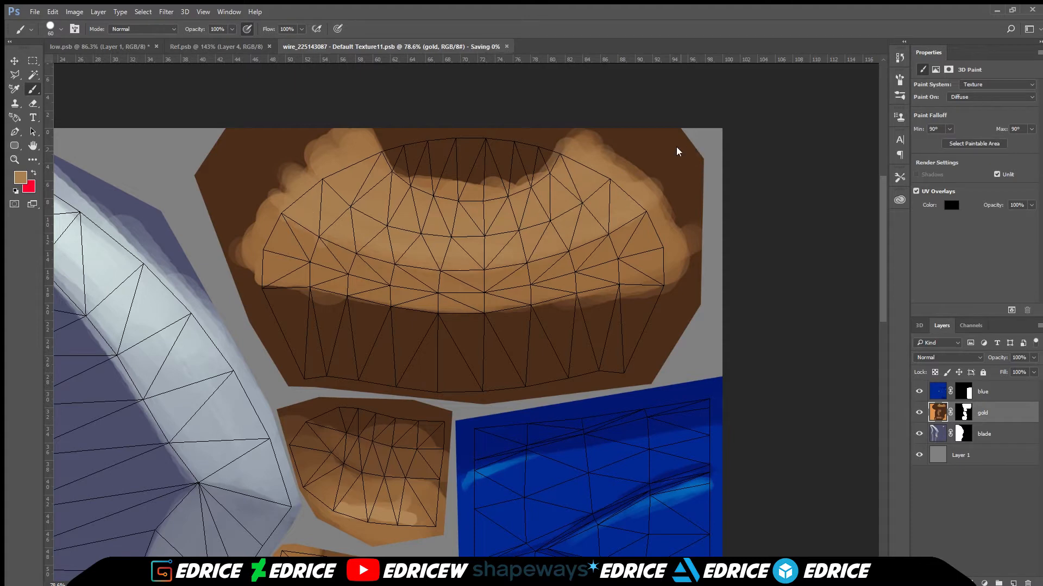
Step: Sample a pale cream from the brass knob photo in Ref.psb and paint thin highlights on the guard island with a size 20 brush
left_click(220, 47)
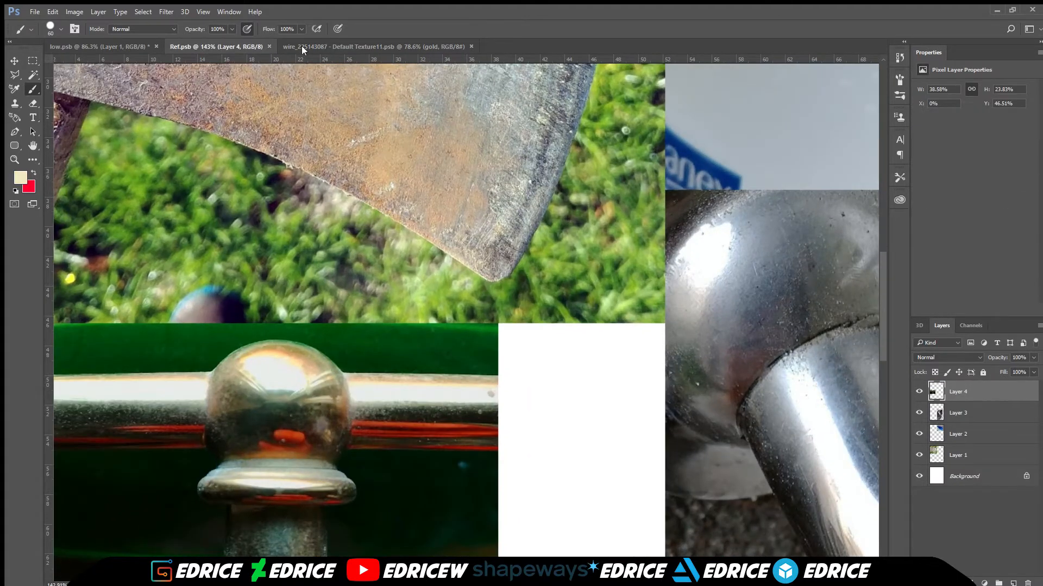
left_click(303, 47)
left_click_drag(350, 199, 383, 218)
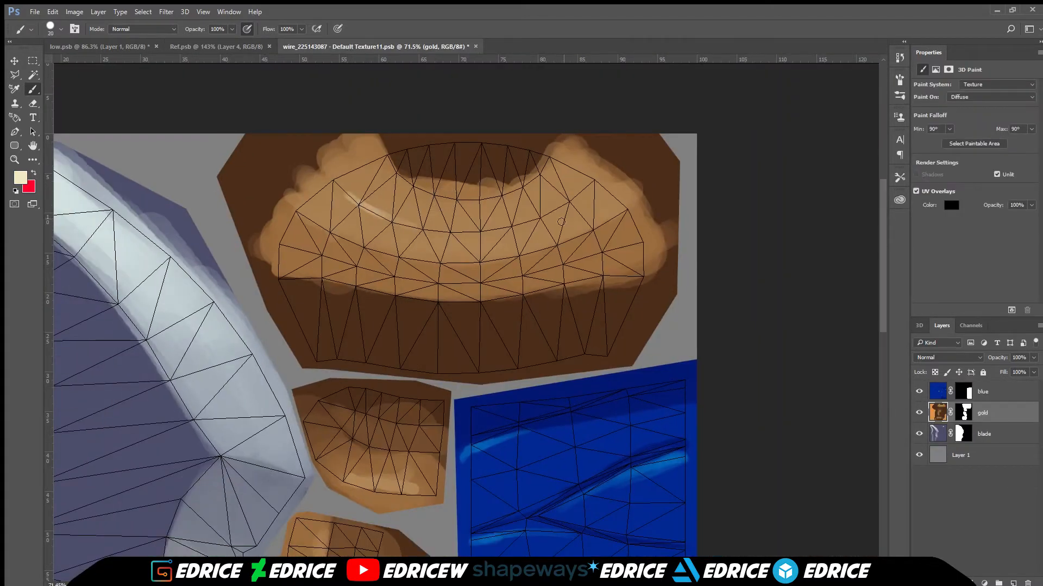
left_click_drag(521, 218, 581, 196)
Step: On the model, add a cream streak along the guard's front rim and cover the inner highlights with sampled light brown
key("ctrl+Tab")
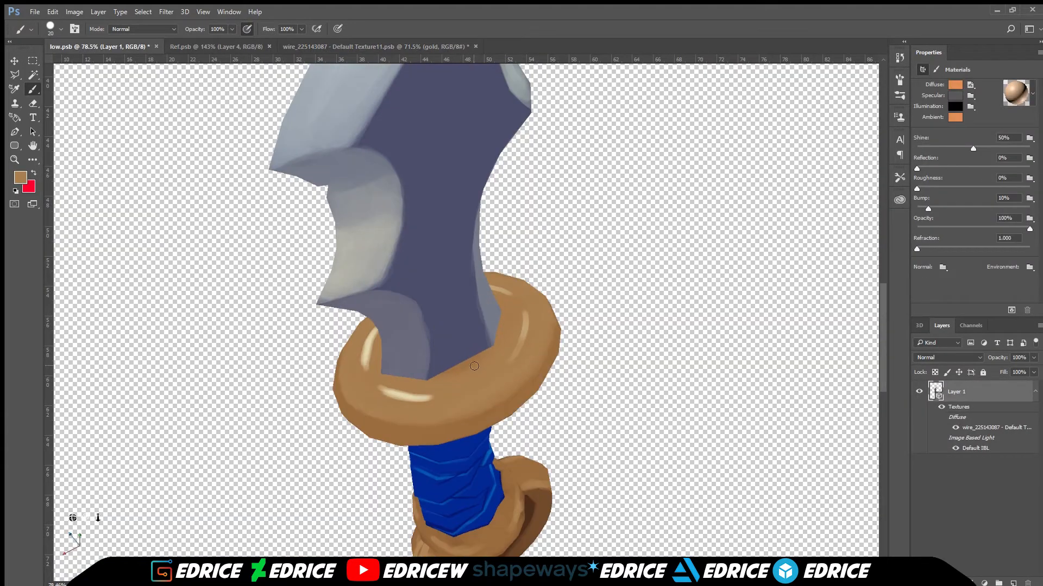
left_click_drag(418, 418, 377, 416)
key("bracketright")
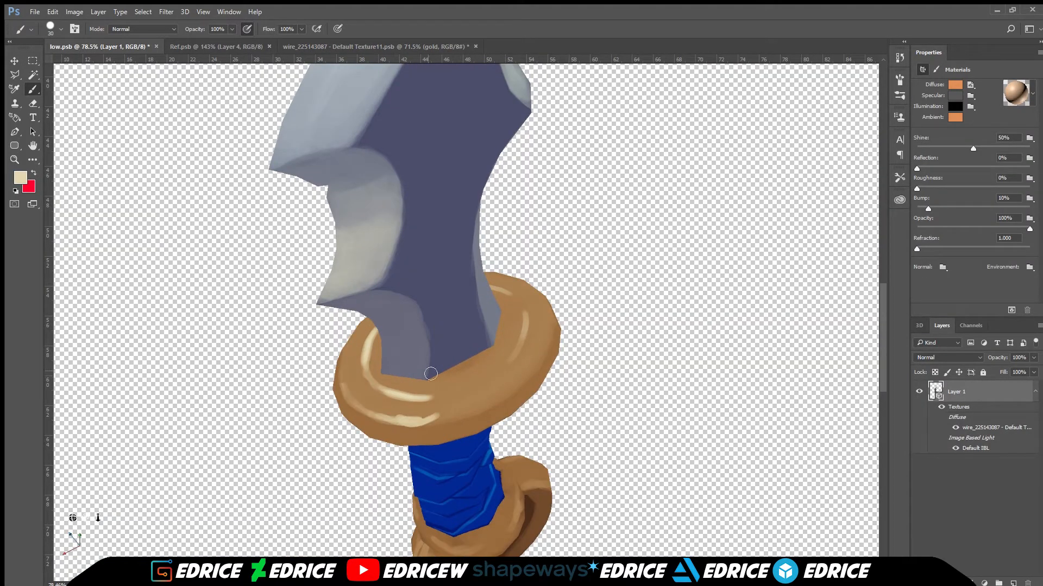
left_click(391, 402, "alt")
mouse_move(369, 381)
left_mouse_down()
mouse_move(375, 339)
mouse_move(402, 390)
left_mouse_up()
left_click_drag(524, 342, 518, 303)
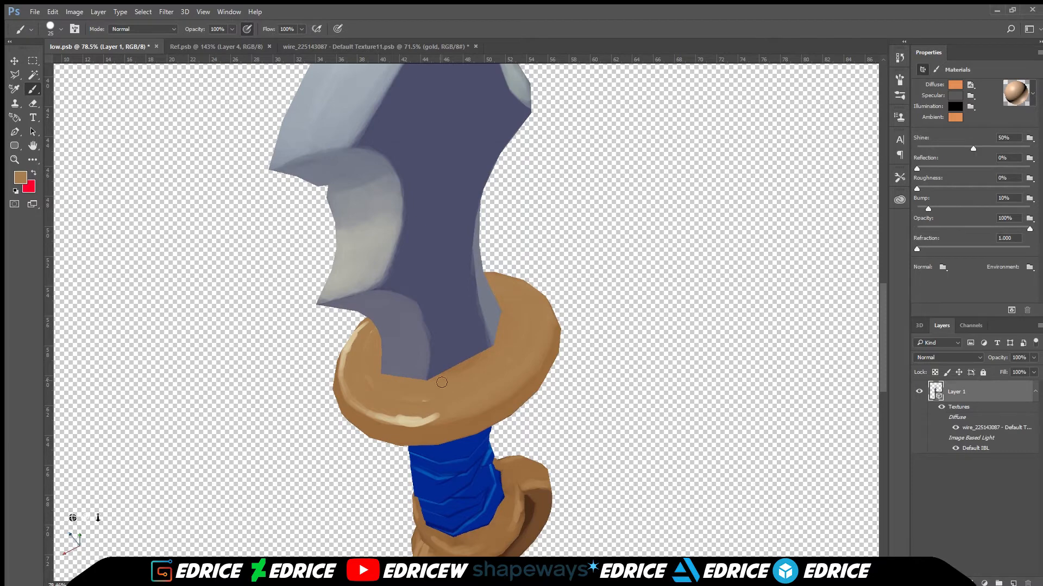
Step: Resample the cream and extend the highlight along the guard's front and side rim with a size 20 brush
key("bracketleft")
left_click(420, 421, "alt")
left_click_drag(418, 421, 481, 407)
left_click_drag(546, 343, 489, 399)
left_click_drag(377, 415, 341, 390)
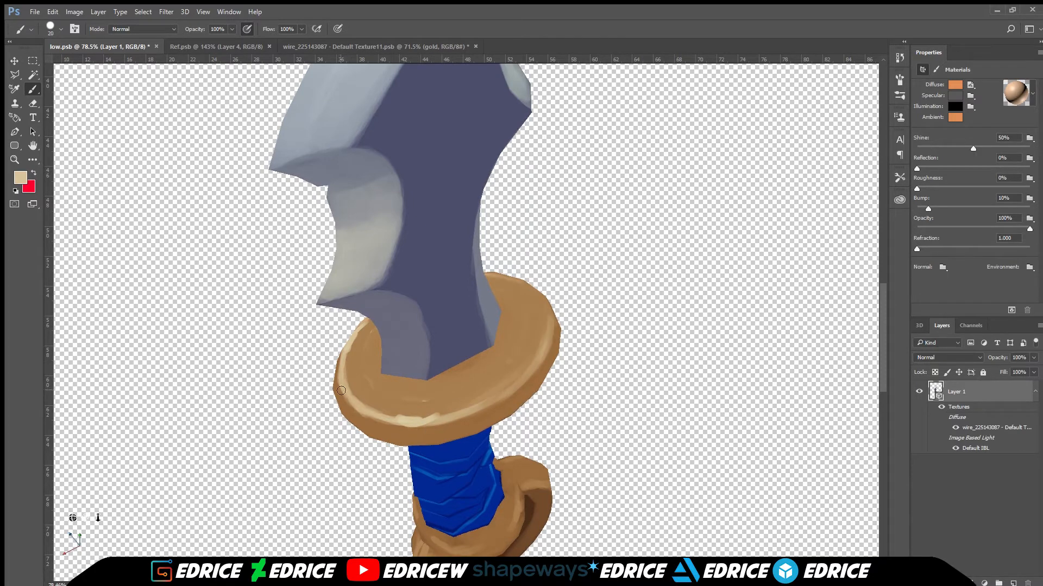
Step: Paint cream highlights on the pommel collar and the outside of the nearer claw
scroll(341, 391, "down", 1)
scroll(59, 484, "down", 4)
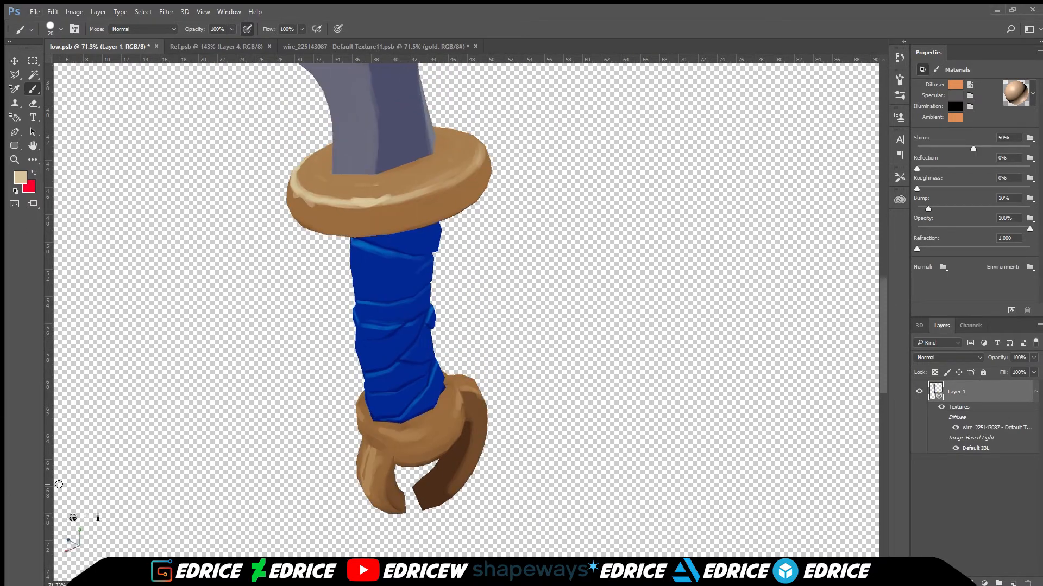
mouse_move(359, 426)
left_mouse_down()
mouse_move(398, 434)
mouse_move(368, 461)
mouse_move(385, 492)
left_mouse_up()
mouse_move(381, 452)
left_mouse_down()
mouse_move(393, 493)
mouse_move(374, 487)
mouse_move(374, 454)
left_mouse_up()
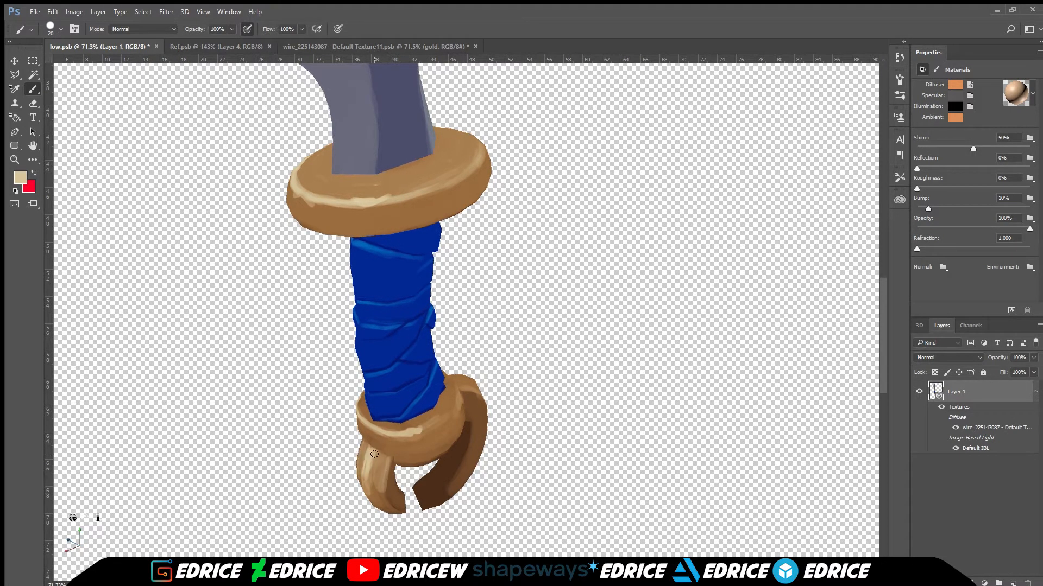
Step: Add cream highlights to the collar and claw on the other side of the pommel and save low.psb
left_click_drag(73, 519, 16, 528)
left_click_drag(473, 329, 492, 354)
mouse_move(419, 330)
left_mouse_down()
mouse_move(446, 329)
mouse_move(487, 369)
left_mouse_up()
left_click_drag(485, 331, 495, 370)
key("ctrl+s")
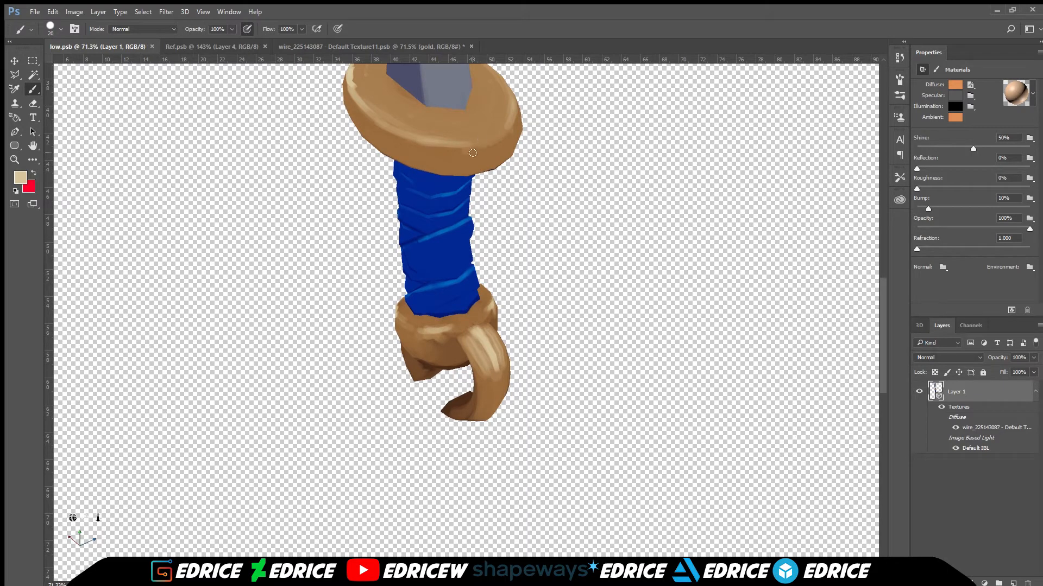
Step: Continue the cream rim highlight around the other side of the guard with a size 20 brush and save the model
left_click_drag(472, 153, 510, 129)
left_click_drag(369, 117, 427, 143)
left_click_drag(407, 142, 464, 146)
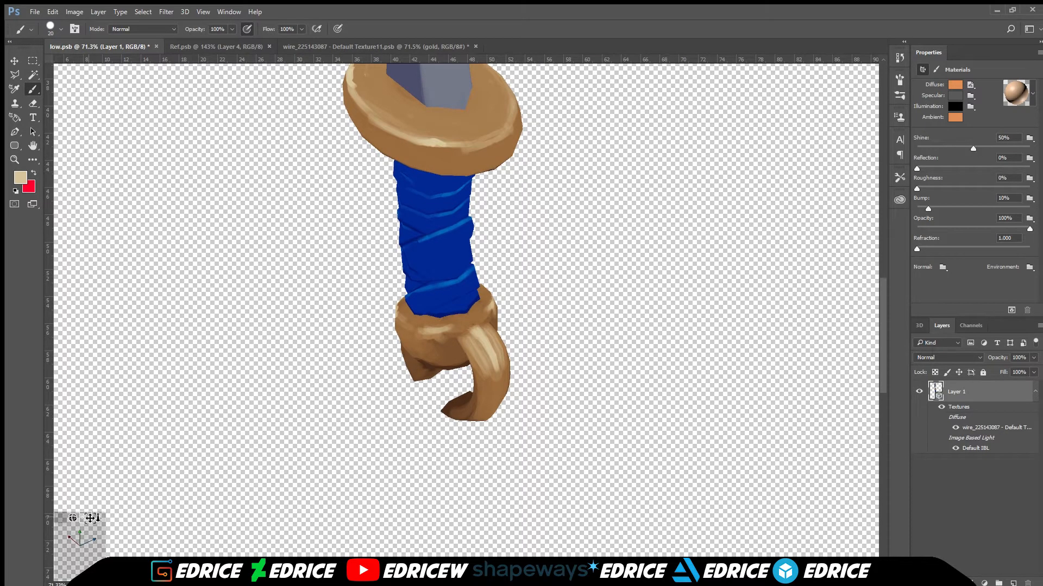
key("ctrl+s")
Step: Sample a grey-blue from the blade's bevel and make the blade layer active in the diffuse texture
mouse_move(85, 519)
left_mouse_down()
mouse_move(88, 535)
mouse_move(105, 500)
mouse_move(88, 207)
mouse_move(73, 520)
left_mouse_up()
left_click_drag(85, 518, 116, 491)
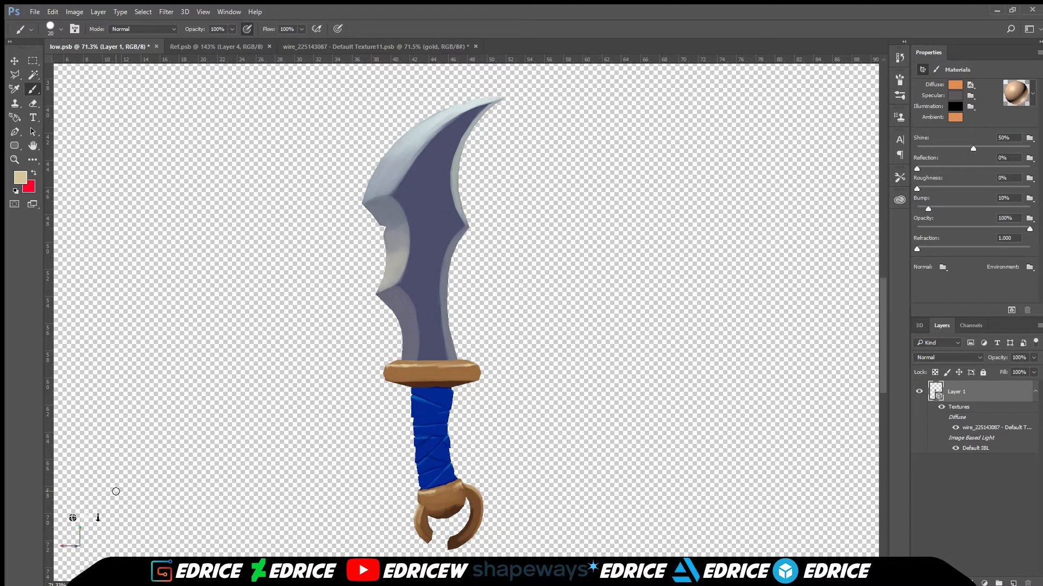
left_click_drag(455, 277, 740, 321)
left_click_drag(463, 328, 456, 456)
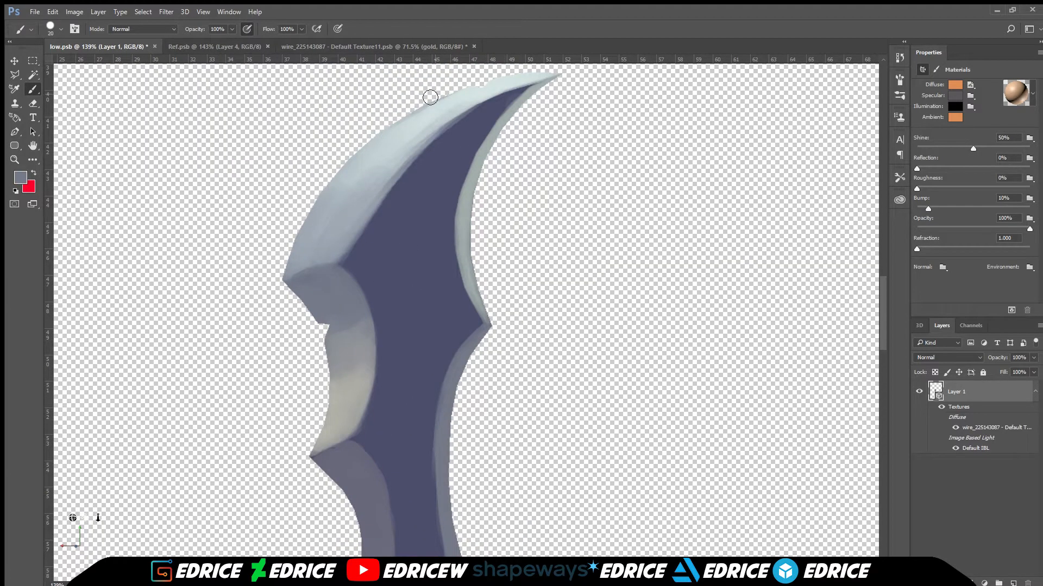
left_click(352, 48)
left_click(984, 432)
Step: Try to paint grey-blue down the upper part of the thin bevel on the blade's concave edge
scroll(353, 309, "down", 5)
left_click(99, 47)
left_click(449, 49)
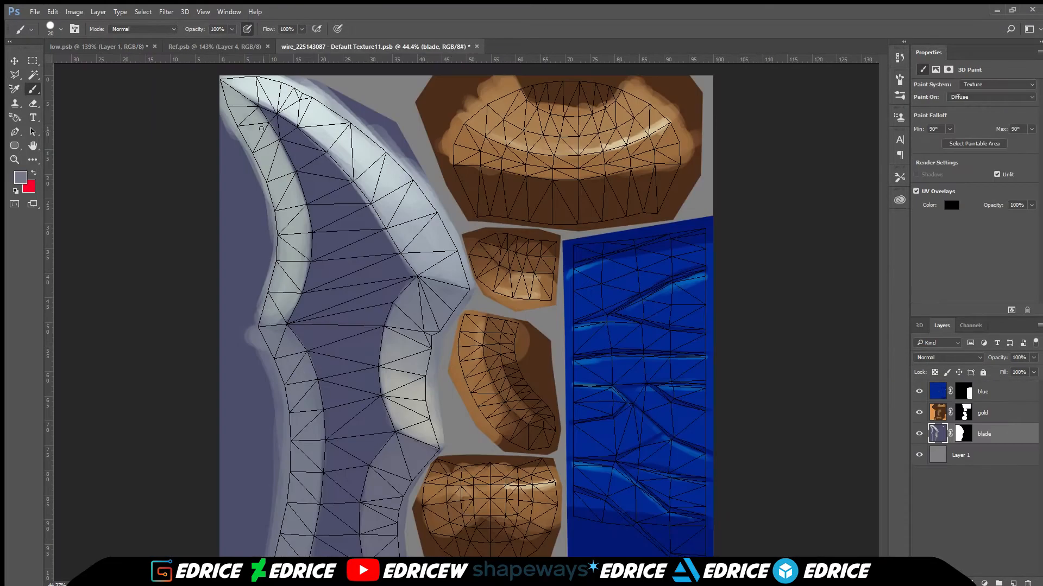
mouse_move(243, 106)
left_mouse_down()
mouse_move(302, 222)
mouse_move(285, 230)
mouse_move(228, 124)
mouse_move(270, 233)
mouse_move(284, 214)
left_mouse_up()
left_click(477, 46)
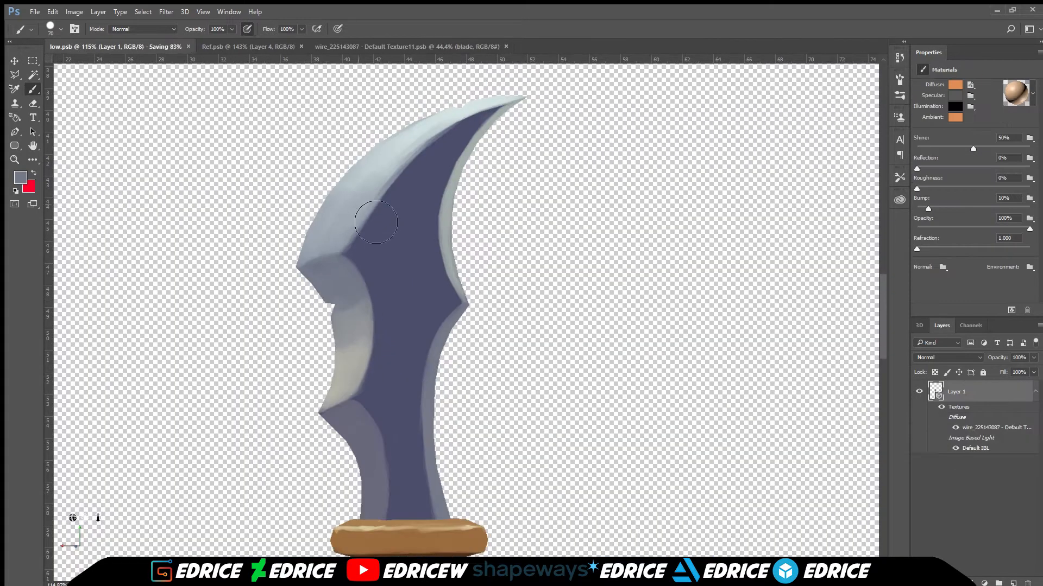
Step: Reopen the diffuse texture and paint grey-blue over the upper part of the blade's thin bevel on the blade layer, brush size 70
left_click(970, 85)
left_click(989, 93)
scroll(619, 268, "up", 1)
left_click(935, 433)
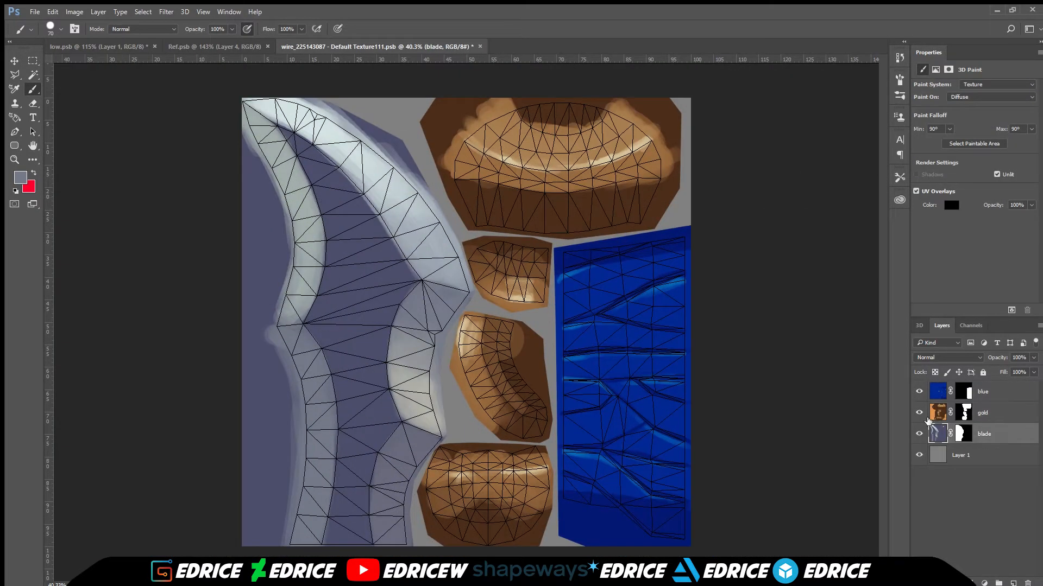
mouse_move(249, 117)
left_mouse_down()
mouse_move(305, 218)
mouse_move(304, 233)
mouse_move(247, 141)
mouse_move(279, 251)
left_mouse_up()
key("ctrl+Tab")
left_click(381, 47)
scroll(239, 94, "up", 8)
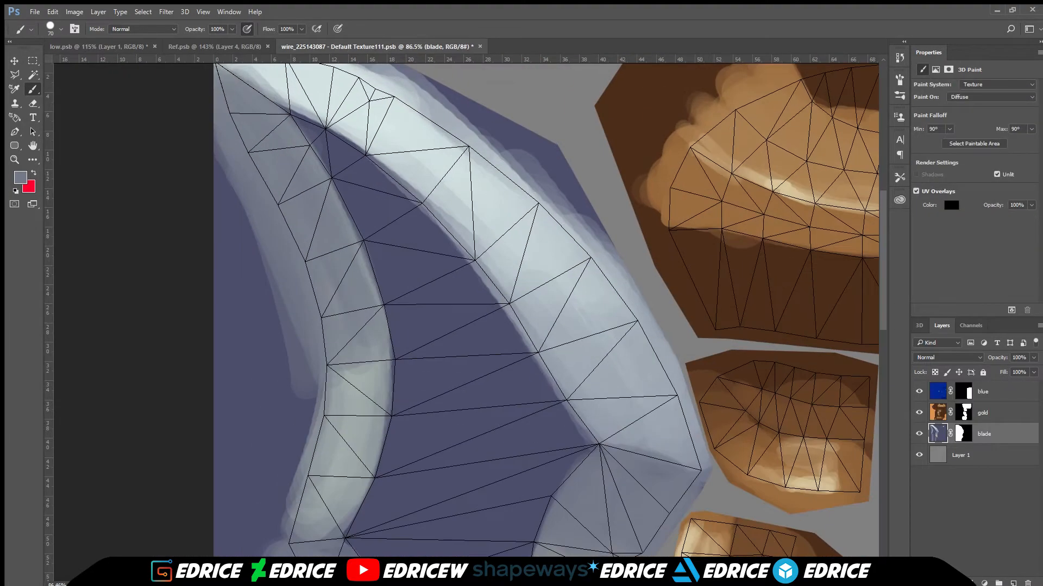
left_click_drag(270, 188, 282, 274)
Step: Sample the bevel's grey-blue and smooth the shading near the blade's tip with a smaller brush
left_click(275, 155, "alt")
key("bracketleft")
key("bracketleft")
key("bracketleft")
mouse_move(250, 141)
left_mouse_down()
mouse_move(429, 257)
mouse_move(435, 284)
mouse_move(530, 400)
left_mouse_up()
Step: Sample the bevel's greys, smooth the blade bevels and outer margin of the thin bevel with smaller brushes, and save the texture
left_click(387, 257, "alt")
left_click_drag(474, 336, 547, 433)
left_click_drag(543, 429, 529, 406)
mouse_move(408, 263)
left_mouse_down()
mouse_move(586, 496)
mouse_move(565, 381)
left_mouse_up()
left_click(331, 321, "alt")
mouse_move(307, 312)
left_mouse_down()
mouse_move(274, 462)
mouse_move(288, 379)
left_mouse_up()
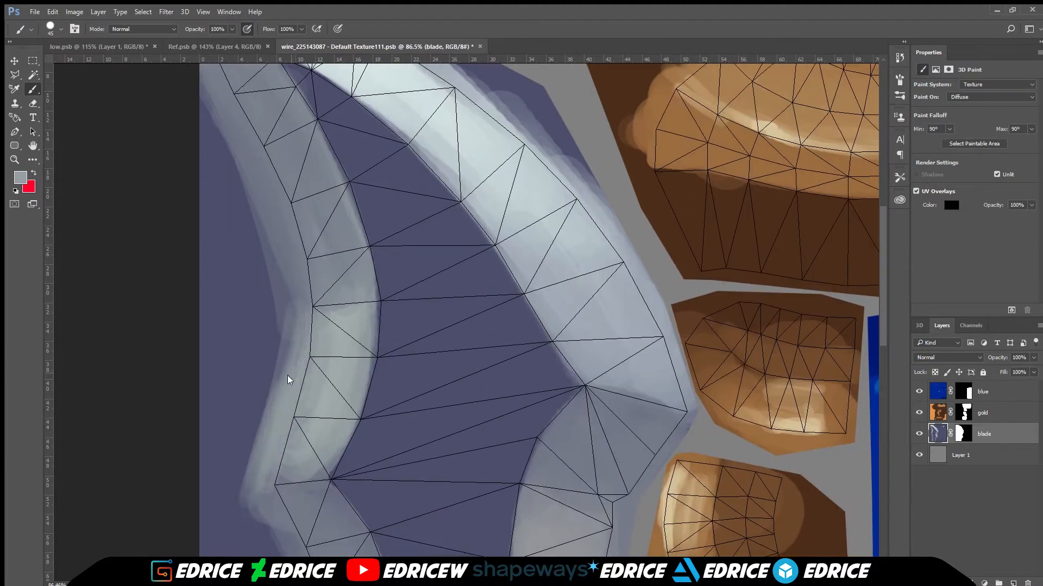
mouse_move(339, 450)
left_mouse_down()
mouse_move(321, 470)
mouse_move(282, 475)
mouse_move(250, 365)
left_mouse_up()
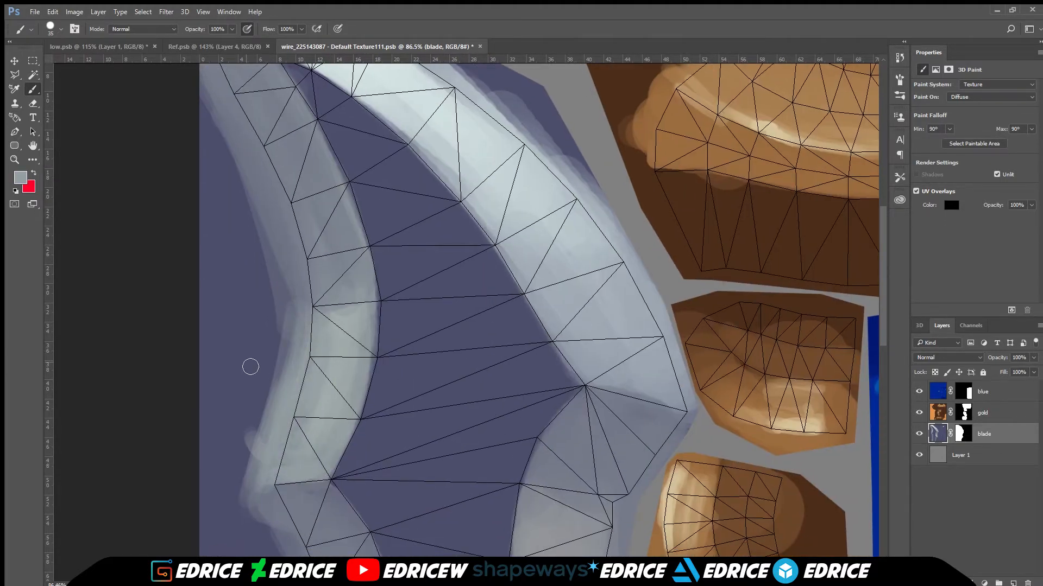
key("ctrl+0")
key("ctrl+s")
scroll(419, 391, "up", 2)
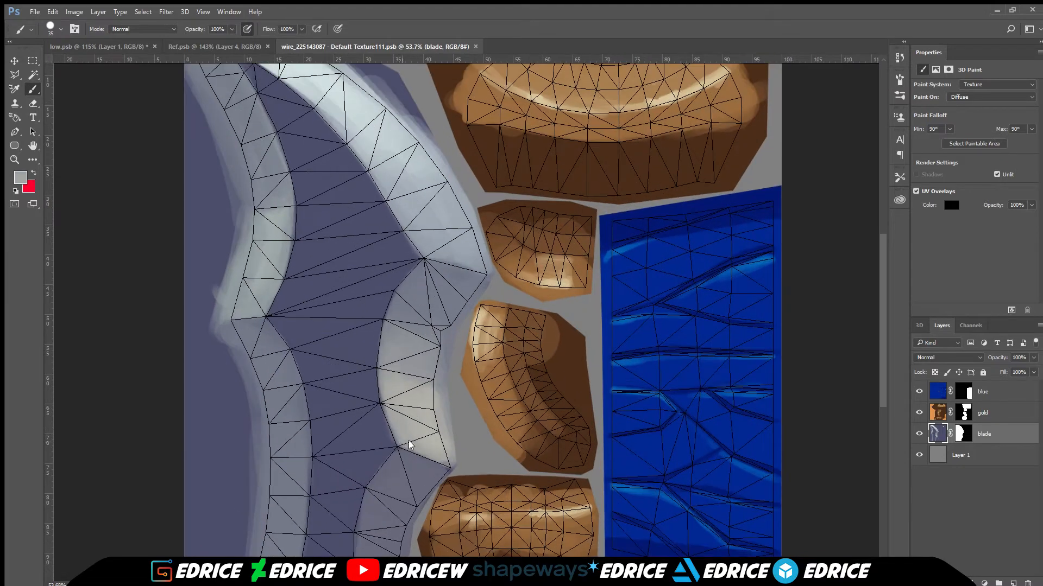
Step: Sample a muted grey from the rusty axe in the reference document and return to the diffuse texture
scroll(386, 363, "down", 5)
left_click(242, 46)
scroll(222, 68, "down", 4)
left_click_drag(223, 71, 286, 264)
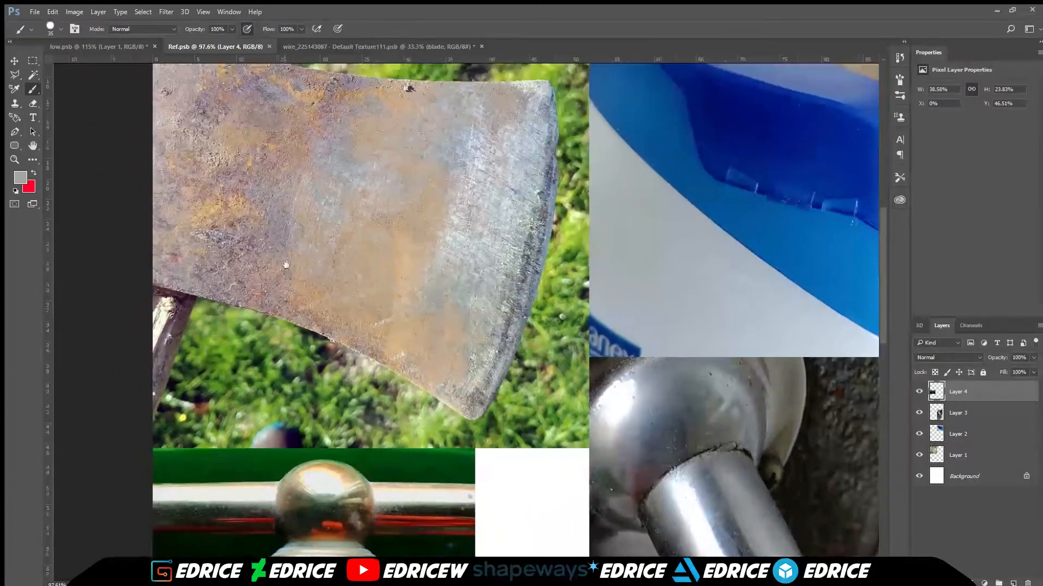
scroll(266, 223, "up", 2)
left_click(276, 230, "alt")
left_click(99, 47)
scroll(391, 405, "up", 4)
left_click(378, 46)
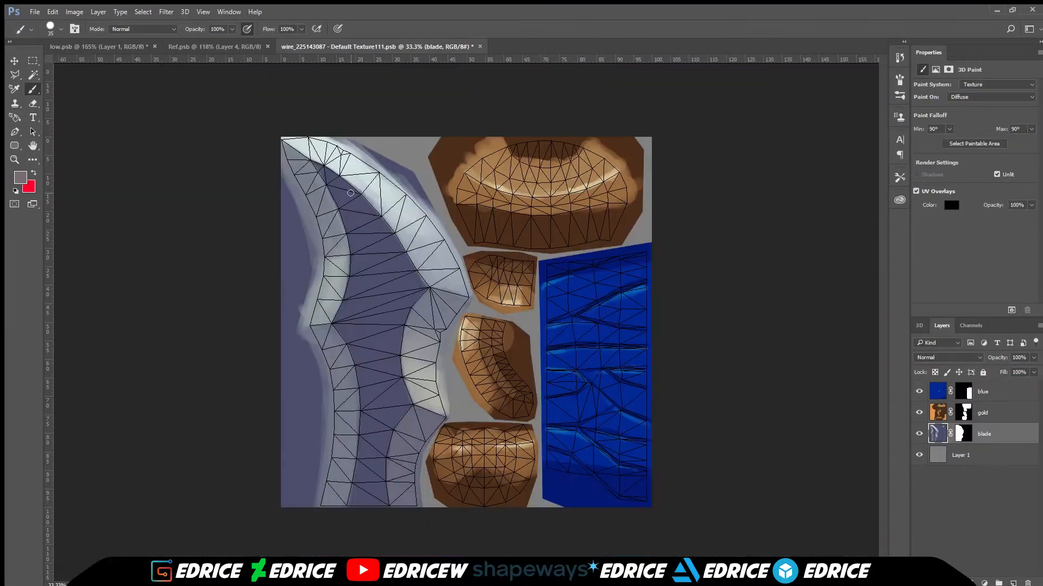
Step: Dab the reference grey on the lower part of the blade's flat face with a larger brush and sample the blended tone
key("bracketright")
key("bracketright")
key("bracketright")
key("bracketright")
key("bracketright")
mouse_move(375, 470)
left_mouse_down()
mouse_move(384, 514)
mouse_move(380, 476)
left_mouse_up()
left_click(372, 465, "alt")
Step: Adjust the foreground to a muted purple-grey, shade the blade's flat face at brush size 70, and hide the UV overlays
left_click(20, 176)
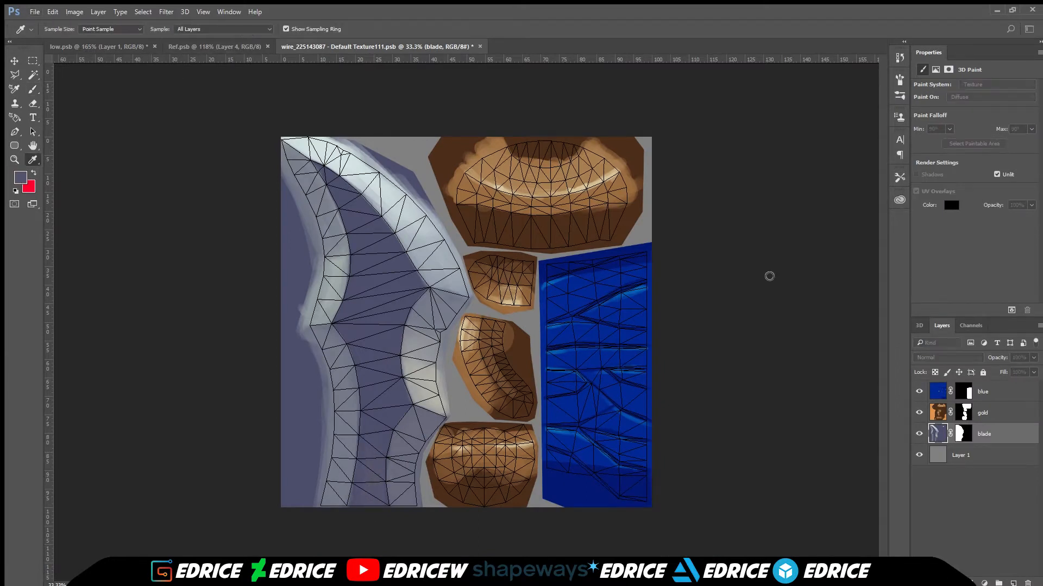
left_click(703, 305)
left_click(885, 208)
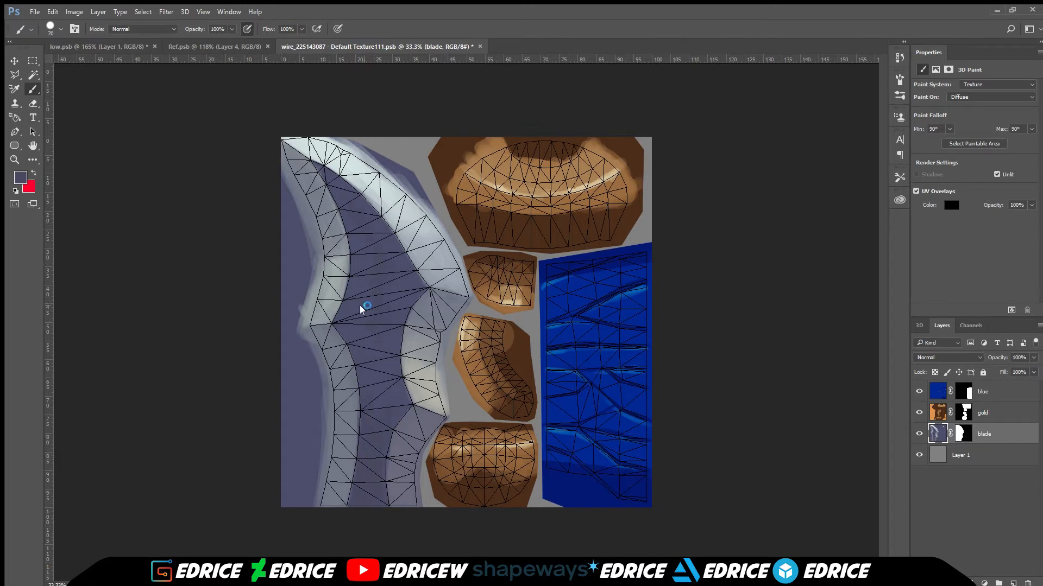
left_click(936, 190)
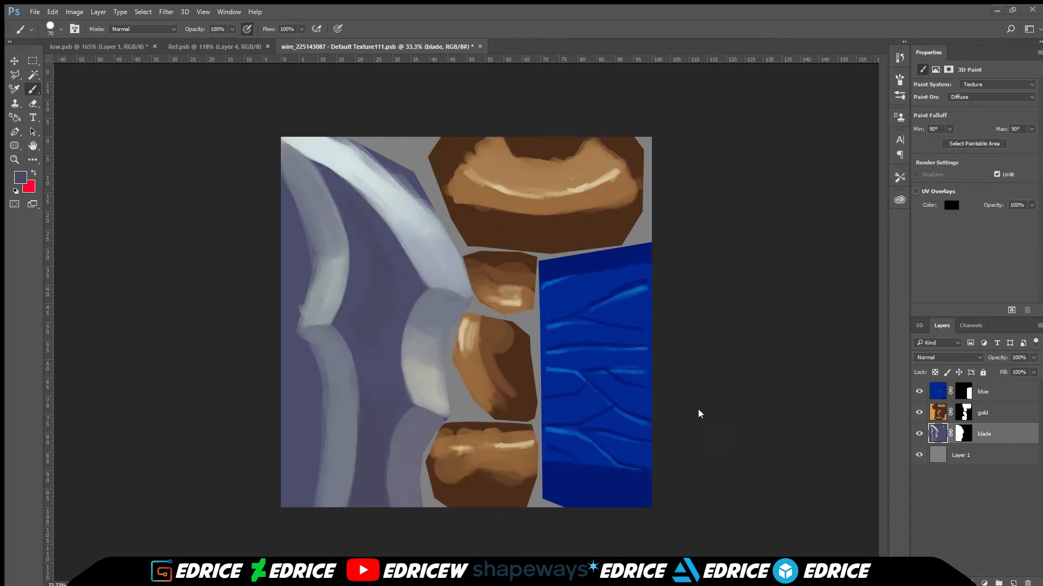
Step: Examine the blade's new flat shading on the sword model in low.psb
left_click(116, 47)
scroll(309, 231, "down", 4)
scroll(383, 469, "up", 3)
scroll(383, 469, "down", 5)
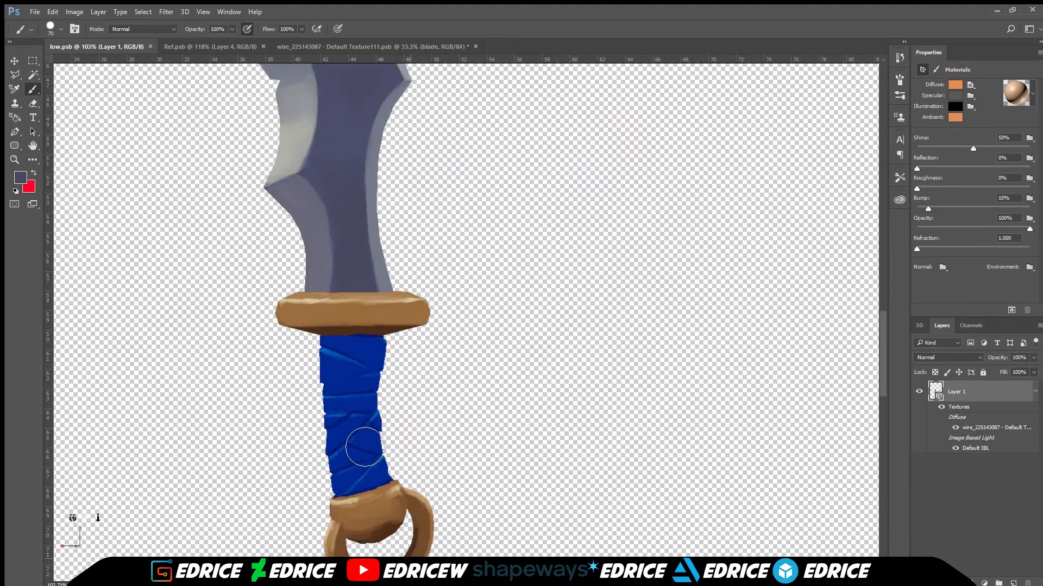
left_click_drag(85, 518, 219, 298)
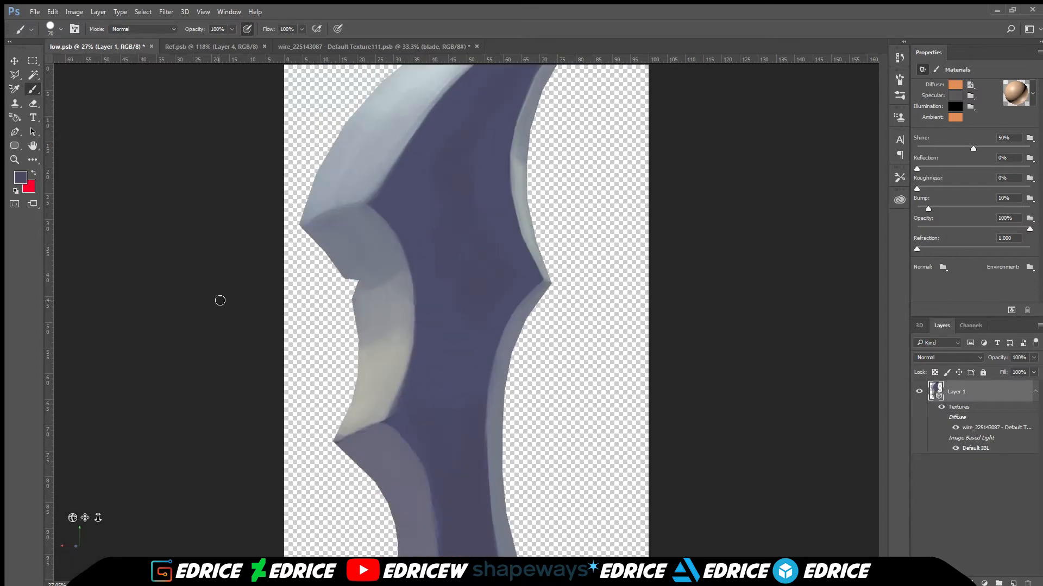
Step: Reopen the diffuse texture, save it with the darker lower flat, and inspect the lower blade on the sword model
key("ctrl+Tab")
key("ctrl+Tab")
scroll(381, 191, "up", 2)
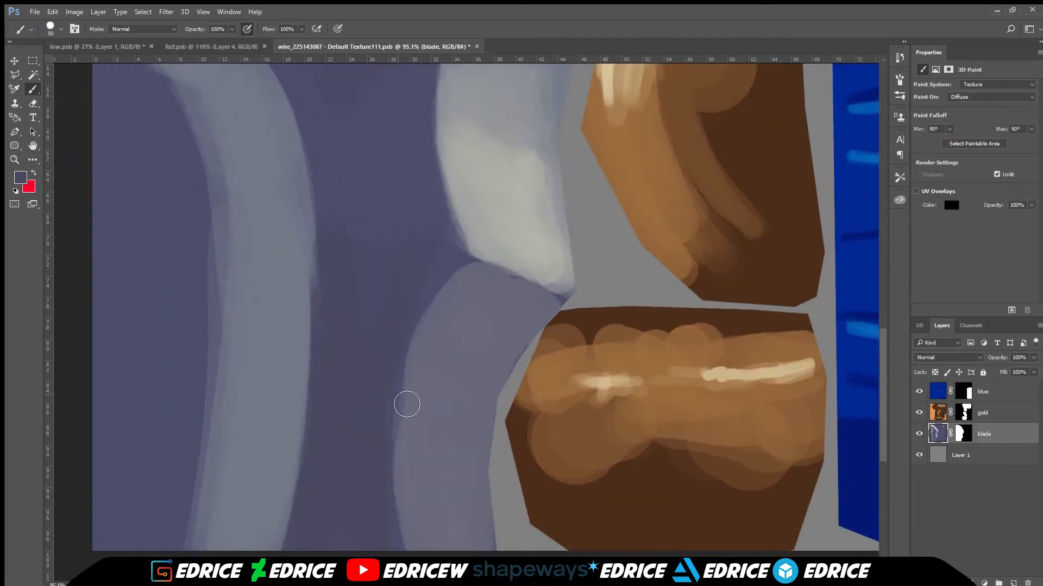
key("ctrl+s")
left_click(102, 49)
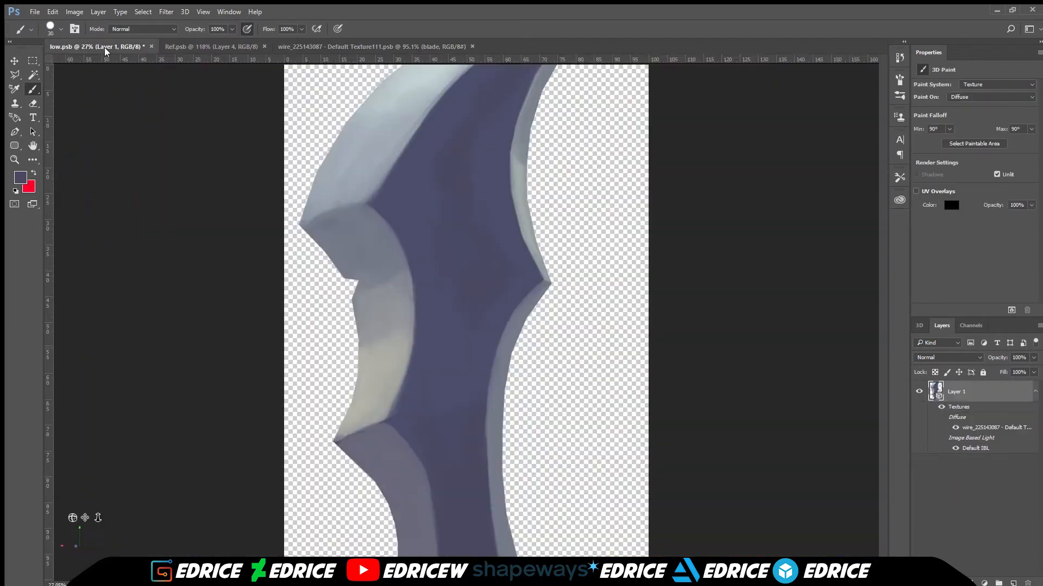
left_click_drag(84, 517, 89, 426)
Step: Paint grey-purple along the inner edge of the blade's lower bevel in the texture and check it on the model
left_click(252, 45)
key("ctrl+Tab")
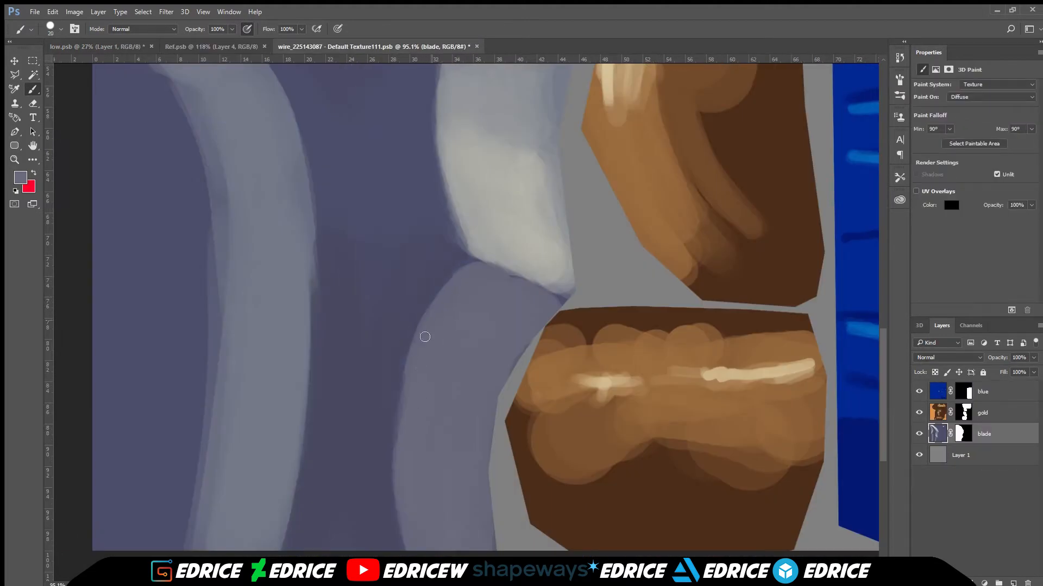
left_click_drag(425, 337, 406, 415)
left_click(103, 51)
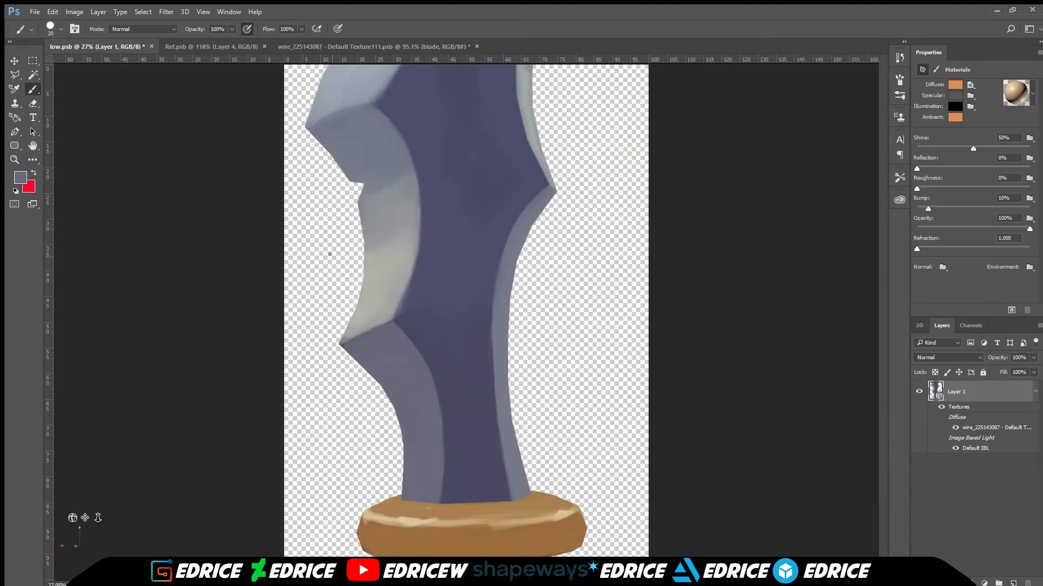
Step: Sharpen the edge between the pale facet and the lower bevel with brush size 15, and turn the UV overlays on
left_click(376, 46)
scroll(545, 222, "up", 2)
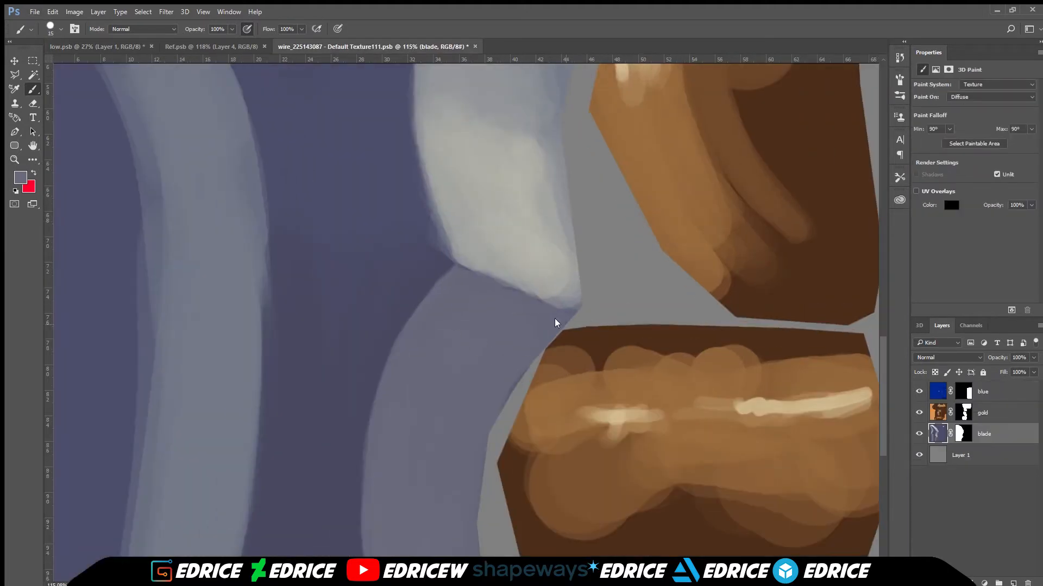
left_click_drag(468, 264, 580, 312)
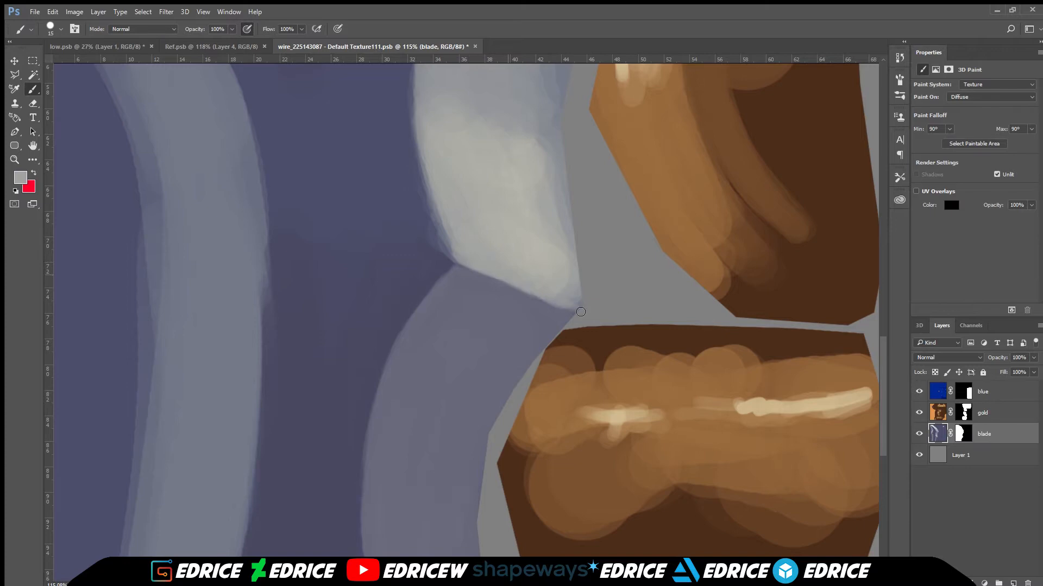
left_click(917, 190)
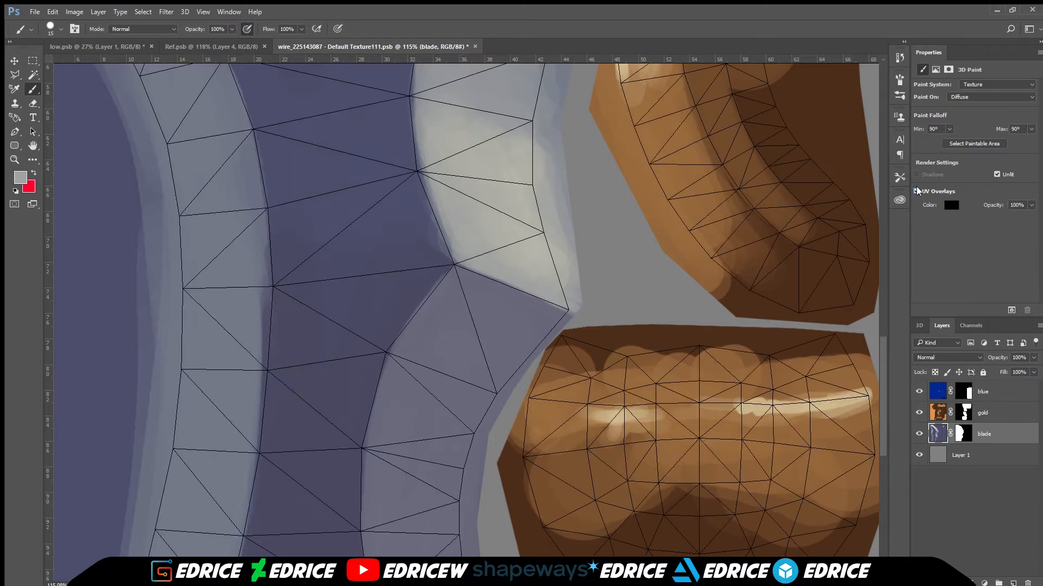
left_click(917, 190)
left_click(917, 190)
Step: Sample grey-blue from the lower thin bevel and touch up its inner edge with brush size 35
scroll(429, 263, "down", 3)
left_click(291, 264, "alt")
key("bracketright")
key("bracketright")
key("bracketright")
key("bracketright")
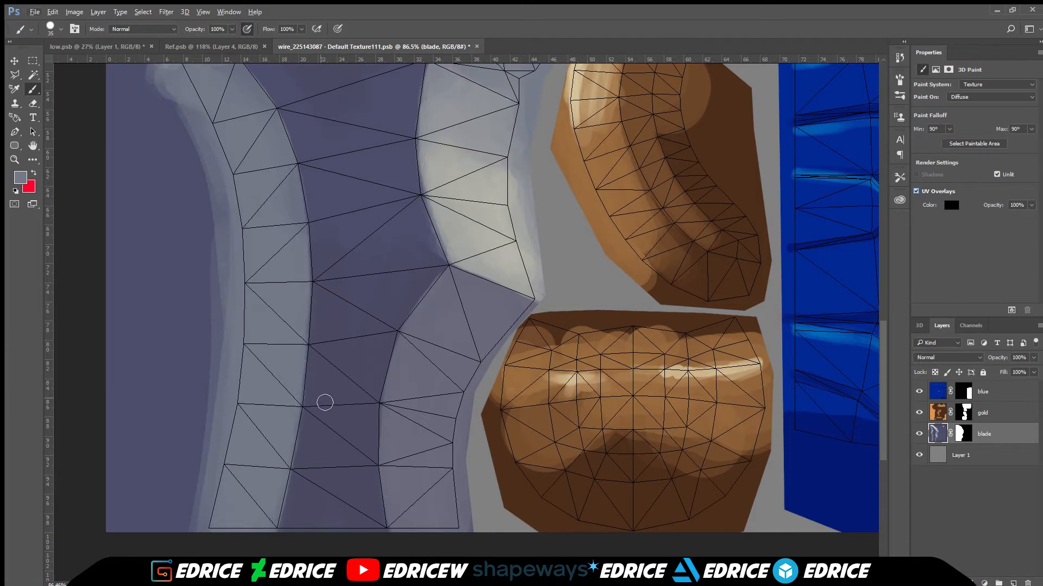
scroll(600, 440, "down", 2)
Step: Sample a dark grey from the axe reference and paint it over the lower end of the blade's flat at brush size 50
key("ctrl+shift+Tab")
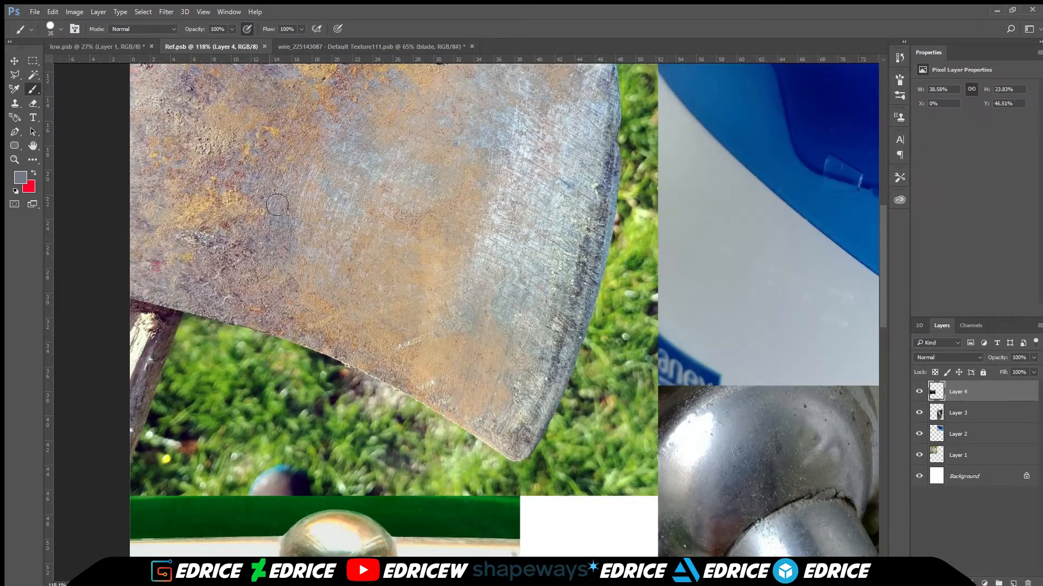
left_click_drag(296, 189, 606, 210)
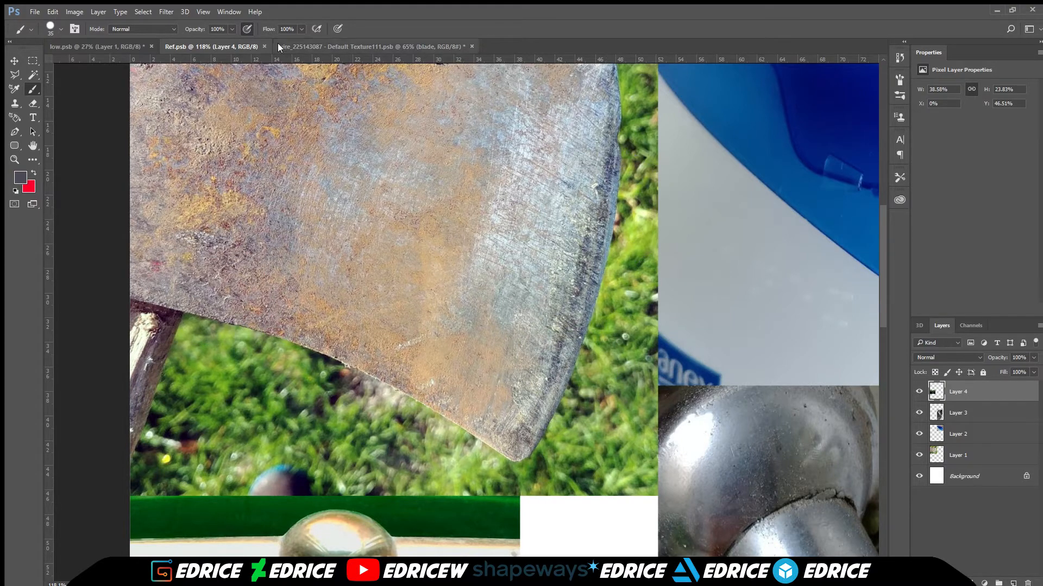
key("ctrl+shift+Tab")
key("ctrl+shift+Tab")
scroll(471, 272, "down", 1)
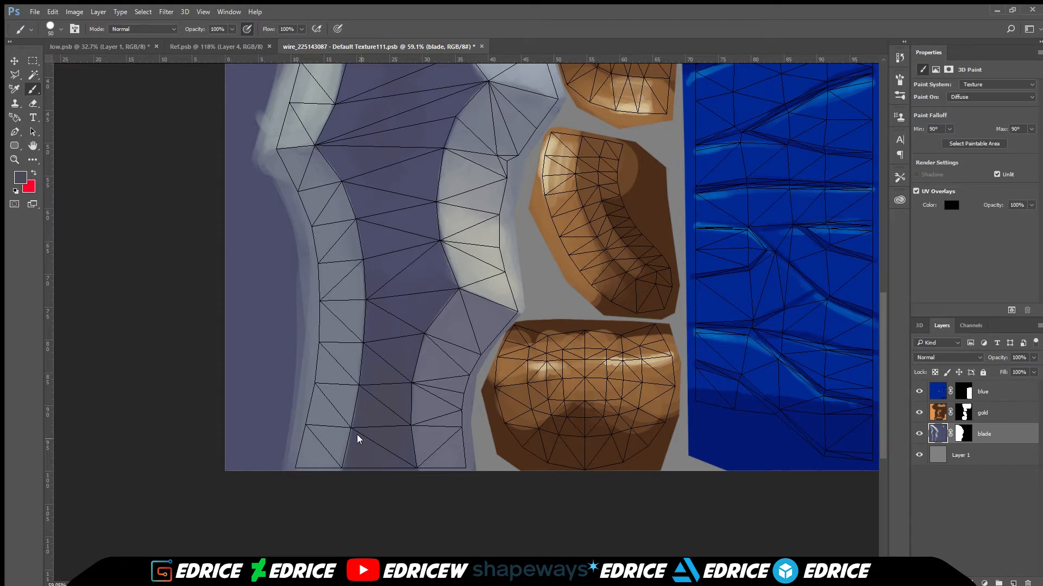
Step: Blend the dark grey up into the middle of the blade's flat, toggling the UV overlays to check the edges
scroll(418, 237, "up", 5)
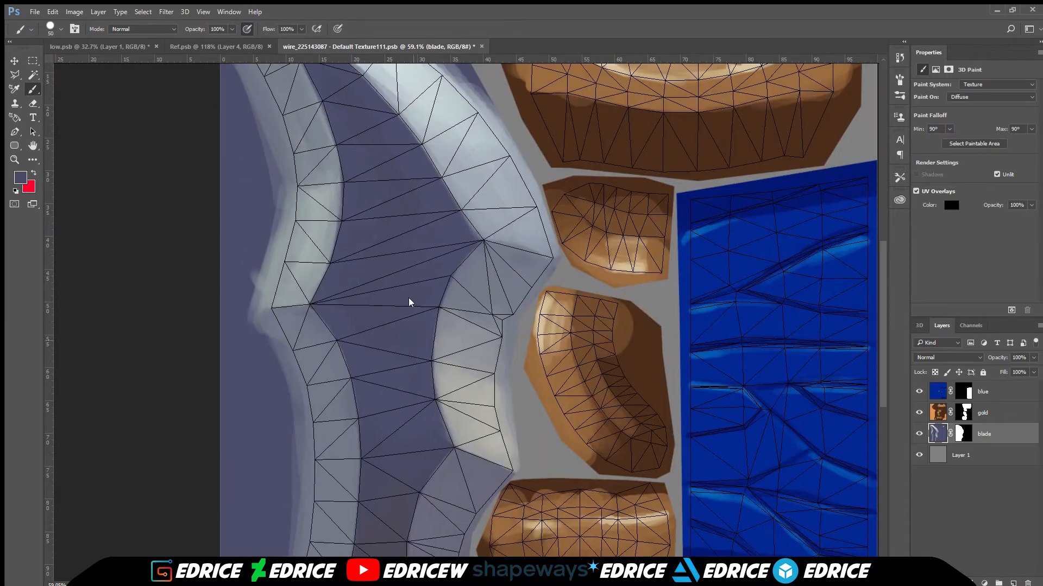
left_click(945, 190)
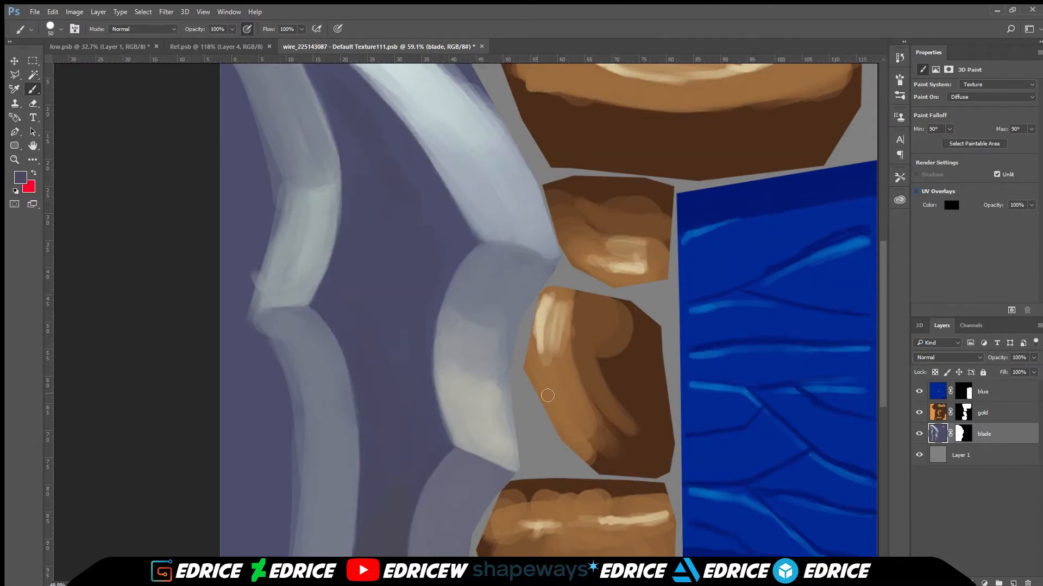
scroll(432, 487, "up", 4)
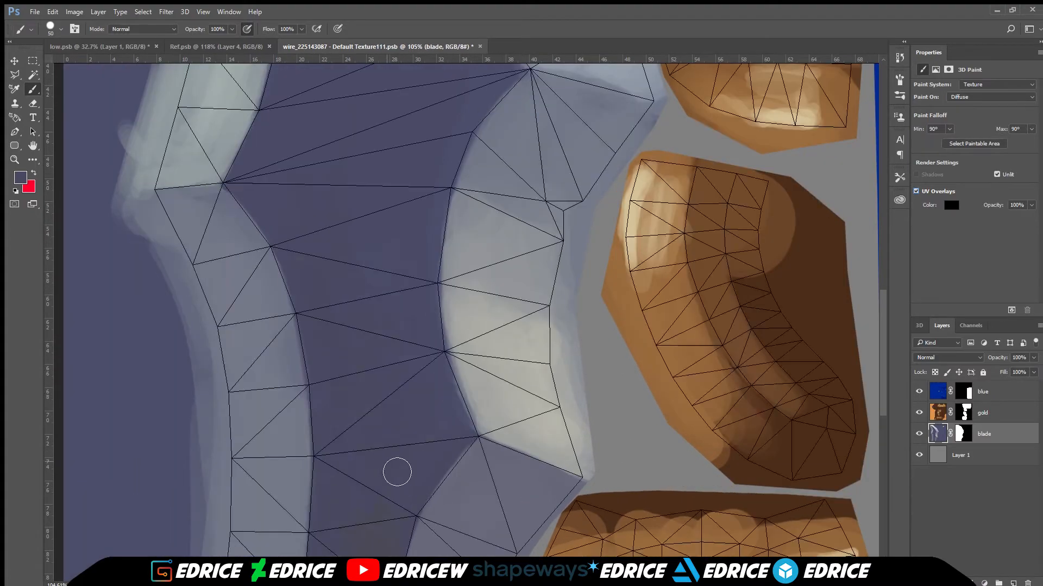
scroll(342, 511, "down", 7)
key("space")
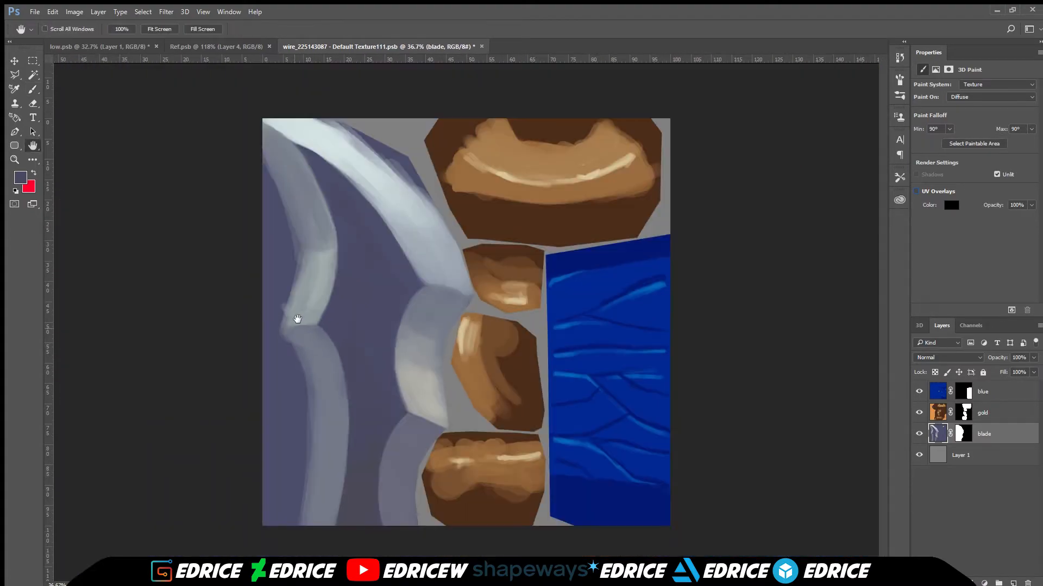
left_click(917, 191)
scroll(347, 487, "up", 5)
scroll(370, 433, "down", 2)
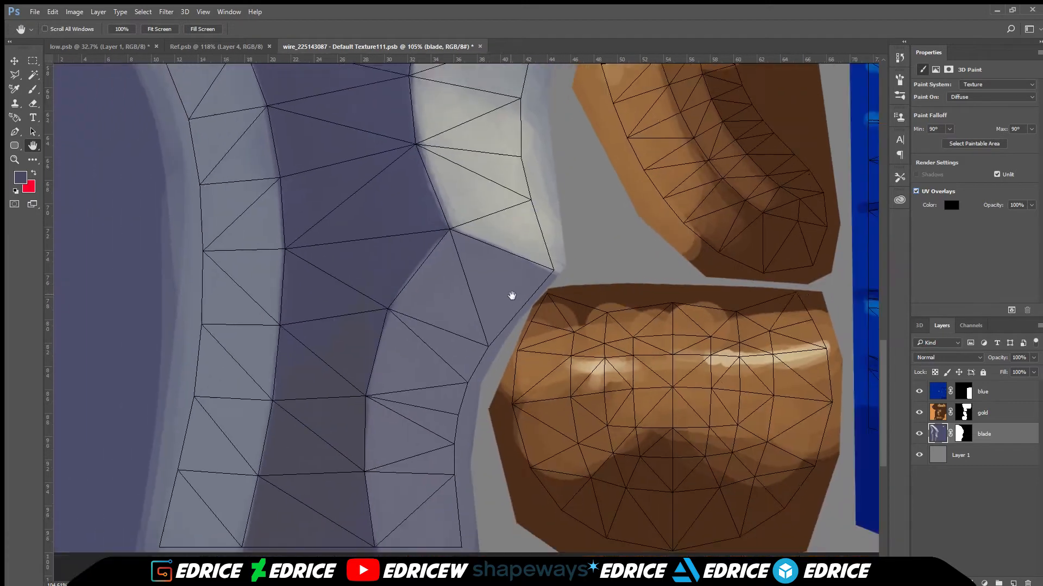
Step: Paint more dark grey through the lower and middle flat of the blade, with the brush enlarged to 45
key("b")
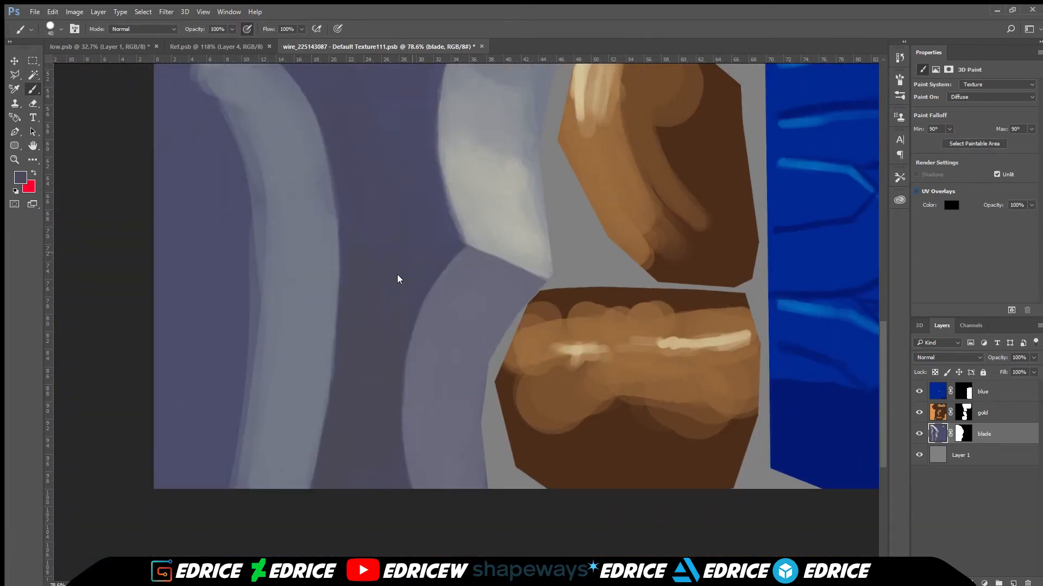
scroll(409, 252, "down", 2)
key("bracketright")
key("bracketright")
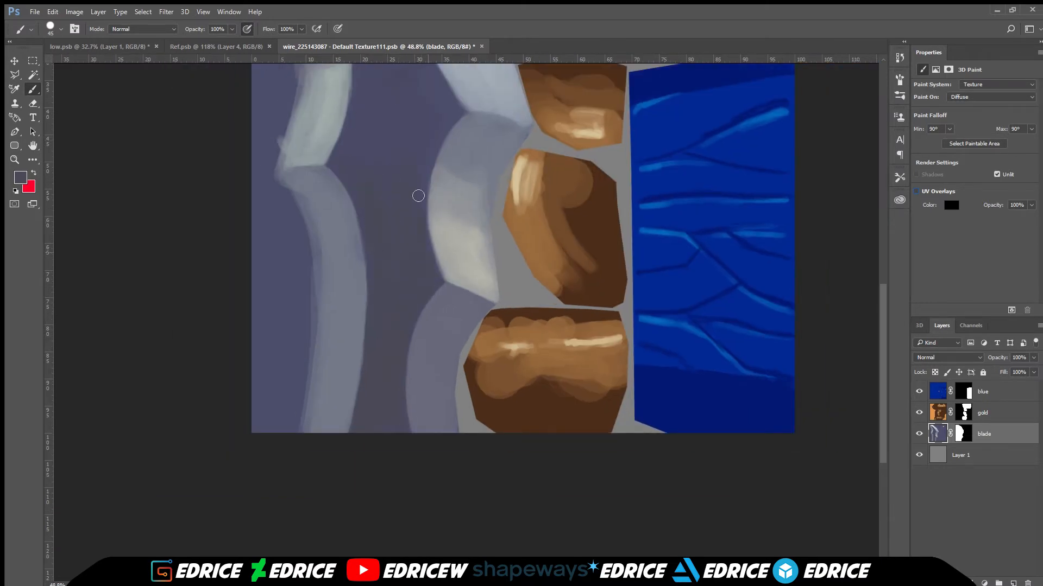
scroll(413, 302, "down", 1)
scroll(352, 221, "up", 3)
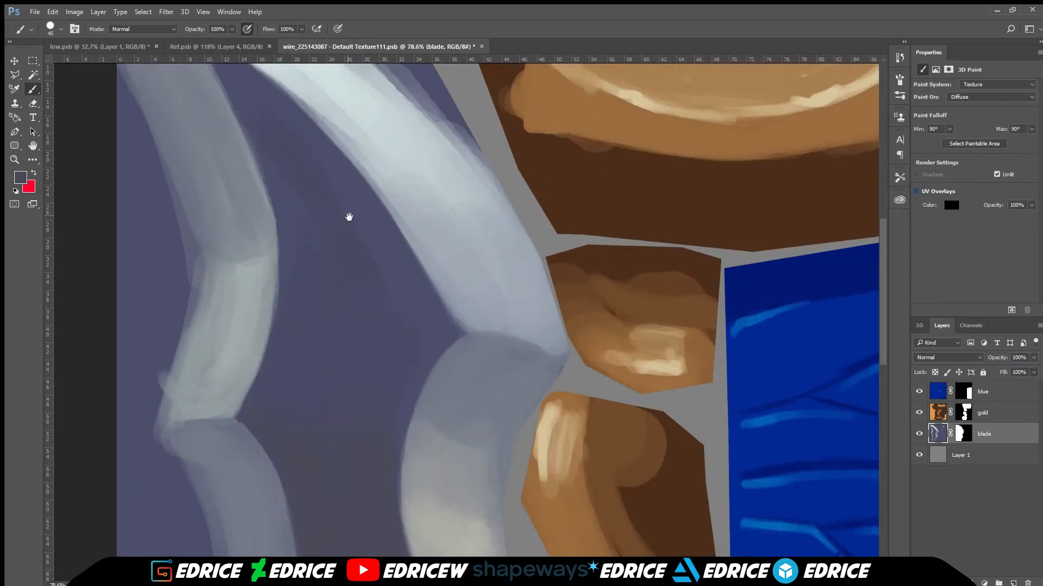
Step: Paint a dark line on the upper flat along the wide bevel with brush size 15, and soften it at size 30
scroll(348, 222, "down", 3)
scroll(420, 216, "up", 5)
scroll(356, 244, "down", 2)
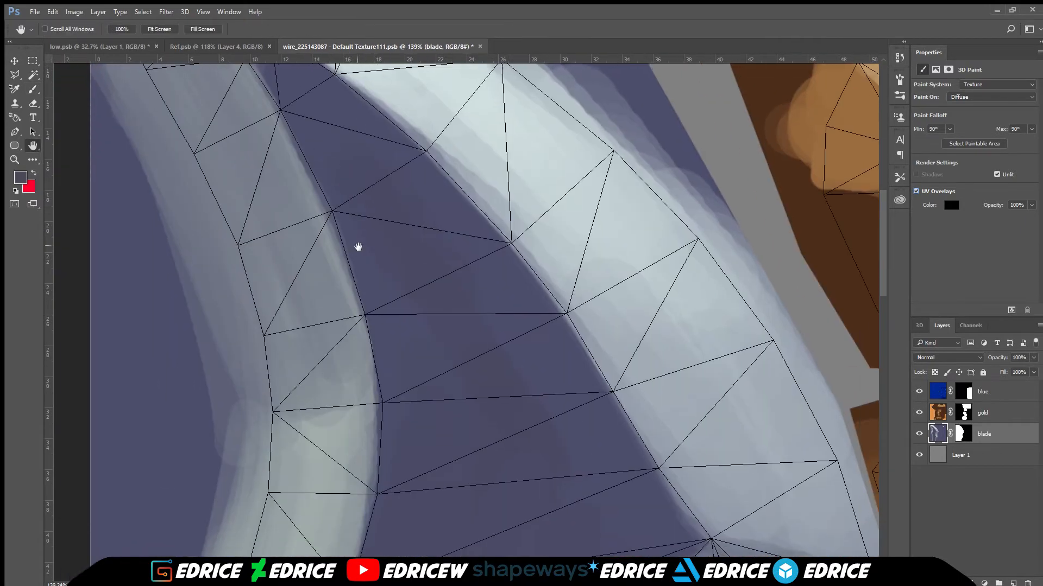
key("h")
key("b")
left_click(917, 191)
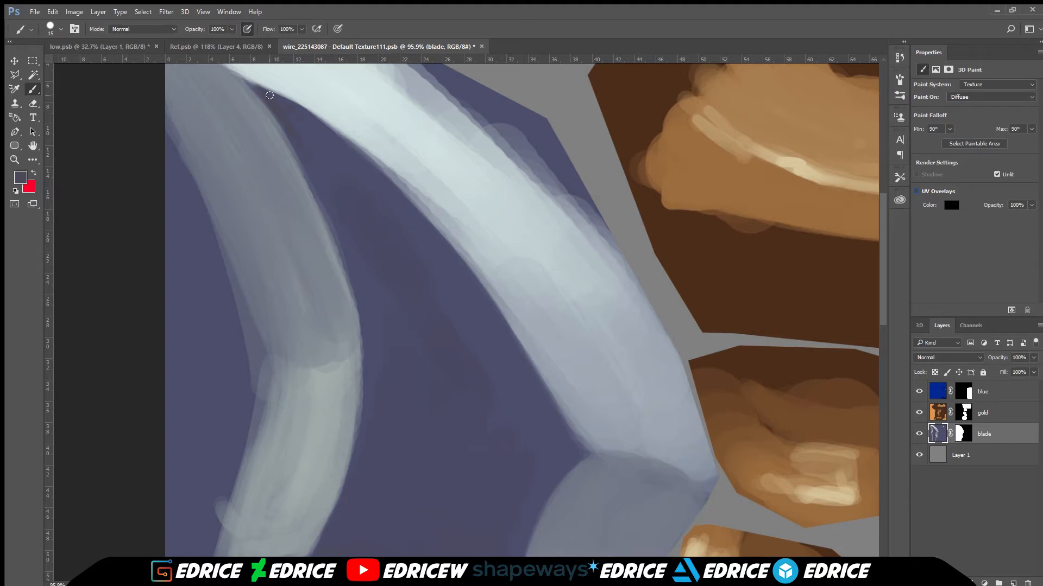
mouse_move(362, 159)
left_mouse_down()
mouse_move(484, 309)
mouse_move(571, 449)
left_mouse_up()
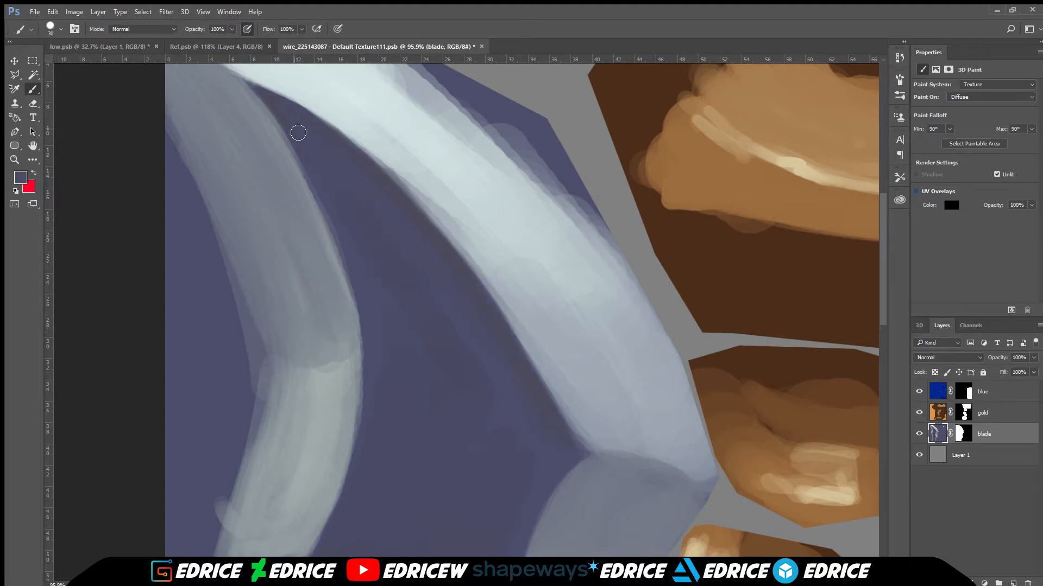
mouse_move(324, 207)
left_mouse_down()
mouse_move(353, 270)
mouse_move(358, 381)
left_mouse_up()
Step: Sample pale tones from the wide bevel and repaint its highlight and inner edge near the blade's tip
scroll(689, 460, "up", 2)
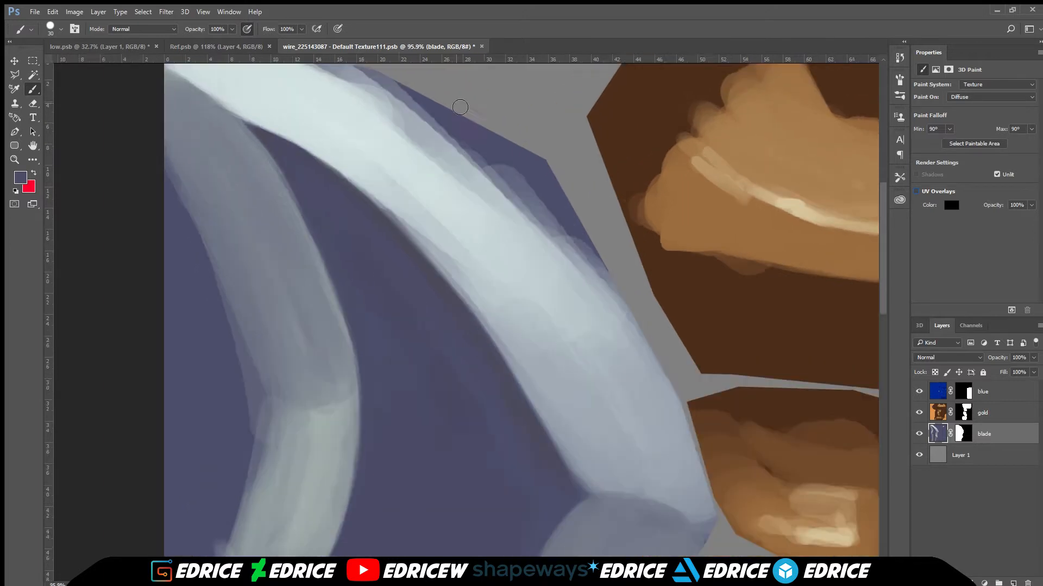
left_click(391, 214, "alt")
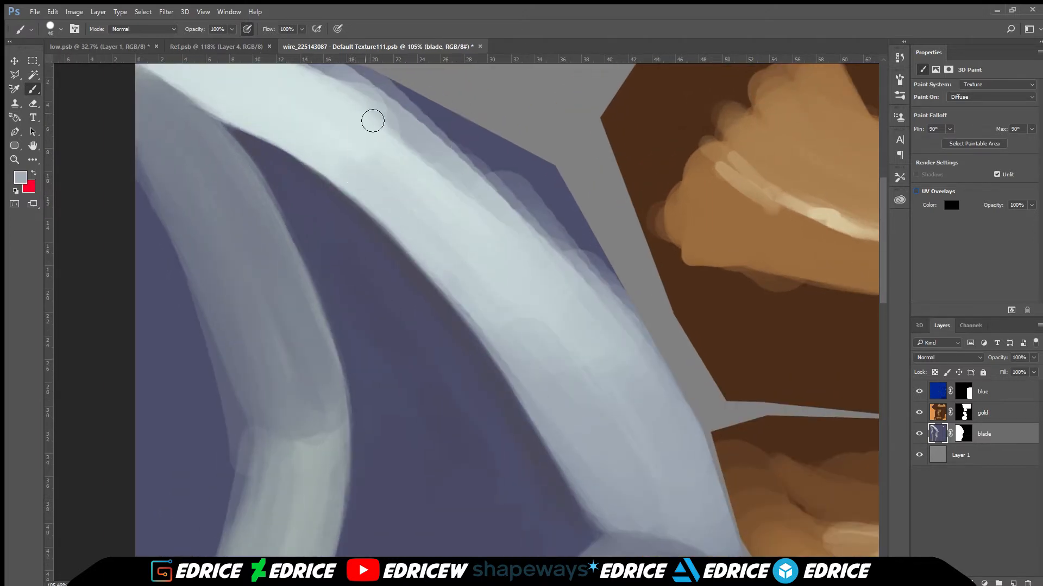
mouse_move(373, 119)
left_mouse_down()
mouse_move(371, 145)
mouse_move(457, 183)
mouse_move(356, 182)
mouse_move(559, 435)
left_mouse_up()
scroll(458, 379, "down", 2)
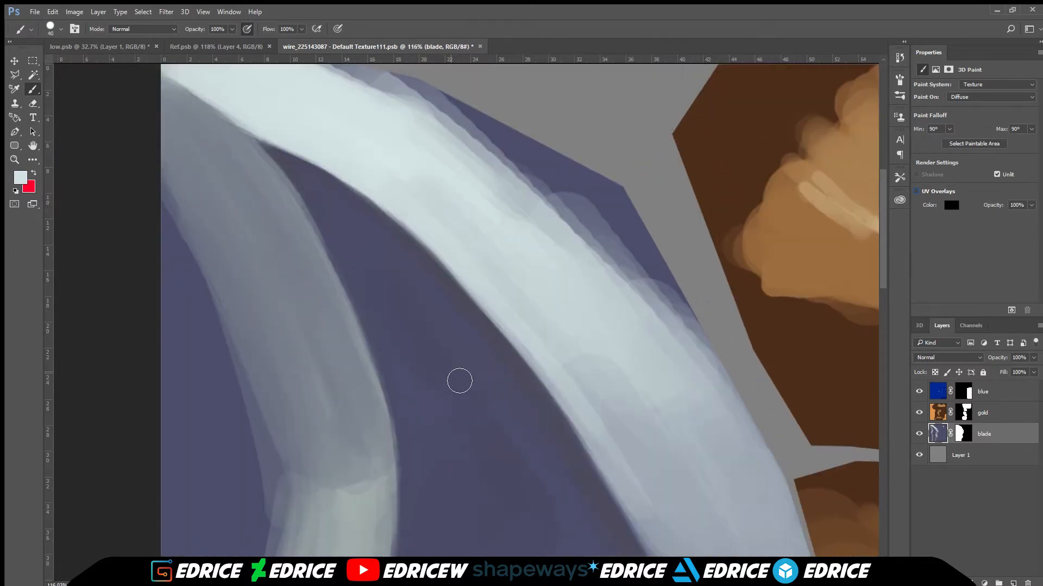
Step: Check the blade on the 3D sword, sample its blue-grey, and paint it over the upper flat of the texture
left_click(458, 379, "alt")
scroll(269, 364, "down", 2)
scroll(339, 291, "up", 2)
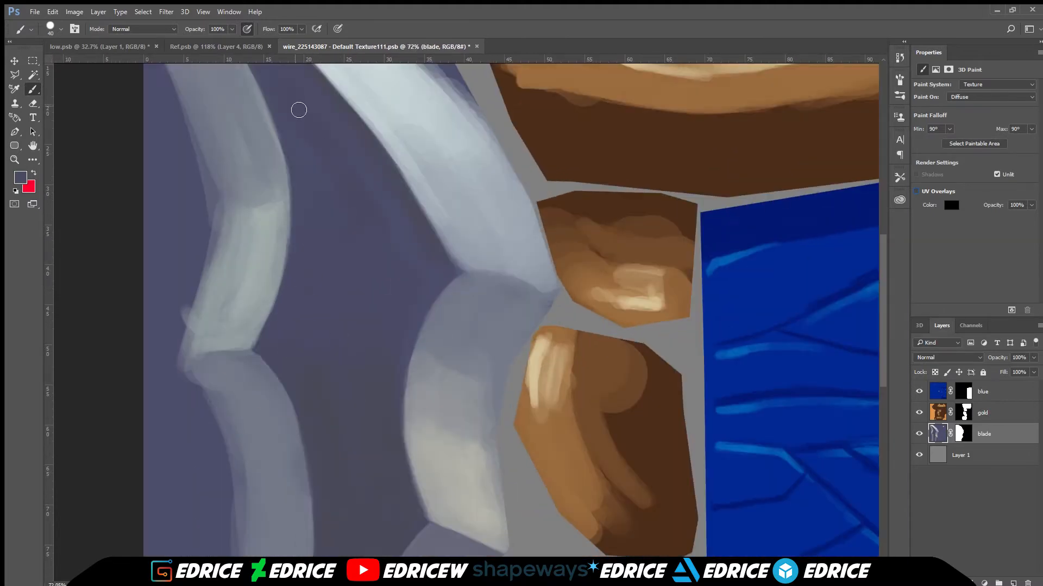
left_click(216, 46)
left_click(99, 46)
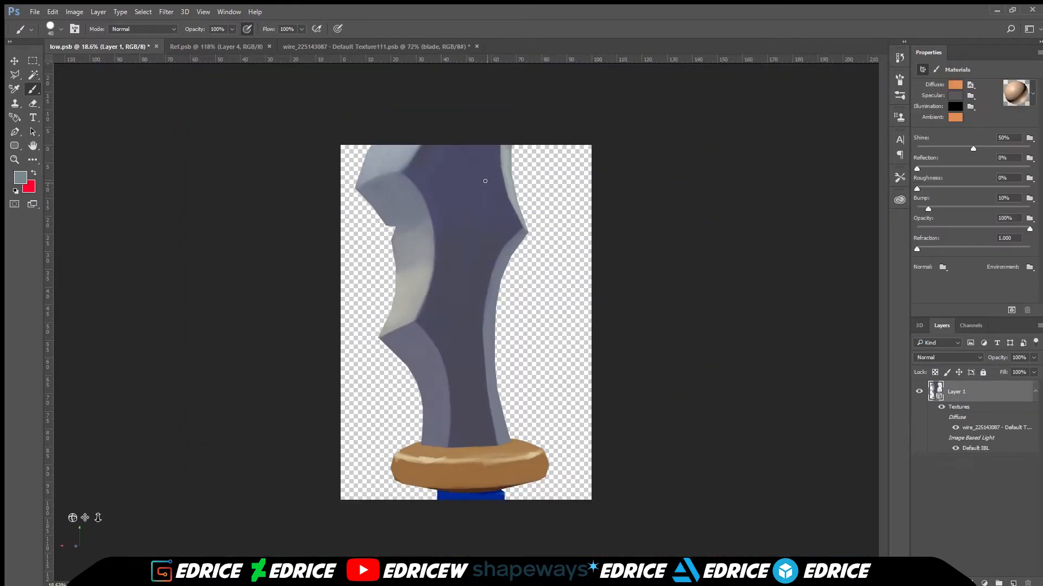
scroll(485, 181, "up", 2)
left_click(374, 46)
left_click_drag(299, 186, 388, 343)
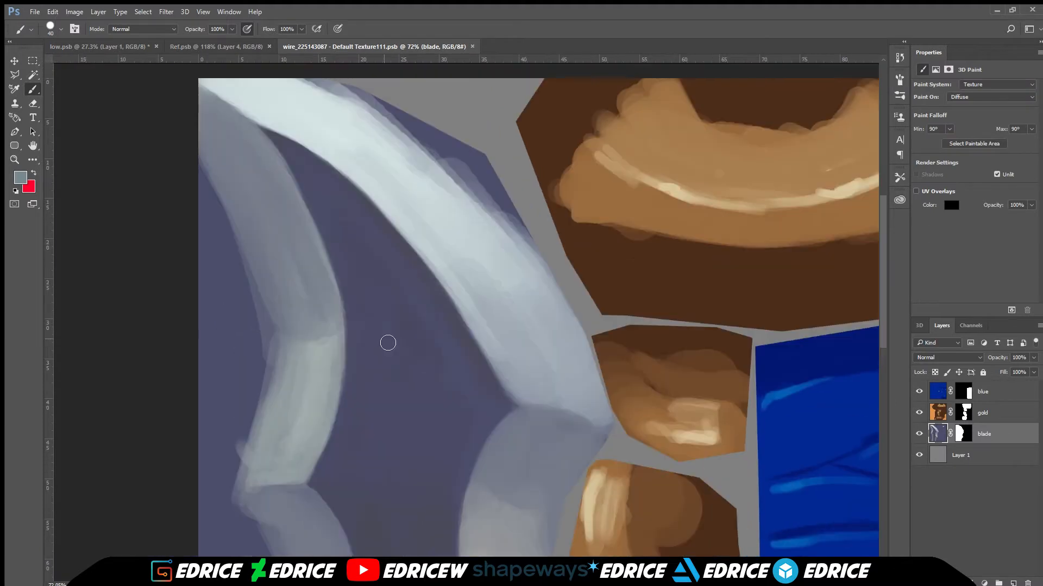
left_click(397, 321)
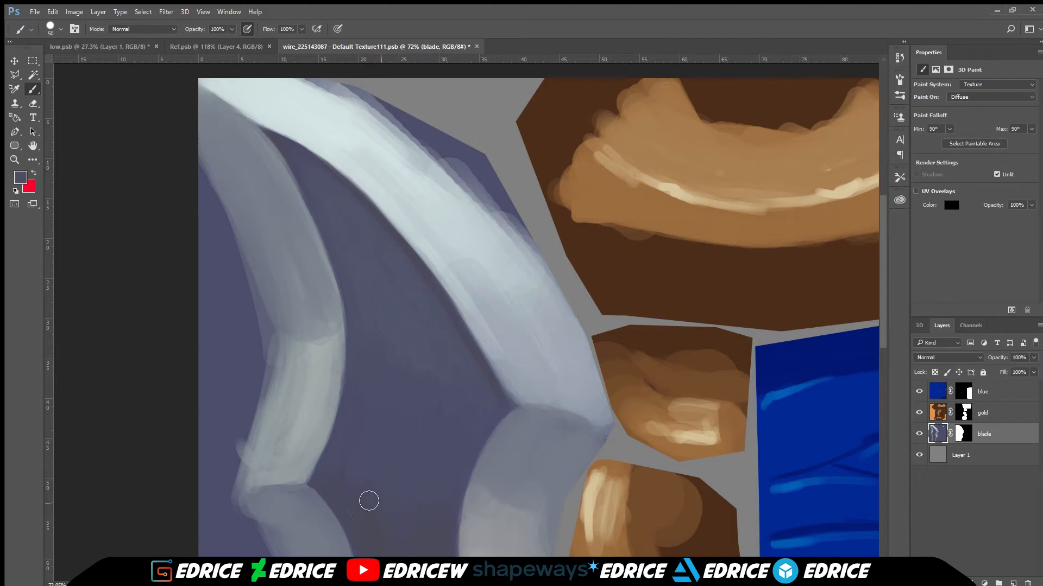
Step: Blend the sampled blue-grey through the middle of the blade's flat and along the wide bevel's inner edge with brush sizes 50 and 45
scroll(468, 468, "down", 3)
scroll(349, 365, "up", 1)
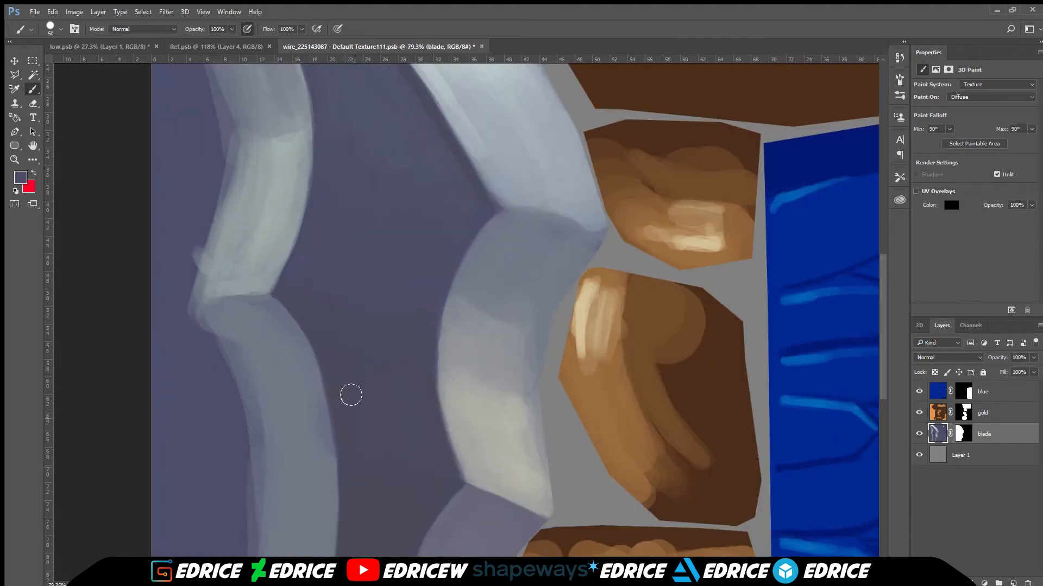
scroll(398, 324, "up", 2)
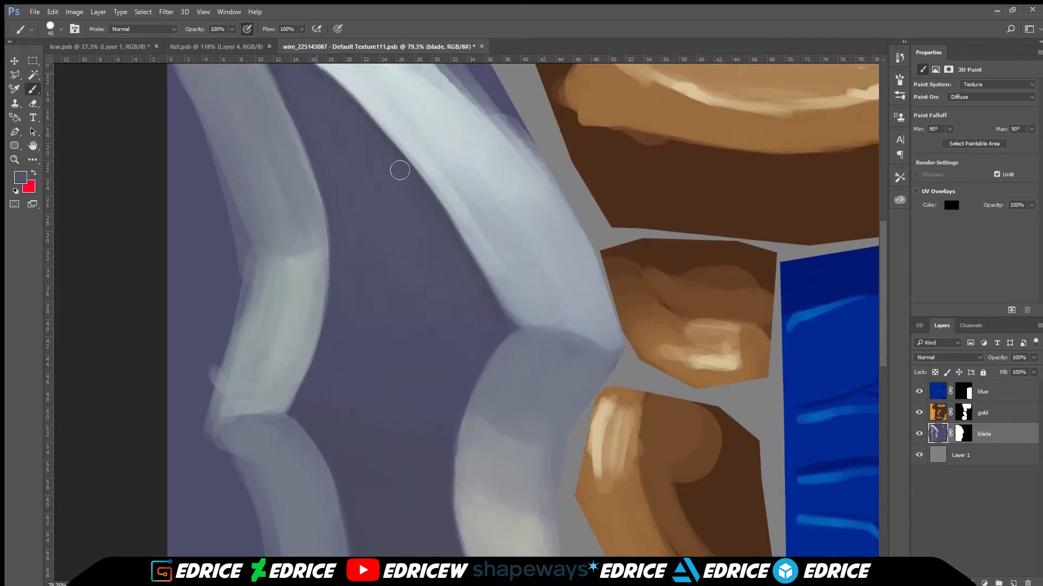
scroll(498, 340, "down", 5)
scroll(372, 312, "up", 2)
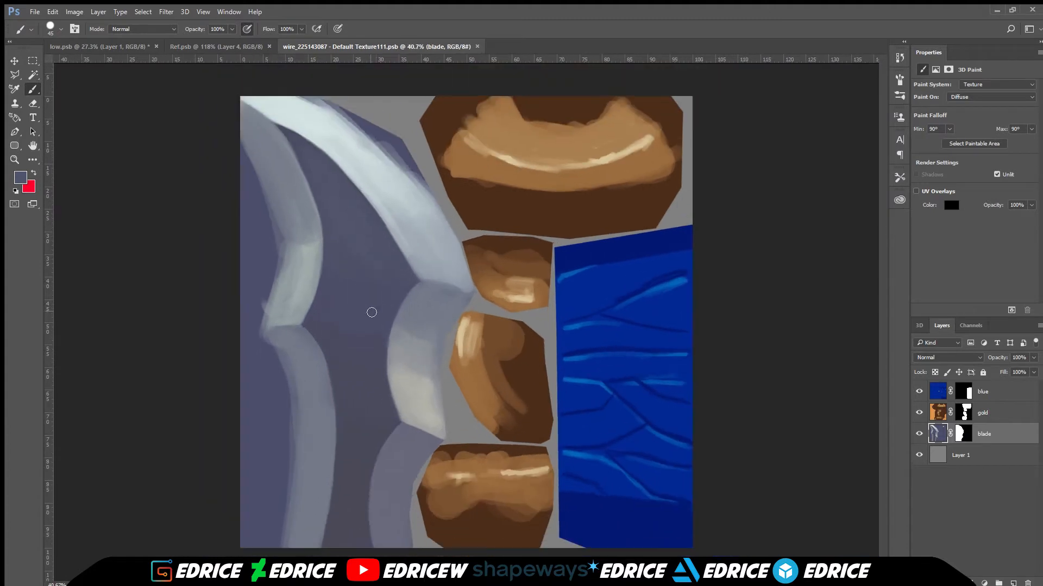
Step: Frame the hilt in low.psb, choose a bright orange, activate the texture's gold layer, and reduce the brush to 125
key("ctrl+Tab")
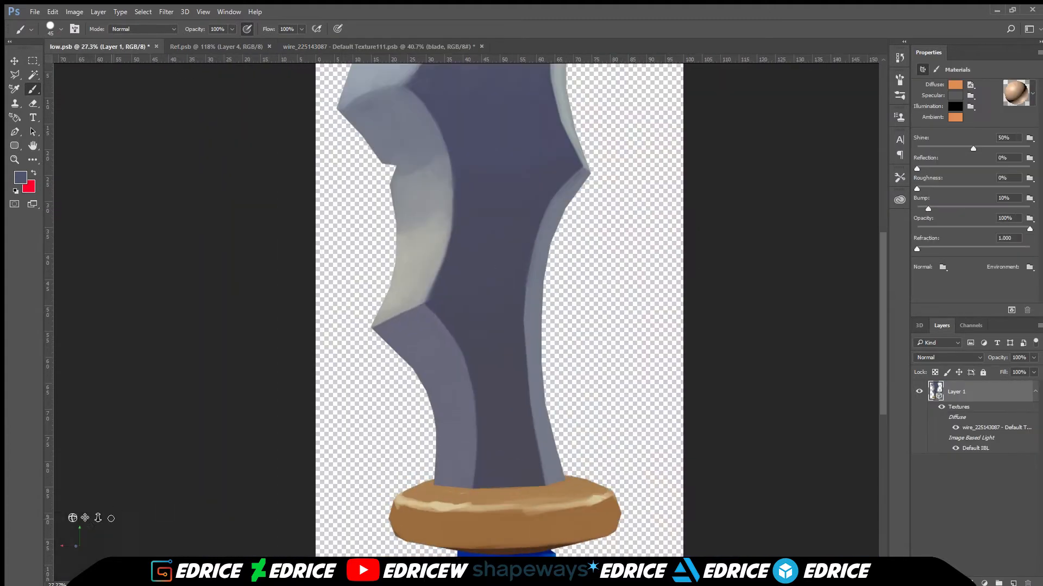
left_click_drag(82, 505, 81, 482)
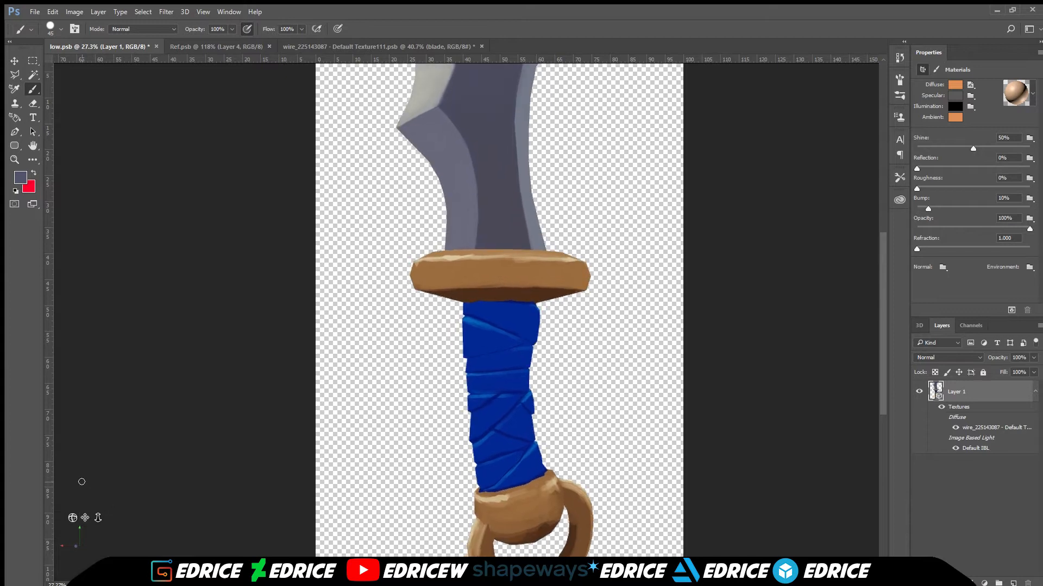
left_click(525, 266, "alt")
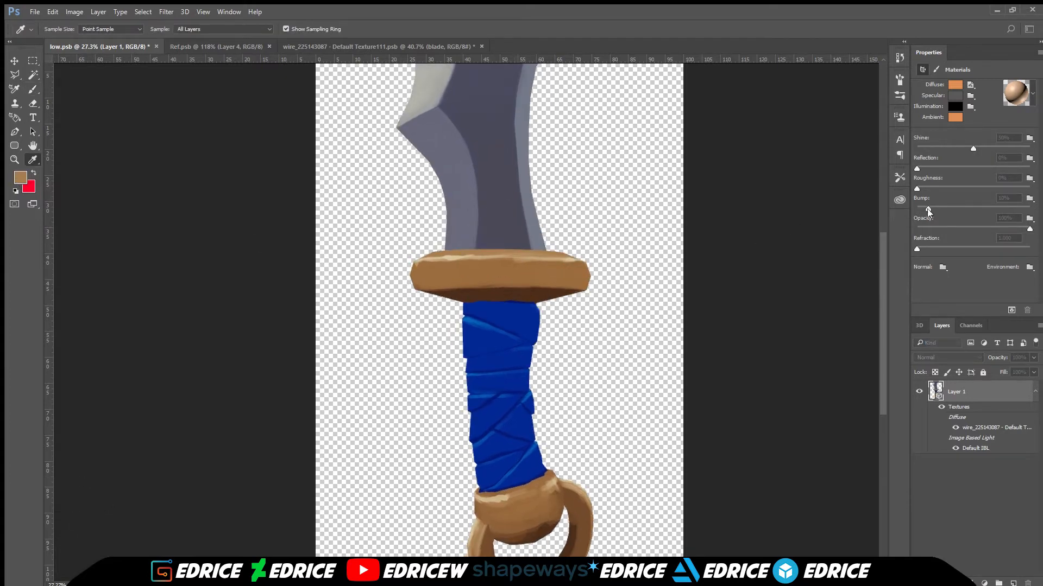
key("ctrl+shift+Tab")
key("ctrl+Tab")
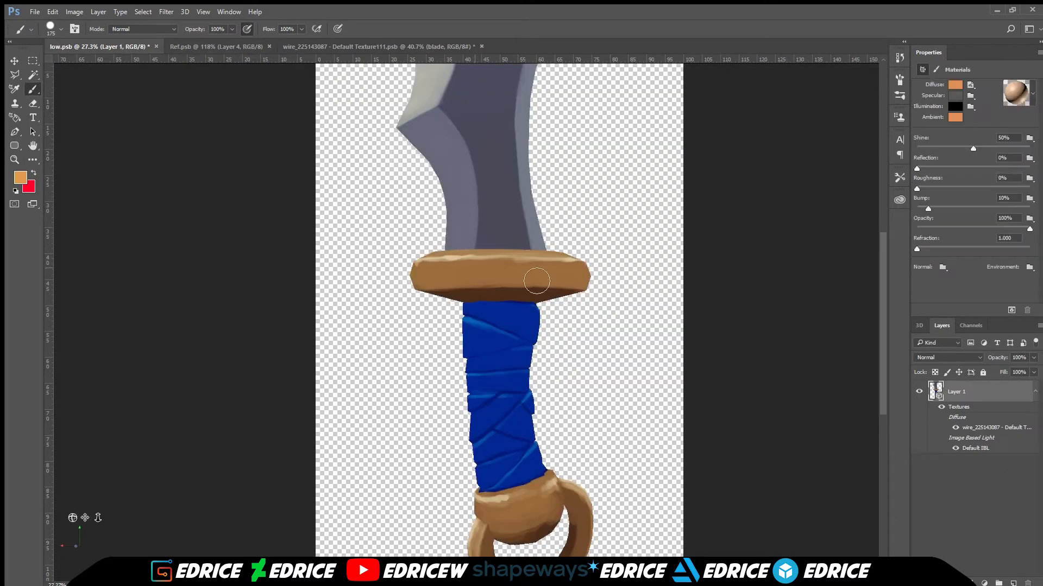
key("ctrl+shift+Tab")
key("alt+[")
key("ctrl+Tab")
key("bracketleft")
key("bracketleft")
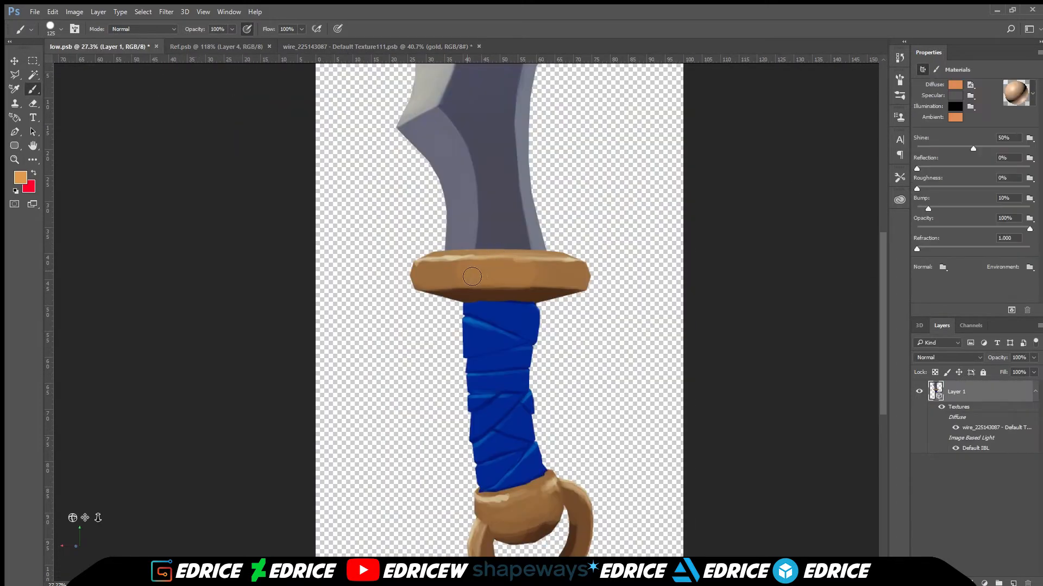
Step: Paint bright orange highlights on the middle of the guard, the pommel and its prongs, using brush sizes between 125 and 70
left_click_drag(472, 276, 501, 275)
key("bracketleft")
key("bracketleft")
key("bracketleft")
mouse_move(546, 500)
left_mouse_down()
mouse_move(528, 523)
mouse_move(549, 505)
left_mouse_up()
left_click_drag(85, 517, 66, 450)
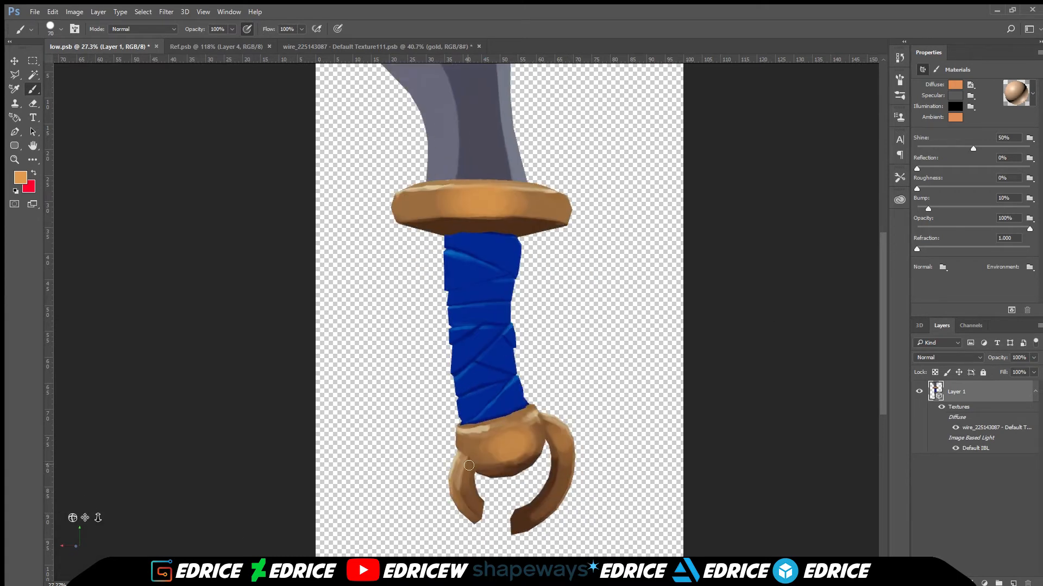
key("bracketright")
key("bracketright")
key("bracketright")
left_click_drag(522, 437, 491, 454)
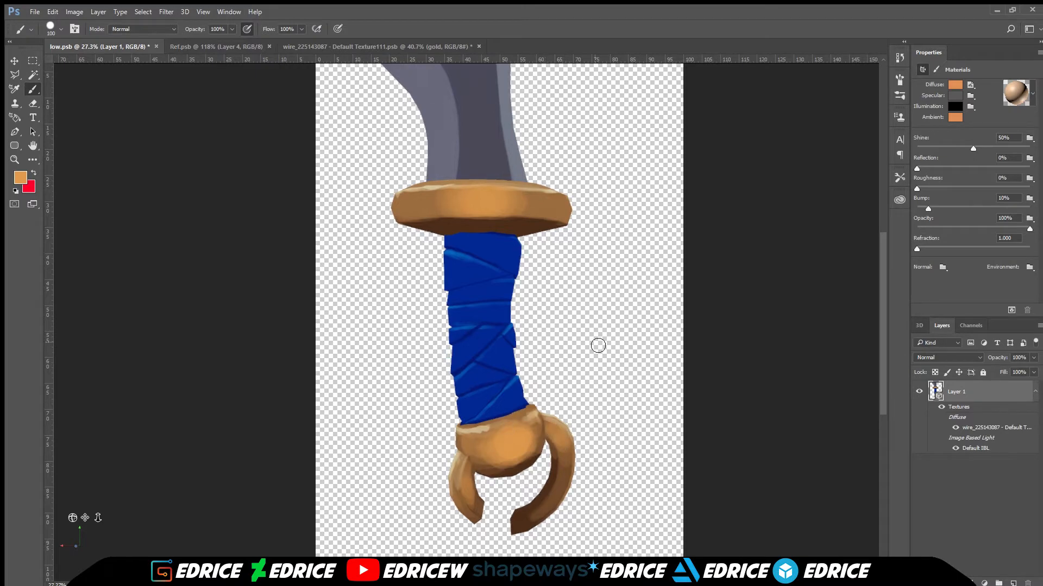
Step: Strengthen the guard's central highlight with brush size 150, and sample its neighbouring gold at size 125 to blend the edge
left_click_drag(484, 205, 478, 207)
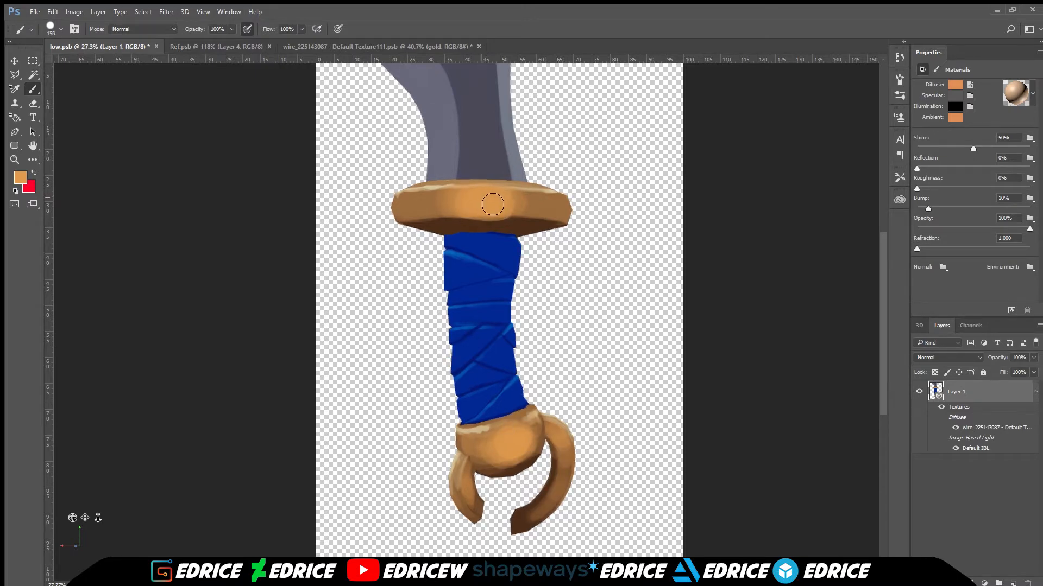
key("bracketleft")
key("bracketleft")
left_click(438, 205, "alt")
Step: Sample the dark brown beneath the guard, switch to a reddish brown, and paint the undersides of the guard and pommel
left_click(491, 231, "alt")
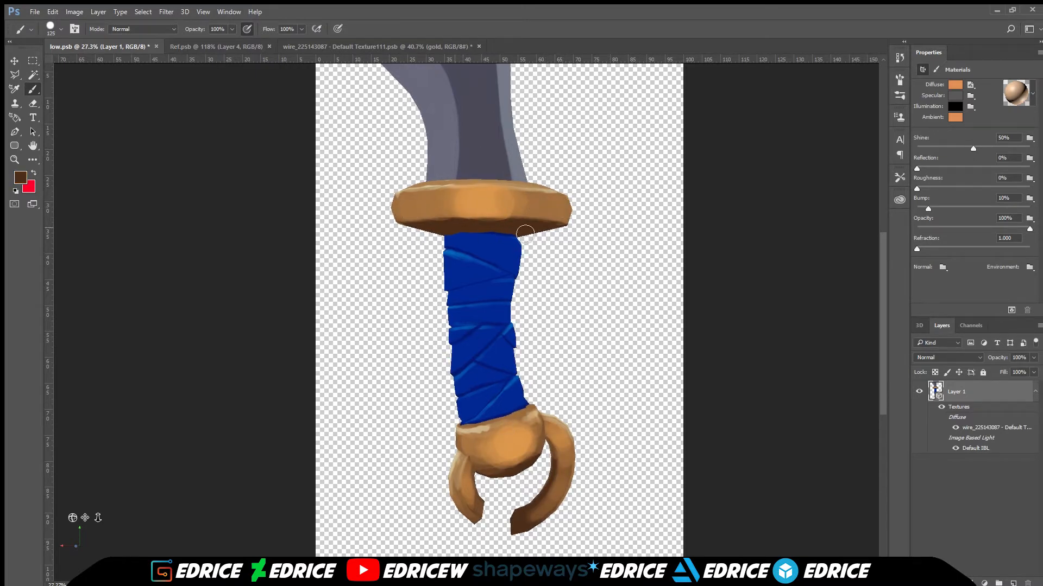
key("i")
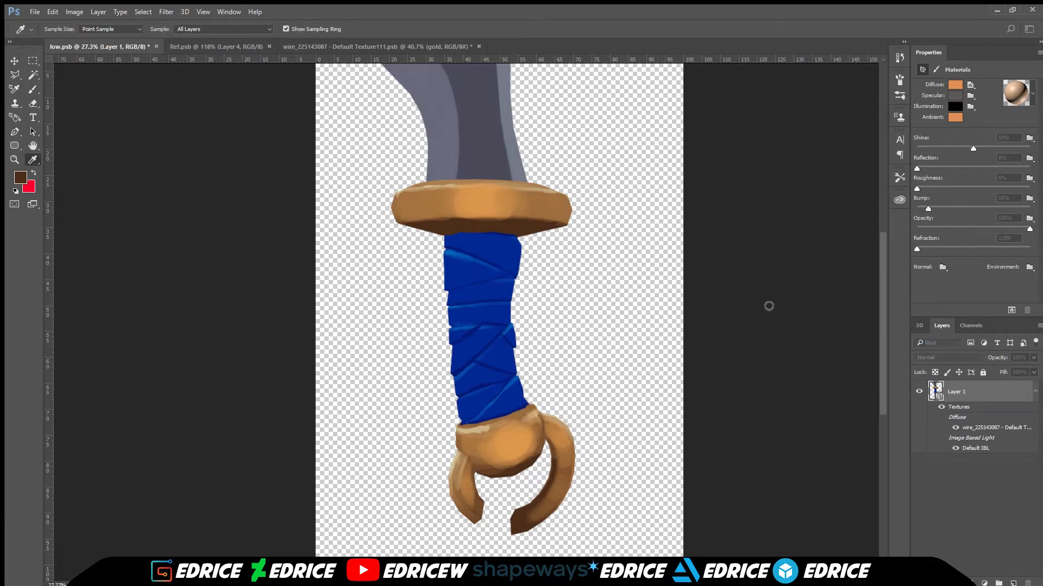
key("b")
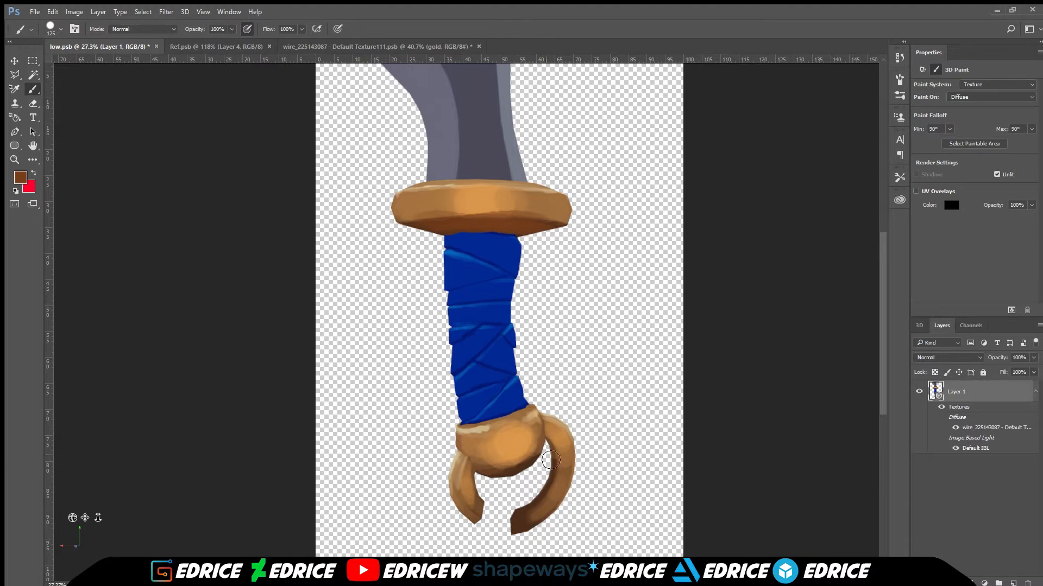
left_click_drag(72, 518, 558, 414)
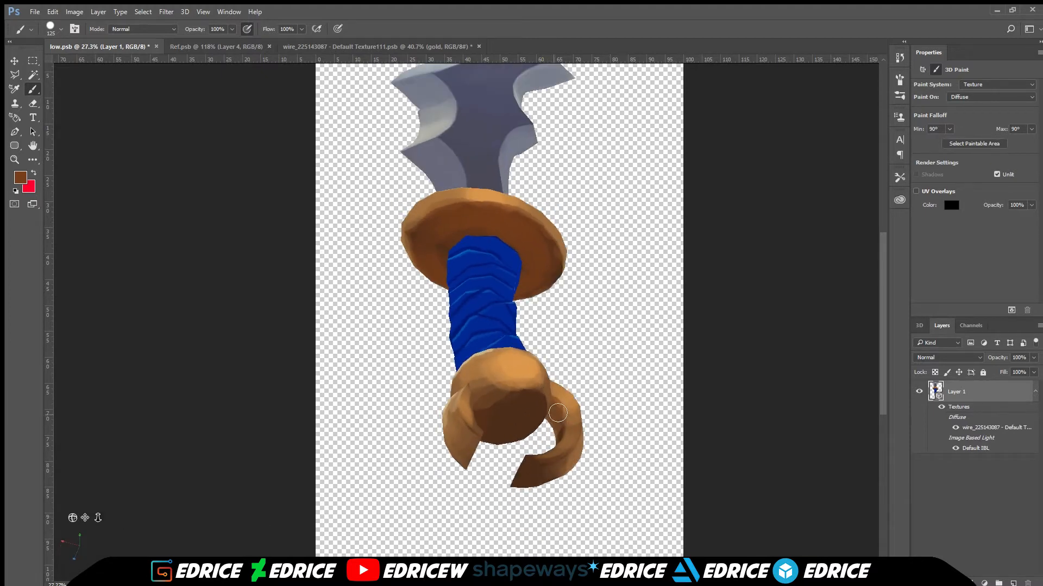
left_click_drag(72, 518, 478, 434)
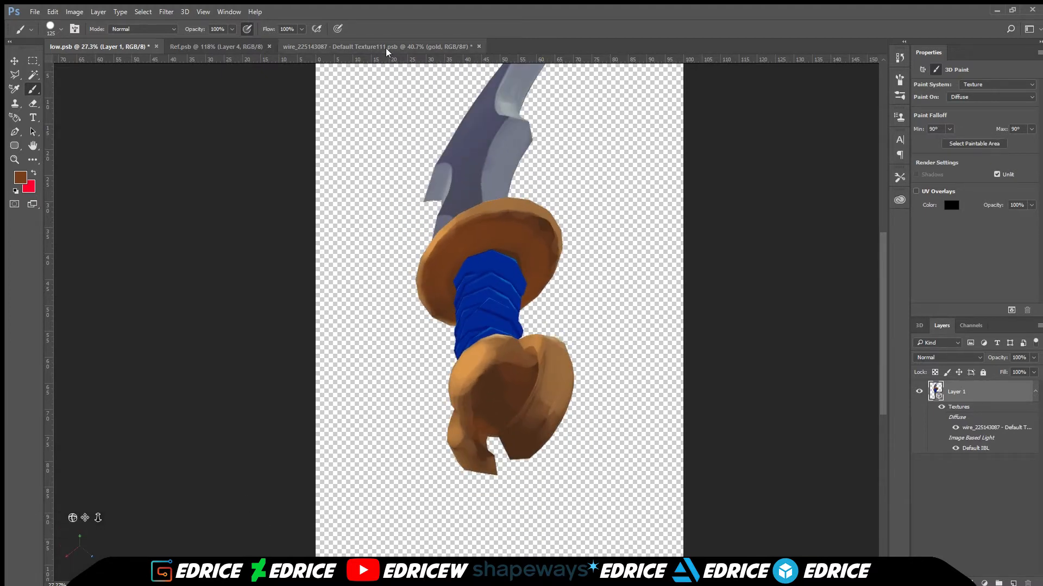
Step: Close the texture document, paint more reddish brown on the hilt's undersides in the 3D view, and undo the last prong stroke
left_click(428, 44)
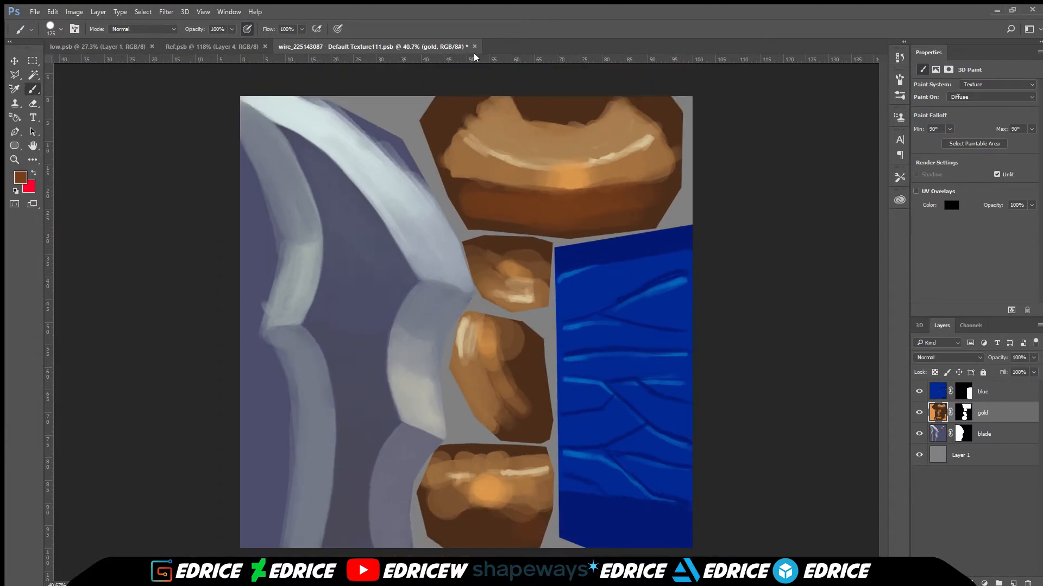
key("ctrl+w")
scroll(512, 284, "up", 2)
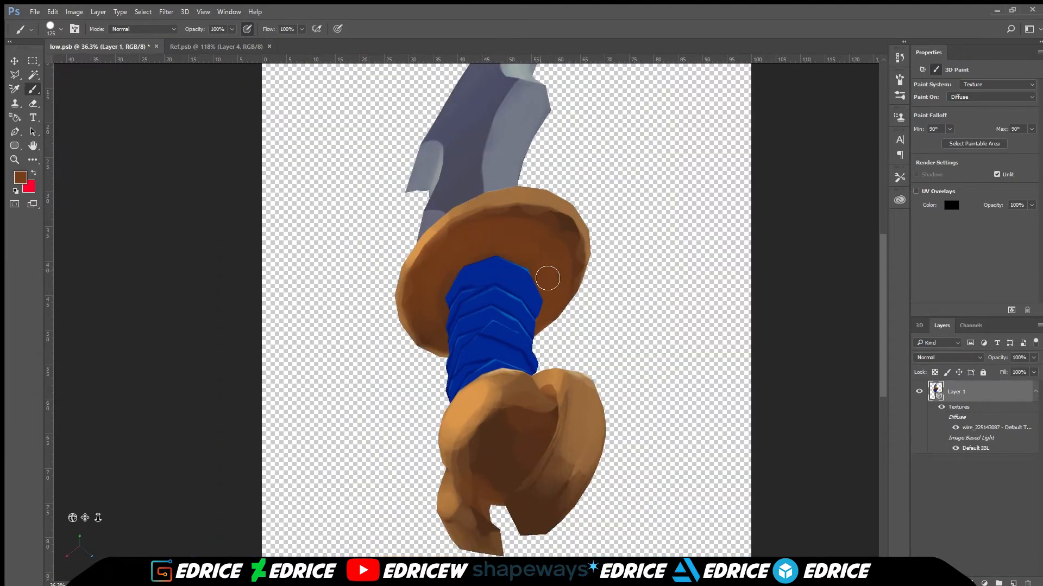
left_click_drag(610, 390, 574, 512)
key("ctrl+z")
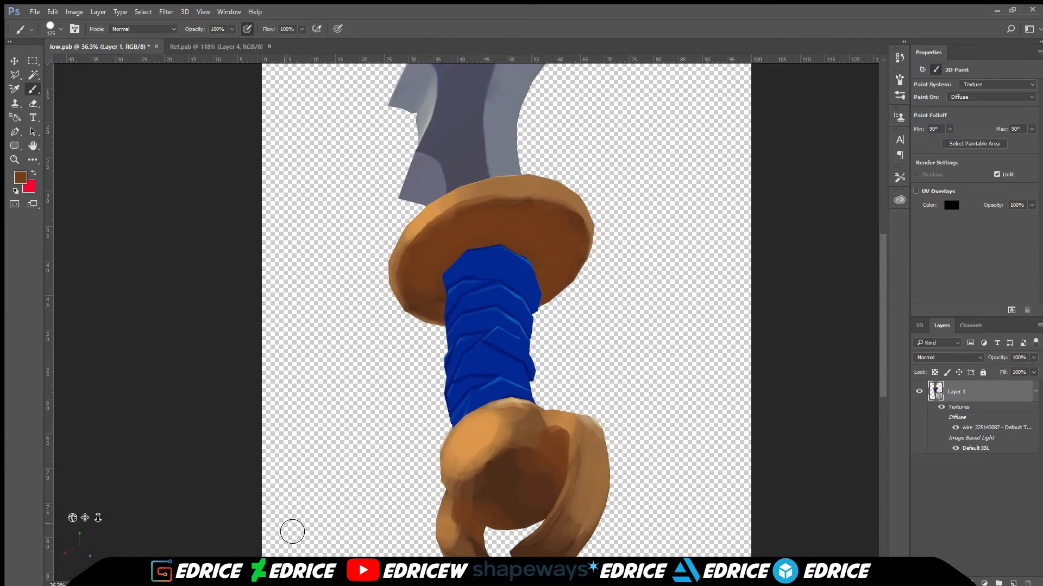
Step: Reopen the diffuse texture with UV overlays shown, and paint reddish brown along the small gold piece's upper strip with brush size 45
left_click(926, 71)
left_click(970, 90)
scroll(594, 275, "up", 3)
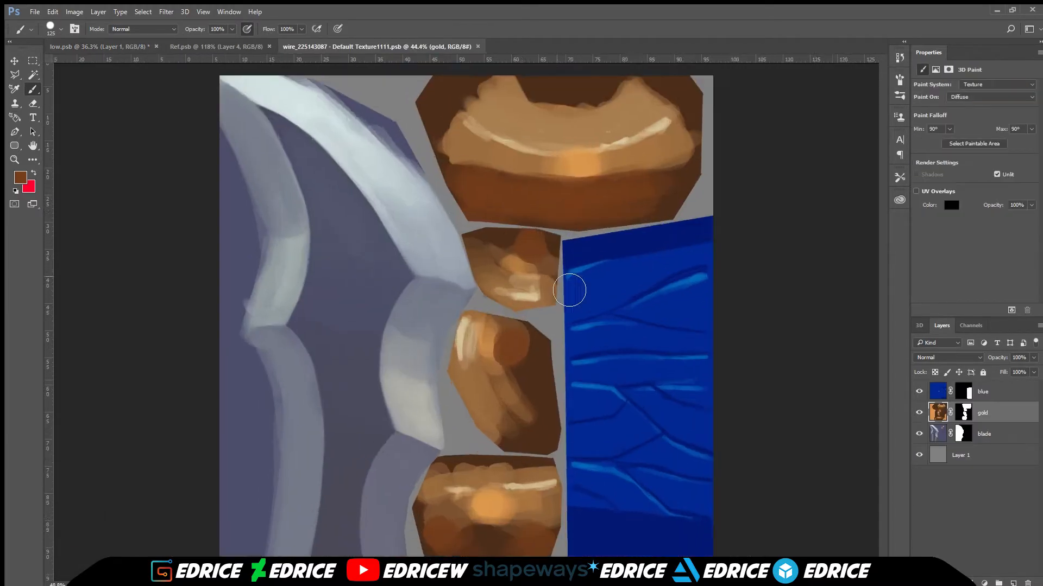
scroll(632, 348, "up", 2)
key("bracketleft")
key("bracketleft")
key("bracketleft")
key("bracketleft")
key("bracketleft")
key("bracketleft")
key("bracketleft")
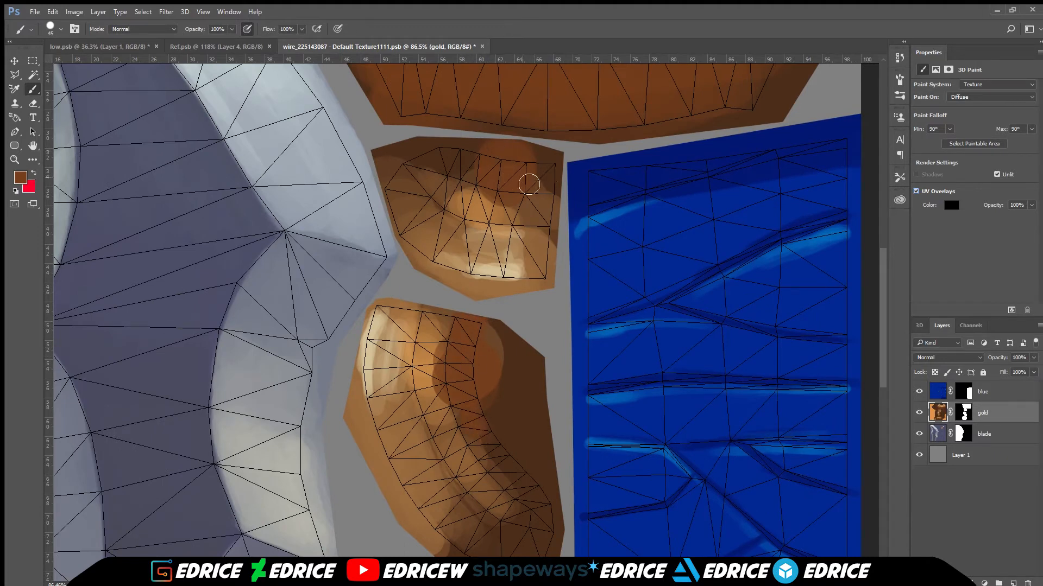
Step: Paint reddish brown over the facets on both sides of the pommel's lower half with brush size 60
scroll(533, 320, "down", 3)
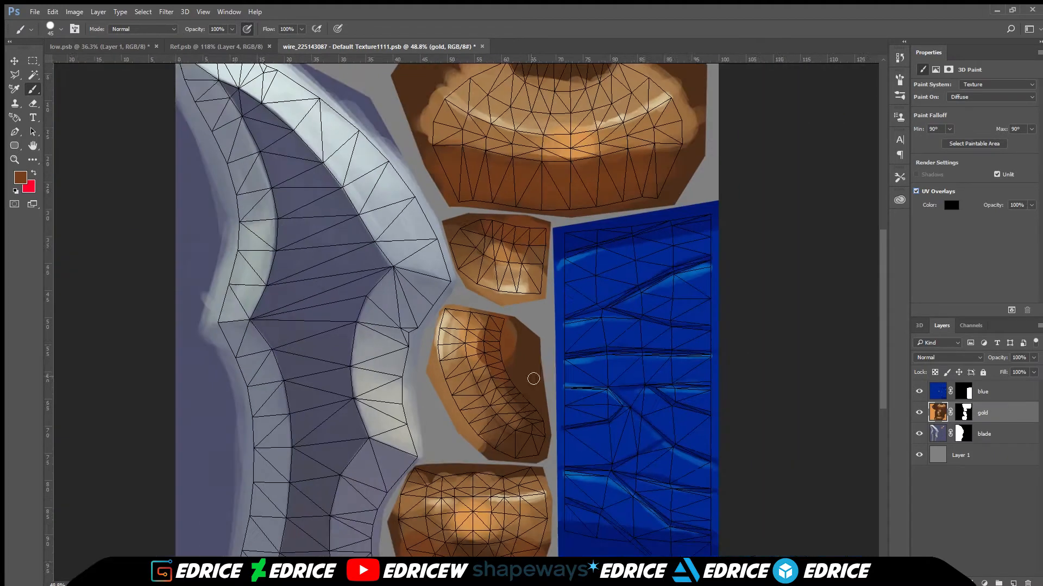
scroll(489, 413, "up", 4)
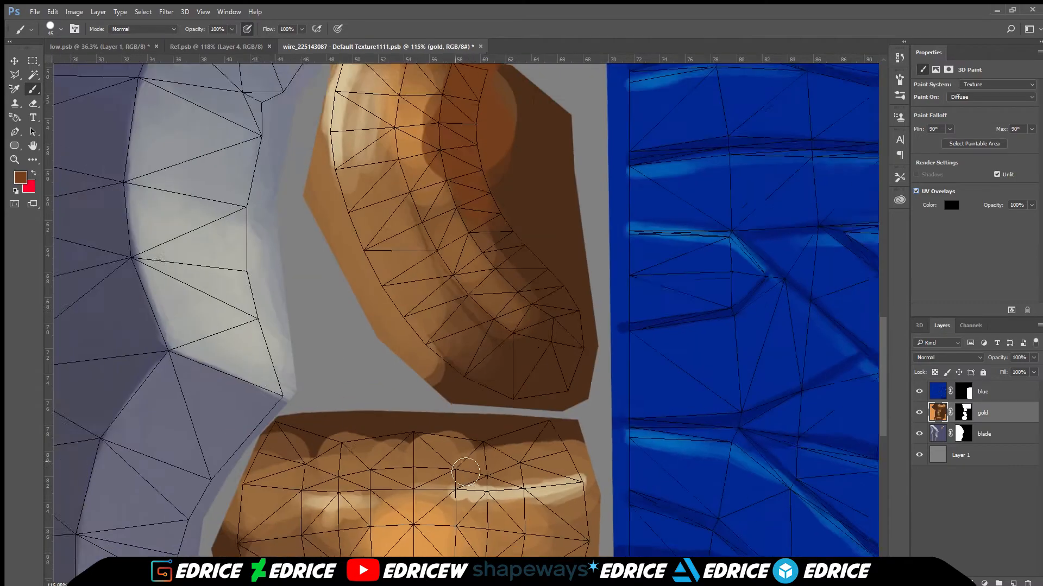
left_click(33, 146)
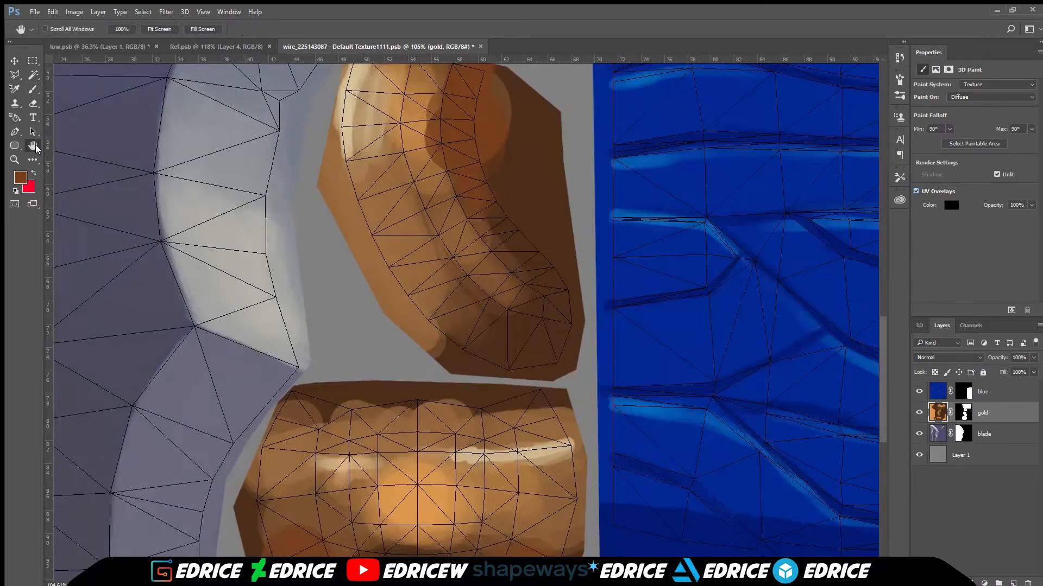
scroll(83, 151, "down", 5)
key("b")
scroll(342, 368, "up", 1)
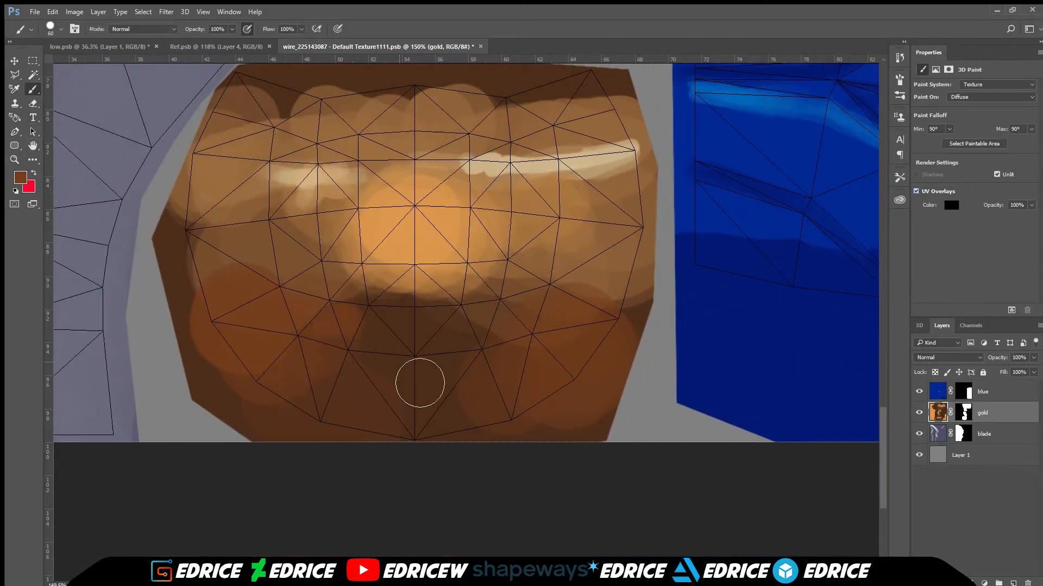
left_click_drag(330, 314, 291, 401)
left_click_drag(547, 343, 521, 302)
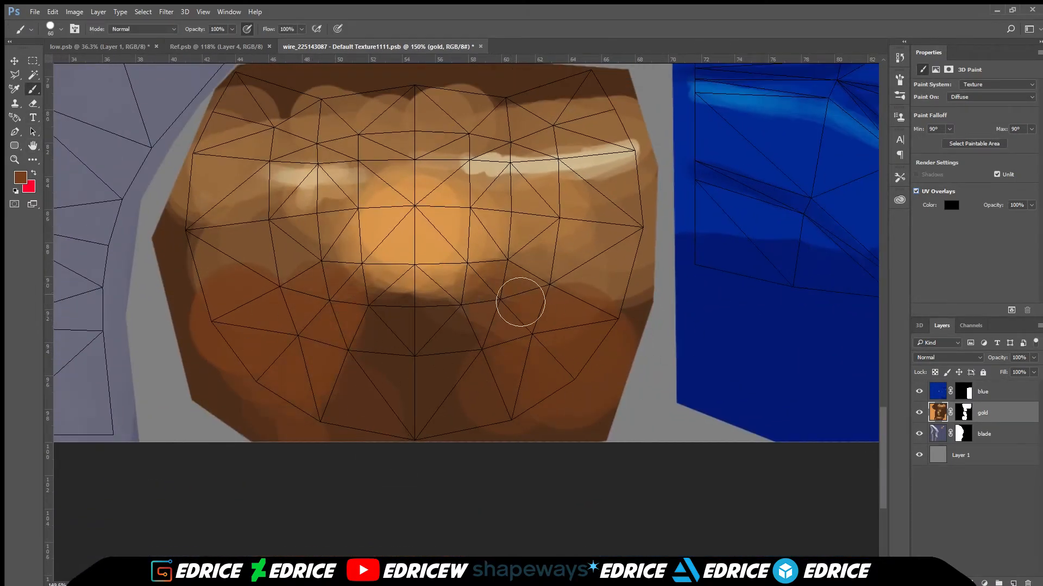
Step: Repaint the pommel's central lower facet with sampled dark brown, and refine the edge of the lighter band using sampled golds
left_click(443, 374, "alt")
mouse_move(467, 431)
left_mouse_down()
mouse_move(401, 415)
mouse_move(455, 393)
left_mouse_up()
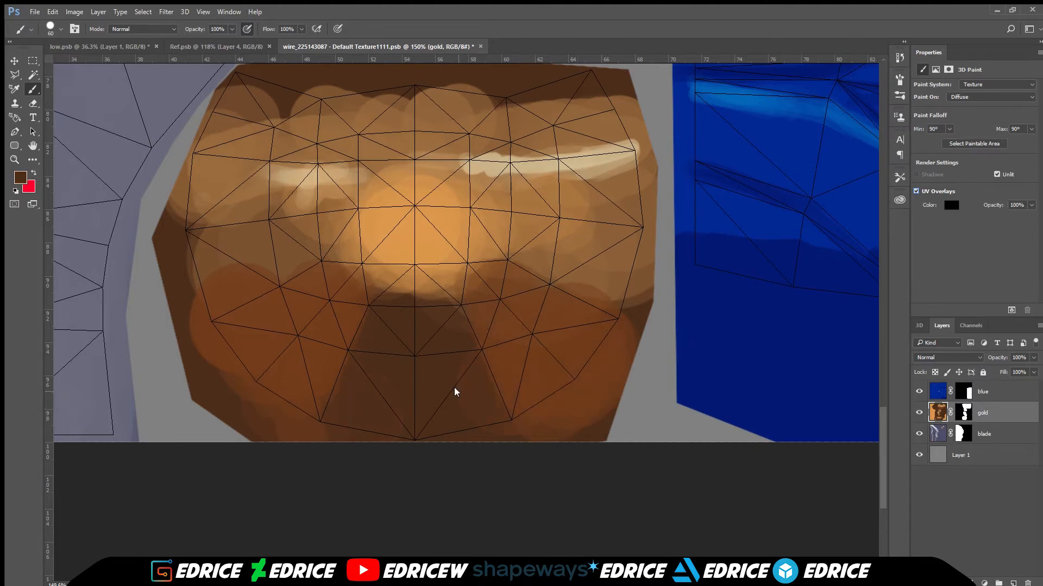
left_click(565, 252, "alt")
left_click_drag(593, 294, 652, 311)
mouse_move(196, 276)
left_mouse_down()
mouse_move(289, 287)
mouse_move(314, 256)
left_mouse_up()
left_click(239, 241, "alt")
Step: Blend the small gold piece's orange highlight and shaded edges with tones sampled from it, reducing the brush to 35
scroll(389, 172, "down", 6)
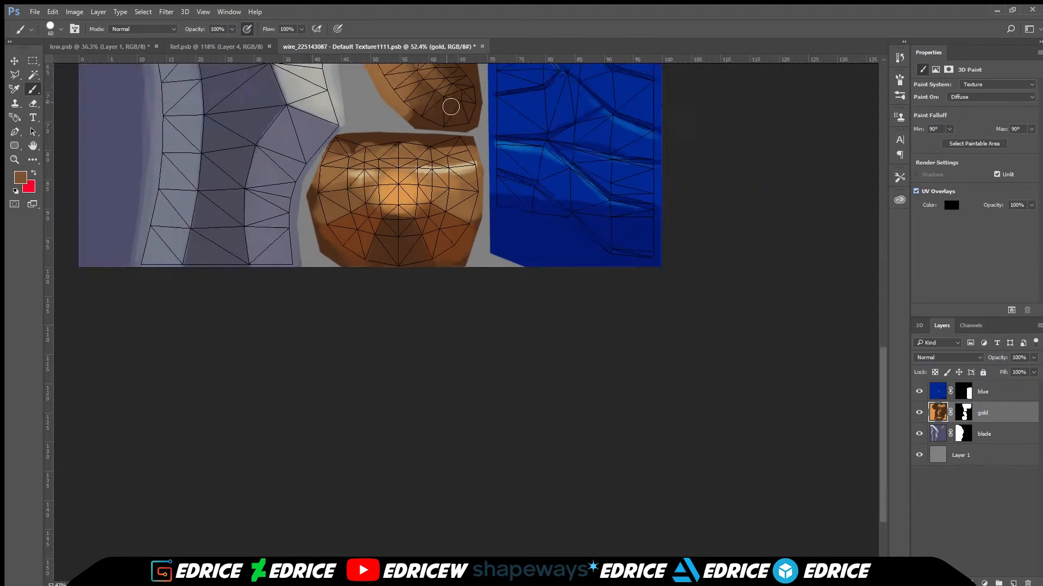
scroll(451, 106, "up", 2)
scroll(573, 242, "up", 4)
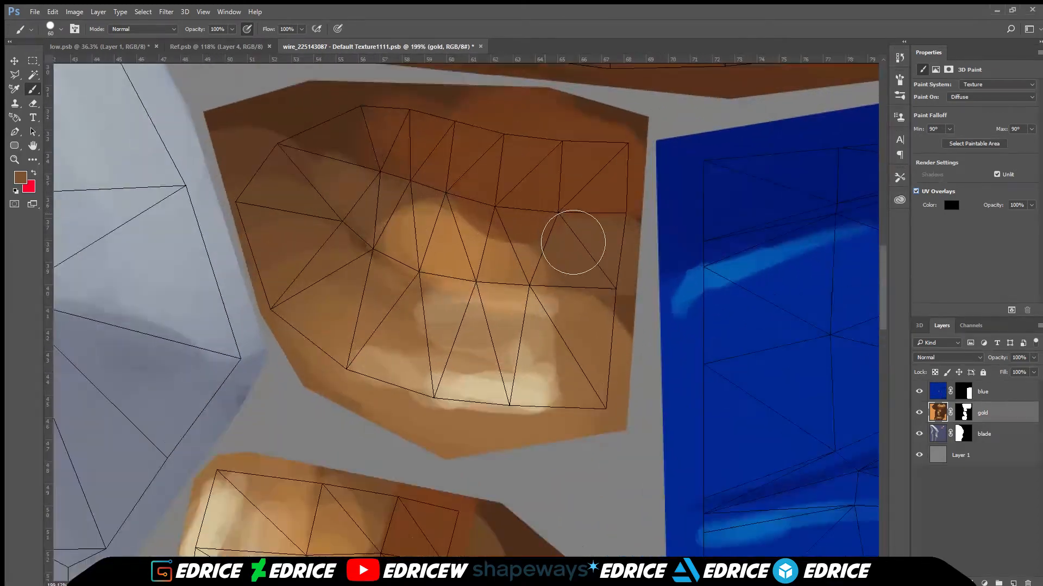
key("bracketleft")
key("bracketleft")
left_click(484, 261, "alt")
mouse_move(501, 223)
left_mouse_down()
mouse_move(453, 231)
mouse_move(526, 228)
left_mouse_up()
left_click(570, 259, "alt")
left_click_drag(566, 259, 536, 251)
left_click(528, 263, "alt")
key("bracketleft")
left_click_drag(427, 231, 409, 199)
Step: Blend light orange down the curved gold piece's middle band and save the texture
scroll(442, 457, "down", 7)
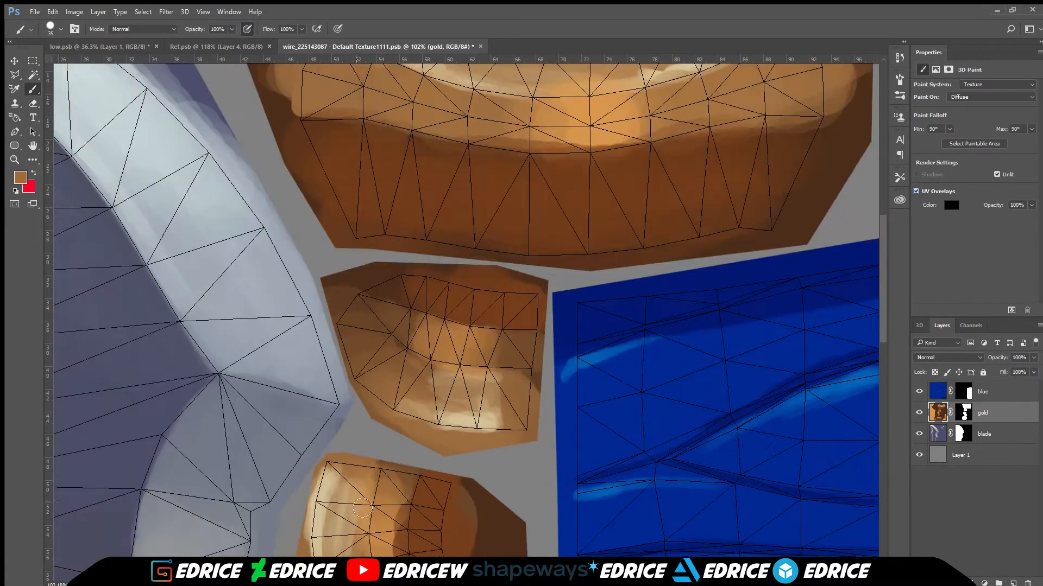
scroll(403, 505, "up", 4)
left_click_drag(883, 304, 873, 373)
left_click_drag(407, 158, 419, 307)
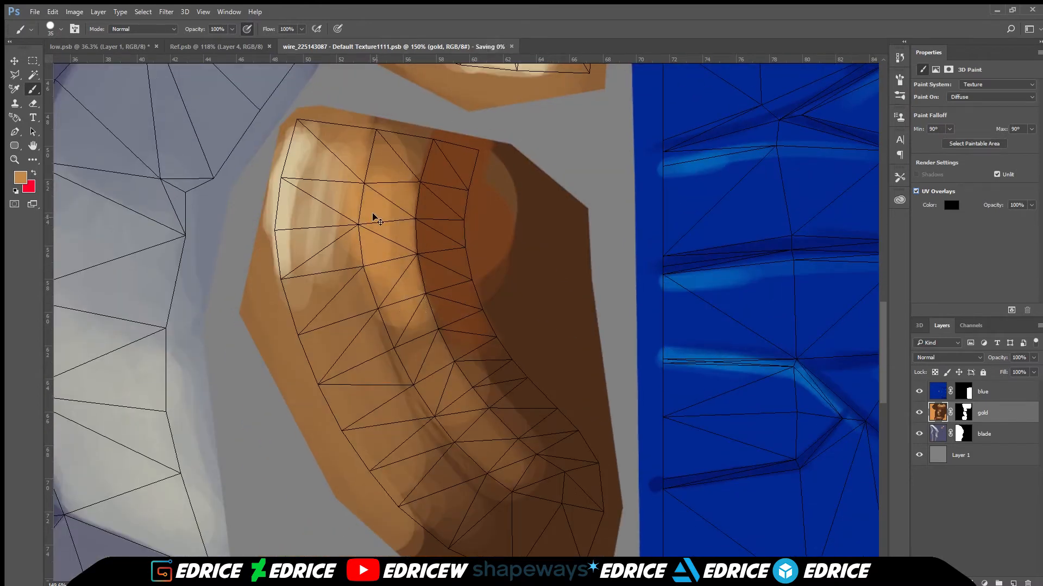
Step: Return to the 3D sword, sample a brown from the pommel, and paint its shaded side with brush size 70
key("ctrl+Tab")
left_click(538, 434, "alt")
key("bracketright")
key("bracketright")
key("bracketright")
mouse_move(537, 433)
left_mouse_down()
mouse_move(507, 486)
mouse_move(508, 449)
mouse_move(501, 522)
mouse_move(480, 535)
left_mouse_up()
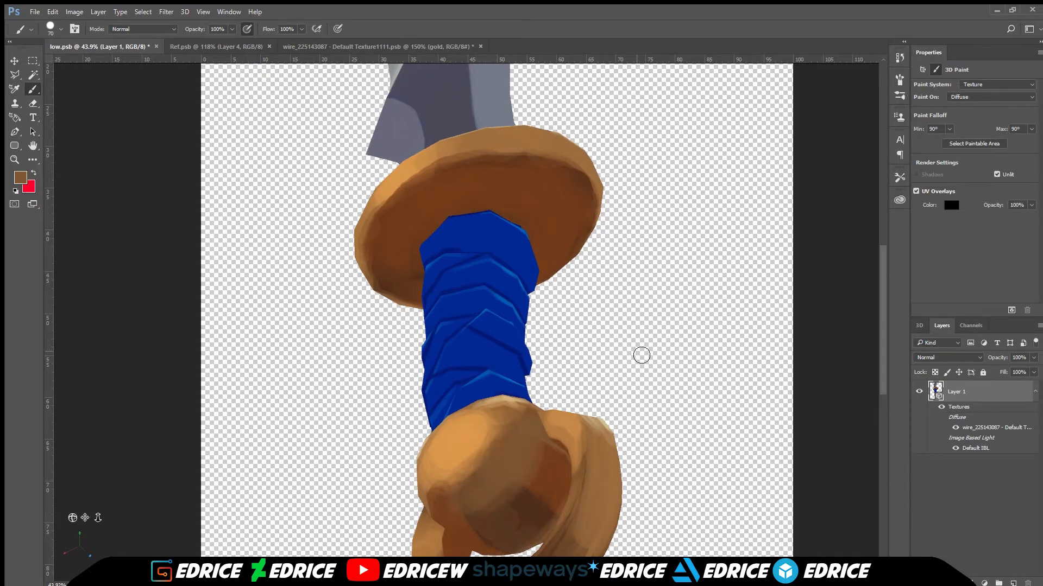
Step: Orbit to the hilt's other side and blend sampled golds over the prong and the pommel ball
mouse_move(99, 517)
left_mouse_down()
mouse_move(106, 502)
mouse_move(124, 520)
mouse_move(145, 517)
left_mouse_up()
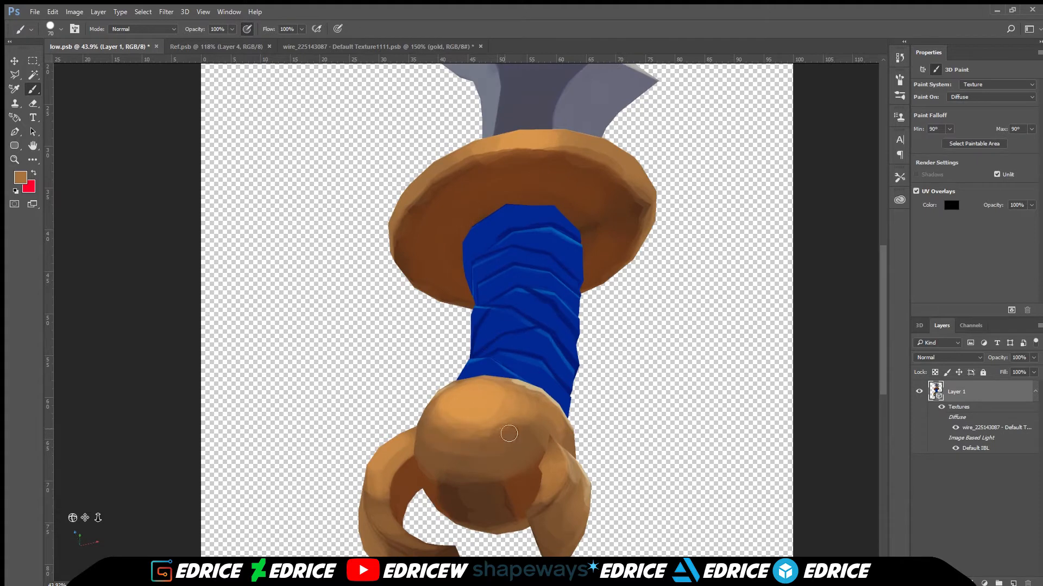
left_click(421, 548, "alt")
mouse_move(377, 488)
left_mouse_down()
mouse_move(391, 526)
mouse_move(417, 547)
left_mouse_up()
mouse_move(72, 517)
left_mouse_down()
mouse_move(87, 475)
mouse_move(106, 489)
left_mouse_up()
mouse_move(424, 431)
left_mouse_down()
mouse_move(440, 461)
mouse_move(461, 452)
mouse_move(421, 434)
mouse_move(486, 468)
left_mouse_up()
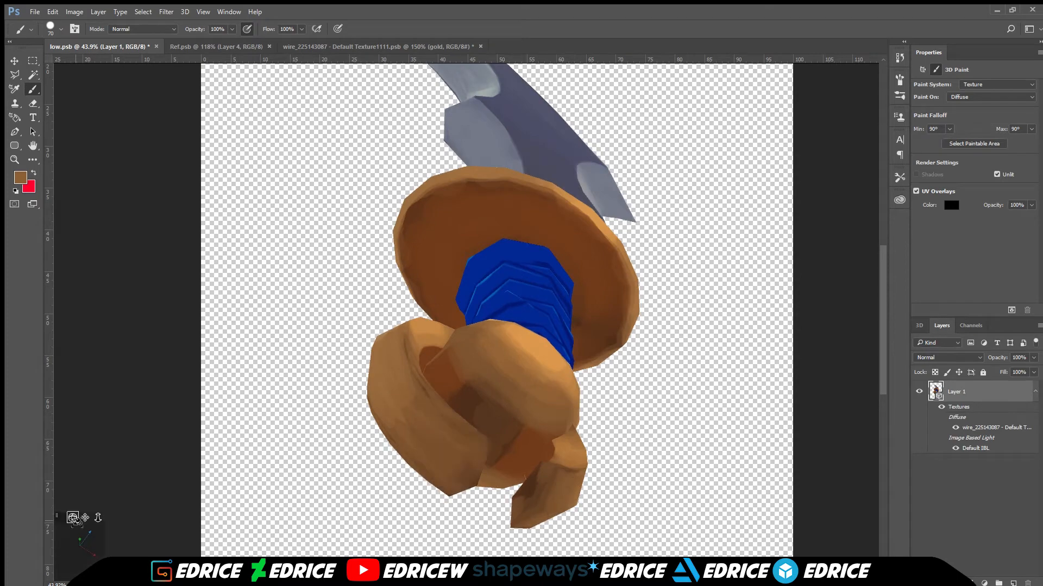
Step: Bring the guard's other face into view and blend its central orange highlight using tones sampled from the guard
left_click_drag(72, 518, 63, 557)
left_click(511, 174, "alt")
left_click_drag(514, 174, 486, 175)
left_click(571, 161, "alt")
left_click_drag(572, 160, 515, 175)
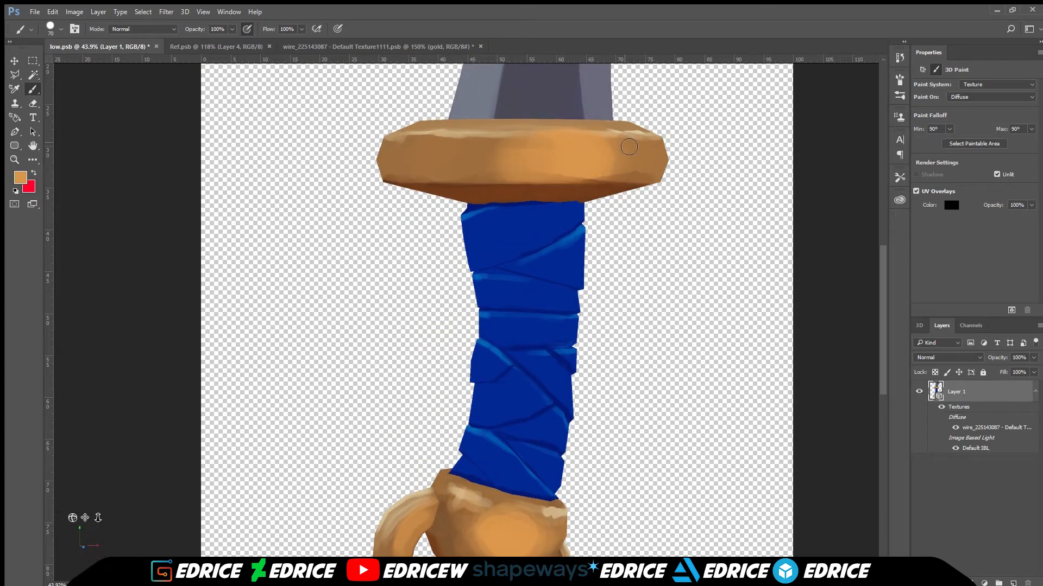
Step: In the texture document, paint sampled dark brown along the guard's underside band on the gold layer
scroll(434, 320, "down", 3)
left_click(383, 46)
scroll(480, 189, "down", 14)
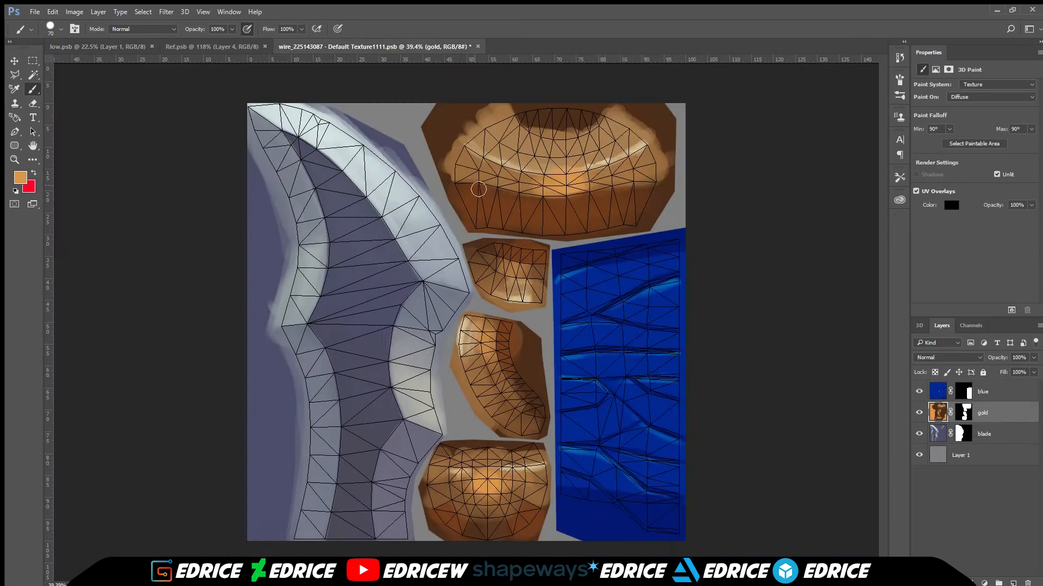
scroll(630, 164, "up", 11)
left_click(625, 265, "alt")
mouse_move(651, 244)
left_mouse_down()
mouse_move(771, 260)
mouse_move(798, 245)
left_mouse_up()
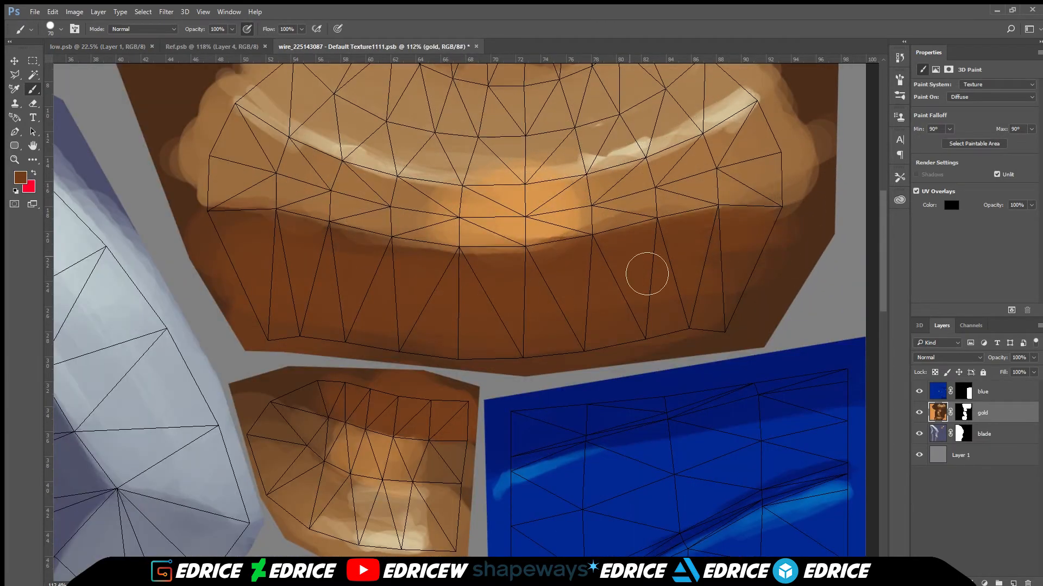
left_click_drag(315, 257, 510, 275)
Step: Extend the orange glow outward in both directions along the guard's rim using the sampled orange
scroll(749, 246, "up", 3)
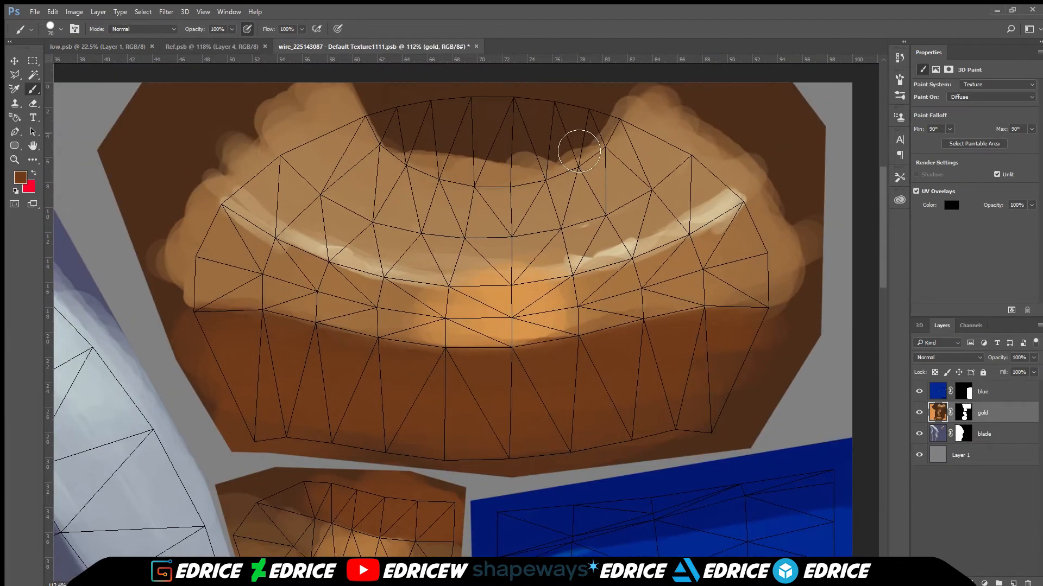
left_click(446, 323, "alt")
mouse_move(446, 322)
left_mouse_down()
mouse_move(340, 304)
mouse_move(413, 320)
left_mouse_up()
mouse_move(584, 320)
left_mouse_down()
mouse_move(678, 271)
mouse_move(584, 357)
left_mouse_up()
key("bracketleft")
key("bracketleft")
left_click(541, 373, "alt")
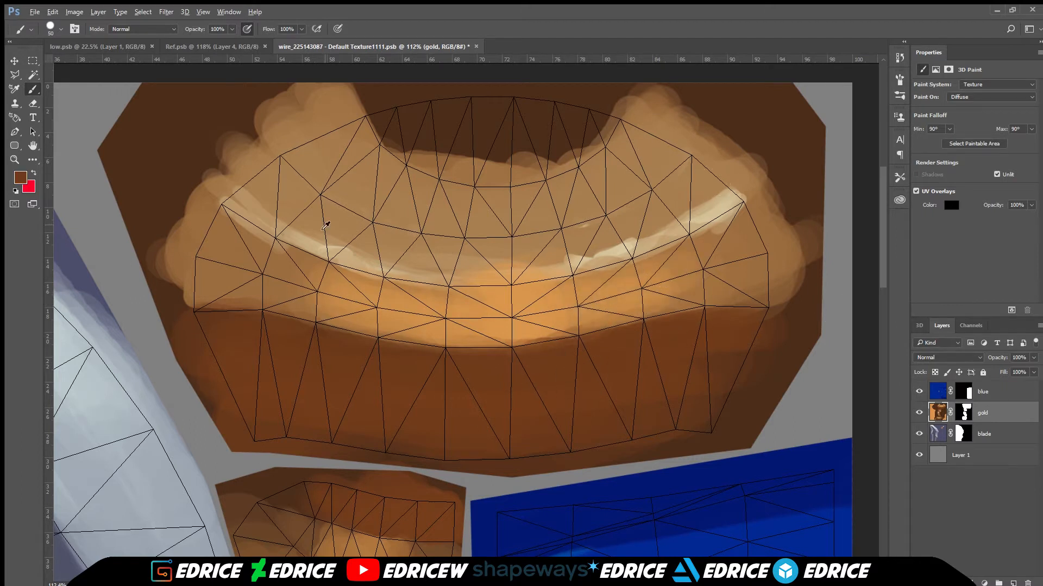
Step: Sample the guard's mid tan and paint over both ends of its rim with a 40 px brush
left_click(325, 225, "alt")
key("bracketleft")
left_click_drag(266, 228, 219, 221)
left_click_drag(713, 233, 751, 227)
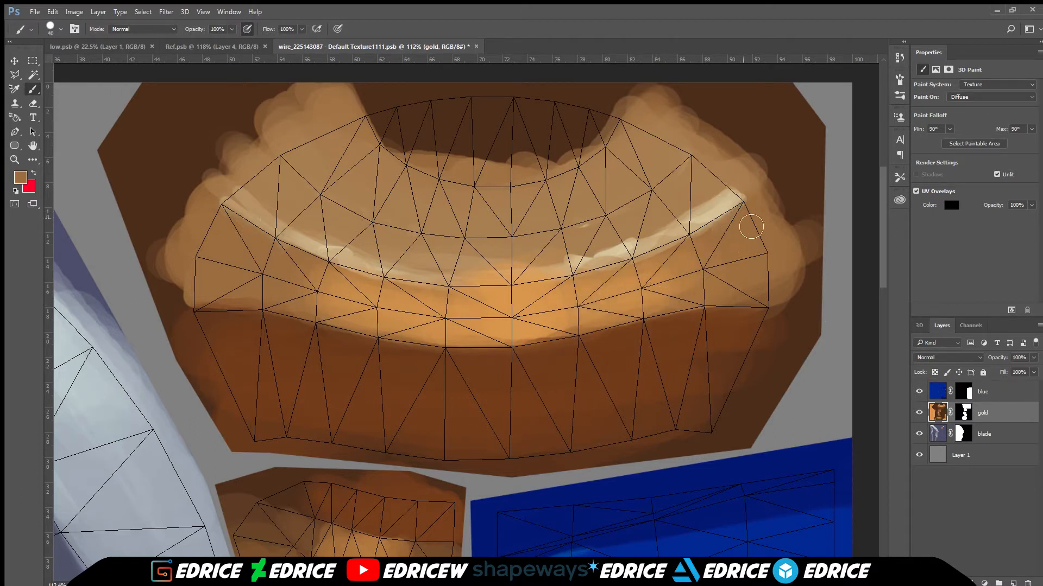
Step: Refine the cream highlight along the guard's upper edge and join its two halves across the centre
mouse_move(215, 180)
left_mouse_down()
mouse_move(319, 248)
mouse_move(397, 270)
left_mouse_up()
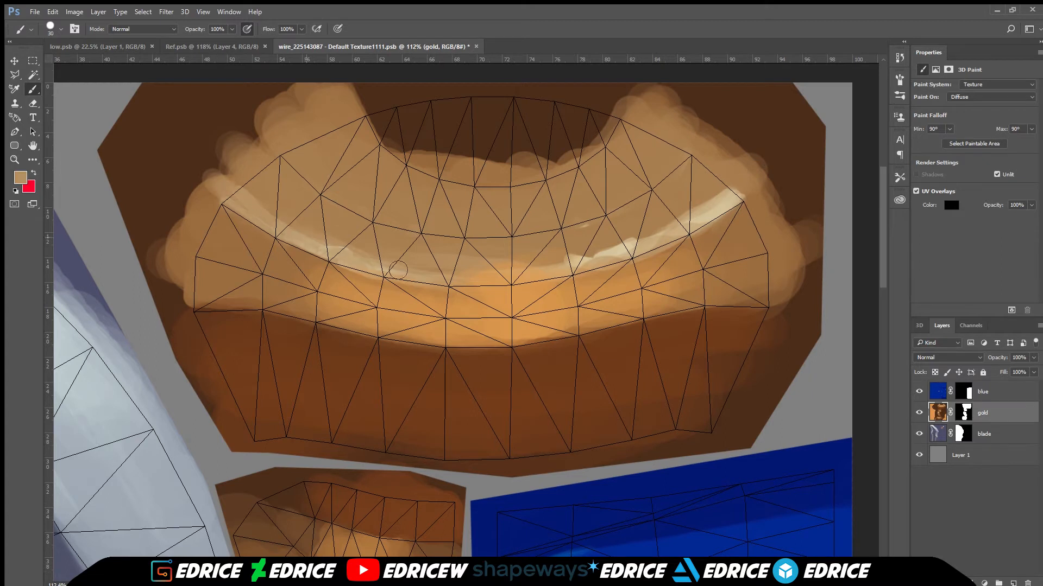
left_click(636, 252, "alt")
mouse_move(633, 253)
left_mouse_down()
mouse_move(597, 262)
mouse_move(724, 223)
left_mouse_up()
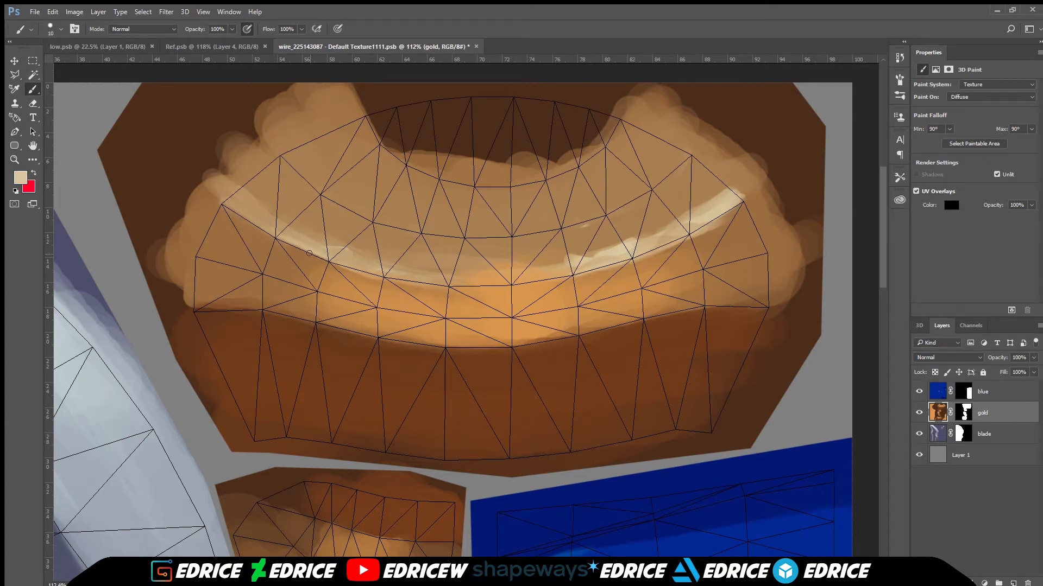
left_click_drag(429, 287, 577, 276)
key("bracketright")
mouse_move(512, 276)
left_mouse_down()
mouse_move(551, 276)
mouse_move(524, 270)
left_mouse_up()
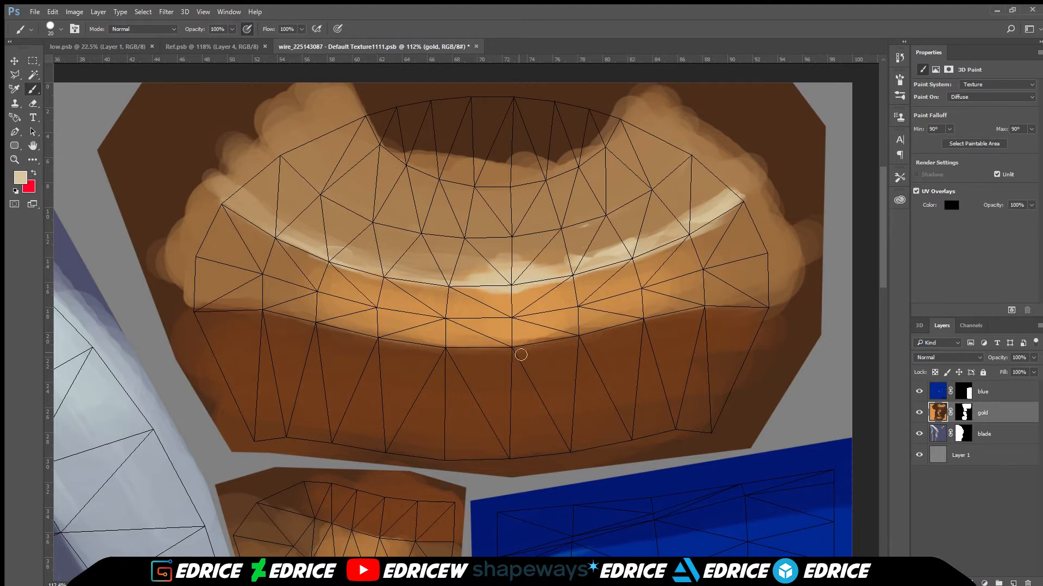
Step: On the sword model in low.psb, paint sampled orange over the guard's rim and the pommel hook with a 70 px brush
left_click(500, 327, "alt")
key("ctrl+Tab")
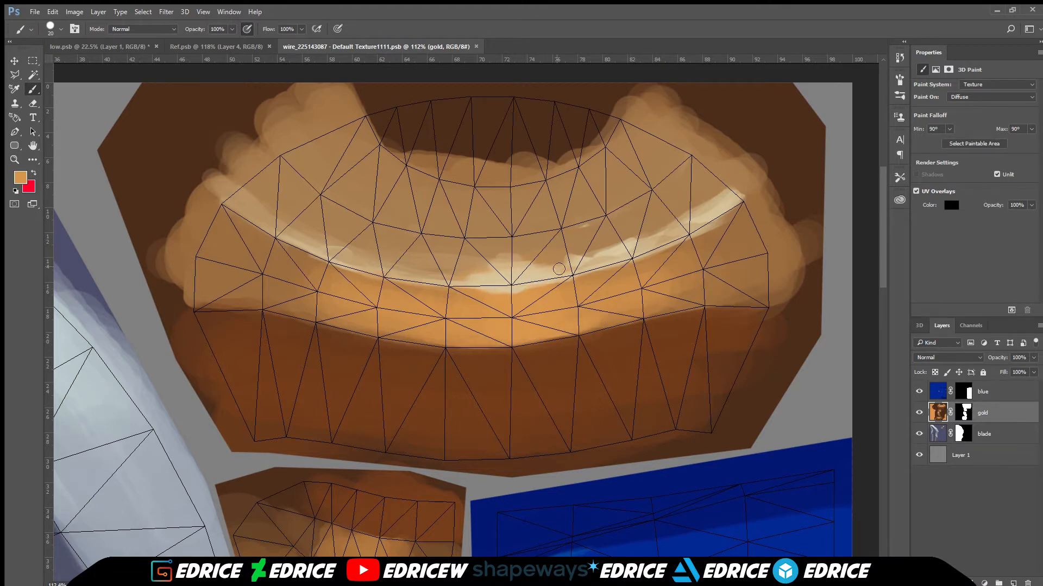
key("ctrl+plus")
key("ctrl+plus")
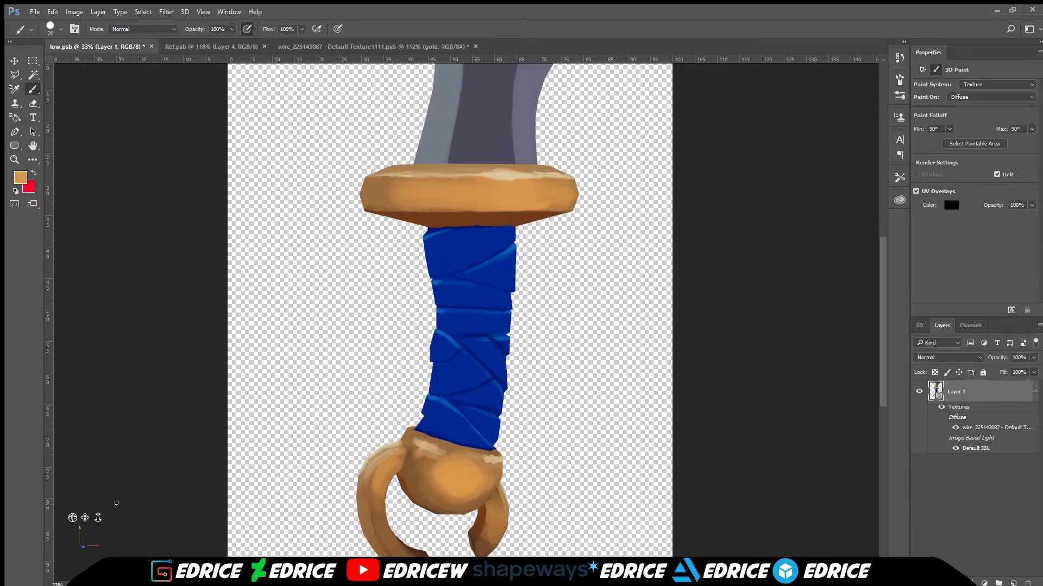
mouse_move(85, 517)
left_mouse_down()
mouse_move(460, 455)
mouse_move(394, 484)
mouse_move(399, 461)
mouse_move(390, 500)
mouse_move(413, 505)
mouse_move(82, 519)
mouse_move(523, 328)
left_mouse_up()
key("bracketright")
key("bracketright")
key("bracketright")
scroll(461, 384, "up", 5)
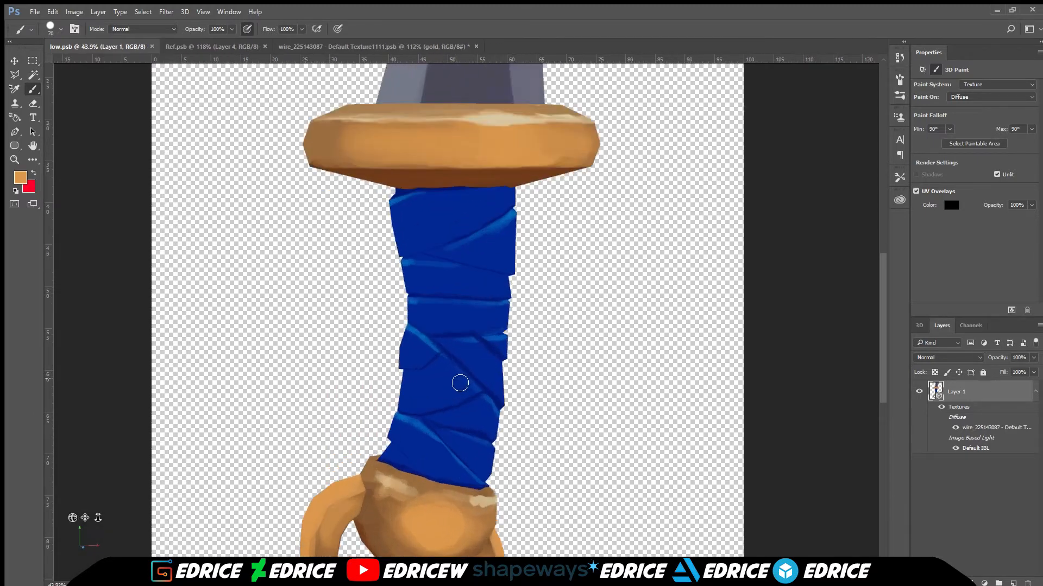
Step: Shade the pommel's underside and the inner hook surfaces with sampled dark brown, reducing the brush from 50 to 20 px
left_click_drag(90, 511, 99, 462)
mouse_move(73, 518)
left_mouse_down()
mouse_move(152, 543)
mouse_move(242, 536)
mouse_move(214, 537)
mouse_move(257, 514)
left_mouse_up()
left_click(352, 371, "alt")
key("bracketleft")
key("bracketleft")
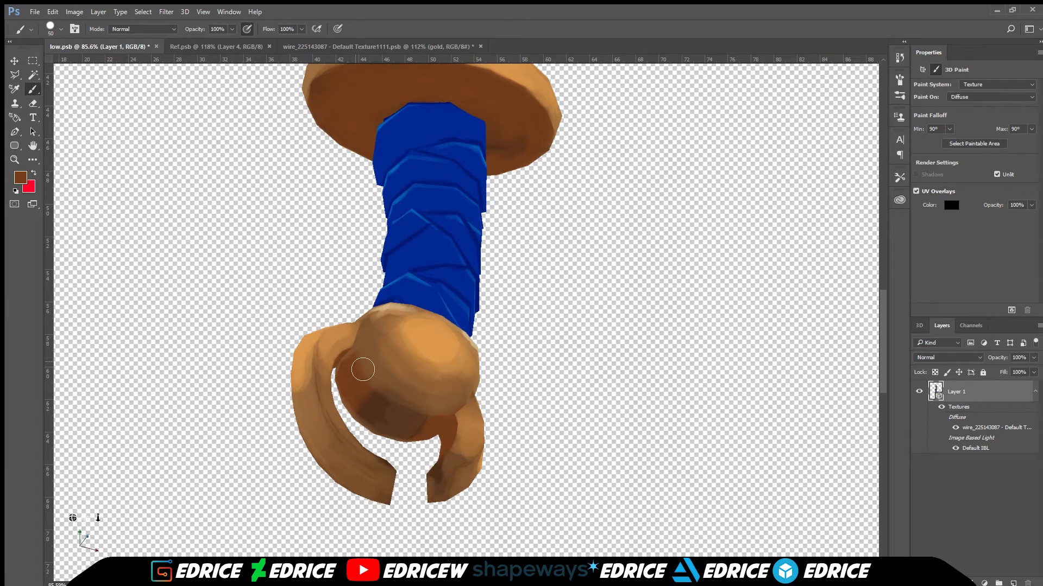
key("bracketleft")
key("bracketleft")
key("bracketleft")
mouse_move(73, 518)
left_mouse_down()
mouse_move(100, 558)
mouse_move(256, 510)
mouse_move(248, 504)
left_mouse_up()
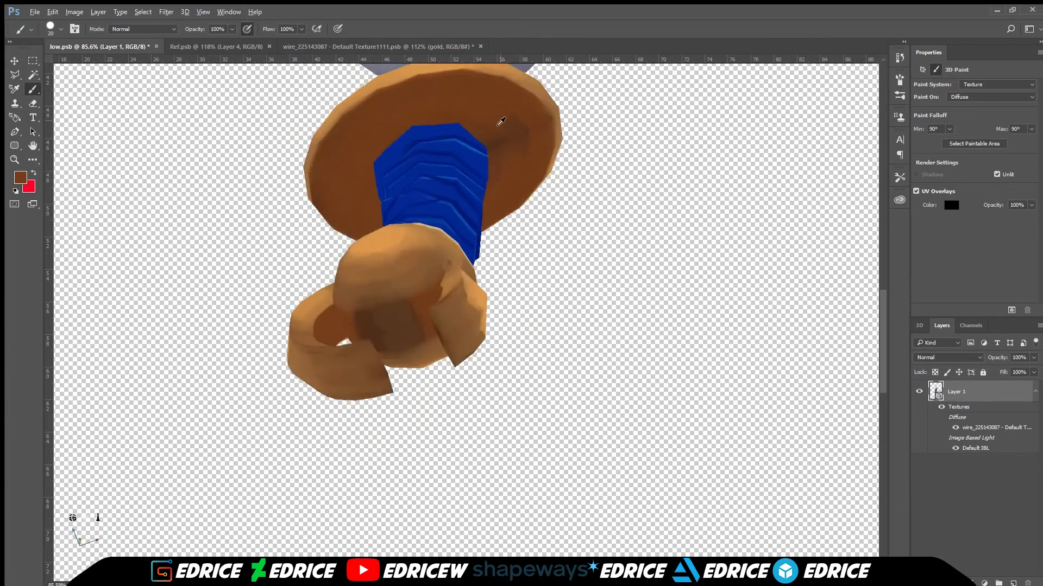
Step: Paint sampled orange over the guard's upper face around the blade's base, using a brush of up to 80 px
left_click_drag(73, 518, 117, 546)
left_click(415, 250, "alt")
left_click_drag(72, 518, 115, 537)
left_click(321, 229, "alt")
mouse_move(256, 251)
left_mouse_down()
mouse_move(332, 239)
mouse_move(229, 266)
left_mouse_up()
left_click_drag(73, 518, 86, 565)
left_click_drag(354, 280, 408, 265)
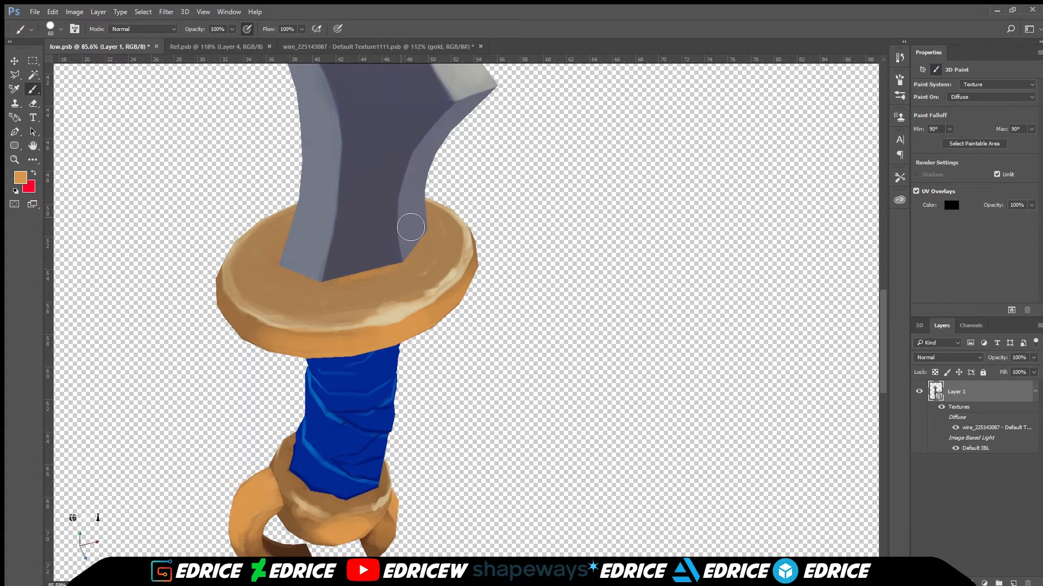
key("]")
mouse_move(386, 297)
left_mouse_down()
mouse_move(437, 273)
mouse_move(433, 282)
left_mouse_up()
left_click_drag(301, 286, 262, 268)
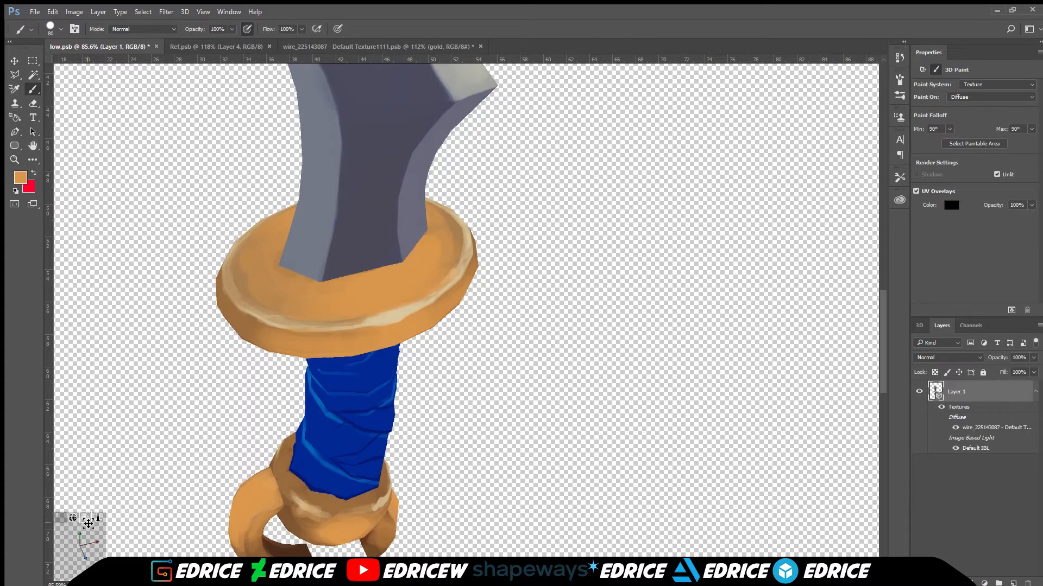
left_click_drag(73, 517, 109, 521)
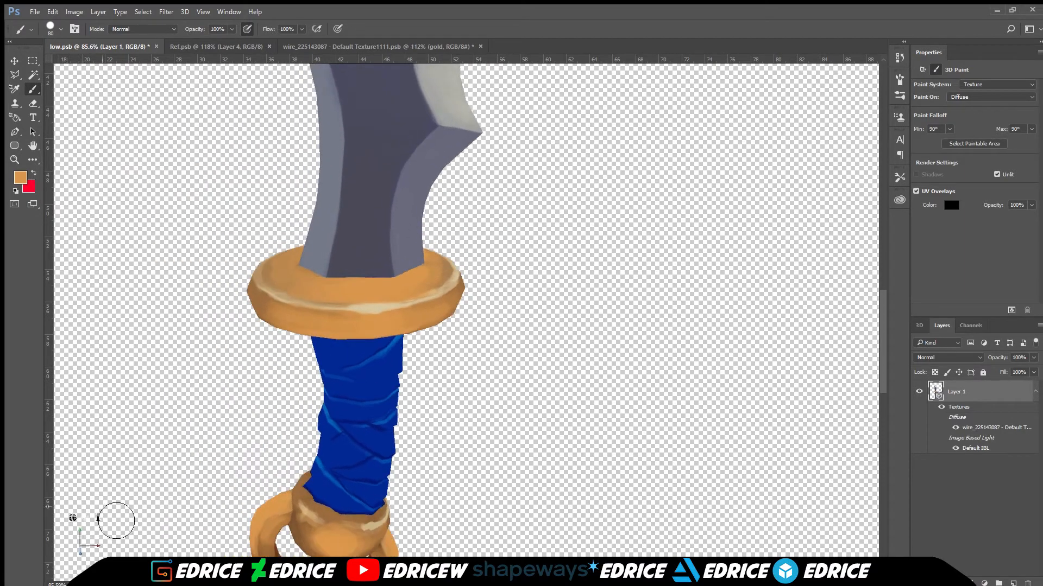
Step: Save the model, then paint sampled brown over the dark area at the top centre of the guard's texture
left_click(318, 278, "alt")
key("ctrl+s")
left_click(374, 46)
scroll(539, 112, "down", 5)
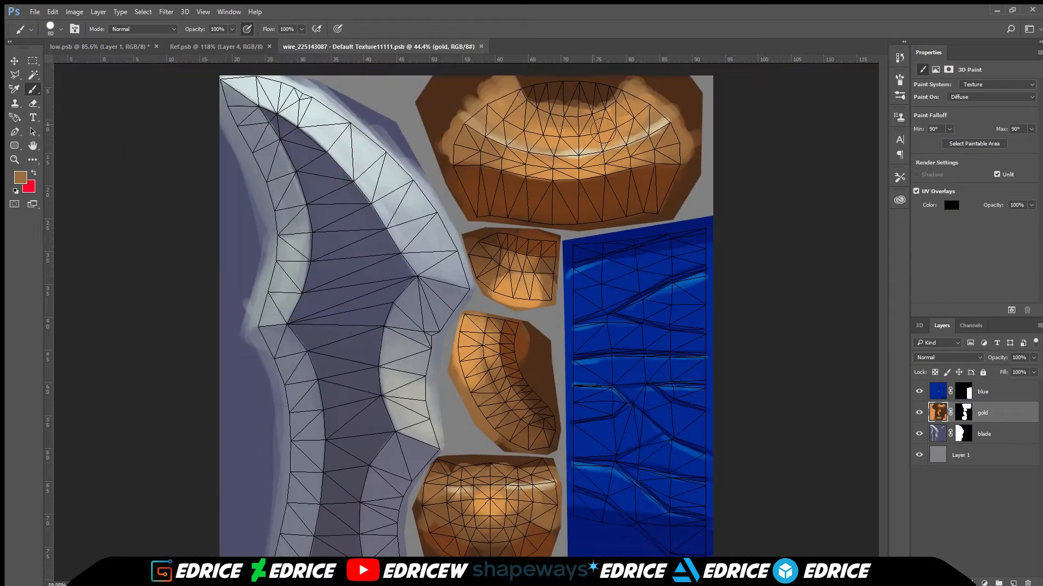
scroll(563, 292, "up", 4)
left_click_drag(391, 207, 551, 191)
key("bracketleft")
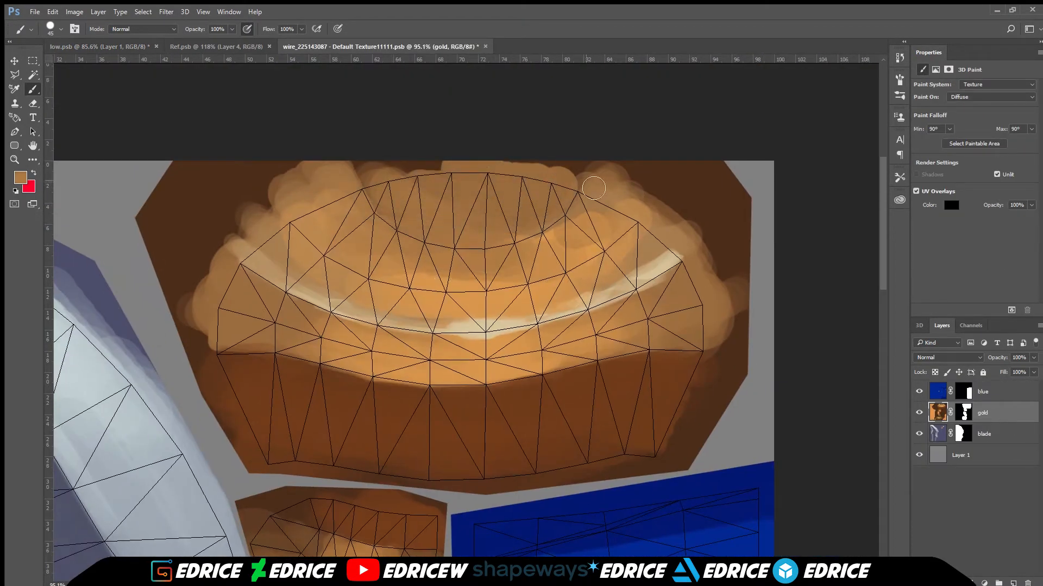
Step: Blend the guard texture's upper face with sampled light gold and touch up its underside edge with sampled dark brown
left_click(489, 243, "alt")
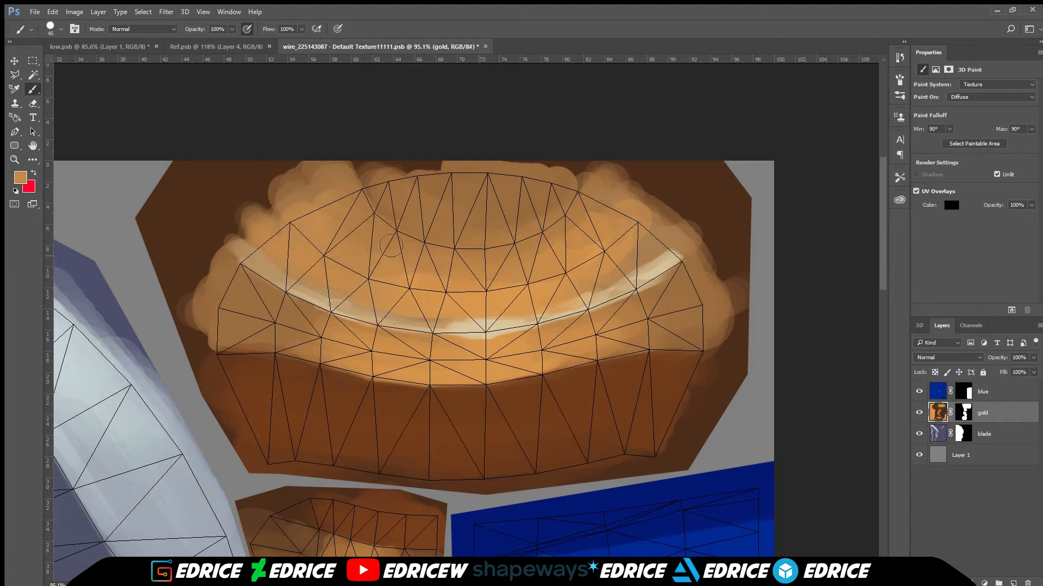
key("bracketleft")
left_click(236, 375, "alt")
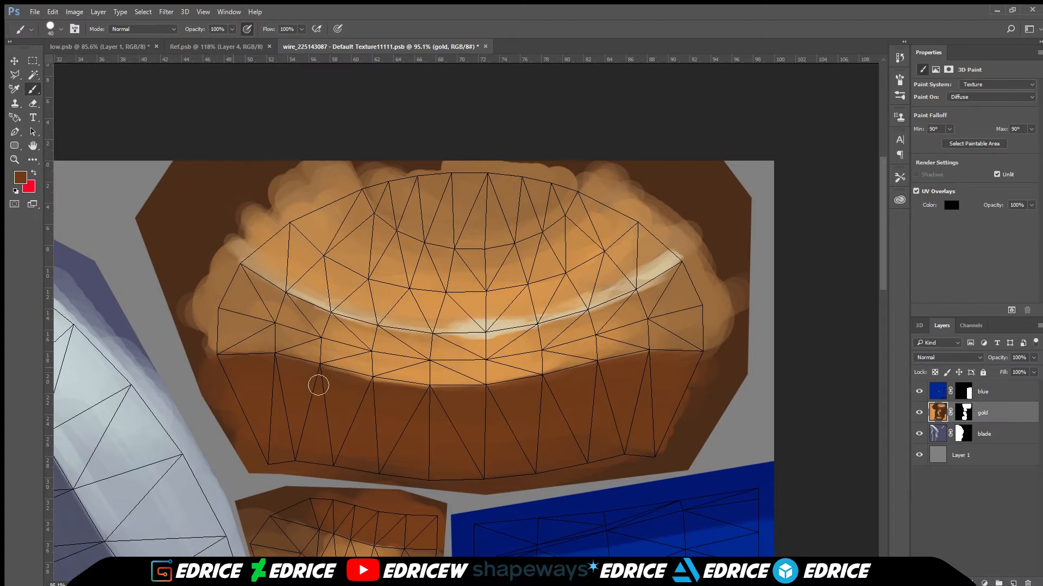
scroll(471, 389, "down", 5)
scroll(553, 349, "up", 5)
scroll(526, 353, "down", 6)
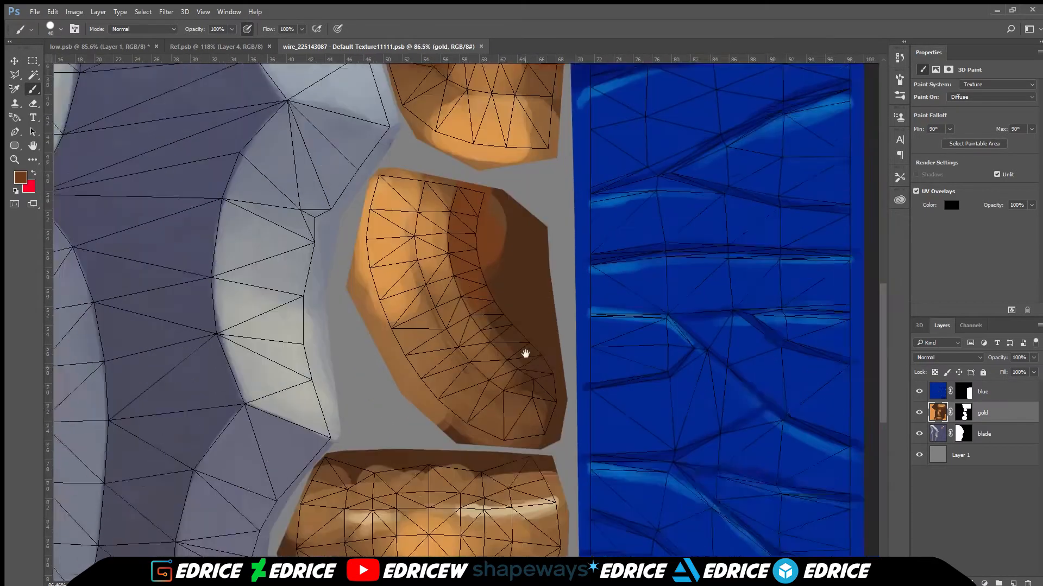
Step: Blend the pommel's orange glow with sampled orange and tan using an enlarged 90 px brush
key("bracketright")
key("bracketright")
key("bracketright")
key("bracketright")
key("bracketright")
left_click(450, 434, "alt")
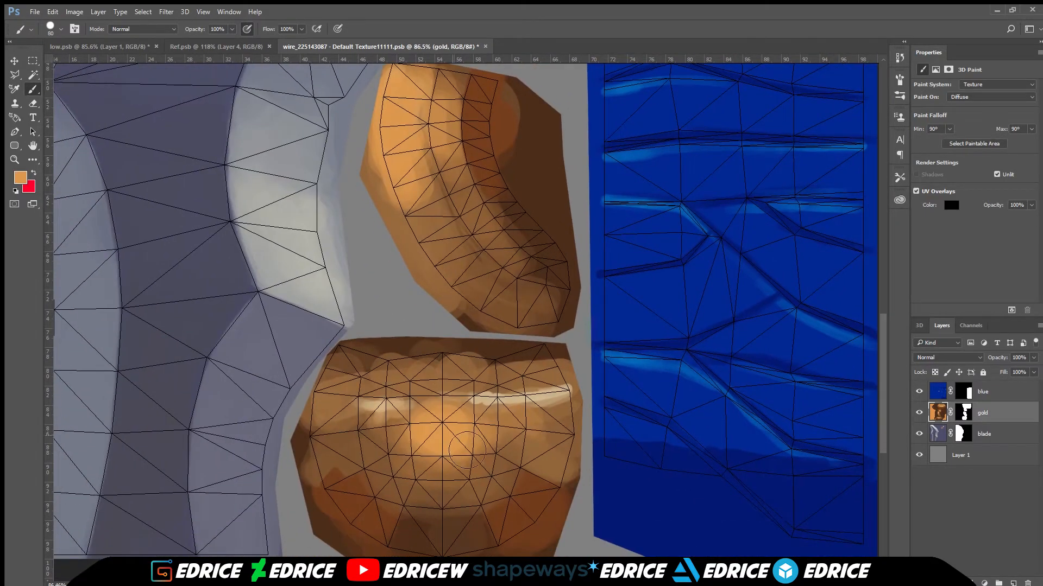
left_click(407, 406, "alt")
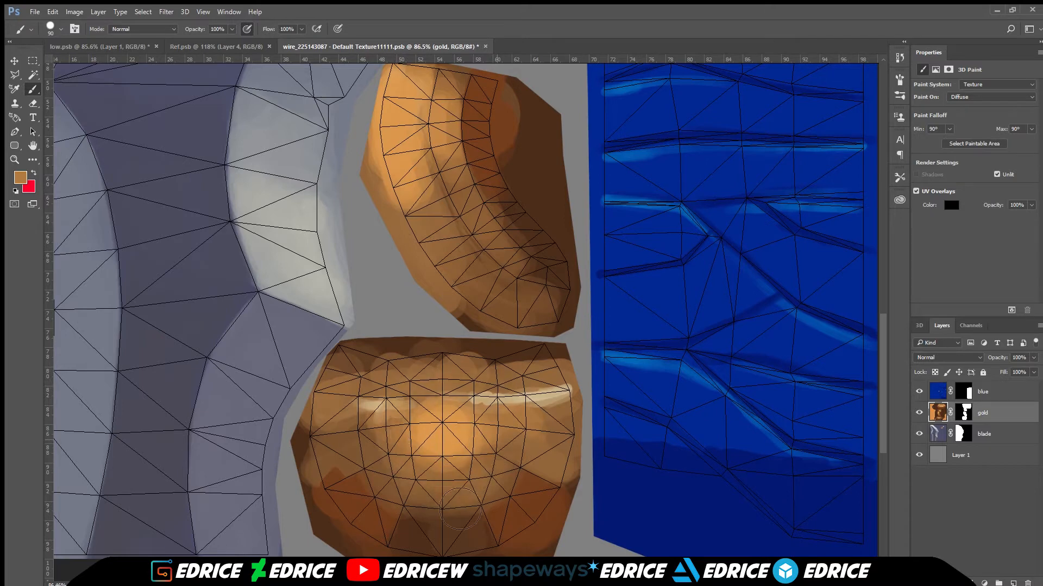
Step: Repaint the tan around the pommel's cream highlight with a 40 px brush
key("bracketleft")
key("bracketleft")
key("bracketleft")
key("bracketleft")
key("bracketleft")
left_click_drag(469, 397, 496, 396)
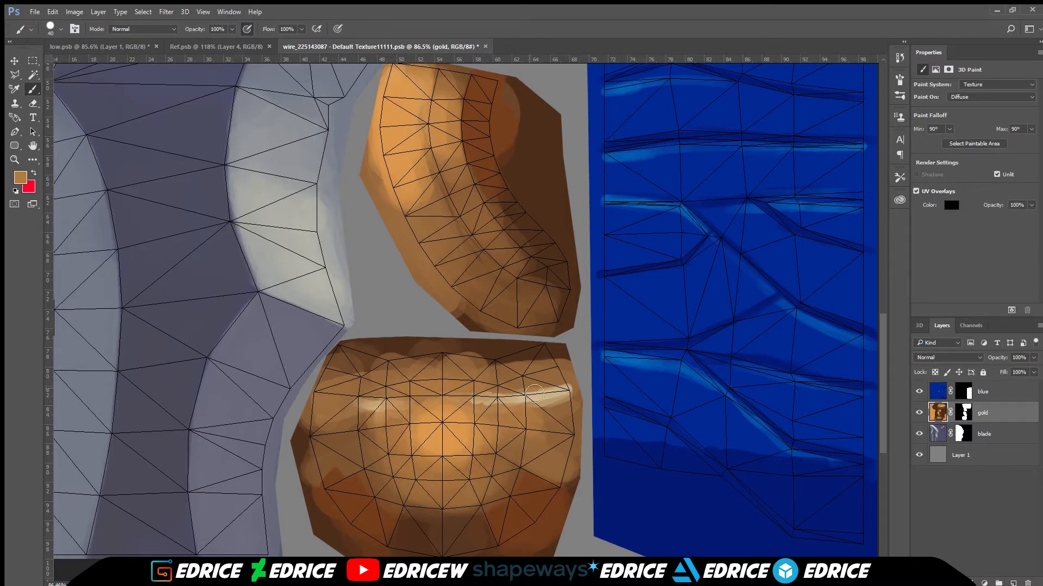
Step: Sample a pale cream from the shiny metal reference in Ref.psb for fine highlights and return to the texture document
key("bracketleft")
key("bracketleft")
key("ctrl+shift+Tab")
left_click(370, 519, "alt")
key("ctrl+shift+Tab")
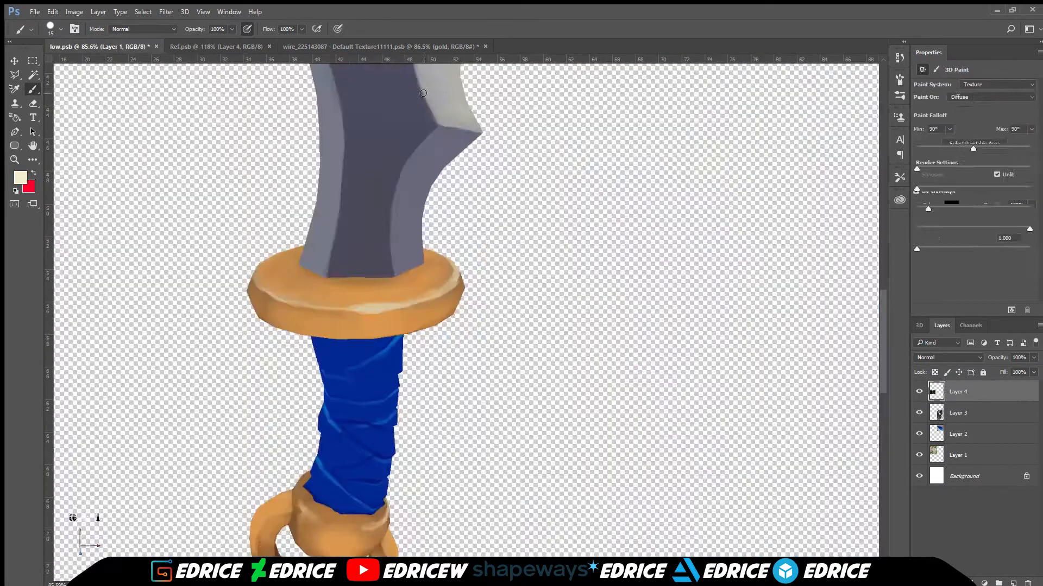
key("ctrl+shift+Tab")
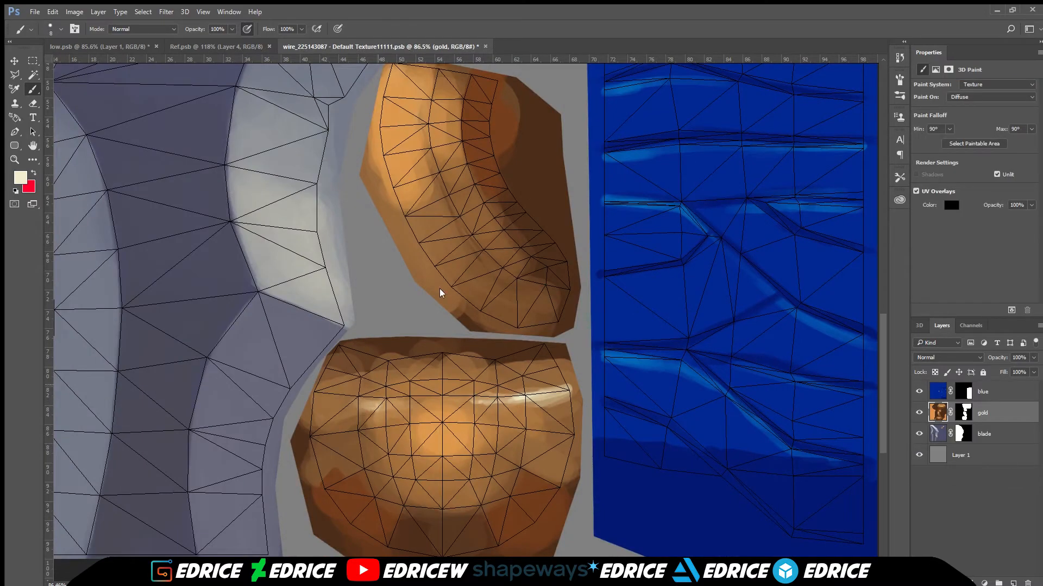
Step: Add thin pale cream glints to the guard's edge highlight and the pommel's highlight
scroll(440, 293, "down", 5)
scroll(622, 276, "up", 4)
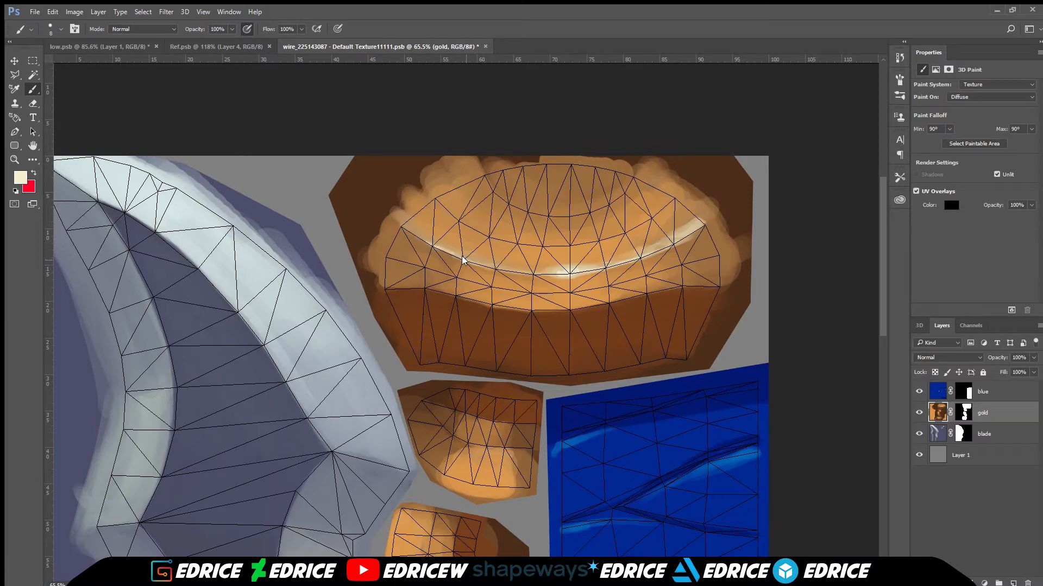
scroll(660, 372, "down", 3)
scroll(553, 485, "up", 4)
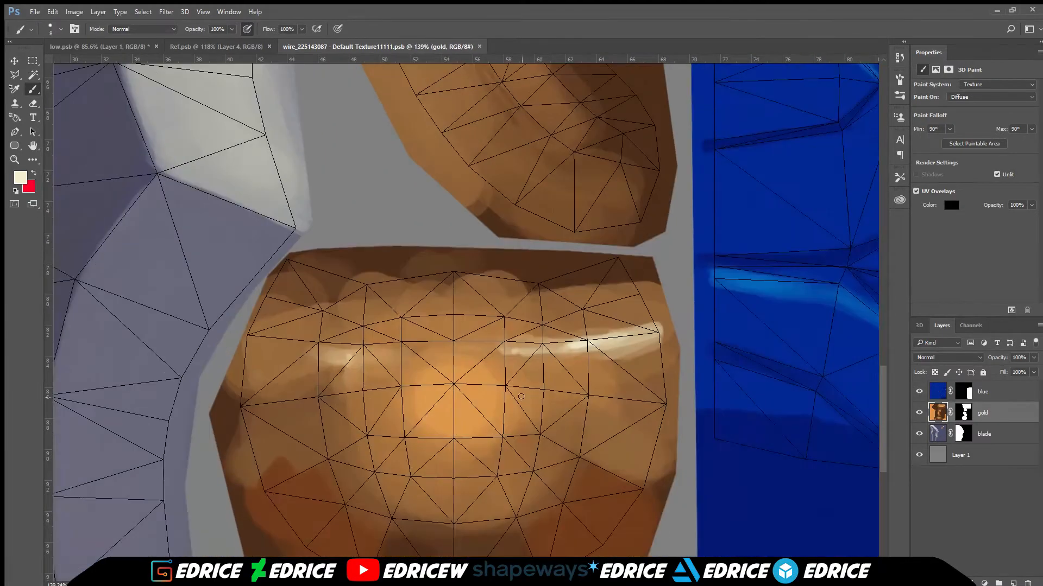
Step: Inspect the new highlights on the sword model and dab a small pale glint on the pommel's orange glow
key("ctrl+Tab")
scroll(413, 305, "down", 2)
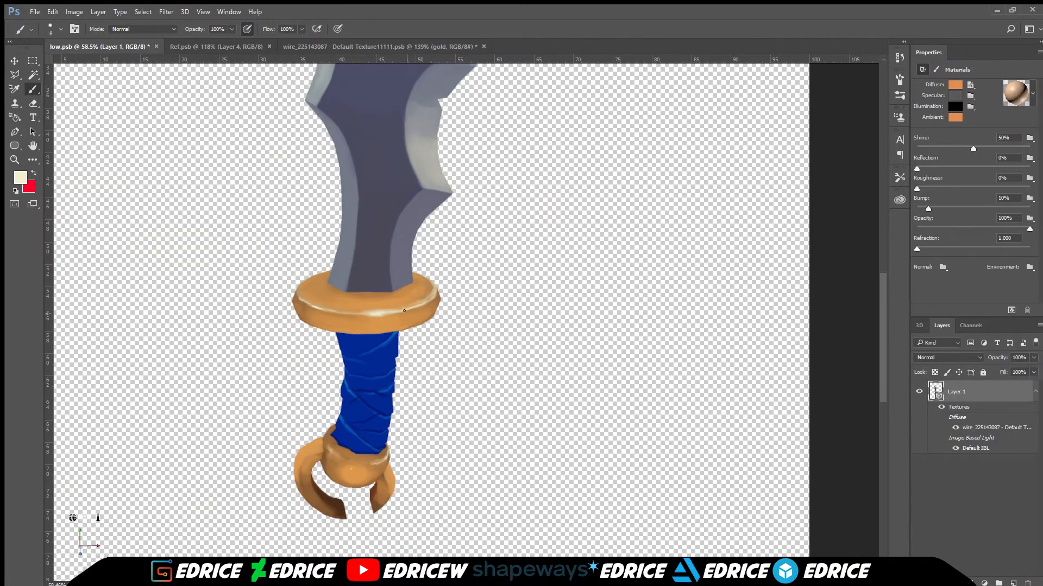
left_click_drag(81, 505, 325, 509)
left_click(460, 46)
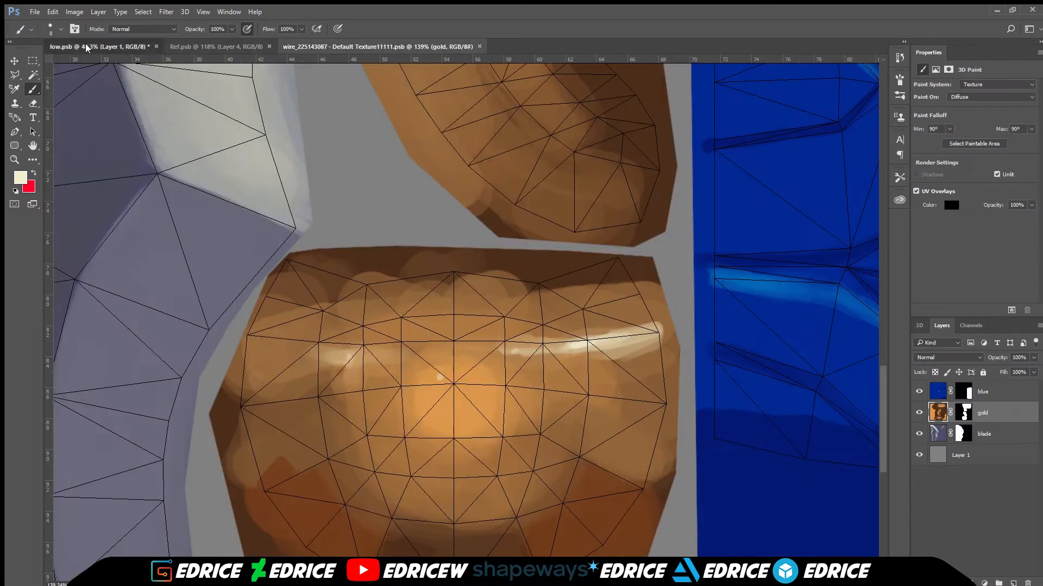
Step: Smooth the guard's rim below the blade's flat edge on the model with sampled tan and a 70 px brush
left_click(86, 46)
left_click_drag(97, 517, 98, 488)
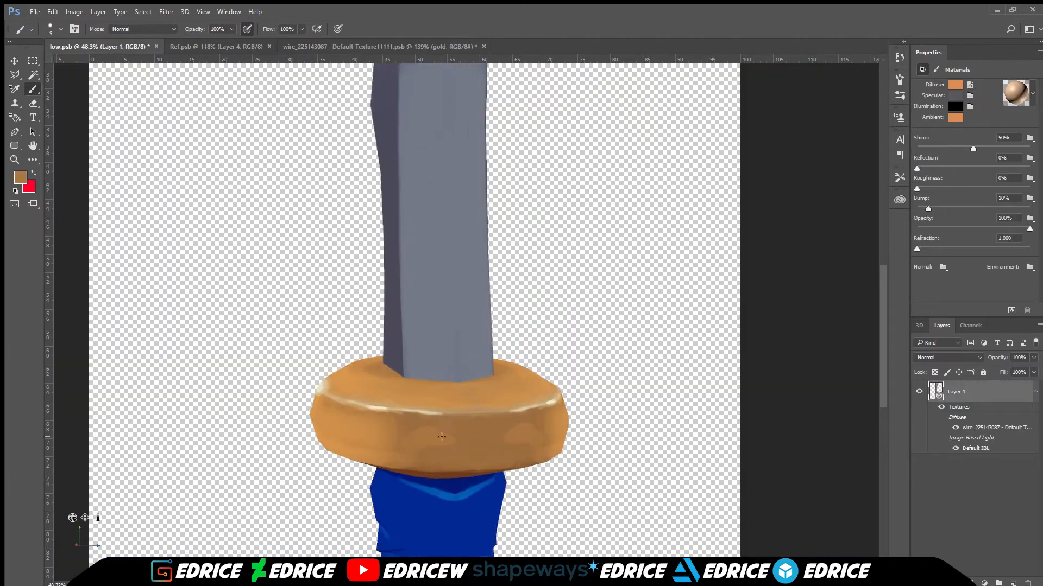
key("bracketright")
key("bracketright")
key("bracketright")
key("bracketright")
mouse_move(456, 453)
left_mouse_down()
mouse_move(412, 434)
mouse_move(437, 457)
mouse_move(413, 438)
left_mouse_up()
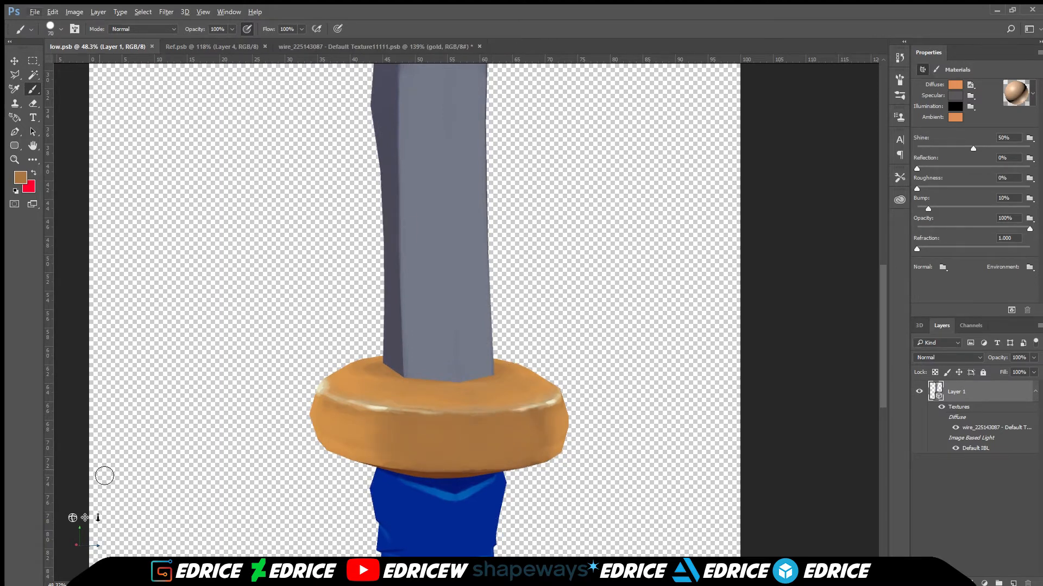
Step: Paint light gold over the guard's rim on the opposite side of the sword model
left_click_drag(97, 518, 97, 559)
mouse_move(71, 517)
left_mouse_down()
mouse_move(144, 533)
mouse_move(132, 503)
mouse_move(105, 494)
mouse_move(124, 523)
mouse_move(94, 544)
mouse_move(76, 518)
mouse_move(163, 509)
mouse_move(109, 521)
mouse_move(93, 548)
left_mouse_up()
left_click_drag(413, 310, 473, 306)
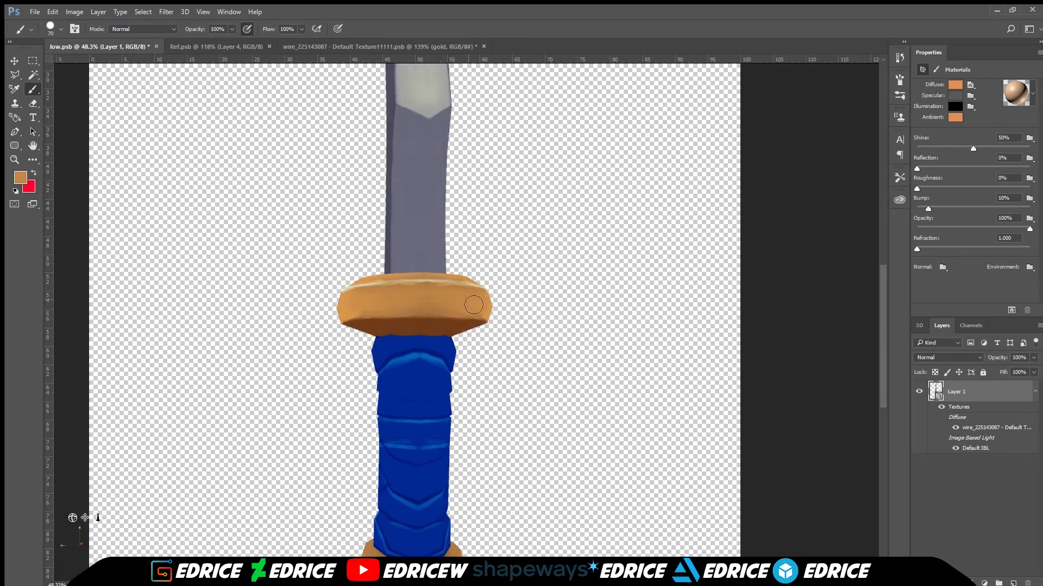
Step: Activate the blue layer in the texture document, sample the grip's dark blue, and bring up Ref.psb
key("ctrl+Tab")
key("ctrl+Tab")
key("ctrl+0")
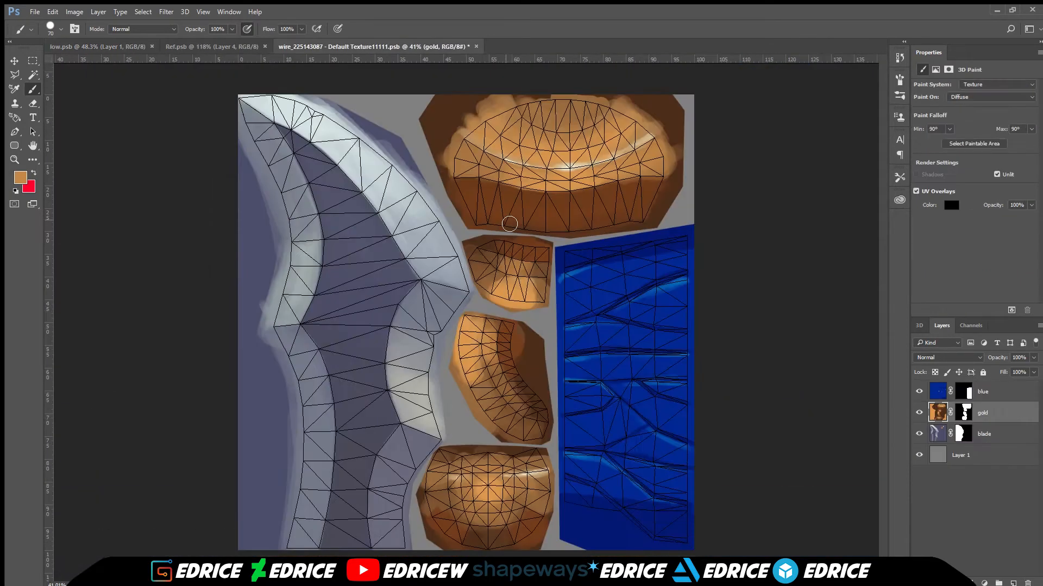
left_click(605, 349, "ctrl")
left_click(605, 349, "alt")
scroll(605, 349, "up", 3)
key("ctrl+shift+Tab")
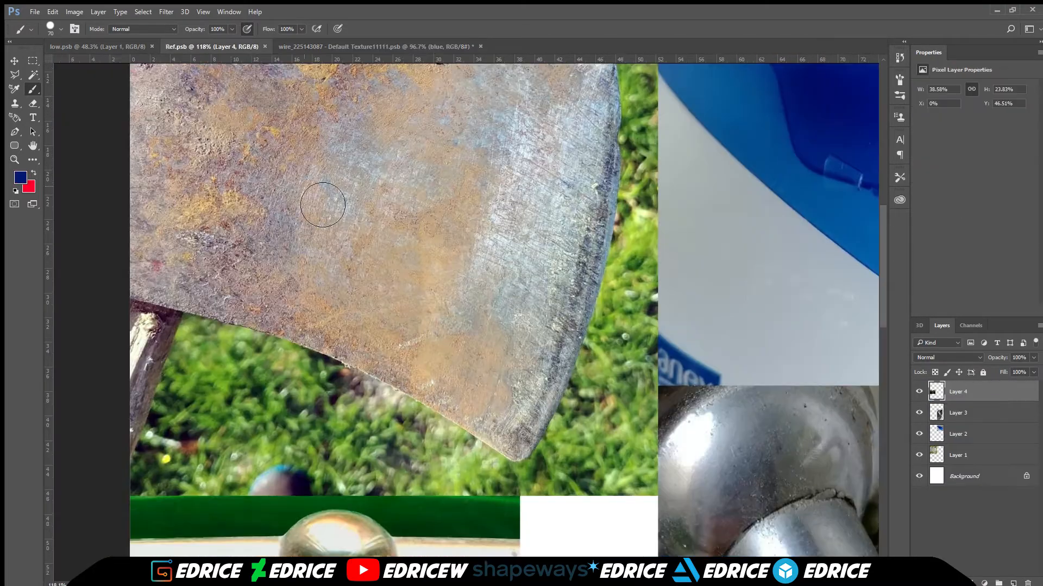
Step: Sample a blue from the reference photo and paint along the grip's wrap edges on the sword model with a 15 px brush
scroll(792, 114, "down", 2)
left_click(792, 115, "alt")
key("ctrl+shift+Tab")
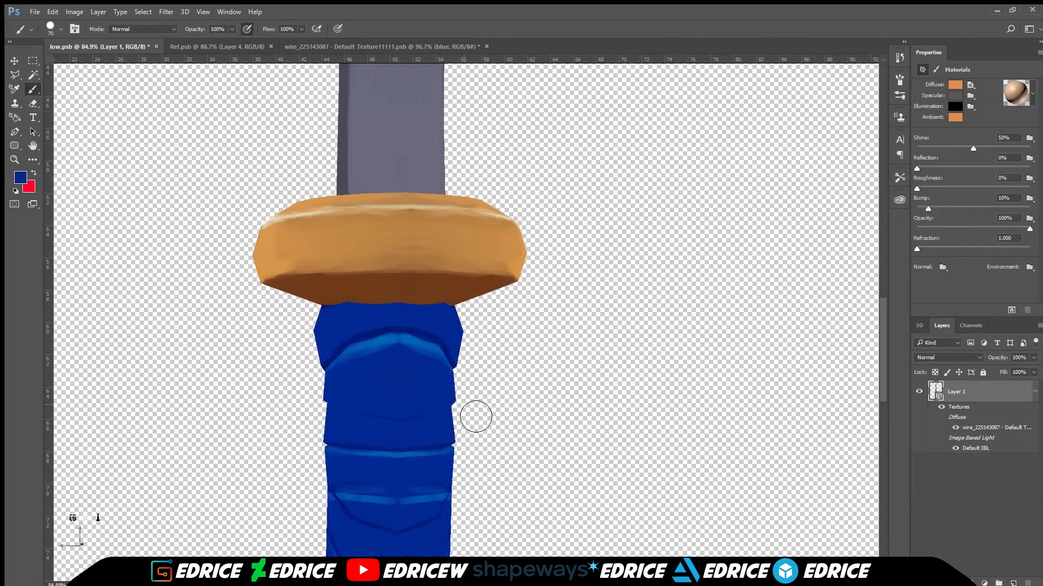
key("bracketleft")
key("bracketleft")
key("bracketleft")
key("bracketleft")
left_click_drag(442, 456, 376, 384)
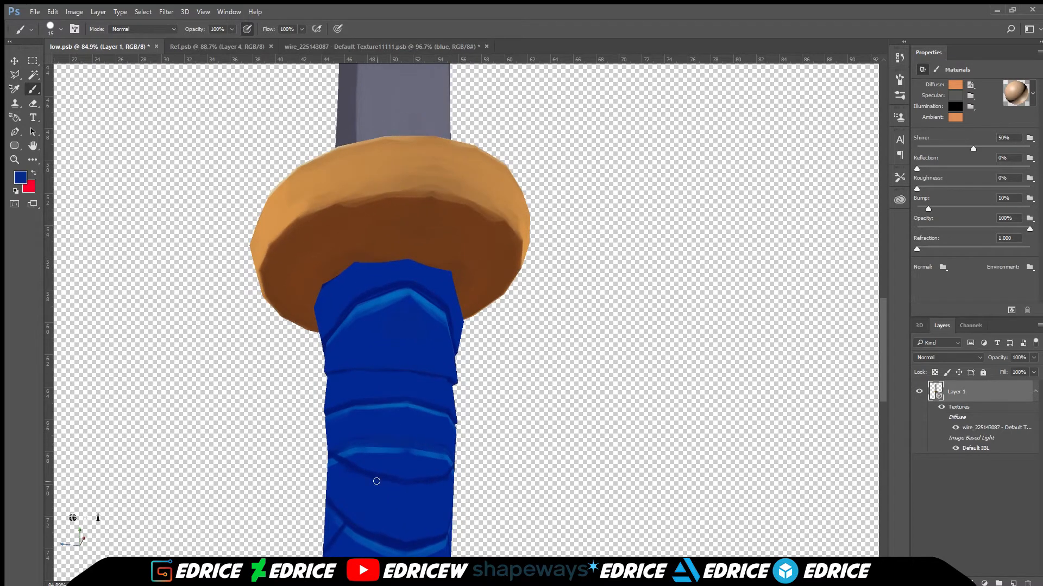
left_click_drag(377, 482, 401, 493)
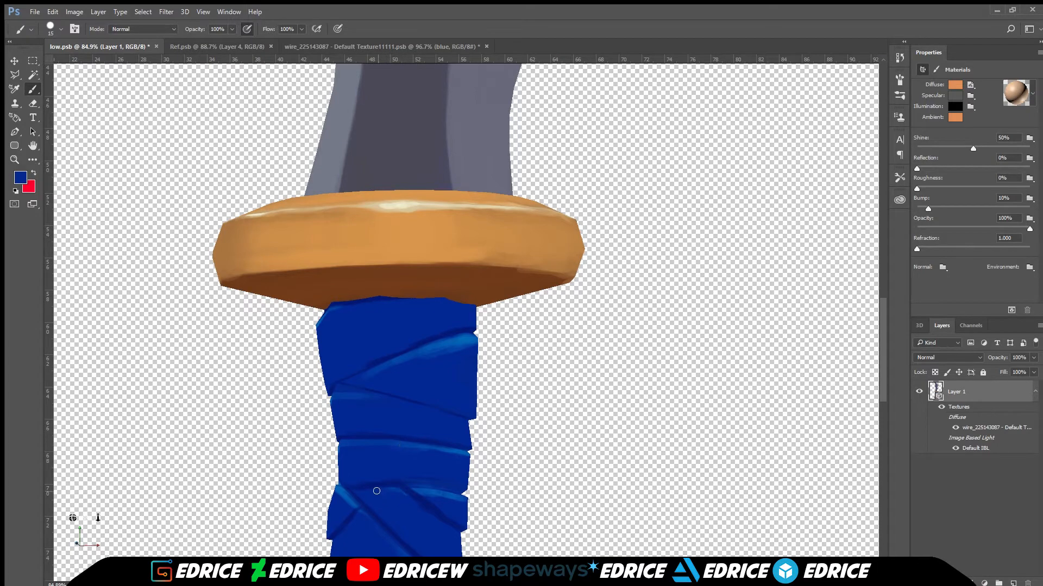
Step: Sample the lighter blue and paint highlights along the upper edges of the grip wraps on the model
left_click(448, 498, "alt")
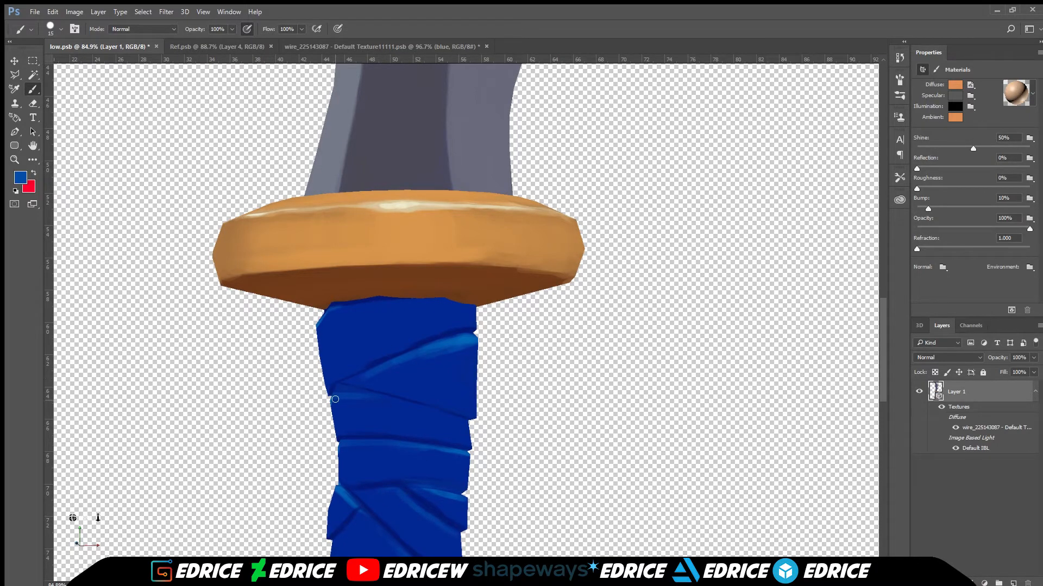
left_click_drag(72, 518, 240, 414)
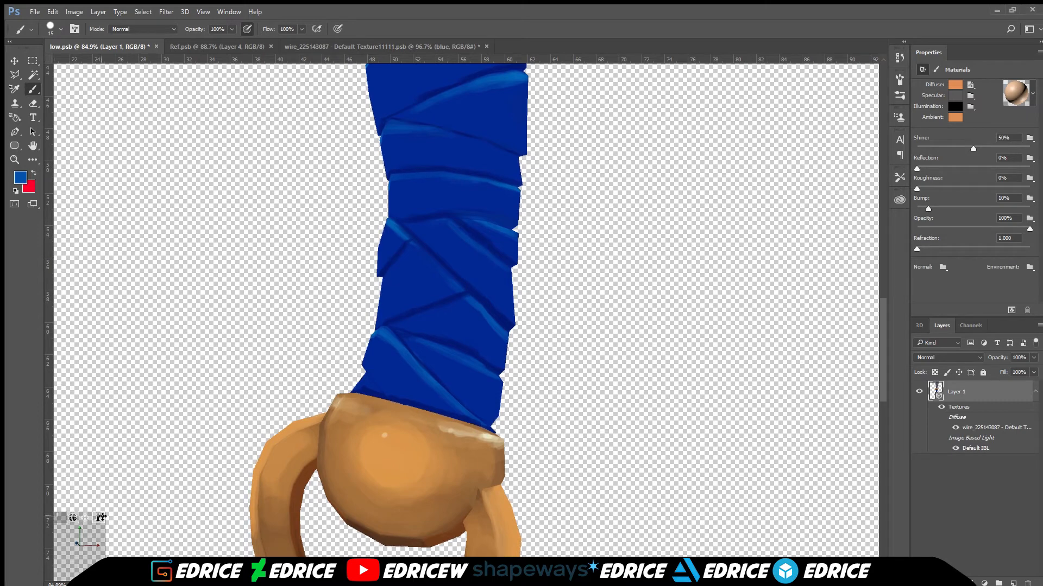
left_click_drag(74, 531, 99, 535)
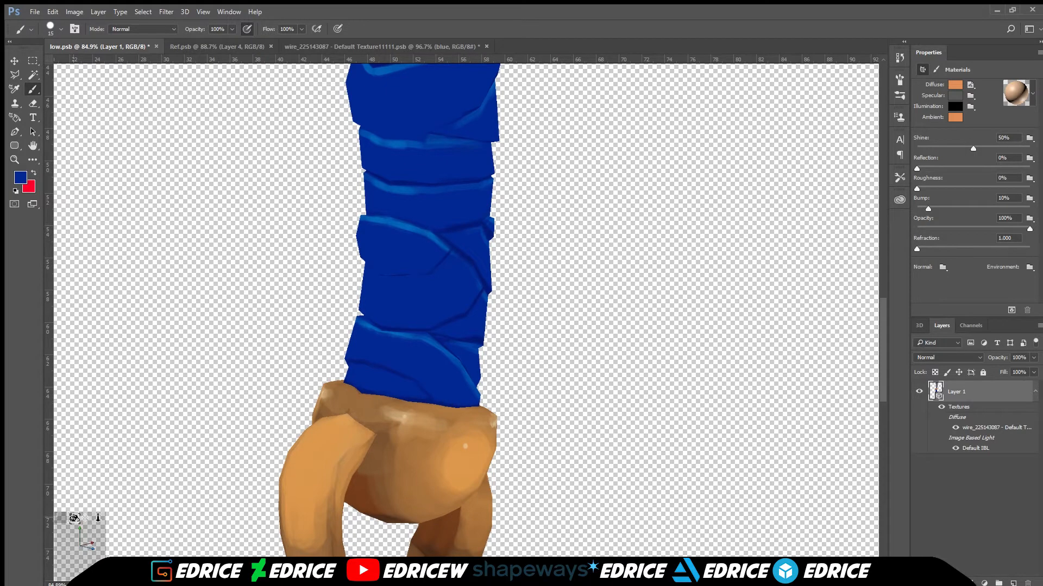
Step: Paint dark blue shadow lines between the wraps in the pommel half of the grip and save the model document
left_click_drag(451, 312, 448, 242)
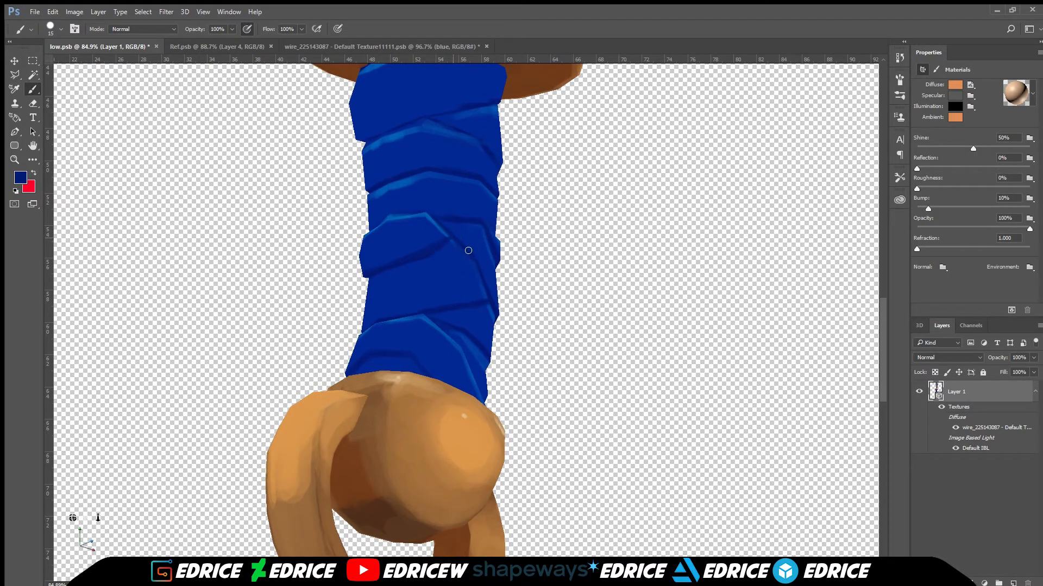
left_click_drag(384, 299, 375, 135)
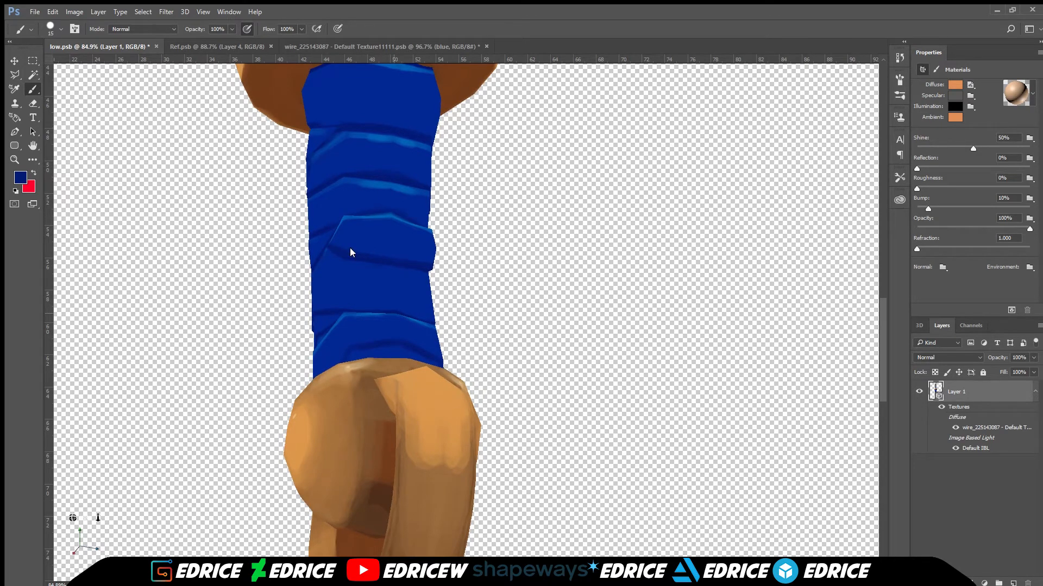
key("ctrl+s")
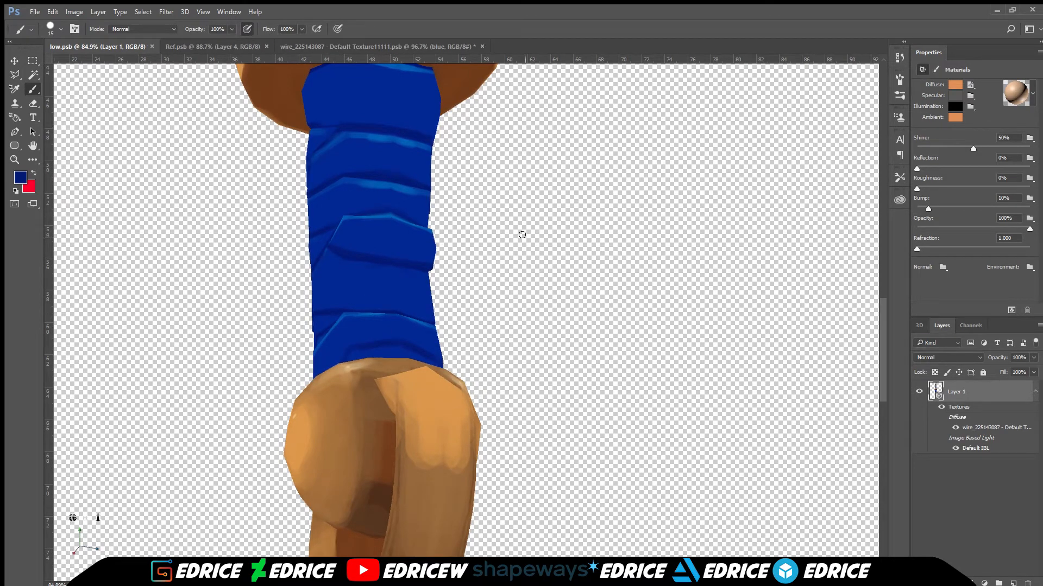
Step: Refine the shadows and highlights between the wraps on the texture document's blue layer, using sampled grip blues
left_click(305, 43)
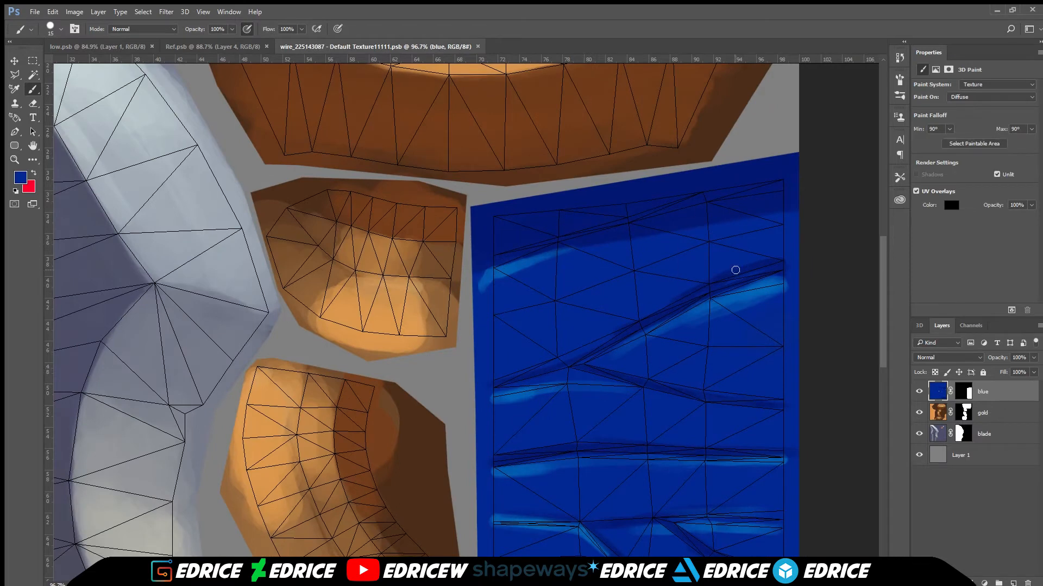
left_click_drag(736, 270, 722, 281)
left_click(507, 272, "alt")
left_click(598, 393, "alt")
mouse_move(757, 391)
left_mouse_down()
mouse_move(658, 260)
mouse_move(593, 221)
left_mouse_up()
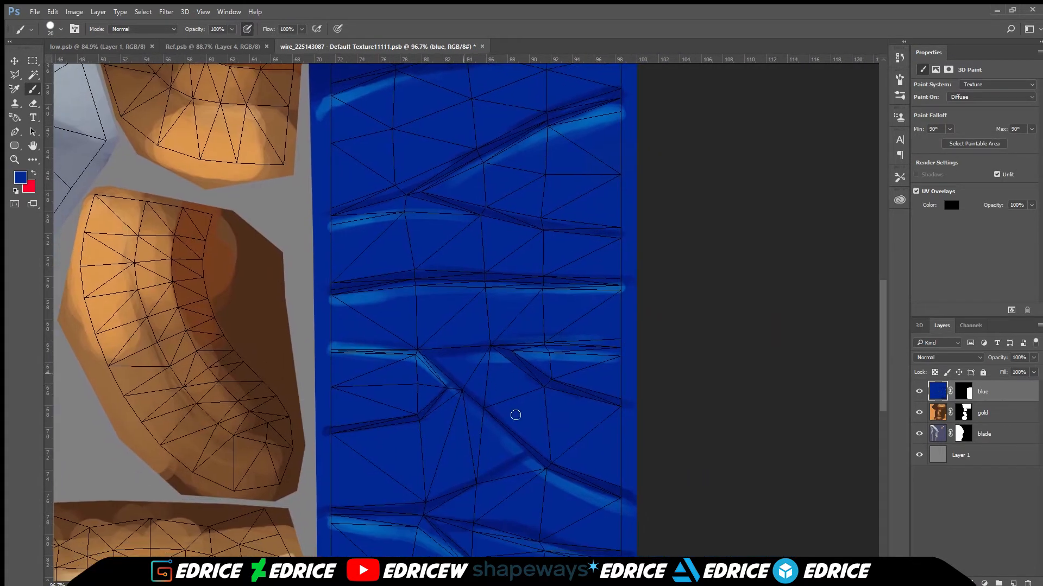
mouse_move(545, 432)
left_mouse_down()
mouse_move(540, 321)
mouse_move(529, 306)
left_mouse_up()
left_click_drag(521, 421, 465, 396)
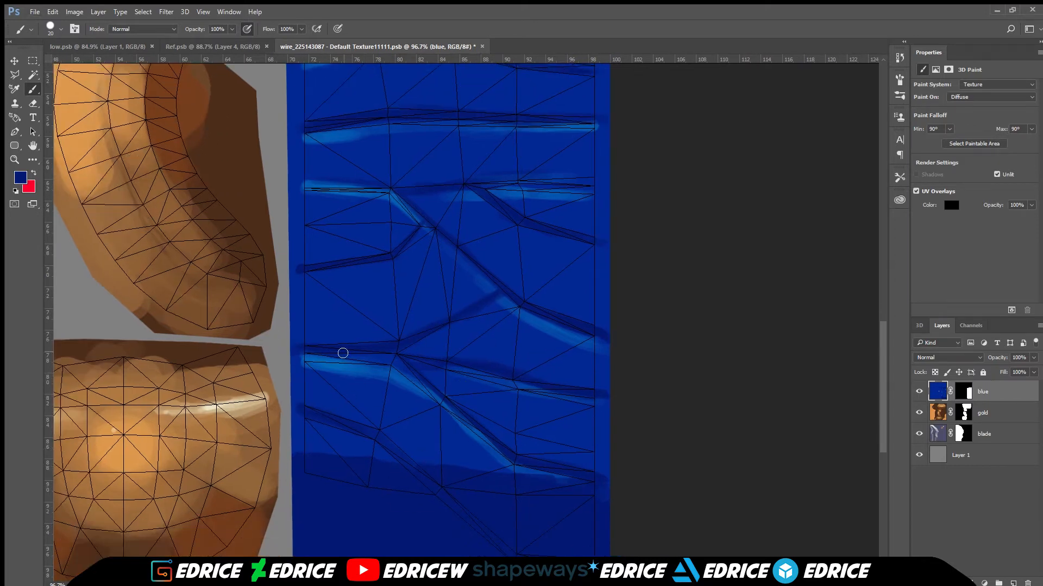
left_click_drag(419, 245, 466, 386)
Step: Hide the UV overlays and paint thin dark blue fabric creases across the wraps in the texture with a 20 px brush
left_click(916, 191)
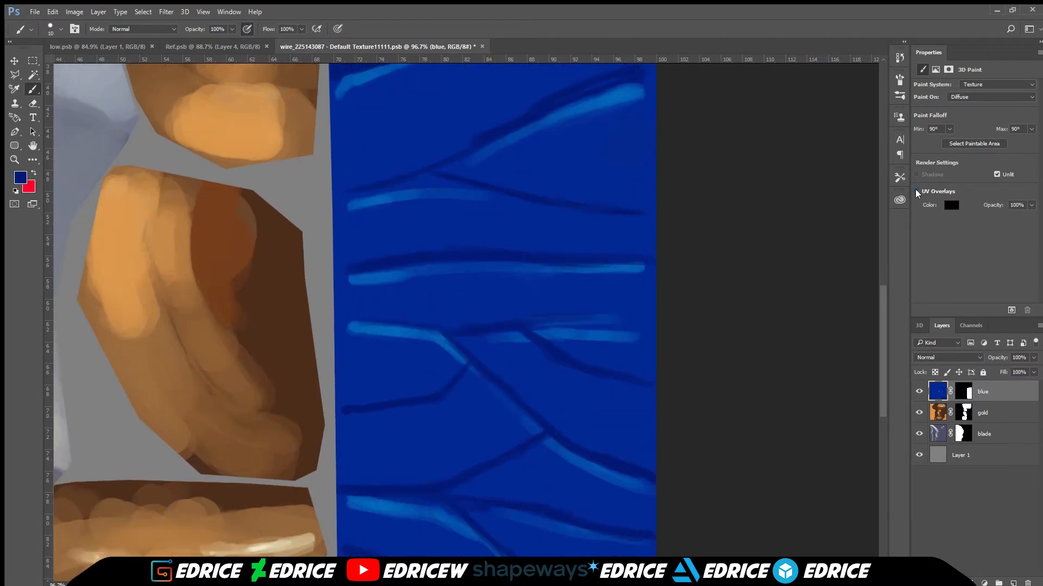
scroll(644, 280, "down", 3)
scroll(570, 93, "up", 4)
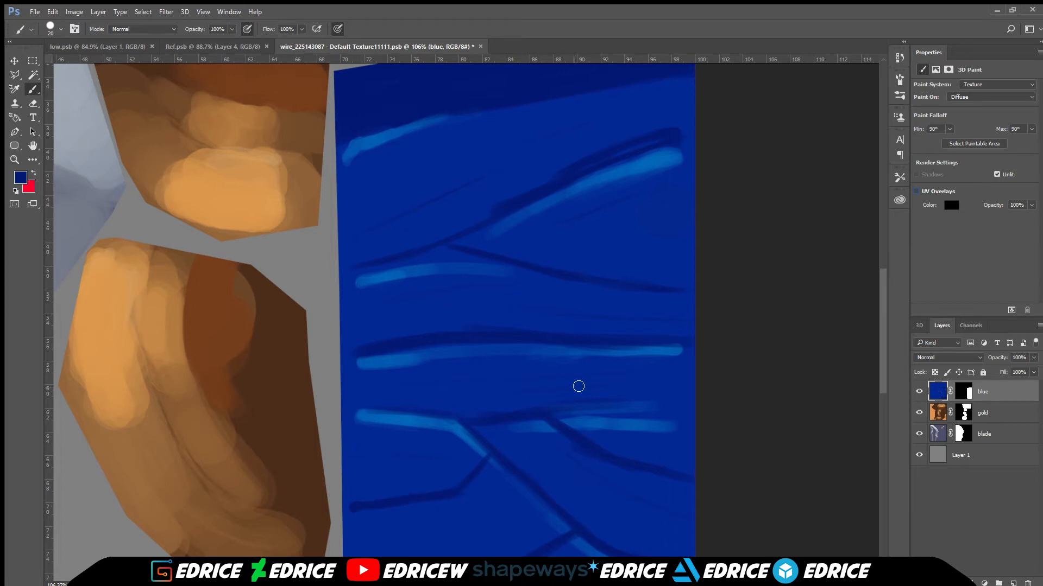
scroll(578, 386, "down", 5)
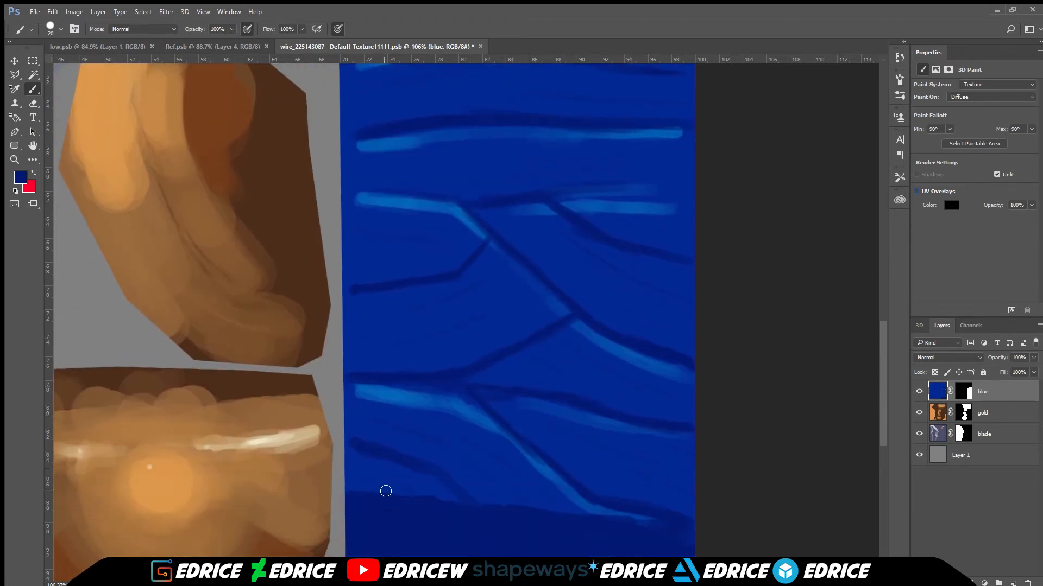
scroll(553, 231, "down", 1)
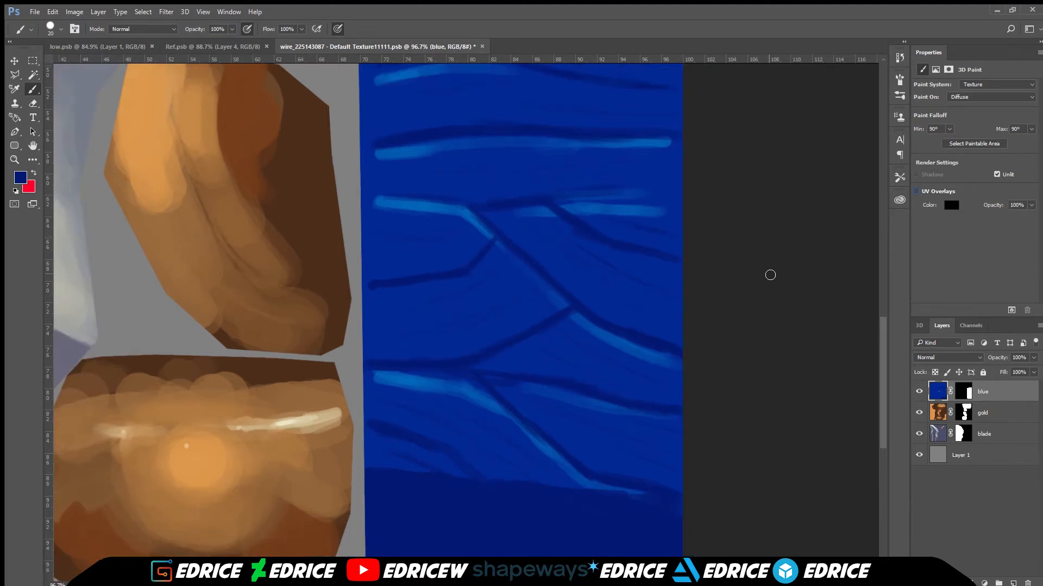
scroll(636, 173, "down", 6)
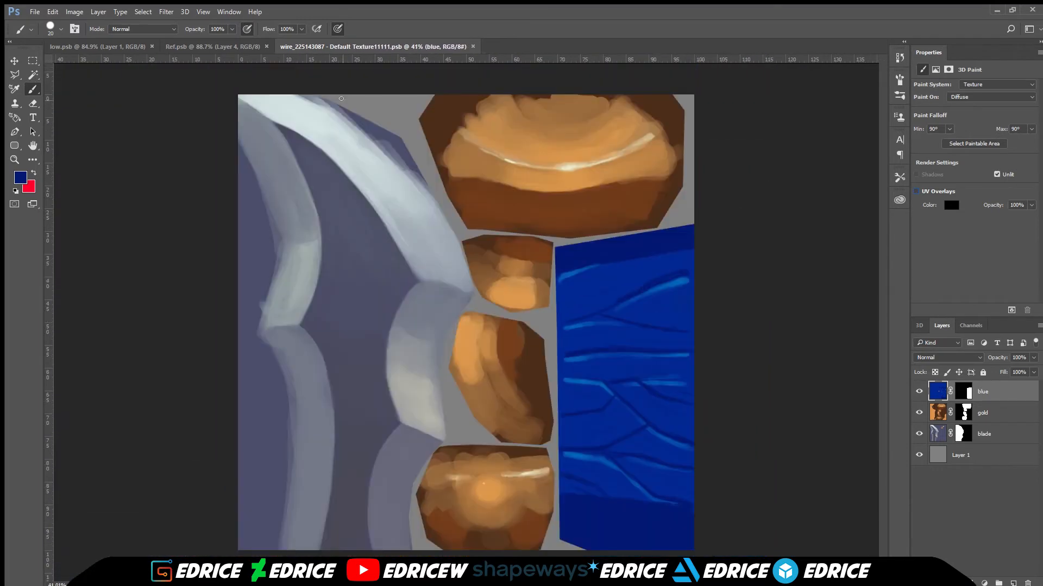
Step: Check the creases on the model's grip, and add more creases and thicker wrap shadows on the texture's blue layer
key("ctrl+Tab")
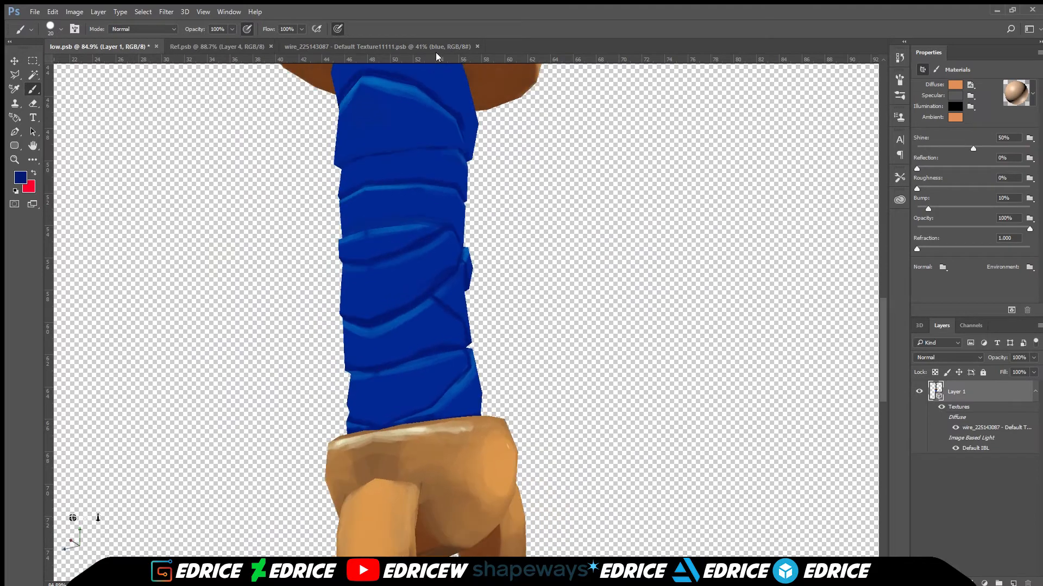
left_click(436, 46)
key("ctrl+Tab")
scroll(391, 158, "up", 3)
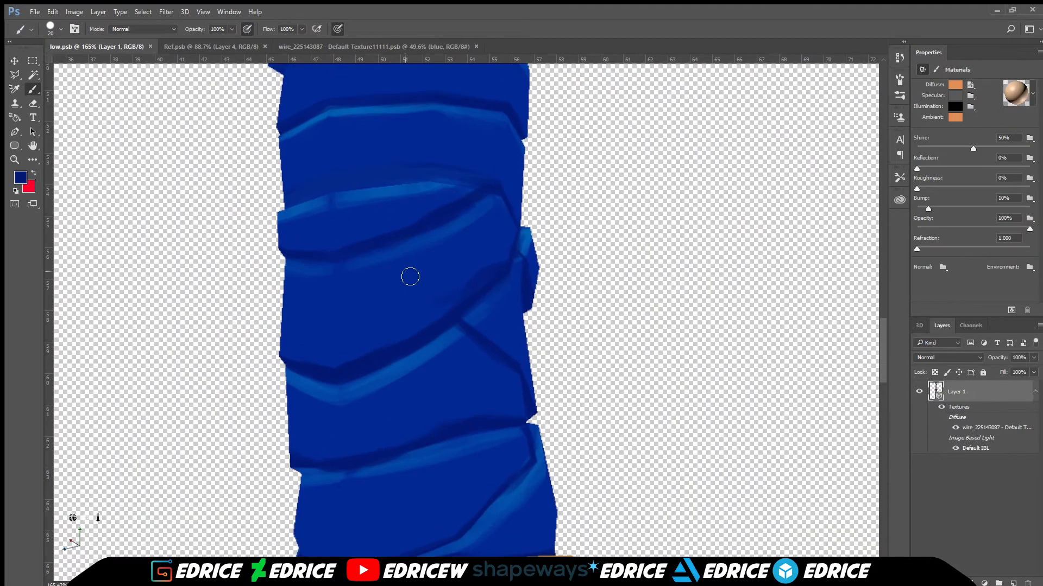
left_click(474, 47)
left_click(976, 97)
scroll(622, 402, "up", 3)
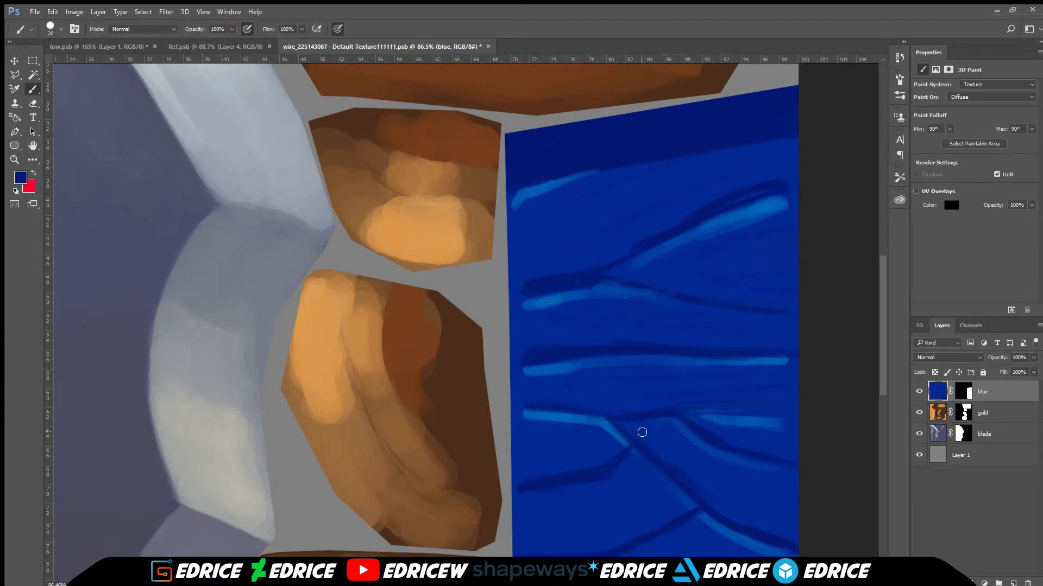
scroll(695, 412, "up", 4)
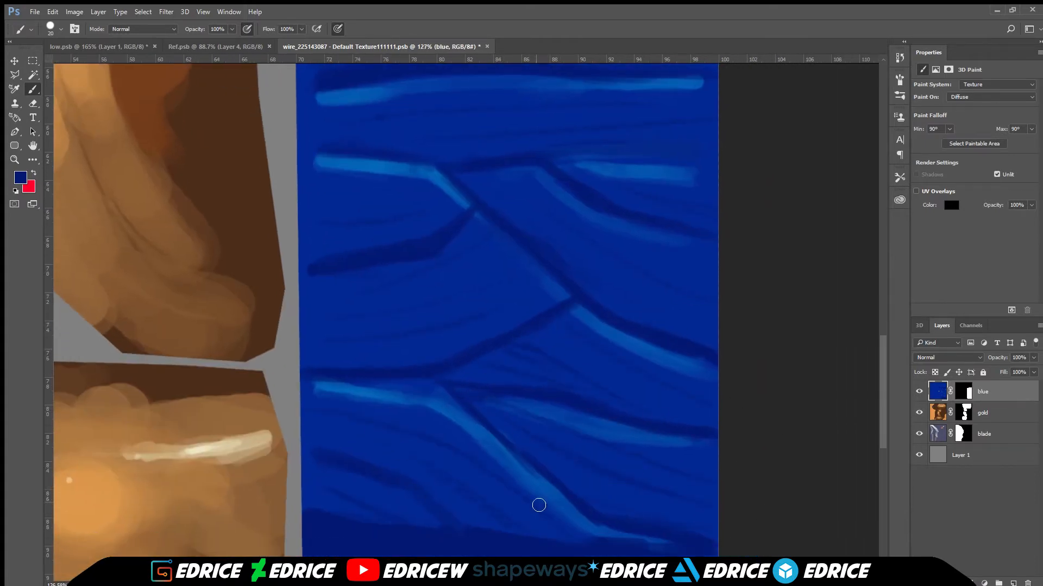
scroll(538, 506, "up", 8)
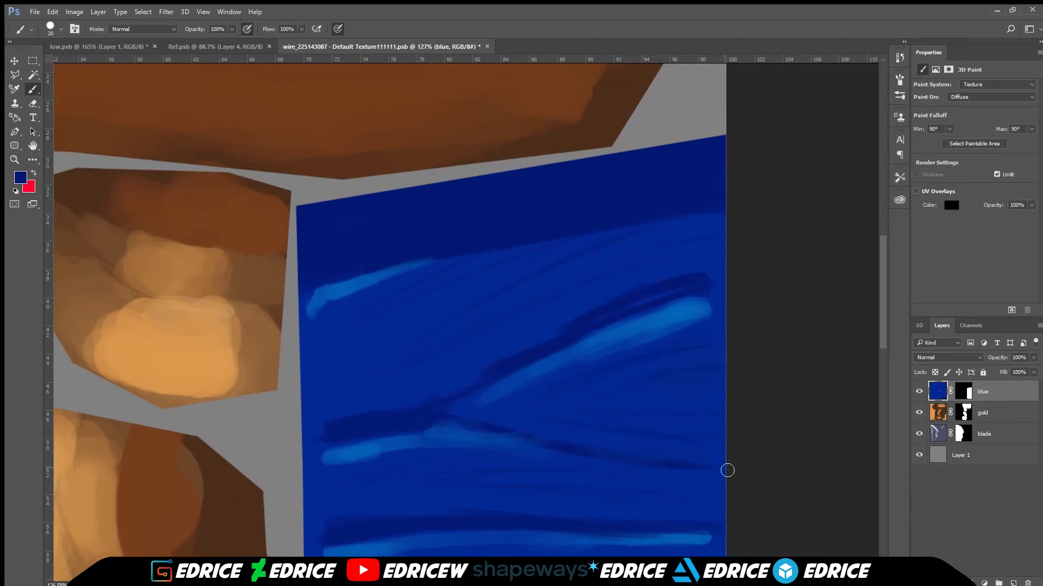
Step: Paint creases with sampled blues on the diagonal wrap midway down the model's grip, using a 15 px brush
key("ctrl+Tab")
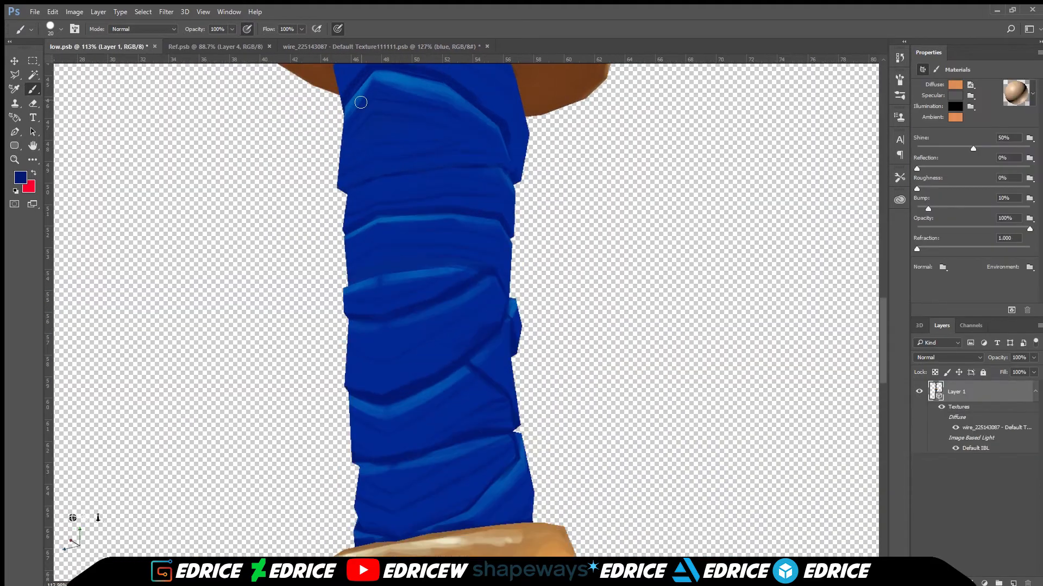
left_click_drag(81, 541, 109, 507)
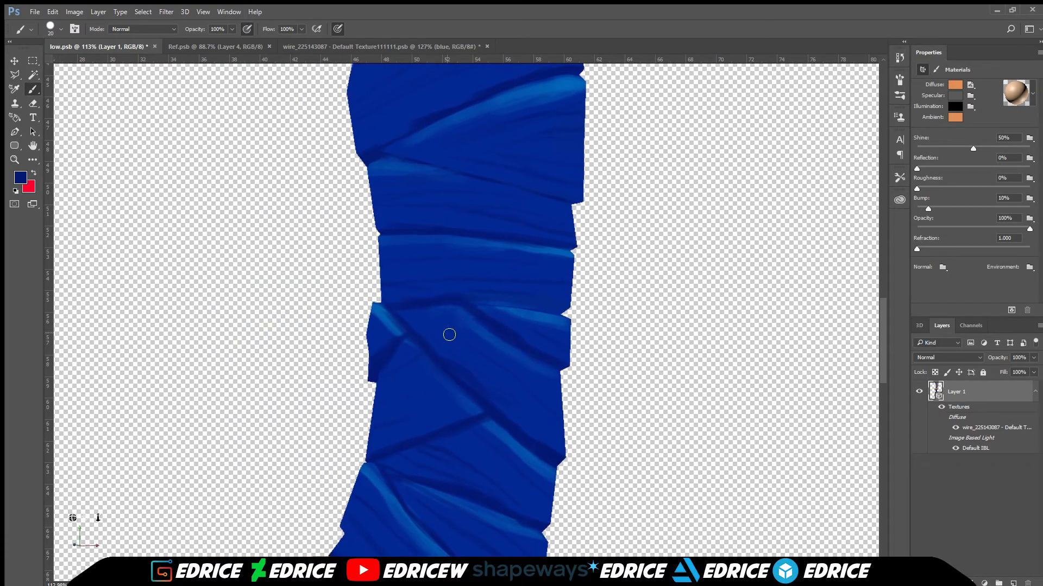
key("bracketleft")
left_click(475, 380, "alt")
left_click(462, 314, "alt")
left_click_drag(456, 330, 500, 366)
left_click_drag(456, 333, 517, 378)
left_click(491, 386, "alt")
left_click(437, 315, "alt")
left_click_drag(505, 357, 526, 371)
left_click(520, 339, "alt")
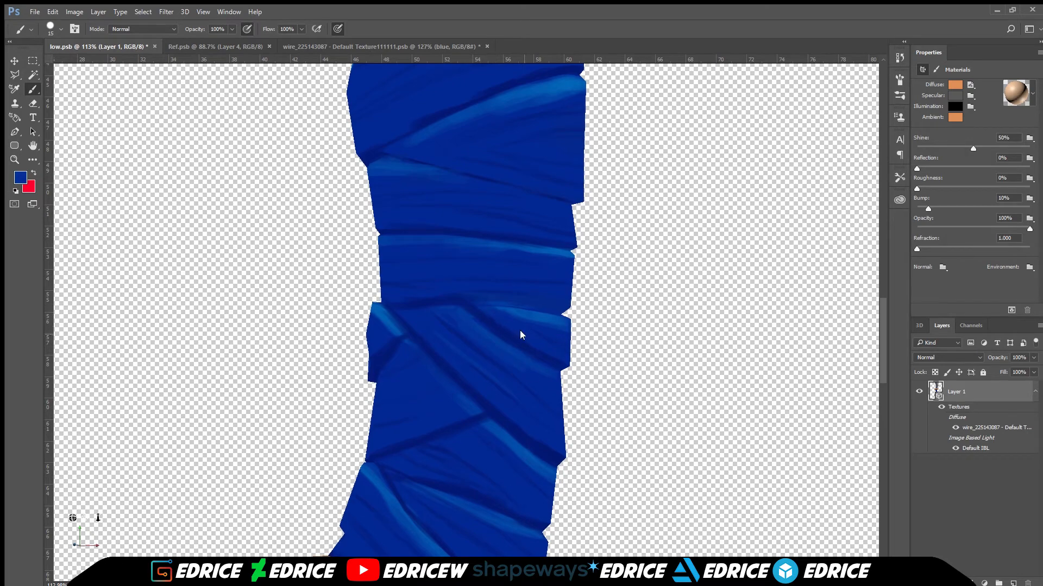
Step: Darken the shadow above the short middle wrap's highlight and paint folds on the crossing wraps below it
left_click(518, 322, "alt")
mouse_move(502, 313)
left_mouse_down()
mouse_move(552, 329)
mouse_move(519, 304)
mouse_move(553, 307)
left_mouse_up()
left_click(510, 302, "alt")
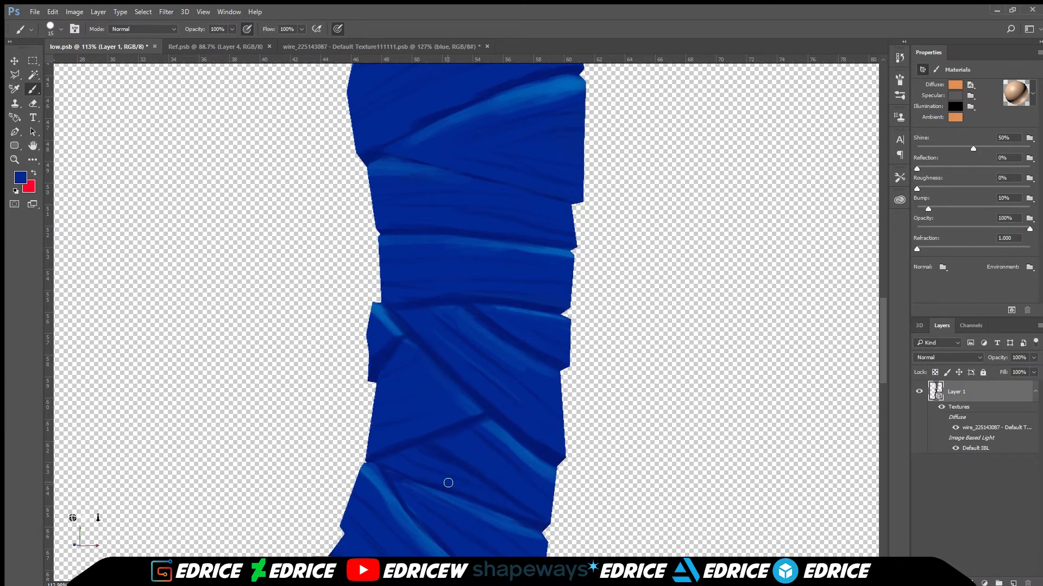
left_click(531, 490, "alt")
mouse_move(531, 490)
left_mouse_down()
mouse_move(485, 425)
mouse_move(512, 458)
left_mouse_up()
left_click(491, 430, "alt")
left_click_drag(407, 456, 434, 467)
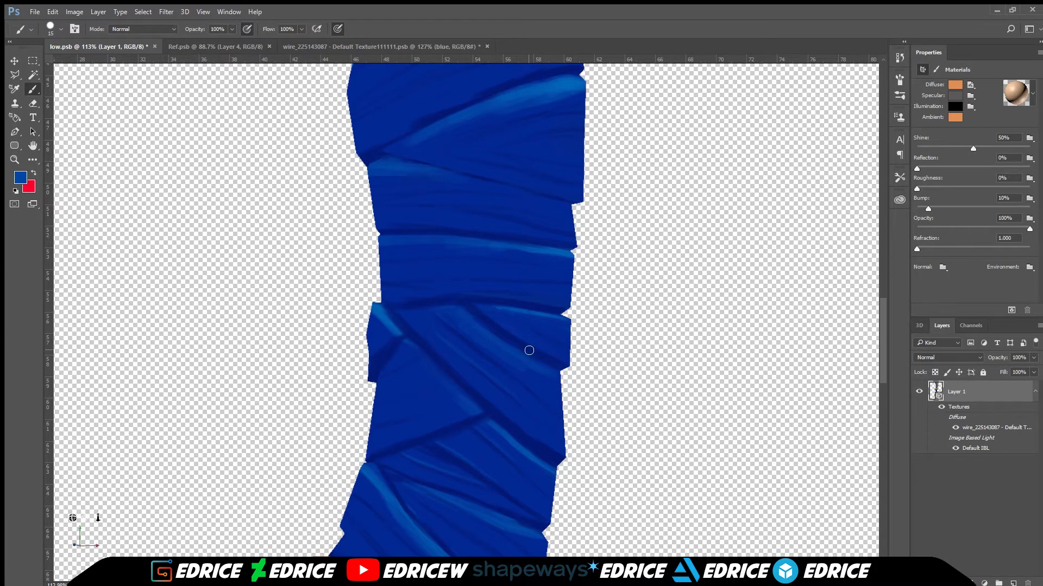
Step: Paint diagonal folds with sampled blues on the grip's lowest wrap, just above the pommel
scroll(882, 342, "down", 3)
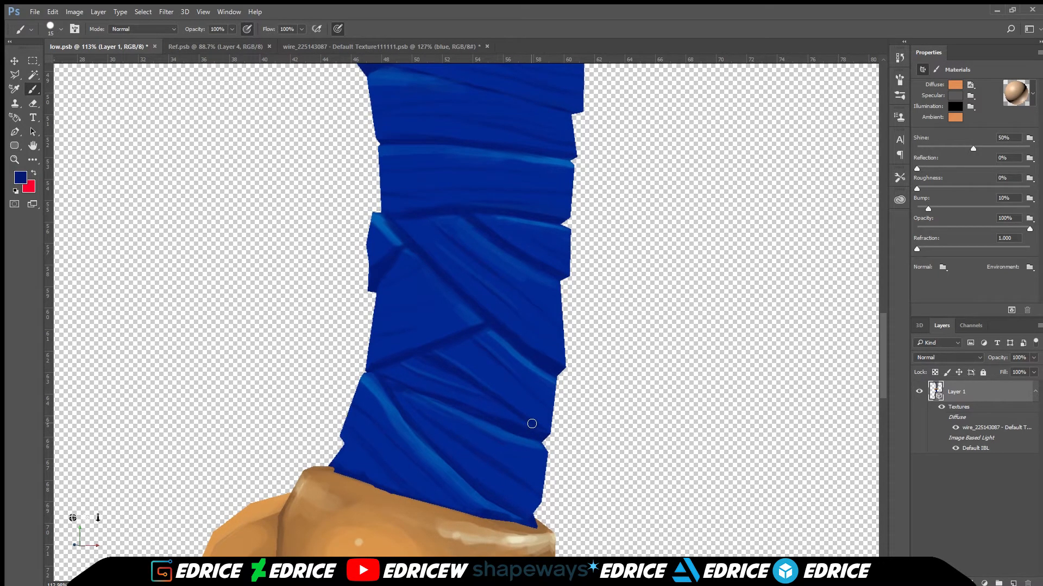
left_click(357, 428, "alt")
left_click_drag(358, 429, 401, 479)
left_click(394, 417, "alt")
left_click(391, 462, "alt")
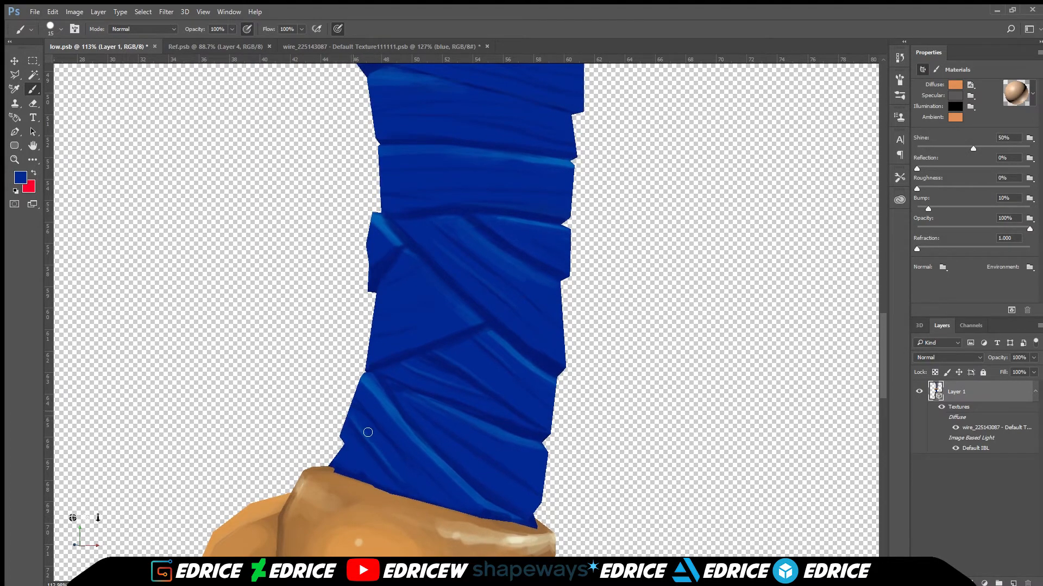
Step: Paint over the wide wrap just below the guard on the model with a 20 px blue brush
scroll(440, 484, "down", 8)
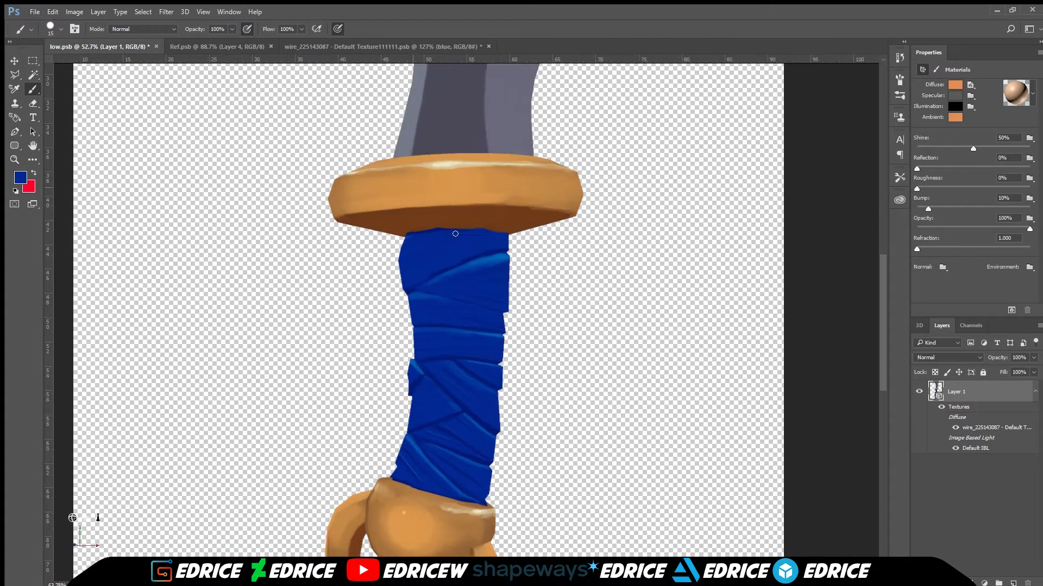
scroll(455, 231, "up", 12)
left_click_drag(548, 334, 622, 323)
key("bracketright")
key("bracketright")
mouse_move(516, 348)
left_mouse_down()
mouse_move(618, 322)
mouse_move(440, 368)
left_mouse_up()
left_click(605, 347, "alt")
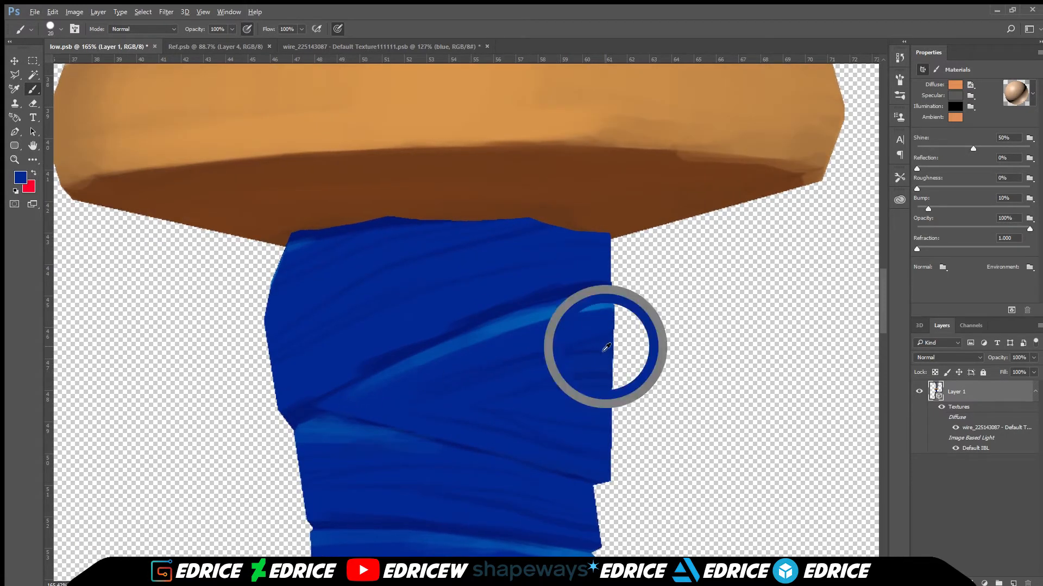
Step: Add dark creases rising toward the outer edge beneath the upper wrap's diagonal highlight, using a 10 px brush
key("bracketleft")
left_click(582, 374, "alt")
key("bracketleft")
key("bracketleft")
left_click_drag(533, 360, 609, 344)
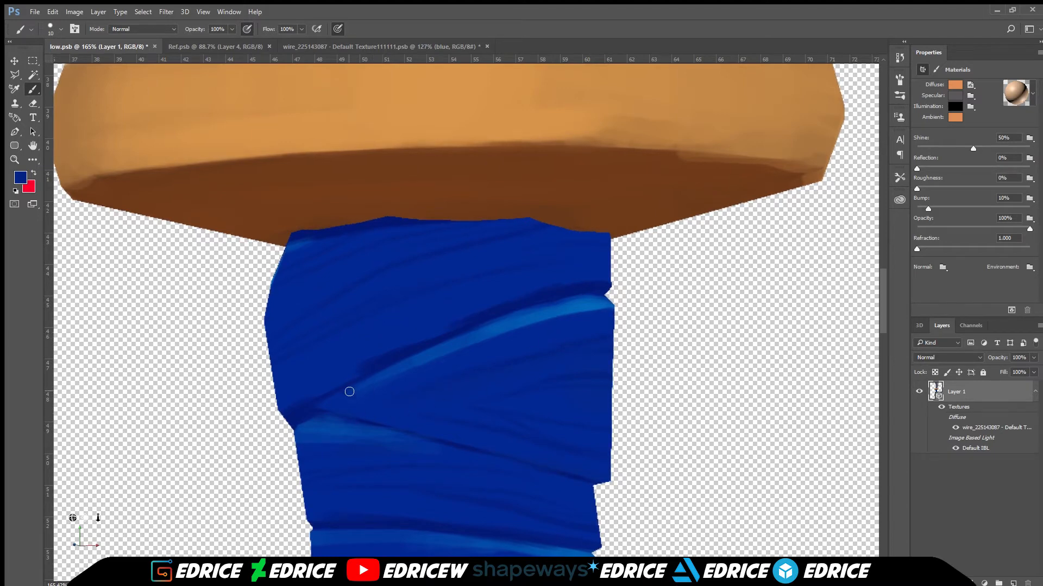
Step: Rework the area under the diagonal highlight with dark creases that slope down toward the grip's outer edge
key("bracketright")
key("bracketright")
key("bracketright")
key("bracketright")
key("bracketright")
key("bracketleft")
key("bracketleft")
key("bracketleft")
key("bracketleft")
key("bracketleft")
key("bracketright")
key("bracketright")
key("bracketright")
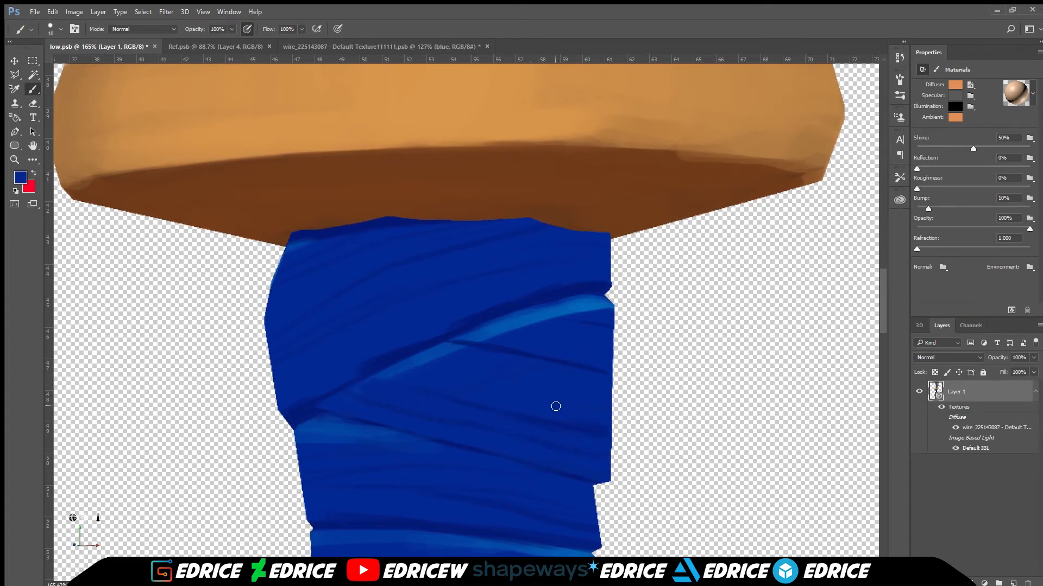
Step: Blend the diagonal highlight into the wrap with sampled blues and deepen the creases and shadow around it
left_click(442, 347, "alt")
left_click(449, 343, "alt")
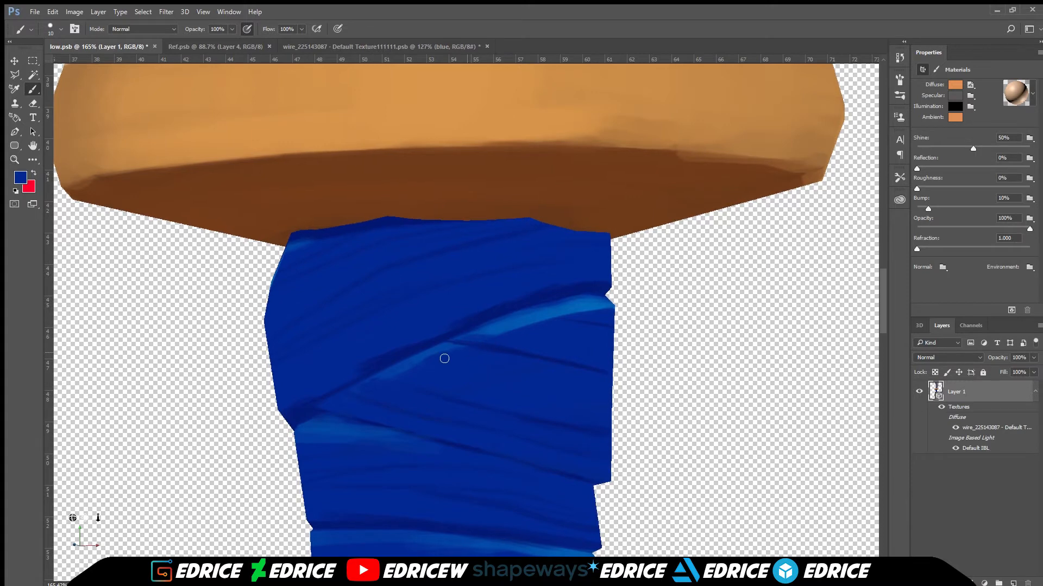
left_click_drag(581, 317, 535, 320)
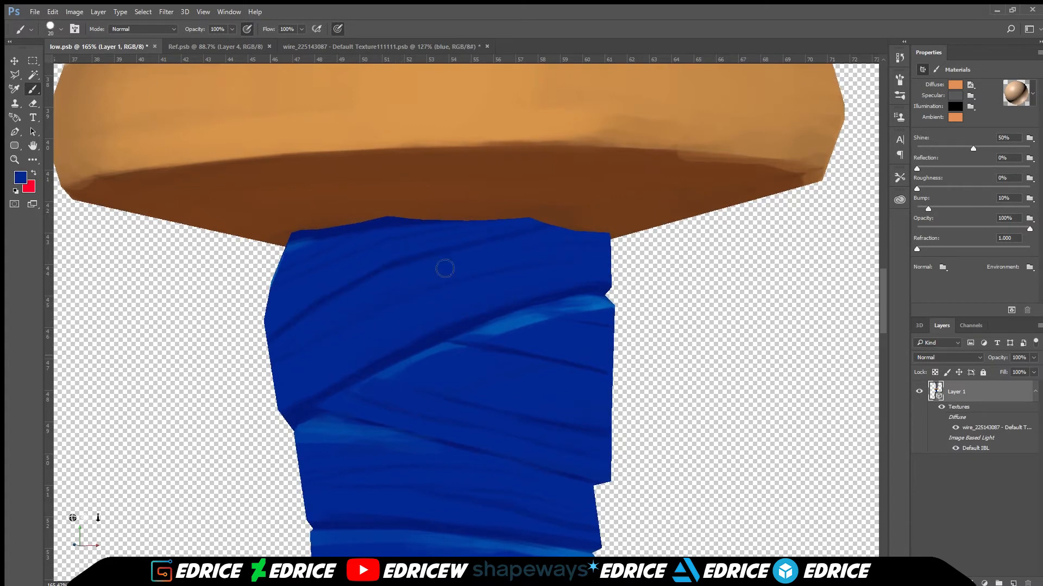
Step: Retouch the creases on the wraps below the diagonal highlight with sampled dark blues, using brushes up to 15 px
left_click(323, 413, "alt")
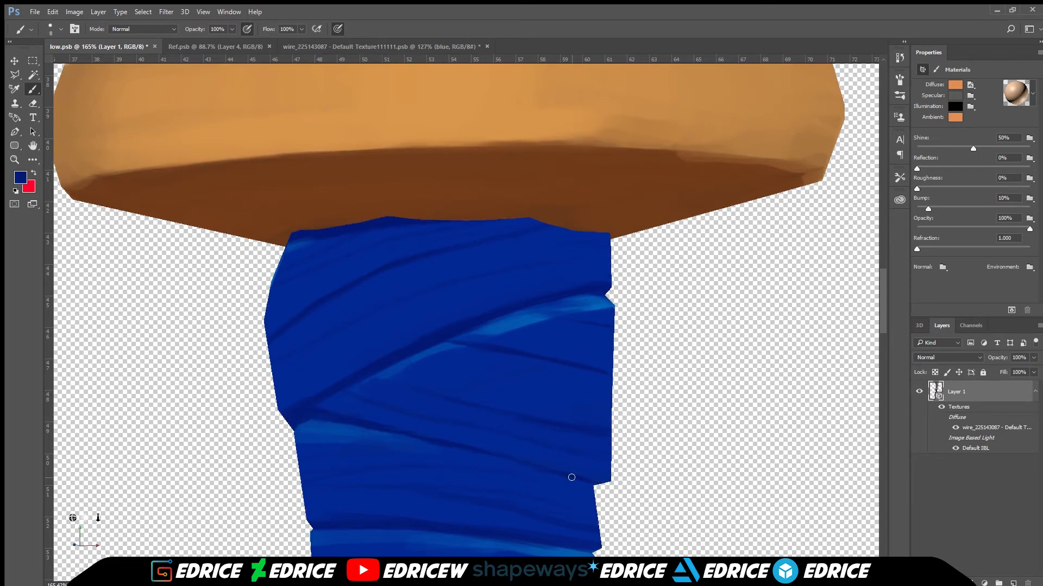
key("bracketright")
key("bracketright")
key("bracketright")
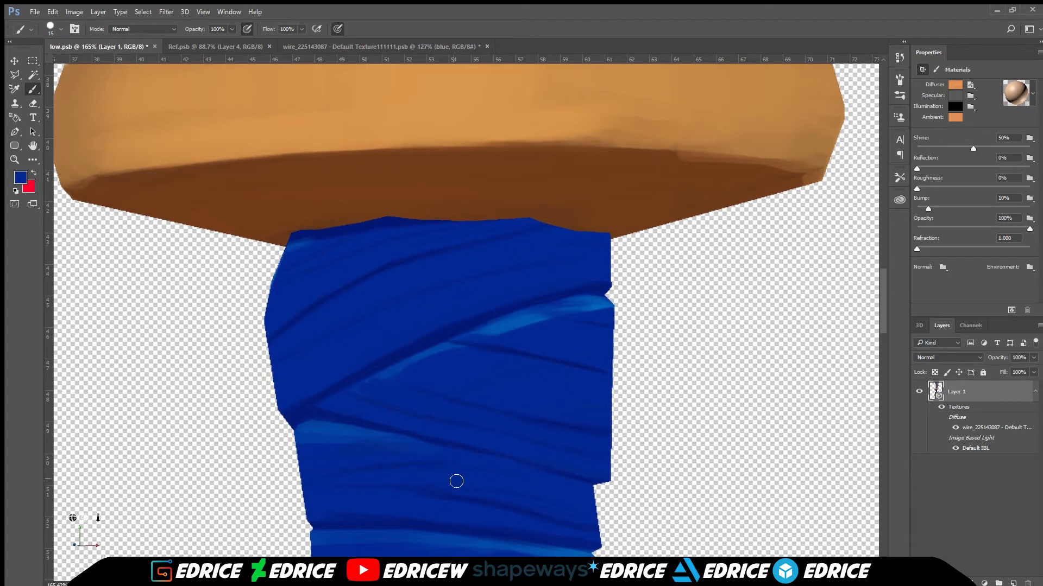
key("bracketleft")
key("bracketleft")
Step: Refine the narrow end of the upper wrap's diagonal highlight with sampled light blue and define its dark edge
left_click(434, 349, "alt")
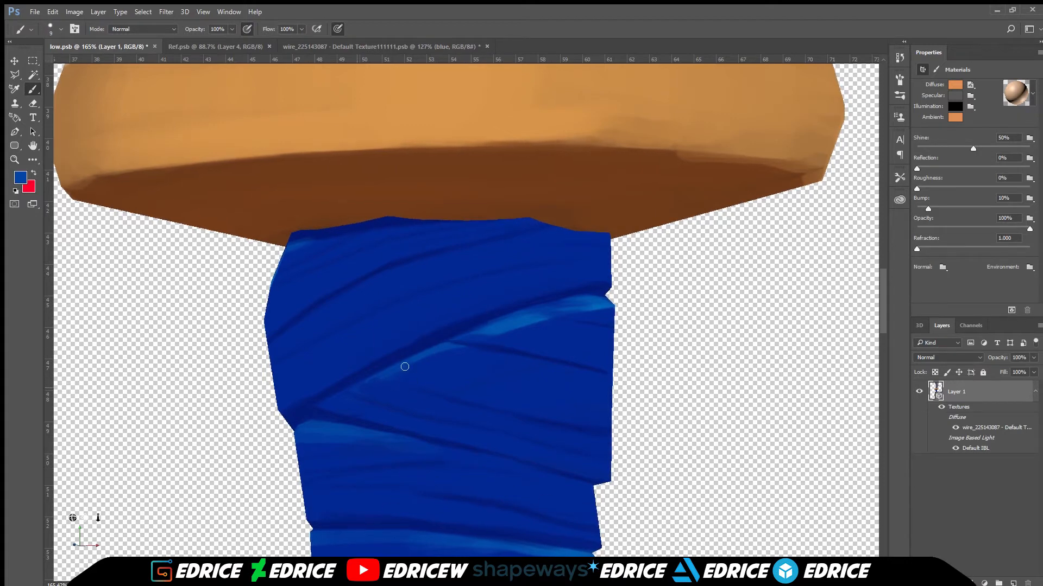
left_click(492, 345, "alt")
key("bracketleft")
key("bracketleft")
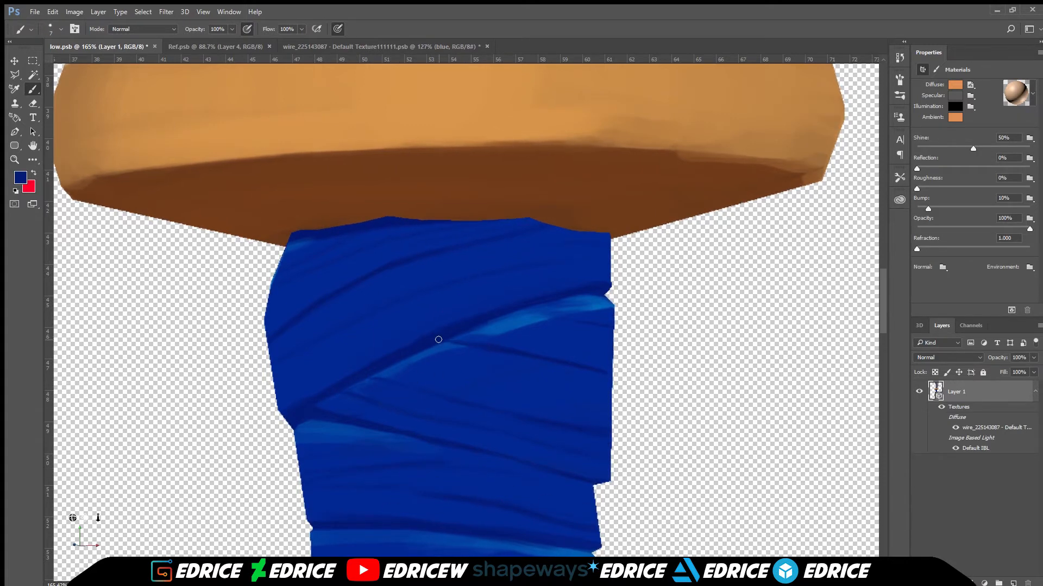
left_click_drag(603, 467, 590, 492)
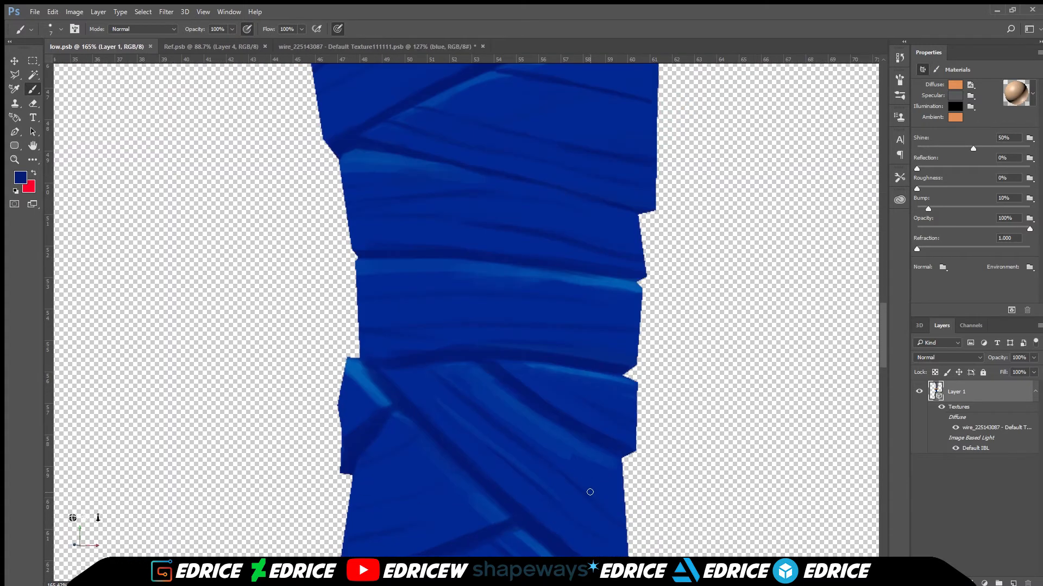
Step: Brighten the highlights on the protruding wrap corner and under the curved overlap midway down the grip with a sampled lighter blue
key("bracketright")
key("bracketright")
key("bracketright")
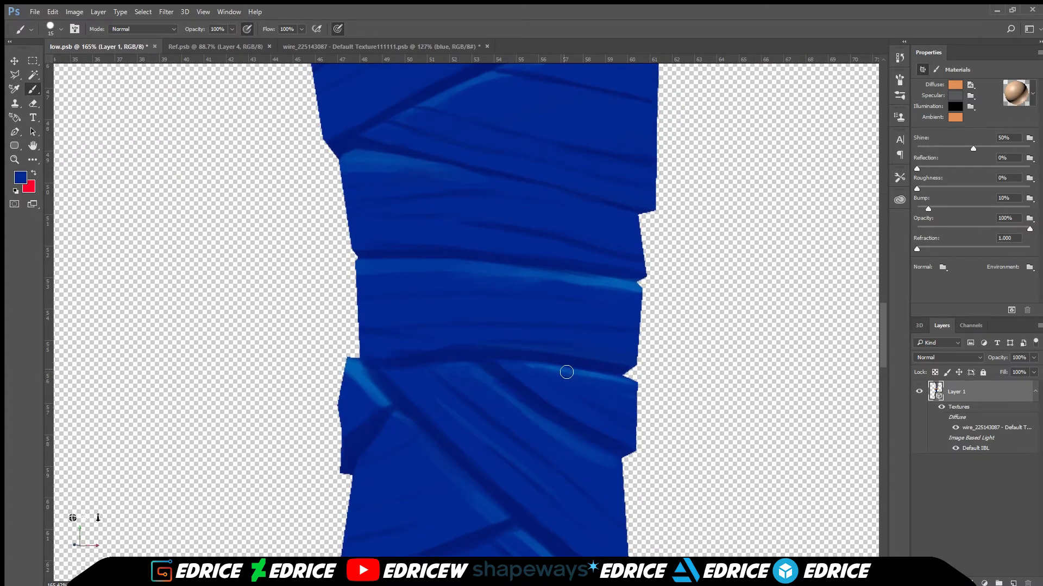
left_click(378, 377, "alt")
left_click_drag(358, 368, 393, 404)
left_click_drag(470, 363, 535, 357)
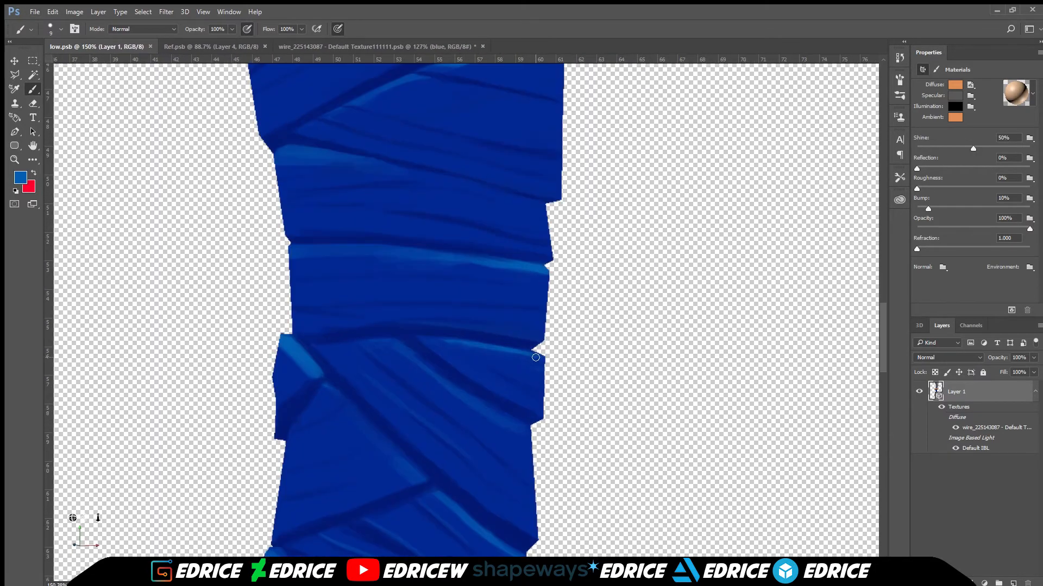
Step: Highlight the lower diagonal wrap's outer edge and brush soft mid-blue streaks across the wraps at 20 px
left_click_drag(506, 420, 531, 436)
left_click(531, 444, "alt")
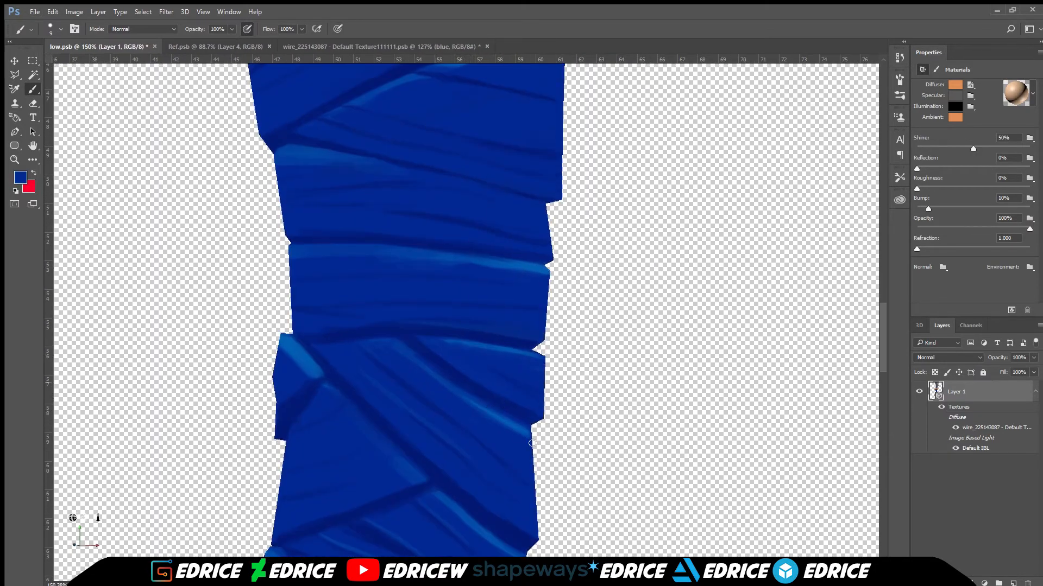
left_click(387, 356, "alt")
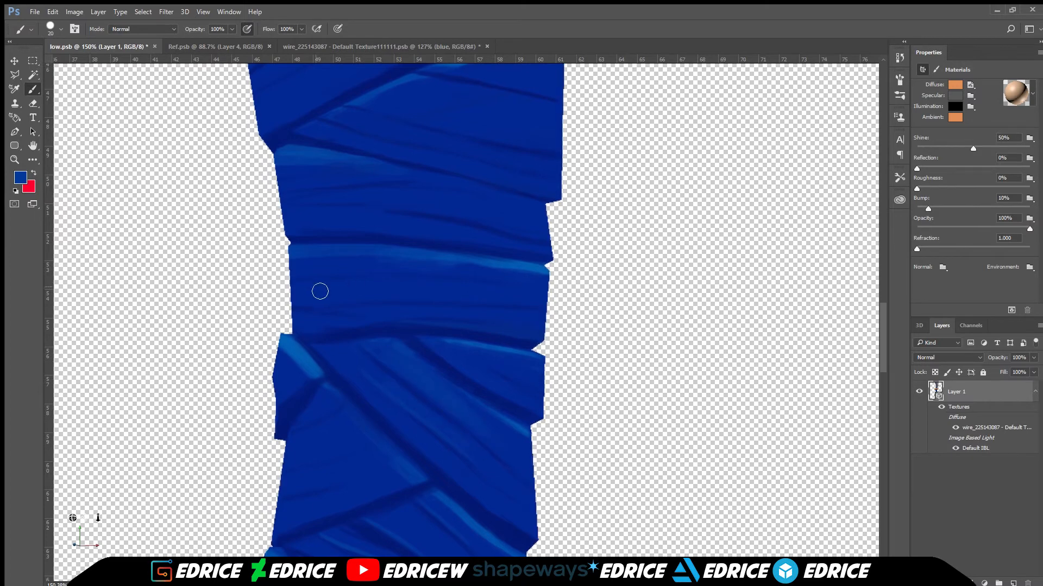
left_click_drag(500, 275, 521, 283)
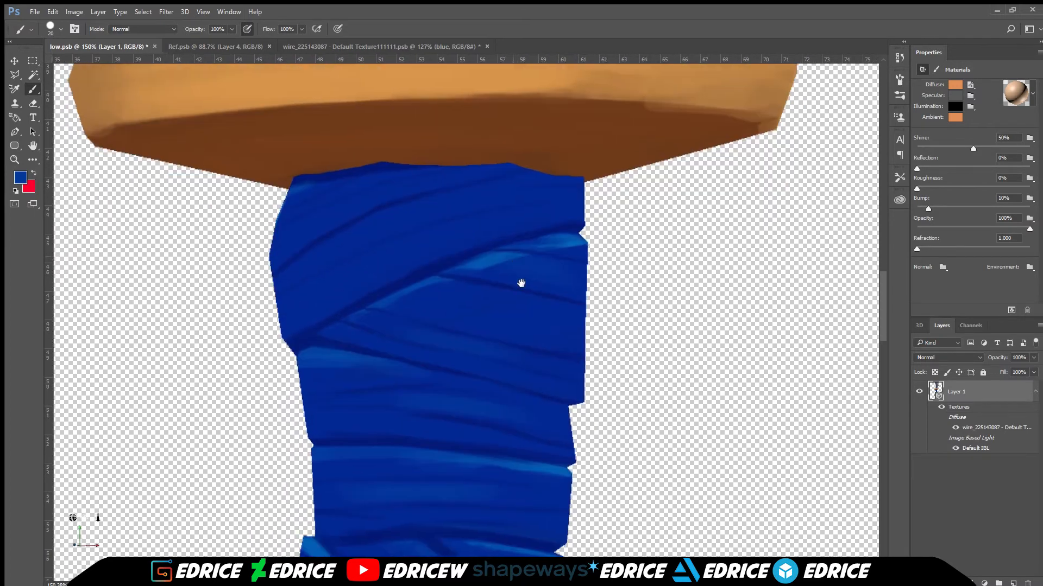
scroll(547, 405, "down", 6)
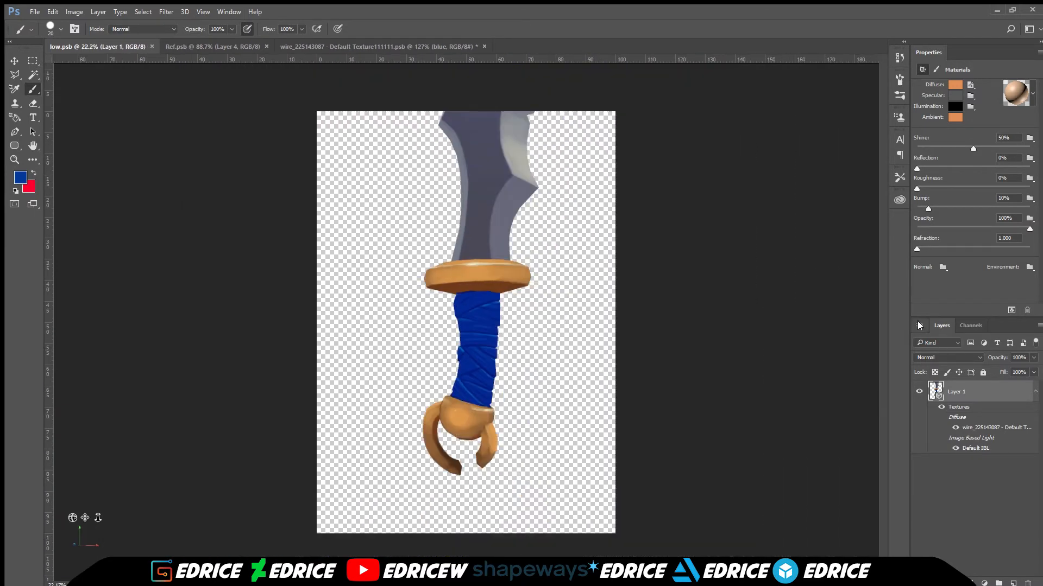
Step: In the texture document, select the two pommel hook islands from the gold layer's mask with the Magic Wand
key("ctrl+shift+Tab")
key("ctrl+Tab")
scroll(543, 326, "up", 3)
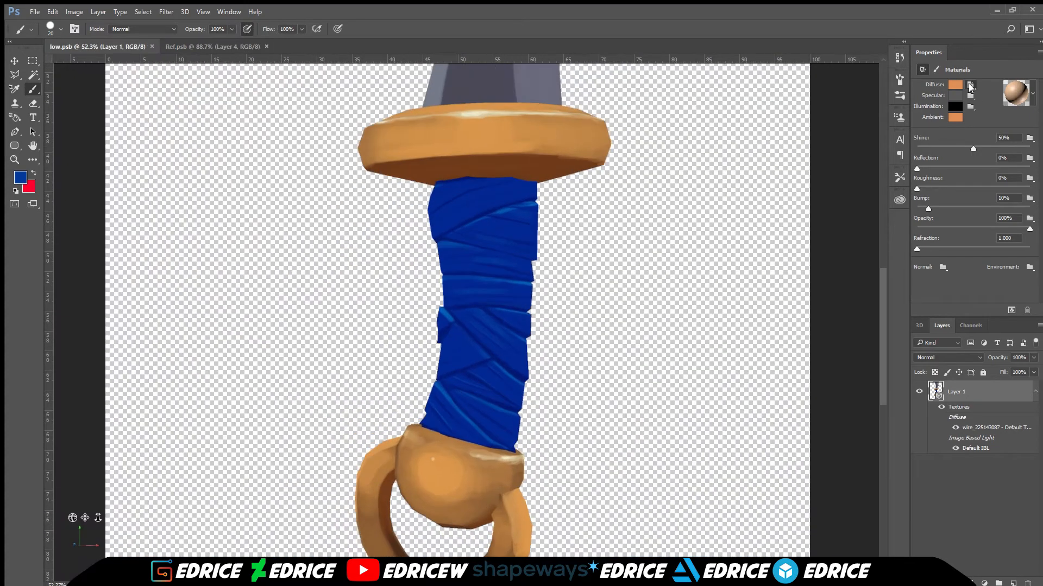
key("ctrl+shift+Tab")
left_click(964, 412)
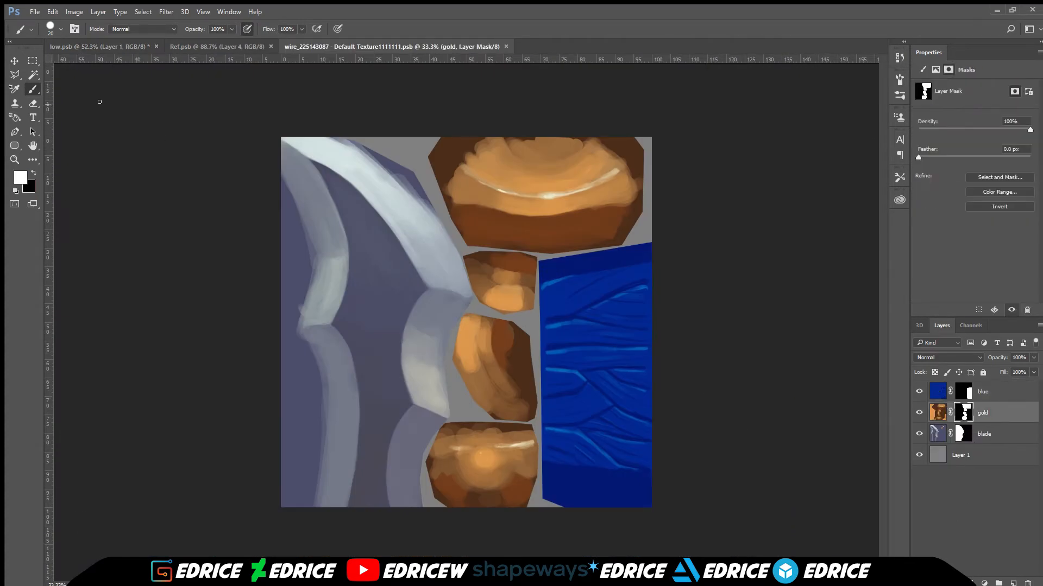
key("w")
left_click(963, 413, "ctrl")
left_click(959, 326)
left_click(505, 370)
key("backslash")
key("x")
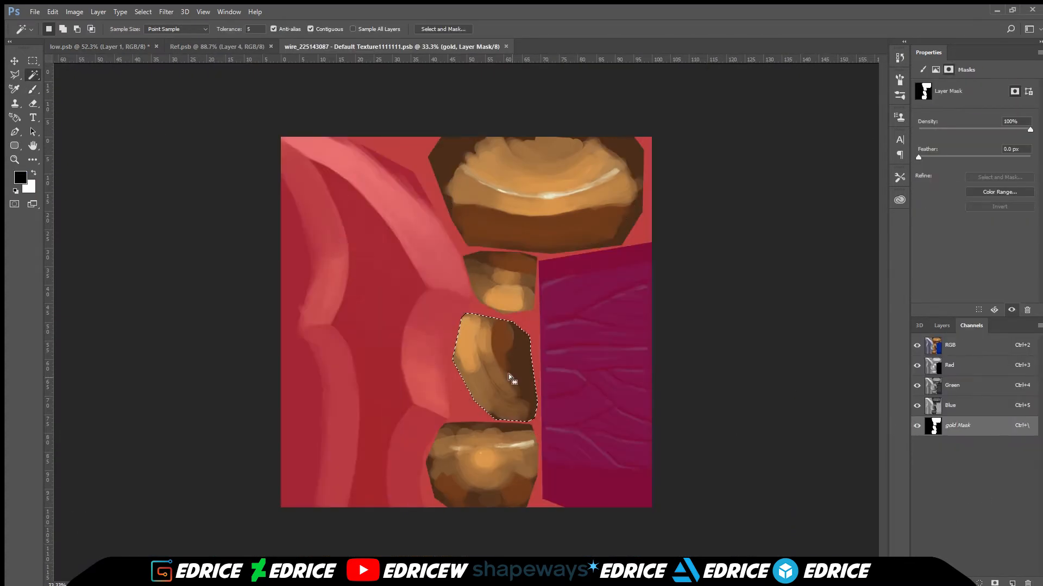
left_click(499, 282, "shift")
Step: Paint the selected hook islands white on the blade layer's mask with a 150 px brush and deselect
left_click(942, 326)
left_click(963, 434)
key("b")
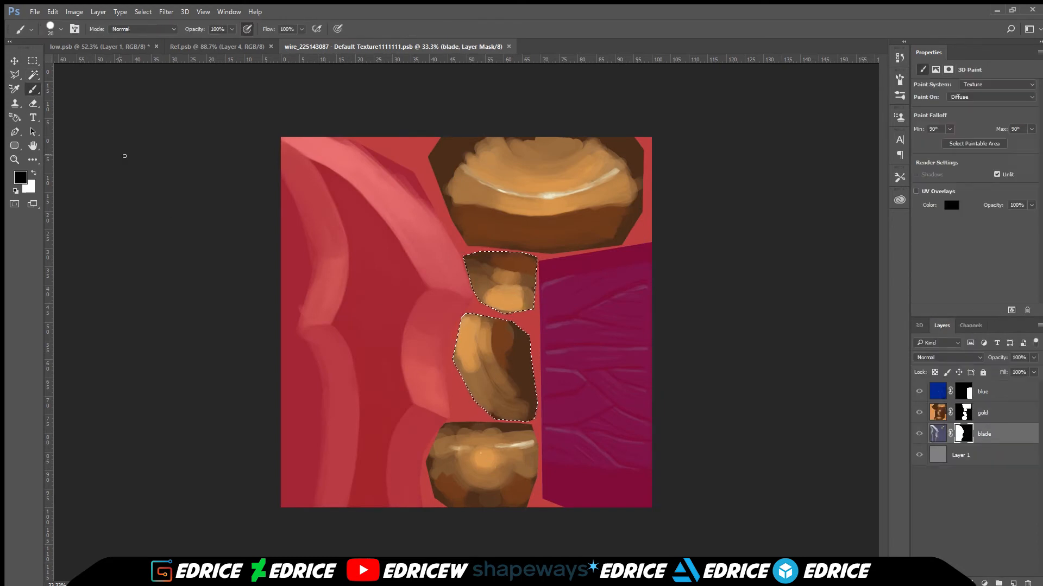
key("x")
left_click_drag(534, 294, 488, 278)
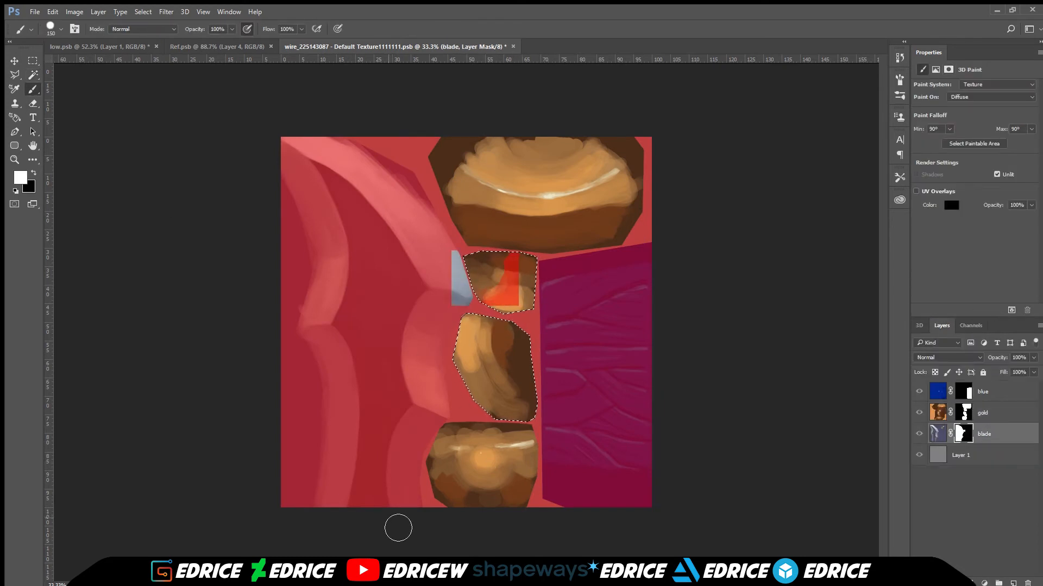
left_click_drag(530, 344, 506, 421)
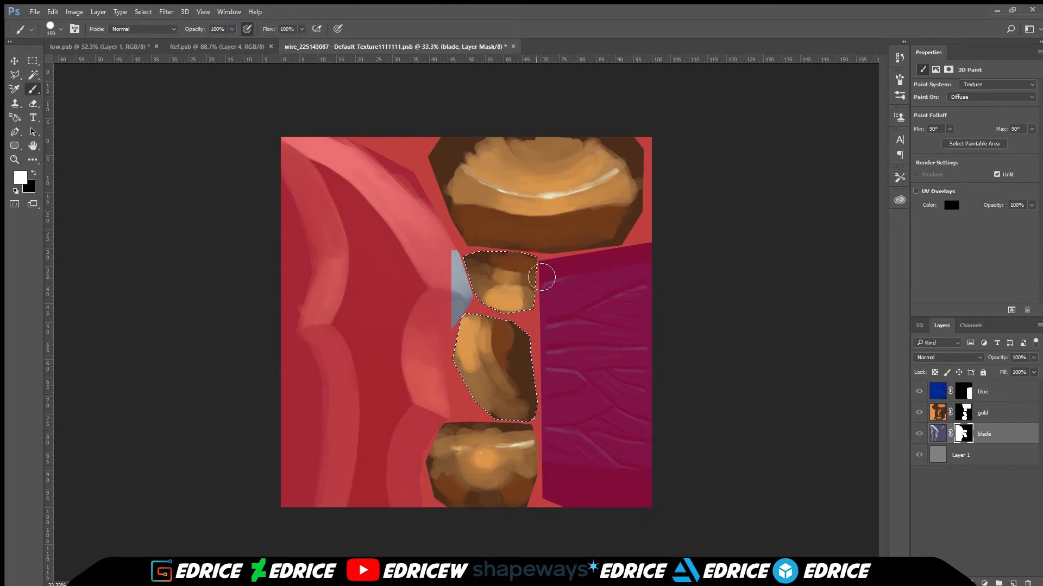
key("ctrl+d")
Step: Try to mask the larger hook island out of the gold layer freehand with a 90 px black brush
left_click(964, 412)
scroll(852, 421, "up", 3)
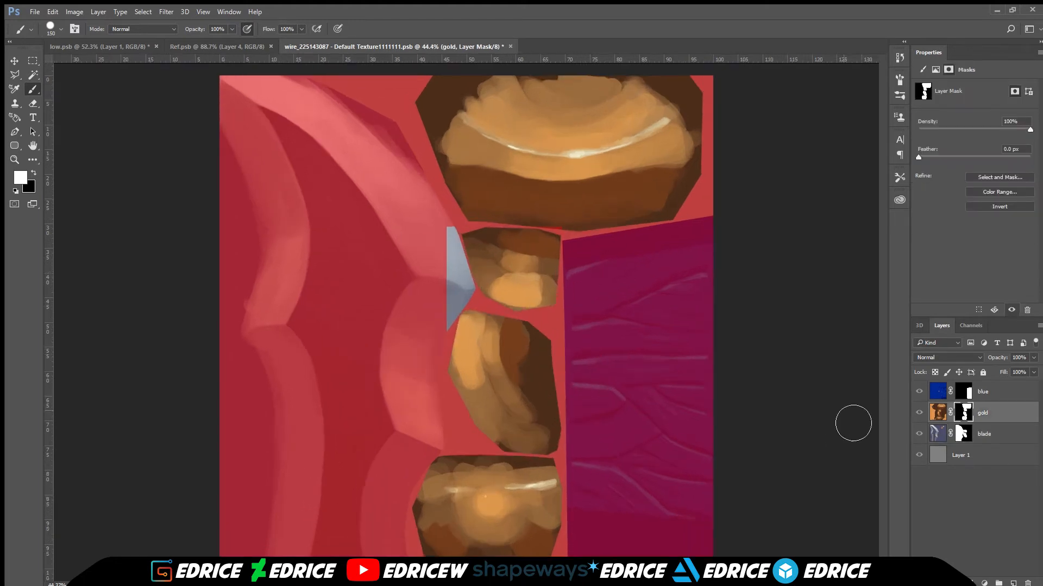
key("backslash")
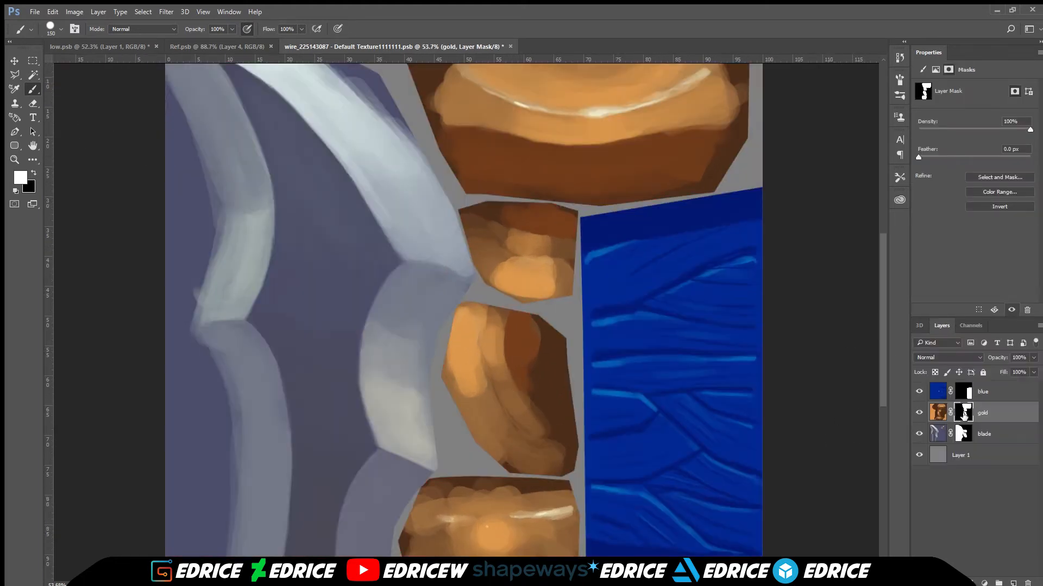
key("x")
key("bracketleft")
mouse_move(552, 347)
left_mouse_down()
mouse_move(498, 326)
mouse_move(468, 394)
mouse_move(527, 470)
mouse_move(576, 472)
mouse_move(558, 364)
mouse_move(489, 408)
left_mouse_up()
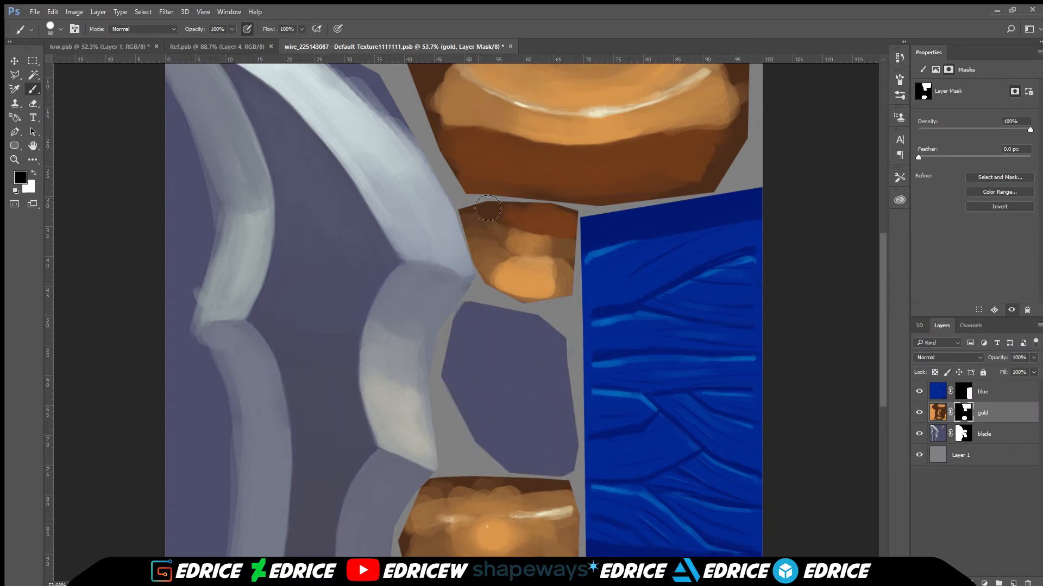
key("ctrl+z")
Step: Reselect both hook islands with the Magic Wand, paint them black on the gold layer's mask and deselect
key("w")
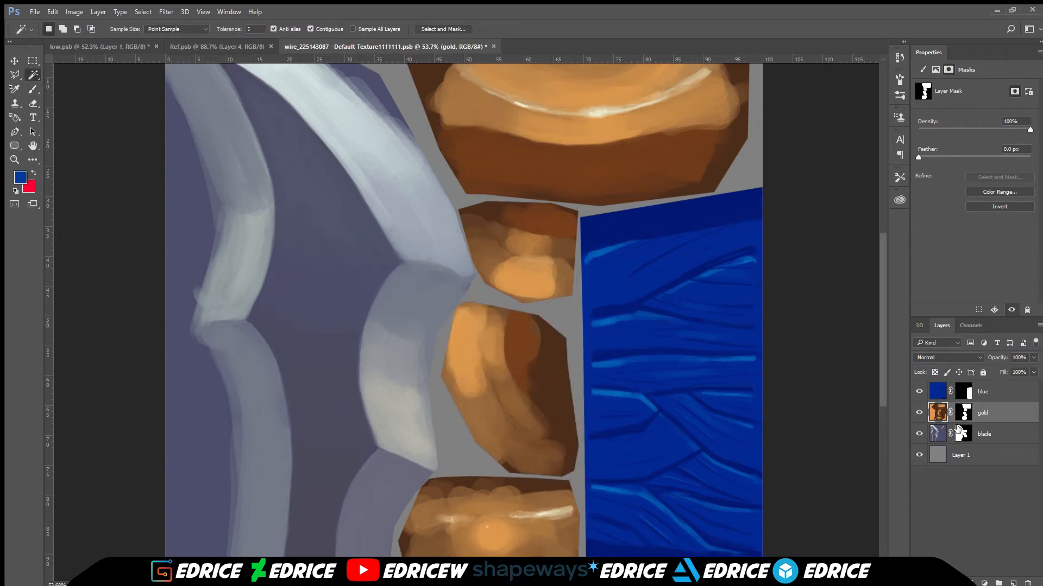
left_click(533, 266)
left_click(970, 326)
left_click(918, 426)
left_click(941, 326)
key("b")
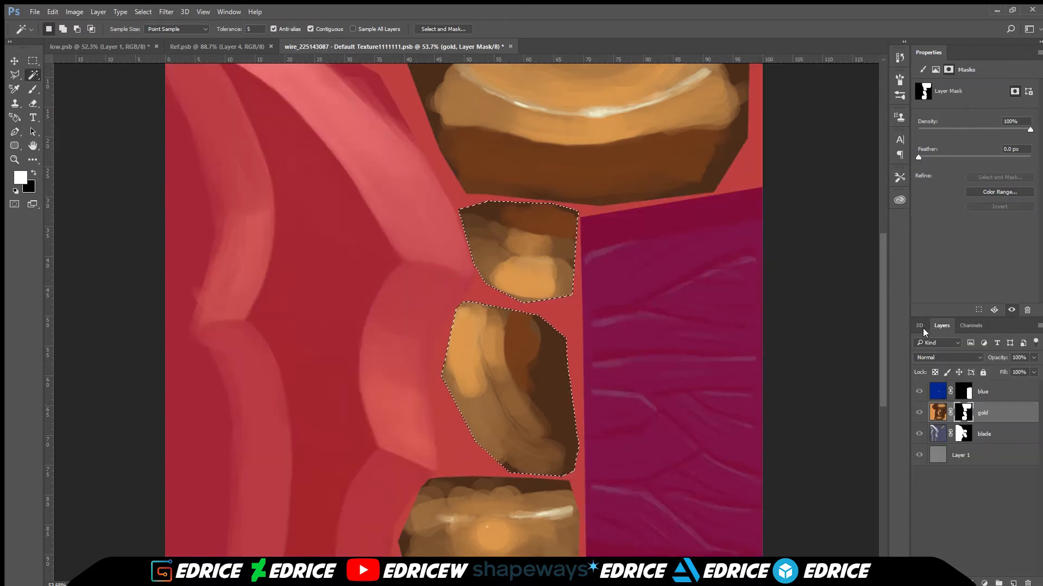
key("x")
key("x")
mouse_move(579, 252)
left_mouse_down()
mouse_move(540, 342)
mouse_move(605, 245)
mouse_move(516, 412)
left_mouse_up()
key("ctrl+d")
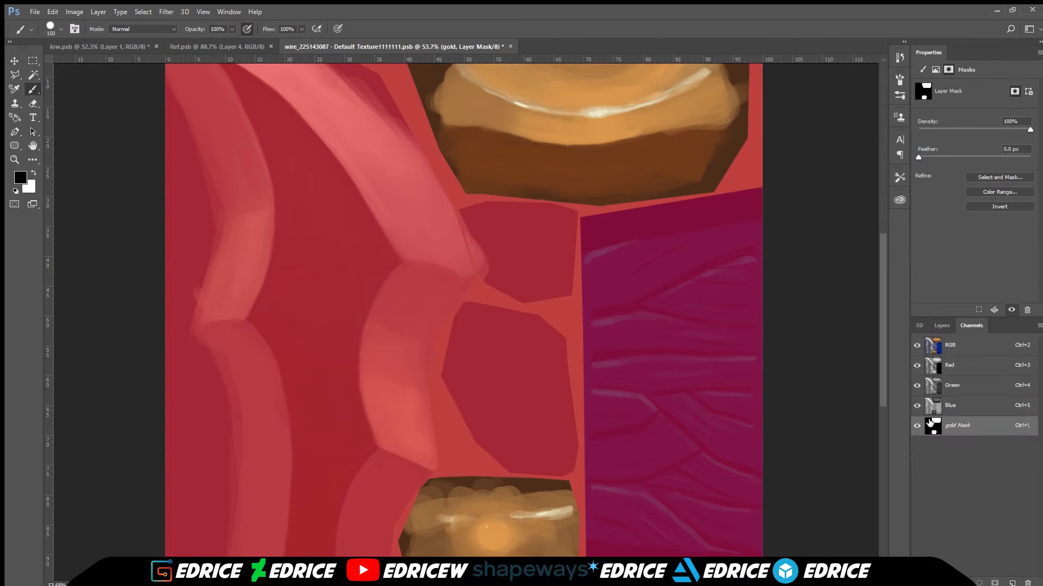
Step: Target the blade layer's artwork and paint light steel highlights along the pommel hooks' edges on the low.psb model
left_click(937, 412)
left_click(937, 434)
scroll(566, 376, "up", 1)
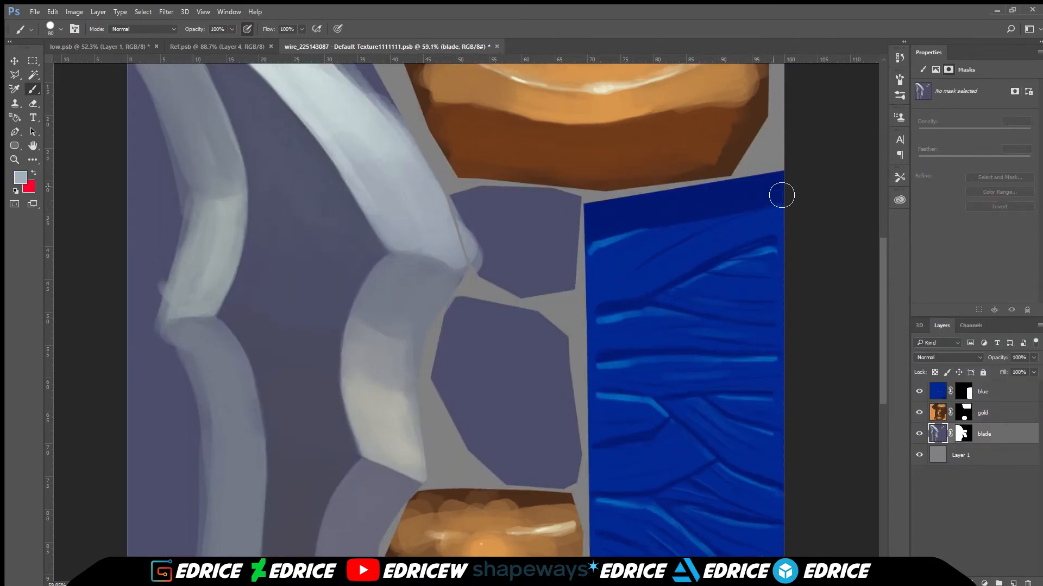
scroll(781, 196, "down", 2)
left_click(98, 46)
scroll(671, 429, "down", 2)
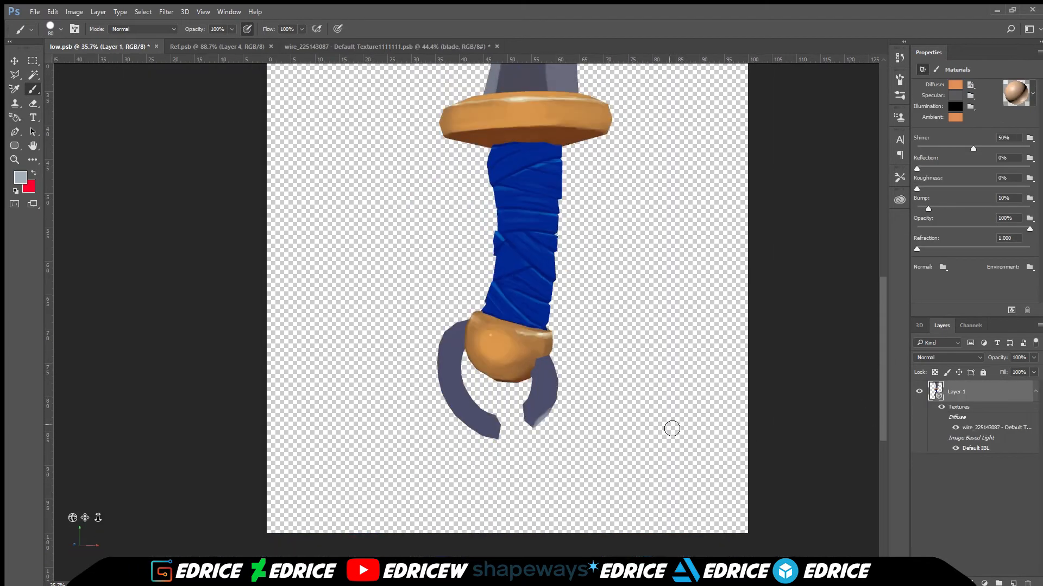
scroll(584, 397, "up", 6)
left_click_drag(526, 329, 513, 380)
mouse_move(382, 413)
left_mouse_down()
mouse_move(426, 448)
mouse_move(415, 443)
left_mouse_up()
Step: Shade the front faces of both pommel hooks with a dark grey 60 px brush
left_click_drag(75, 517, 255, 522)
left_click(325, 434, "alt")
key("i")
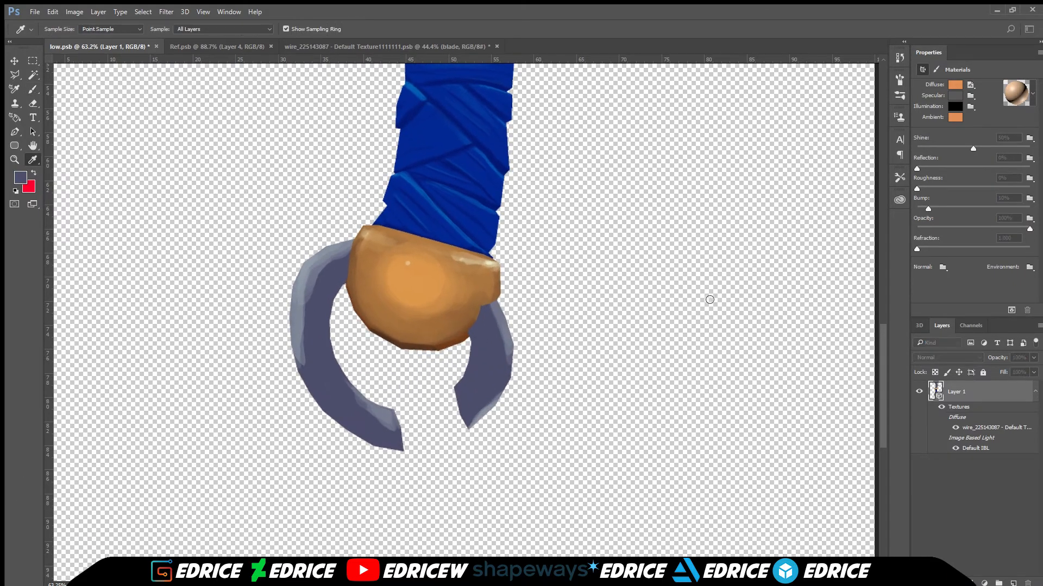
key("b")
mouse_move(350, 290)
left_mouse_down()
mouse_move(334, 293)
mouse_move(340, 258)
mouse_move(303, 342)
left_mouse_up()
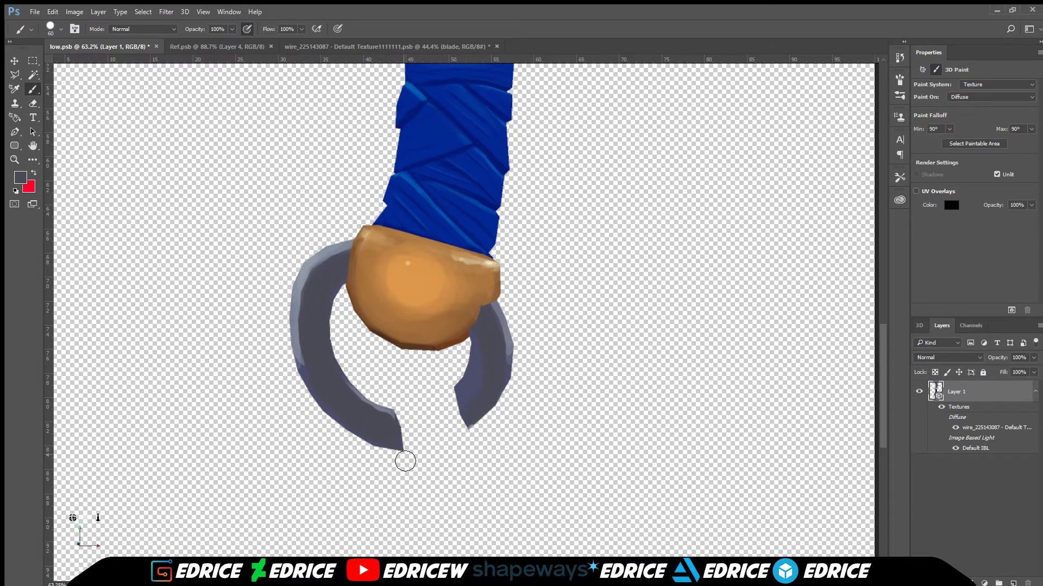
mouse_move(405, 461)
left_mouse_down()
mouse_move(468, 406)
mouse_move(381, 466)
left_mouse_up()
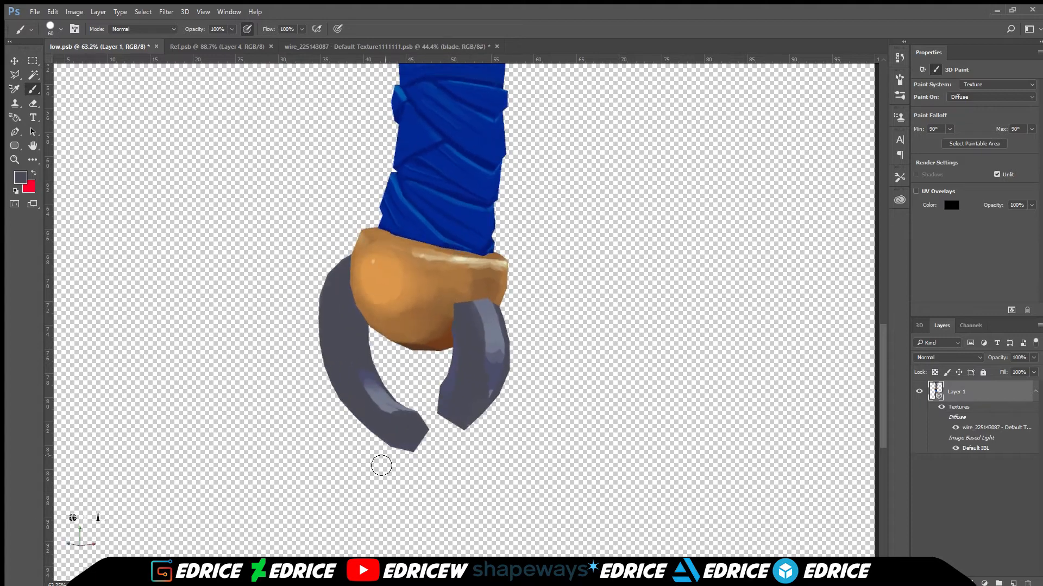
Step: Blend the hooks' highlights into the dark grey shading from several sides of the model with sampled greys
left_click(402, 401, "alt")
left_click_drag(405, 426, 380, 446)
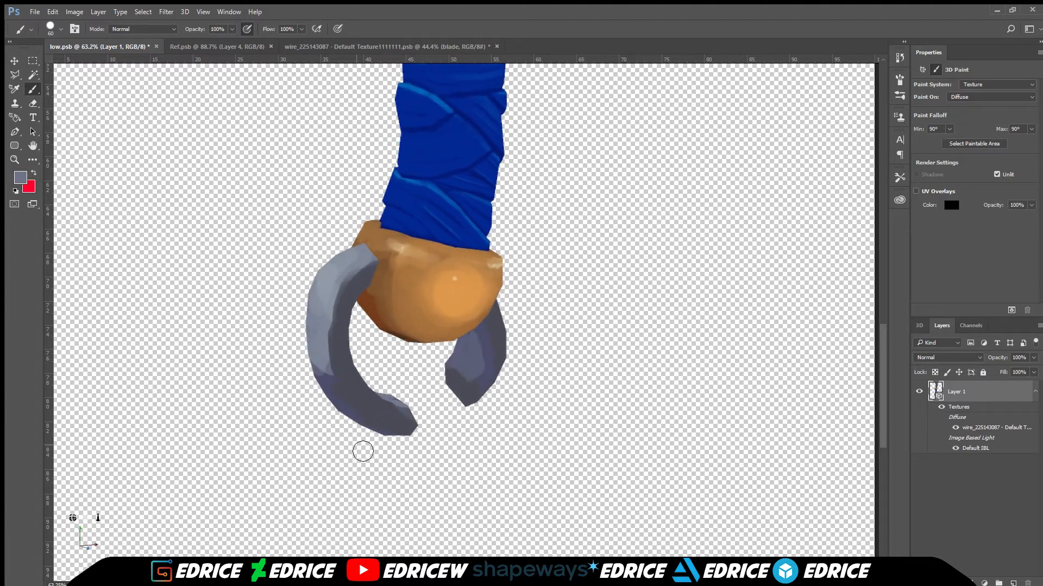
left_click_drag(300, 496, 59, 529)
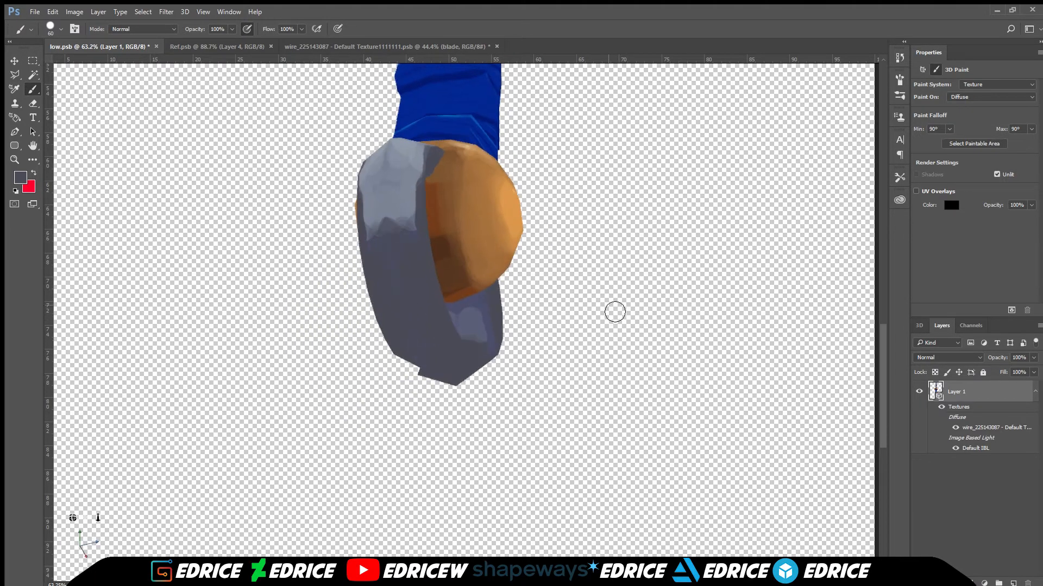
left_click_drag(614, 310, 59, 529)
Step: In the texture document, smooth the light grey bands along the larger hook island's outer and inner edges using 50 and 40 px brushes
key("ctrl+Tab")
key("ctrl+Tab")
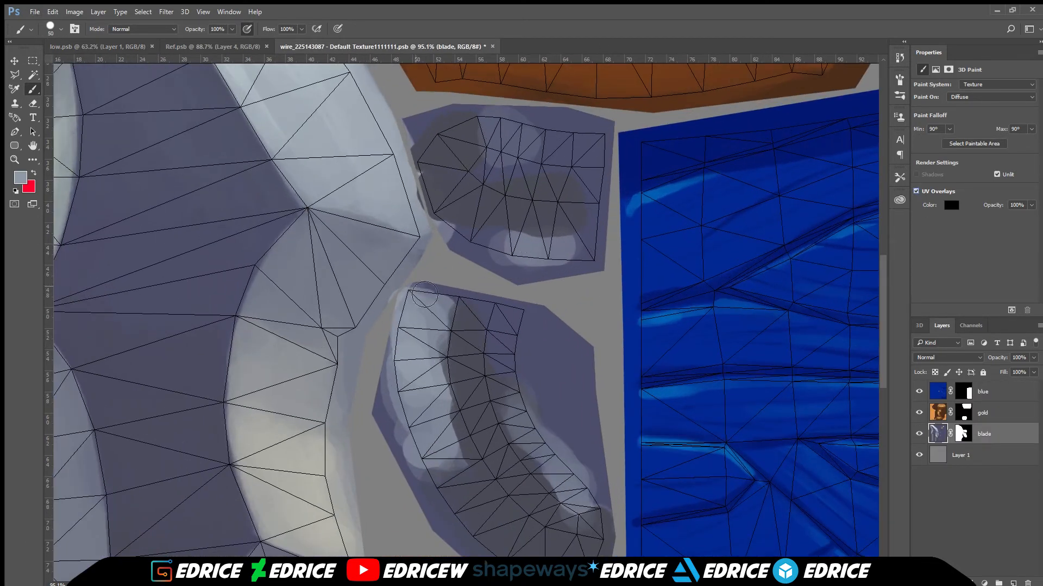
mouse_move(424, 295)
left_mouse_down()
mouse_move(458, 321)
mouse_move(451, 313)
mouse_move(438, 475)
mouse_move(467, 489)
left_mouse_up()
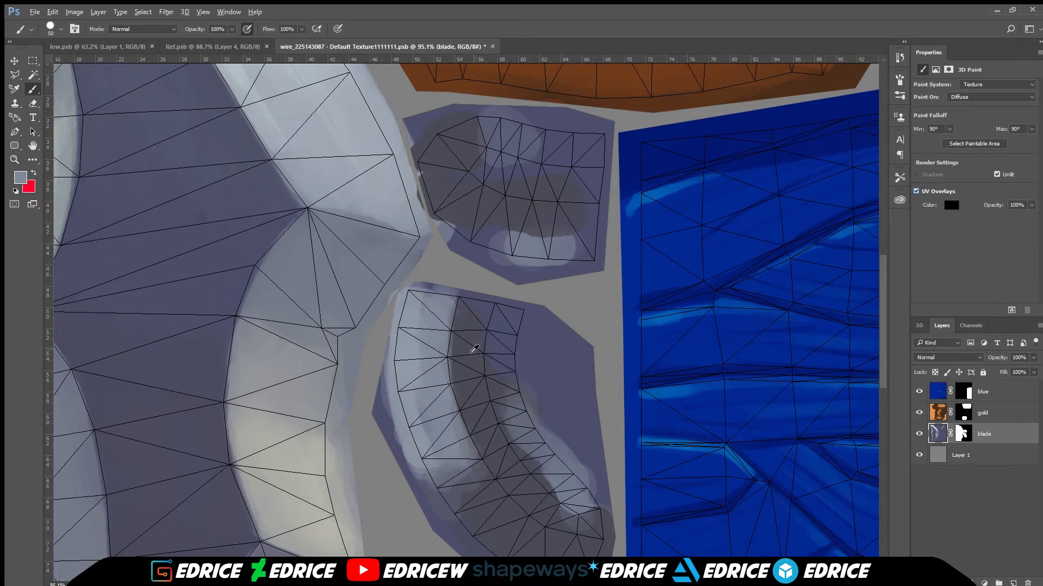
left_click(561, 481, "alt")
key("bracketleft")
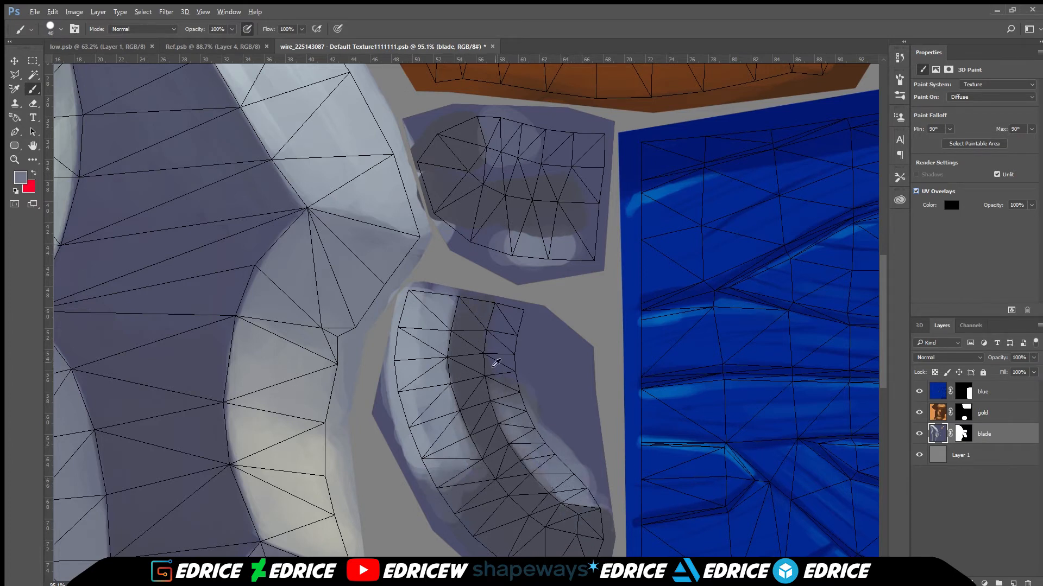
Step: Even out the larger hook island's inner band and the smaller hook island's light and dark bands with sampled greys
left_click(493, 367, "alt")
left_click(447, 303, "alt")
mouse_move(509, 313)
left_mouse_down()
mouse_move(516, 377)
mouse_move(500, 370)
left_mouse_up()
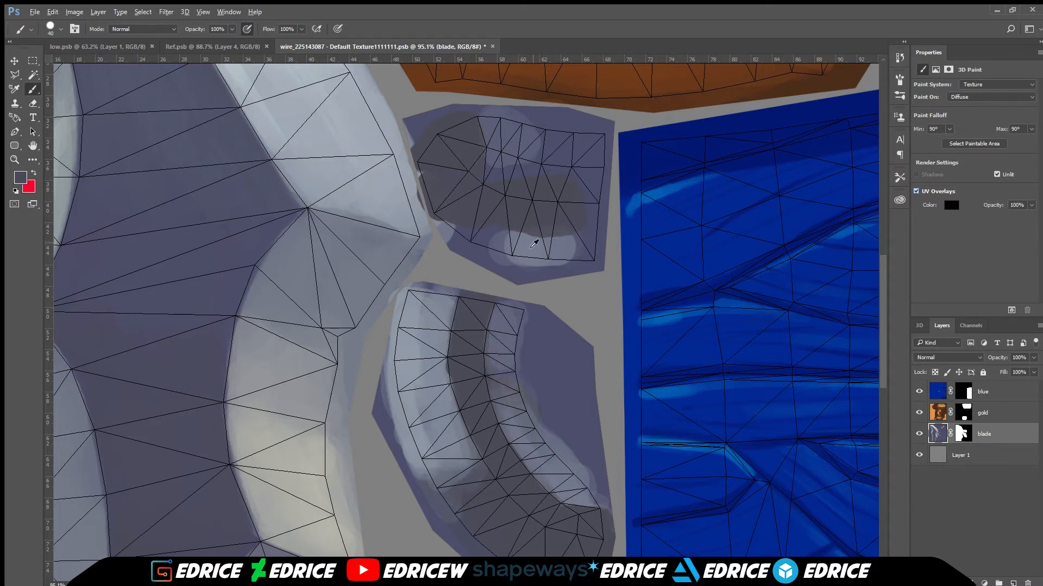
left_click_drag(516, 239, 581, 241)
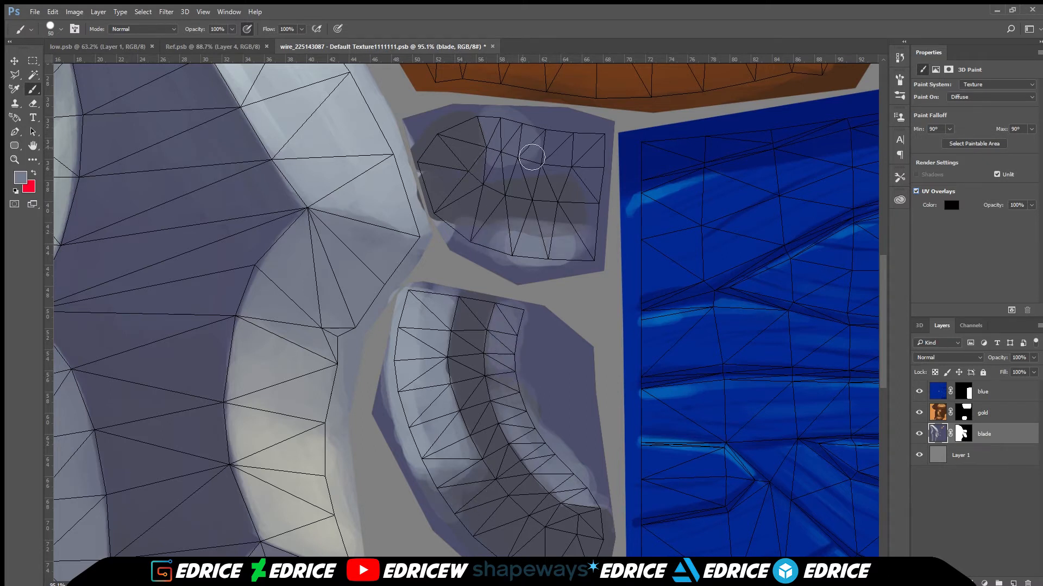
left_click(603, 196, "alt")
mouse_move(601, 143)
left_mouse_down()
mouse_move(551, 156)
mouse_move(600, 157)
left_mouse_up()
Step: Inspect the shaded pommel hooks on the low.psb model, frame the pommel up close, and save the document
left_click(112, 47)
scroll(461, 303, "down", 8)
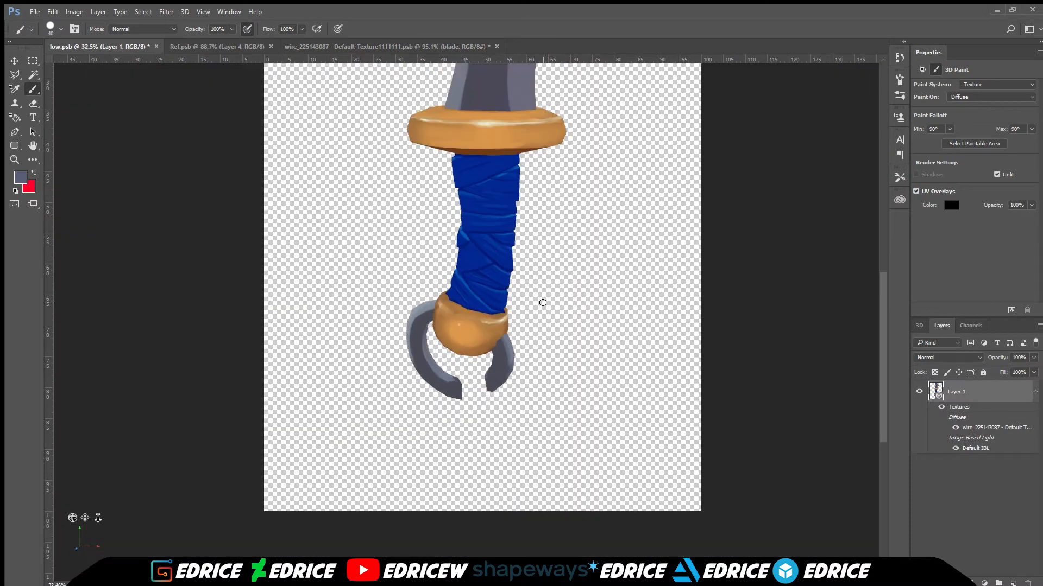
left_click_drag(72, 518, 98, 526)
left_click_drag(73, 518, 85, 501)
left_click_drag(97, 518, 77, 511)
key("ctrl+s")
Step: Make the gold layer active in the texture document, and reload that document from the model material's diffuse texture
left_click(356, 46)
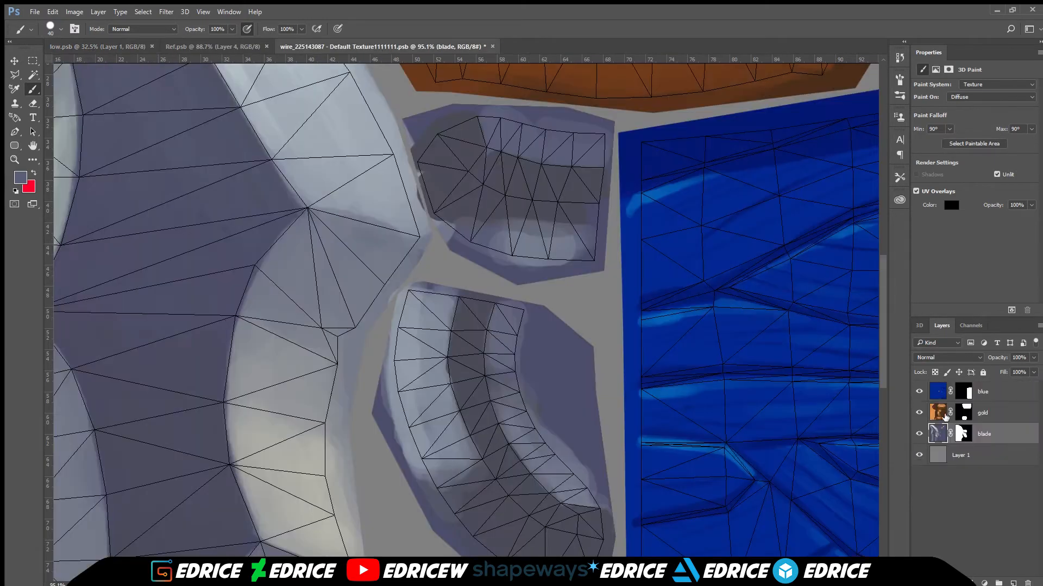
left_click(945, 415)
key("ctrl+Tab")
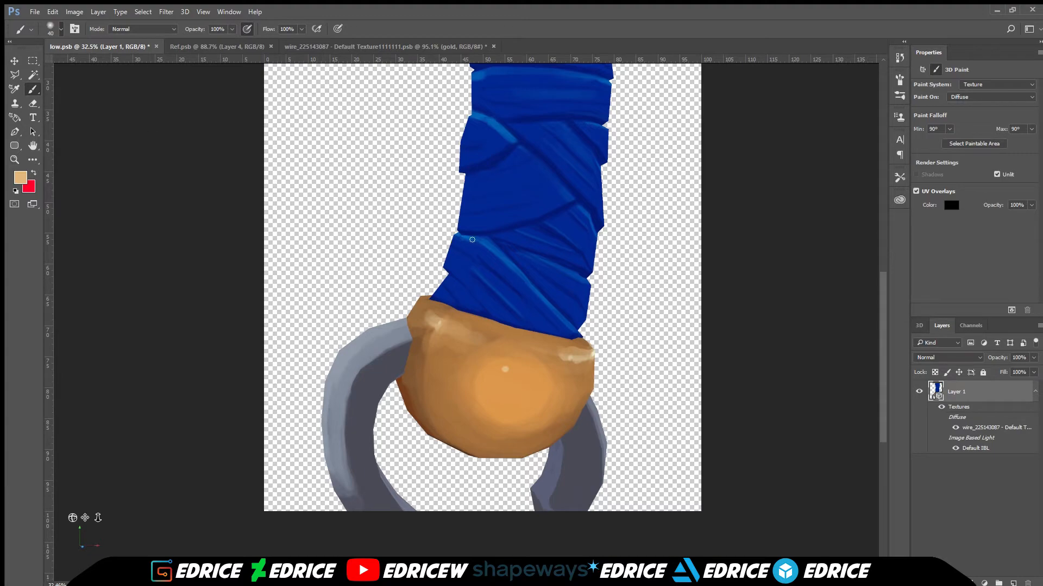
key("ctrl+shift+Tab")
key("ctrl+w")
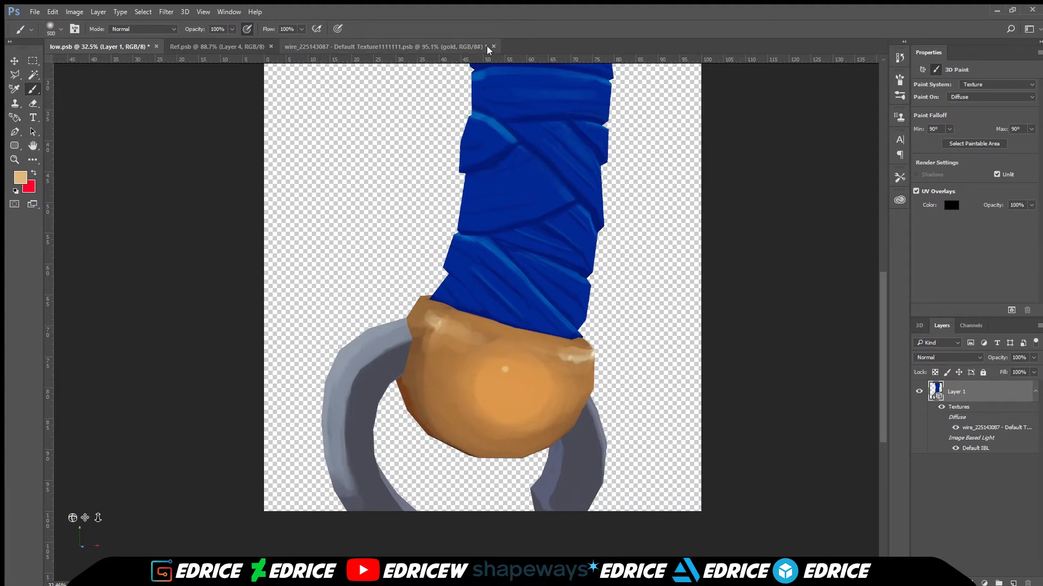
left_click(922, 69)
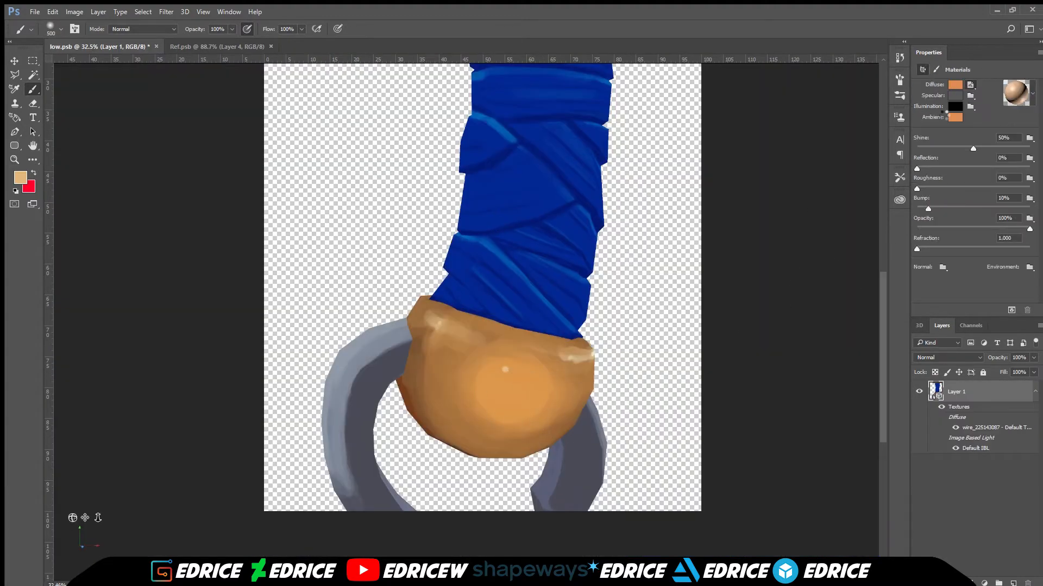
left_click(971, 85)
left_click(98, 46)
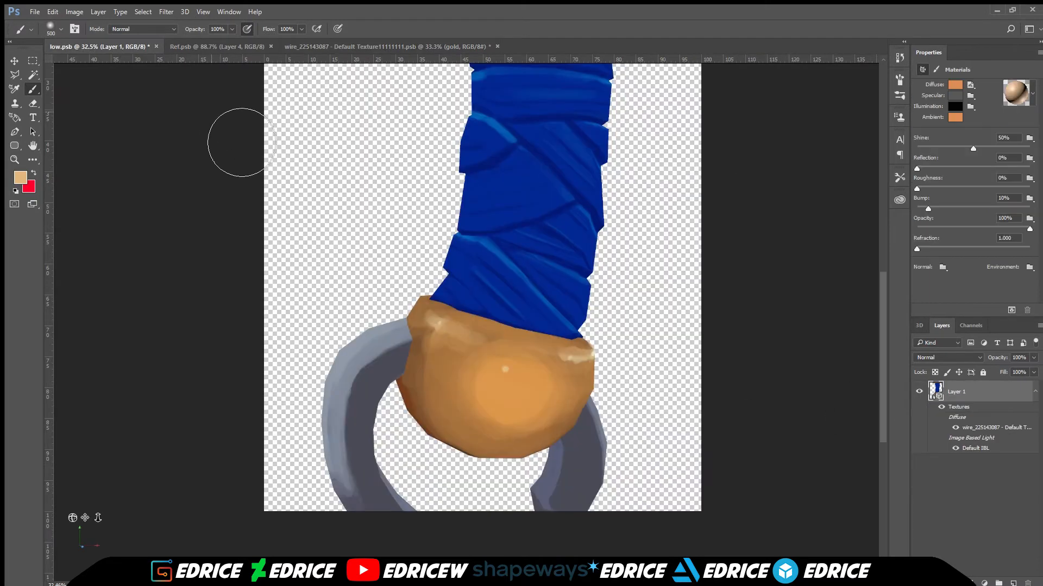
Step: Try a large light gold highlight on the model's pommel ball with a 250 px brush
left_click(919, 325)
key("bracketleft")
key("bracketleft")
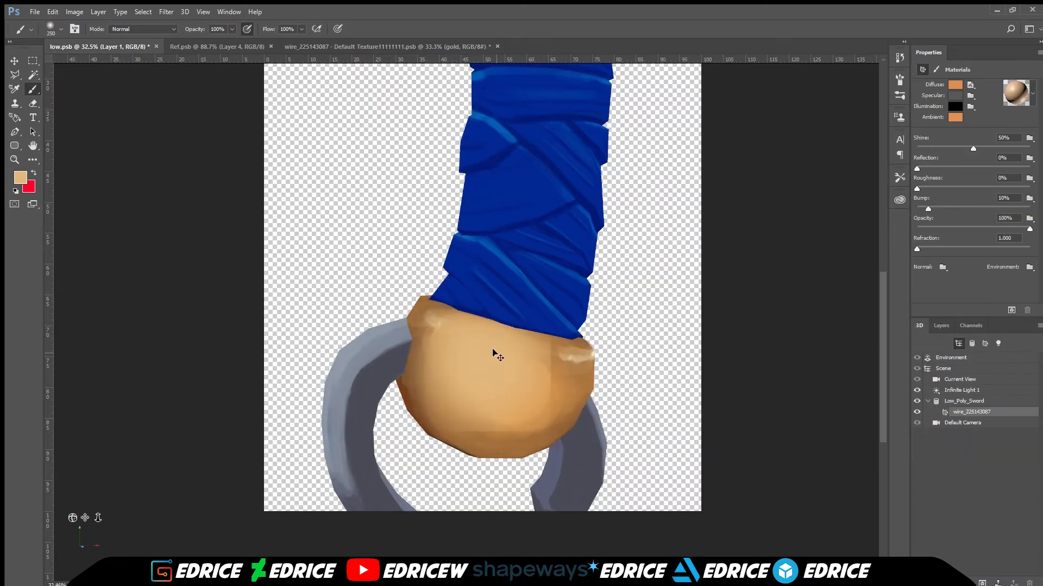
Step: Paint a soft light gold highlight beside the orange core of the pommel's texture island with a 125 px brush
key("bracketleft")
key("bracketleft")
key("bracketleft")
scroll(543, 412, "up", 2)
left_click(360, 45)
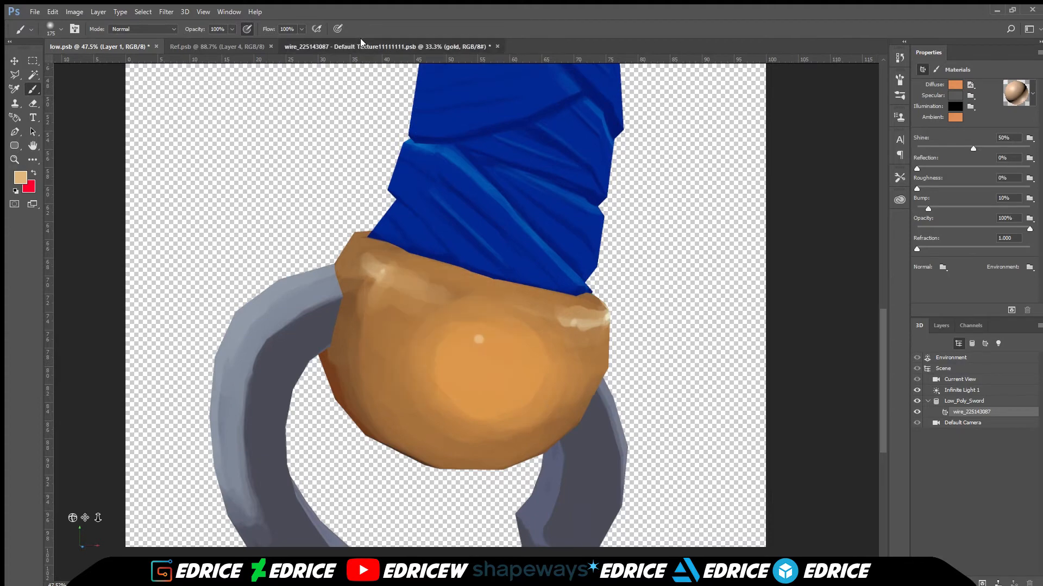
scroll(744, 346, "up", 4)
key("bracketleft")
key("bracketleft")
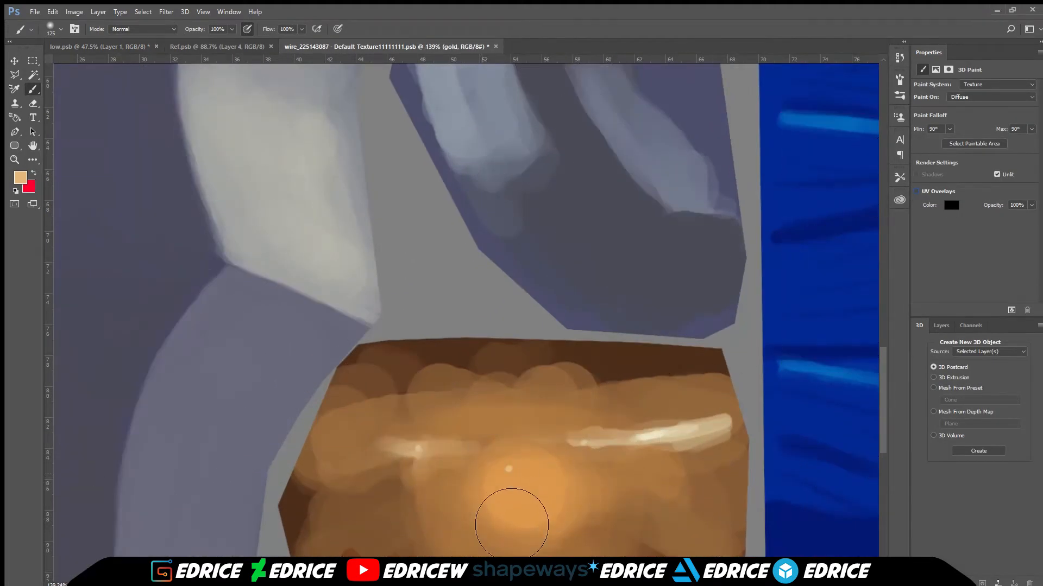
scroll(511, 478, "down", 3)
key("F7")
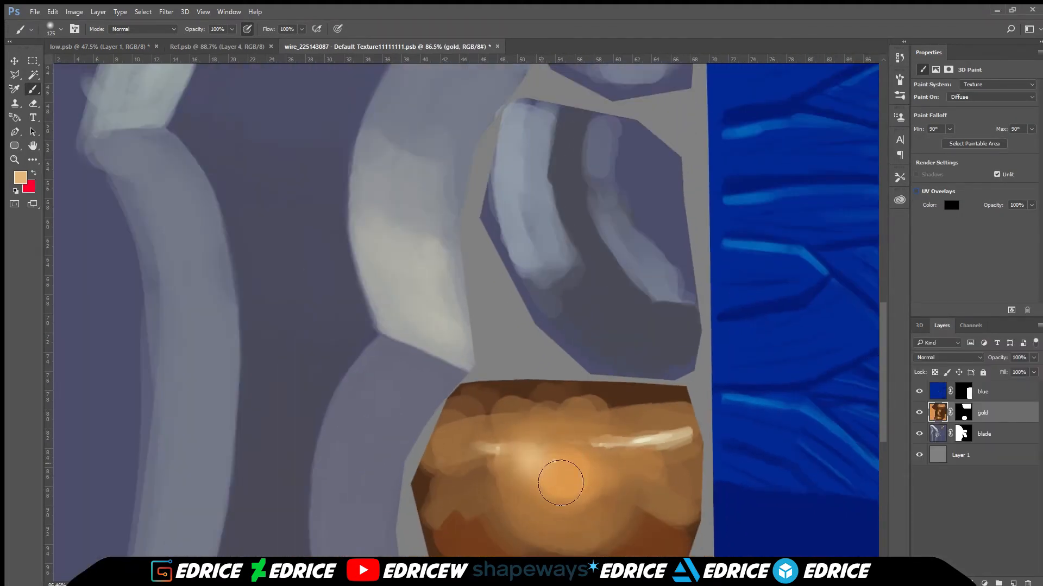
Step: Save the low.psb model, close the texture document, and reopen it from the material's diffuse texture
left_click(125, 46)
left_click(369, 48)
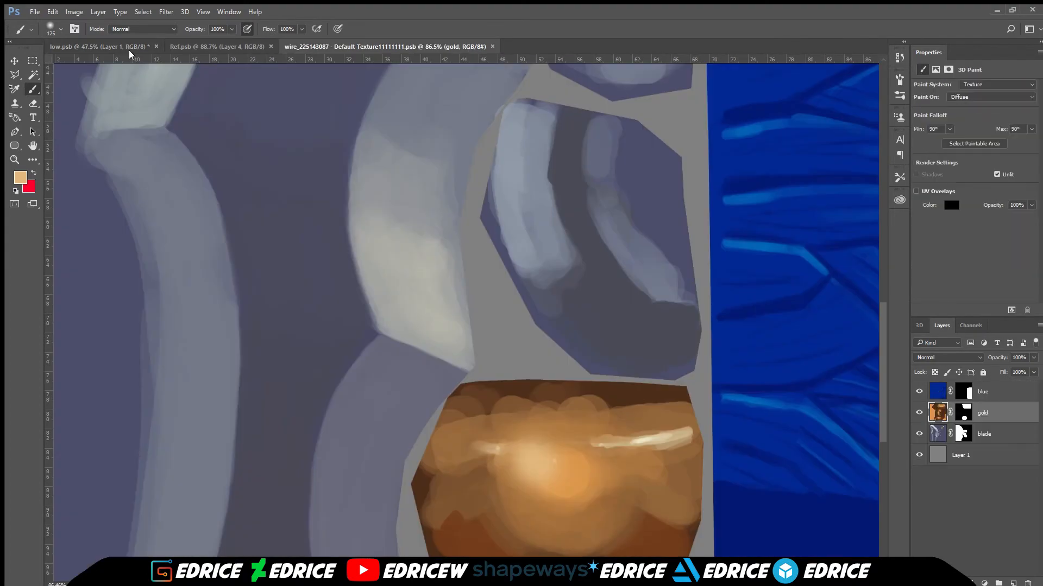
left_click(129, 47)
key("ctrl+s")
left_click(442, 47)
left_click(487, 46)
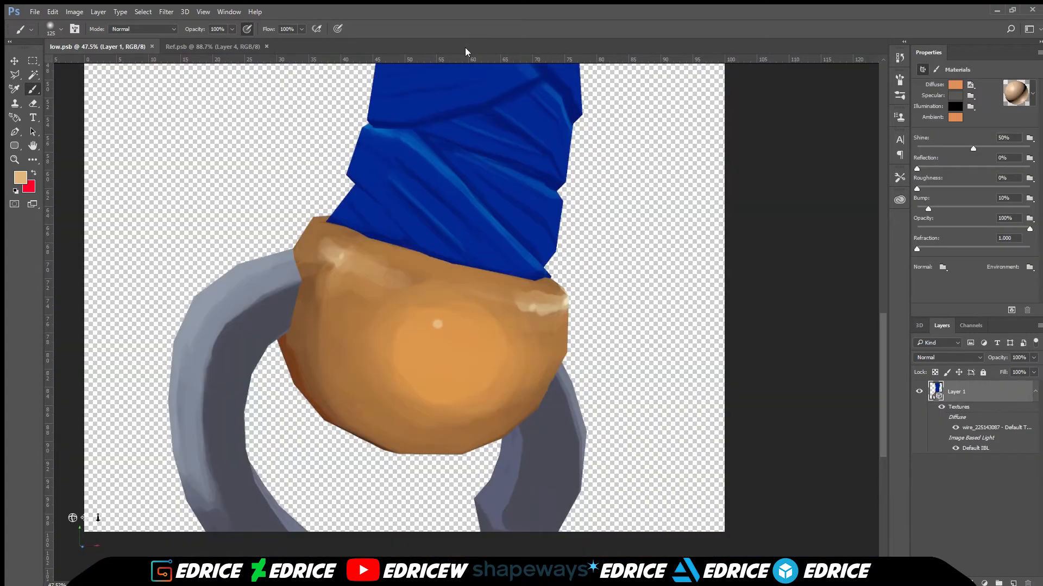
left_click(968, 104)
left_click(125, 47)
Step: Undo a test stroke on the model's pommel and reload the texture document from the material's diffuse texture again
left_click_drag(398, 359, 434, 285)
key("ctrl+z")
left_click(388, 48)
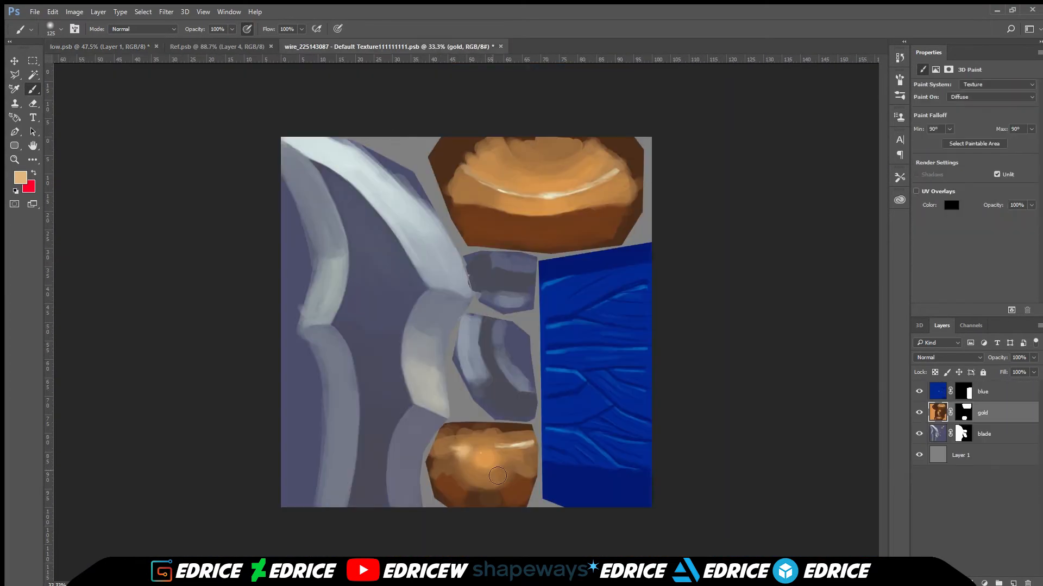
left_click(125, 47)
left_click(387, 46)
left_click(501, 46)
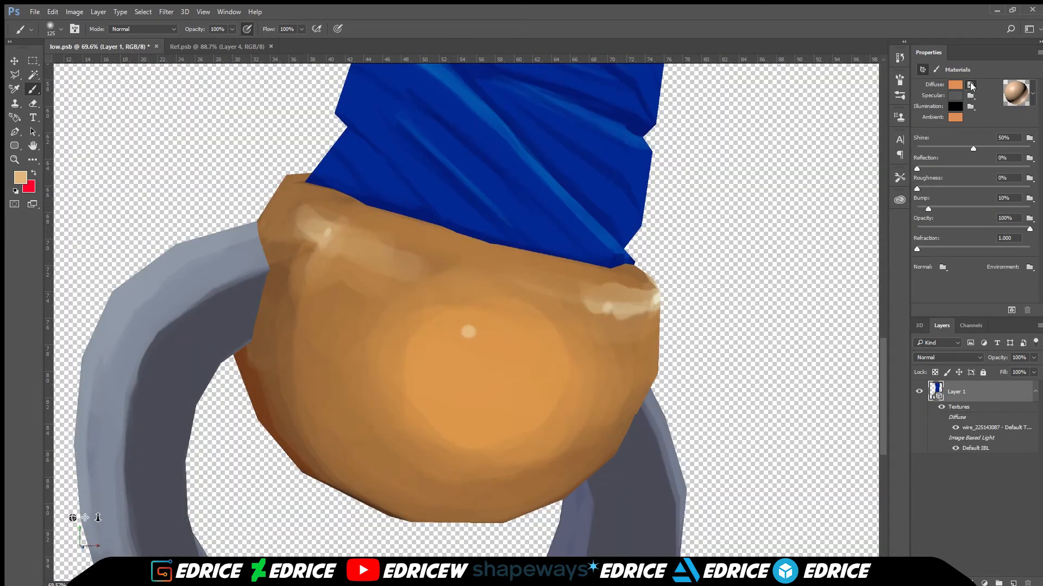
left_click(971, 86)
Step: Cover the blotchy upper band of the pommel's texture island with smooth dark brown, using 70 and 80 px brushes
scroll(467, 489, "up", 3)
left_click_drag(500, 413, 434, 380)
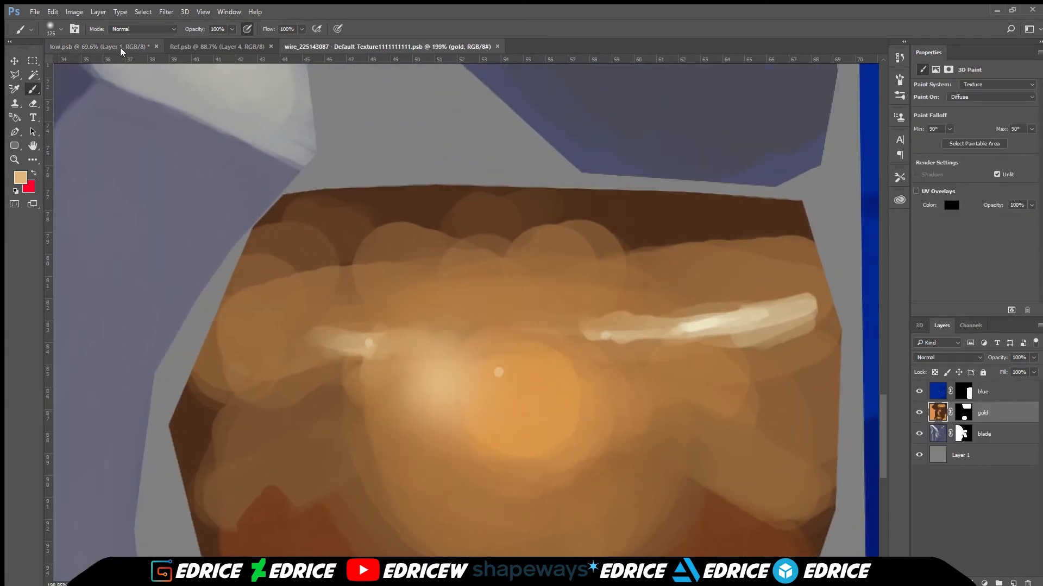
left_click(120, 48)
left_click(388, 46)
scroll(559, 288, "down", 3)
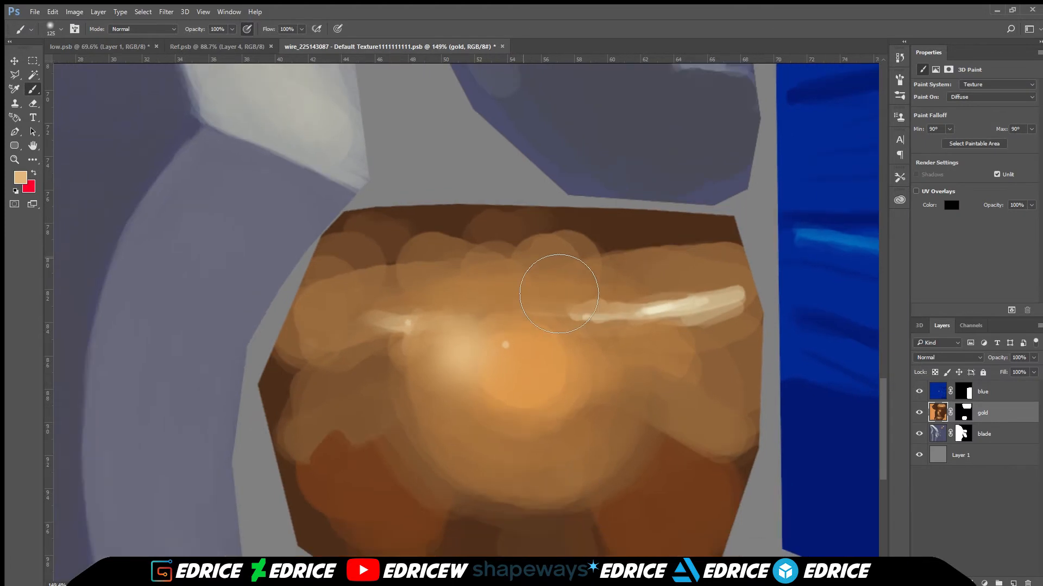
key("bracketleft")
key("bracketleft")
left_click(605, 237, "alt")
key("bracketleft")
left_click_drag(423, 255, 598, 247)
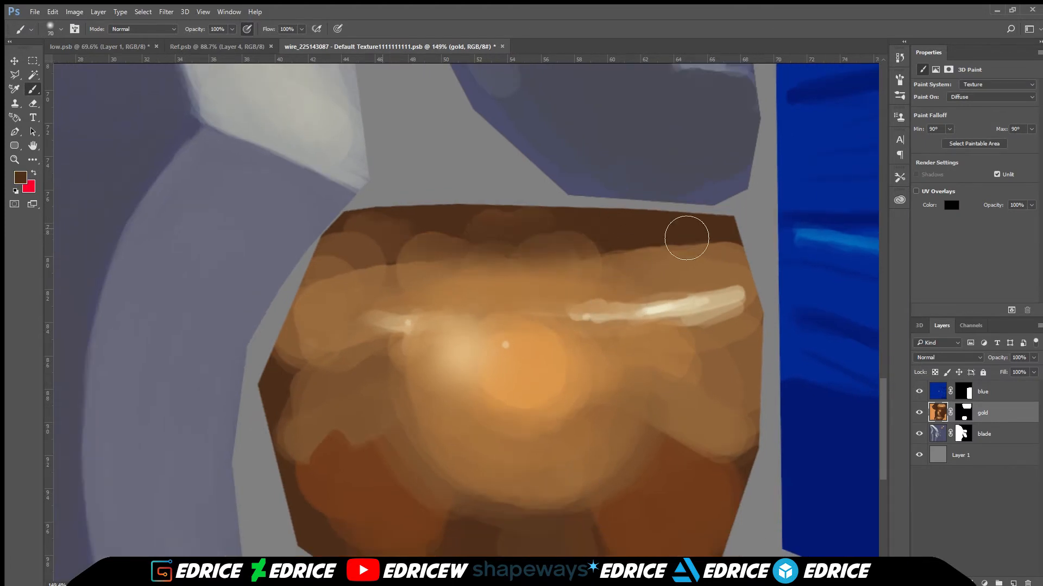
left_click_drag(460, 244, 712, 234)
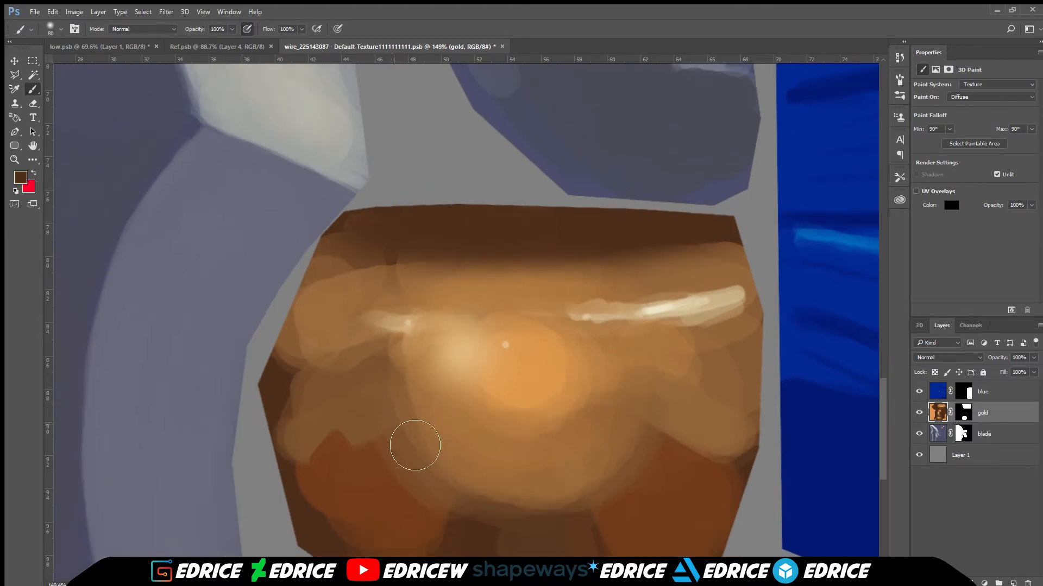
Step: Blend the shading around and below the pommel island's orange core with sampled browns and a 100 px brush
scroll(414, 445, "down", 5)
key("bracketright")
key("bracketright")
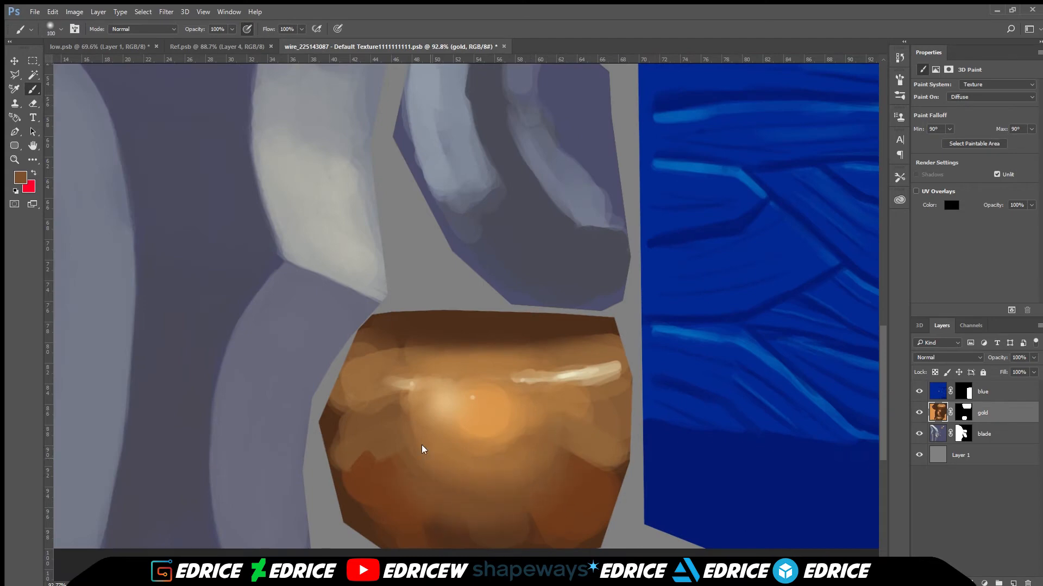
left_click(489, 425, "alt")
left_click(392, 428, "alt")
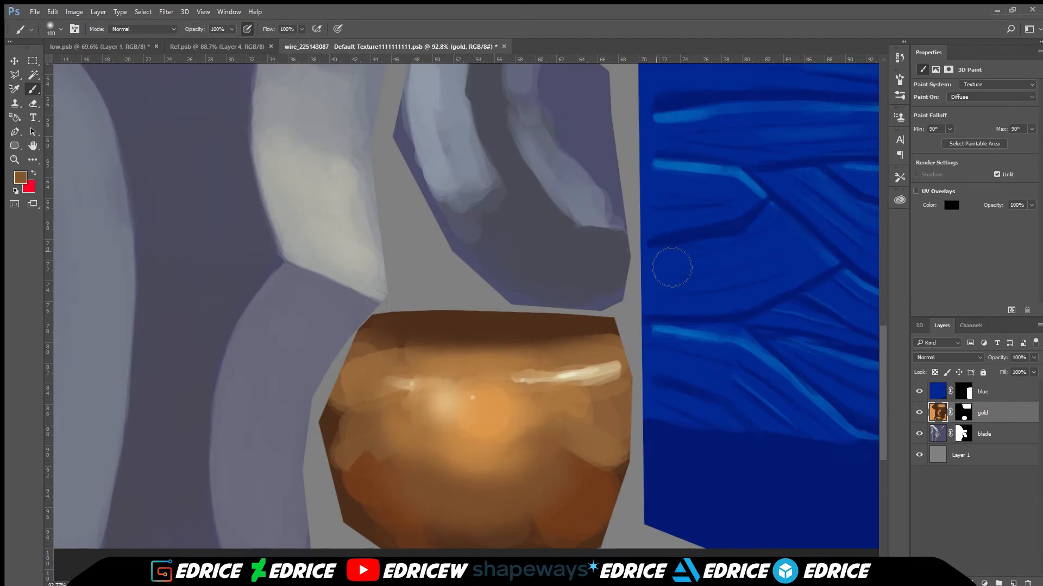
Step: Turn on the UV overlay and smooth the gold tones across the pommel island's upper band and lower half
left_click(916, 191)
left_click_drag(434, 371, 596, 348)
left_click_drag(416, 338, 375, 335)
left_click(451, 429, "alt")
mouse_move(417, 418)
left_mouse_down()
mouse_move(420, 468)
mouse_move(458, 484)
left_mouse_up()
key("bracketright")
mouse_move(513, 481)
left_mouse_down()
mouse_move(548, 447)
mouse_move(524, 443)
left_mouse_up()
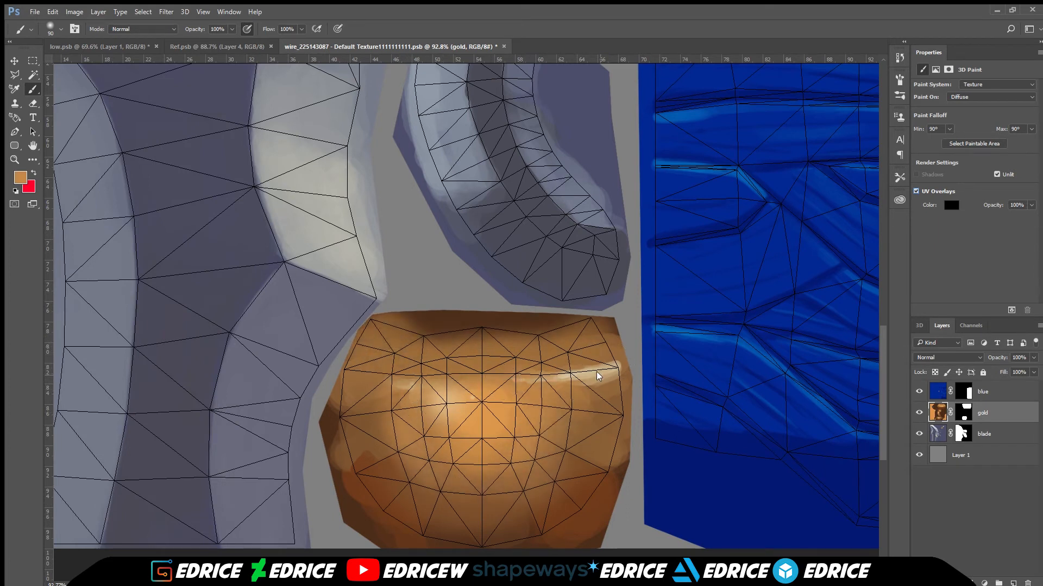
Step: On the low.psb model, smooth the pommel's orange core and blend away the pale corner highlight with sampled golds
left_click(98, 46)
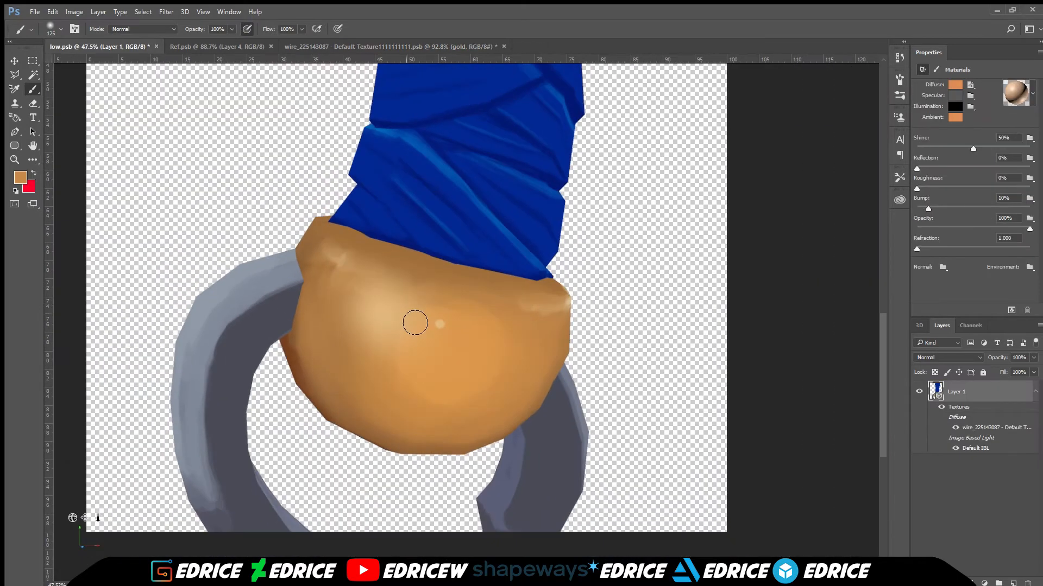
key("bracketright")
left_click(413, 383, "alt")
key("bracketright")
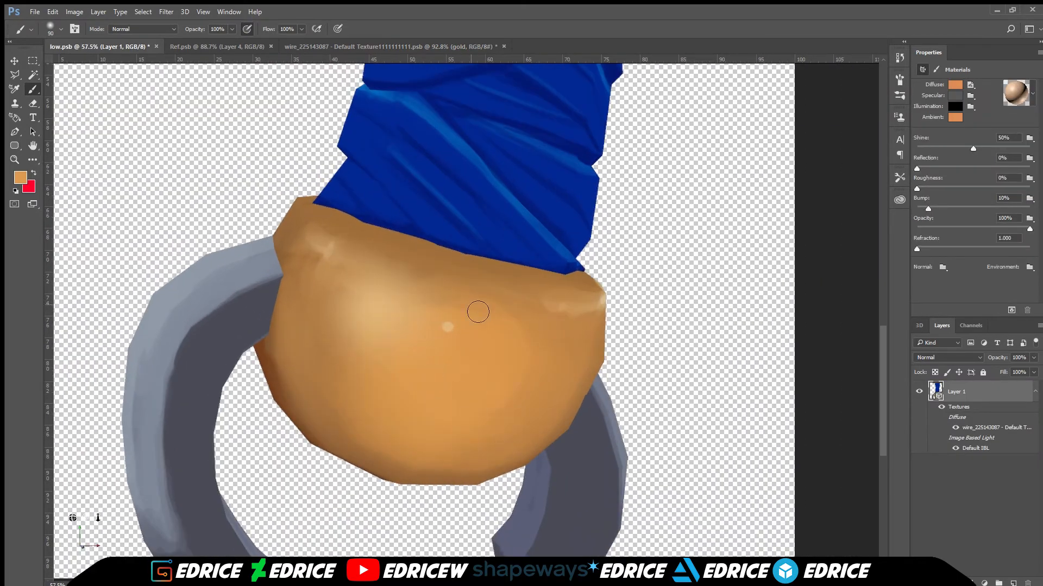
left_click(298, 213, "alt")
left_click_drag(325, 269, 315, 240)
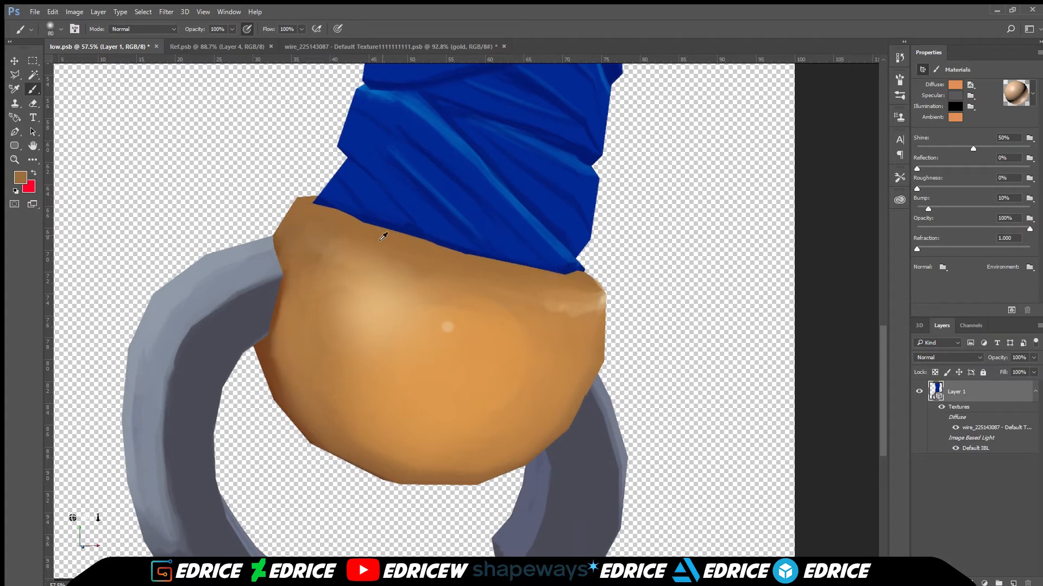
Step: Try tinting the pommel's upper edge beneath the grip with a bright teal
key("i")
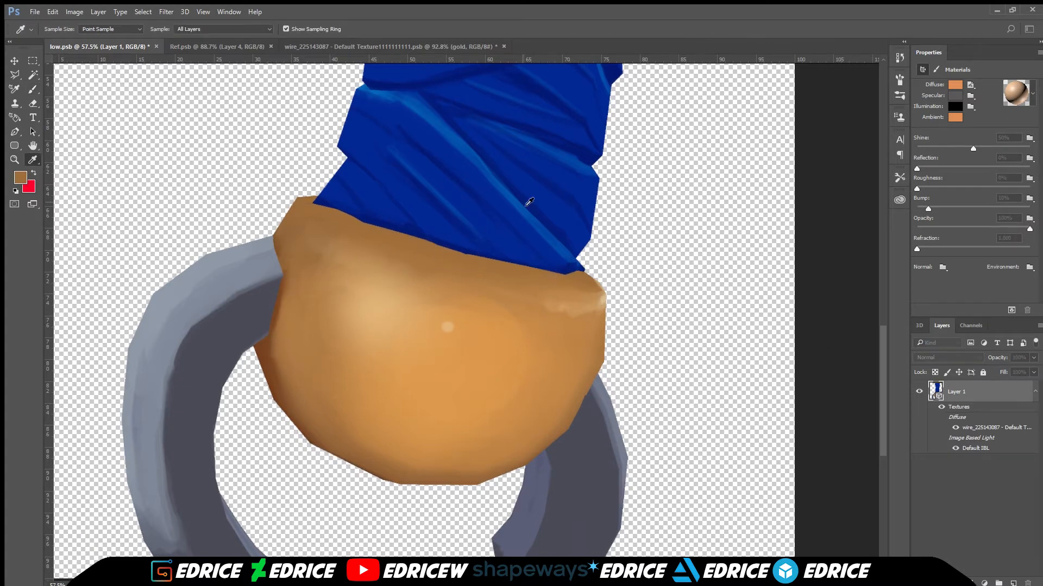
key("Return")
left_click(21, 178)
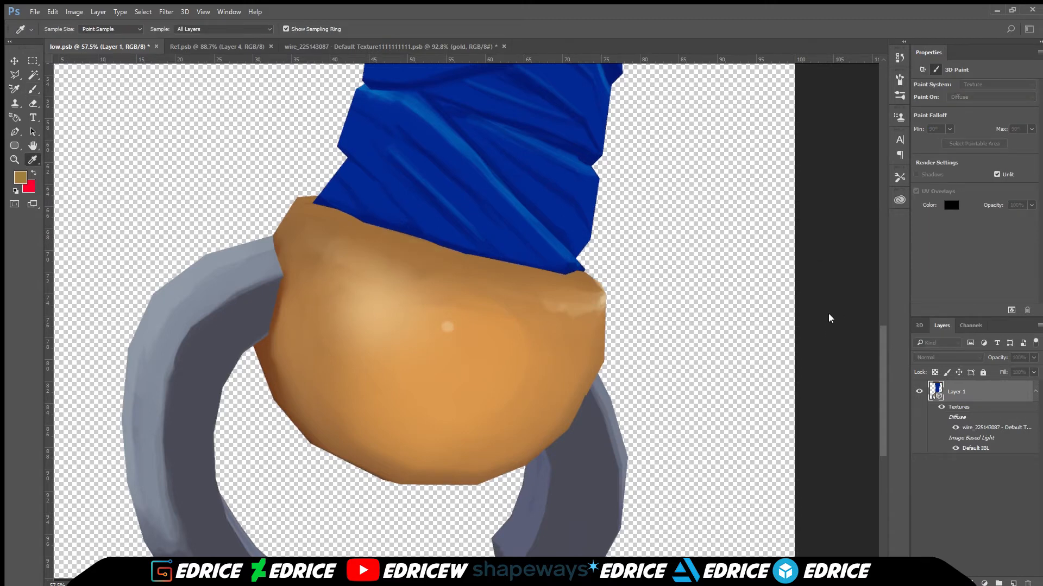
left_click(914, 206)
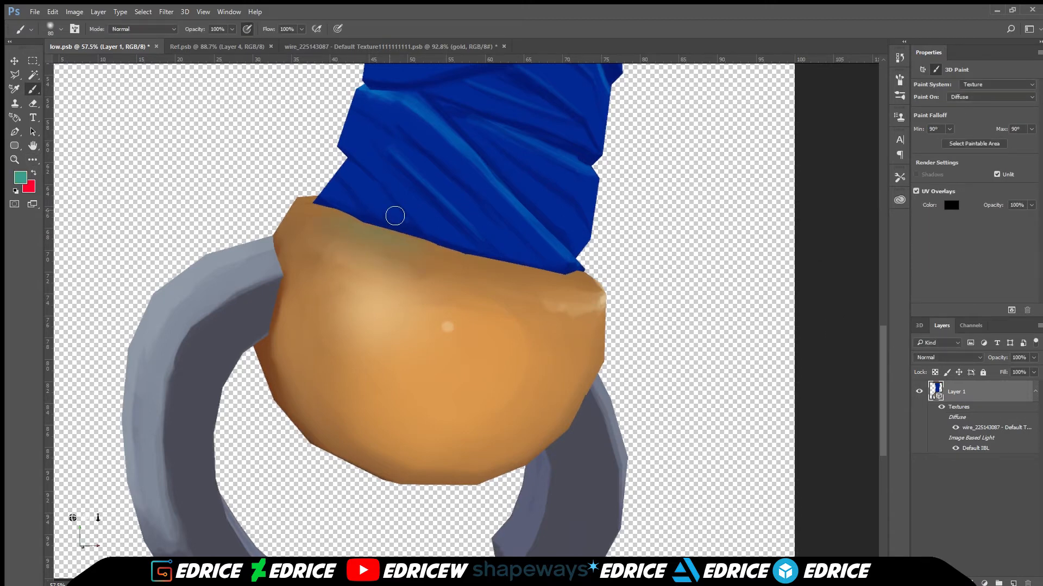
left_click_drag(340, 214, 414, 239)
Step: Choose a dark teal foreground colour and paint a subtle tint along the pommel's upper edge beneath the grip
left_click(21, 177)
left_click(763, 281)
left_click(914, 206)
left_click_drag(317, 204, 397, 233)
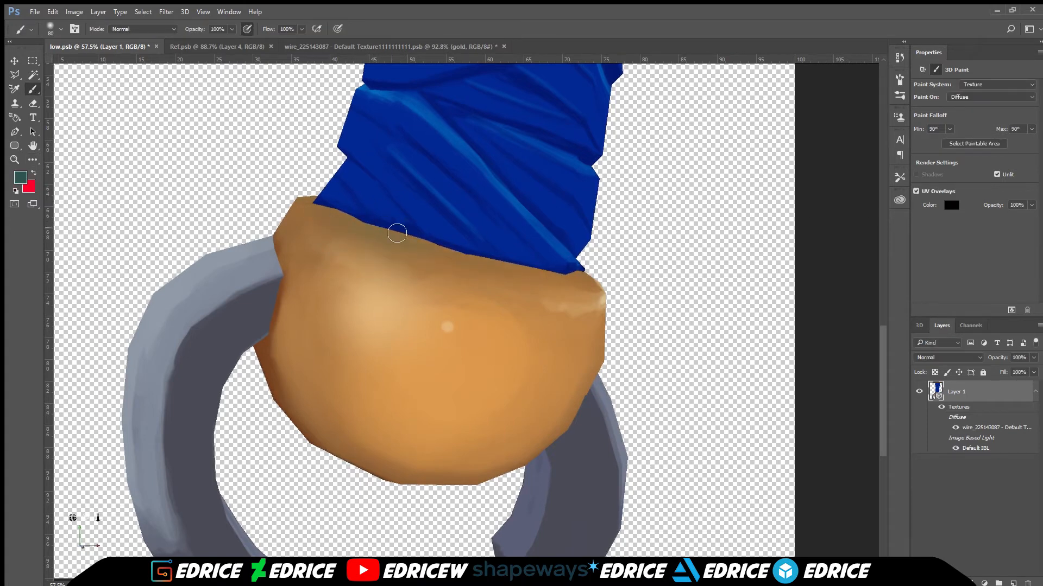
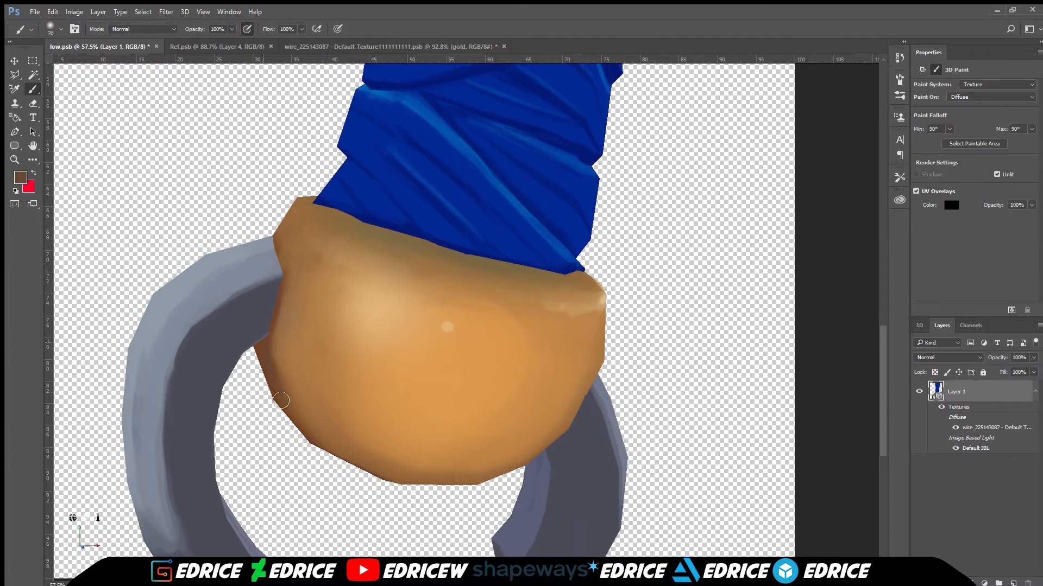
Step: Shade the pommel's edges and far side with sampled browns, using a 200 px brush for the broad areas, and save
left_click(394, 241, "alt")
scroll(540, 246, "down", 3)
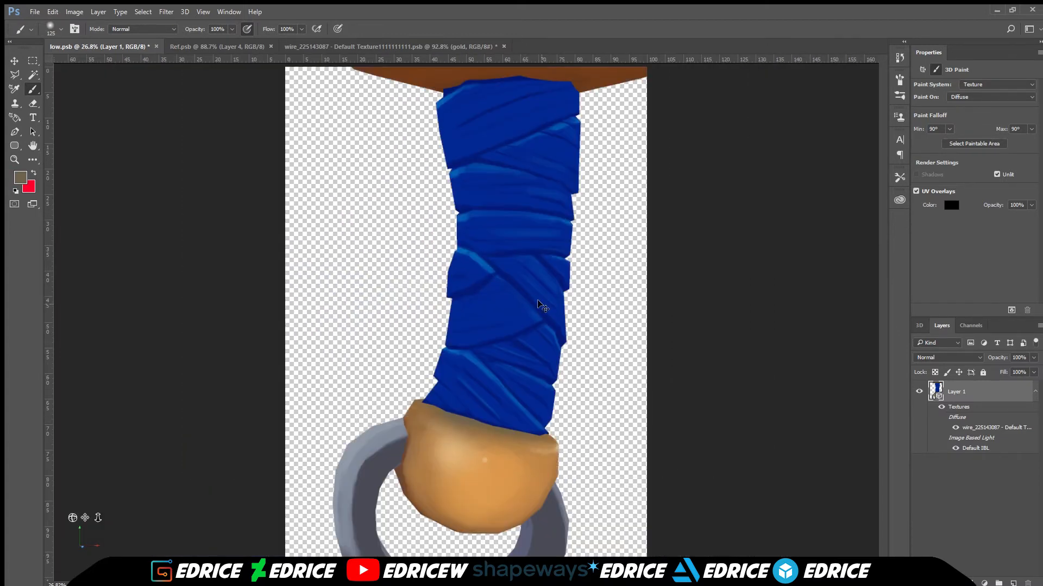
scroll(544, 306, "down", 1)
left_click_drag(98, 518, 106, 487)
mouse_move(87, 518)
left_mouse_down()
mouse_move(85, 536)
mouse_move(113, 505)
mouse_move(97, 497)
left_mouse_up()
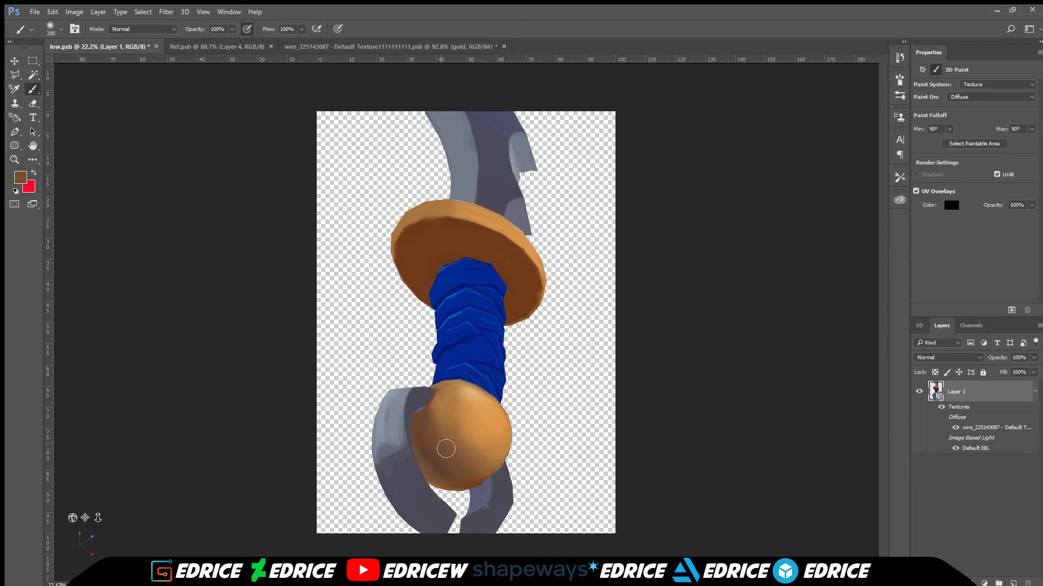
key("ctrl+s")
left_click_drag(430, 428, 465, 400)
mouse_move(553, 404)
left_mouse_down()
mouse_move(250, 478)
mouse_move(223, 522)
mouse_move(492, 431)
left_mouse_up()
key("ctrl+z")
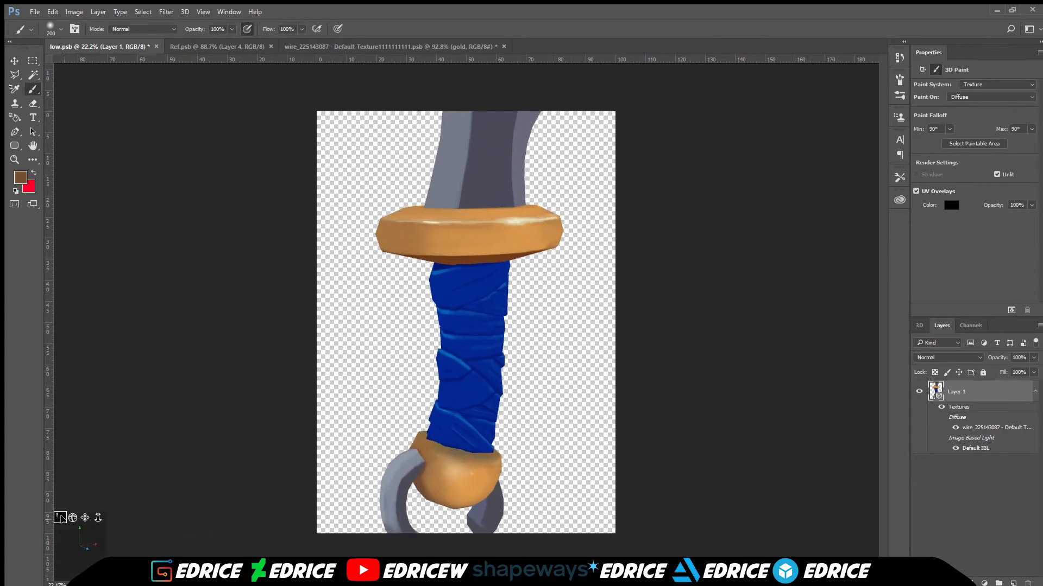
Step: Sample the pommel's light gold and brighten the guard's front face and edges with a 70 px brush
left_click(454, 471, "alt")
key("bracketleft")
key("bracketleft")
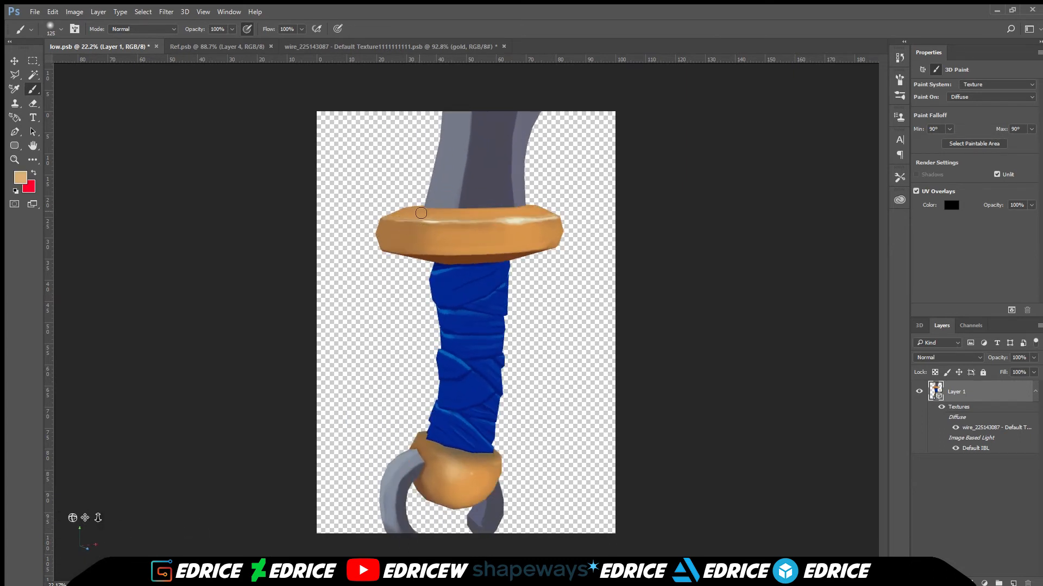
left_click_drag(444, 228, 432, 232)
key("ctrl+z")
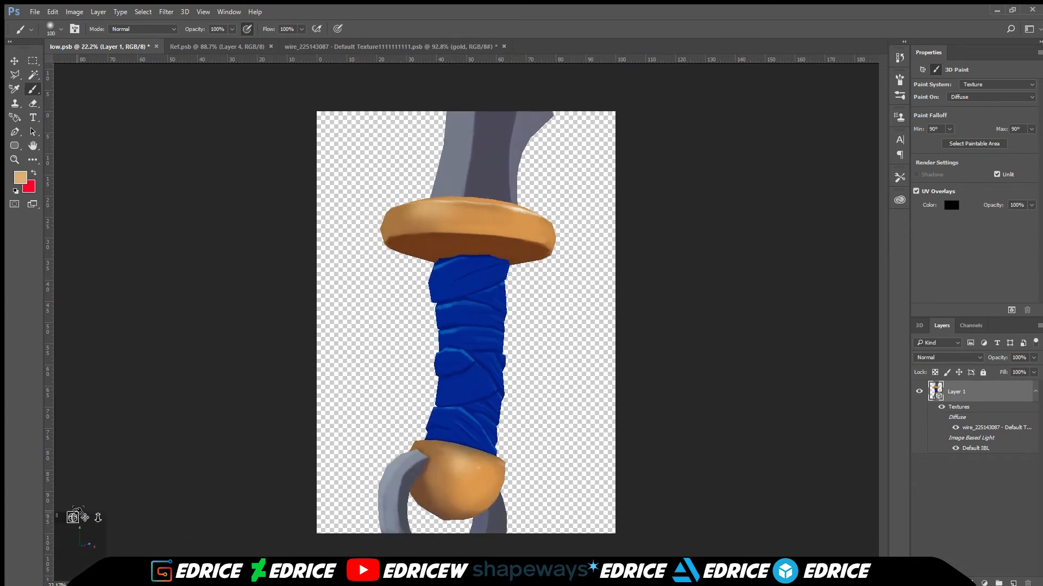
key("bracketleft")
mouse_move(445, 240)
left_mouse_down()
mouse_move(520, 174)
mouse_move(519, 184)
left_mouse_up()
left_click_drag(73, 518, 175, 416)
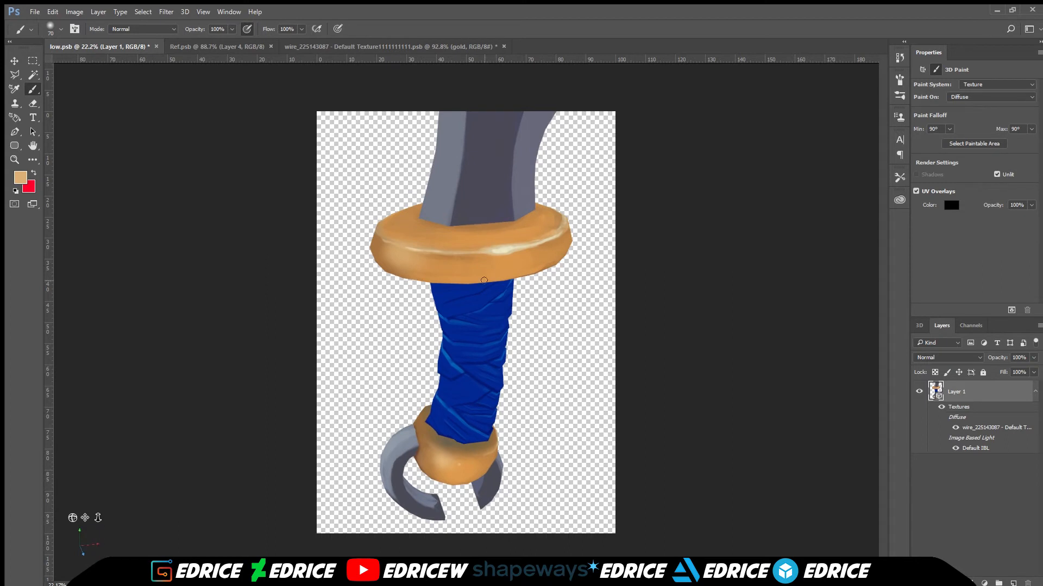
left_click_drag(508, 244, 348, 348)
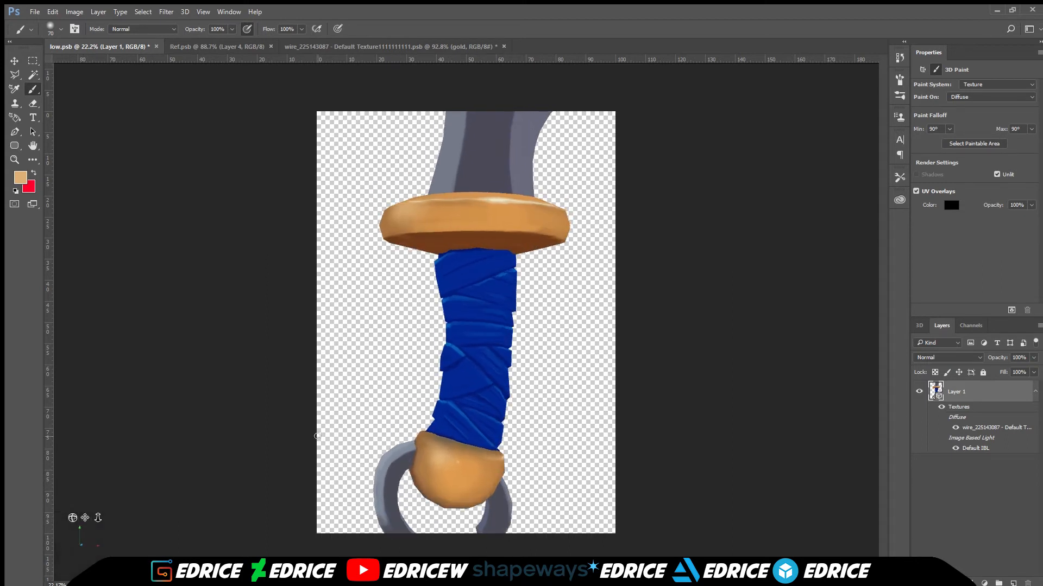
left_click_drag(81, 517, 71, 519)
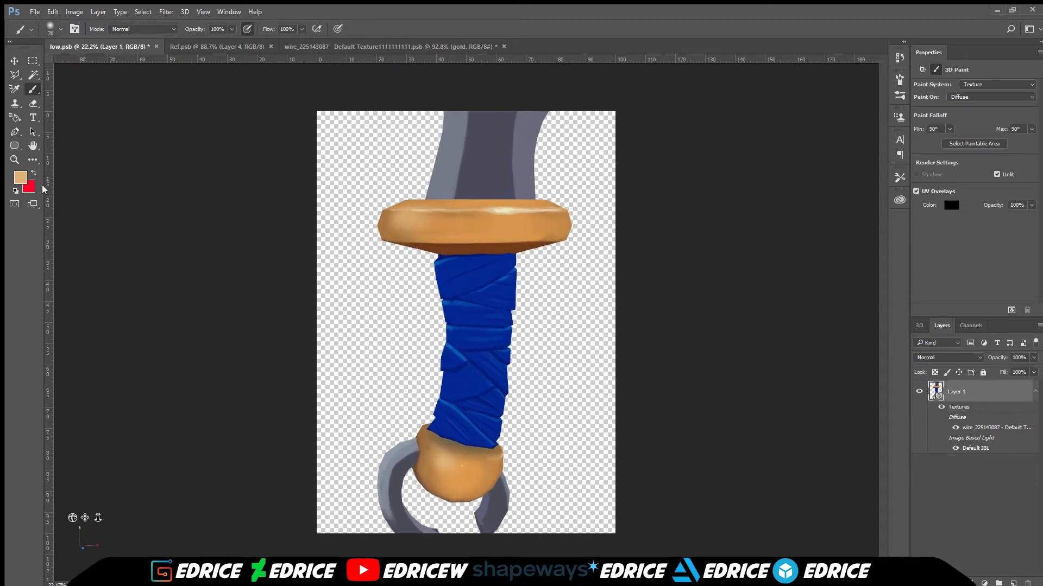
Step: Choose a paler gold foreground colour and paint soft highlights on the pommel's upper front and the guard's front face
key("i")
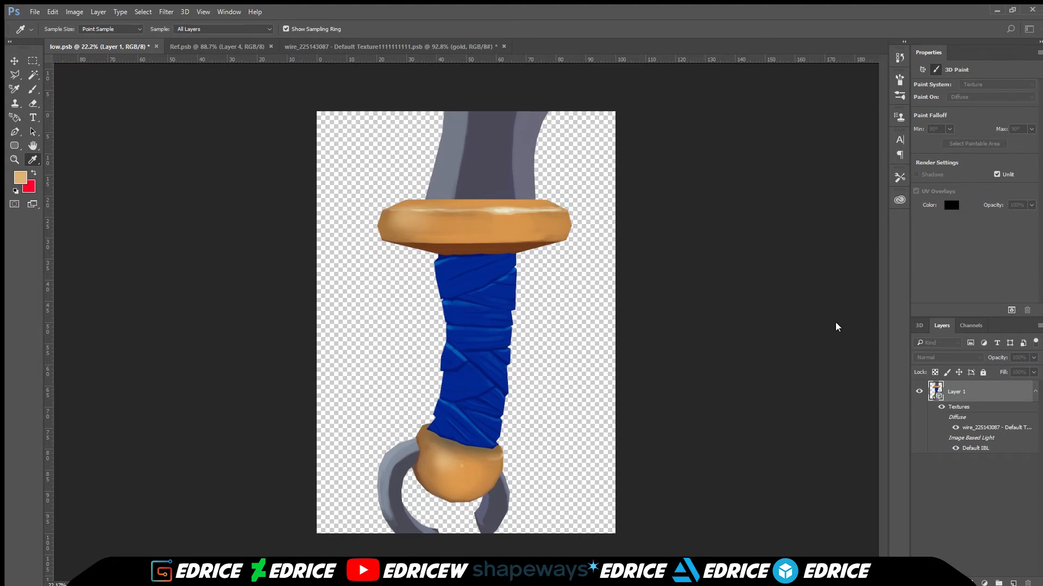
key("b")
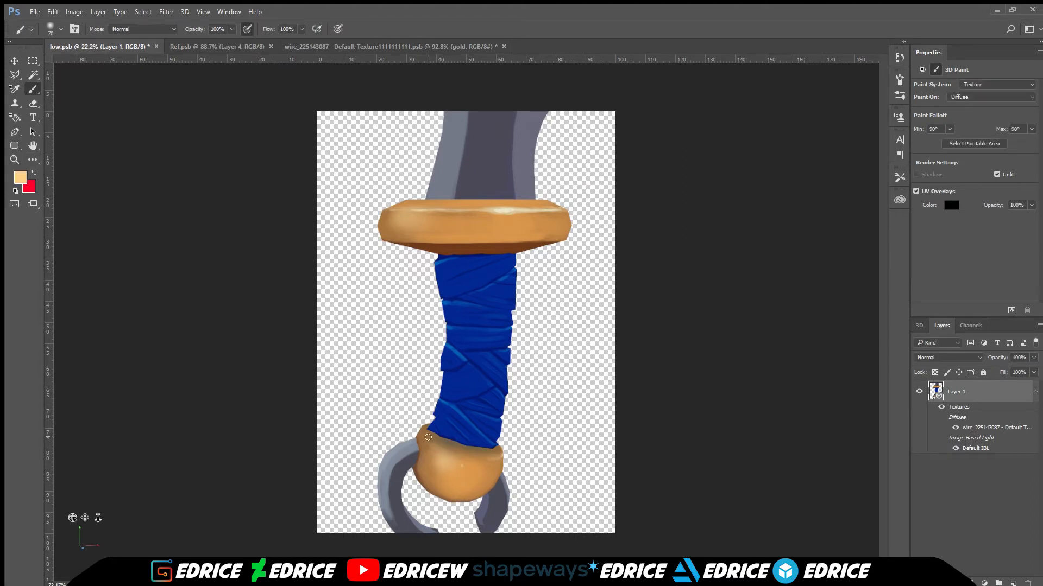
key("bracketleft")
key("bracketleft")
key("bracketleft")
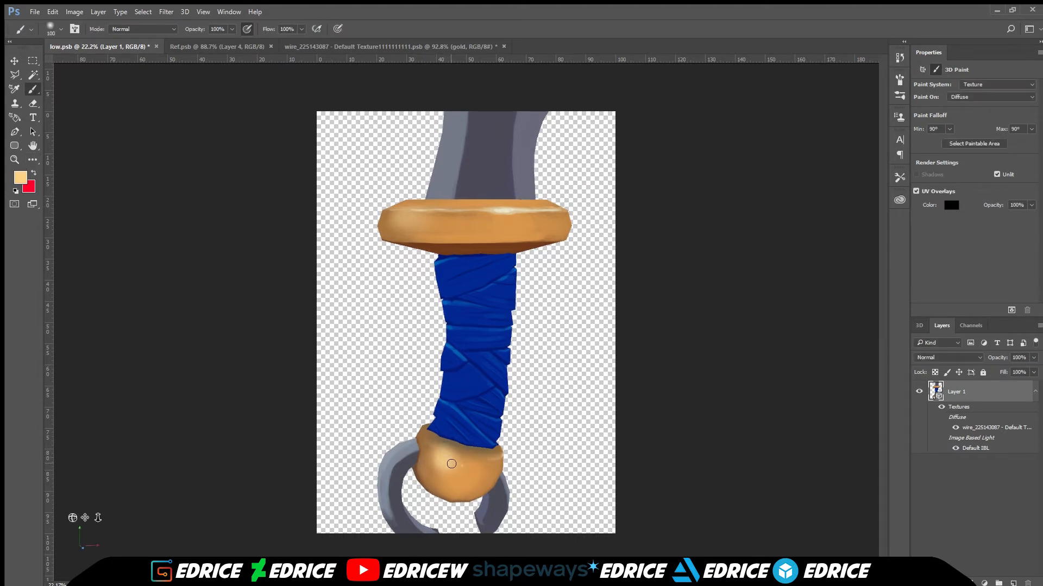
key("bracketleft")
key("bracketleft")
key("bracketleft")
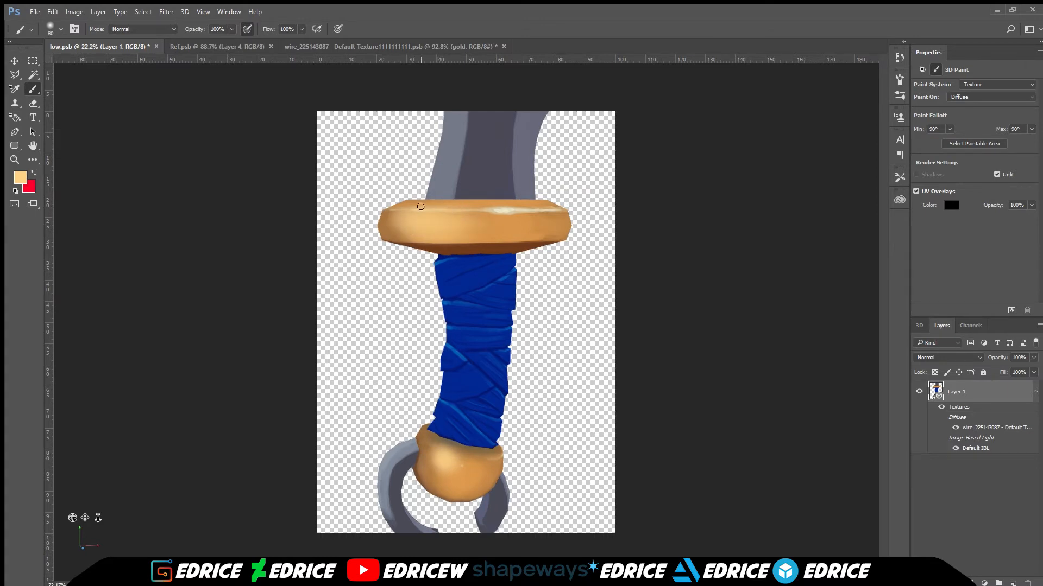
Step: Pick a cream colour and paint bright highlights along the guard's upper rim and at the pommel's highlight centre, and save
key("i")
key("b")
left_click(425, 211, "alt")
left_click_drag(483, 205, 528, 210)
left_click_drag(418, 237, 546, 239)
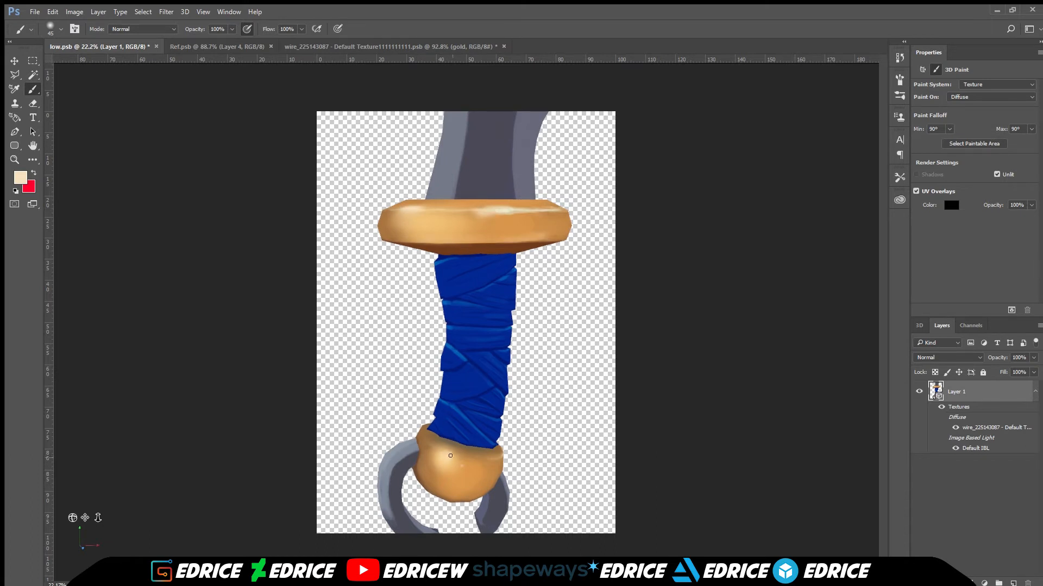
left_click_drag(450, 456, 432, 445)
key("ctrl+s")
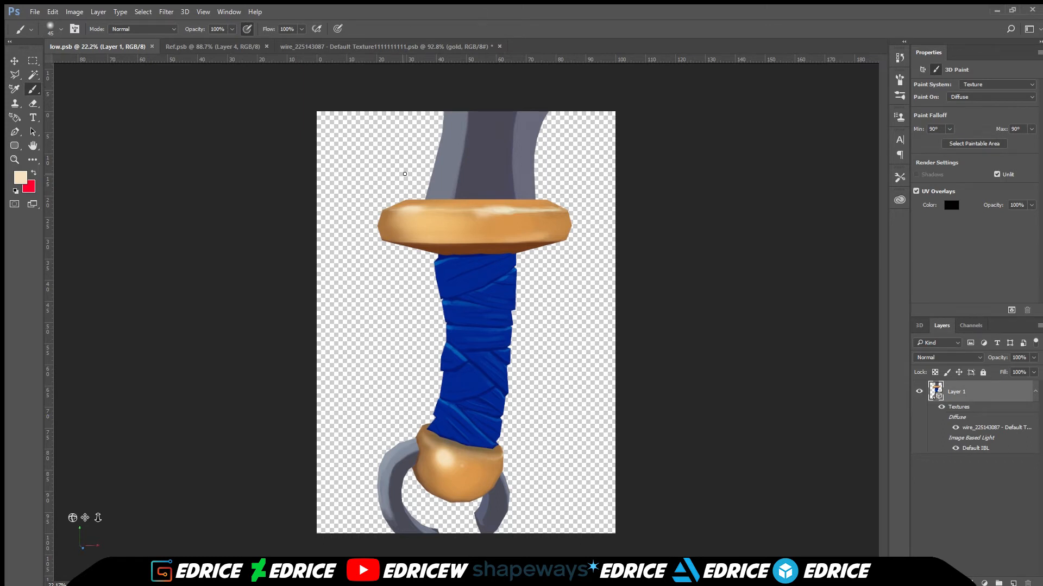
Step: Paint a small brown dent with a cream edge on the pommel's side using a fine brush, and save
scroll(460, 194, "up", 1)
scroll(484, 254, "up", 1)
left_click(485, 533, "alt")
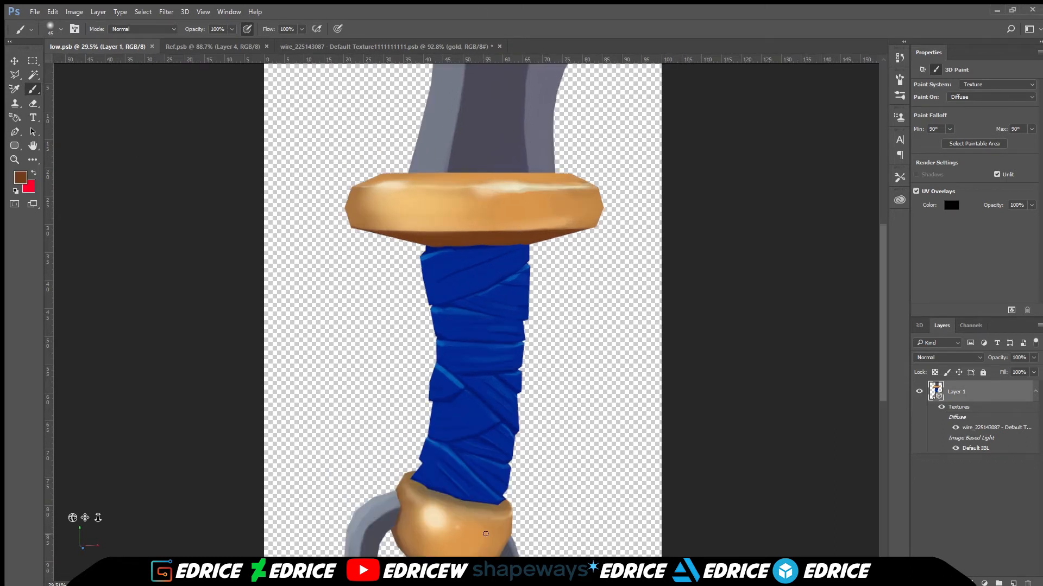
key("bracketleft")
left_click(493, 514)
left_click(494, 526, "alt")
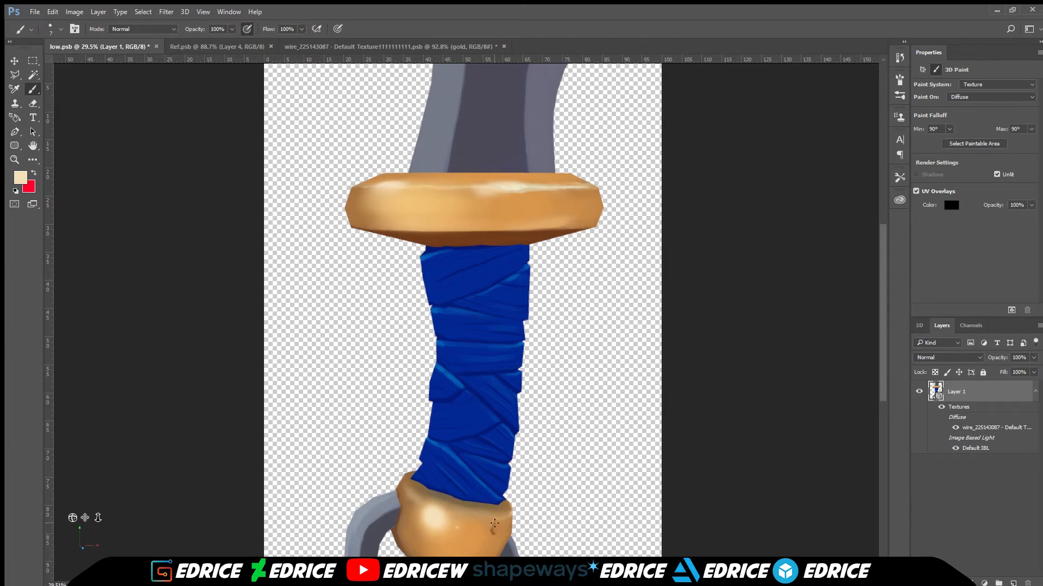
left_click(492, 533, "alt")
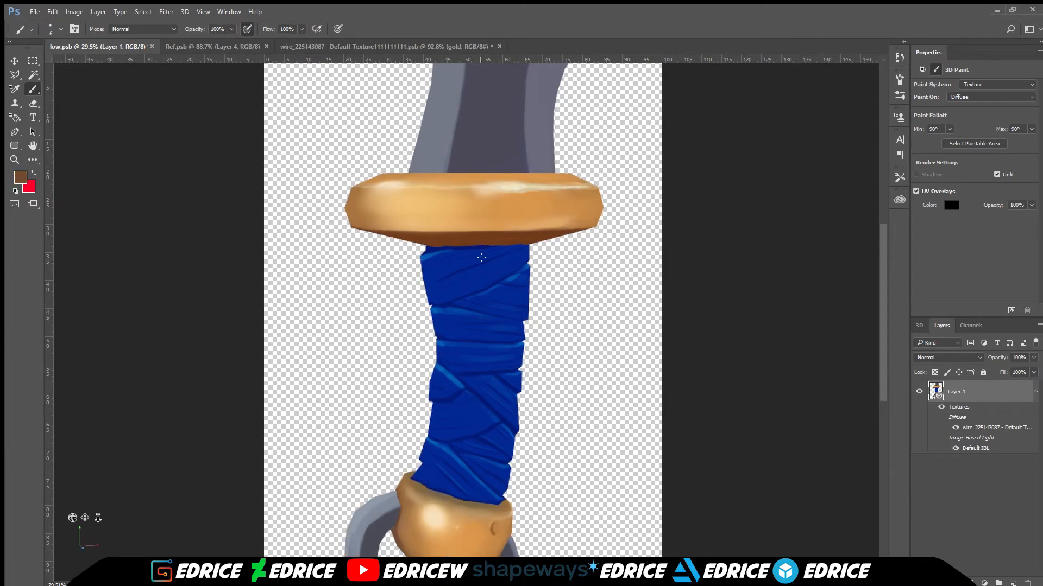
Step: Try painting a thin brown scratch diagonally across the guard's front rim
left_click_drag(450, 178, 494, 206)
scroll(73, 518, "up", 5)
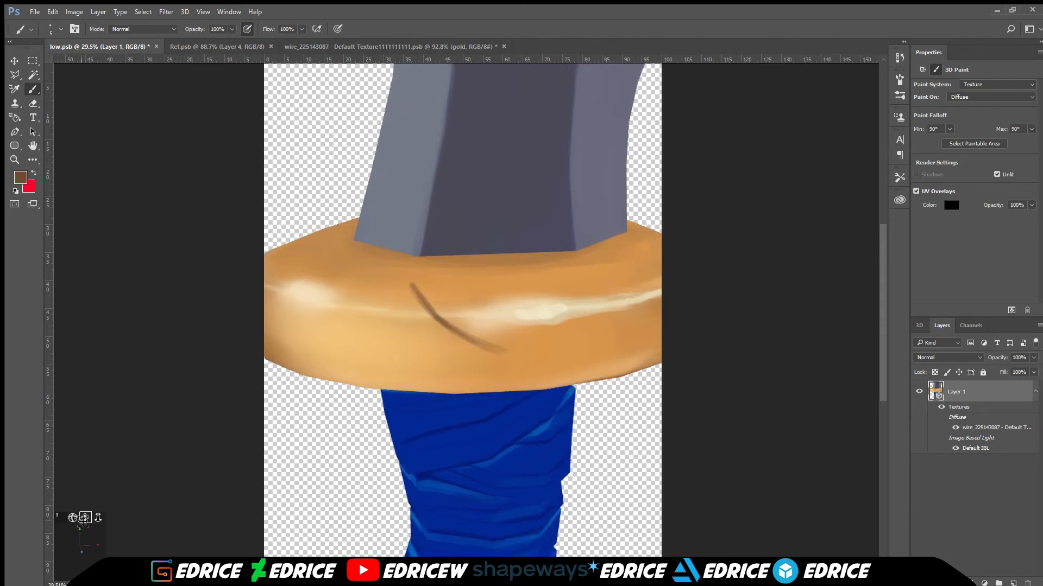
scroll(84, 519, "down", 5)
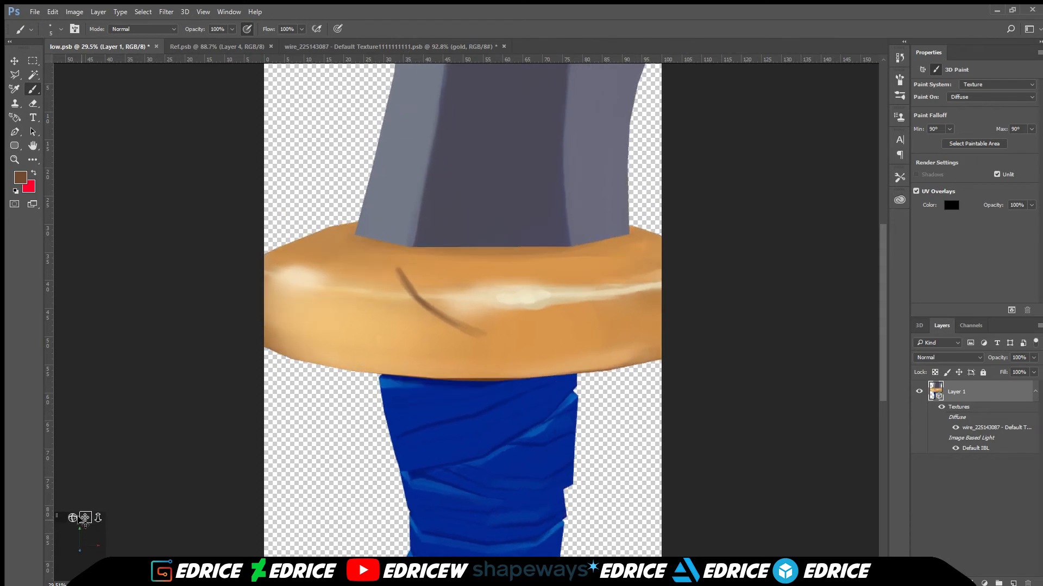
scroll(85, 520, "down", 2)
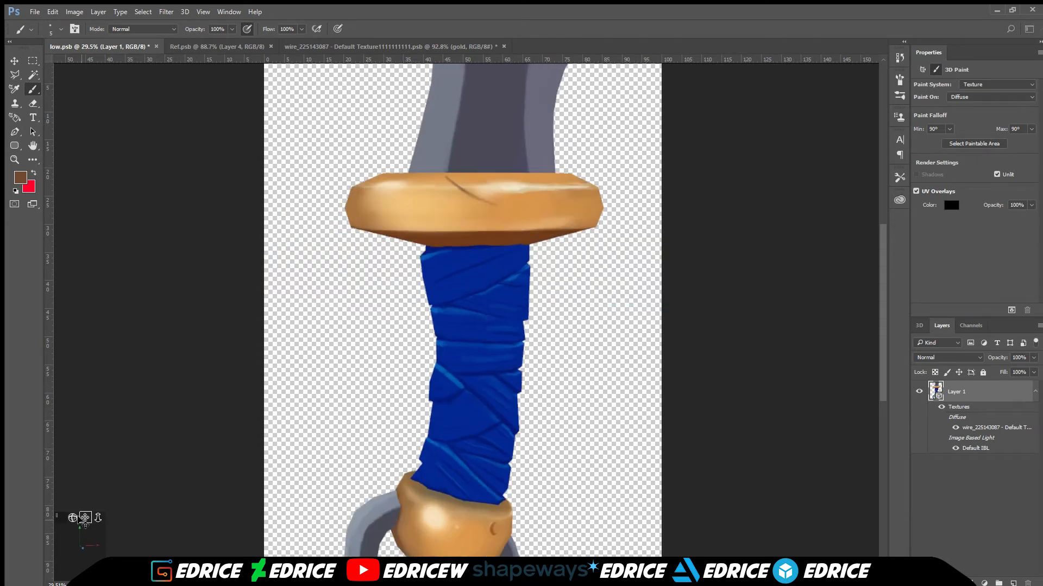
Step: Paint a thin, dark brown diagonal scratch across the guard's rim and edge it with a light gold line
scroll(84, 520, "up", 4)
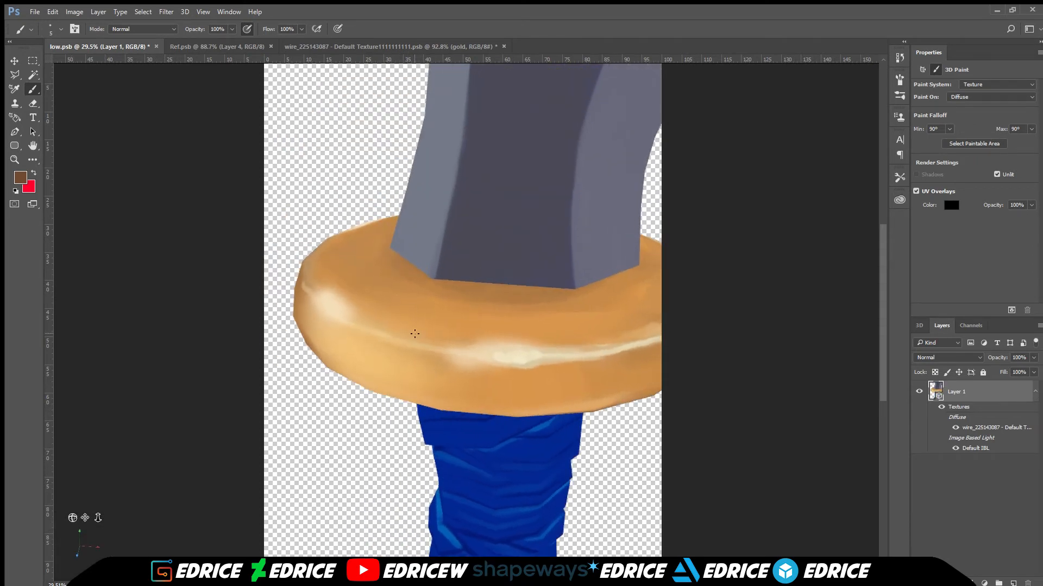
mouse_move(387, 287)
left_mouse_down()
mouse_move(470, 396)
mouse_move(417, 328)
left_mouse_up()
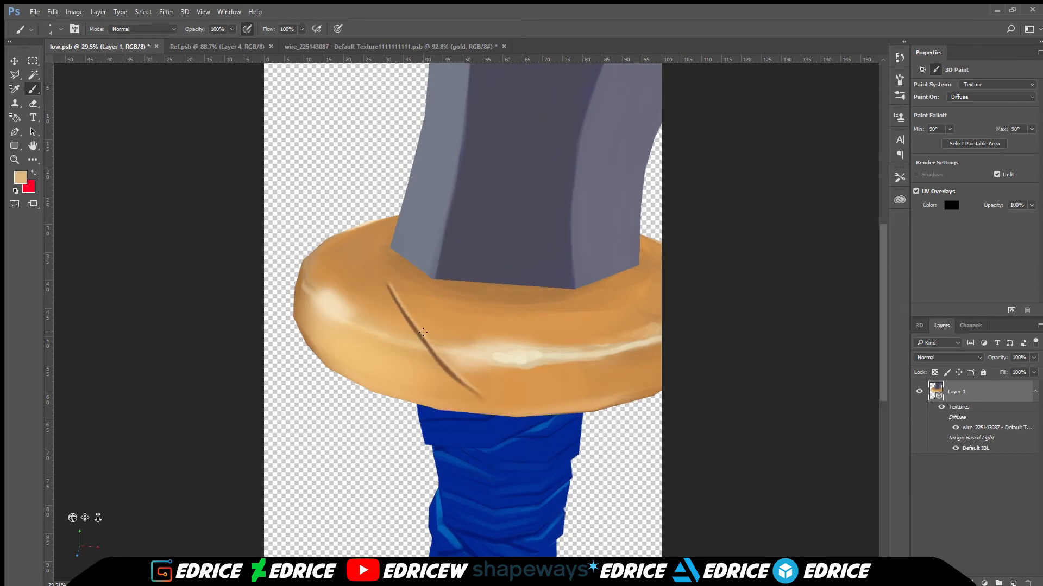
left_click(391, 292, "alt")
left_click_drag(73, 517, 53, 517)
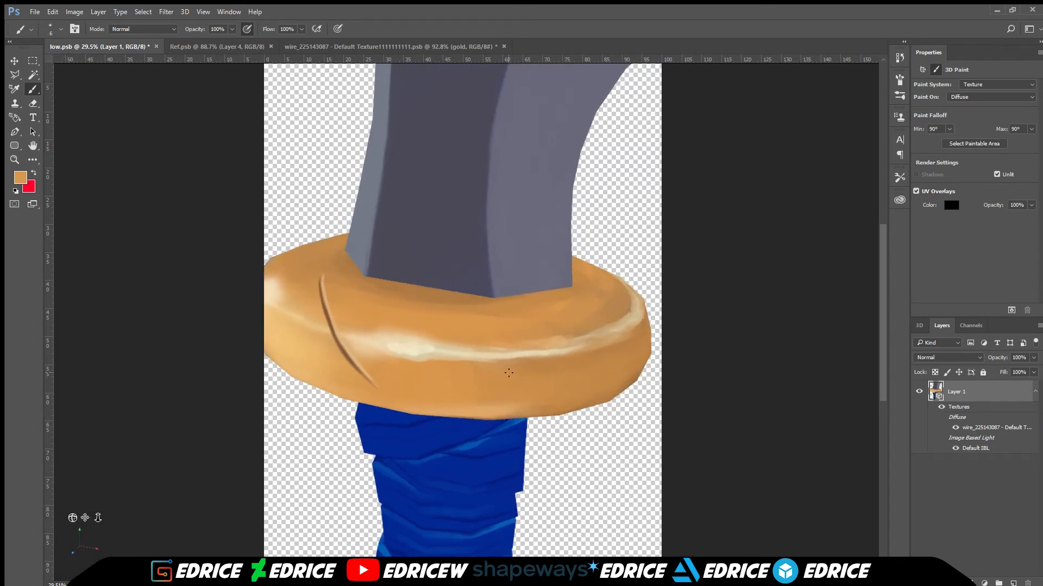
Step: Paint a curved brown dent on the guard's front face, soften it with sampled gold, and save
left_click(333, 321, "alt")
left_click_drag(516, 381, 523, 380)
left_click(543, 373, "alt")
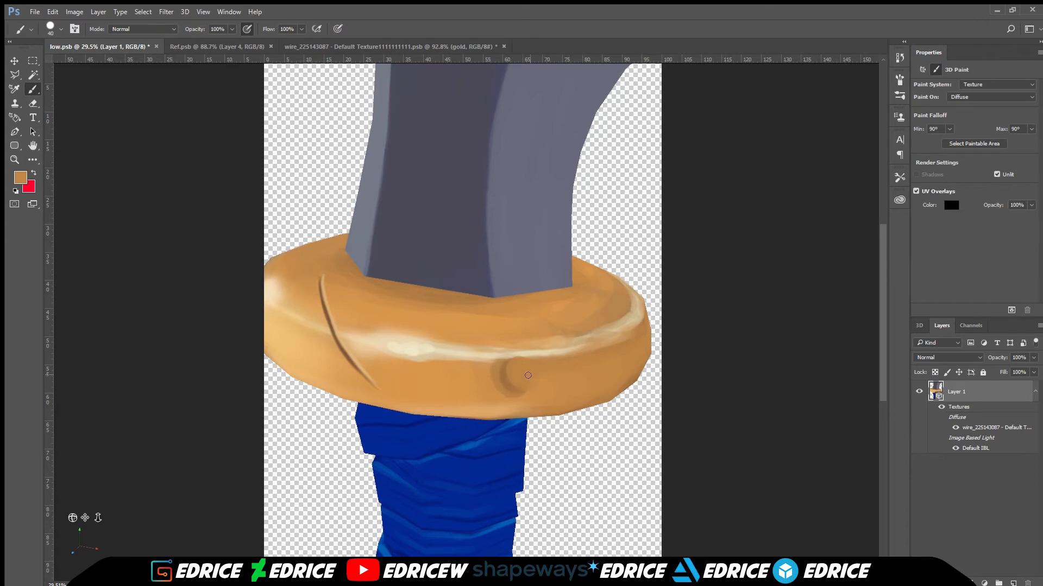
key("ctrl+minus")
scroll(72, 517, "down", 5)
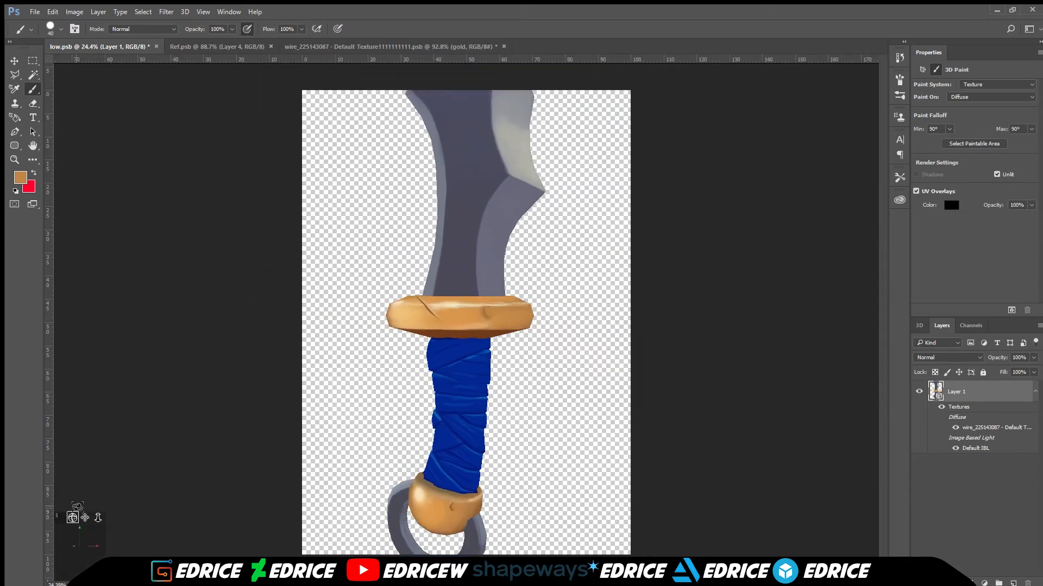
left_click_drag(72, 517, 125, 488)
key("ctrl+minus")
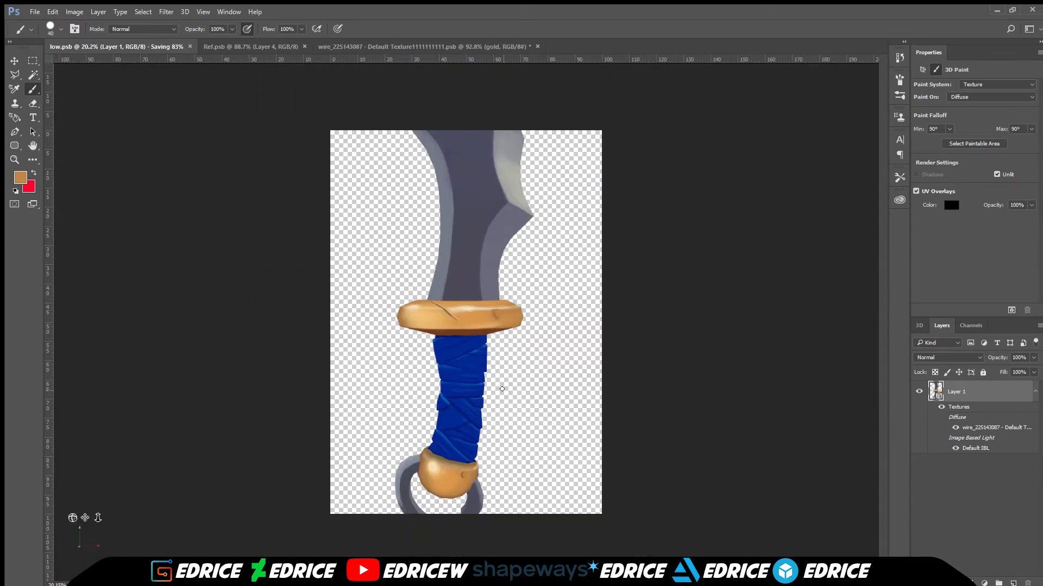
Step: Close and reopen the diffuse texture document, activate its blade layer, and return to the low.psb model
left_click(487, 46)
key("ctrl+w")
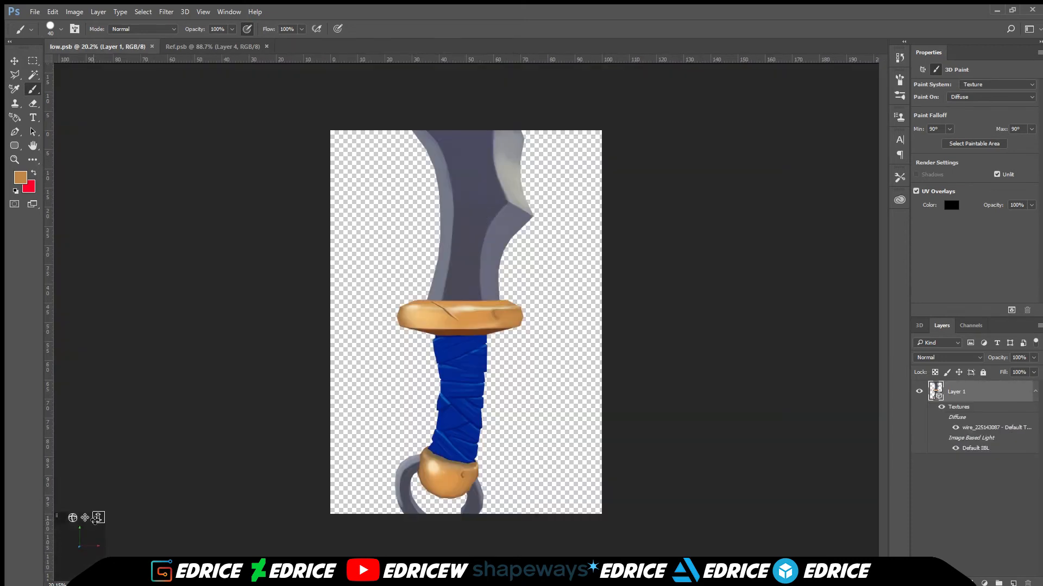
mouse_move(97, 519)
left_mouse_down()
mouse_move(93, 408)
mouse_move(85, 520)
left_mouse_up()
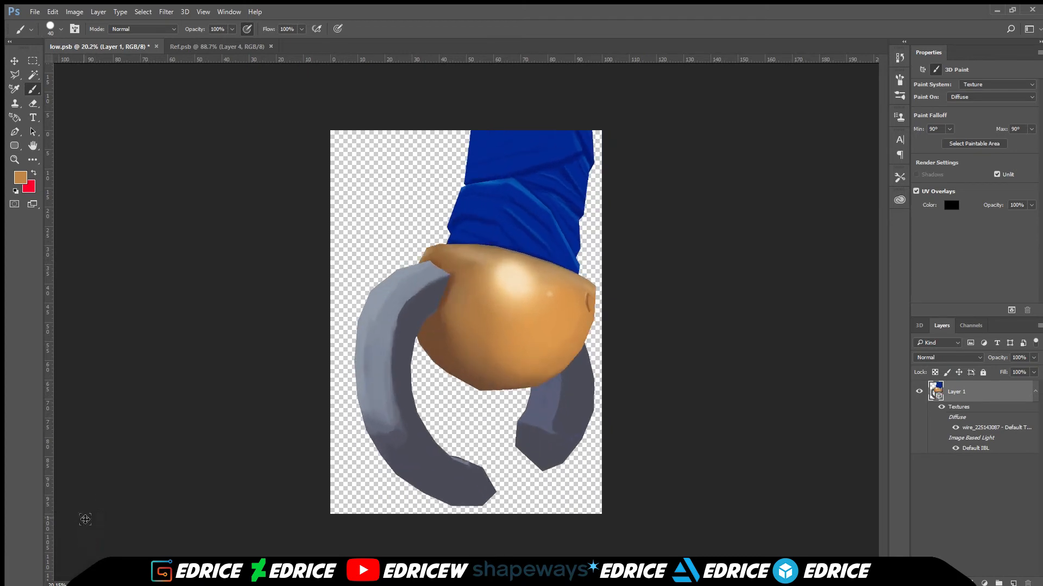
left_click(921, 70)
double_click(994, 428)
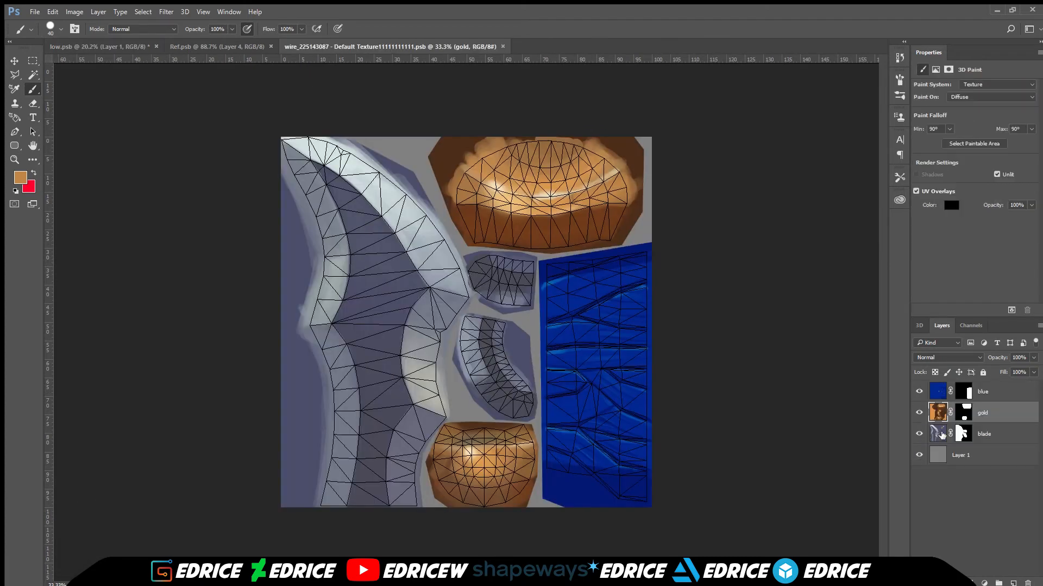
scroll(380, 271, "up", 2)
left_click(98, 47)
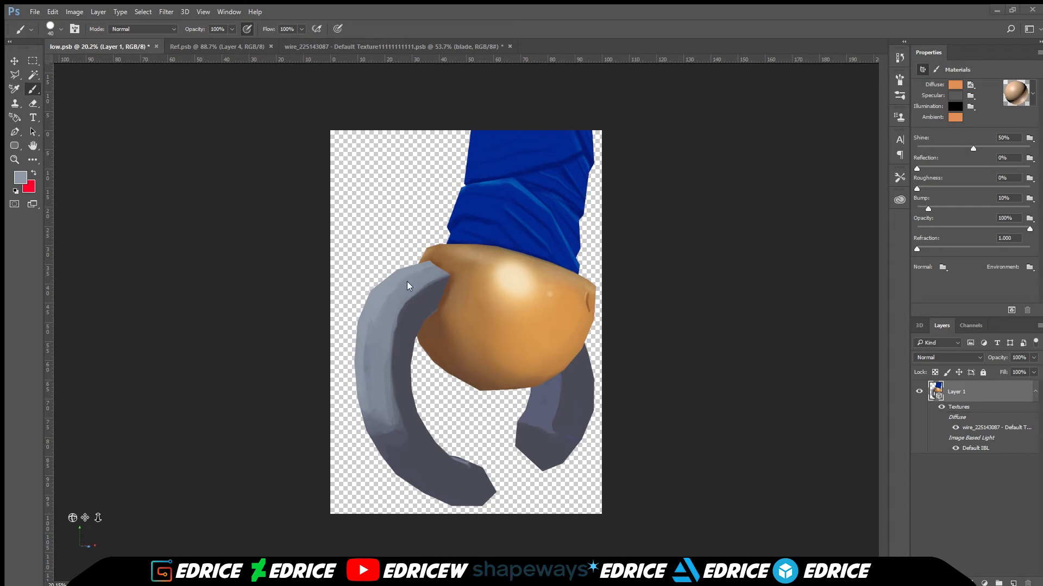
Step: Blend the hard light-to-dark transition on the outer face of the pommel's steel hook with sampled greys
left_click(397, 393, "alt")
left_click(401, 443, "alt")
key("bracketright")
key("bracketright")
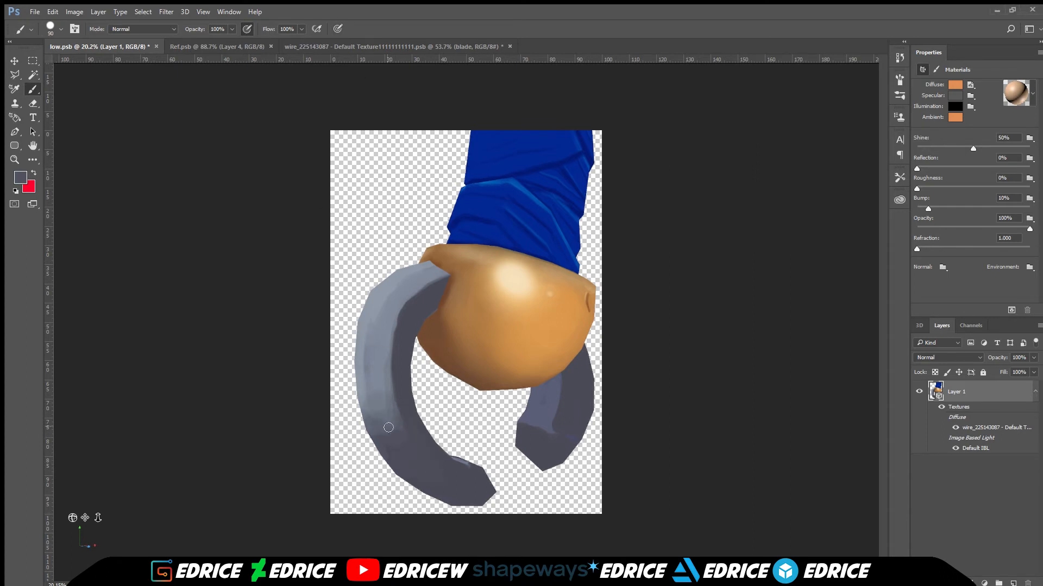
key("bracketleft")
left_click_drag(388, 427, 382, 387)
Step: Pick a pale blue-grey and paint a thin highlight along the steel hook's inner edge with a 15 px brush
key("i")
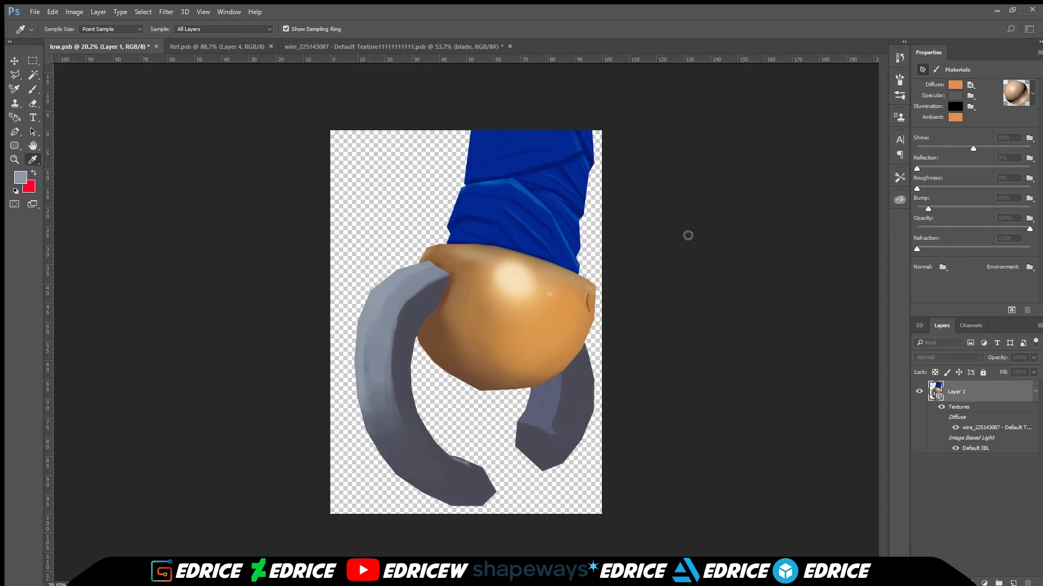
key("b")
left_click_drag(416, 297, 437, 280)
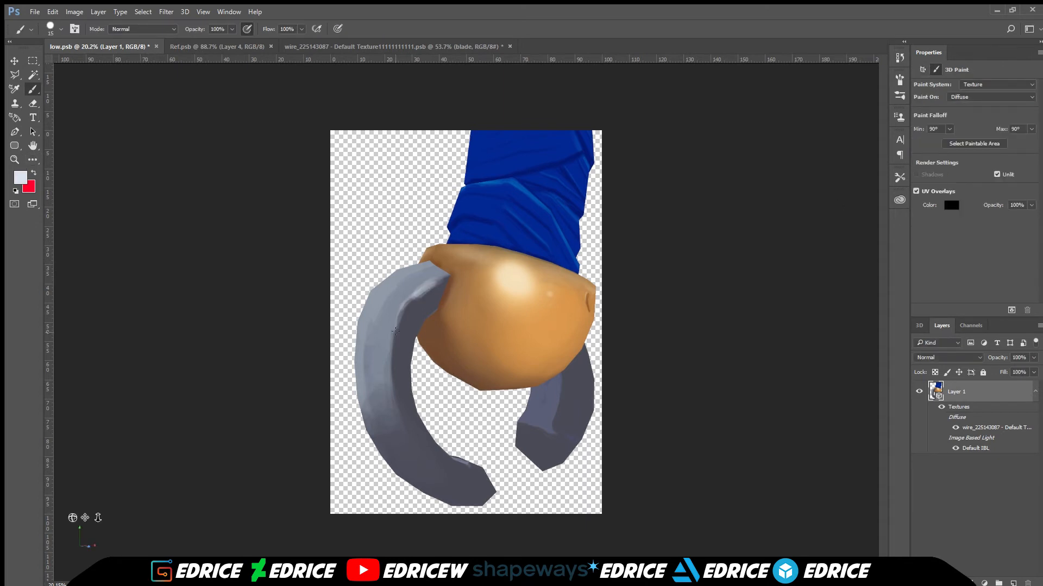
mouse_move(395, 330)
left_mouse_down()
mouse_move(403, 431)
mouse_move(434, 473)
left_mouse_up()
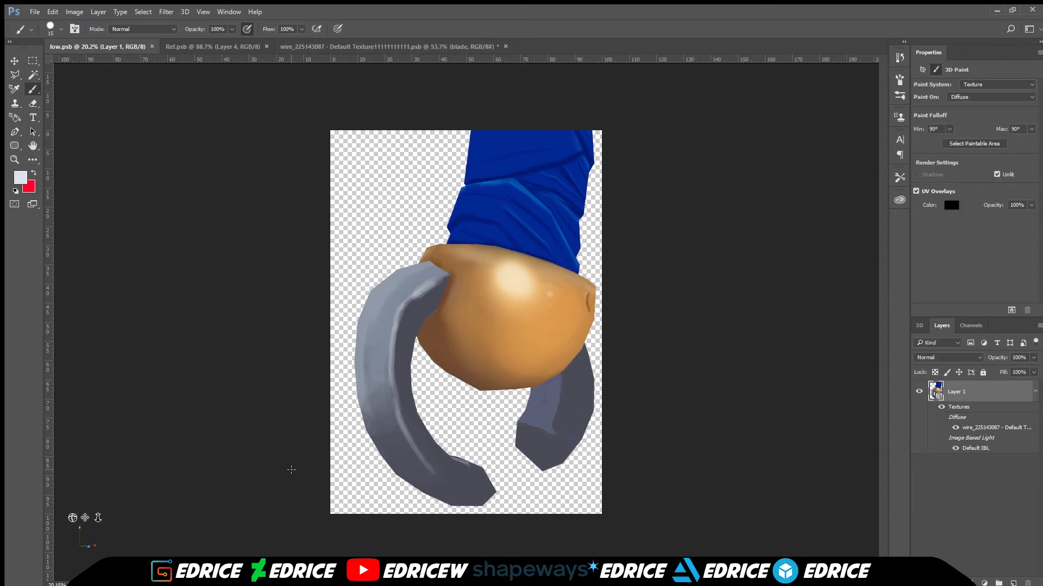
Step: Even out the side face of the steel hook on the model's other side with sampled grey and a 100 px brush, and save
left_click_drag(72, 517, 8, 513)
key("bracketright")
key("bracketright")
key("bracketright")
key("bracketright")
key("bracketright")
key("bracketright")
key("bracketright")
key("bracketright")
key("bracketright")
key("bracketright")
key("bracketright")
key("bracketright")
left_click(564, 348, "alt")
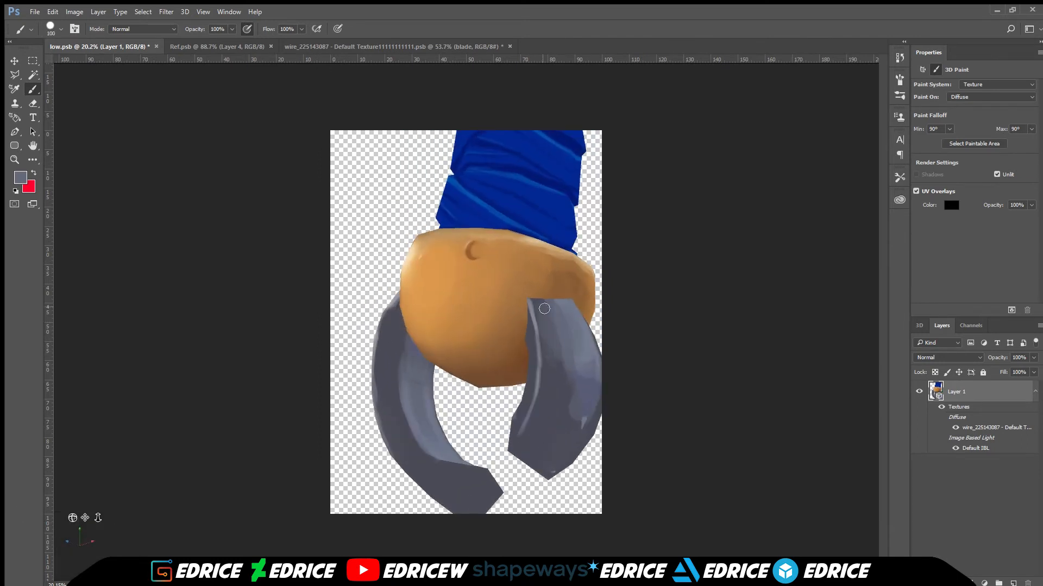
left_click_drag(544, 308, 559, 423)
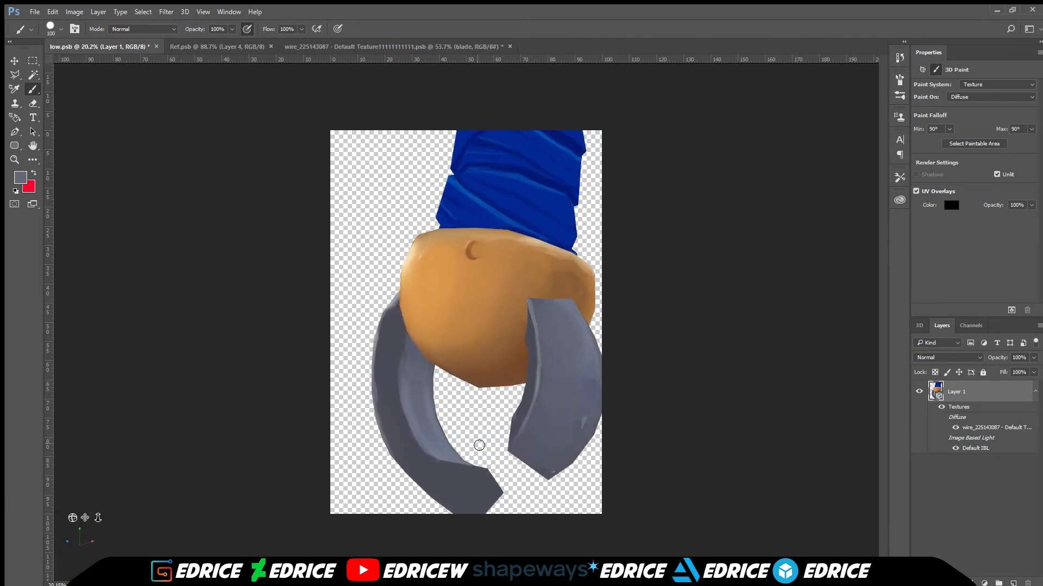
key("ctrl+s")
Step: Smooth the inner face near the other hook's tip with a lighter grey and an 80 px brush, and save
left_click_drag(72, 518, 207, 537)
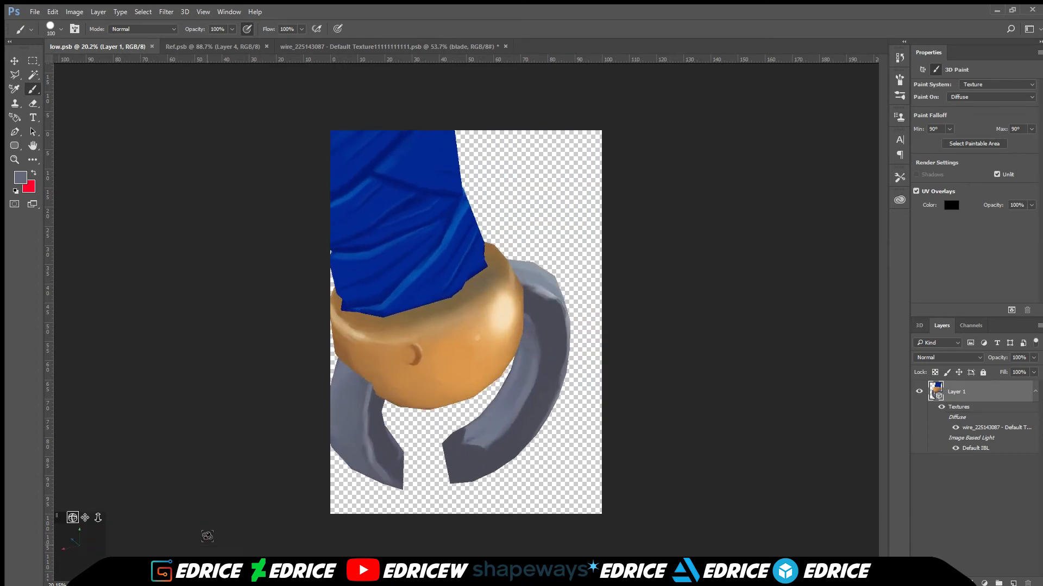
key("ctrl+s")
key("bracketleft")
key("bracketleft")
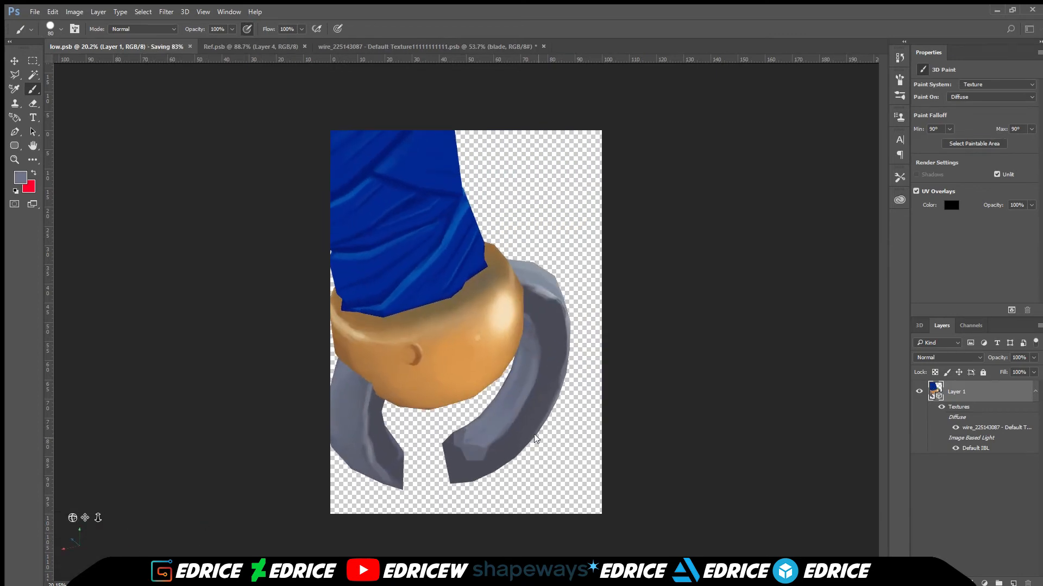
Step: Sample a pale grey on the texture sheet and refine the long steel hook's thin edge highlight along its UV edge with a smaller brush
scroll(145, 431, "down", 2)
scroll(145, 430, "up", 3)
left_click_drag(98, 518, 151, 509)
left_click(353, 47)
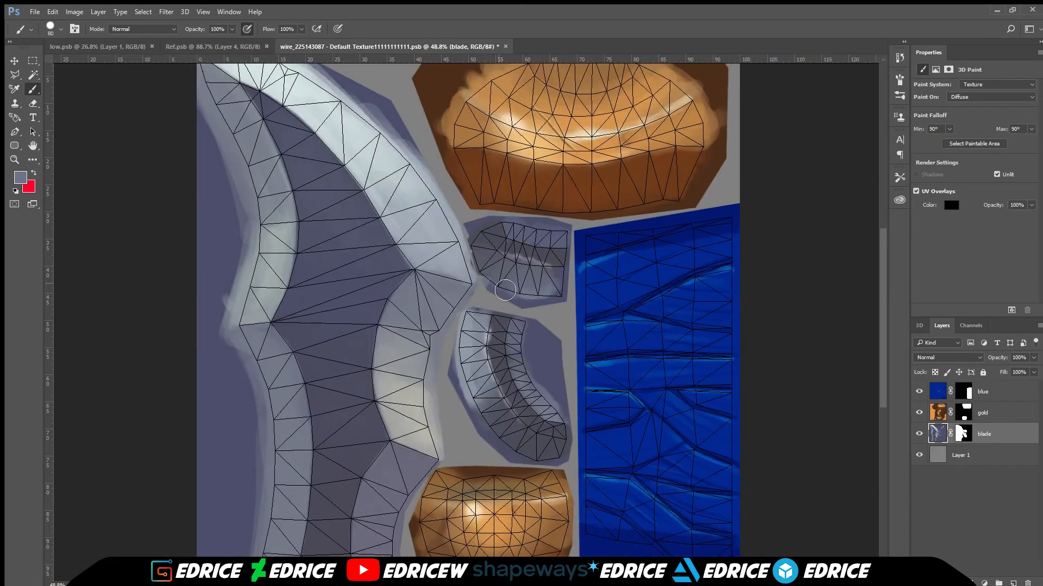
scroll(505, 290, "up", 5)
left_click(916, 191)
key("[")
key("[")
key("[")
key("[")
key("[")
key("[")
key("[")
key("[")
key("[")
key("[")
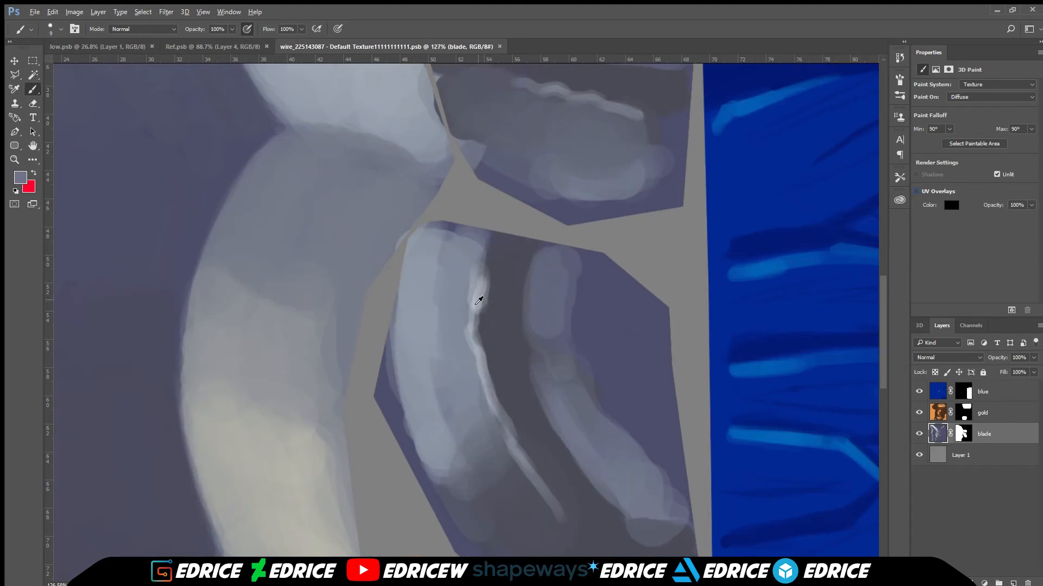
left_click(477, 297, "alt")
left_click_drag(477, 304, 467, 374)
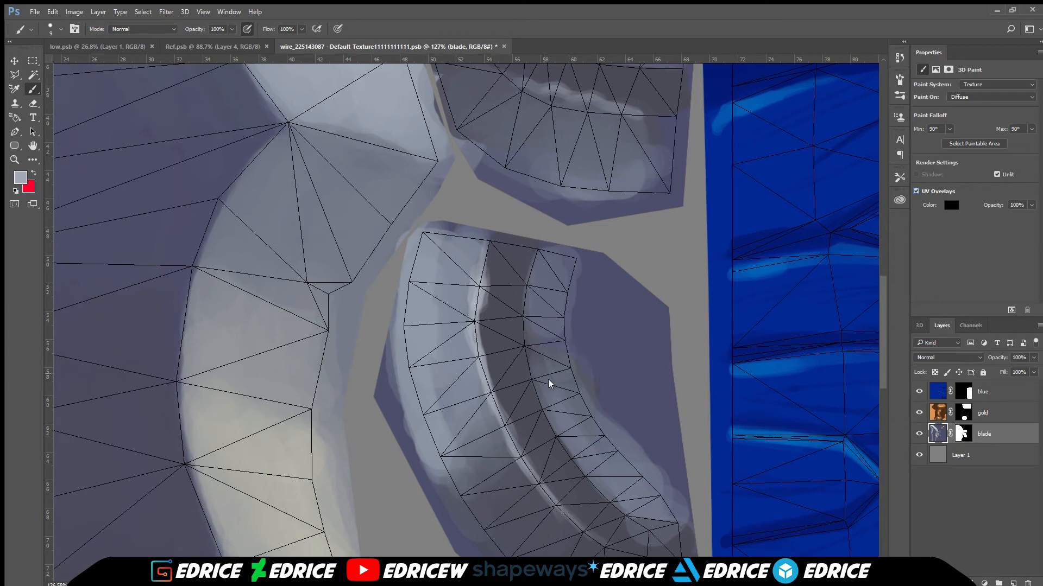
Step: Retouch the pale highlight and the dark band beside it on the smaller steel hook piece, following its UV edge
mouse_move(521, 88)
left_mouse_down()
mouse_move(597, 112)
mouse_move(672, 114)
left_mouse_up()
scroll(543, 117, "down", 3)
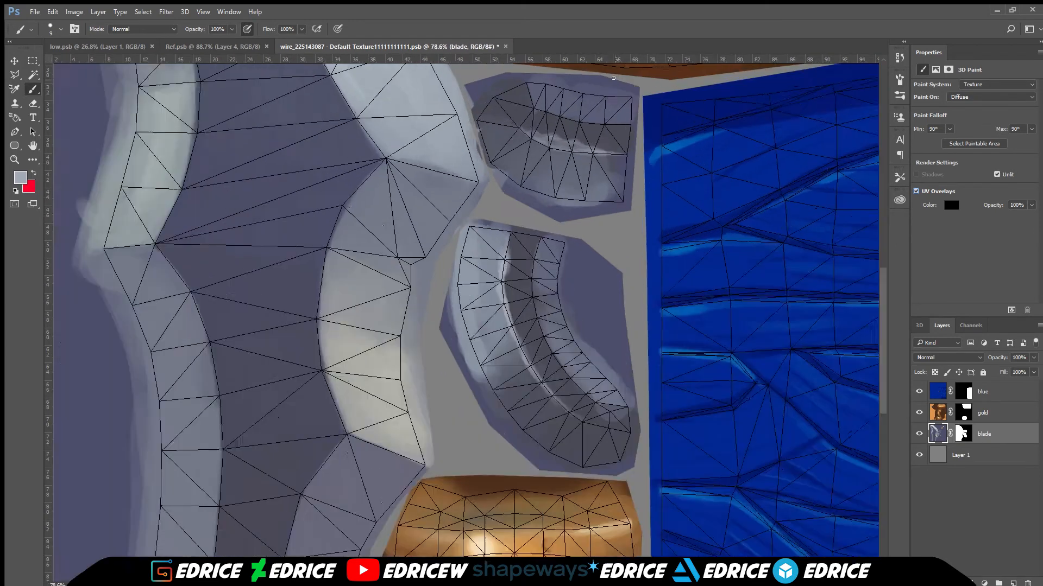
scroll(454, 120, "up", 4)
key("]")
left_click_drag(466, 159, 581, 188)
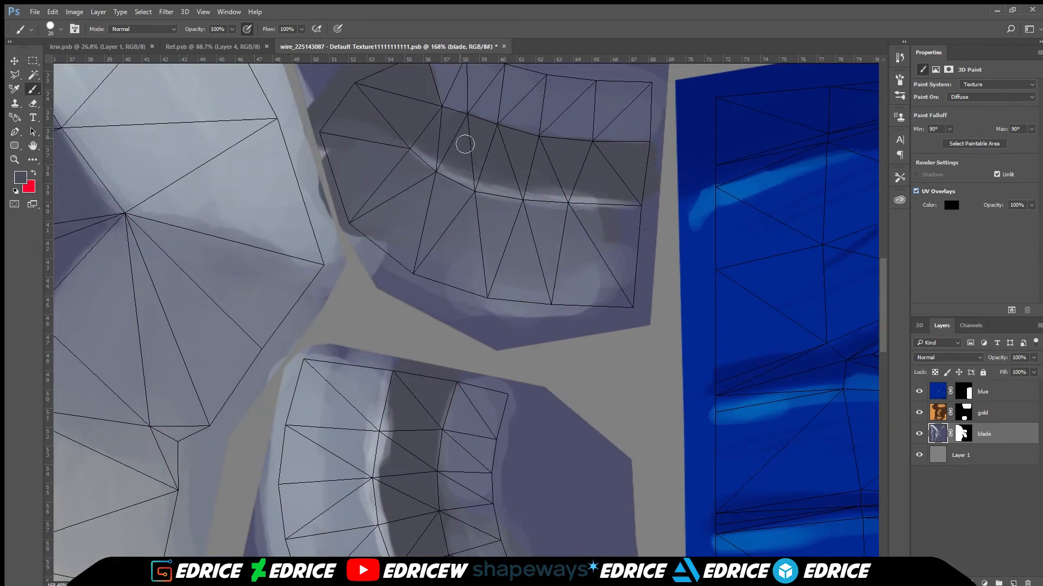
Step: Even out the dark side band and inner face of the steel hook pieces with sampled greys and a 20 px brush, and save
left_click(463, 98, "alt")
scroll(628, 314, "down", 3)
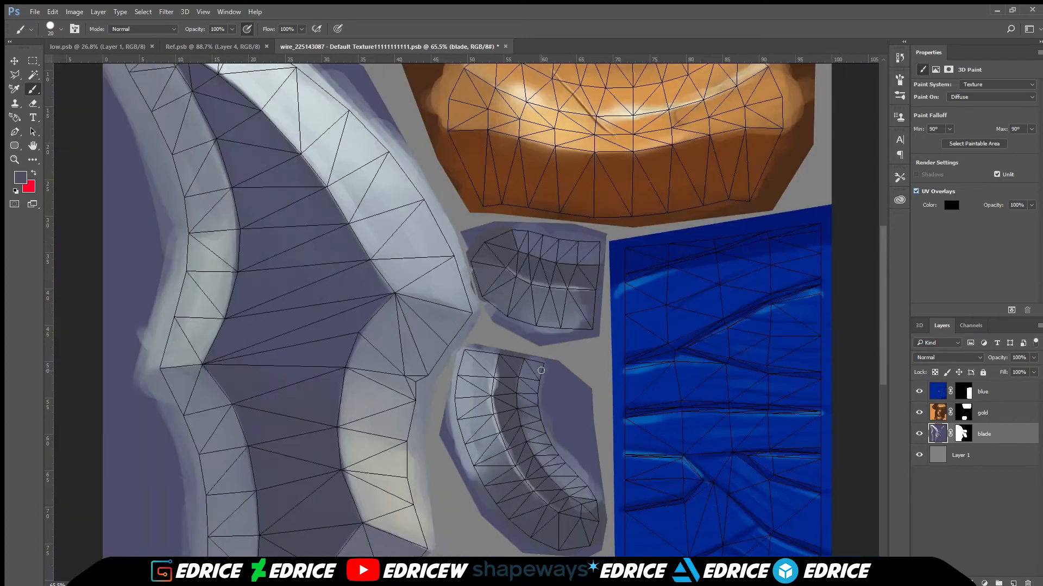
scroll(456, 251, "up", 3)
mouse_move(433, 254)
left_mouse_down()
mouse_move(449, 400)
mouse_move(540, 549)
left_mouse_up()
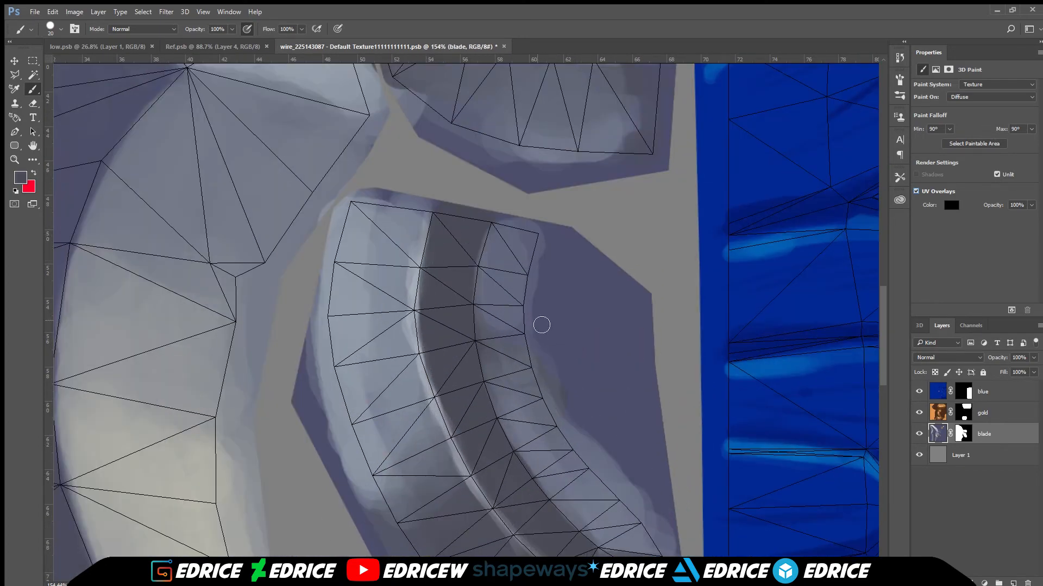
left_click(509, 336, "alt")
left_click_drag(496, 356, 495, 291)
scroll(502, 371, "down", 4)
scroll(499, 368, "down", 2)
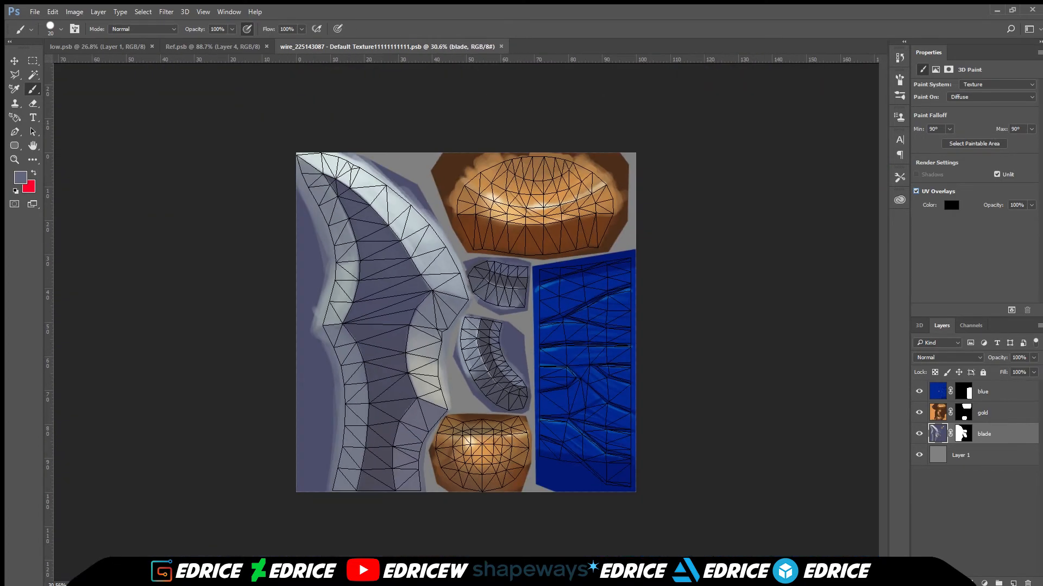
Step: Paint three thin dark scratches across the blade's bevels and central face with a 10 px pressure-sized brush
scroll(380, 214, "up", 4)
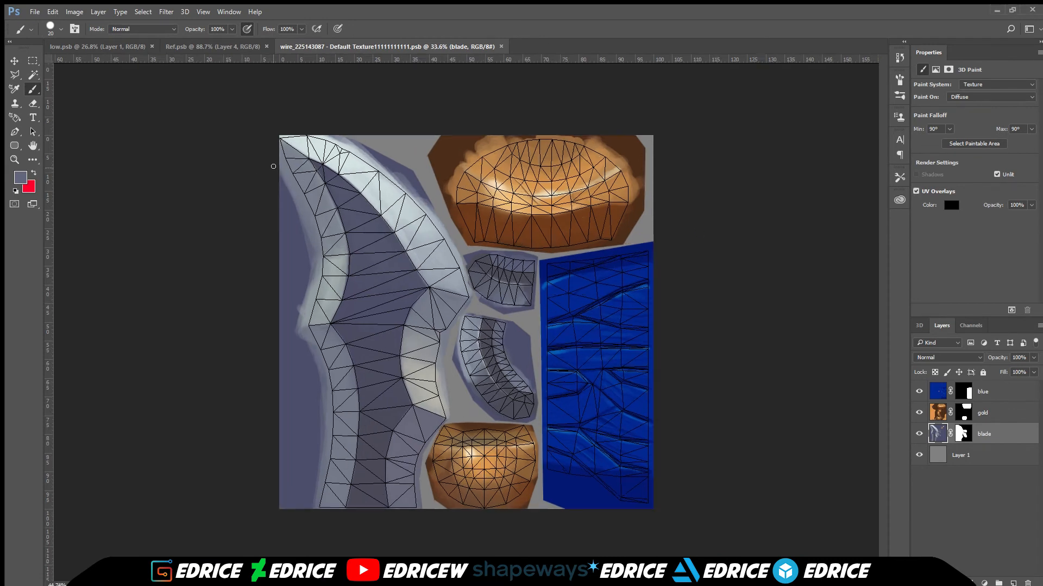
left_click(710, 324, "alt")
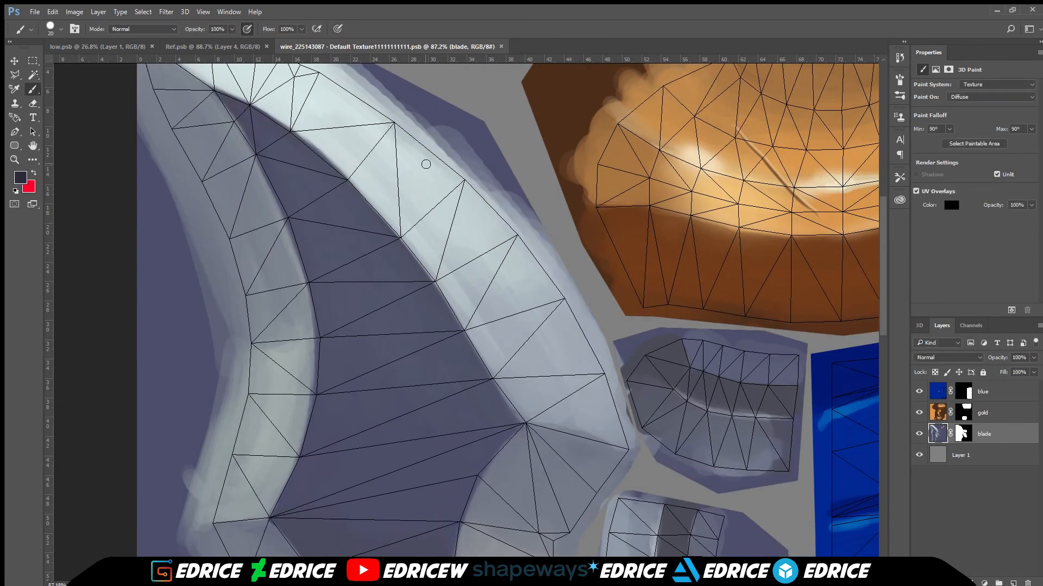
left_click_drag(443, 223, 425, 325)
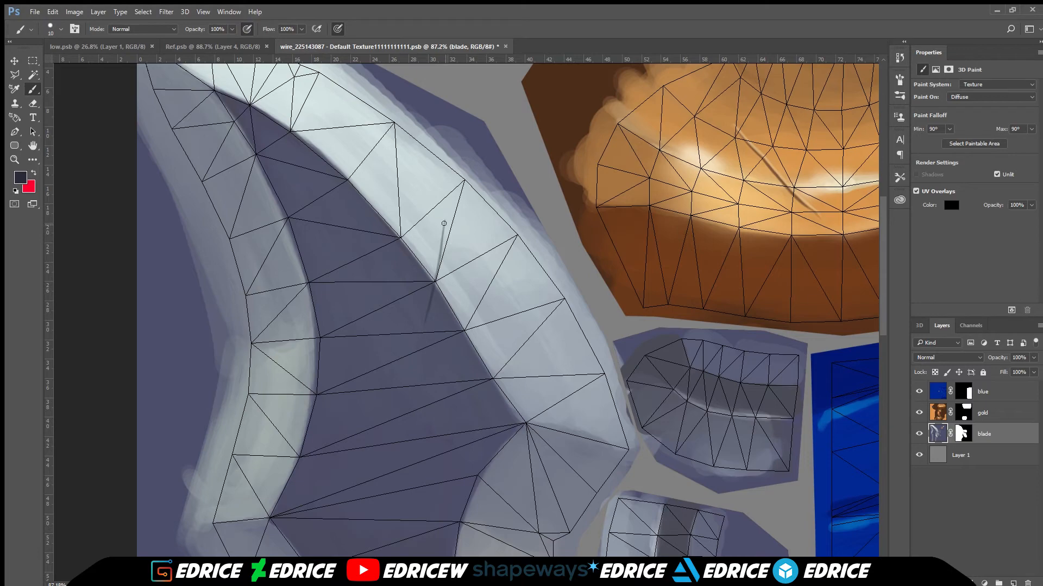
scroll(417, 362, "down", 3)
scroll(422, 273, "down", 5)
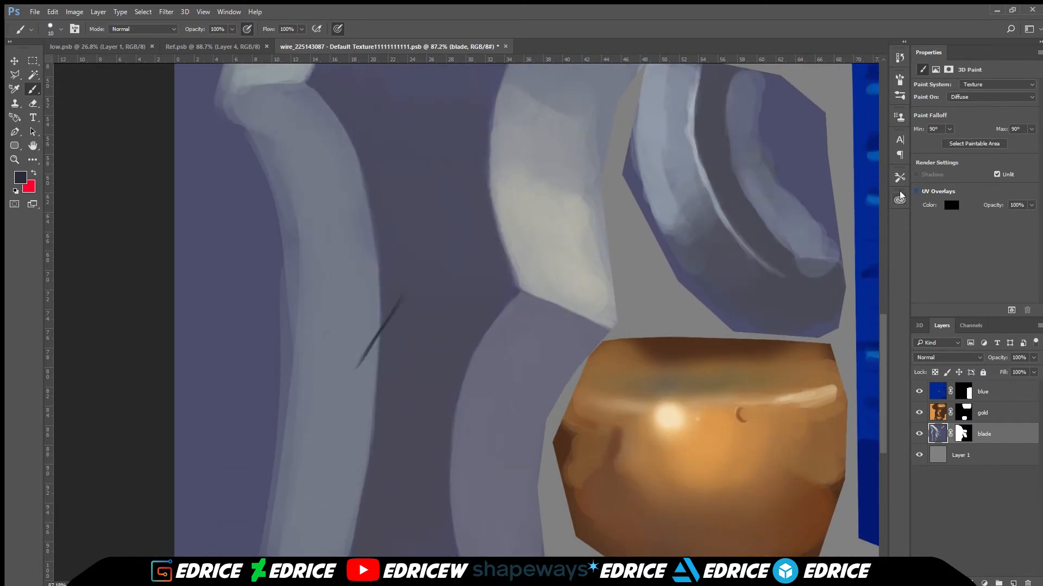
scroll(457, 220, "down", 4)
Step: Add a thin pale highlight beside the long scratch on the blade's bright upper bevel, using sampled blade tones
scroll(378, 176, "up", 5)
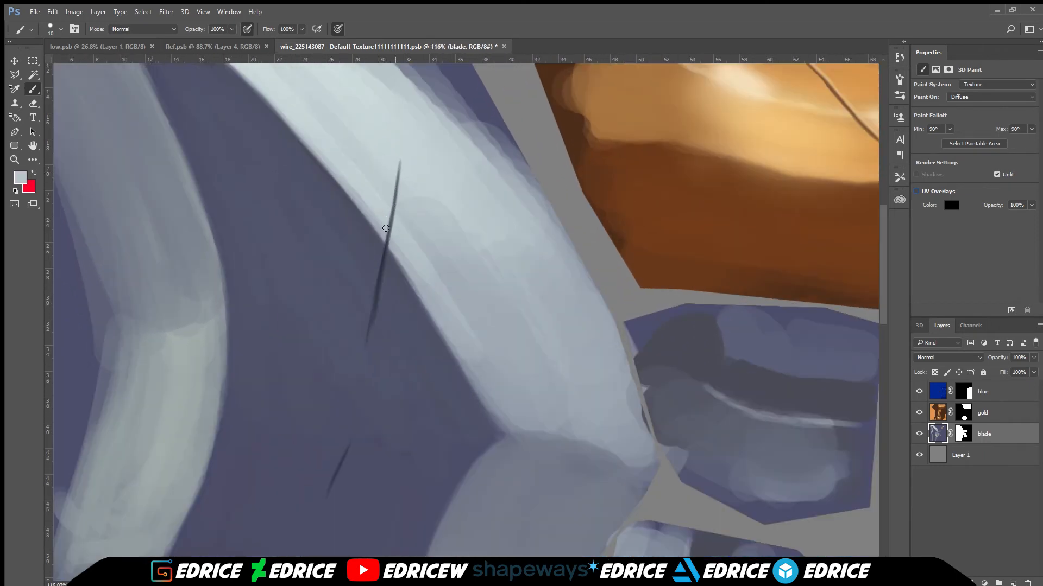
scroll(426, 253, "up", 2)
mouse_move(363, 236)
left_mouse_down()
mouse_move(345, 352)
mouse_move(388, 127)
left_mouse_up()
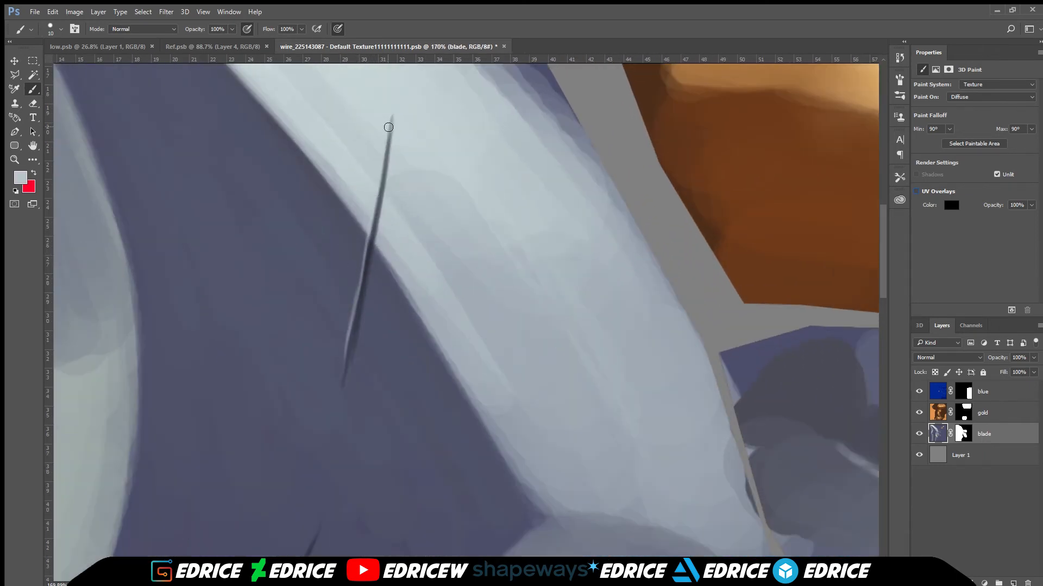
left_click_drag(368, 235, 342, 386)
left_click(362, 302, "alt")
left_click_drag(361, 302, 340, 393)
left_click(367, 302, "alt")
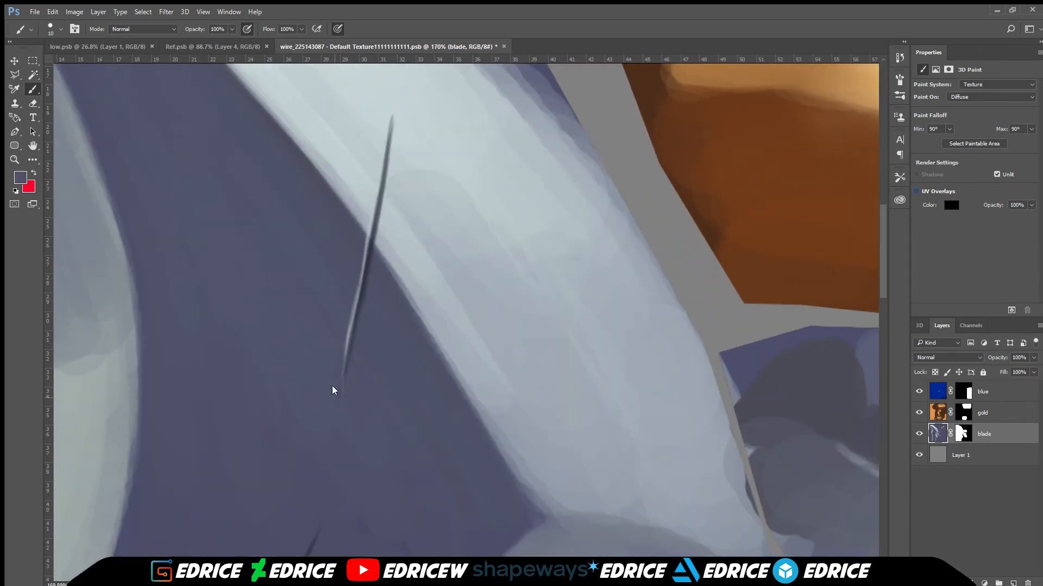
Step: Add a lighter edge along the scratch crossing the blade's lower bevel, using sampled greys
scroll(388, 421, "down", 6)
left_click_drag(384, 442, 386, 272)
scroll(402, 442, "up", 8)
left_click(352, 467, "alt")
left_click_drag(347, 481, 482, 269)
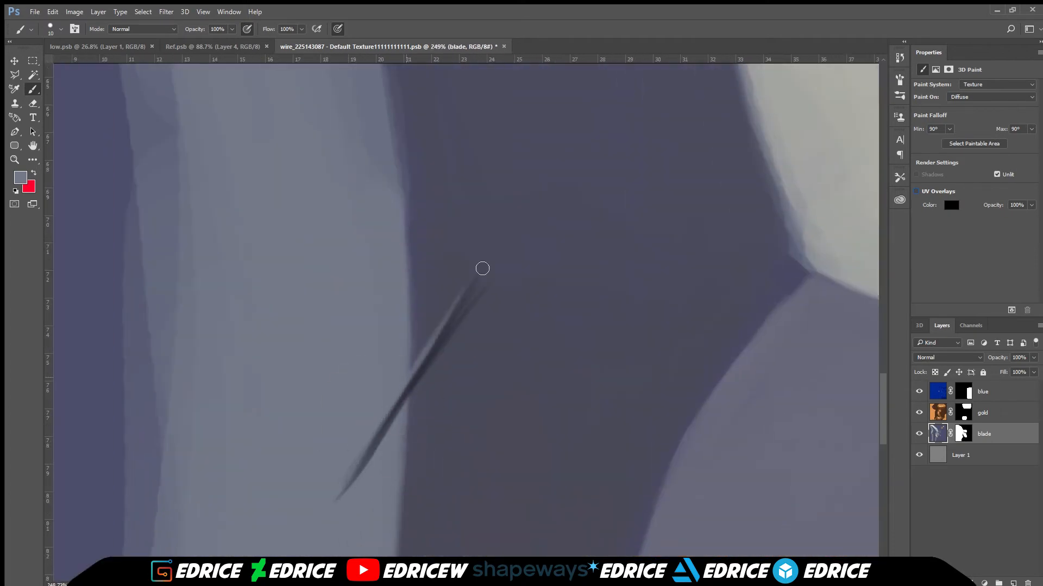
left_click(418, 382, "alt")
left_click(380, 414, "alt")
scroll(597, 249, "down", 13)
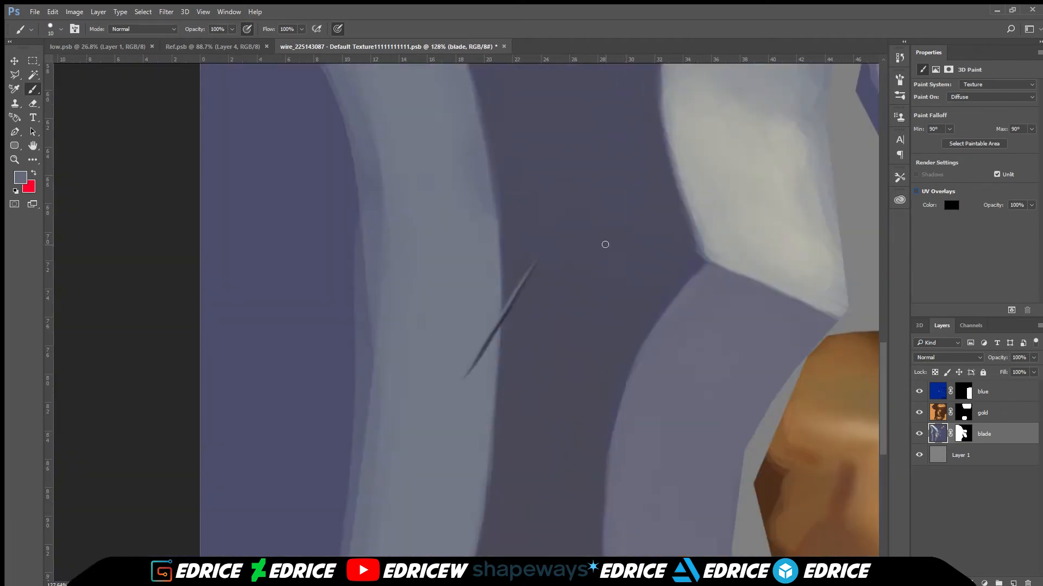
left_click_drag(597, 244, 355, 495)
Step: Paint a light edge along the short scratch in the middle of the blade's dark face
scroll(340, 279, "up", 14)
mouse_move(325, 403)
left_mouse_down()
mouse_move(383, 288)
mouse_move(318, 432)
left_mouse_up()
scroll(505, 298, "down", 5)
scroll(381, 263, "up", 5)
left_click(436, 340, "alt")
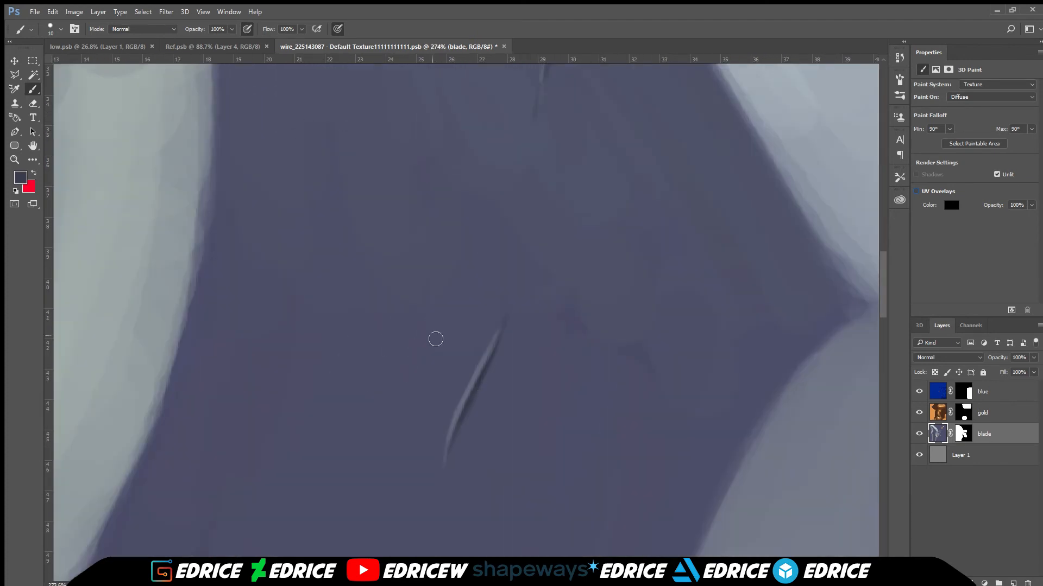
Step: Paint a tiny dark nick on the blade's central face near the short scratch, and save
left_click(320, 203)
left_click(396, 335, "alt")
left_click(321, 203, "alt")
left_click(317, 196, "alt")
scroll(298, 273, "down", 6)
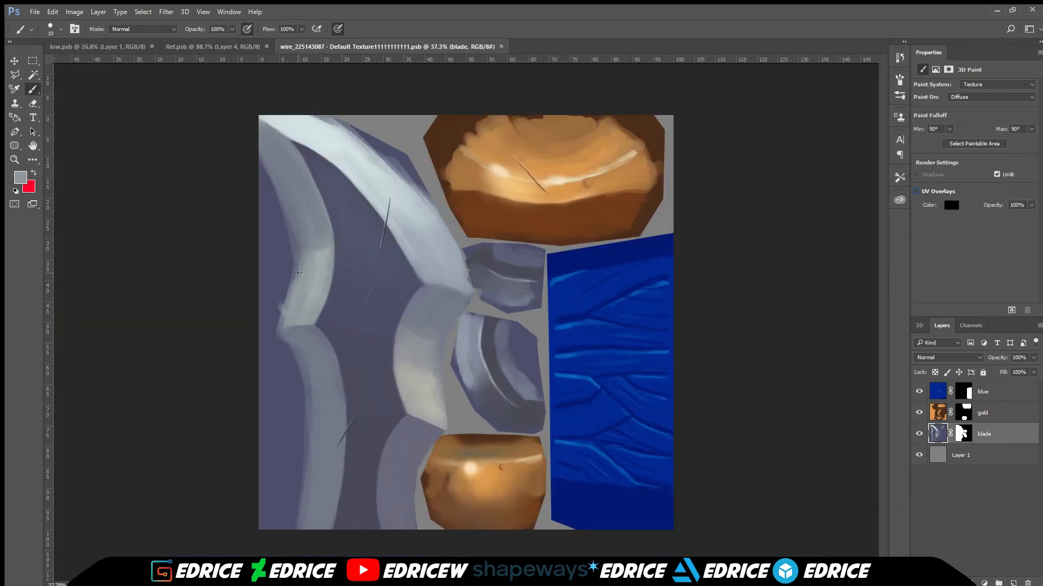
Step: Check the sword model, close the old texture document and reopen the diffuse texture for editing from the model's material
left_click(118, 46)
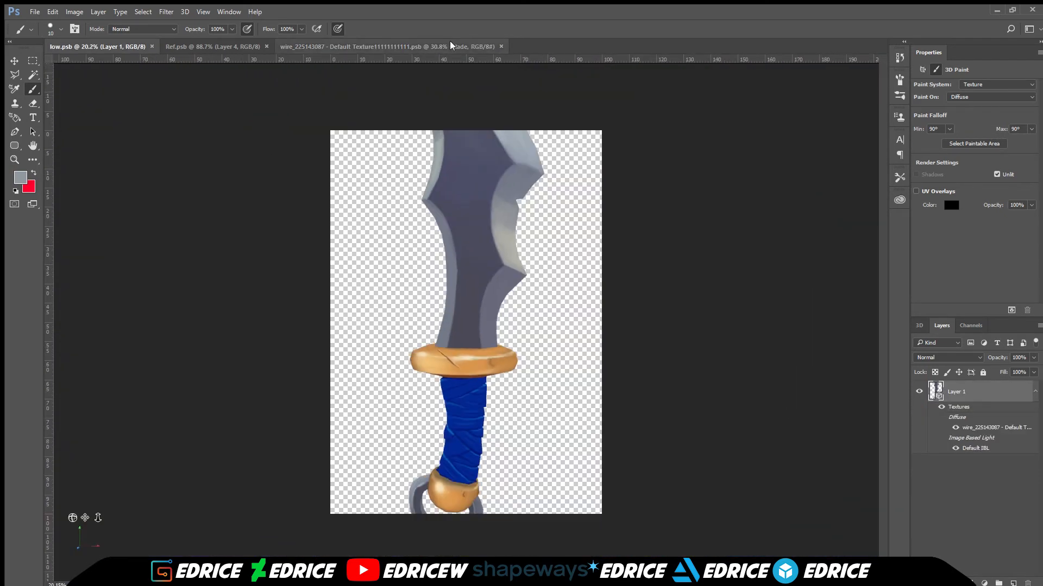
left_click(922, 70)
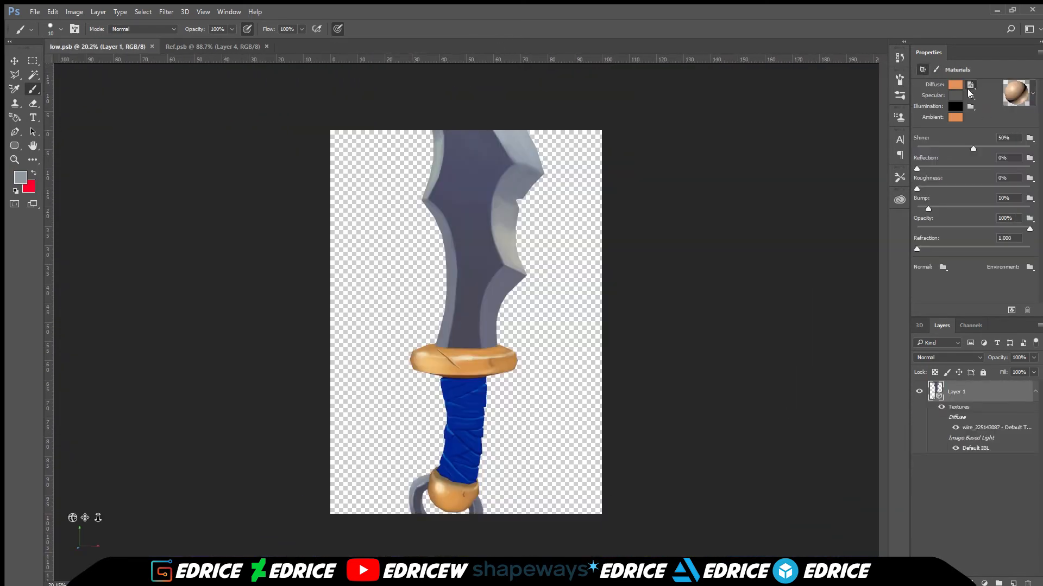
left_click(969, 86)
left_click(985, 99)
Step: Paint three thin dark scratches on the reopened texture: across the upper bevel, the central face and the lower bevel of the blade
scroll(429, 268, "up", 4)
left_click(349, 172, "alt")
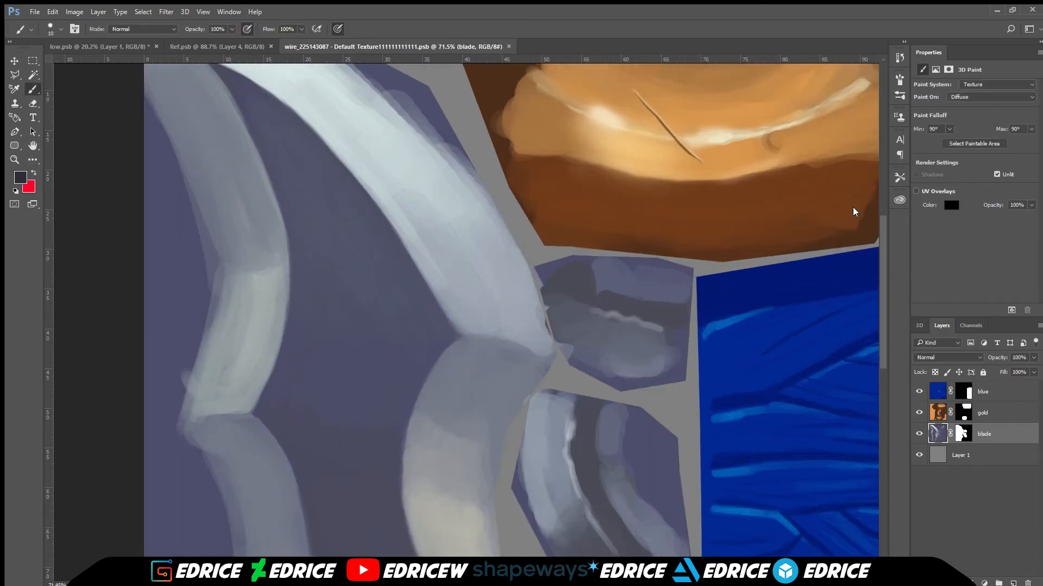
left_click_drag(344, 438, 356, 346)
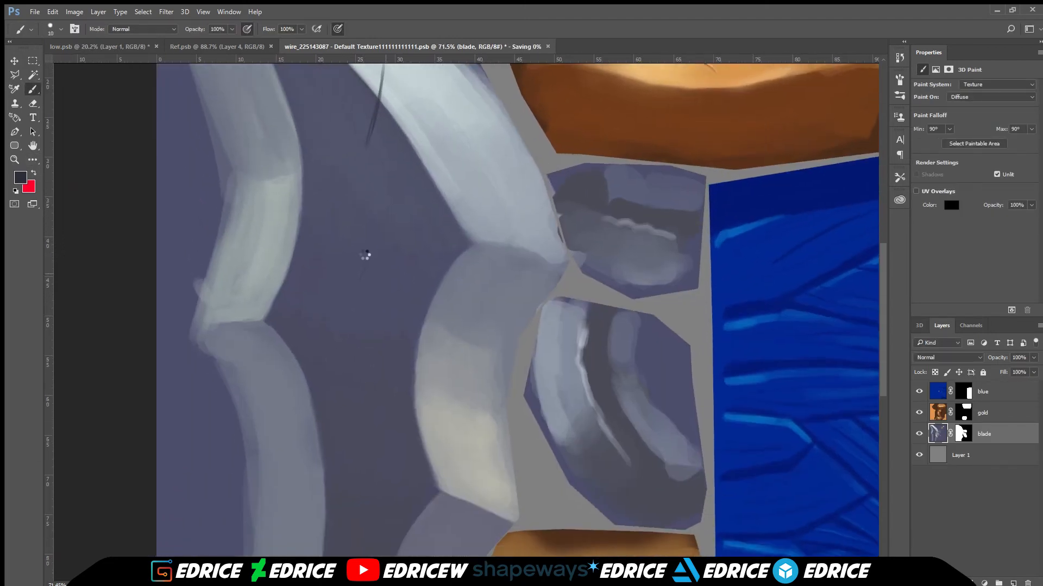
left_click_drag(347, 247, 336, 292)
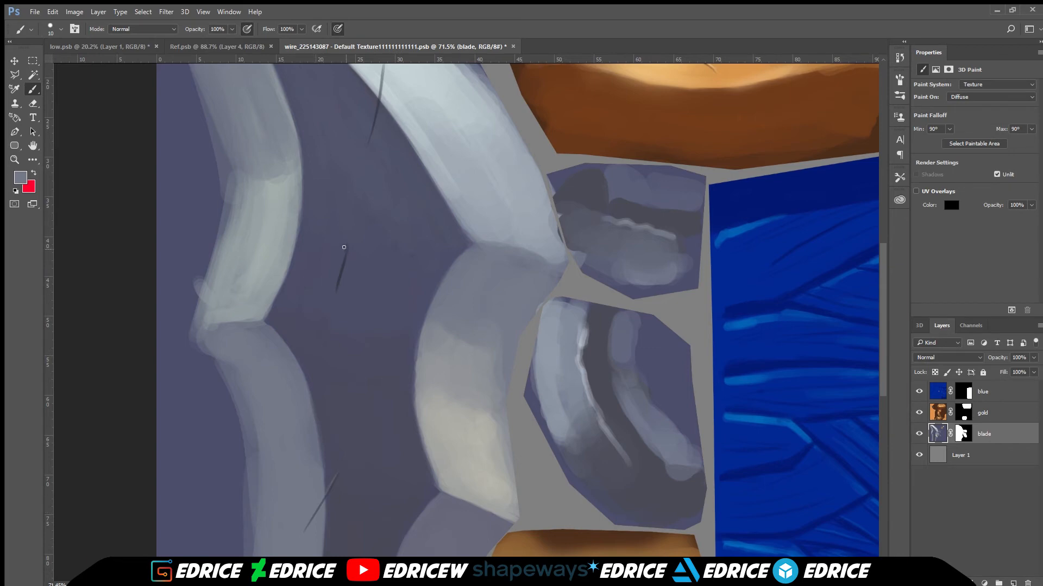
Step: Add thin light edges beside the blade scratches with sampled greys and a 10 px brush
scroll(358, 228, "up", 4)
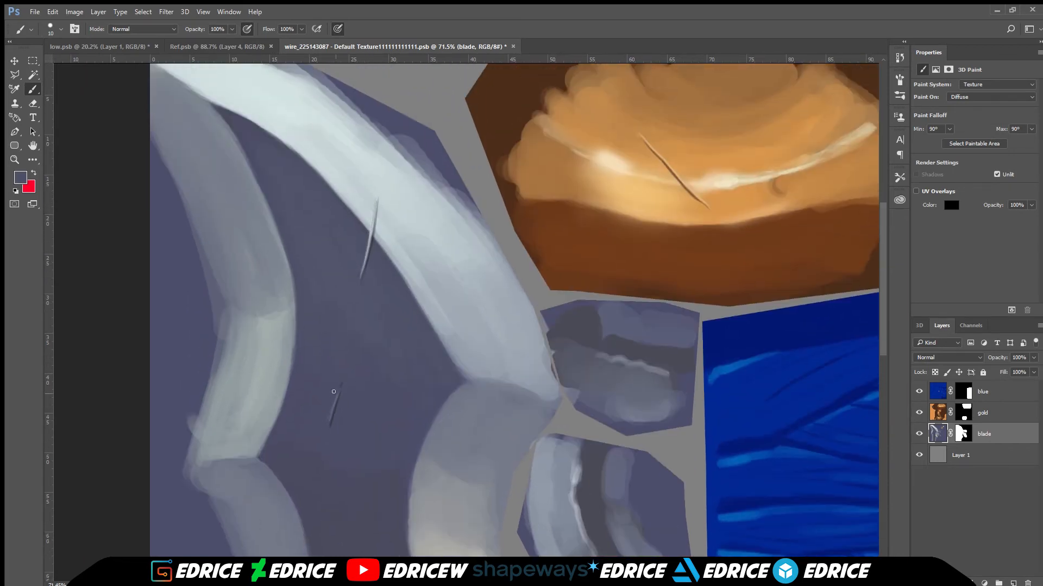
scroll(334, 392, "down", 6)
scroll(326, 461, "up", 9)
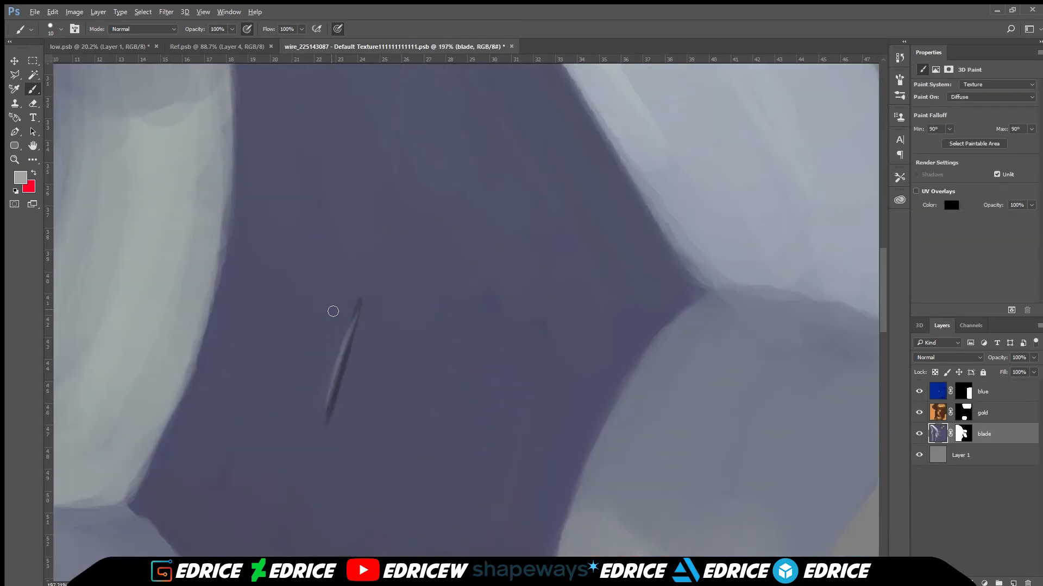
left_click(339, 388, "alt")
left_click(356, 302, "alt")
left_click(352, 338, "alt")
left_click(362, 294, "alt")
left_click(348, 347, "alt")
Step: Paint a small curved dark nick with a lighter rim above the short central scratch on the blade, and save
left_click_drag(322, 148, 321, 177)
left_click(328, 163, "alt")
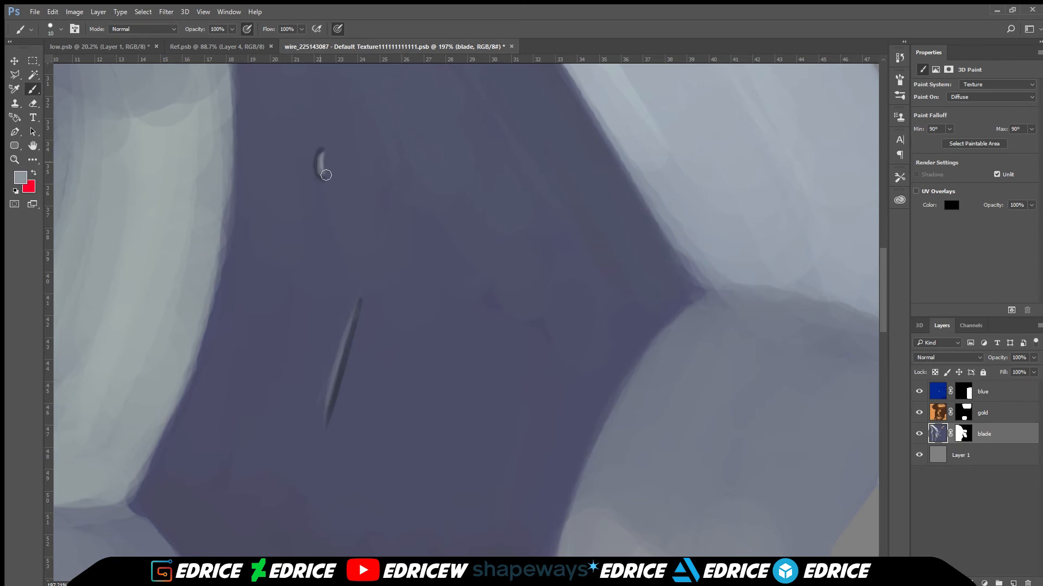
key("ctrl+s")
left_click(328, 173, "alt")
mouse_move(323, 173)
left_mouse_down()
mouse_move(325, 154)
mouse_move(334, 155)
mouse_move(326, 148)
left_mouse_up()
left_click(210, 225, "alt")
left_click(314, 149, "alt")
key("ctrl+s")
scroll(347, 211, "down", 19)
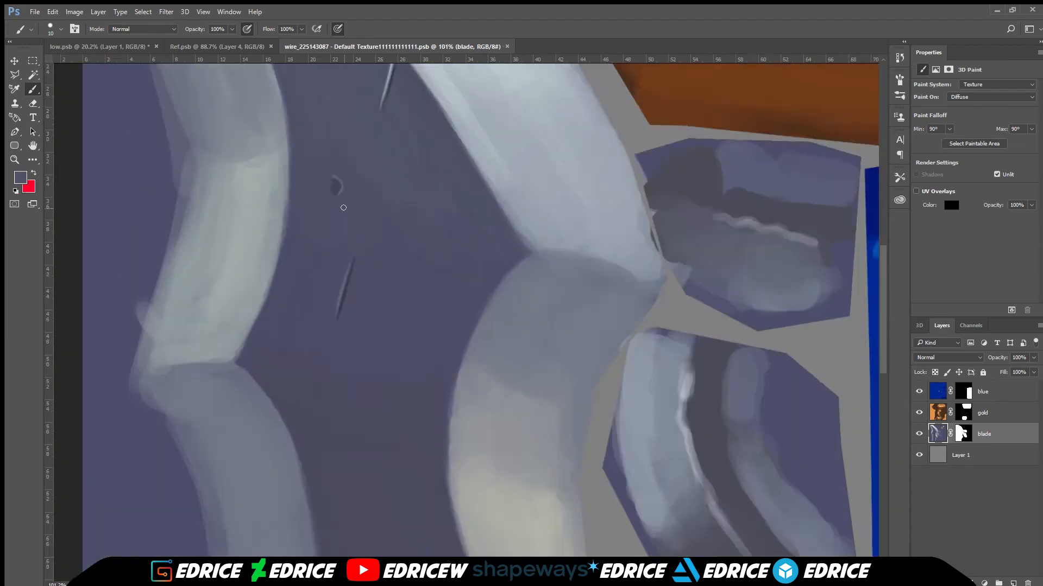
Step: Touch up the long steel hook's pale edge highlight with sampled greys and a 25 px brush, and save
left_click(103, 47)
left_click(363, 47)
scroll(492, 335, "up", 13)
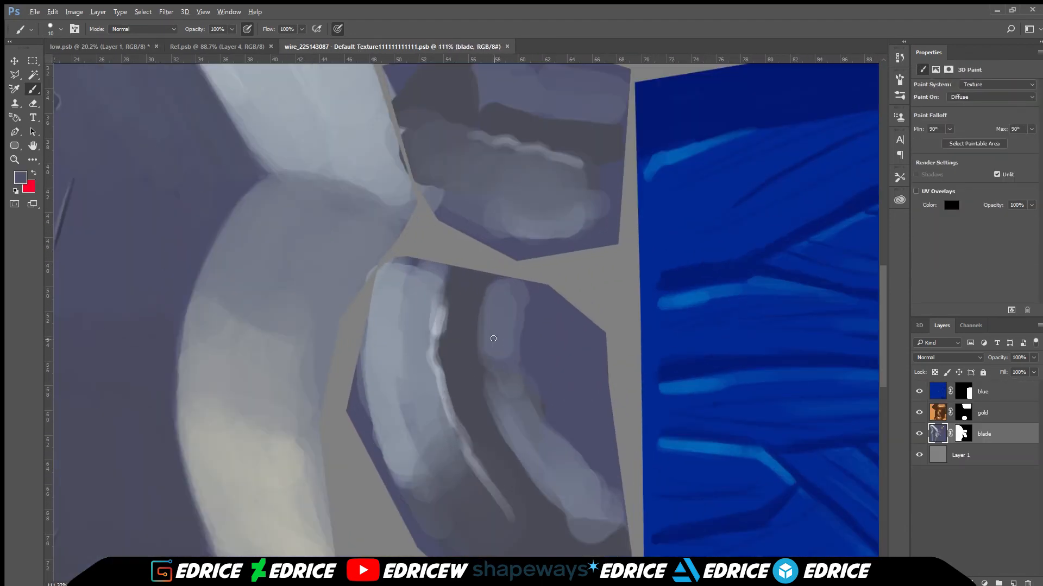
left_click(459, 296, "alt")
key("bracketright")
key("bracketright")
key("bracketright")
left_click(439, 388, "alt")
key("ctrl+s")
Step: Marquee the whole grip area on the blue layer and reset the brush colours to default black and white
scroll(435, 325, "down", 12)
left_click(939, 397)
key("ctrl+s")
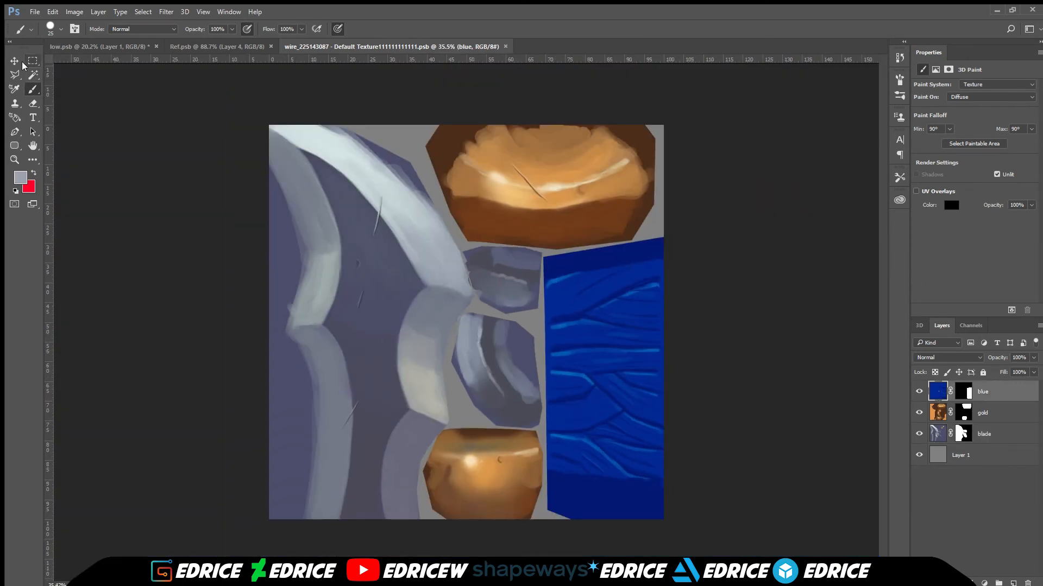
left_click(31, 61)
scroll(586, 246, "up", 2)
left_click_drag(562, 225, 708, 565)
left_click(32, 90)
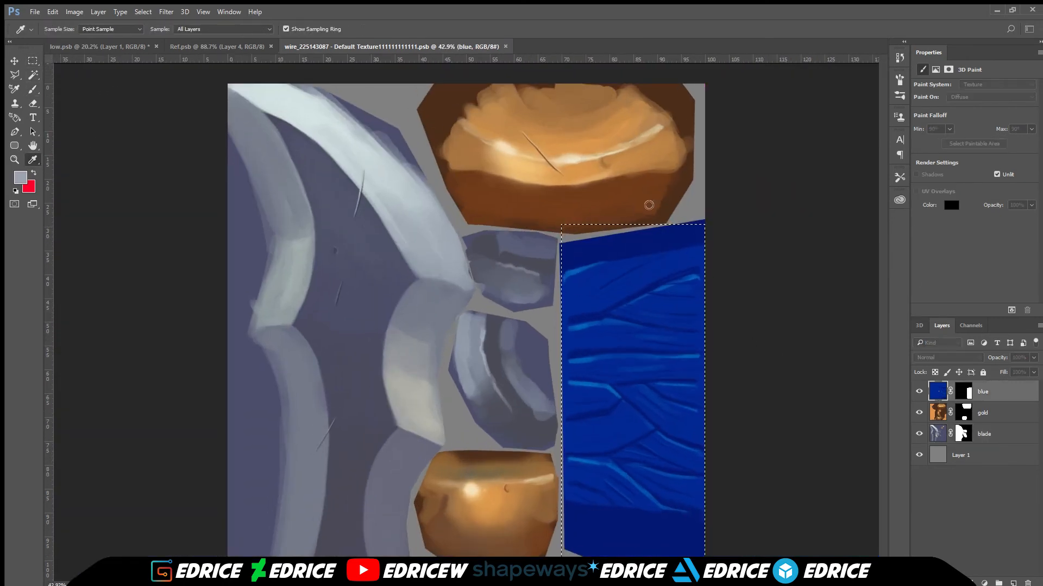
key("m")
key("d")
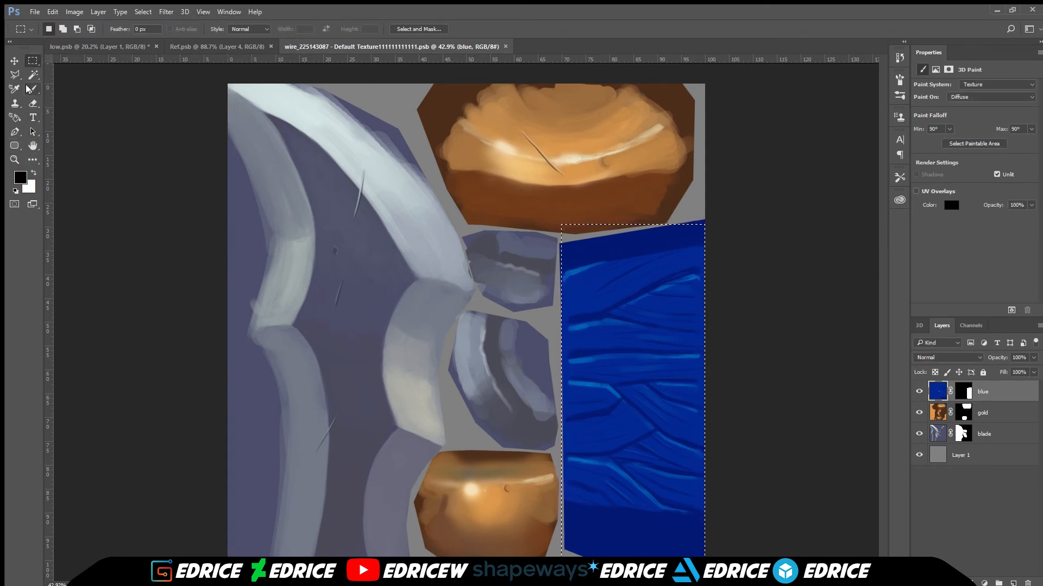
left_click(25, 83)
scroll(317, 137, "down", 1)
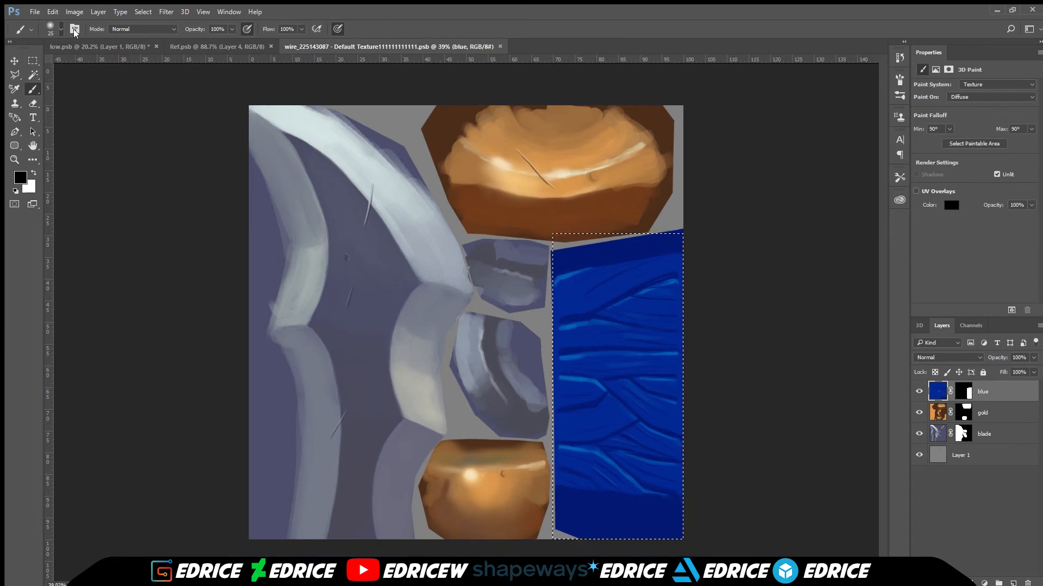
Step: Paint a broad white stripe down the selected grip on a new layer with a soft 400 px brush, set to Screen at 10% opacity
key("ctrl+z")
key("bracketright")
key("bracketright")
key("bracketright")
key("bracketright")
key("bracketright")
key("bracketright")
key("bracketright")
key("bracketright")
key("bracketright")
key("bracketright")
key("bracketright")
key("bracketright")
key("bracketright")
key("bracketright")
key("bracketright")
key("bracketright")
key("bracketright")
key("bracketright")
left_click_drag(635, 263, 613, 399)
key("ctrl+z")
key("ctrl+shift+alt+n")
key("x")
key("bracketright")
left_click_drag(624, 255, 621, 537)
key("ctrl+alt+z")
key("ctrl+alt+z")
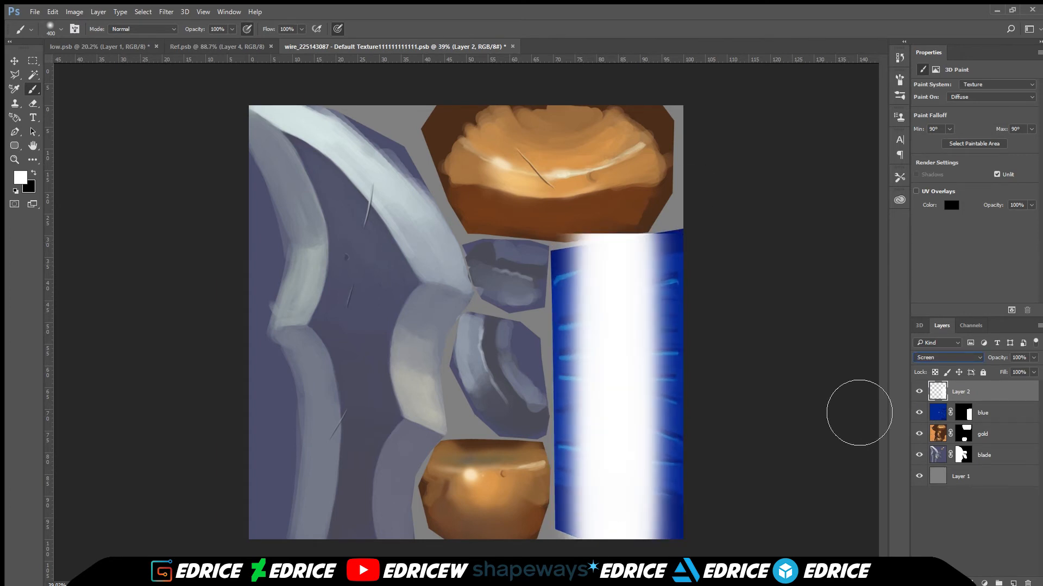
scroll(519, 236, "up", 2)
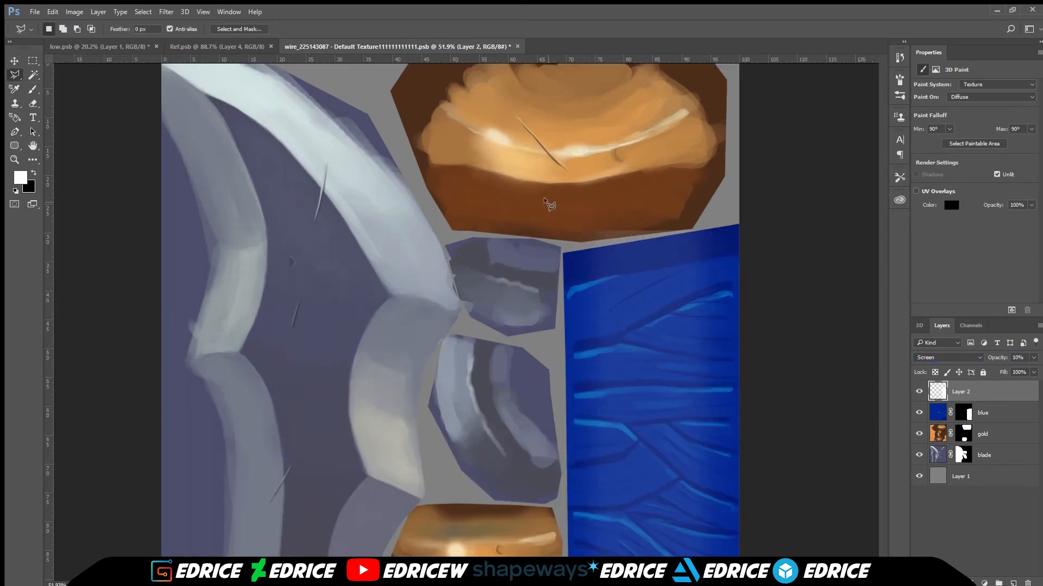
Step: Clear the white highlight from the strip along the grip's upper edge using a polygonal lasso selection, and deselect
key("l")
left_click(500, 273)
left_click(525, 190)
left_click(755, 152)
left_click(784, 228)
left_click(565, 273)
left_click(499, 274)
key("ctrl+d")
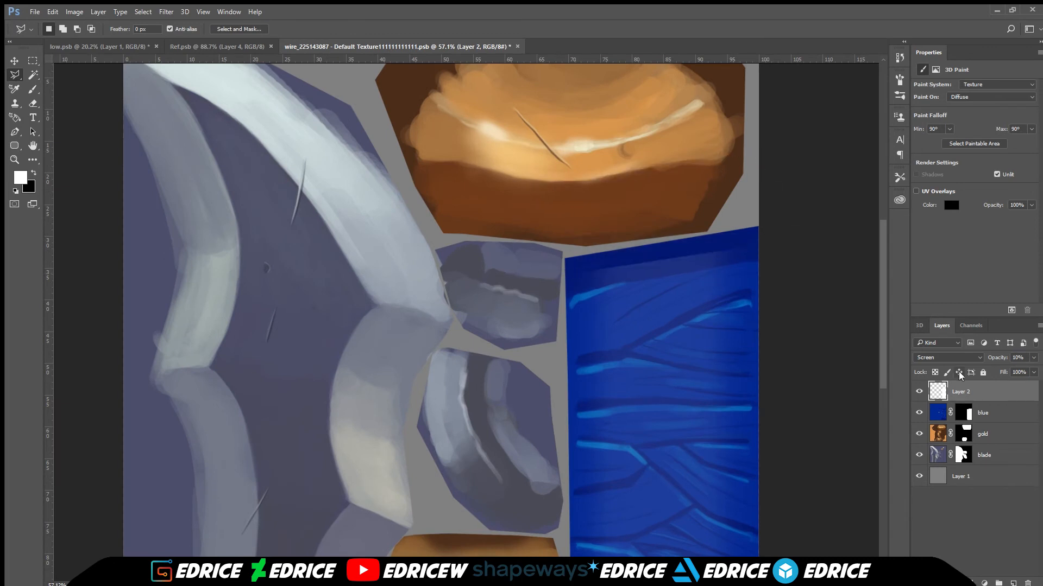
Step: Set the grip highlight layer's opacity to 15%
type("25")
key("Return")
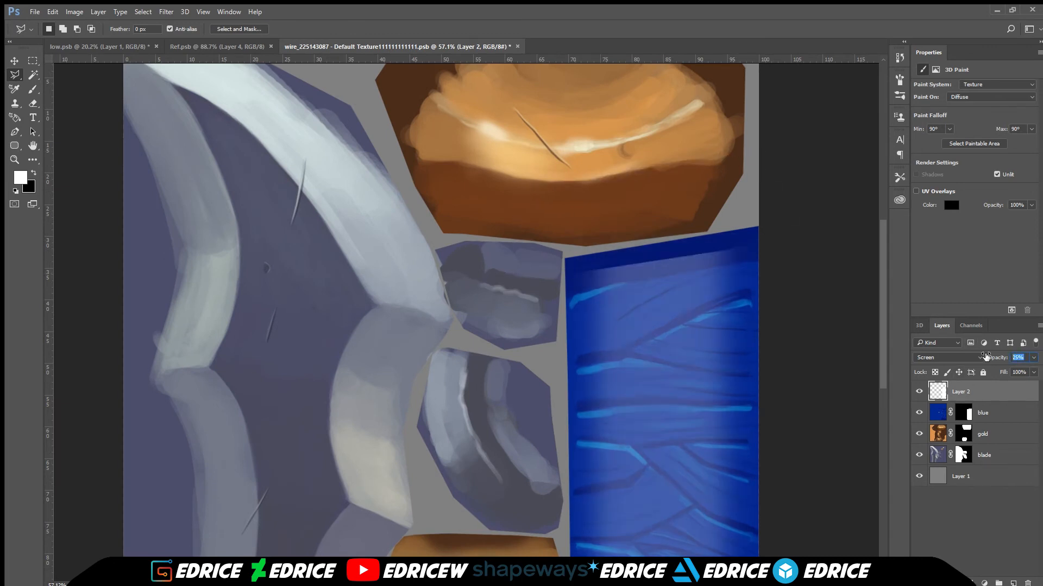
type("30")
left_click_drag(1030, 356, 934, 349)
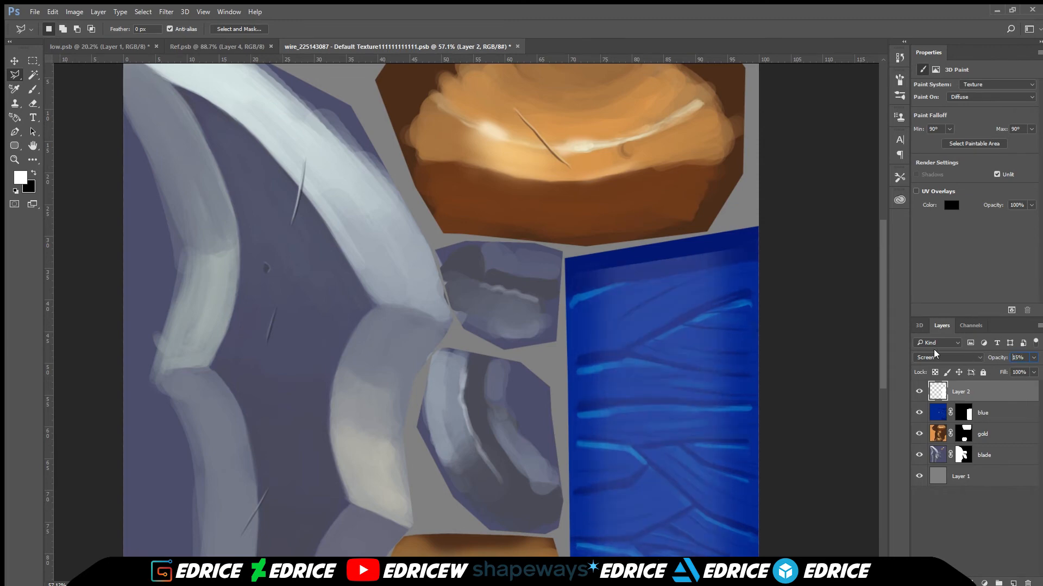
Step: Erase the highlight layer along the dark creases of the upper grip wraps with a 45 px eraser
scroll(776, 393, "right", 5)
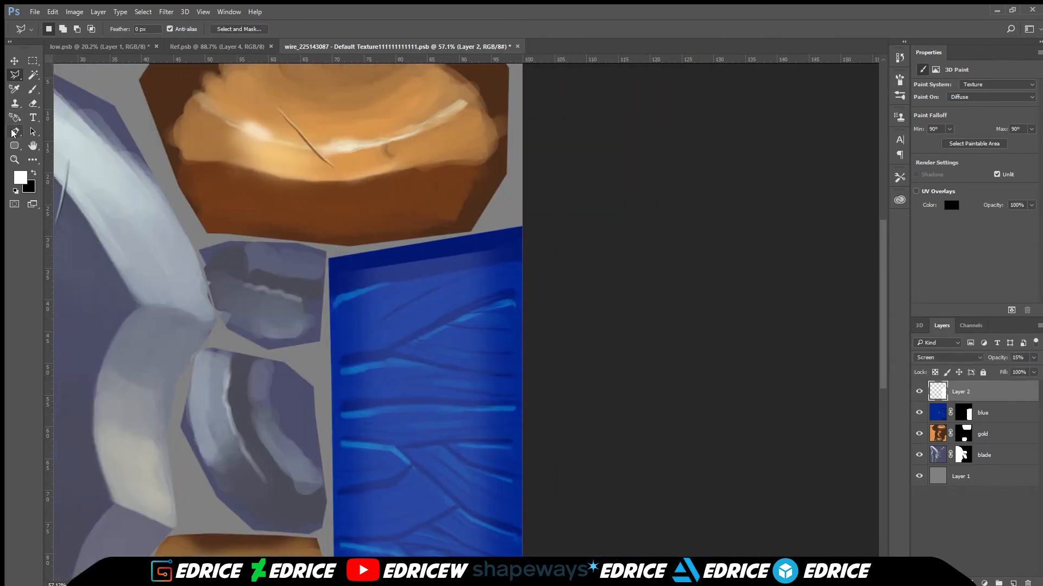
key("e")
scroll(416, 318, "up", 2)
key("bracketleft")
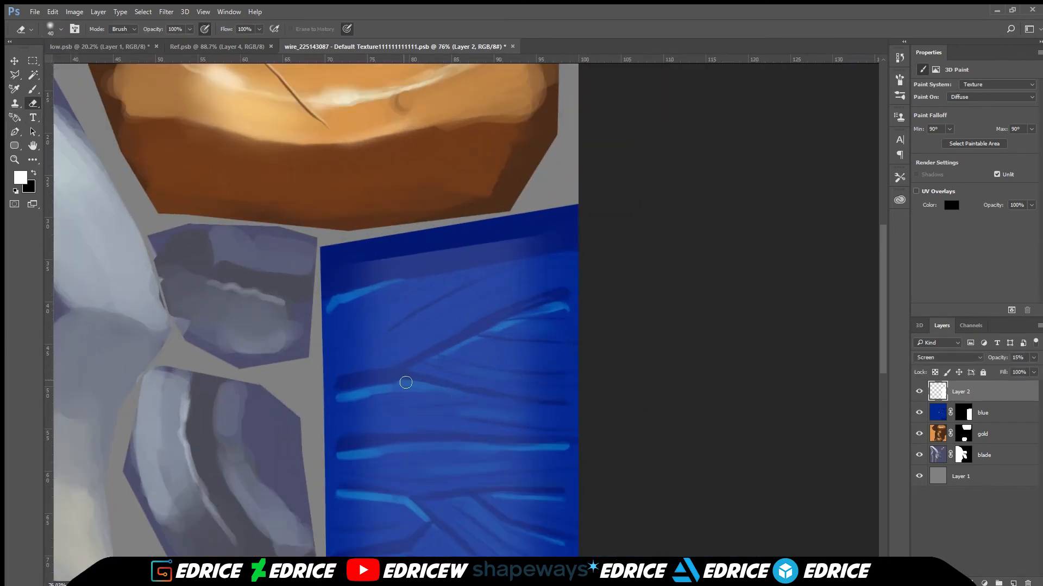
mouse_move(363, 386)
left_mouse_down()
mouse_move(572, 292)
mouse_move(394, 379)
mouse_move(512, 400)
left_mouse_up()
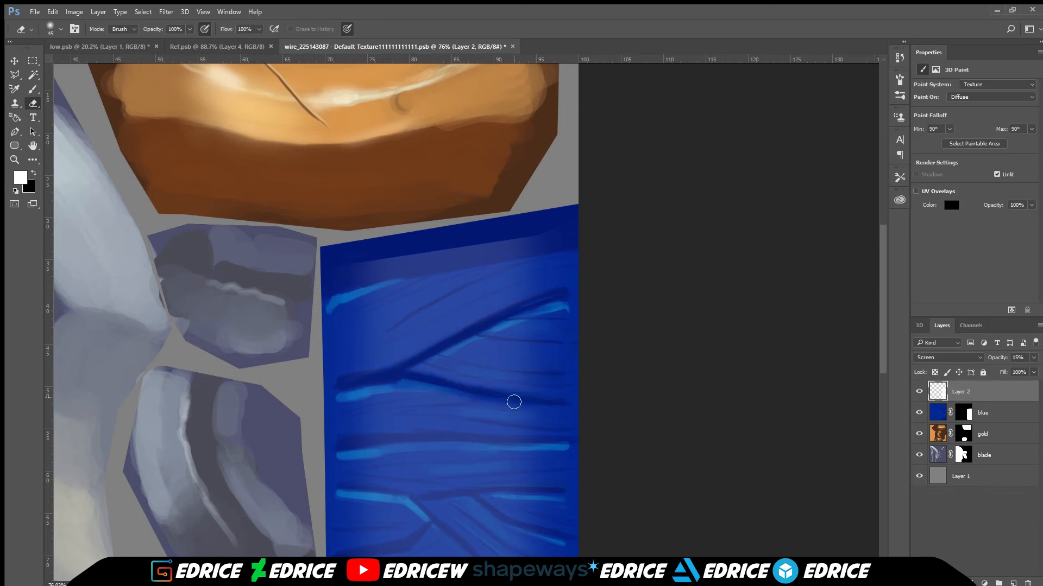
left_click_drag(341, 438, 565, 437)
Step: Erase the highlight along the crossing dark creases of the middle and lower grip wraps with a 40 px eraser
key("bracketleft")
scroll(557, 362, "down", 3)
scroll(302, 365, "up", 1)
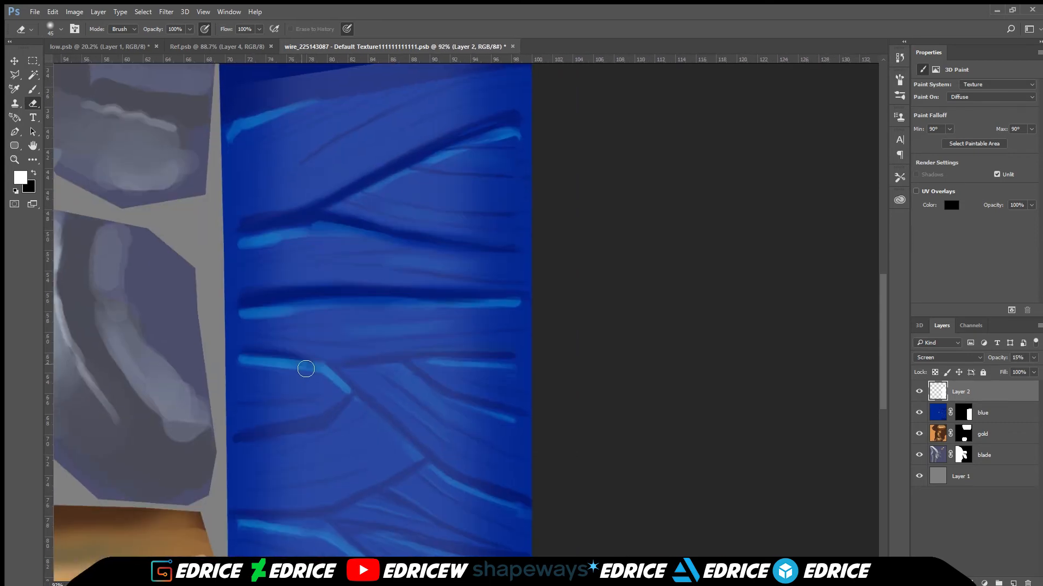
left_click_drag(348, 383, 478, 491)
mouse_move(330, 368)
left_mouse_down()
mouse_move(438, 359)
mouse_move(477, 400)
left_mouse_up()
mouse_move(253, 437)
left_mouse_down()
mouse_move(349, 418)
mouse_move(361, 393)
left_mouse_up()
mouse_move(252, 529)
left_mouse_down()
mouse_move(312, 523)
mouse_move(434, 465)
left_mouse_up()
scroll(328, 355, "down", 3)
left_click_drag(328, 356, 434, 461)
left_click_drag(282, 354, 432, 383)
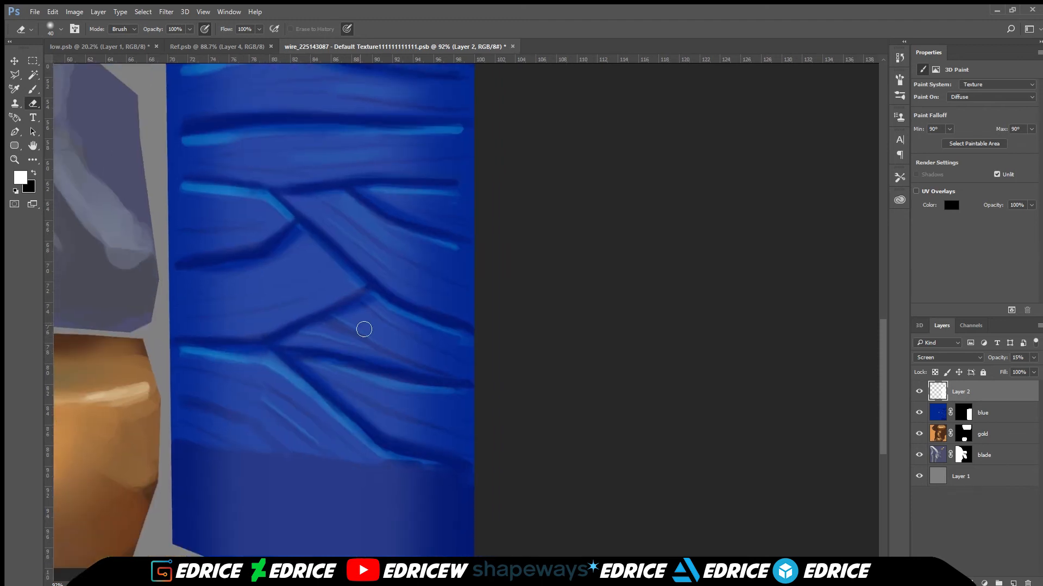
Step: Erase the highlight along the thinner creases of the lowest grip wraps with a 25 px eraser
key("bracketleft")
key("bracketleft")
key("bracketleft")
left_click_drag(359, 325, 426, 366)
left_click_drag(215, 337, 271, 335)
left_click_drag(201, 413, 294, 462)
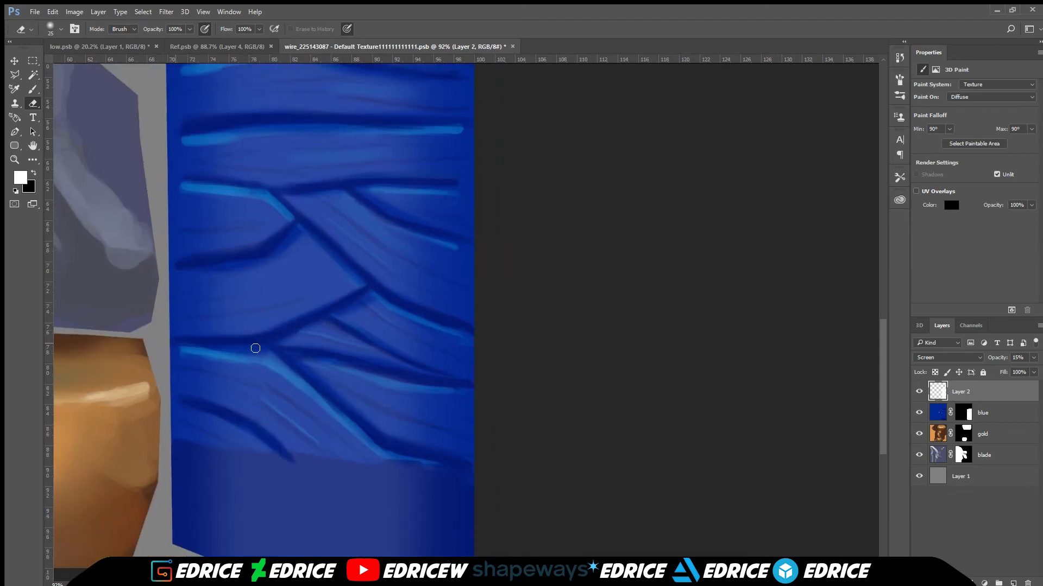
Step: Touch up the creases of the upper grip wraps with the 25 px eraser, and save the texture
scroll(303, 339, "up", 5)
scroll(302, 340, "left", 2)
left_click_drag(373, 340, 420, 341)
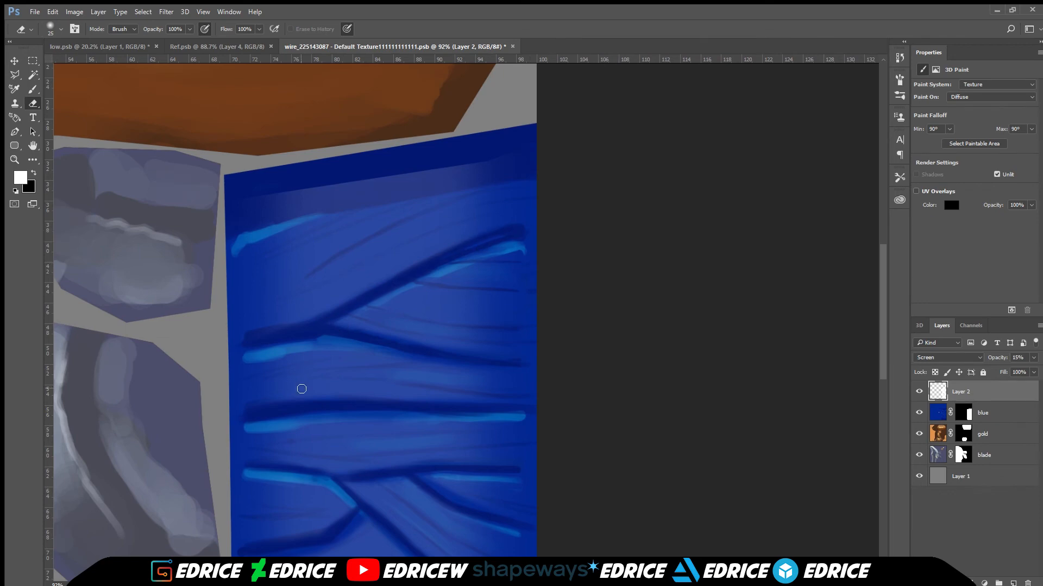
scroll(302, 388, "down", 5)
key("ctrl+s")
Step: Switch to the low.psb document and examine the blade and grip on the 3D sword model
left_click(138, 47)
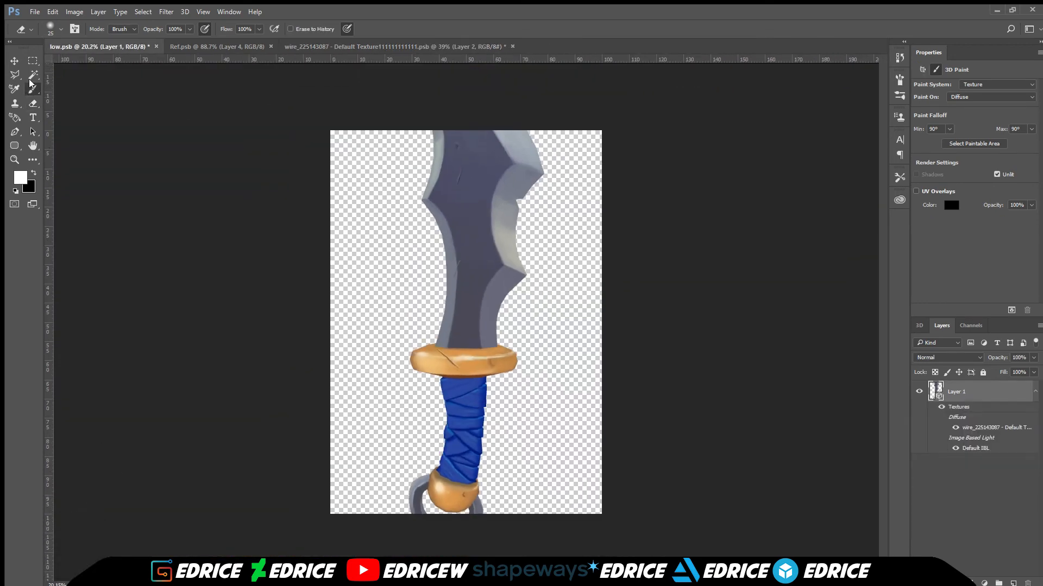
left_click(32, 88)
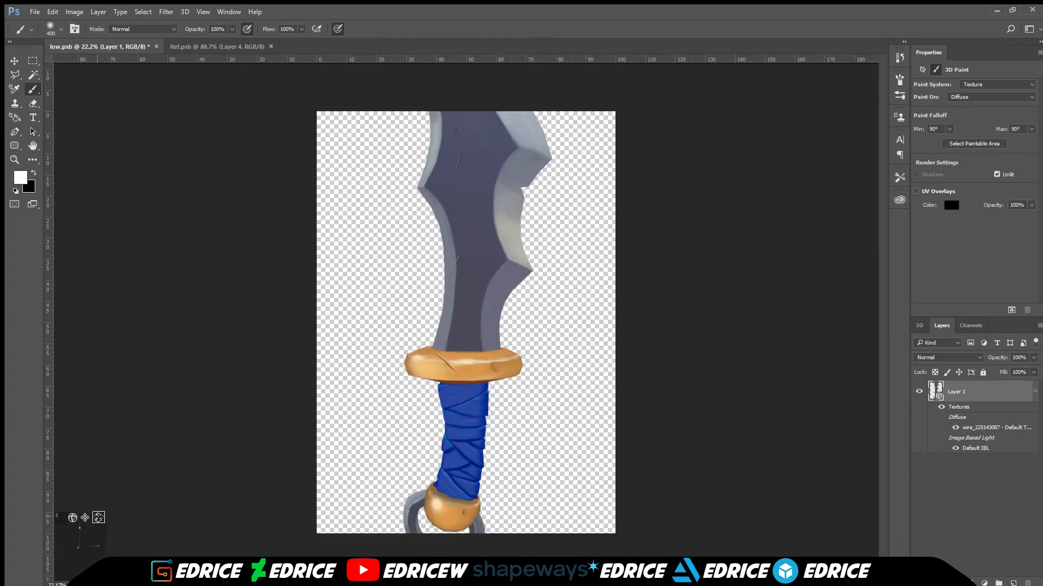
mouse_move(85, 518)
left_mouse_down()
mouse_move(82, 548)
mouse_move(73, 517)
left_mouse_up()
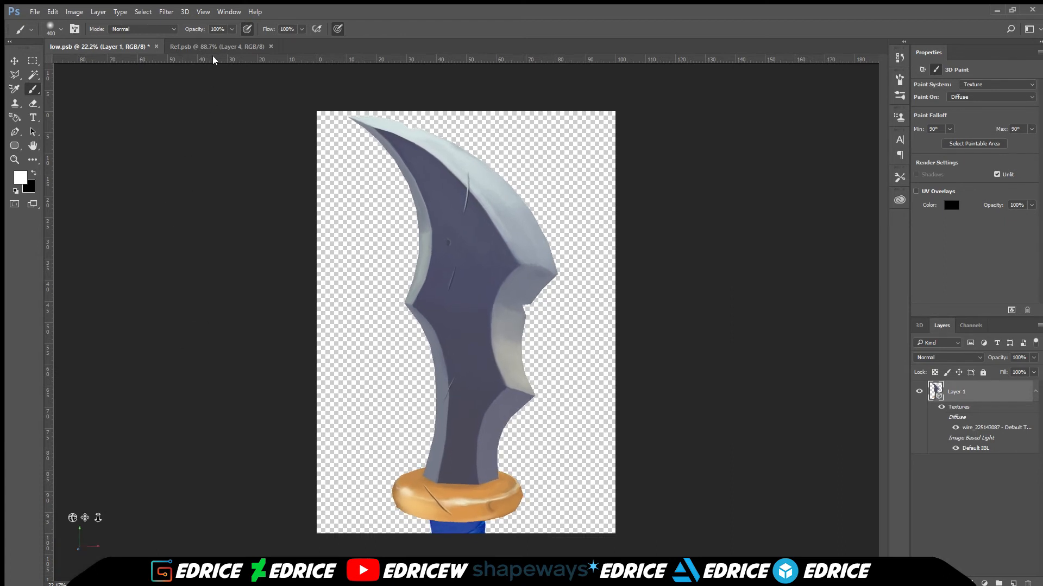
Step: Reopen the diffuse texture and brighten the blade's bevels on the blade layer with a sampled pale grey and a soft brush
double_click(996, 427)
scroll(396, 313, "up", 3)
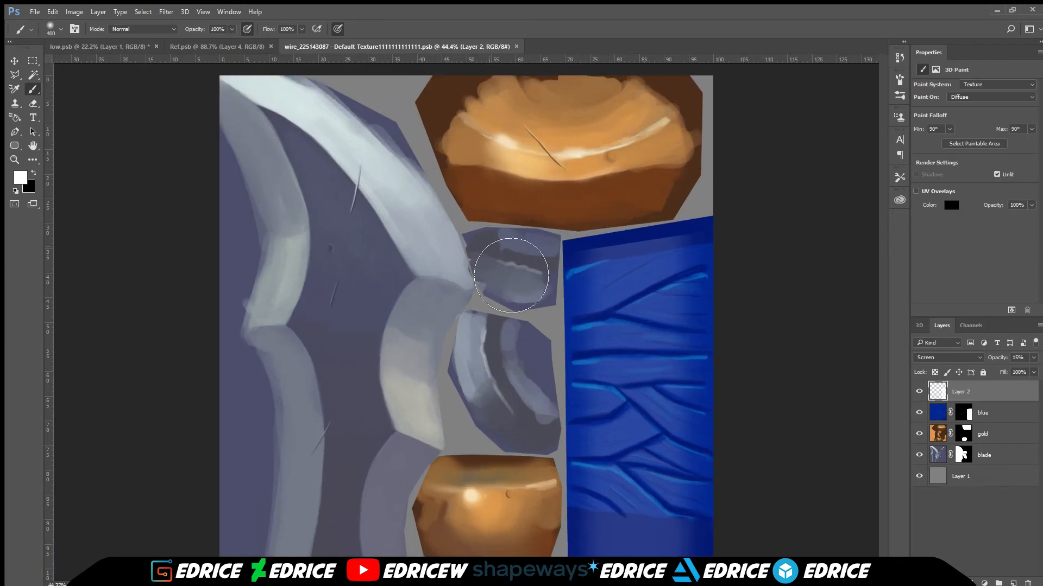
left_click(396, 312, "alt")
key("i")
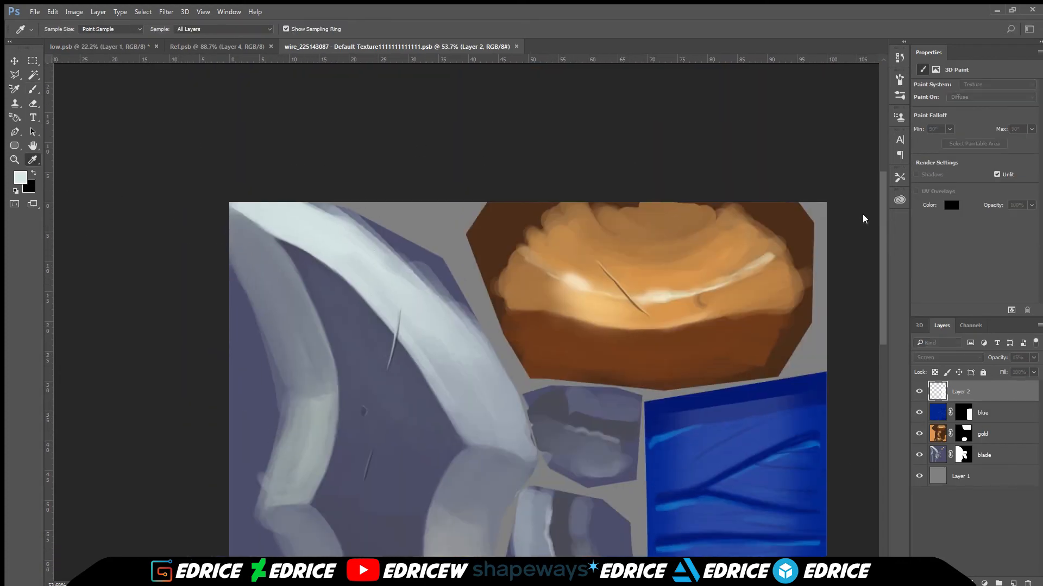
key("b")
left_click(978, 455)
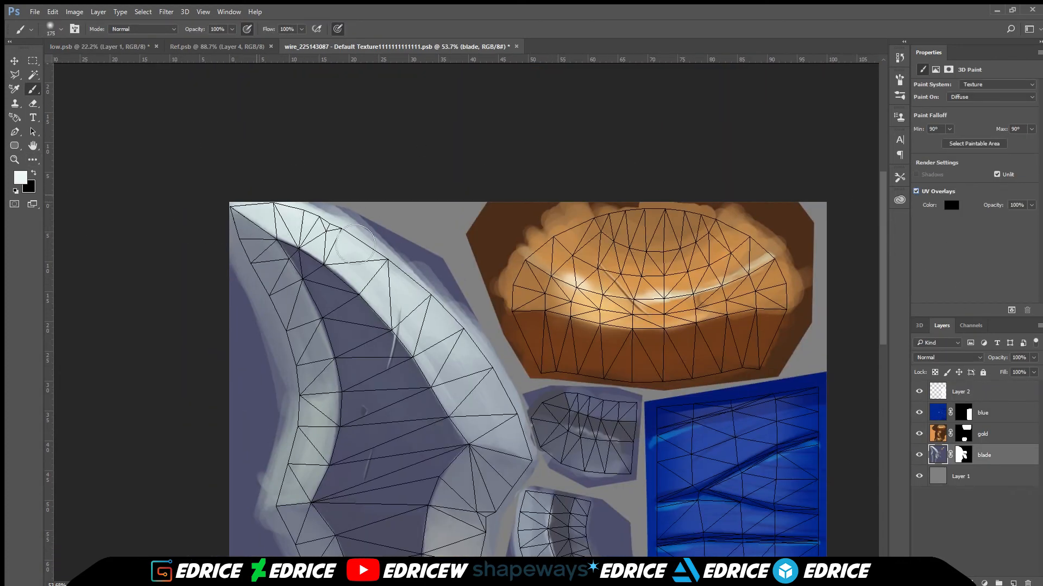
mouse_move(355, 244)
left_mouse_down()
mouse_move(332, 220)
mouse_move(391, 247)
left_mouse_up()
key("bracketleft")
key("bracketleft")
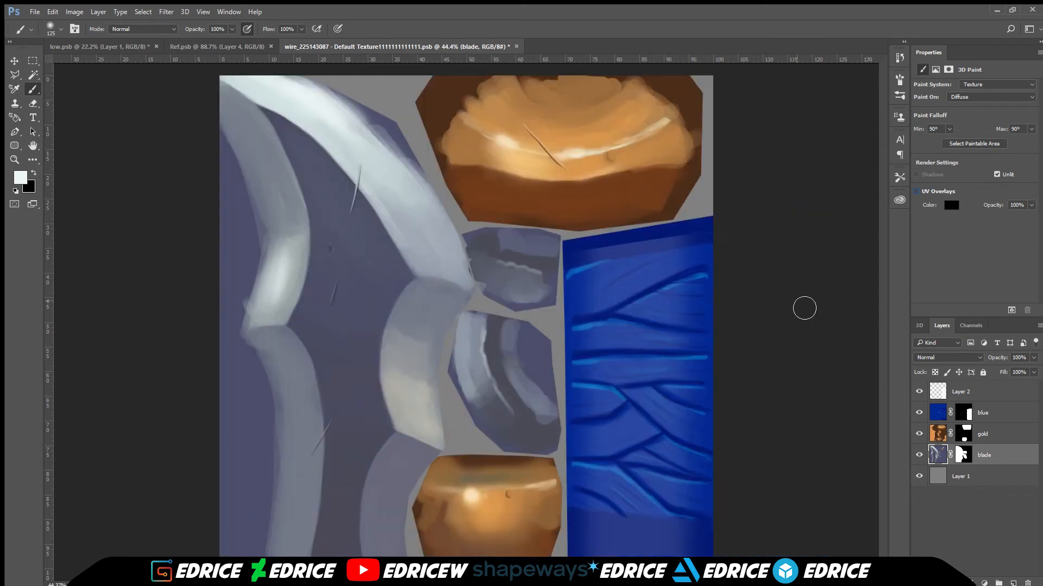
Step: Darken the back bevel just below its notch with a sampled dark grey and soft 175 px brush, and check the 3D model
left_click(356, 376, "alt")
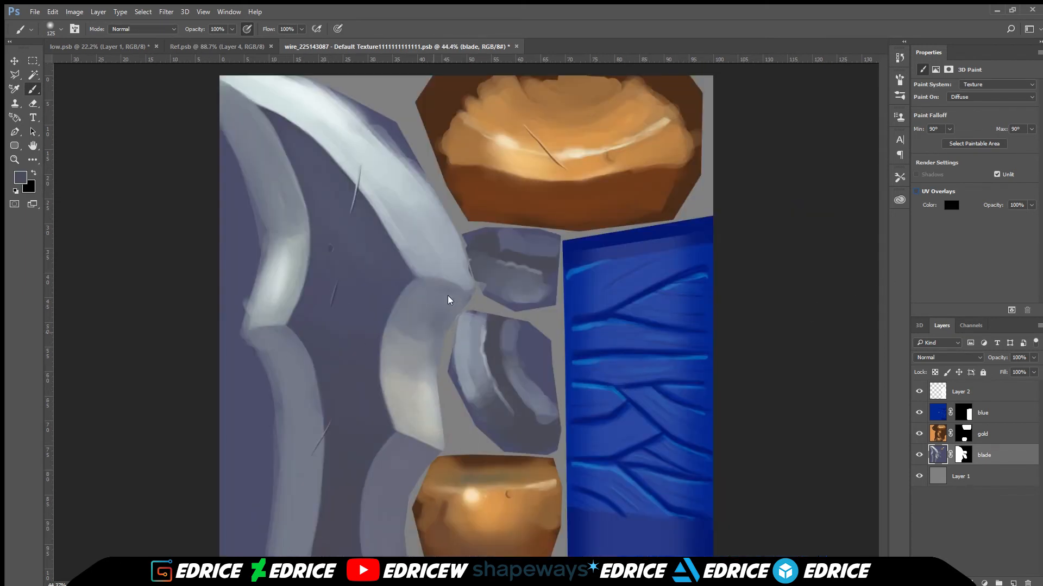
key("bracketright")
key("bracketright")
left_click_drag(276, 354, 317, 424)
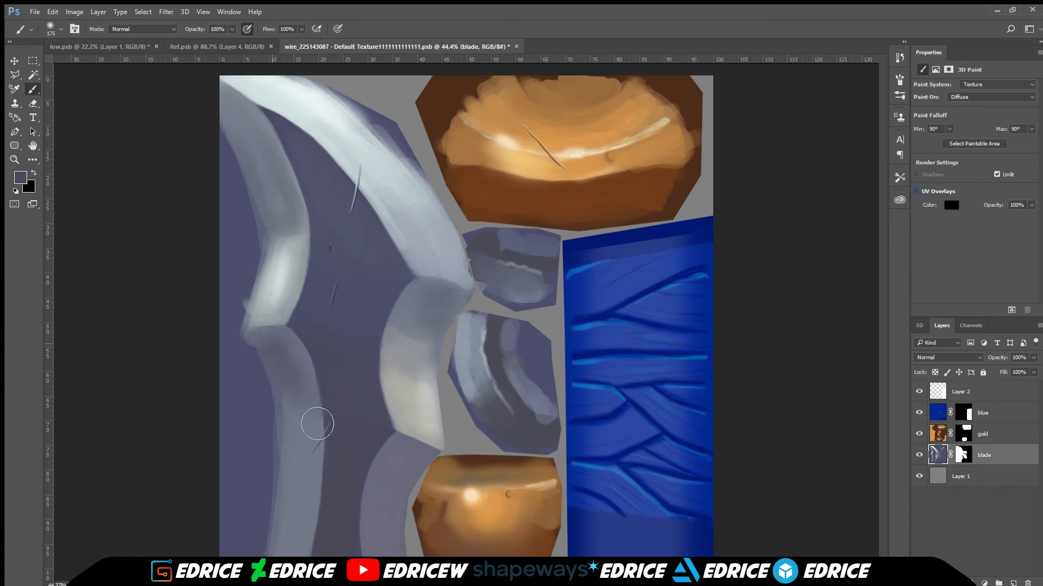
scroll(405, 320, "down", 3)
key("ctrl+Tab")
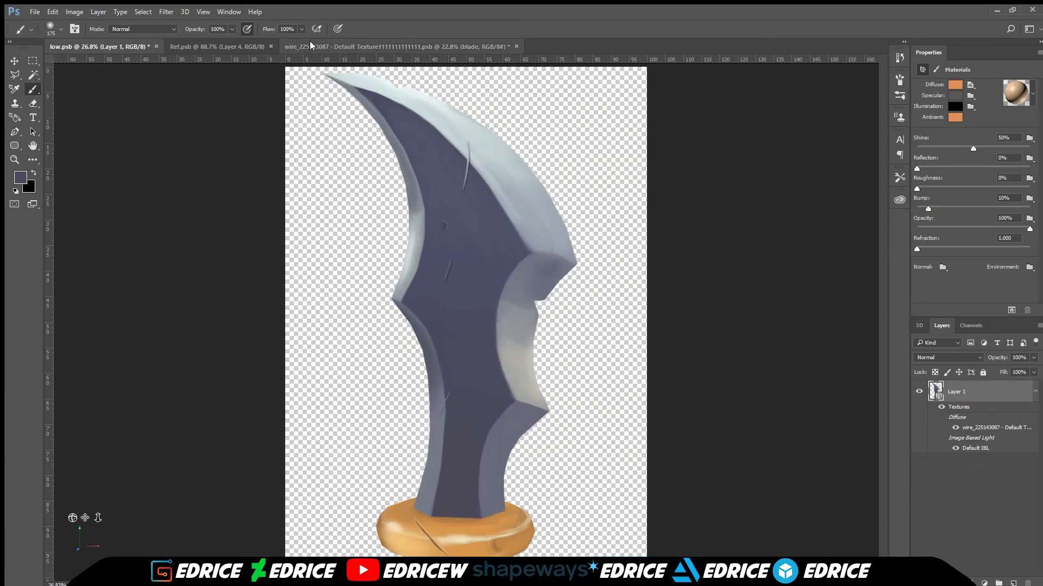
Step: Return to the blade texture, reduce the hard brush to 35 px and show the UV overlays
left_click(311, 46)
scroll(268, 412, "up", 5)
key("bracketleft")
key("bracketleft")
key("bracketleft")
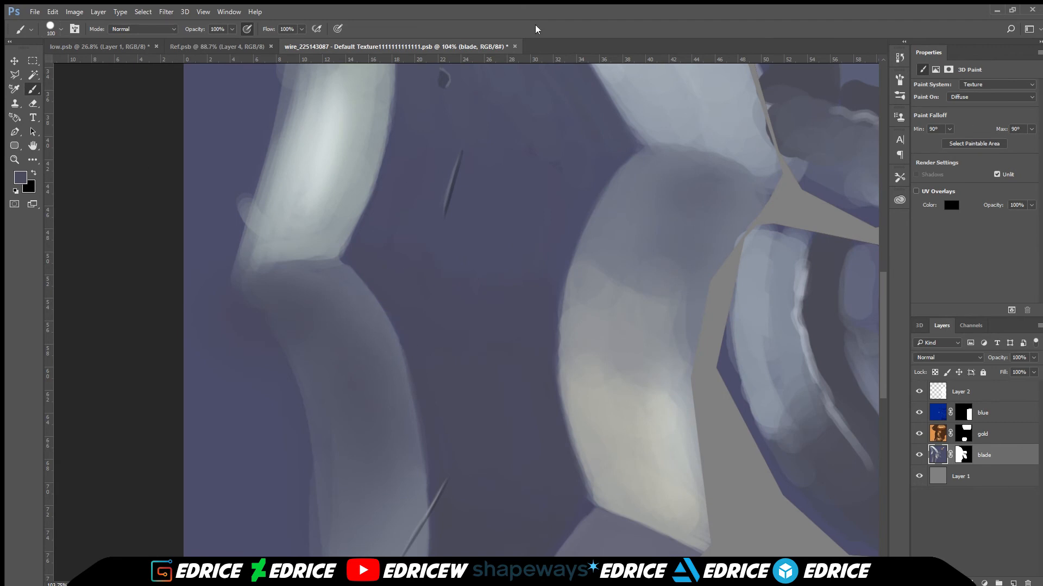
key("bracketleft")
key("bracketleft")
key("bracketleft")
key("bracketleft")
key("bracketleft")
key("bracketleft")
key("bracketleft")
key("bracketleft")
left_click(916, 191)
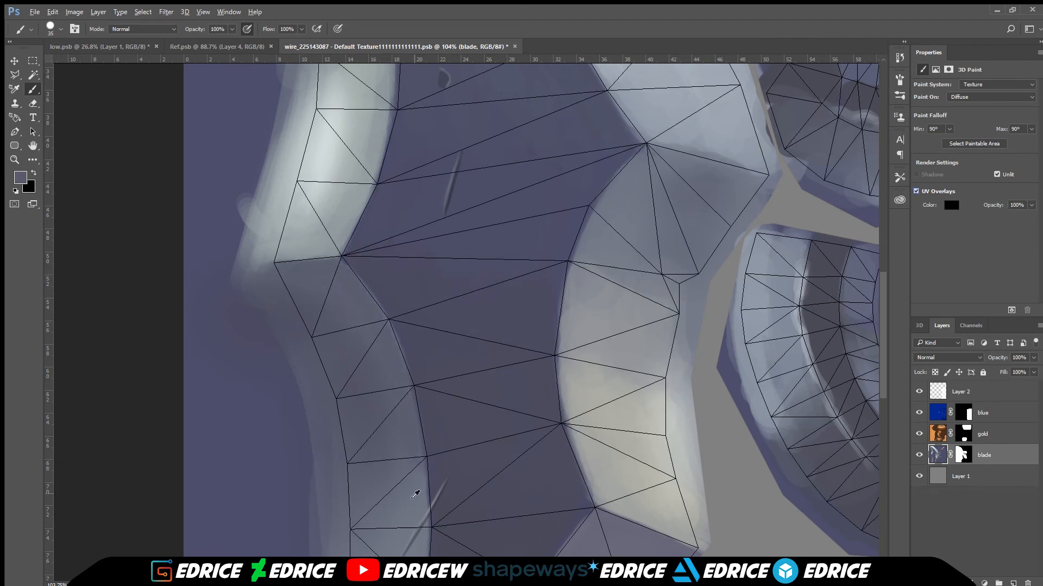
Step: Paint a small pale grey highlight in the nick below the blade's upper spike with a sampled colour and tiny brush
left_click(325, 250, "alt")
key("bracketleft")
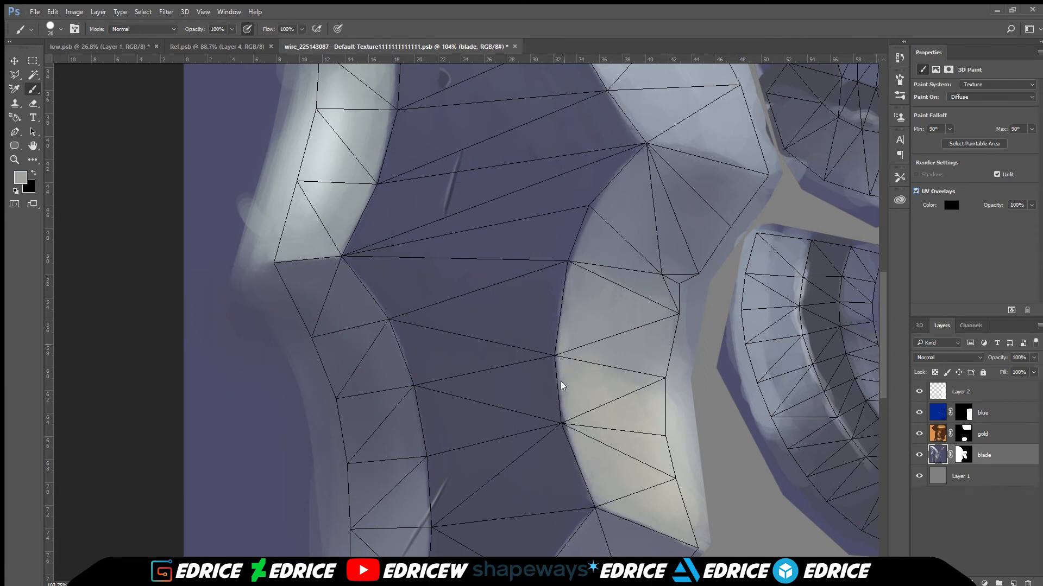
left_click(631, 171, "alt")
key("bracketleft")
key("bracketleft")
key("bracketleft")
key("bracketleft")
left_click(673, 286, "alt")
left_click_drag(667, 279, 669, 284)
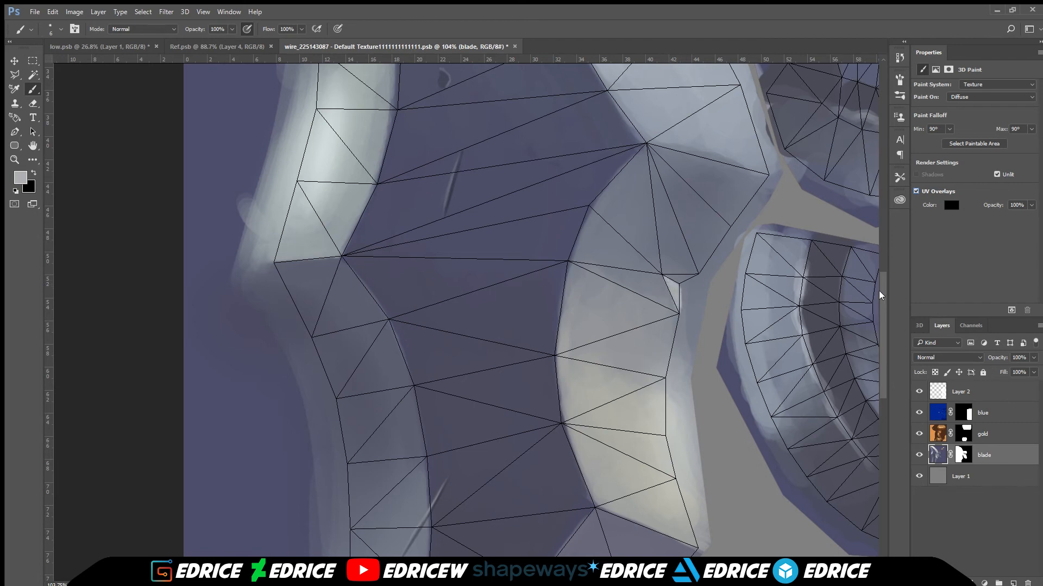
Step: Highlight the edge of the nick near the blade's tip with a sampled near-white, and save the texture
left_click_drag(881, 295, 882, 148)
left_click(367, 318, "alt")
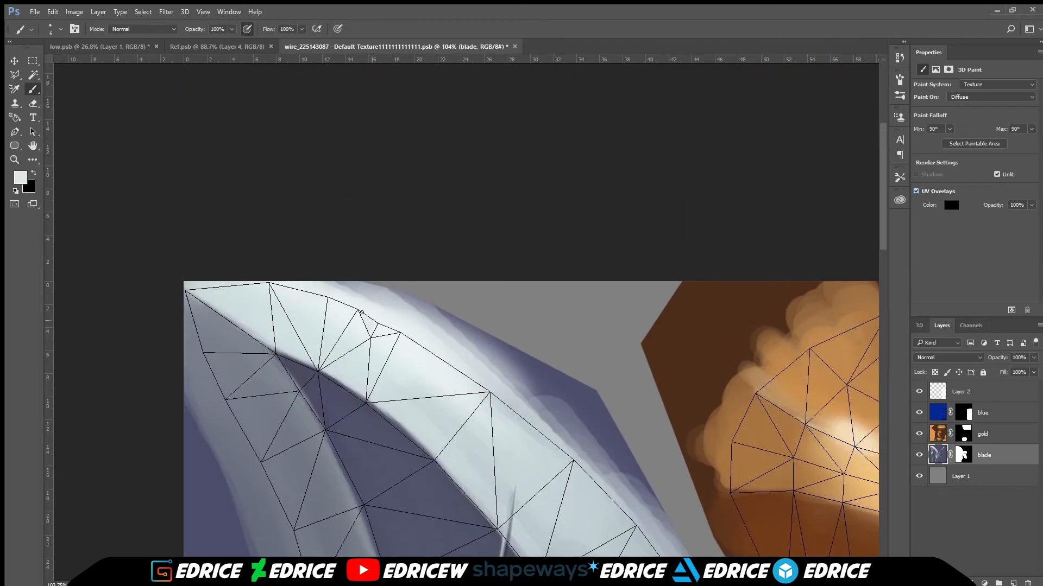
key("i")
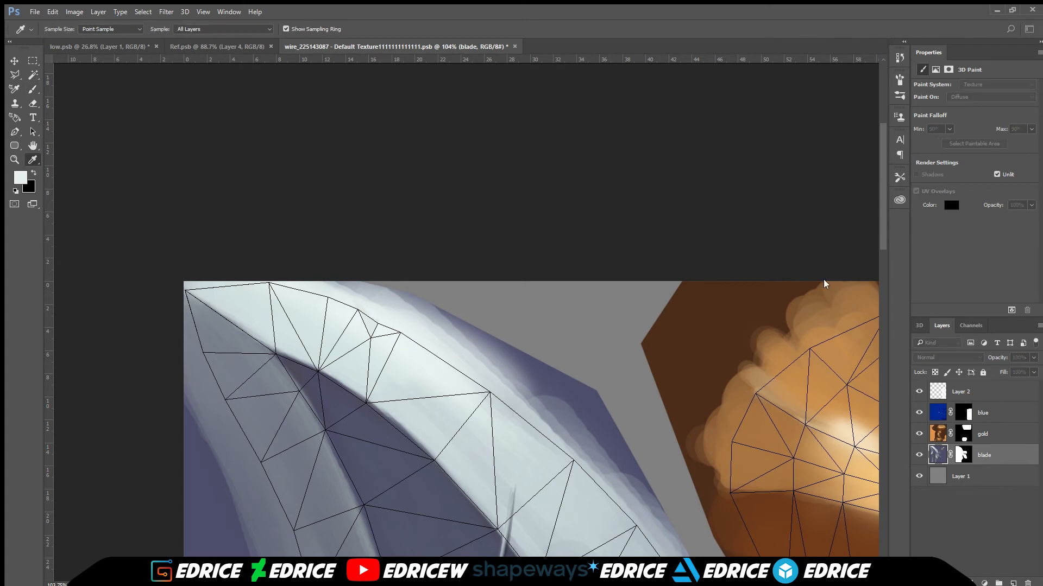
key("b")
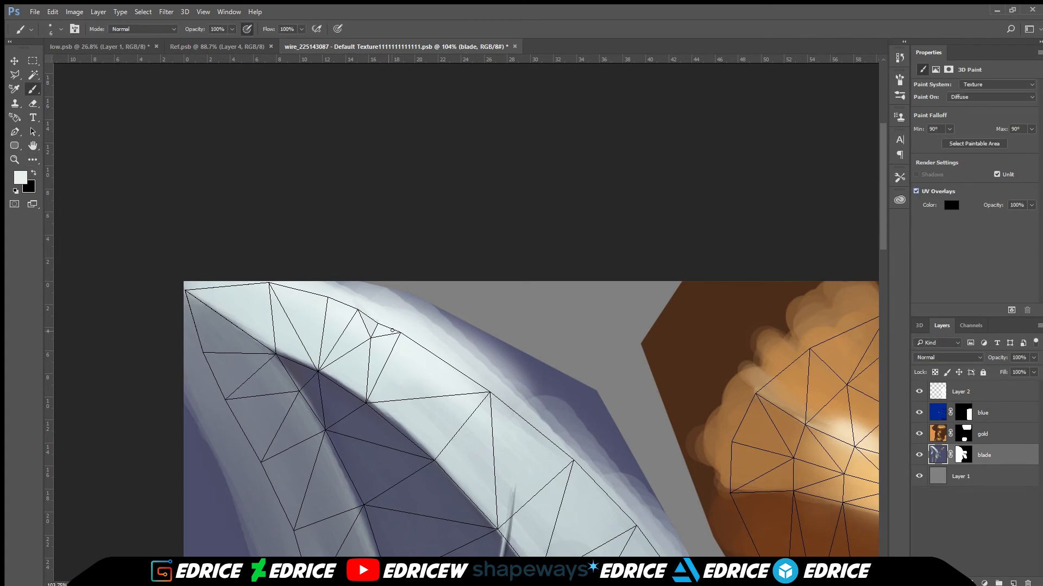
key("ctrl+0")
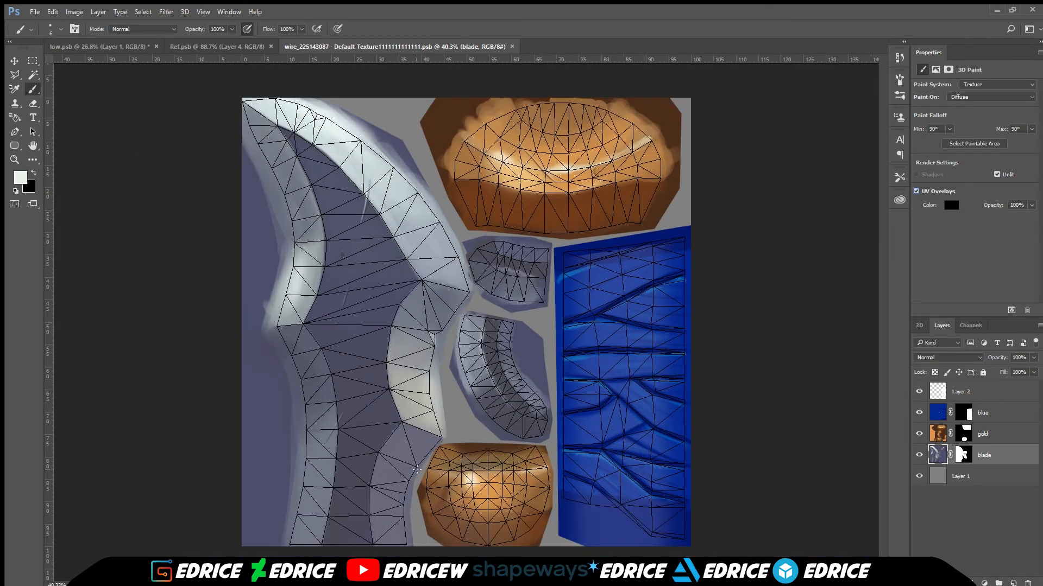
Step: Compare with the 3D model and paint a thin off-white line along the ridge where the cutting bevel meets the upper spike
scroll(436, 247, "up", 6)
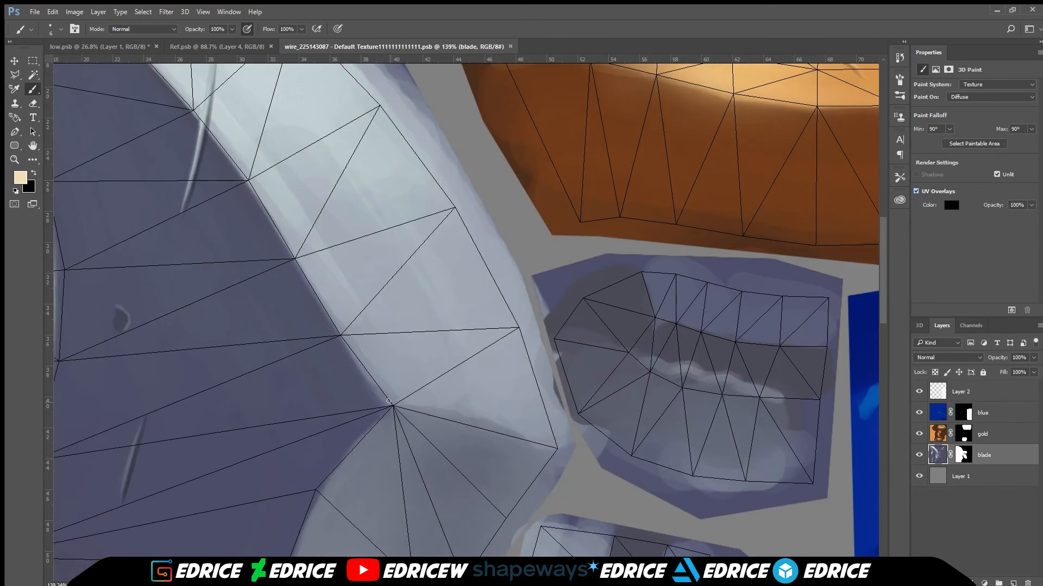
key("i")
key("b")
key("ctrl+Tab")
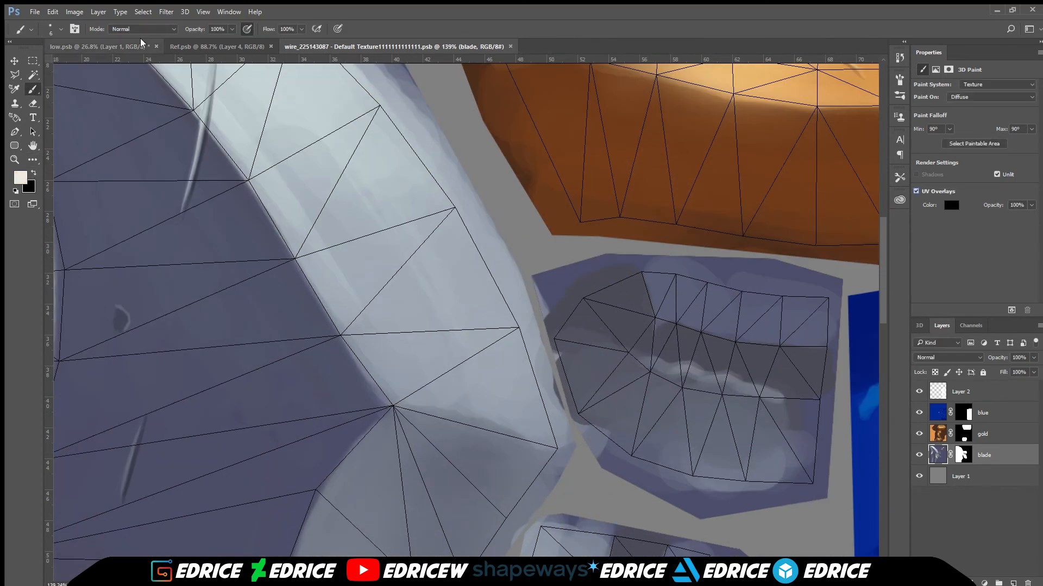
scroll(350, 226, "up", 2)
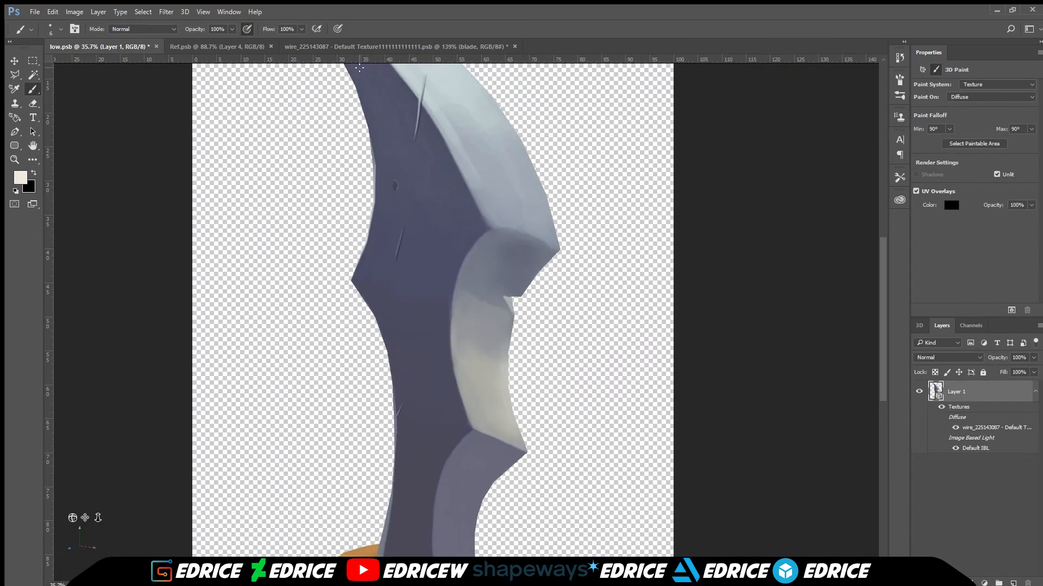
key("ctrl+Tab")
key("ctrl+Tab")
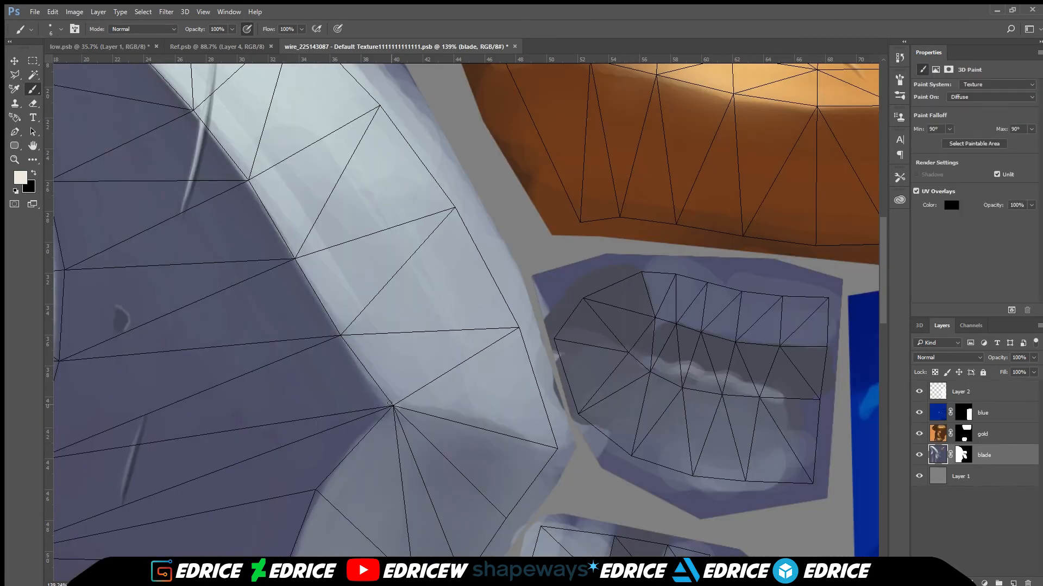
left_click_drag(389, 404, 543, 443)
scroll(576, 439, "down", 3)
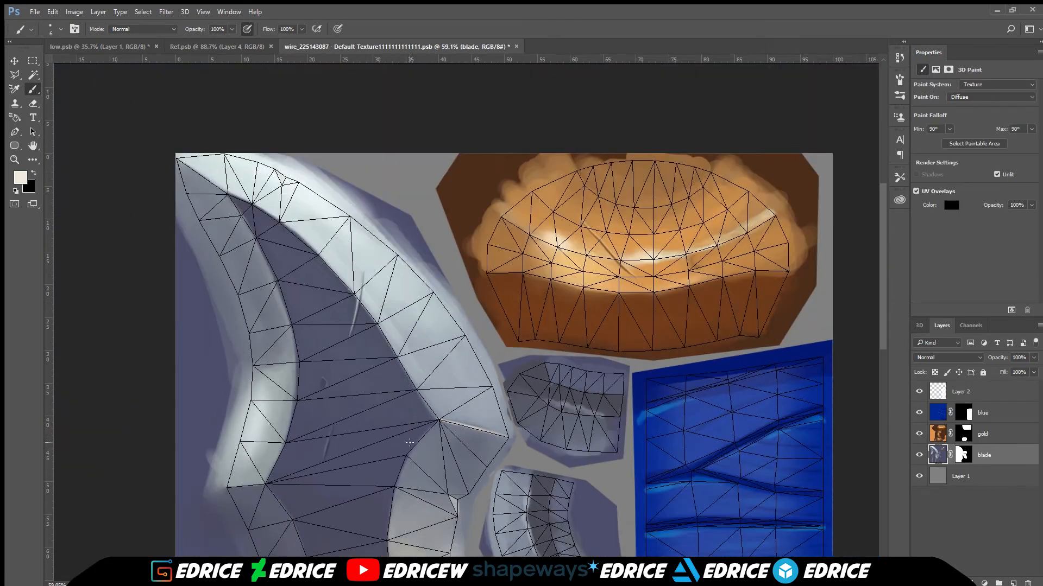
scroll(217, 505, "up", 2)
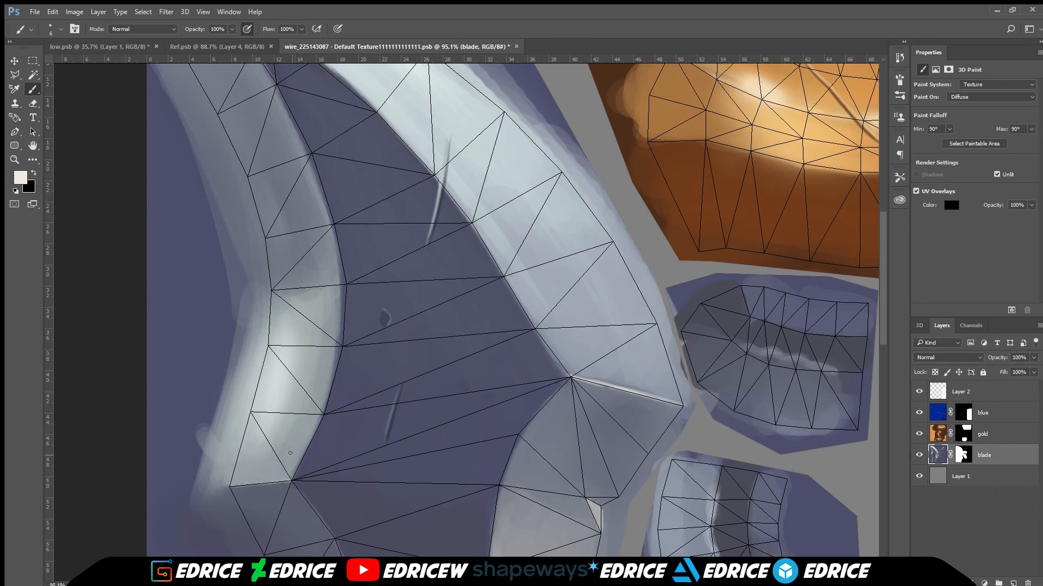
scroll(293, 481, "down", 3)
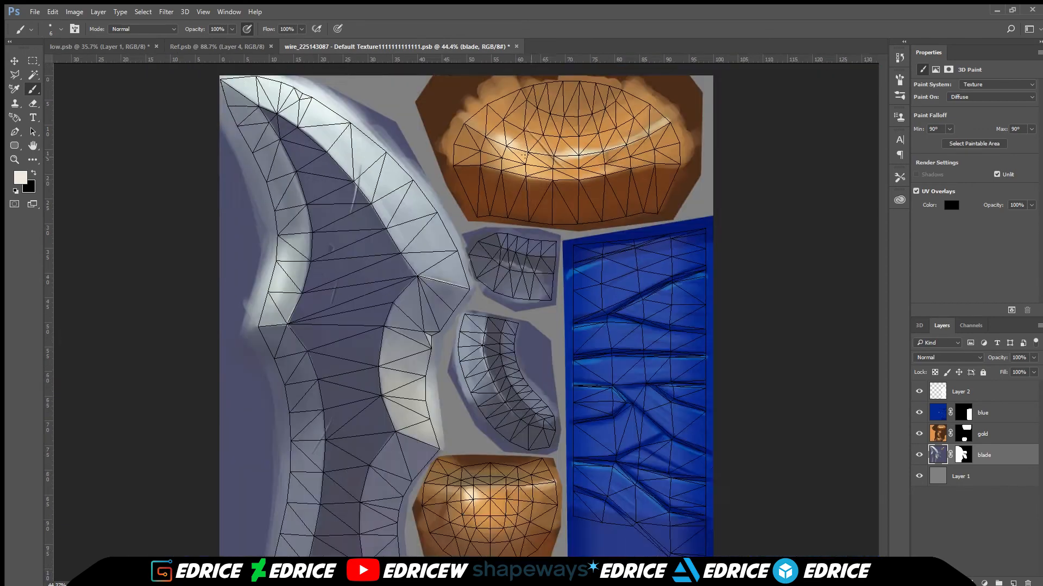
Step: Paint a thin off-white line along the bevel edge at the blade's tip and compare the result with the 3D model
scroll(234, 127, "up", 2)
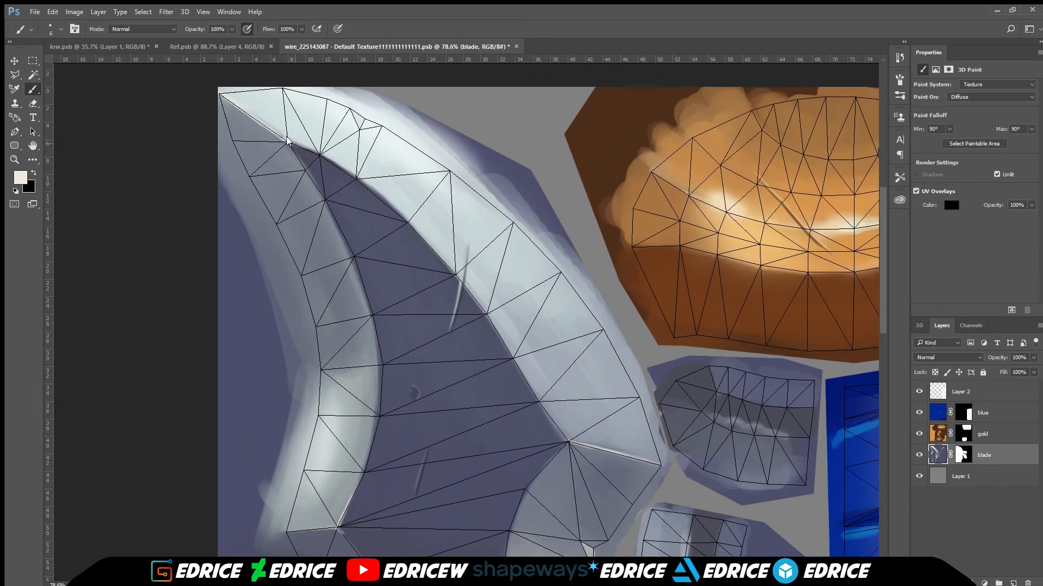
scroll(880, 314, "down", 2)
scroll(880, 313, "down", 10)
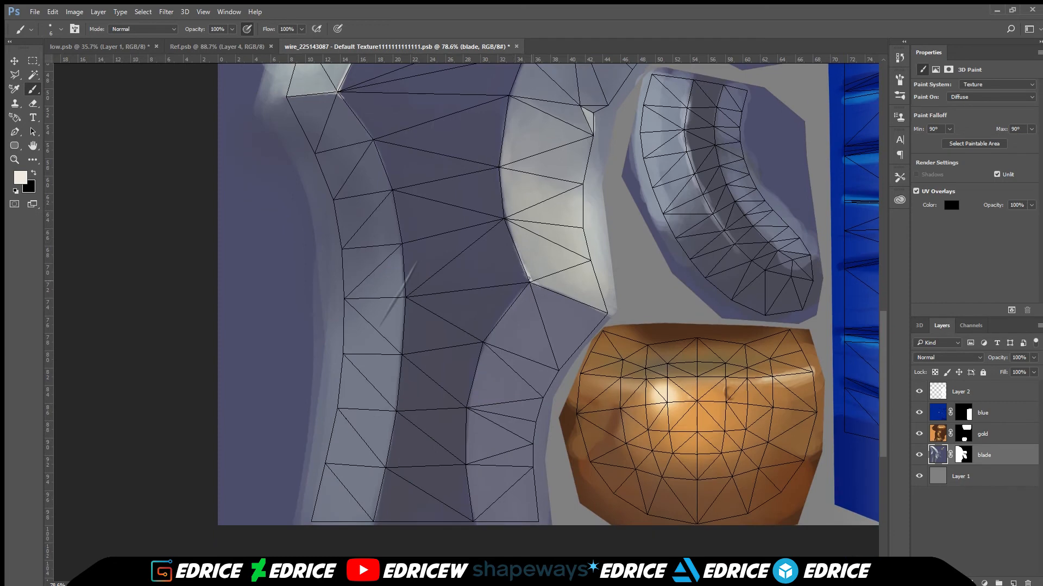
scroll(550, 245, "down", 3)
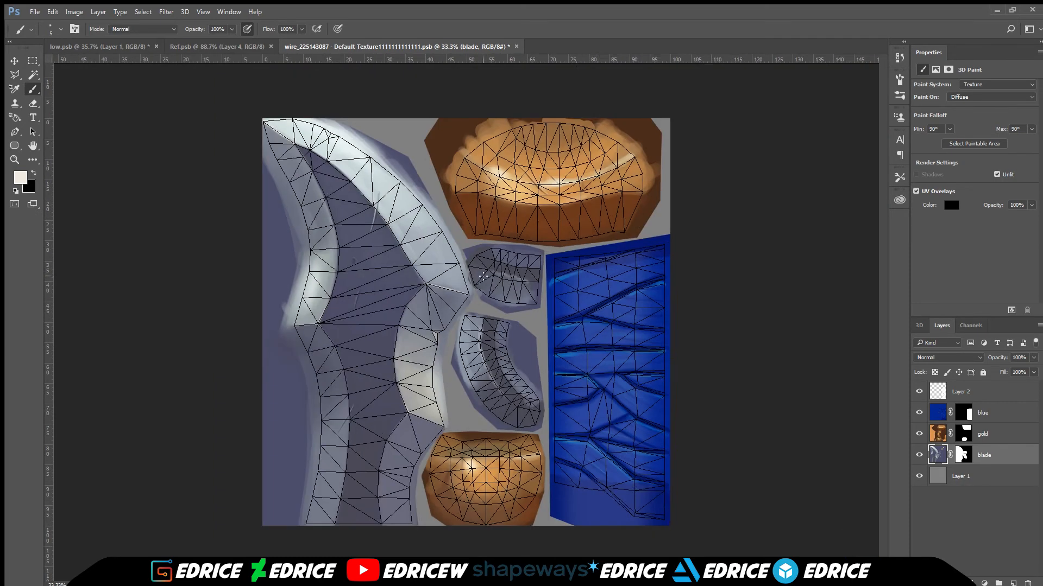
left_click(98, 47)
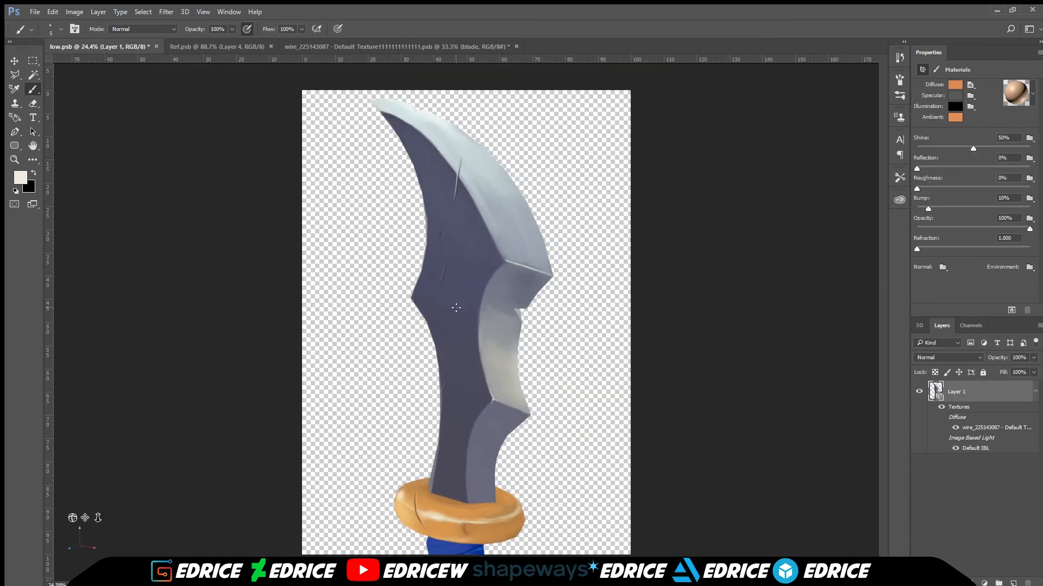
left_click(437, 46)
Step: Paint a bright off-white highlight across the upper cutting bevel between the tip nick and the scratch
scroll(350, 255, "up", 6)
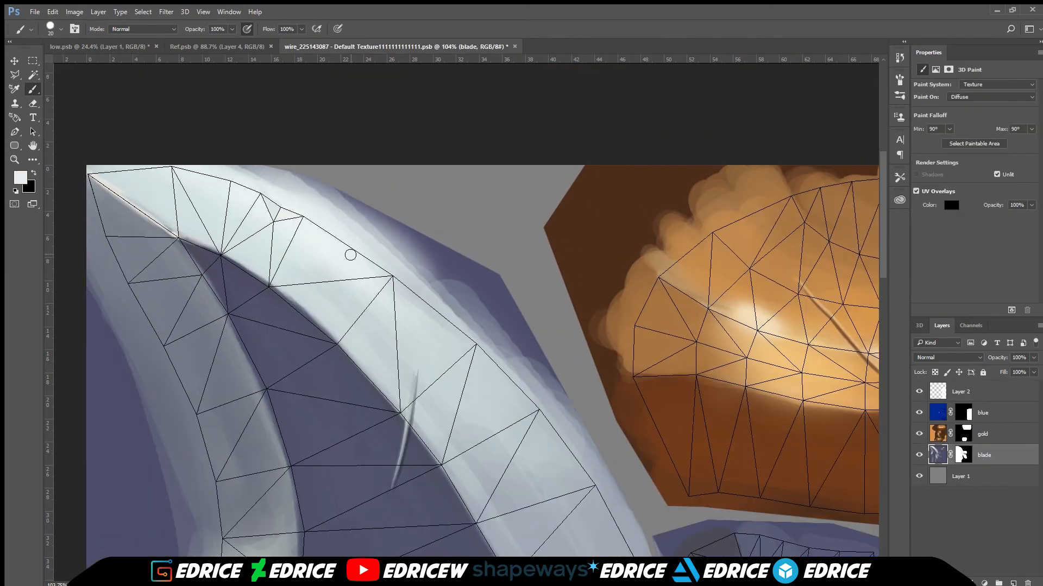
key("i")
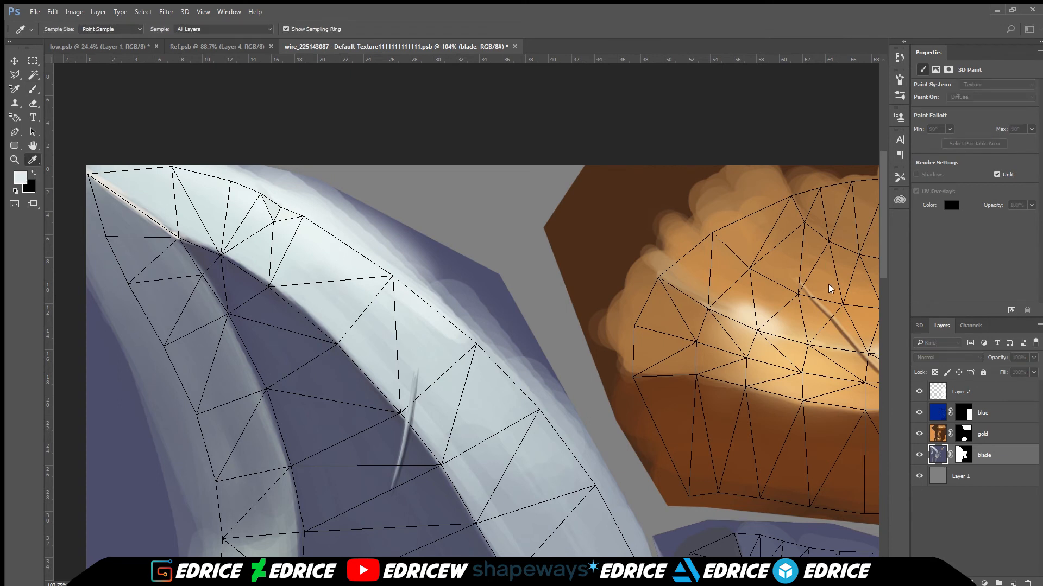
key("b")
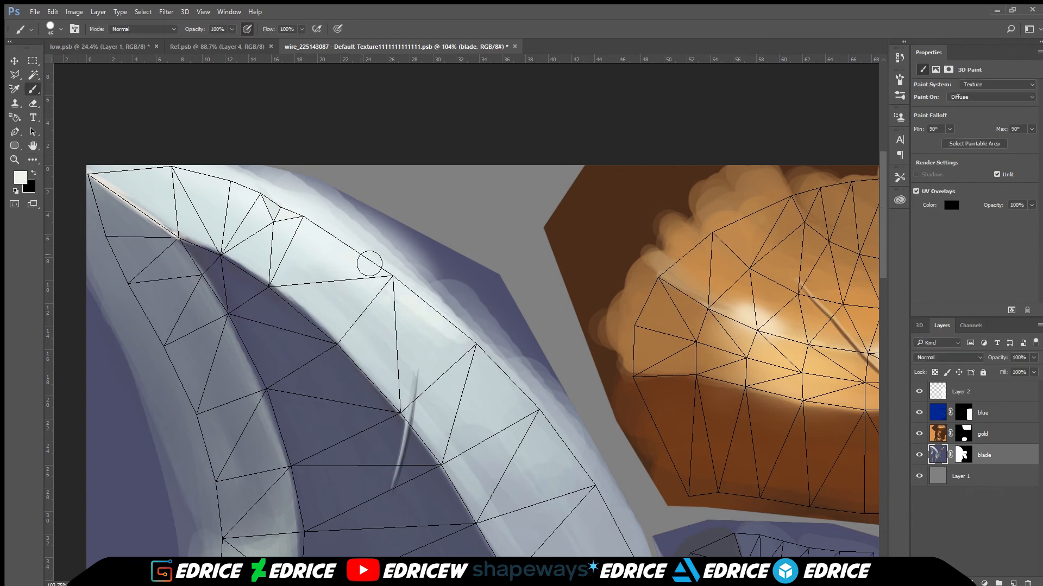
key("bracketleft")
key("bracketleft")
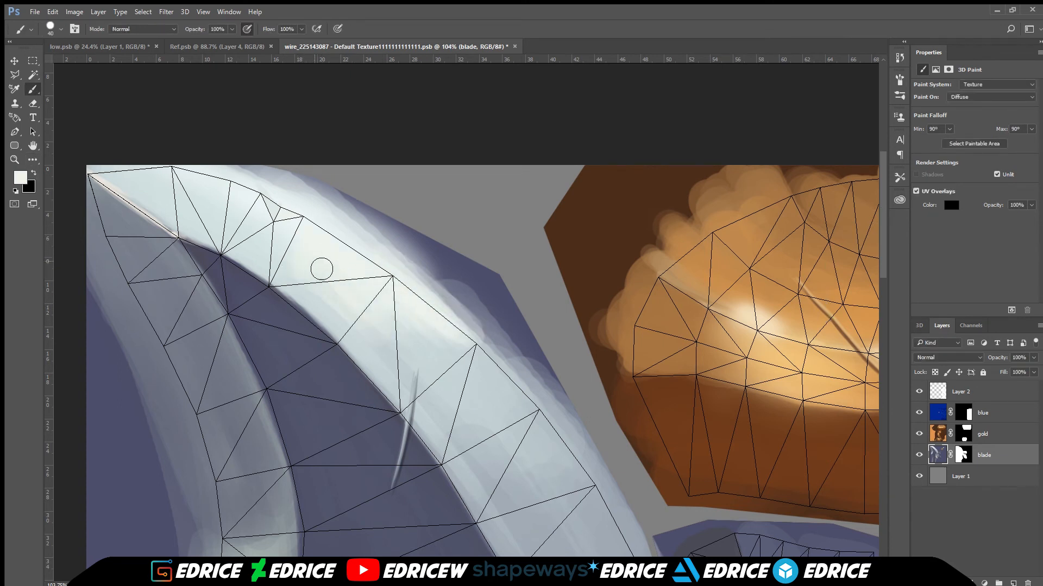
mouse_move(276, 267)
left_mouse_down()
mouse_move(384, 376)
mouse_move(401, 321)
mouse_move(427, 339)
mouse_move(412, 358)
mouse_move(456, 345)
left_mouse_up()
key("bracketright")
mouse_move(280, 244)
left_mouse_down()
mouse_move(254, 266)
mouse_move(264, 255)
left_mouse_up()
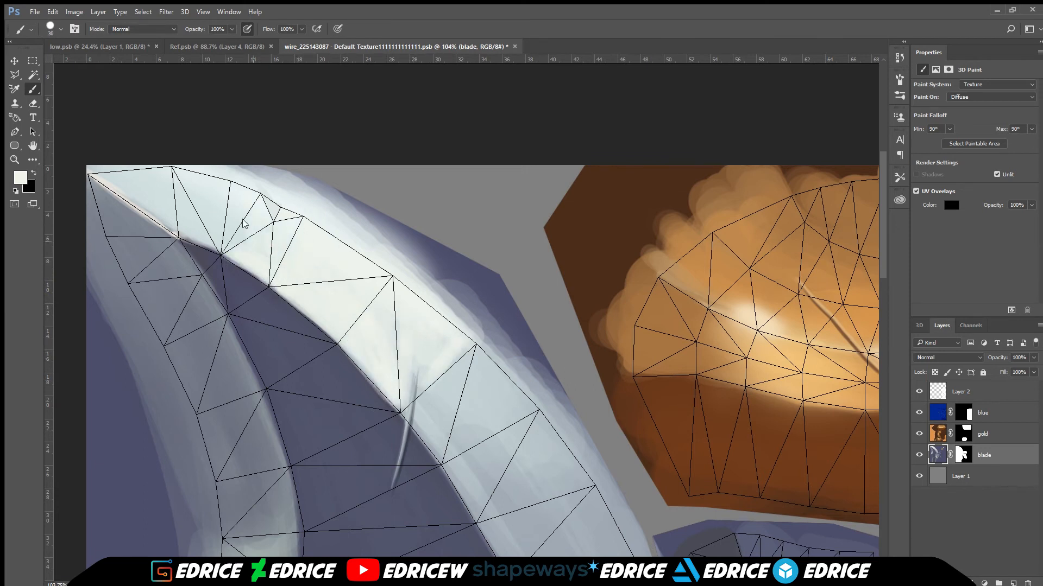
mouse_move(243, 218)
left_mouse_down()
mouse_move(317, 239)
mouse_move(276, 288)
left_mouse_up()
Step: Soften the highlight's end near the blade's tip using a sampled pale blue and a 20 px brush
key("bracketleft")
key("bracketleft")
left_click(194, 236, "alt")
left_click_drag(187, 239, 227, 248)
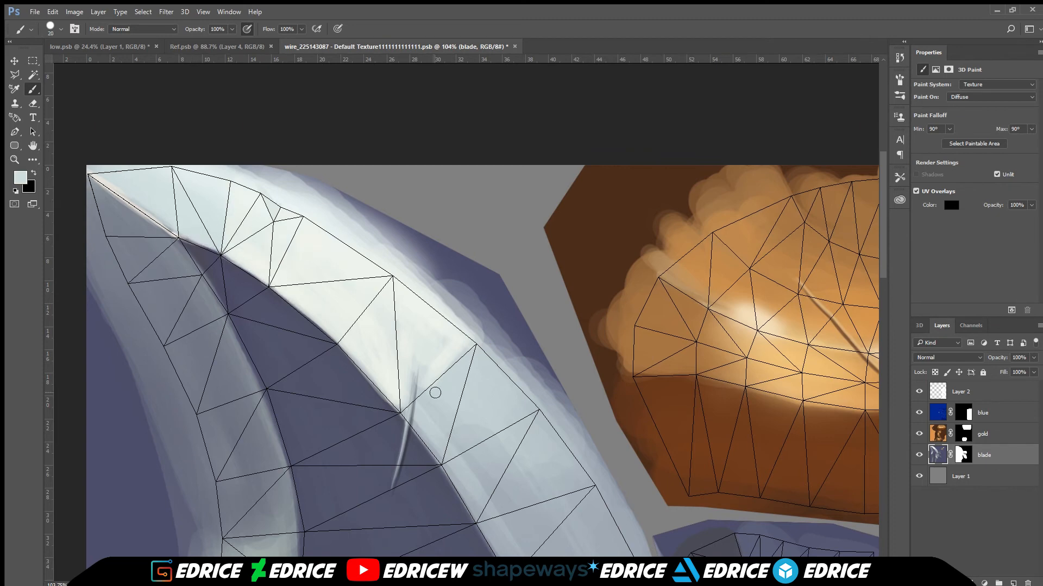
Step: Smooth the shading of the upper back bevel with a sampled blue-grey
left_click(339, 361, "alt")
left_click_drag(883, 258, 883, 282)
left_click(223, 198, "alt")
key("bracketright")
key("bracketright")
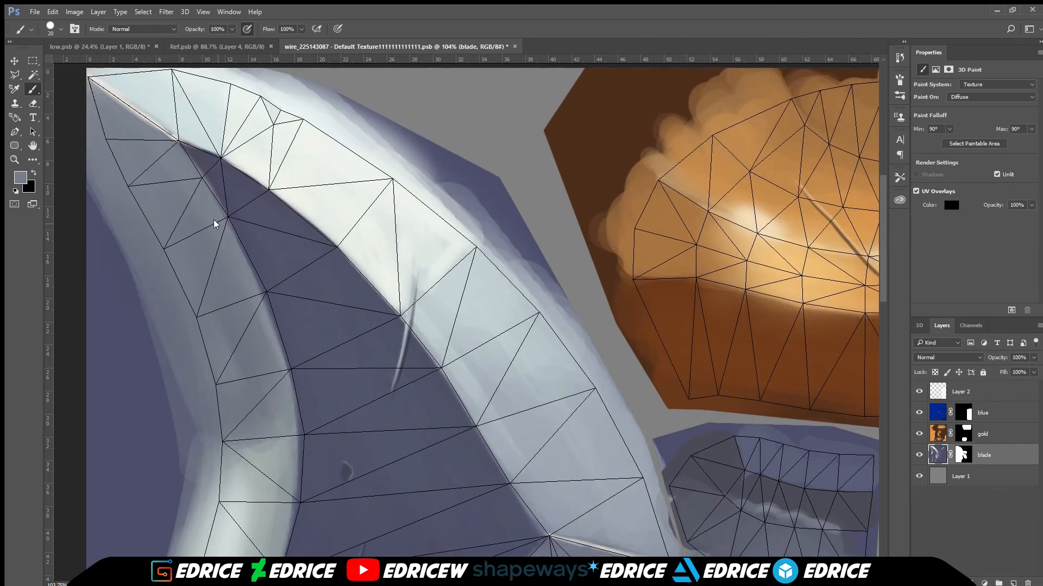
mouse_move(262, 285)
left_mouse_down()
mouse_move(294, 450)
mouse_move(237, 449)
left_mouse_up()
Step: Blend the back bevel's grey into its pale highlight with sampled in-between tones, and save the texture
left_click(251, 465, "alt")
left_click(235, 489, "alt")
mouse_move(231, 505)
left_mouse_down()
mouse_move(219, 469)
mouse_move(211, 526)
left_mouse_up()
left_click(261, 460, "alt")
left_click_drag(261, 459, 282, 447)
left_click(233, 423, "alt")
scroll(290, 386, "down", 5)
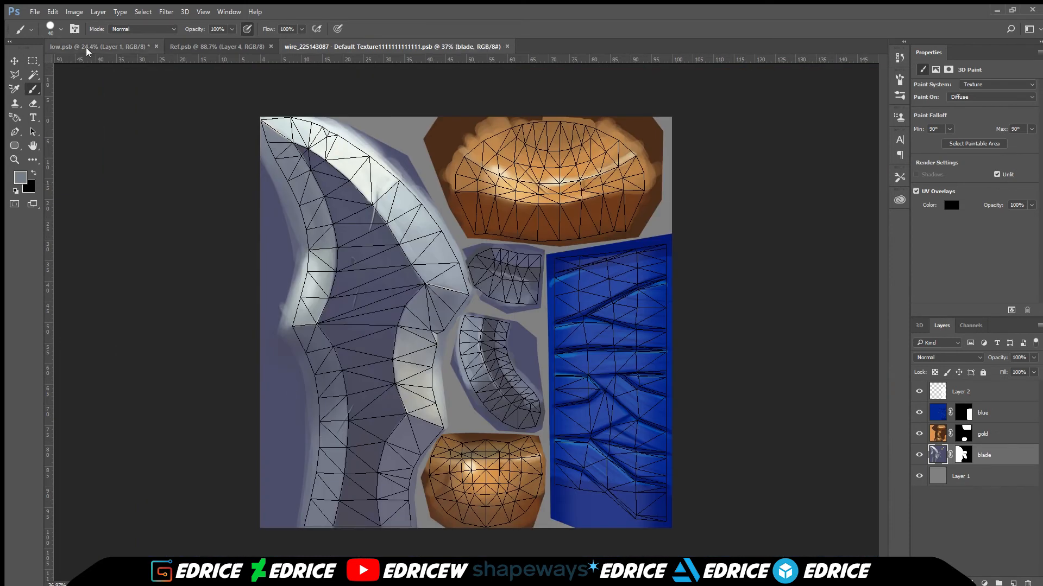
Step: Check the bright bevel highlight on the 3D model and soften its boundary by the scratch with a sampled pale blue
left_click(97, 46)
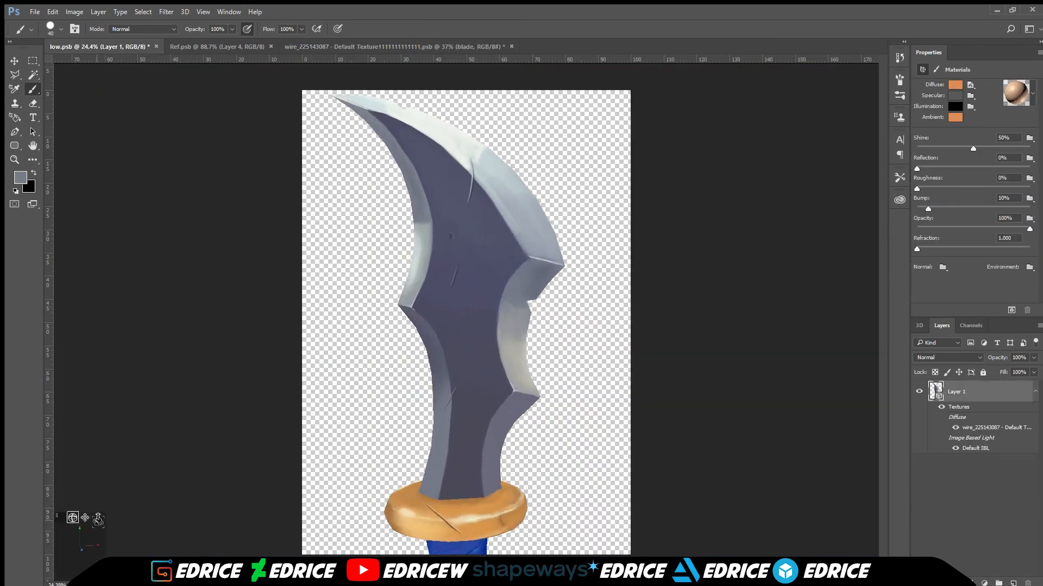
left_click(326, 46)
left_click(378, 126, "alt")
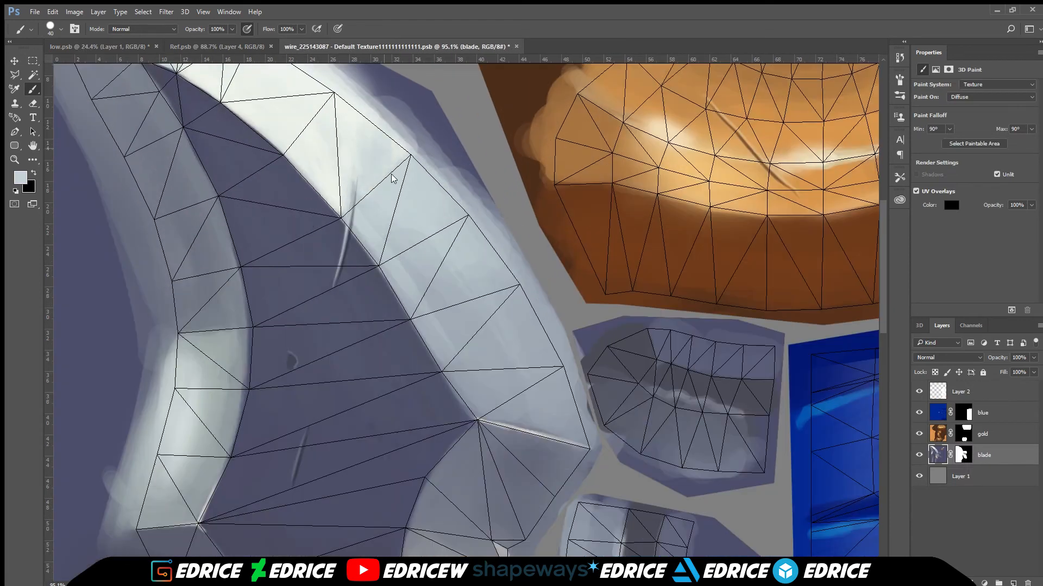
key("ctrl+Tab")
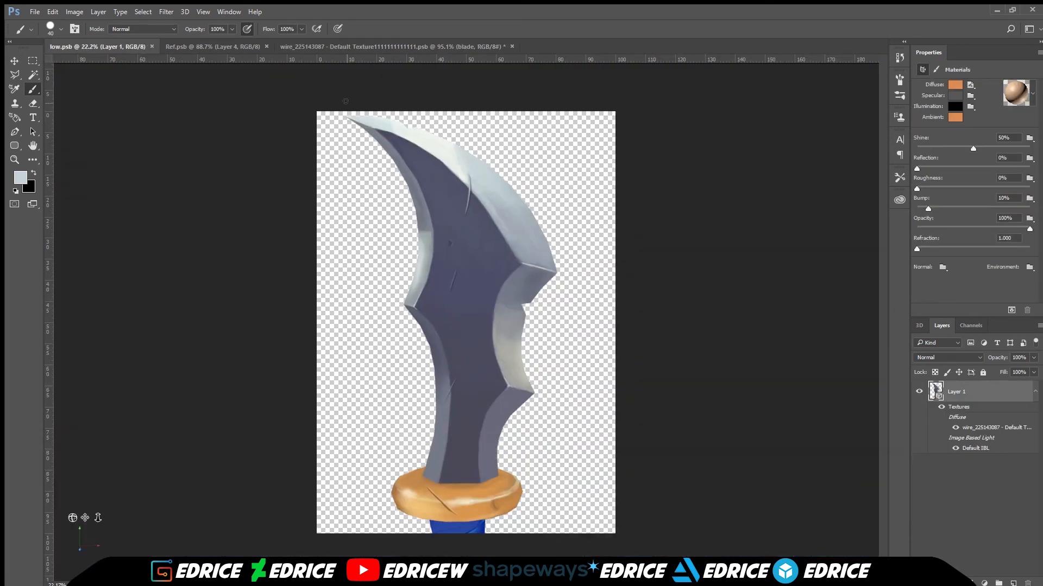
Step: Refine the edge between the blade's face and the lower cutting bevel with sampled purple-greys and a 6 px brush
left_click(326, 47)
scroll(380, 326, "down", 5)
scroll(391, 431, "up", 2)
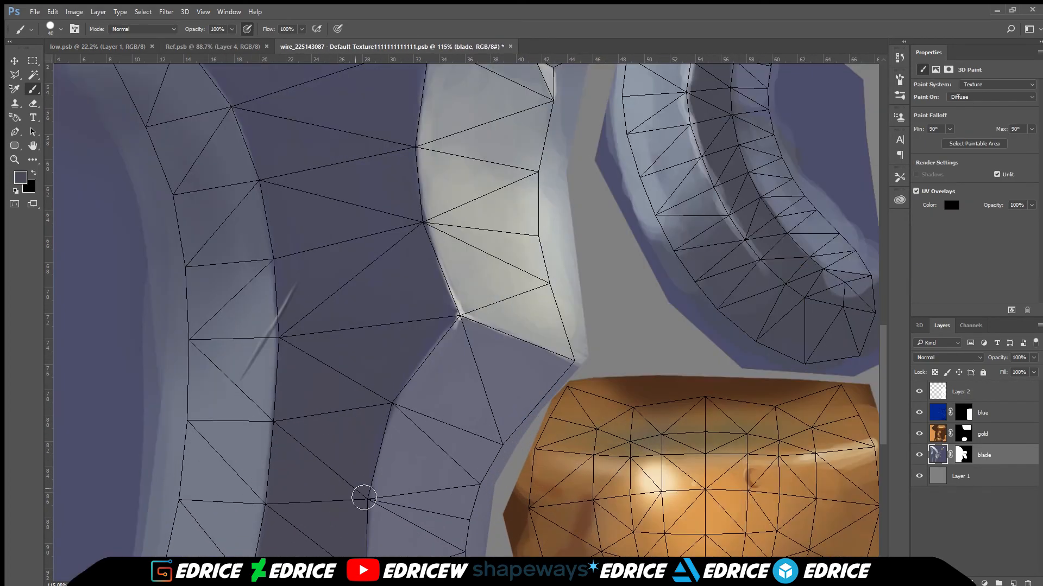
left_click(380, 451, "alt")
key("bracketleft")
left_click(378, 454, "alt")
left_click(384, 447, "alt")
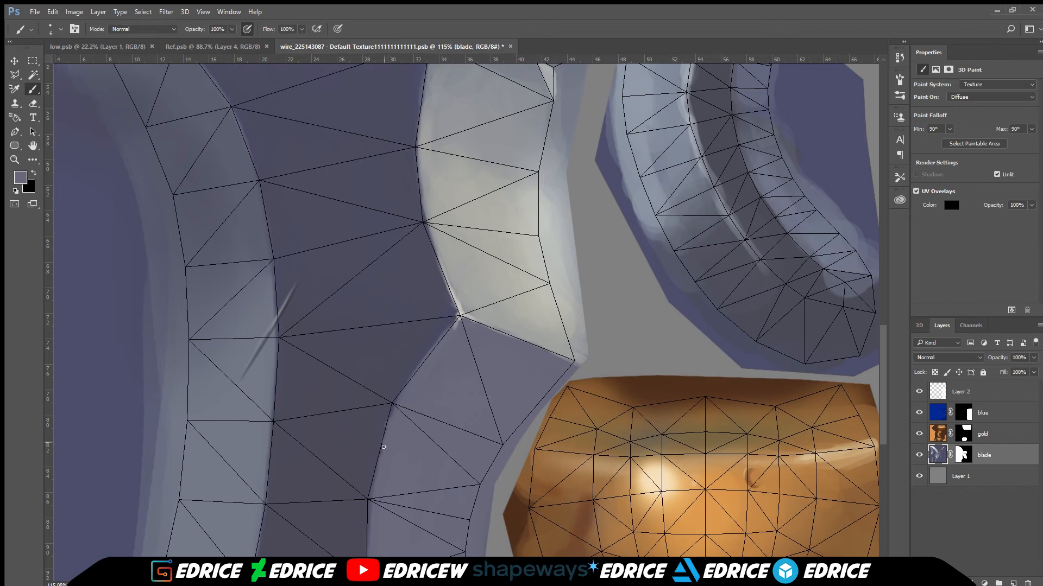
Step: Paint small uneven chips along the lower cutting bevel's inner edge, just below the lower spike
left_click(401, 388, "alt")
left_click_drag(413, 377, 423, 365)
left_click(419, 383, "alt")
scroll(420, 393, "down", 4)
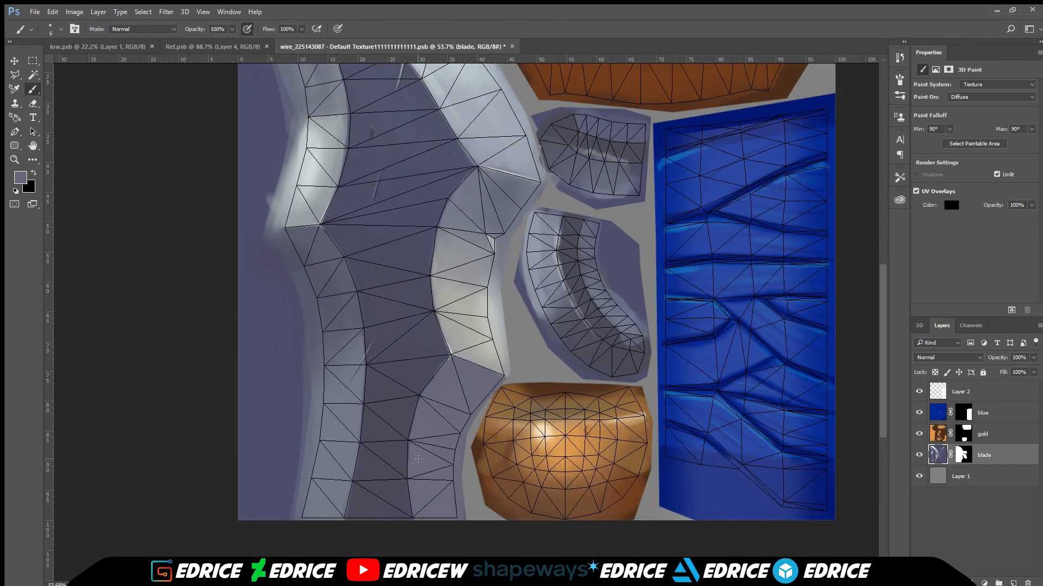
scroll(408, 406, "up", 6)
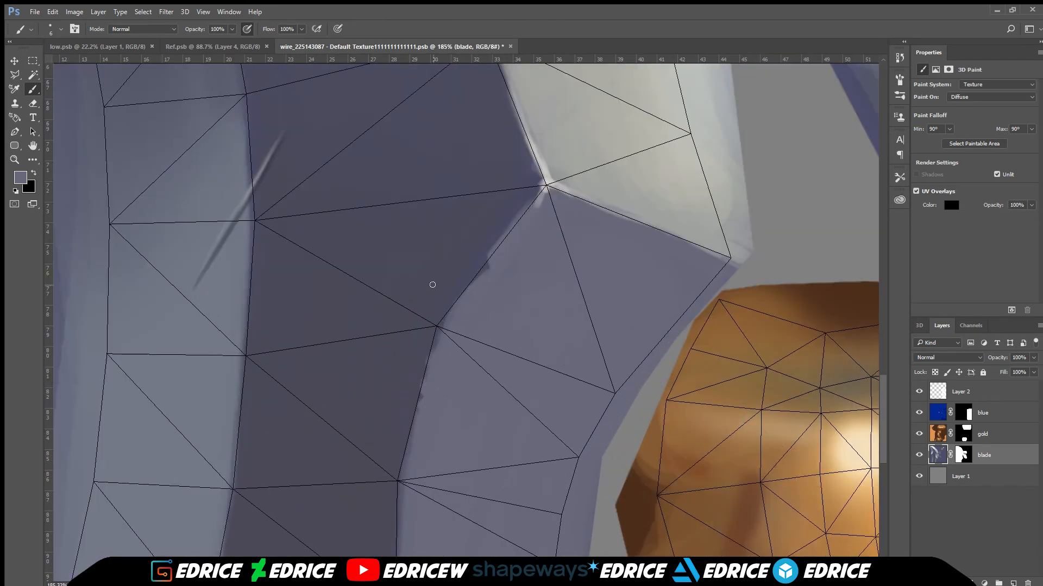
scroll(432, 285, "down", 4)
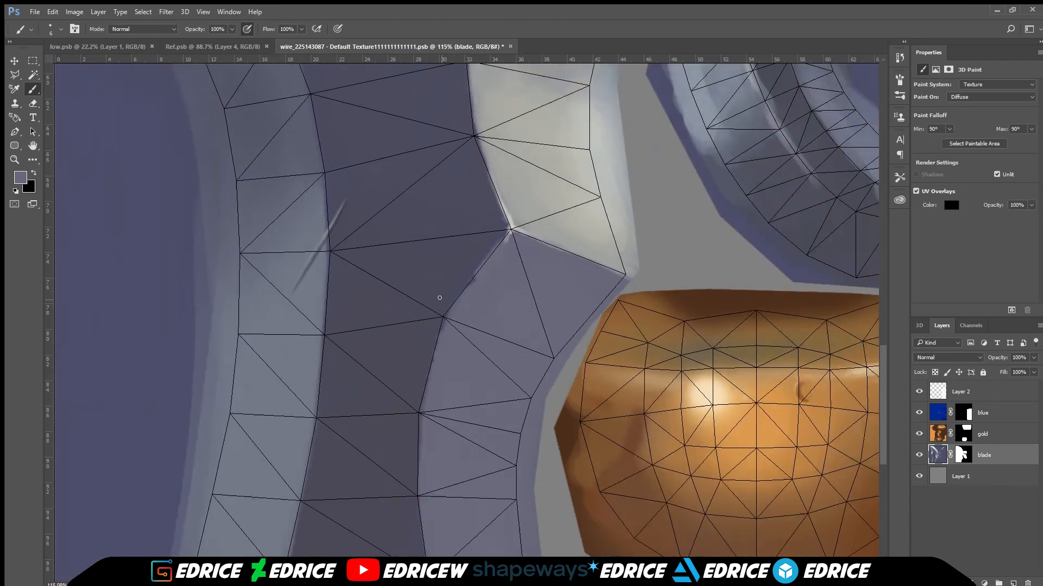
Step: Brighten the scratch on the lower back bevel and the bevel edge beneath it with a cream sampled from the gold
left_click(608, 357, "alt")
scroll(387, 245, "up", 4)
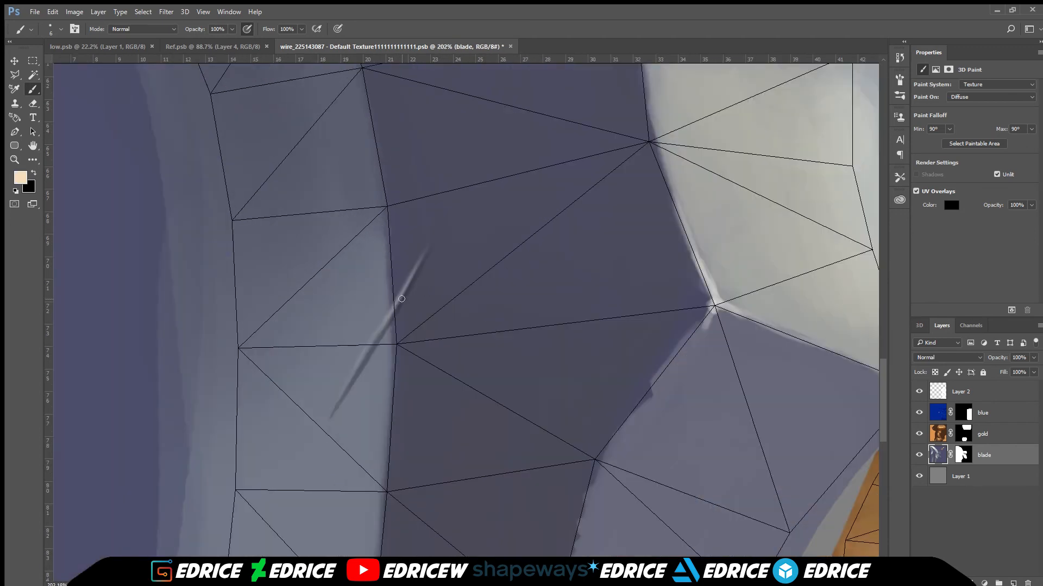
left_click_drag(364, 350, 416, 267)
scroll(450, 200, "down", 3)
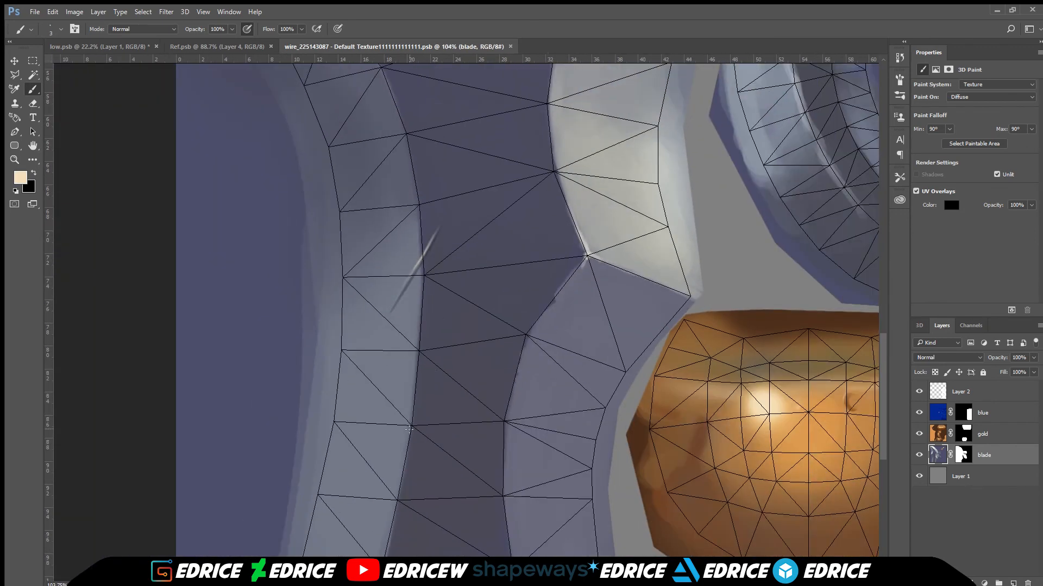
scroll(409, 429, "up", 2)
left_click(379, 477, "alt")
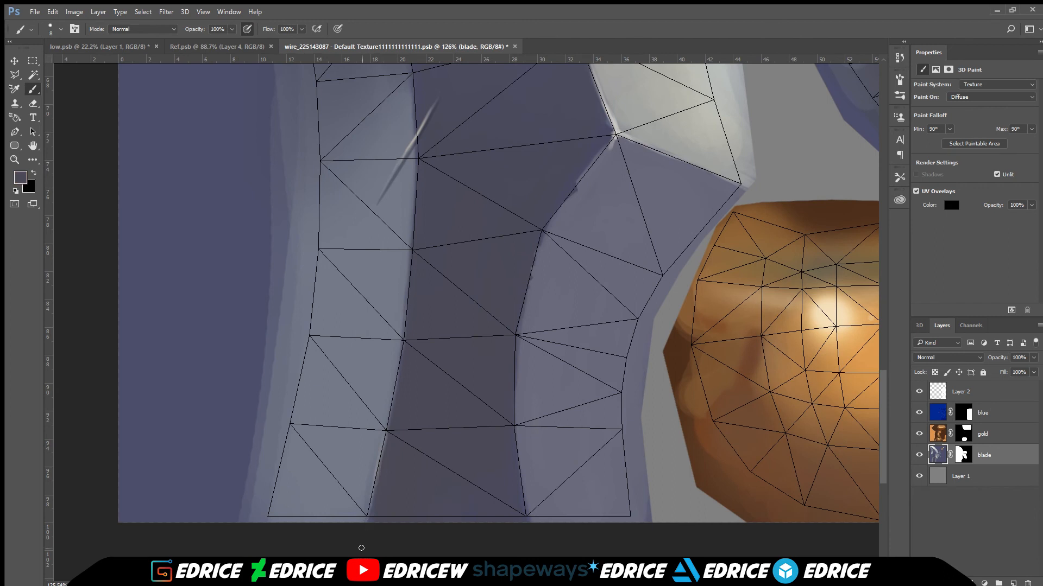
Step: Paint a small dark dent on the lower blade face with a sampled dark grey, and save the texture
key("bracketright")
key("bracketright")
key("bracketright")
key("i")
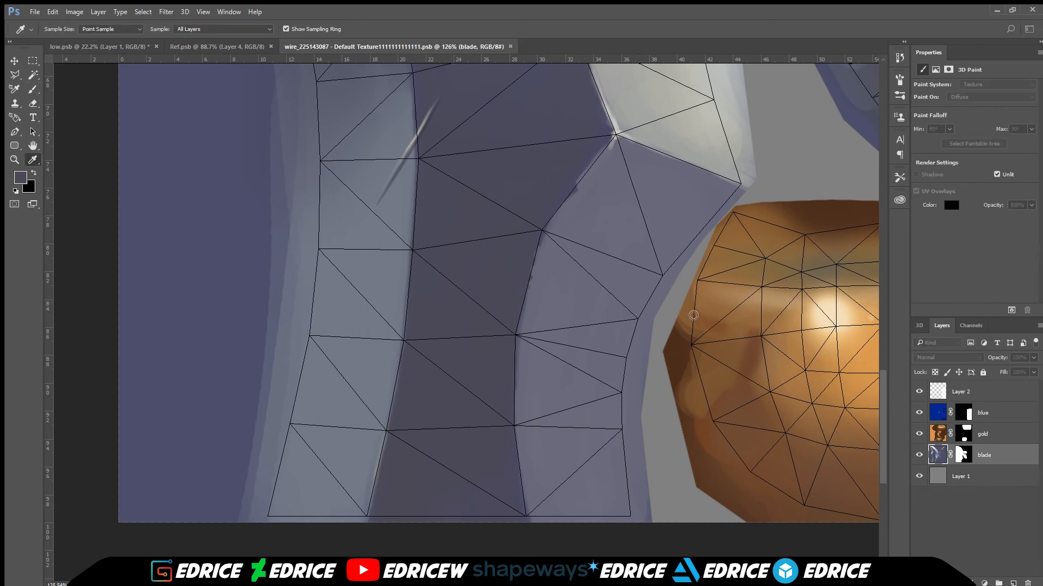
left_click(825, 262)
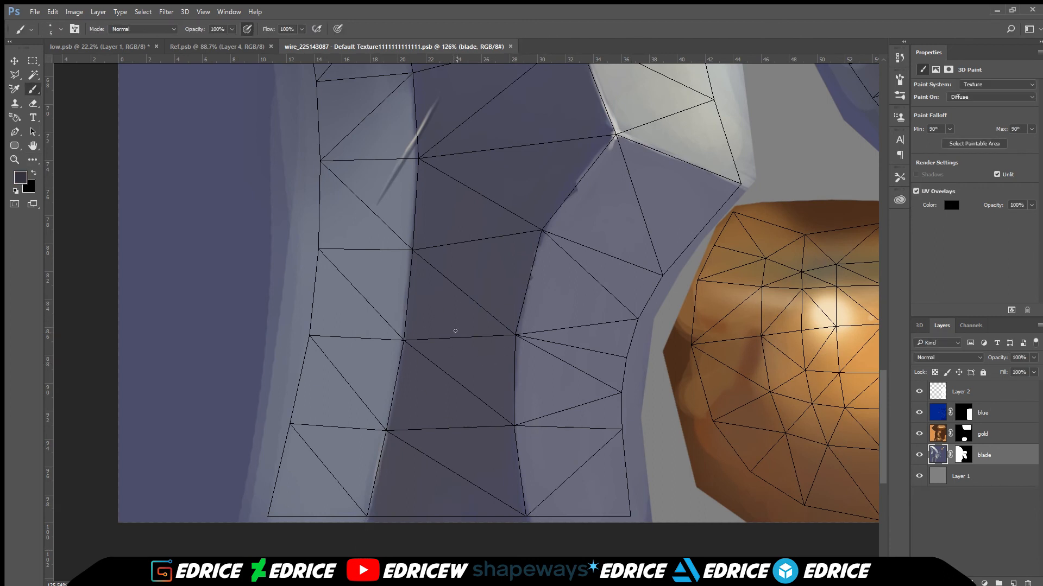
key("bracketright")
key("bracketright")
key("bracketright")
left_click_drag(457, 342, 470, 359)
left_click(470, 339, "alt")
scroll(486, 294, "down", 11)
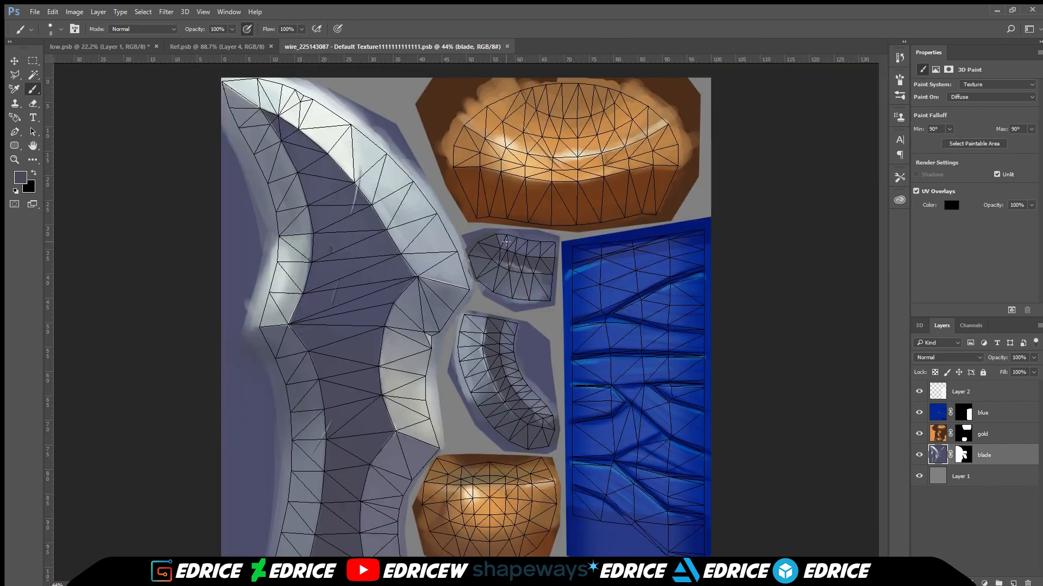
key("ctrl+s")
Step: Touch up the nick below the upper spike with a sampled light grey, and save the texture
scroll(387, 240, "up", 9)
scroll(433, 294, "up", 1)
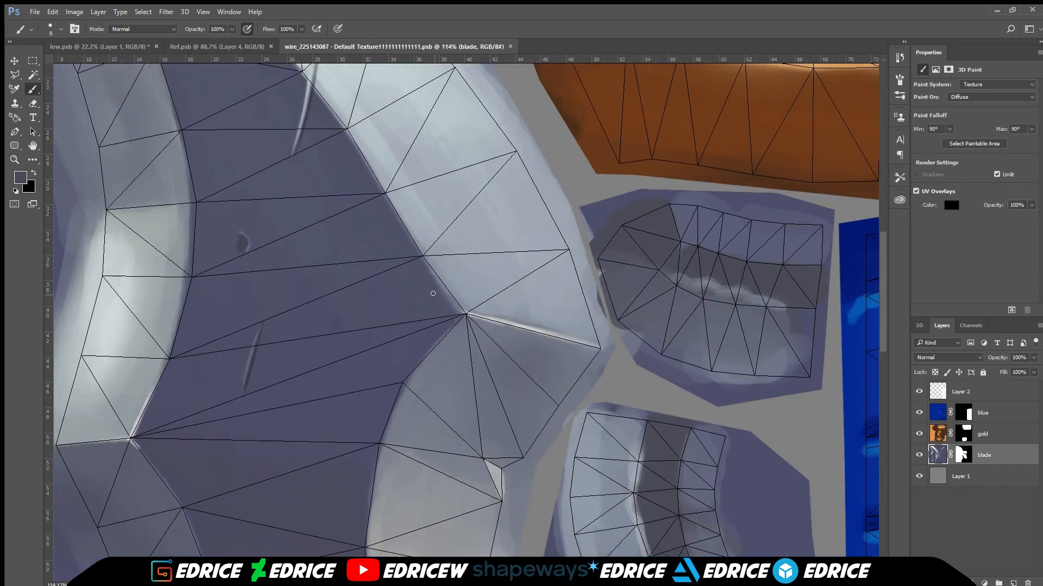
left_click(565, 360, "alt")
left_click(490, 459)
left_click_drag(497, 462, 502, 481)
left_click(504, 499, "alt")
key("ctrl+s")
Step: Blend the back bevel's shadow into its pale highlight with a sampled grey and a 20 px brush, and save
scroll(477, 388, "down", 6)
scroll(297, 219, "up", 6)
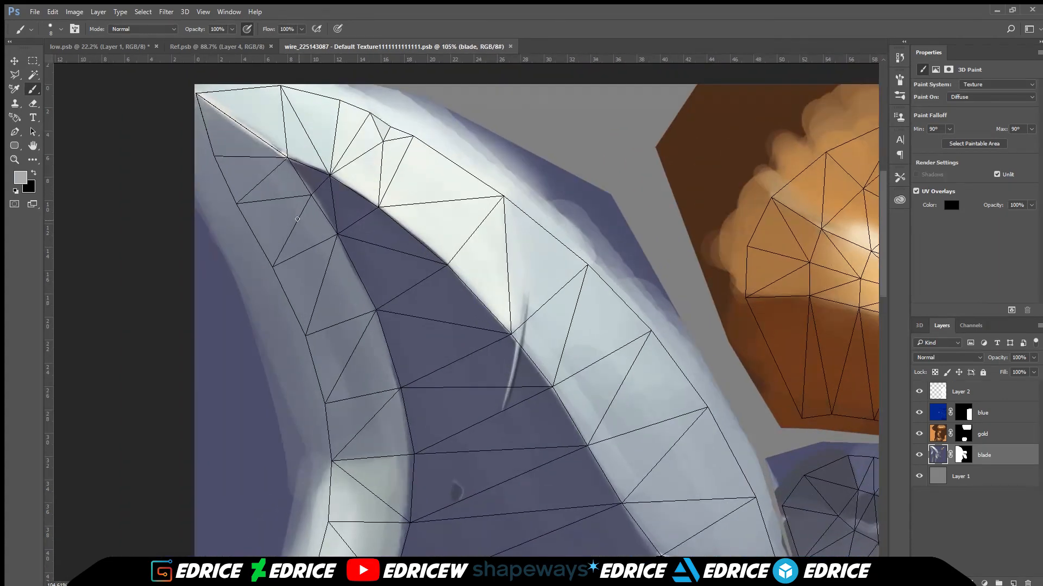
left_click(380, 361, "alt")
left_click_drag(403, 382, 401, 491)
left_click(404, 453, "alt")
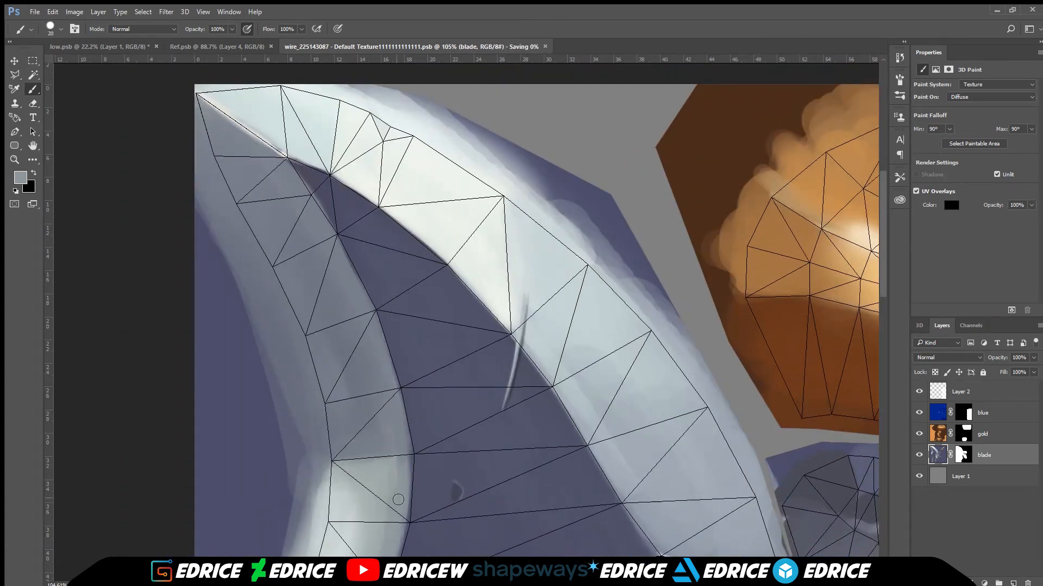
Step: Check the blade on the 3D model, and hide the UV overlays on the texture
scroll(553, 222, "down", 5)
key("ctrl+Tab")
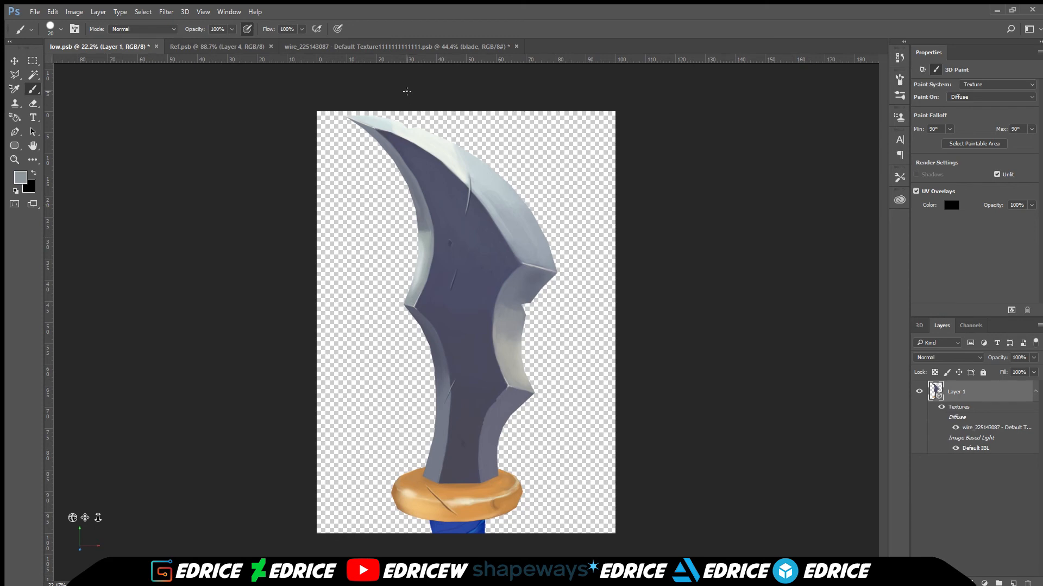
left_click(396, 46)
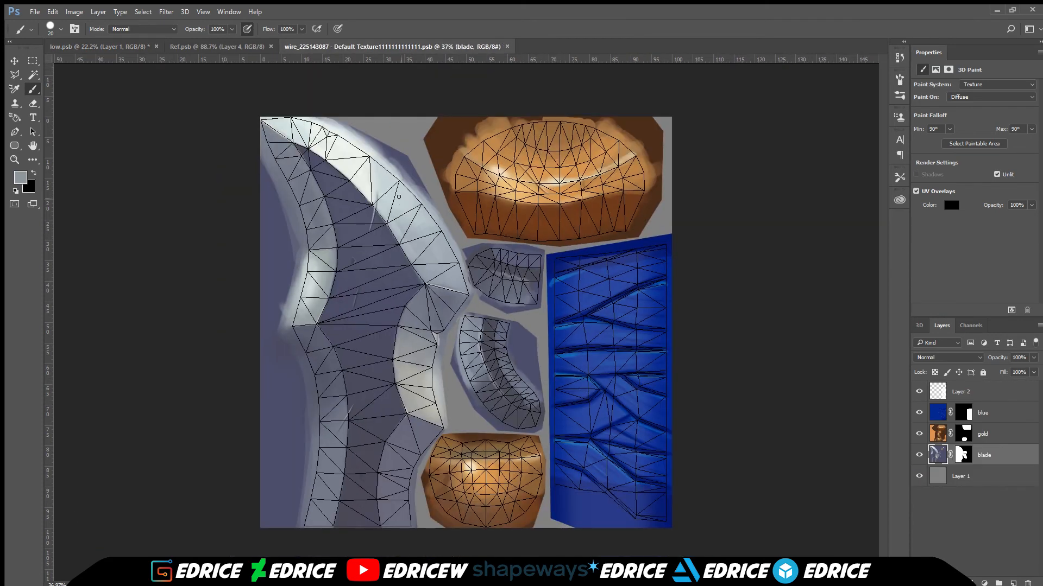
left_click(916, 191)
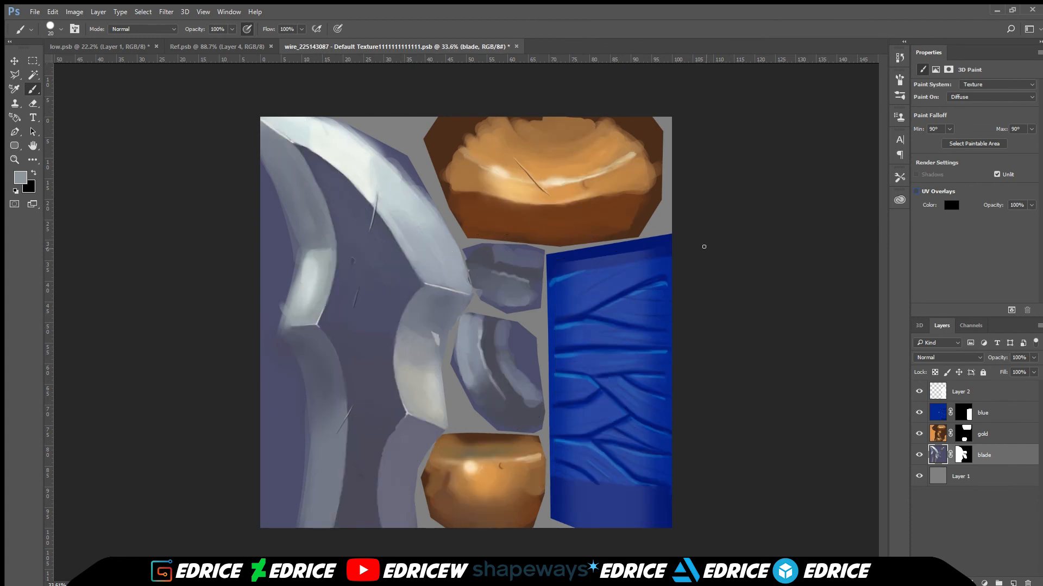
scroll(704, 246, "down", 2)
scroll(467, 324, "up", 4)
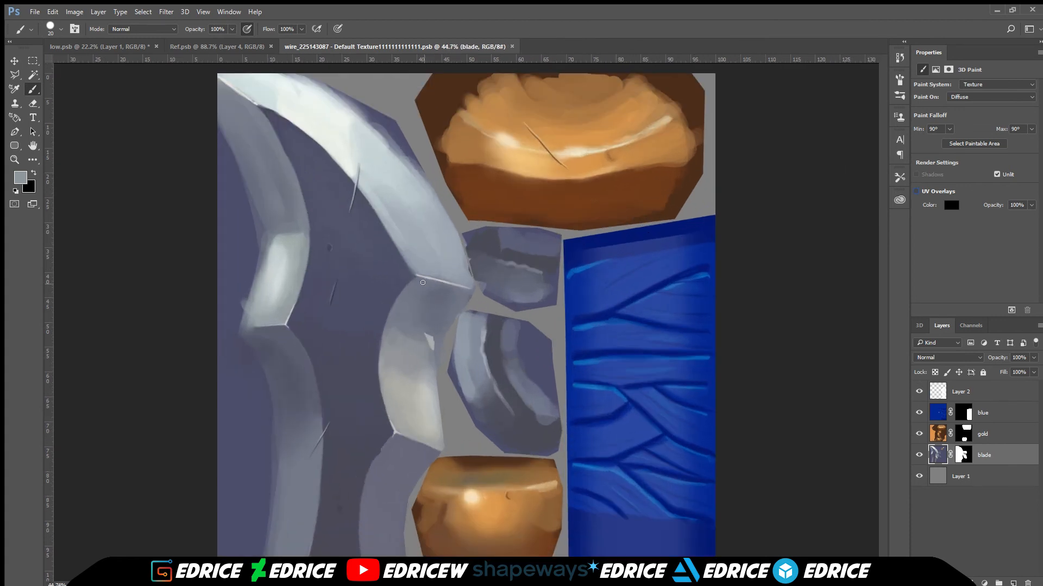
Step: Reopen the sword texture and copy the Low_Poly_SwordDiffuseMap.tga gradient into it as a new layer above the blade layer
left_click(512, 47)
double_click(999, 428)
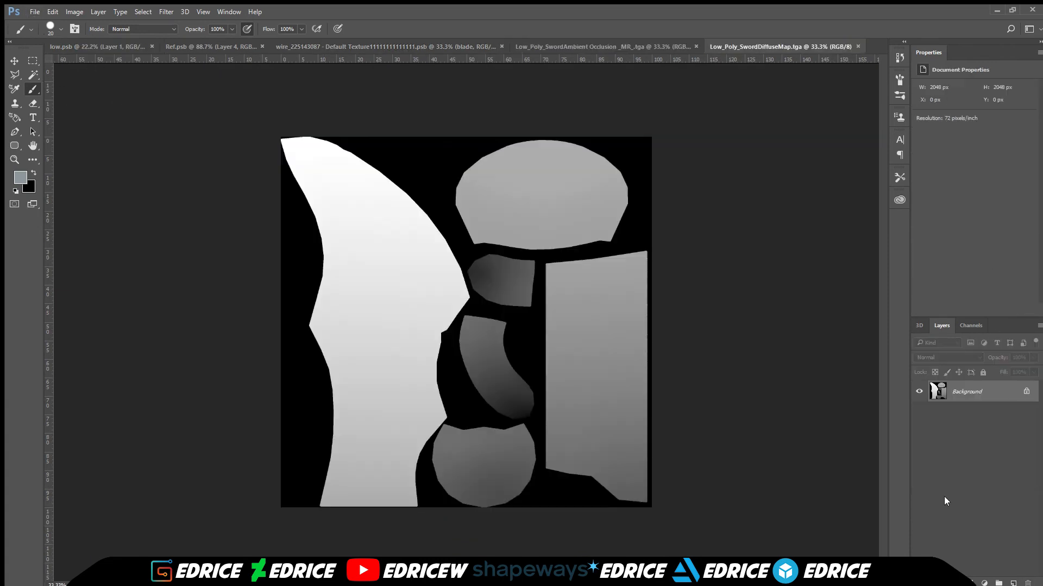
key("m")
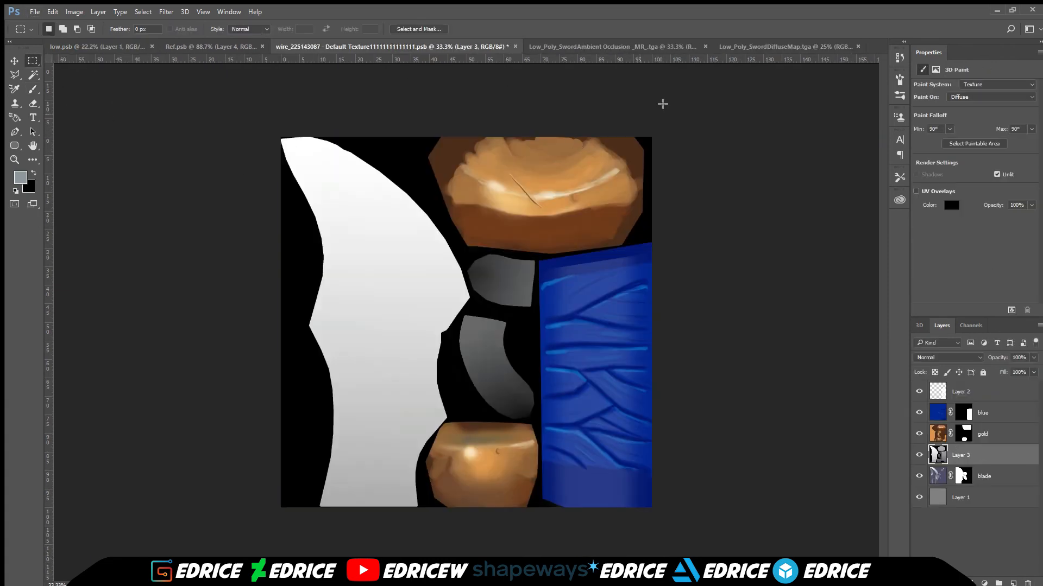
Step: Paste the ambient occlusion map into the sword texture, move the gradient and occlusion layers above all others, and hide the occlusion layer
left_click(804, 46)
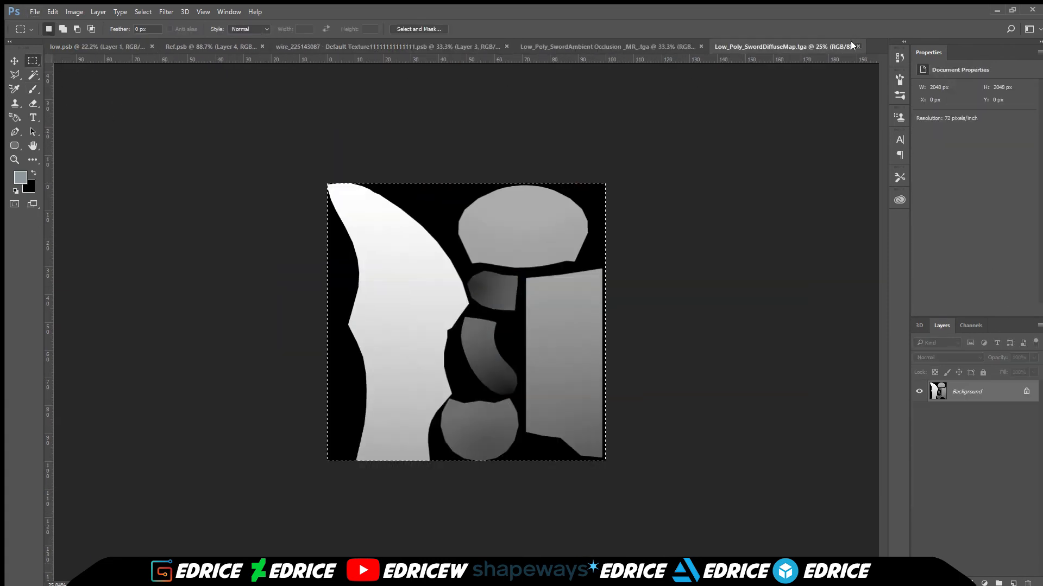
left_click(852, 46)
scroll(153, 96, "down", 1)
left_click(722, 47)
key("ctrl+v")
left_click_drag(949, 476, 937, 402)
left_click(919, 392)
left_click(919, 412)
left_click(918, 391)
left_click(945, 391)
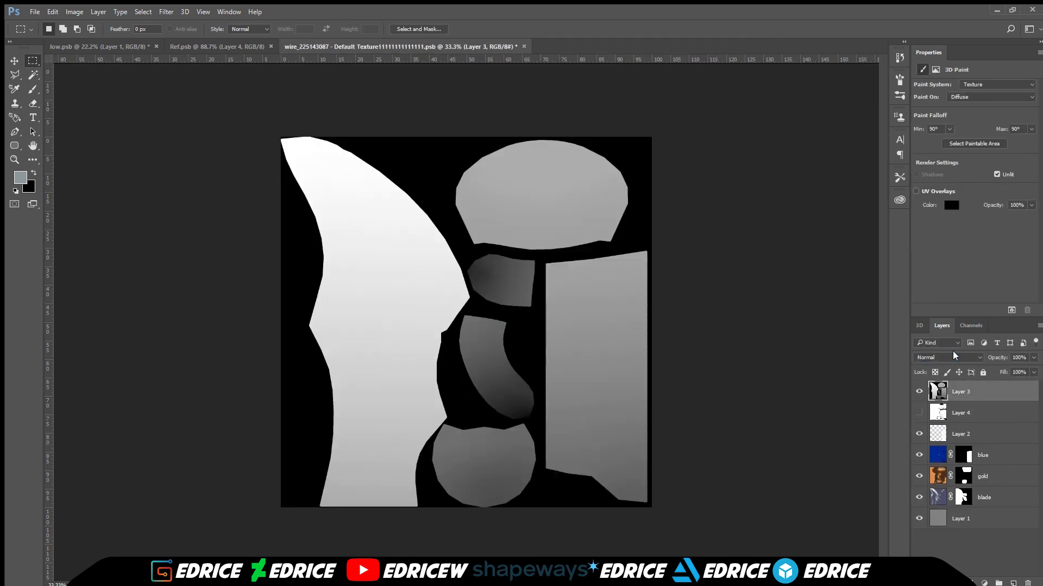
Step: Set the gradient map layer's blend mode to Multiply and save the texture
left_click(938, 393)
left_click(919, 391)
left_click(919, 391)
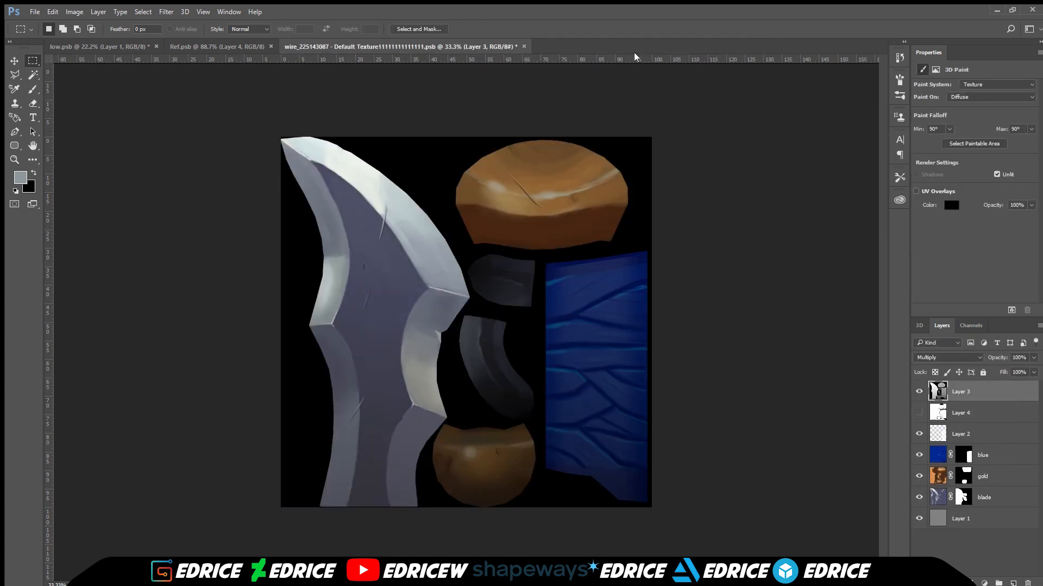
key("ctrl+s")
Step: Examine the multiplied gradient's effect on the blade and guard of the 3D sword model
left_click(118, 46)
left_click(426, 48)
scroll(540, 220, "down", 2)
key("ctrl+Tab")
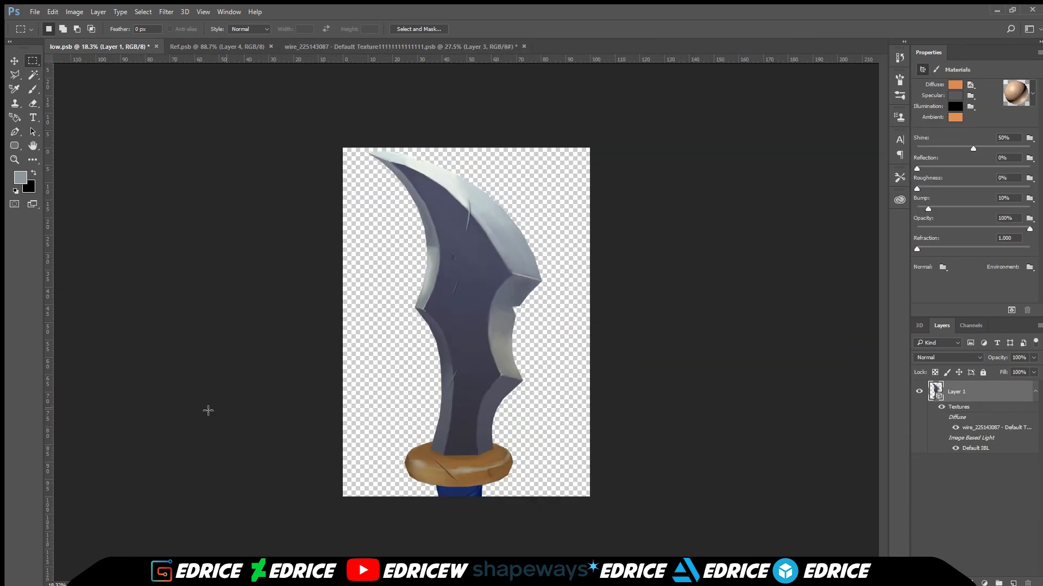
scroll(396, 375, "up", 3)
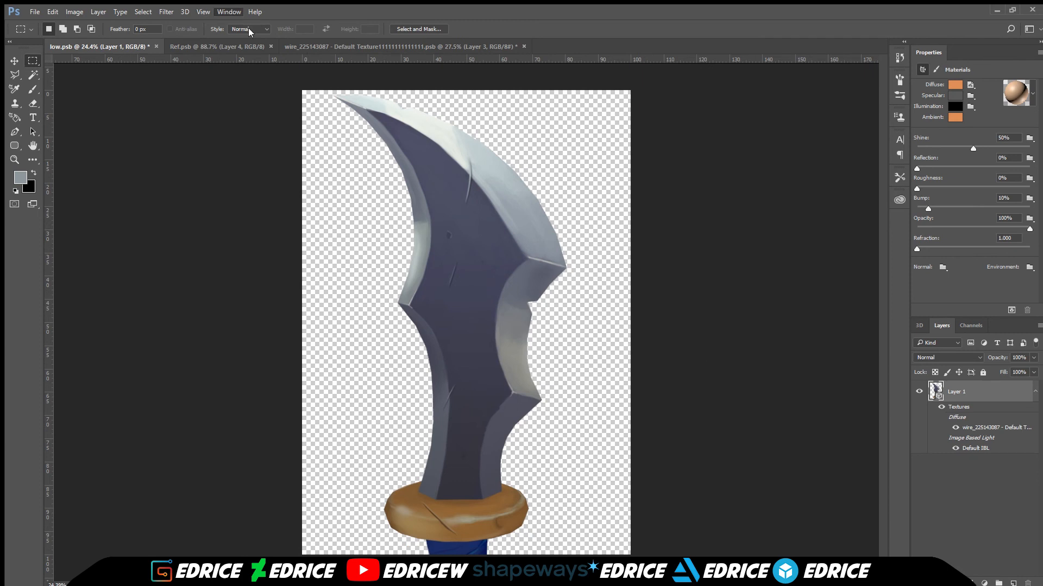
scroll(492, 402, "up", 1)
scroll(492, 402, "down", 1)
left_click(919, 325)
left_click(400, 47)
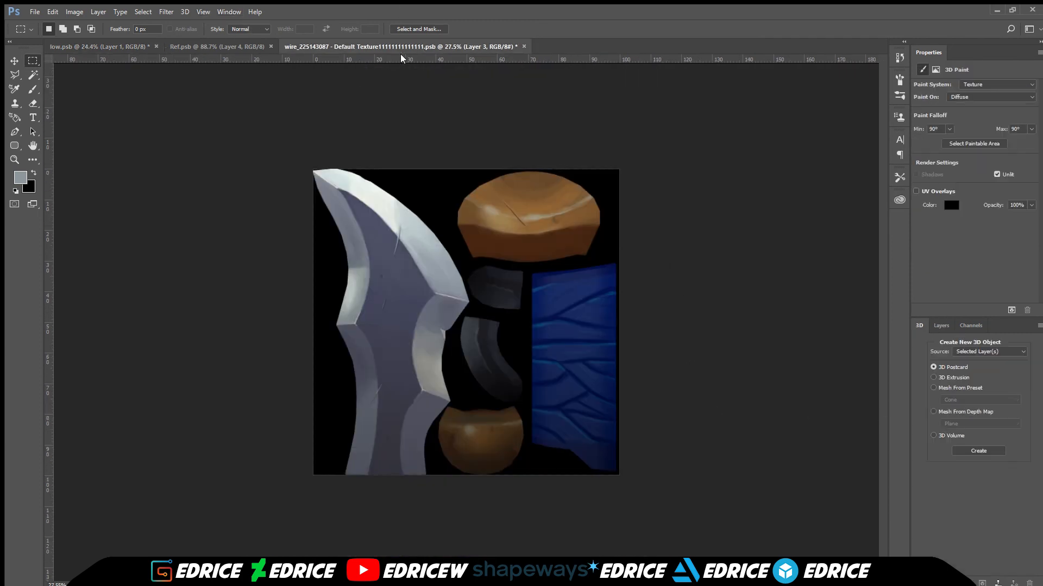
Step: Set the gradient map layer's opacity to 50%, save the texture, and check it on the 3D model
left_click(941, 326)
type("50")
key("Return")
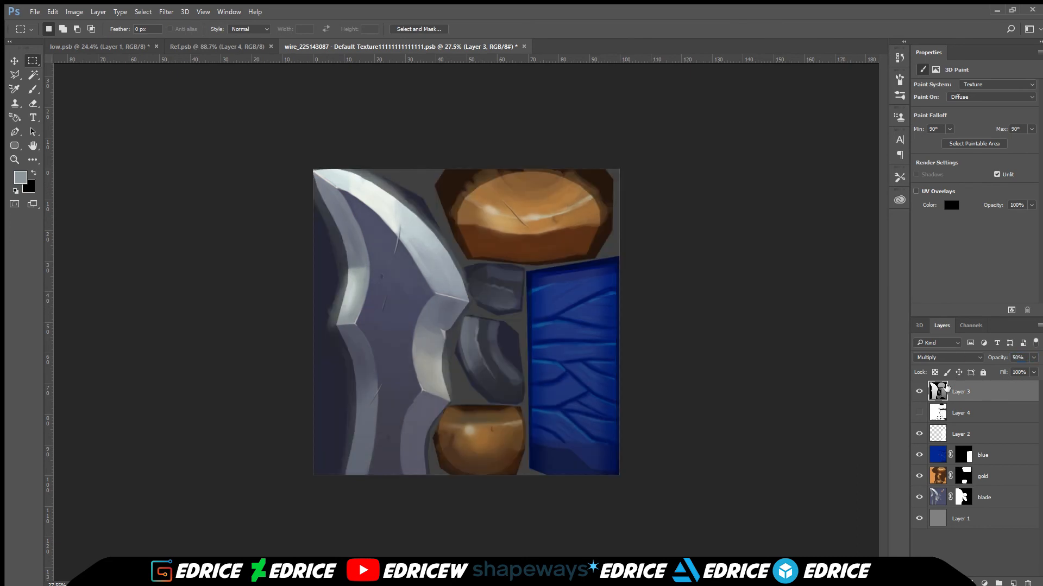
left_click(93, 47)
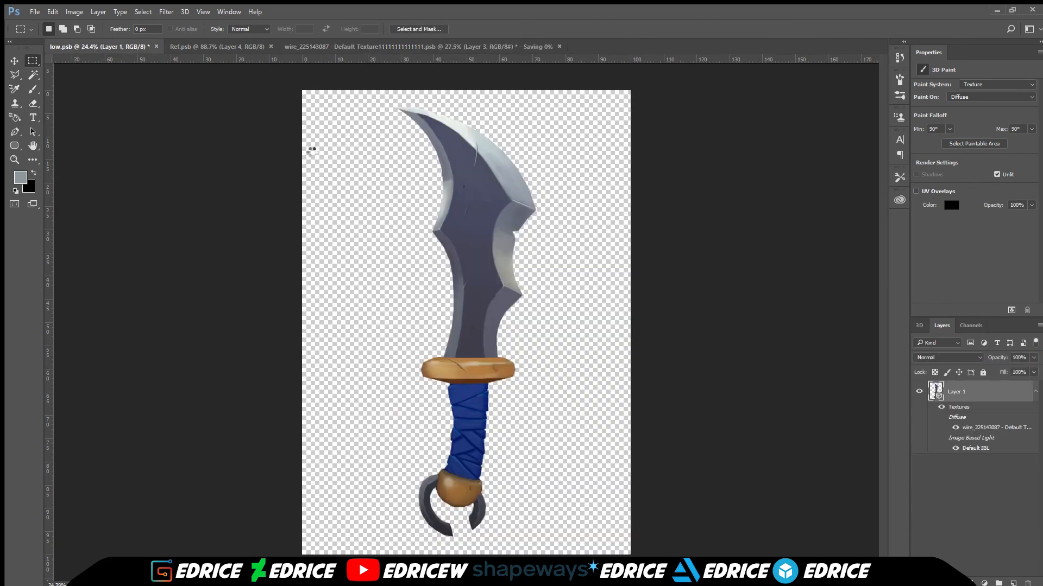
Step: Show the ambient occlusion layer in the sword texture and set its blend mode to Multiply
left_click(401, 47)
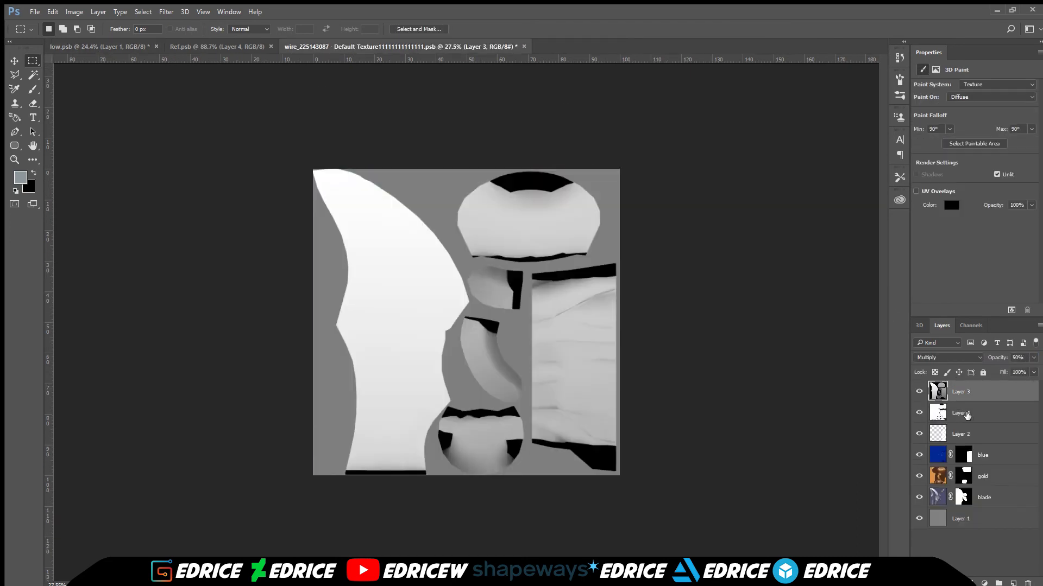
left_click(938, 412)
left_click(920, 413)
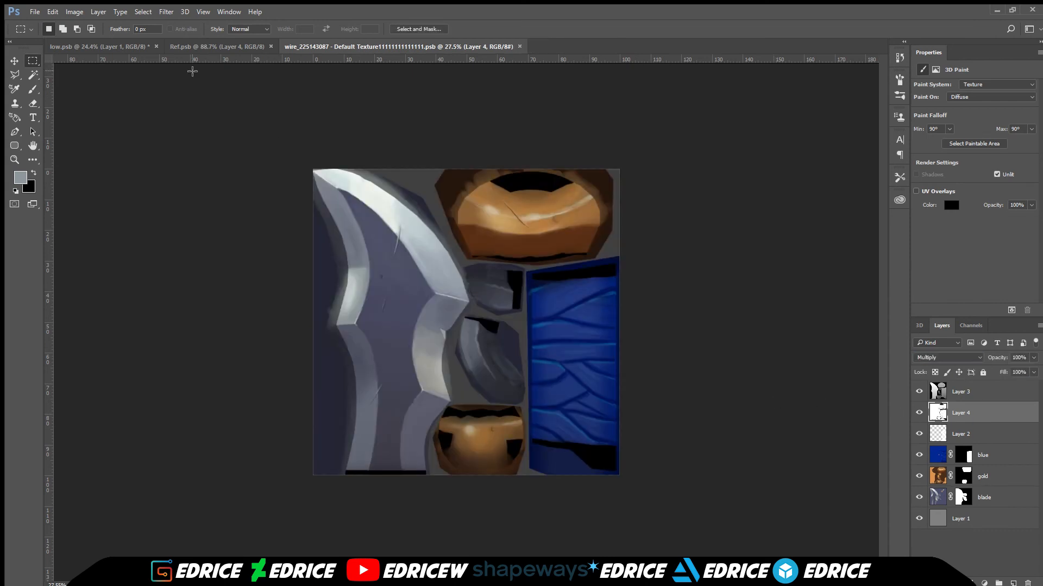
Step: Examine the combined gradient and ambient occlusion shading across the whole 3D sword
left_click(93, 46)
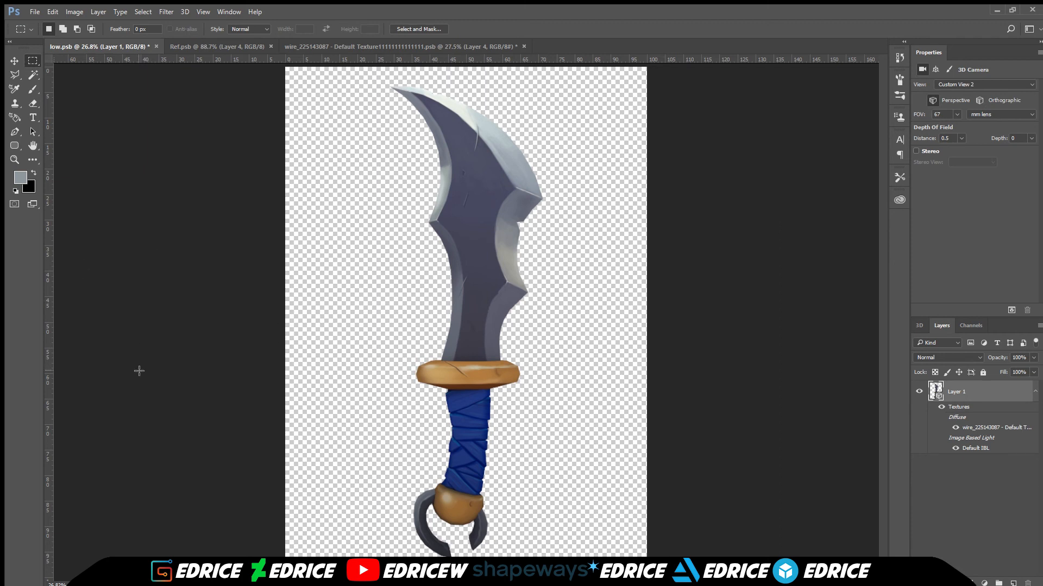
left_click(919, 325)
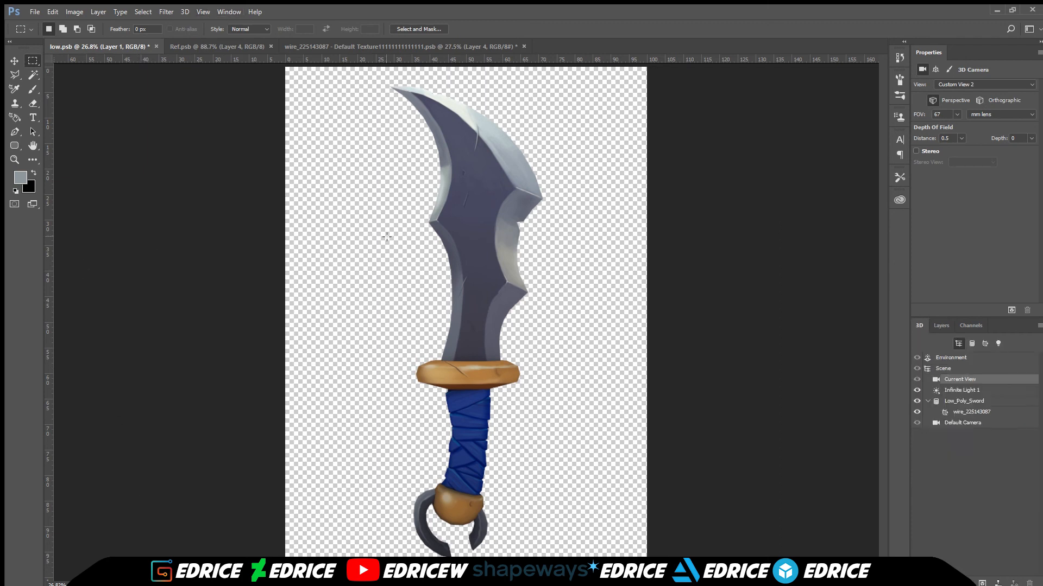
left_click(941, 326)
left_click(918, 325)
left_click(32, 145)
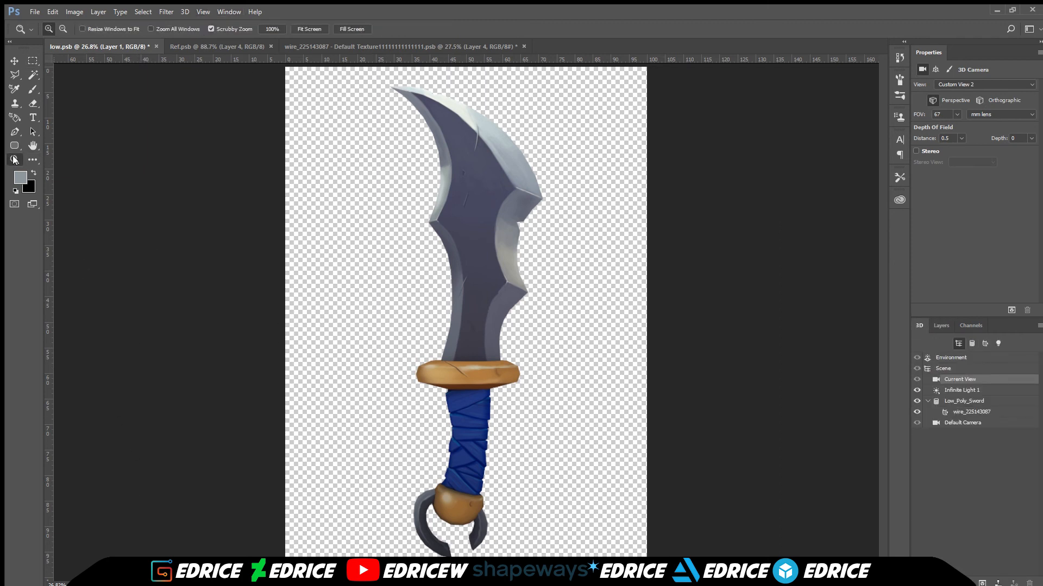
key("ctrl+0")
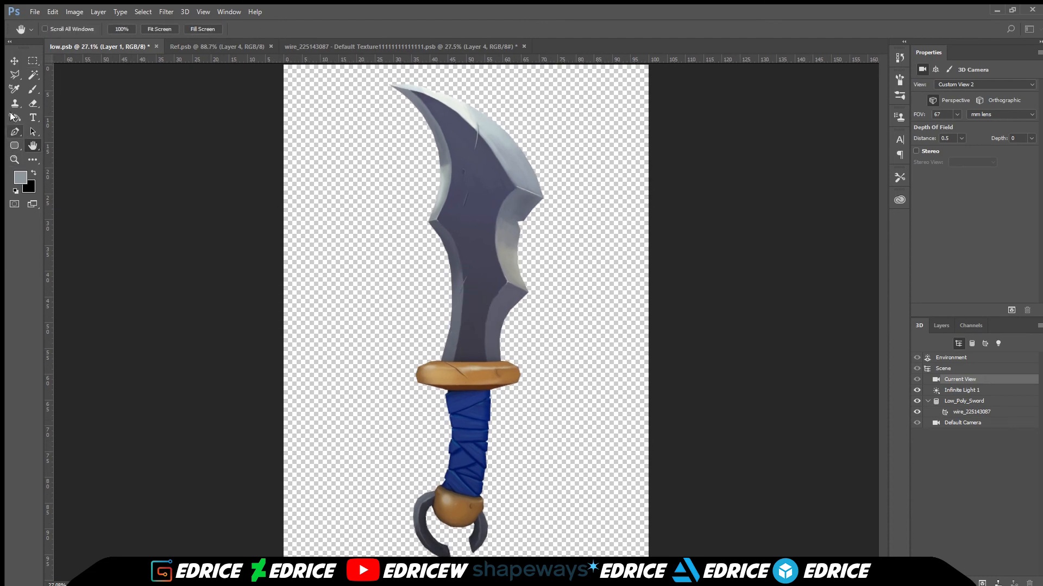
key("shift+i")
left_click_drag(78, 526, 71, 519)
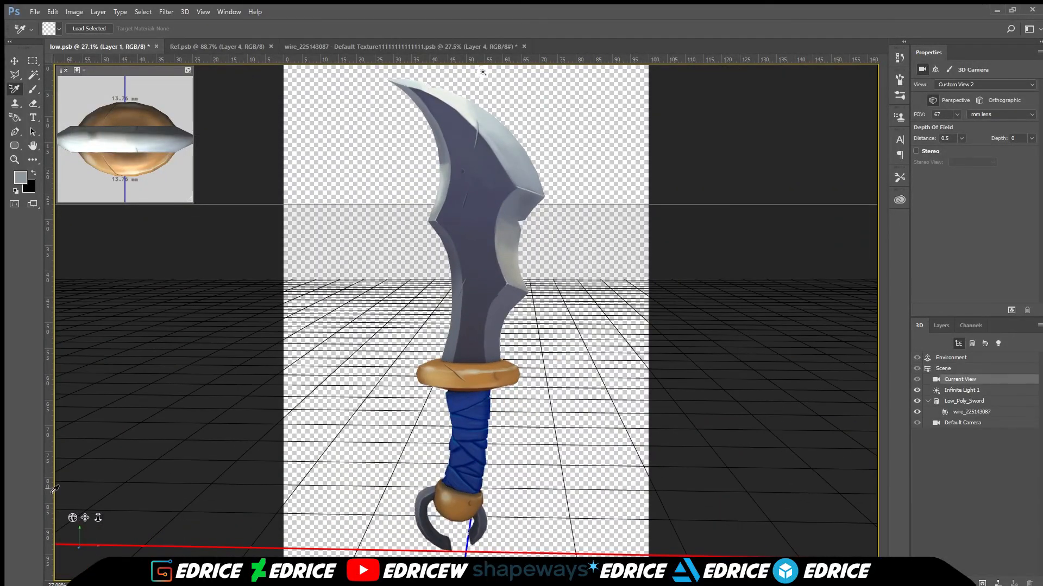
Step: Save and close the sword texture, and reopen it from the sword material's diffuse map
left_click(453, 48)
key("ctrl+w")
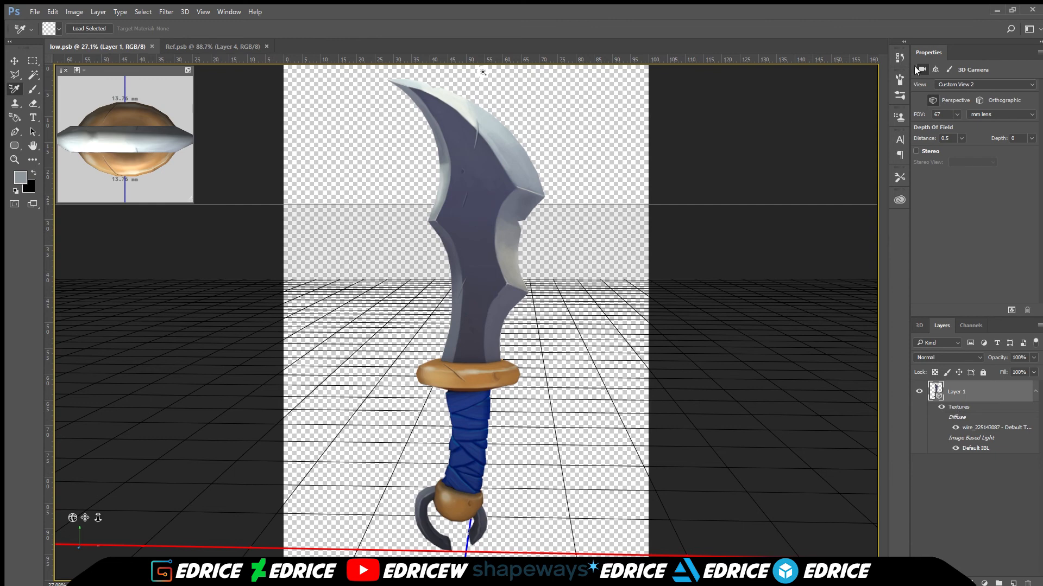
left_click(919, 326)
left_click(977, 401)
left_click(969, 87)
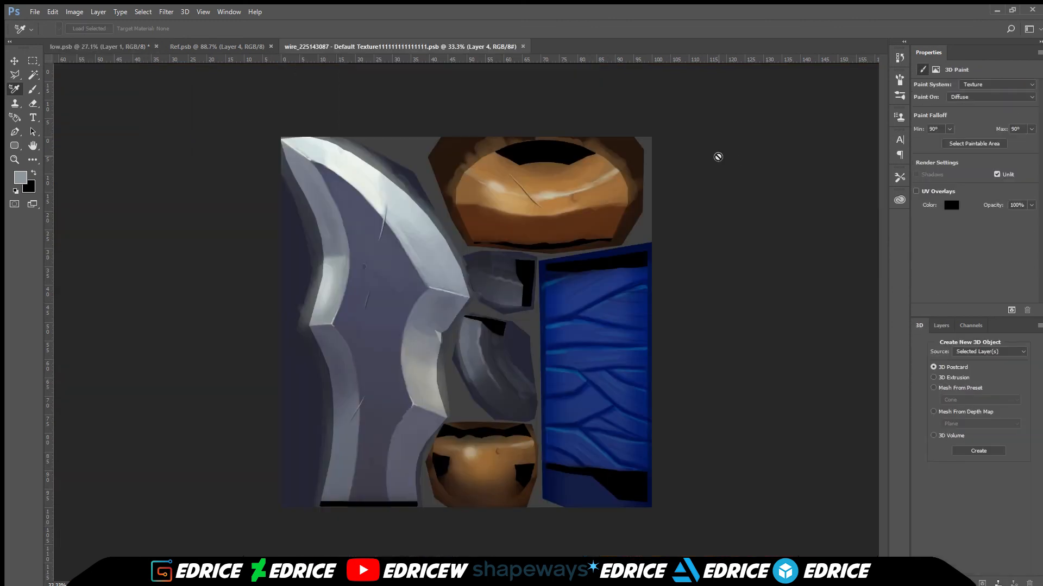
Step: Hide the gradient layer, tint the ambient occlusion layer's shading a warm reddish brown, and keep that layer in Multiply mode
left_click(941, 325)
left_click(919, 411)
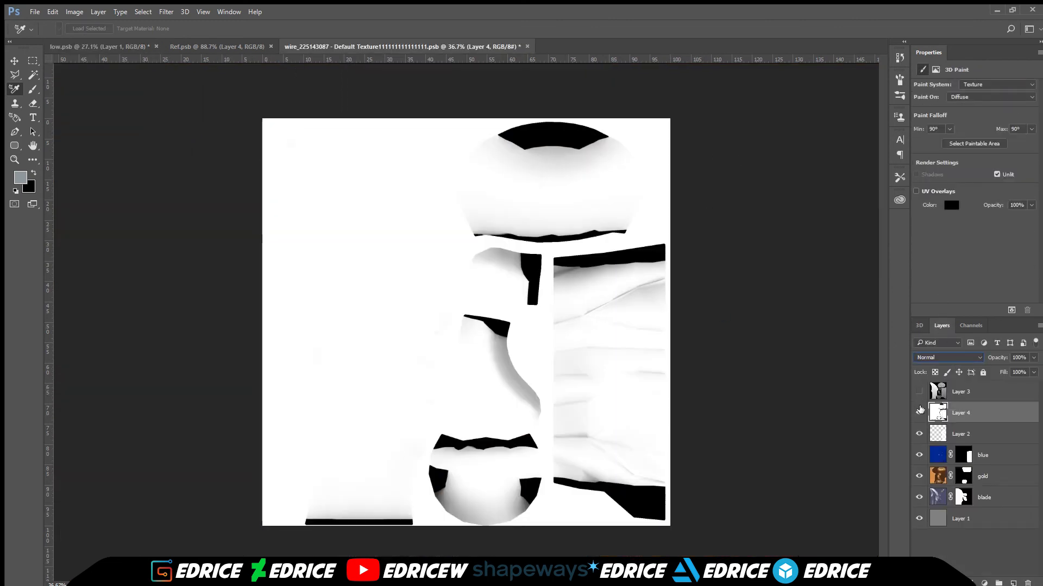
key("i")
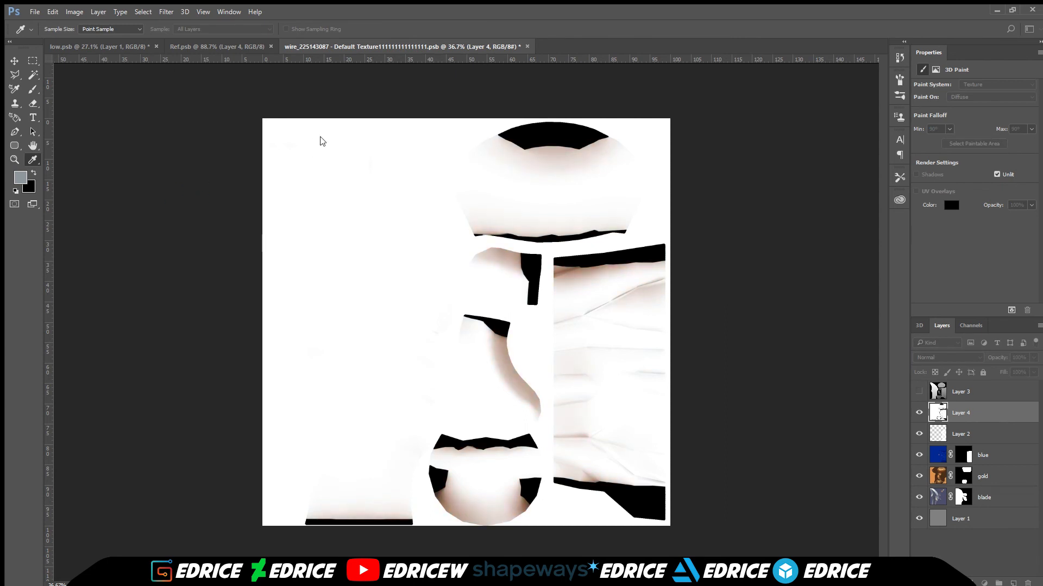
key("shift+i")
key("ctrl+minus")
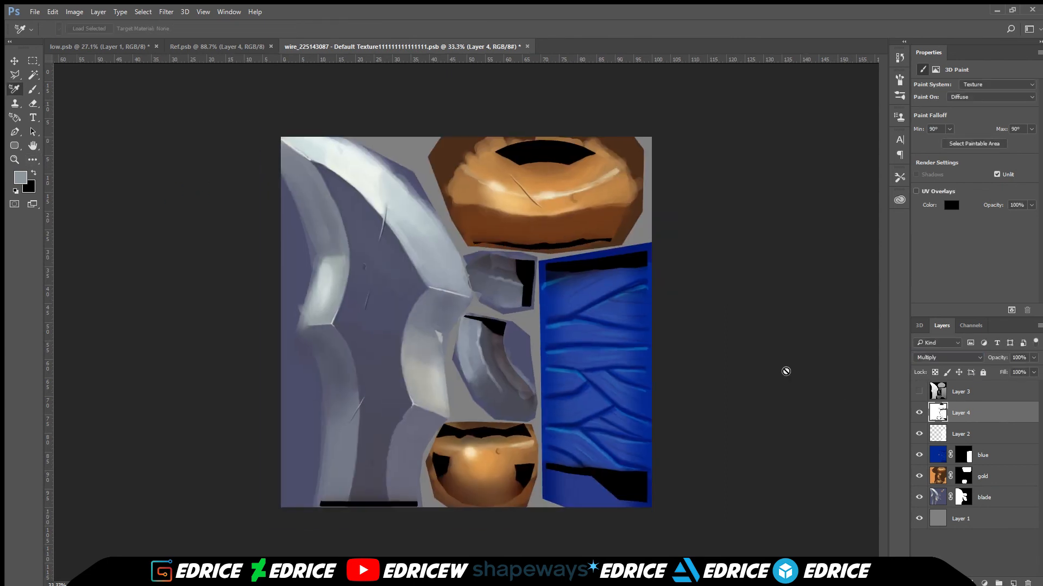
Step: Review the 3D scene's render style and examine the blade's back bevel up close on the model
left_click(158, 48)
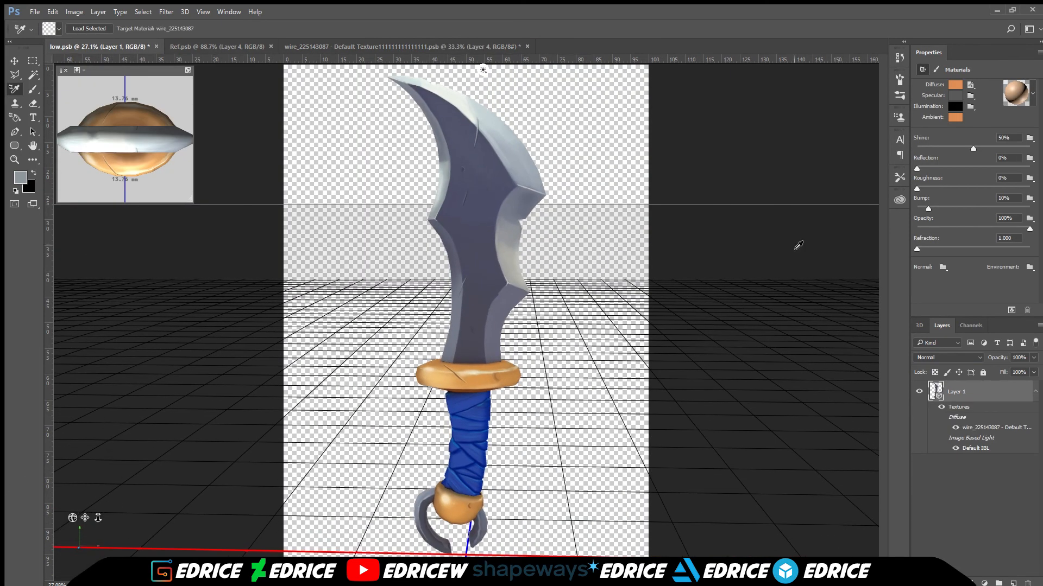
left_click(1017, 311)
left_click(919, 325)
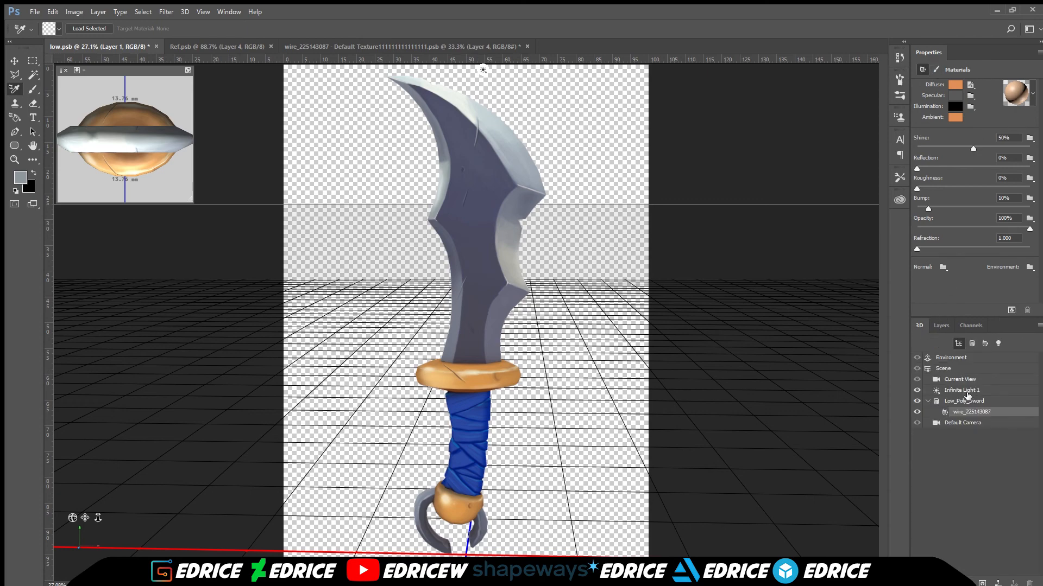
left_click(956, 368)
left_click(1015, 110)
left_click(1010, 128)
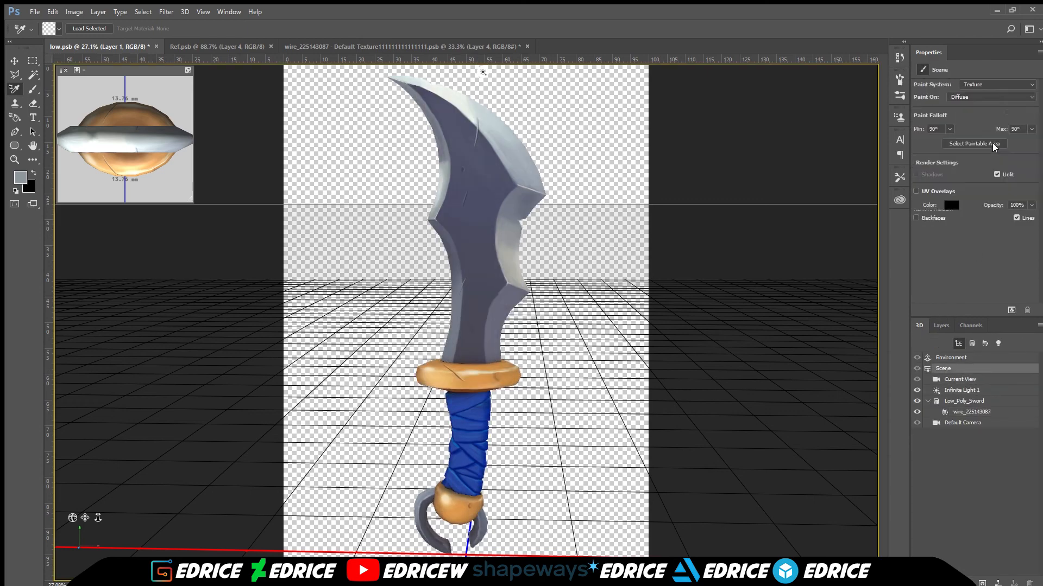
left_click_drag(123, 527, 92, 519)
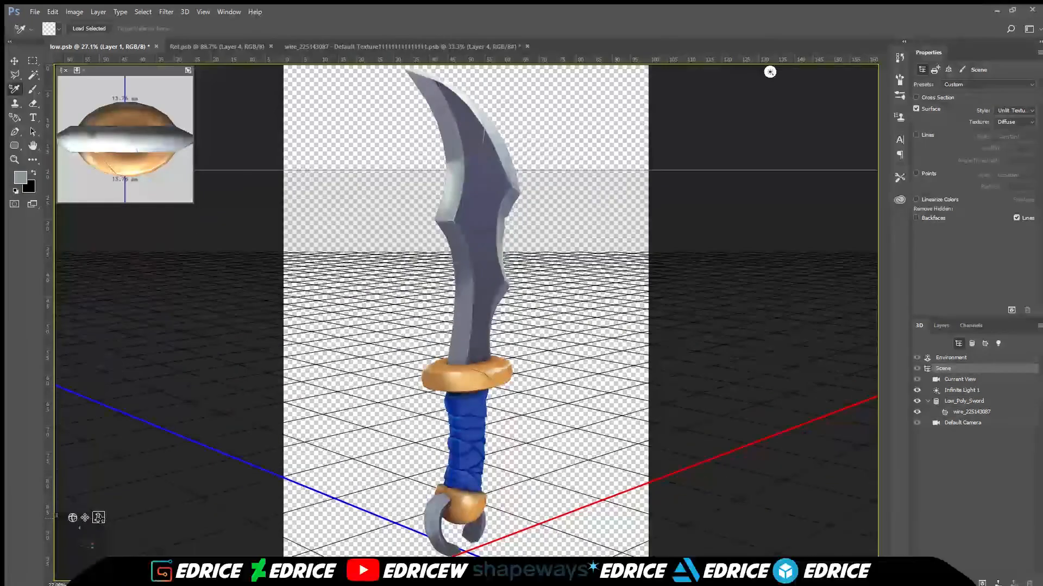
scroll(99, 520, "up", 6)
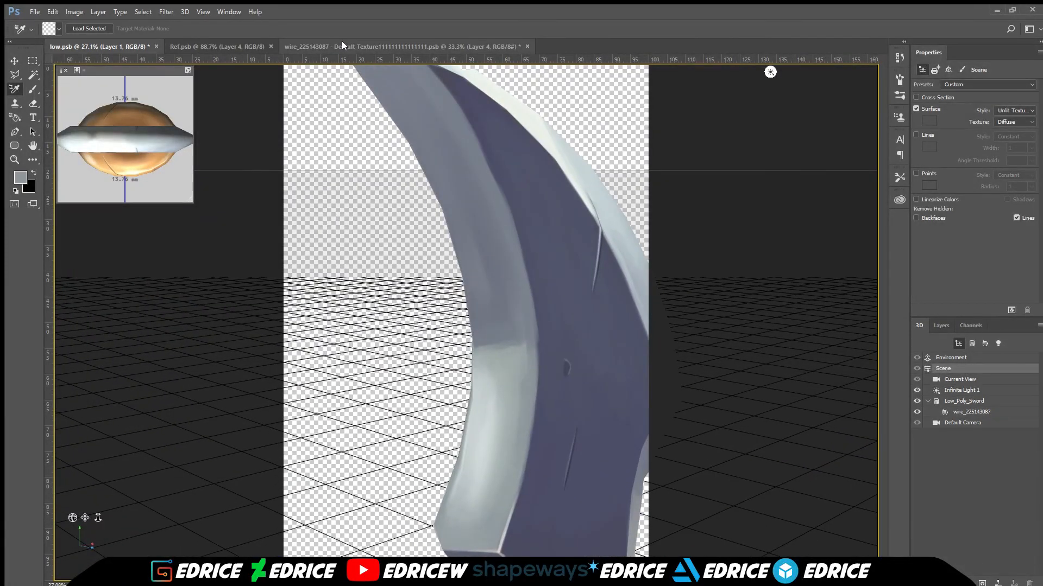
Step: Select the blade layer in the texture and hide the ambient occlusion layer and Layer 2, leaving the gradient layer hidden
left_click(521, 42)
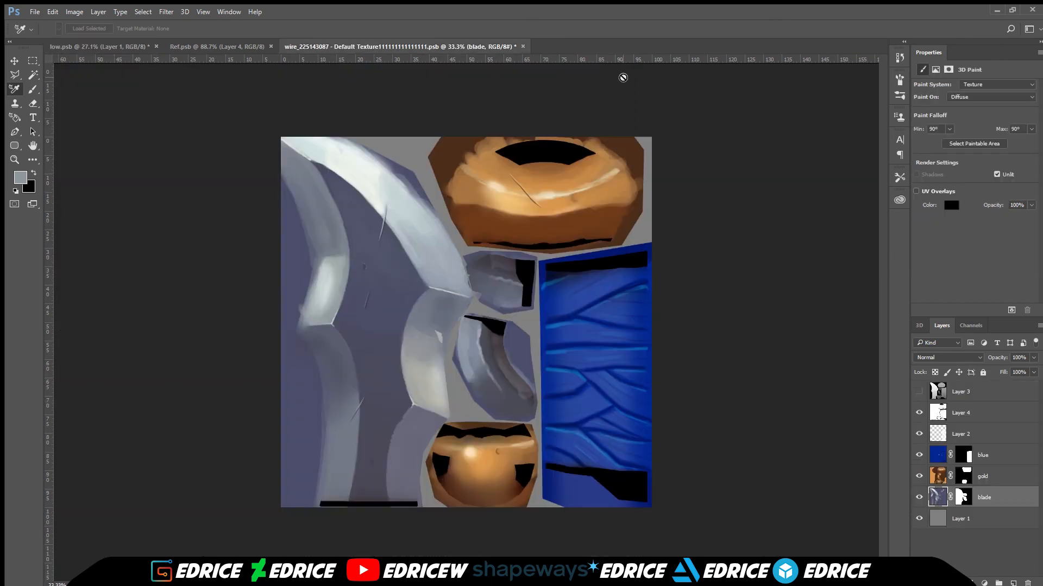
left_click(919, 413)
left_click(918, 392)
left_click(919, 391)
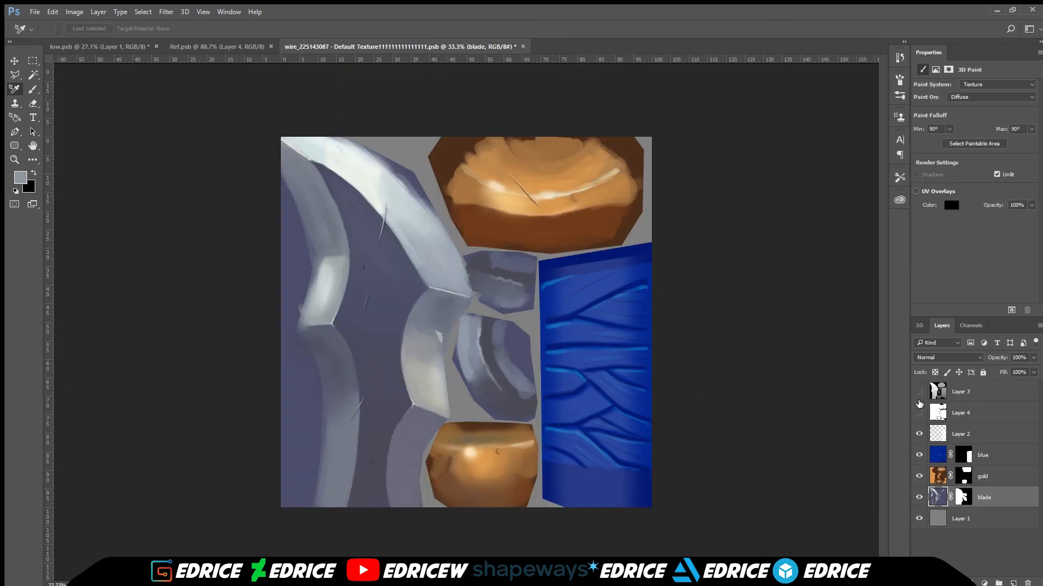
left_click(920, 434)
Step: Smooth the pale highlight on the back bevel of the 3D model with a sampled light grey and a 60 px brush
left_click(98, 46)
key("b")
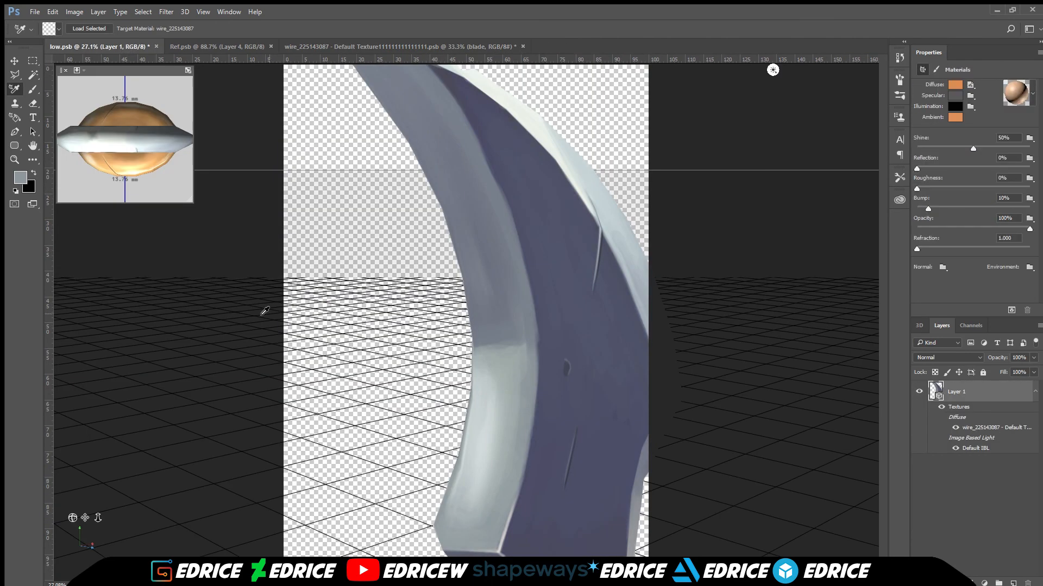
left_click(461, 497, "alt")
key("bracketright")
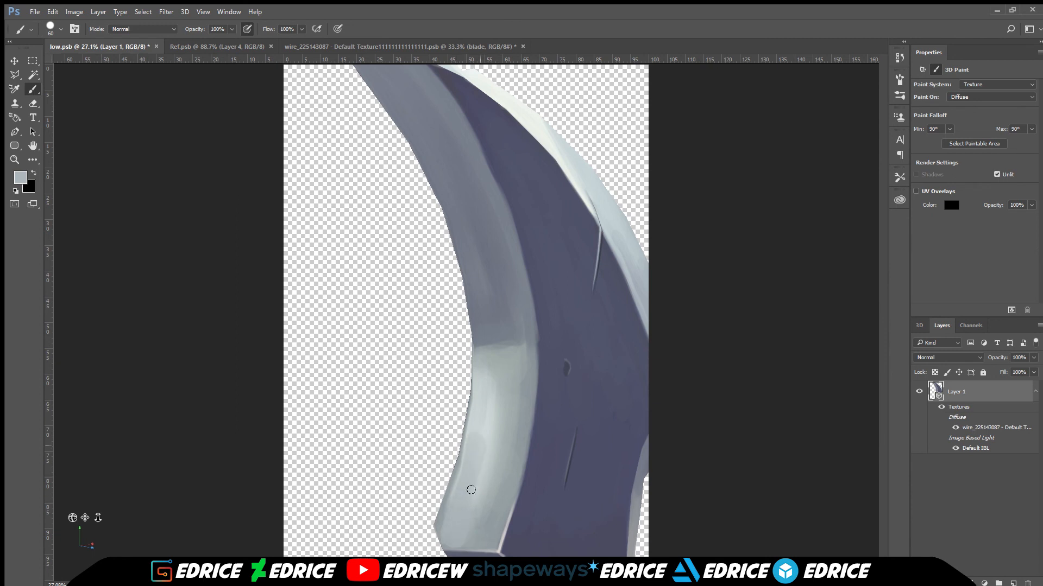
mouse_move(483, 445)
left_mouse_down()
mouse_move(456, 532)
mouse_move(477, 366)
mouse_move(517, 396)
mouse_move(427, 481)
left_mouse_up()
left_click_drag(72, 518, 104, 516)
left_click(414, 330, "alt")
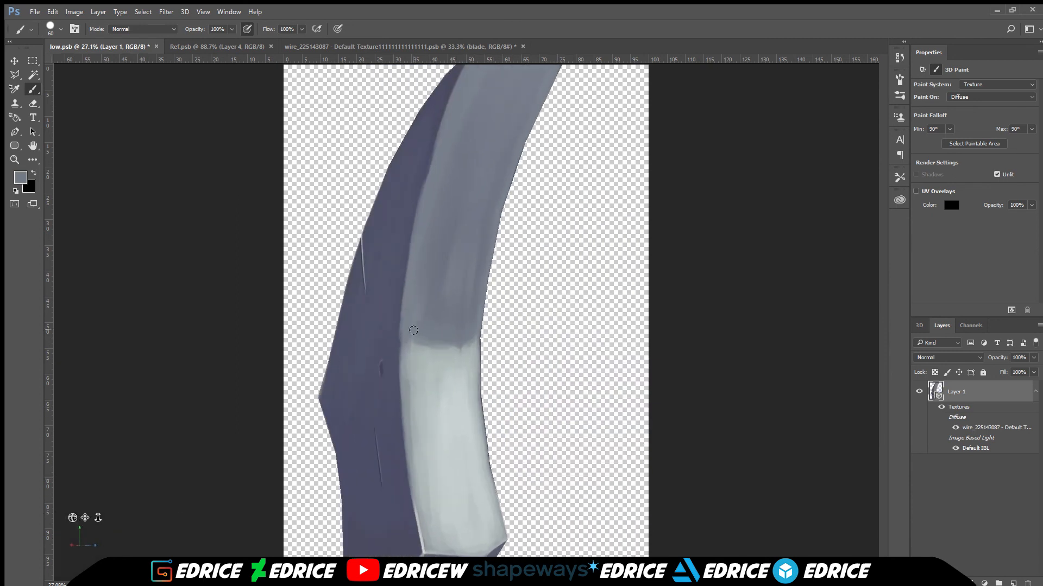
Step: Touch up the shadow just below the back bevel's highlight on the texture with a sampled grey-blue and a 40 px brush
left_click(337, 46)
scroll(260, 248, "up", 4, "alt")
left_click(337, 407, "alt")
key("bracketleft")
key("bracketleft")
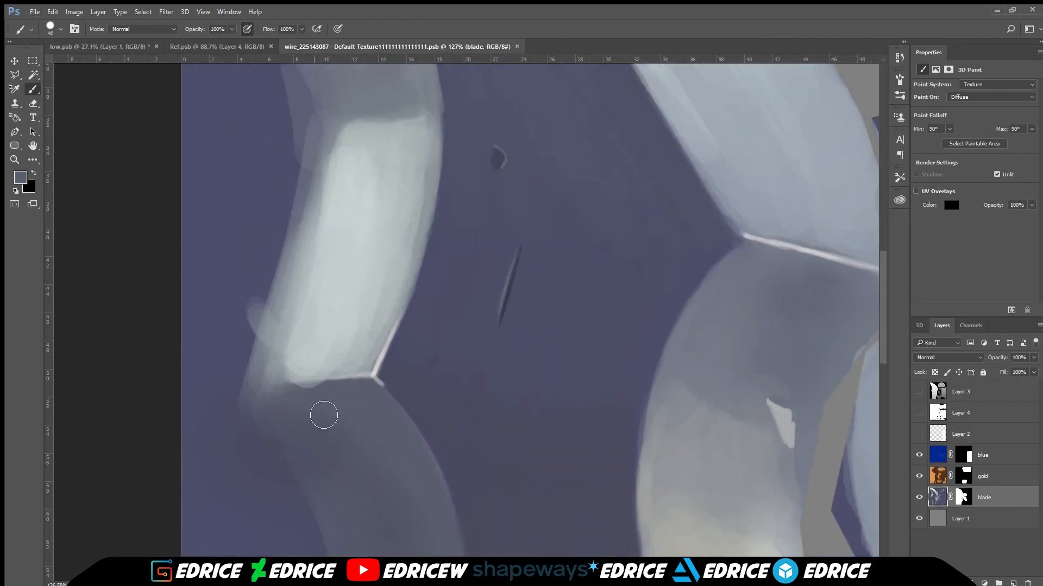
key("ctrl+Tab")
key("ctrl+shift+Tab")
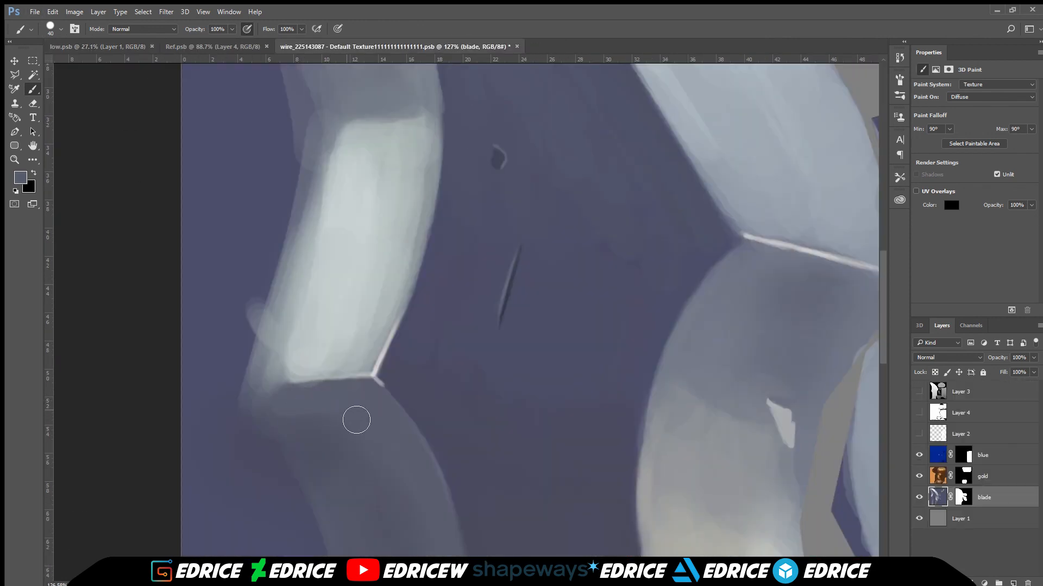
Step: Show the UV overlay and repaint the upper edge of the back bevel's highlight with a sampled grey and a small brush
left_click(916, 191)
key("bracketleft")
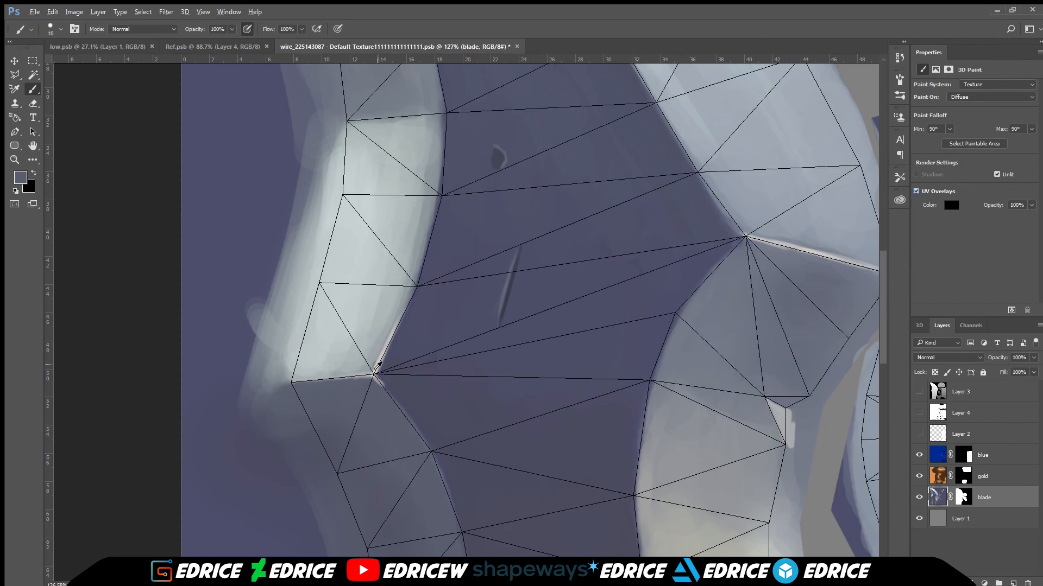
left_click(349, 391, "alt")
scroll(348, 243, "up", 3)
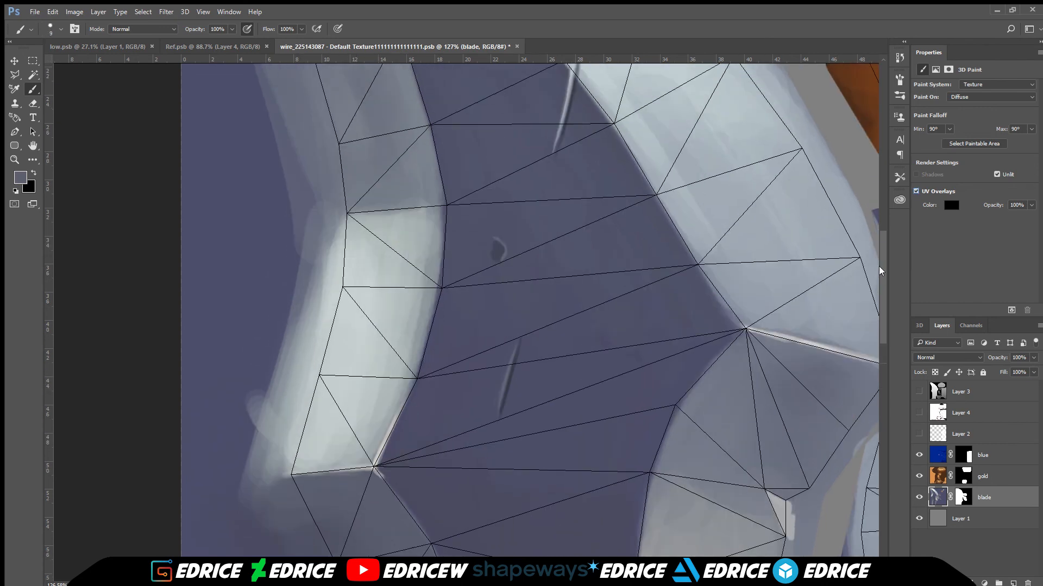
left_click(348, 243, "alt")
left_click_drag(358, 240, 432, 235)
key("bracketright")
key("bracketright")
left_click(433, 244, "alt")
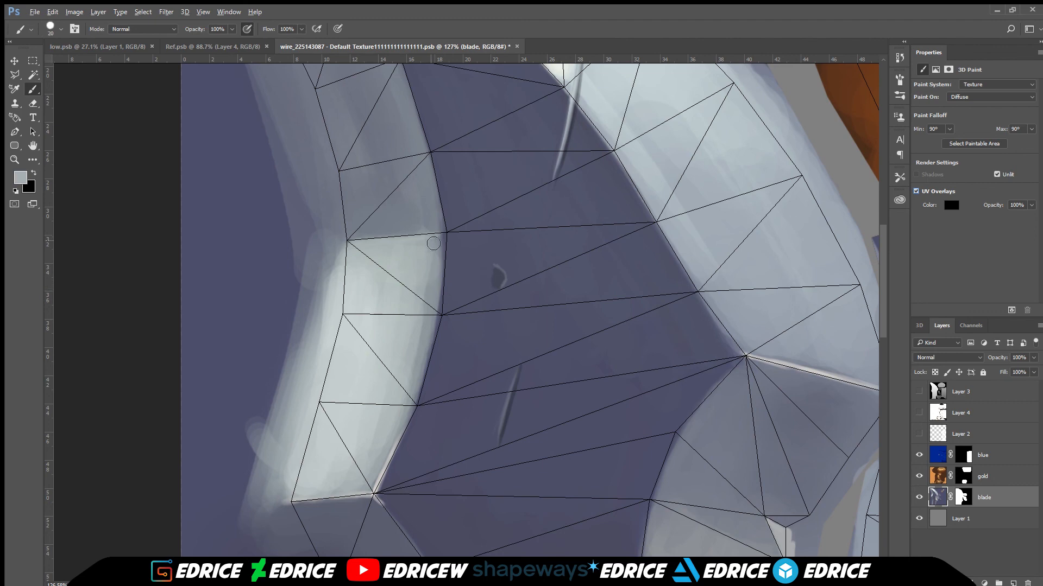
Step: Touch up the inner edge of the back bevel's highlight near its lower corner with a sampled light grey and a 20 px brush
left_click(372, 410, "alt")
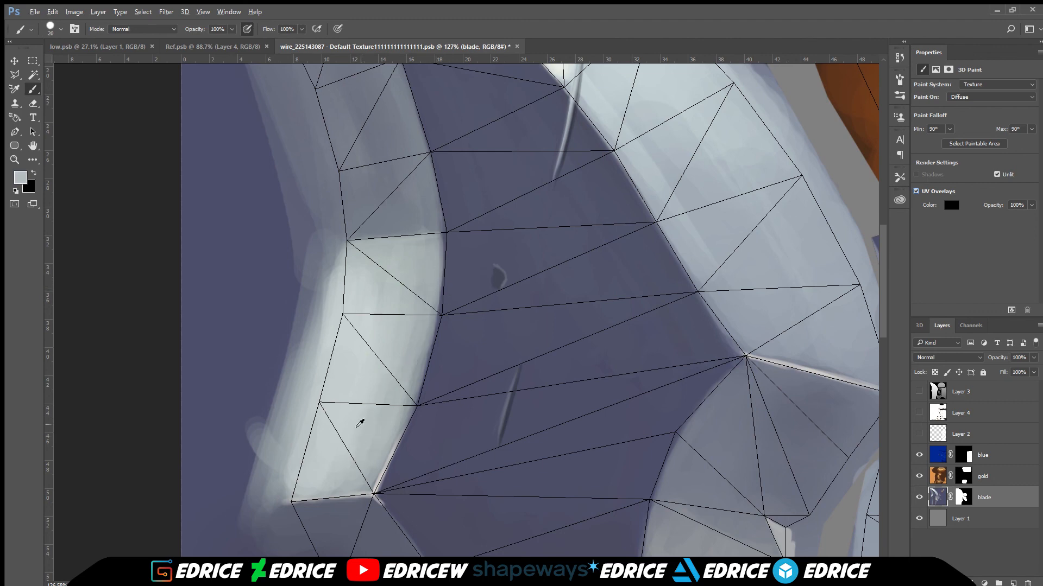
left_click(357, 427, "alt")
left_click_drag(375, 470, 400, 421)
scroll(461, 283, "down", 4)
scroll(407, 338, "up", 1)
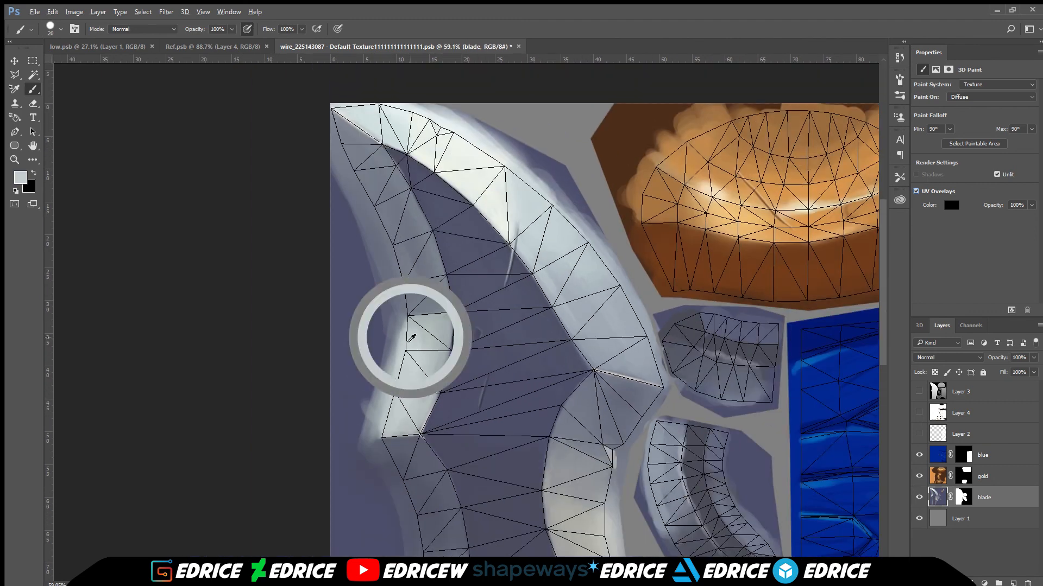
Step: Paint a pale line along the back bevel's outer edge from the tip past the highlight and check it on the 3D model
left_click_drag(334, 139, 379, 214)
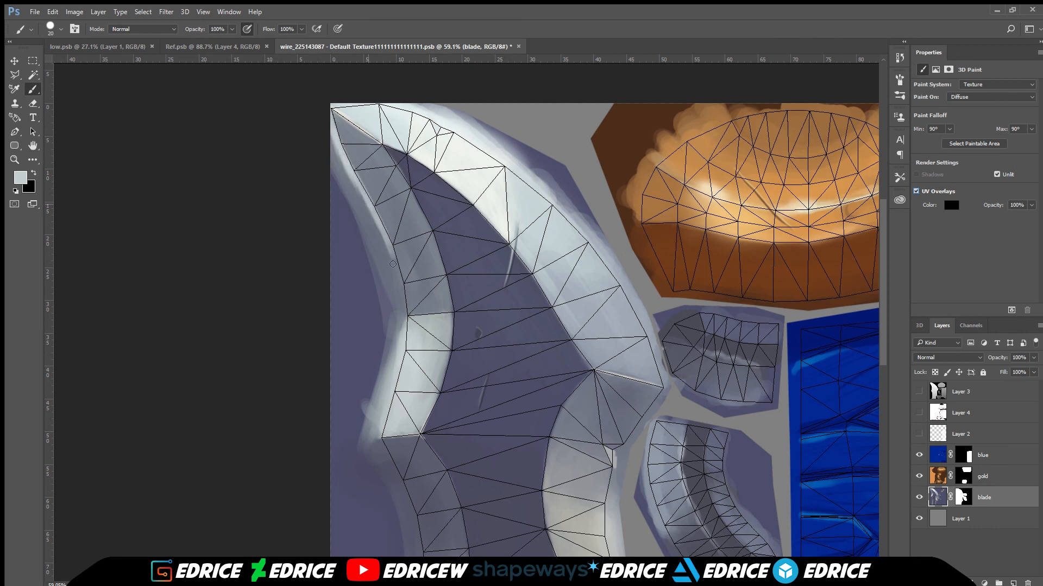
left_click_drag(398, 272, 390, 400)
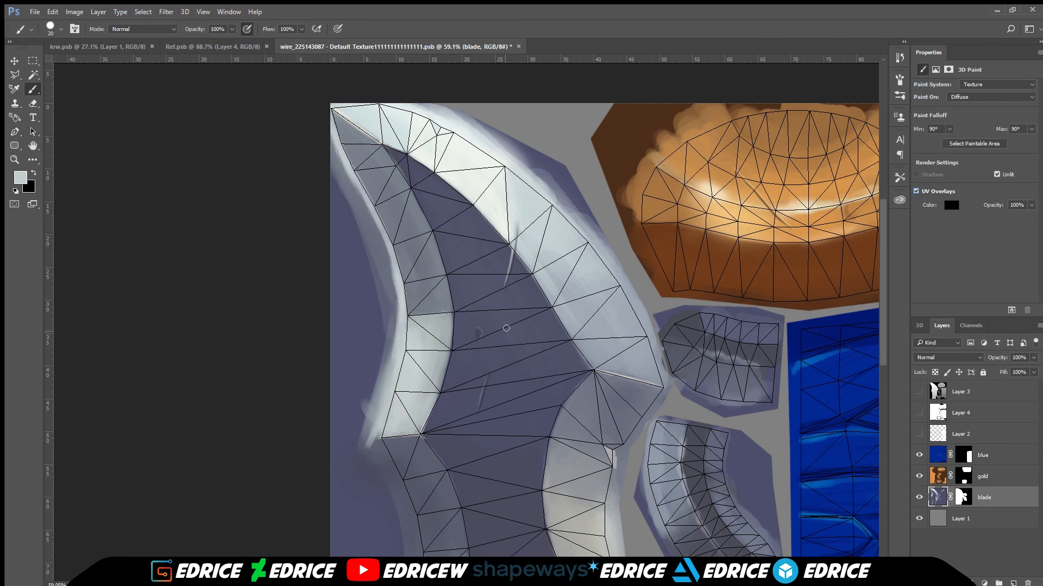
scroll(880, 251, "down", 5)
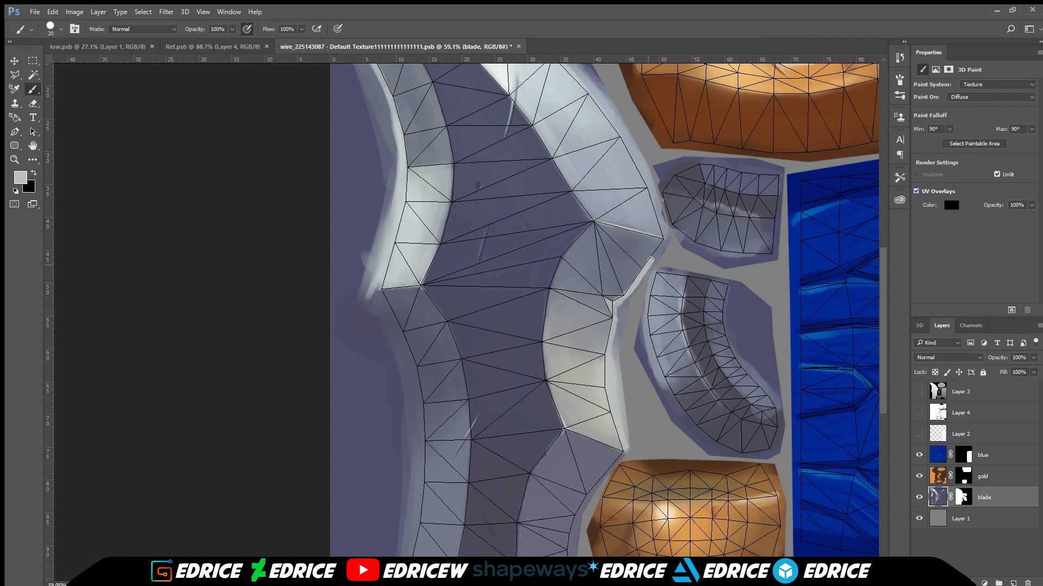
key("ctrl+Tab")
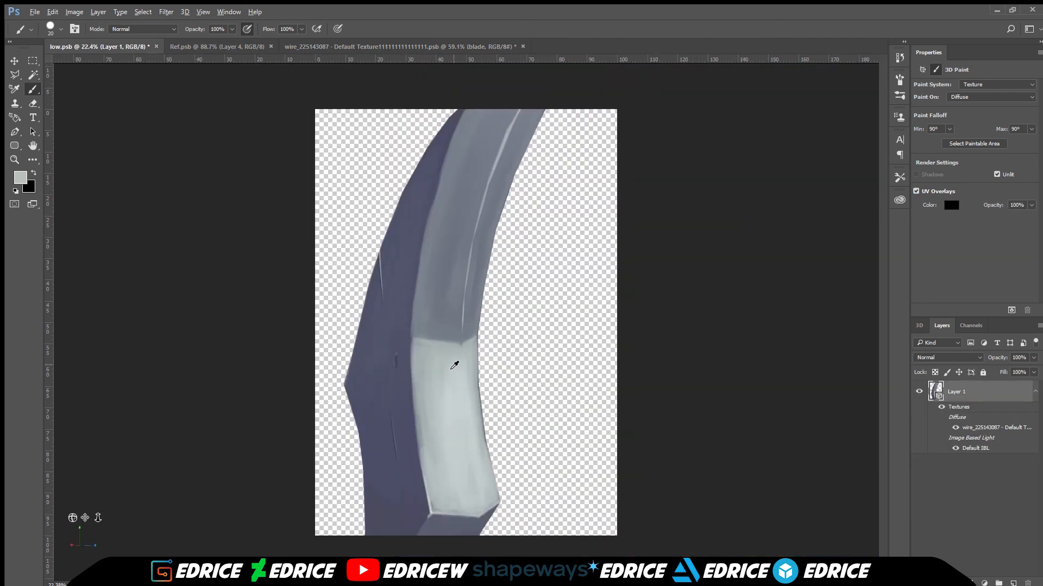
key("ctrl+shift+Tab")
Step: Hide the UV overlay and paint over the pale edge lines at the front notch and upper back bevel with grey-blue, ending with a 35 px brush
left_click_drag(621, 302, 668, 241)
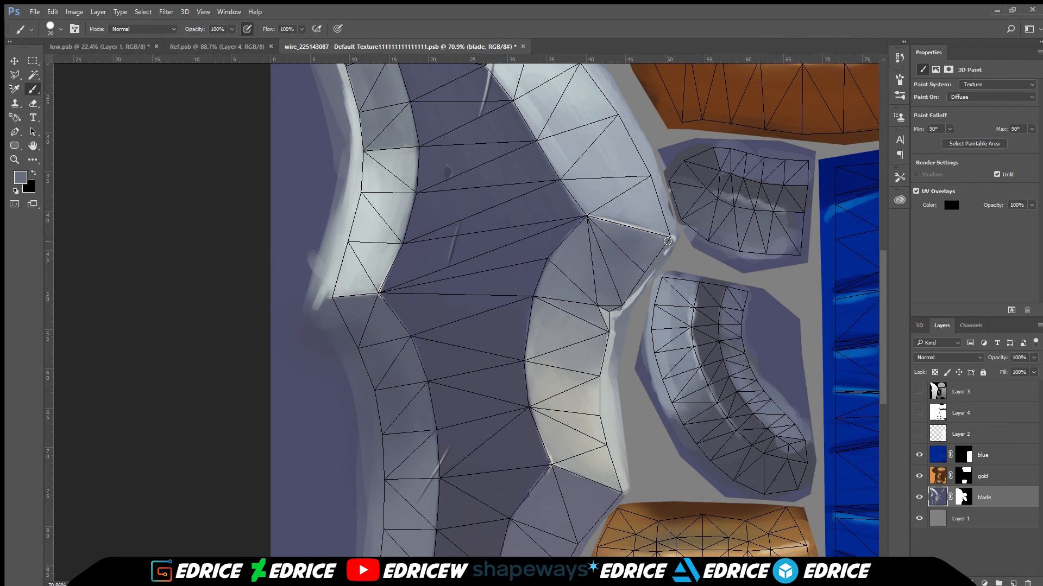
left_click(916, 191)
scroll(880, 200, "up", 5)
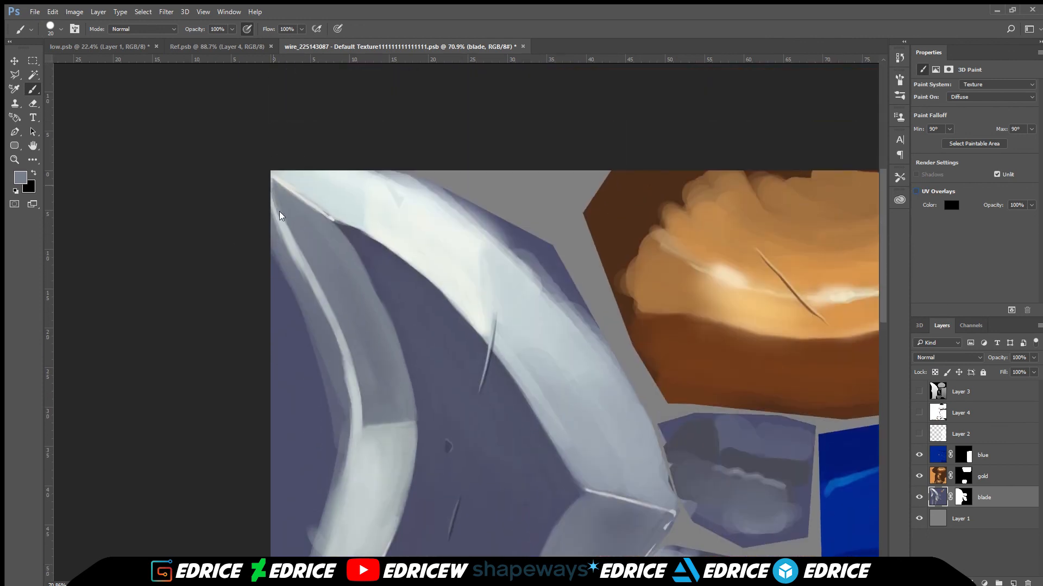
key("bracketright")
key("bracketright")
key("bracketright")
left_click_drag(273, 197, 337, 333)
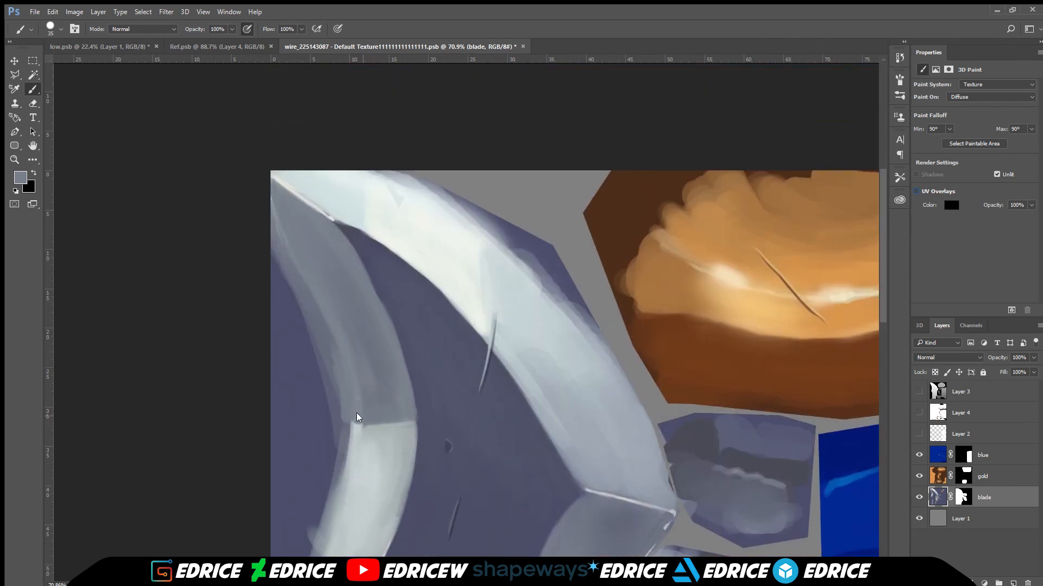
Step: Blend away stray pale paint along the front bevel's outer edge and below the back bevel's highlight with sampled greys
scroll(879, 308, "down", 5)
left_click(604, 461, "alt")
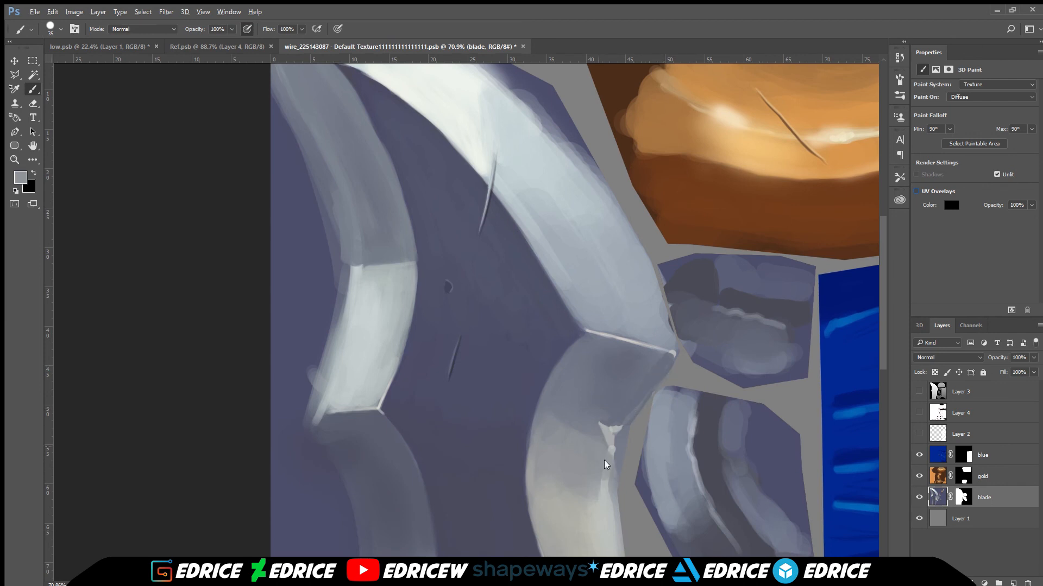
left_click(587, 471, "alt")
scroll(881, 318, "down", 4)
left_click(336, 299, "alt")
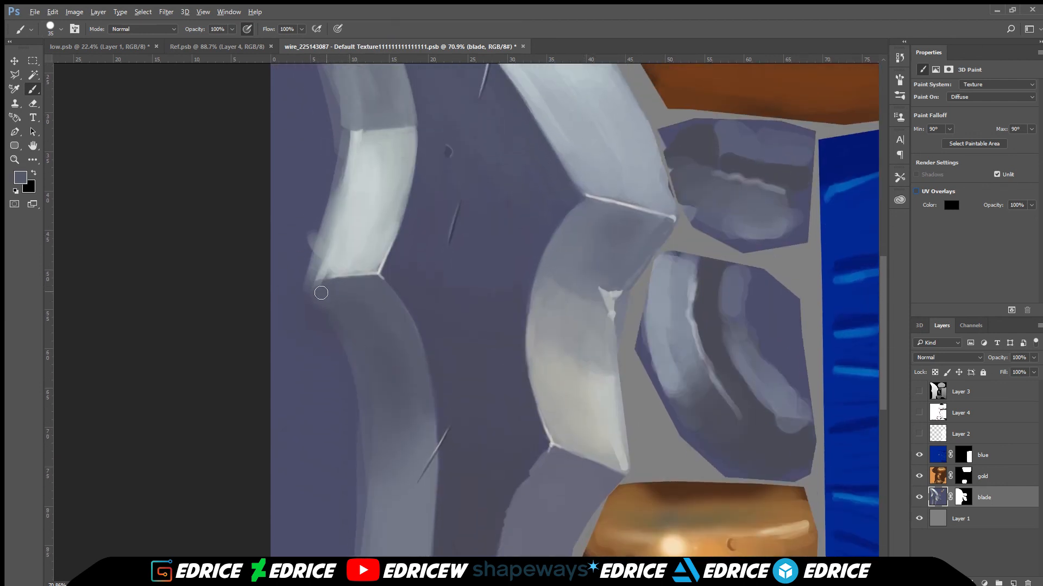
scroll(878, 289, "up", 10)
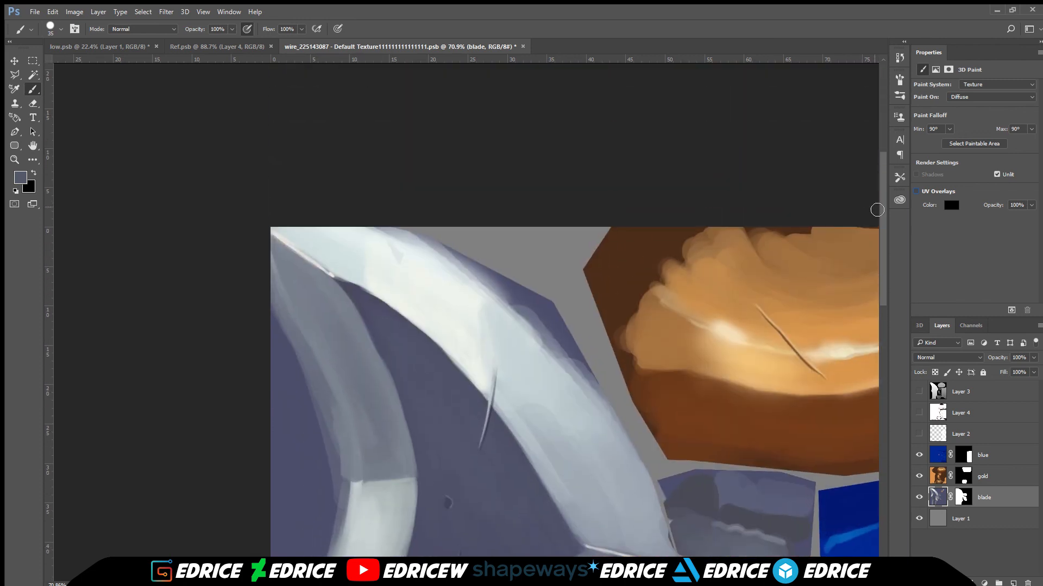
left_click(308, 308, "alt")
left_click(516, 419, "alt")
scroll(882, 369, "down", 10)
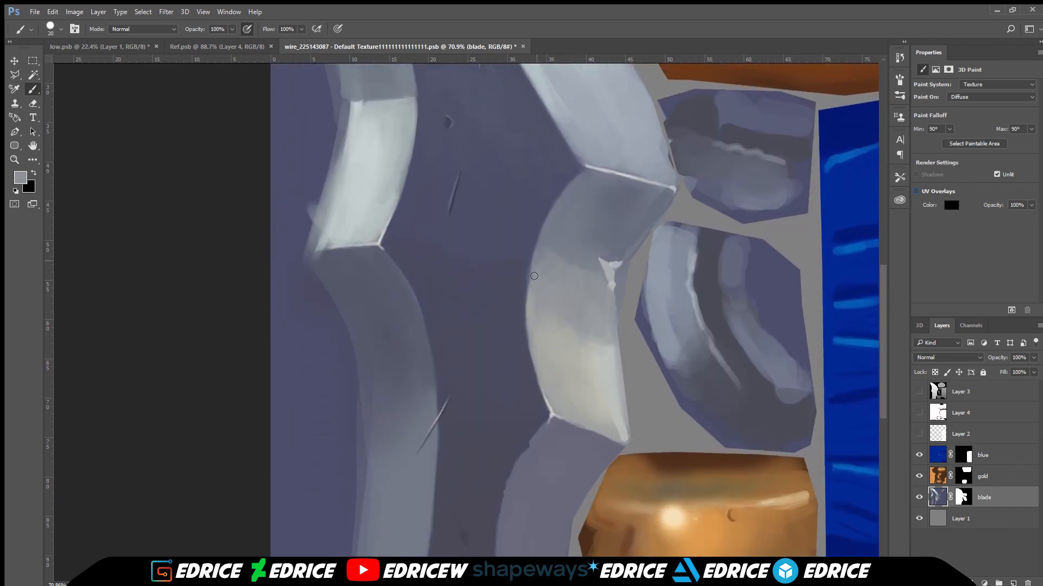
Step: Refine the front bevel's inner edge just below the pale ridge line on the texture with sampled grey-blue tones
scroll(560, 303, "up", 5)
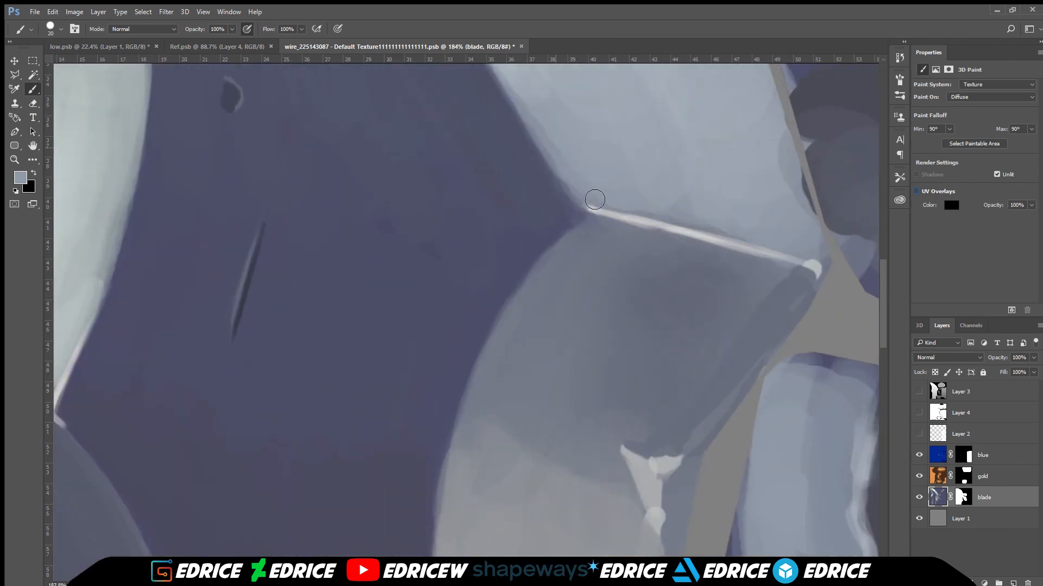
left_click_drag(586, 220, 543, 271)
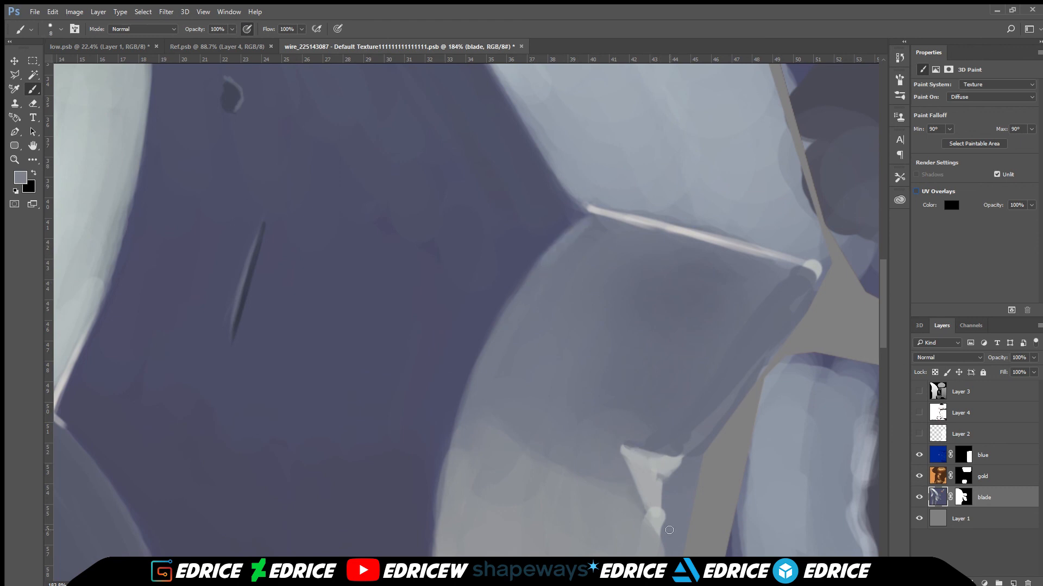
scroll(752, 400, "down", 10)
Step: Turn the 3D model to check the front bevel, and save and close the texture document
key("ctrl+Tab")
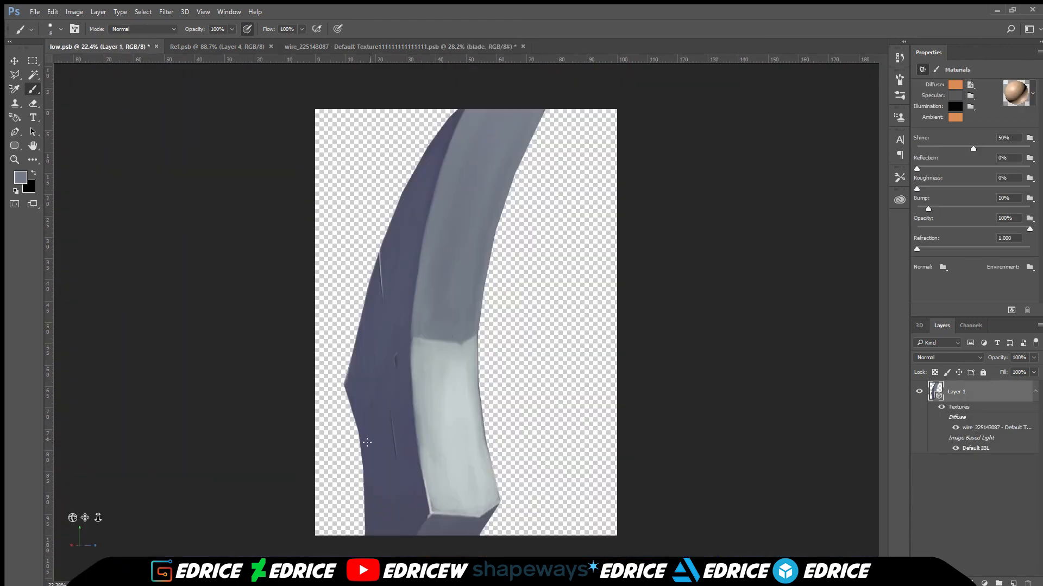
left_click_drag(73, 518, 31, 500)
left_click(508, 47)
key("ctrl+w")
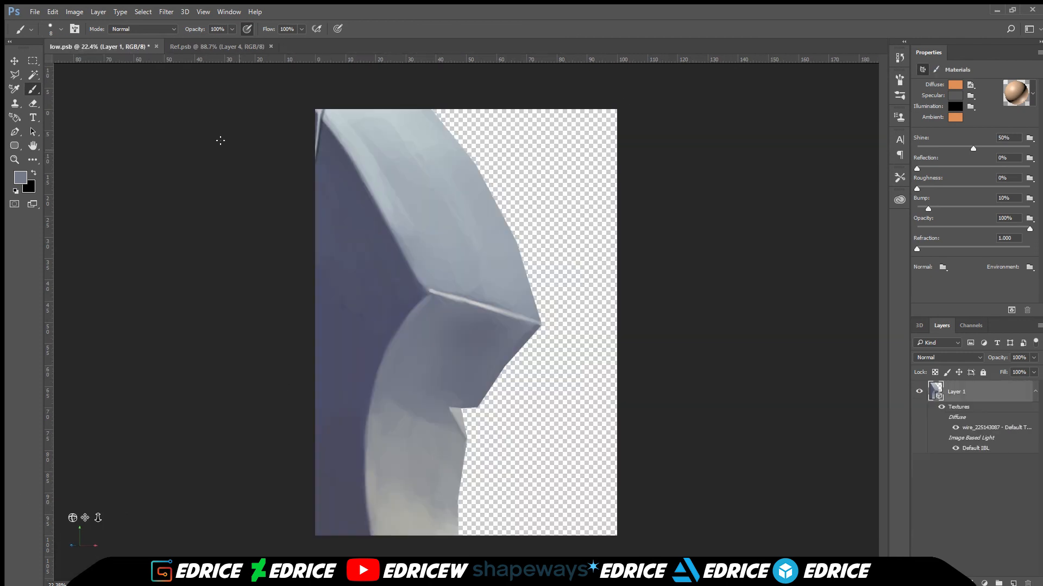
key("ctrl+s")
Step: Soften the bevel shading directly on the 3D model with sampled greys and a 35 px brush, and save the file
left_click(494, 364, "alt")
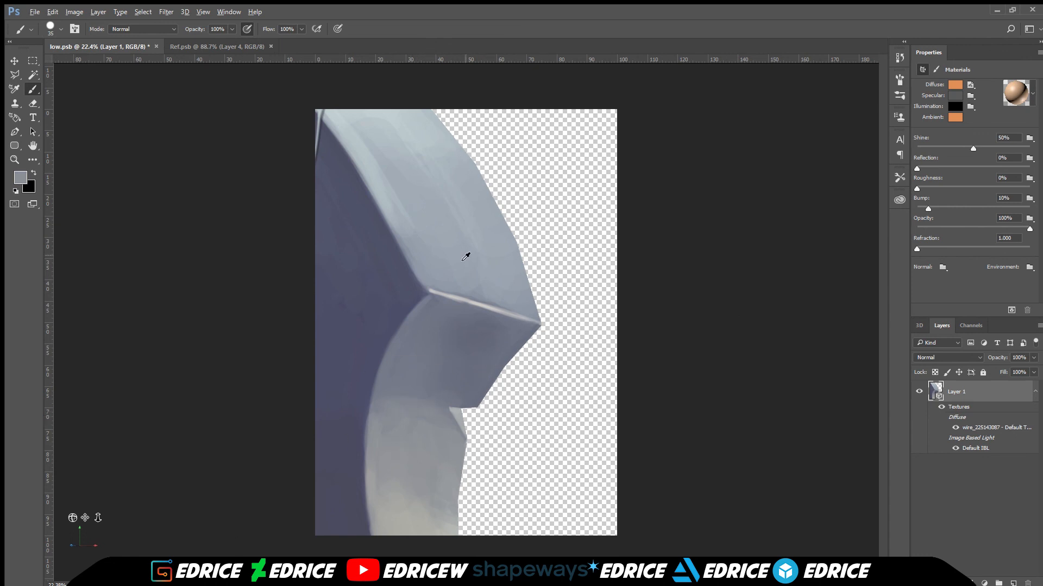
left_click_drag(85, 518, 186, 516)
scroll(185, 519, "down", 3)
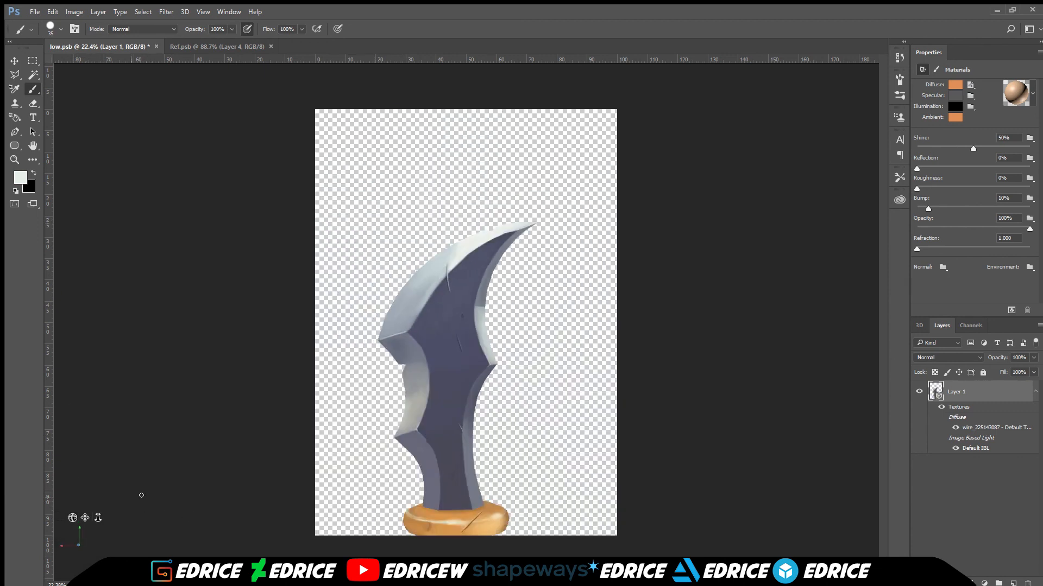
scroll(337, 397, "up", 2)
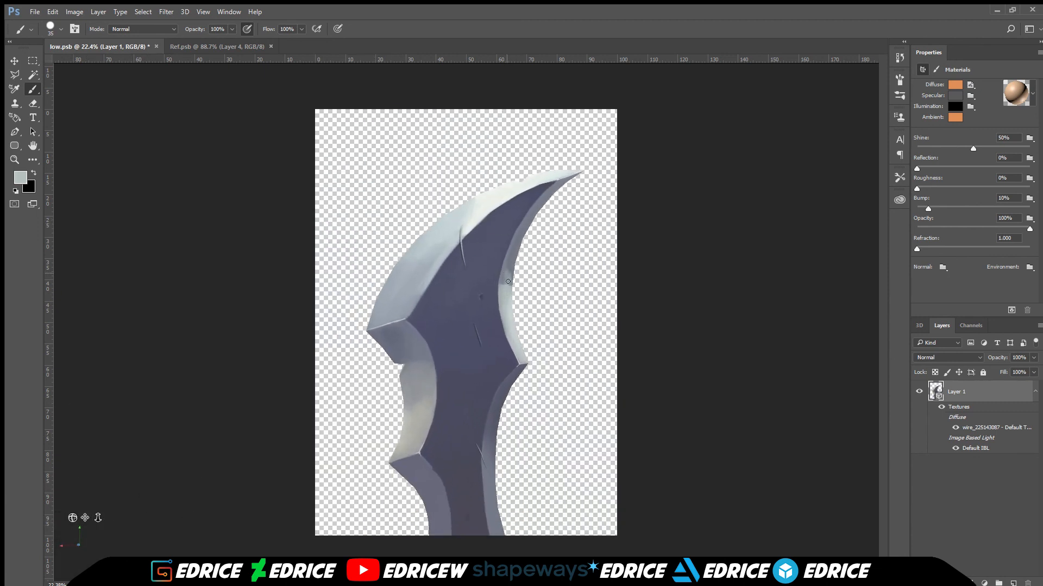
key("ctrl+s")
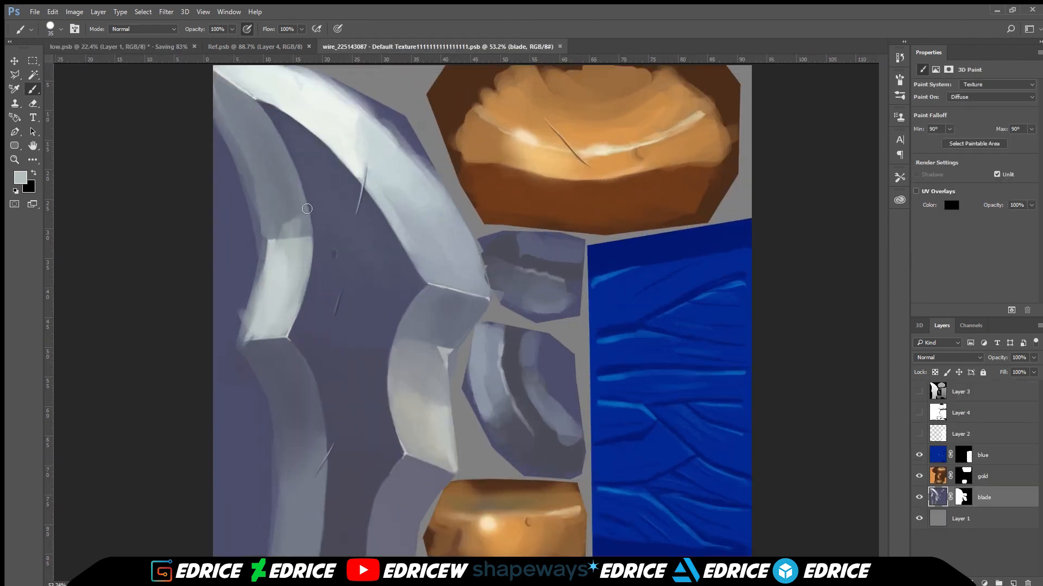
Step: Brush the back bevel highlight's light grey up over its hard upper edge on the texture with a 45 px brush
scroll(307, 208, "up", 5)
key("bracketright")
key("bracketright")
left_click(320, 365, "alt")
mouse_move(315, 347)
left_mouse_down()
mouse_move(326, 293)
mouse_move(365, 307)
mouse_move(301, 276)
mouse_move(311, 298)
left_mouse_up()
mouse_move(365, 337)
left_mouse_down()
mouse_move(338, 244)
mouse_move(338, 327)
left_mouse_up()
left_click(335, 236, "alt")
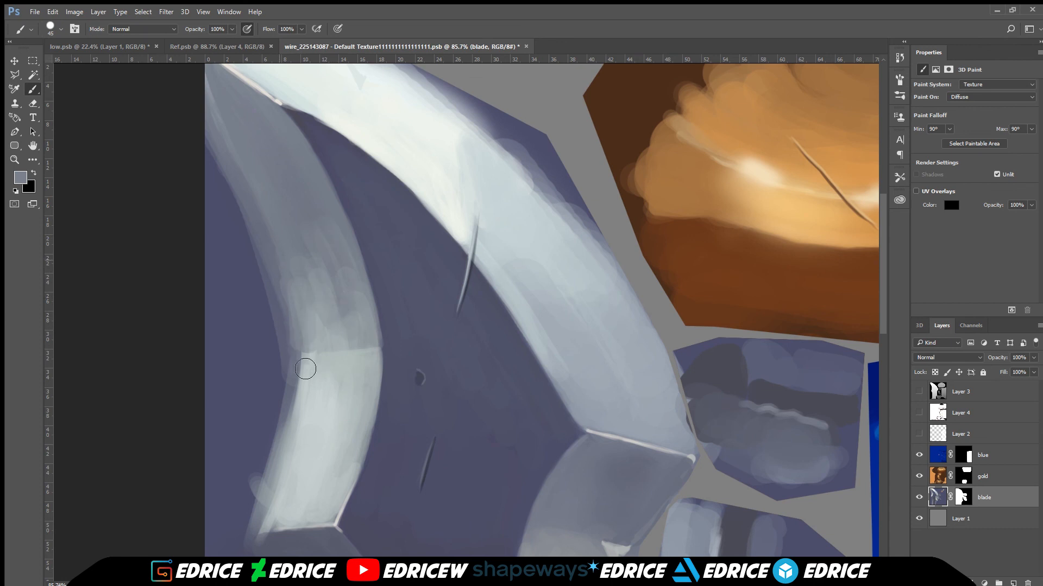
Step: Shade the upper back bevel above the highlight with sampled mid greys, working toward the blade's tip
mouse_move(305, 369)
left_mouse_down()
mouse_move(310, 348)
mouse_move(347, 334)
mouse_move(304, 364)
left_mouse_up()
left_click(360, 350, "alt")
left_click(310, 332, "alt")
mouse_move(280, 251)
left_mouse_down()
mouse_move(314, 328)
mouse_move(270, 235)
left_mouse_up()
left_click_drag(298, 224, 335, 236)
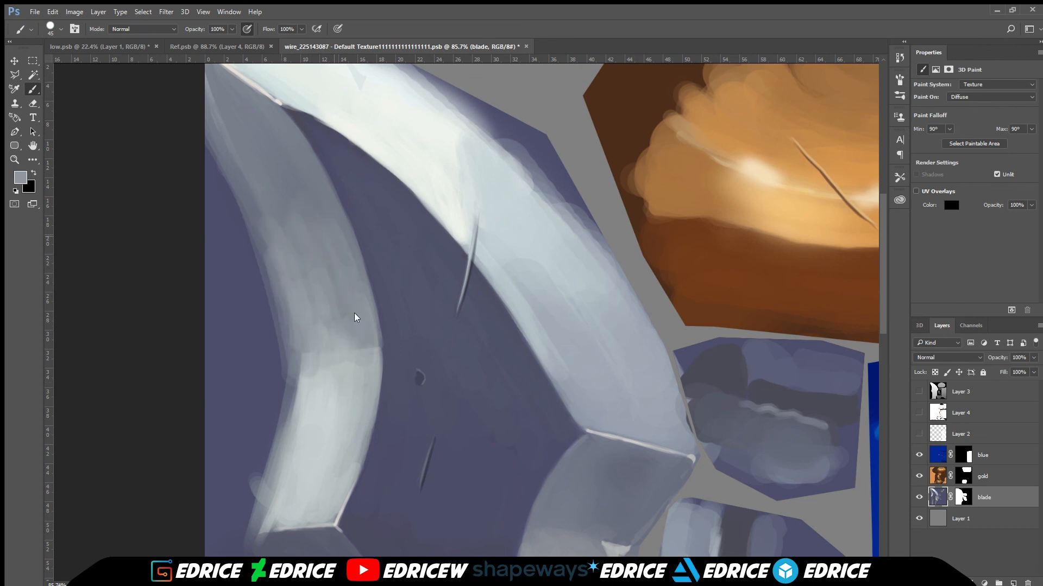
Step: Smooth the remaining seam between the back bevel's highlight and its upper part with a sampled light grey
mouse_move(323, 339)
left_mouse_down()
mouse_move(299, 366)
mouse_move(353, 285)
mouse_move(331, 400)
left_mouse_up()
left_click(326, 401, "alt")
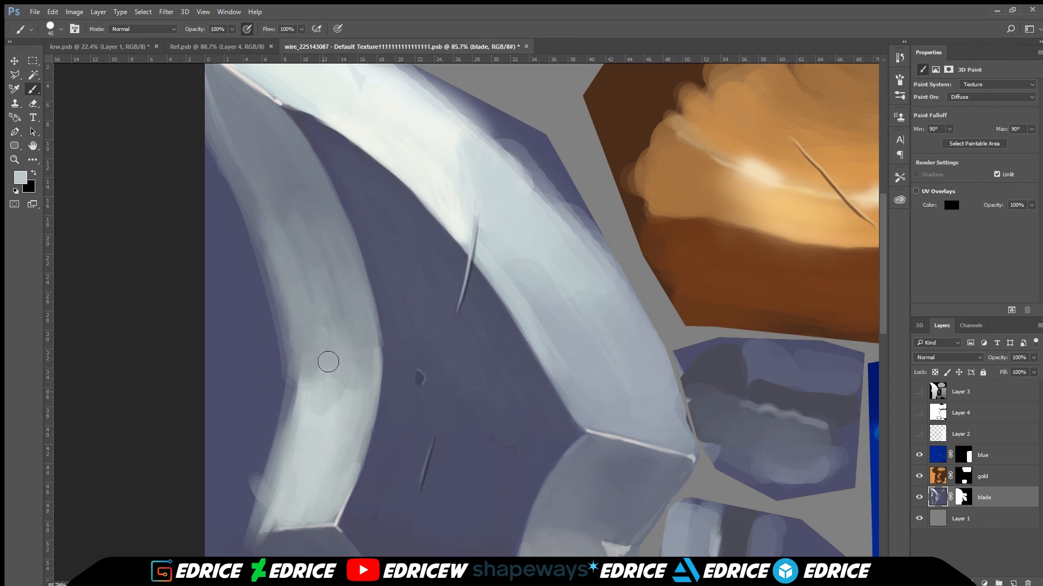
left_click_drag(328, 361, 270, 215)
left_click(291, 236, "alt")
Step: Make Layer 2 visible in the texture, check the blade on the 3D model, and save and close the texture
scroll(343, 358, "down", 5)
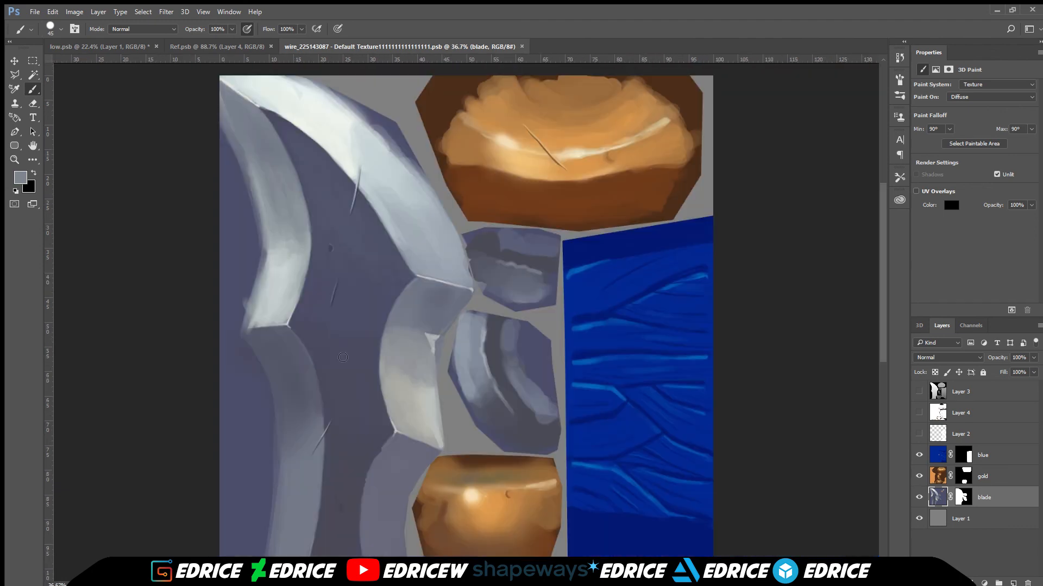
scroll(492, 309, "down", 1)
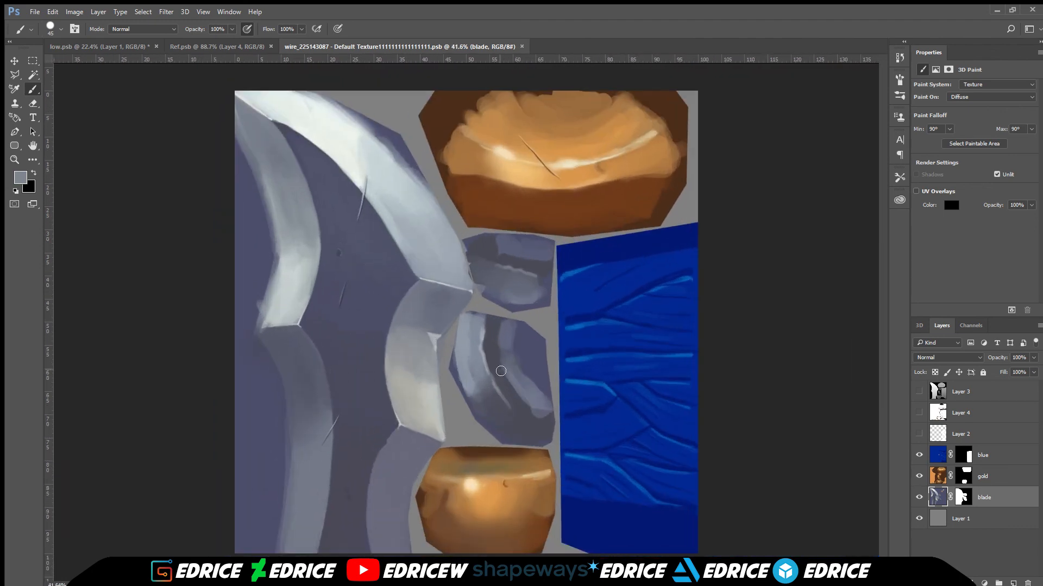
left_click(919, 435)
left_click(97, 46)
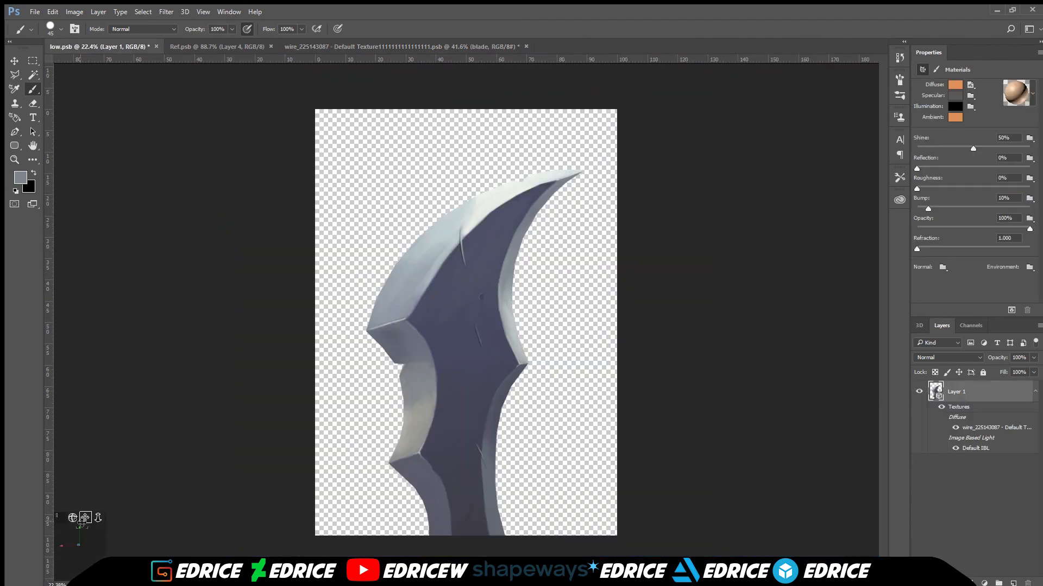
key("ctrl+s")
left_click(505, 46)
key("ctrl+s")
left_click(519, 46)
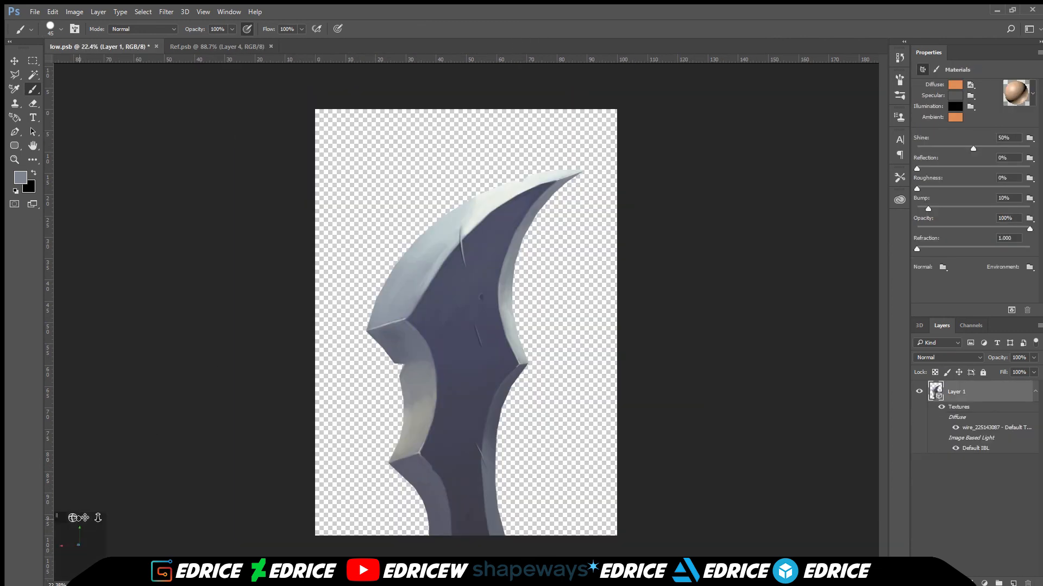
Step: Review the whole sword model from the handle and pommel up to the blade's tip, and save low.psb
mouse_move(85, 518)
left_mouse_down()
mouse_move(78, 445)
mouse_move(94, 528)
mouse_move(98, 505)
mouse_move(40, 514)
mouse_move(42, 503)
mouse_move(98, 529)
left_mouse_up()
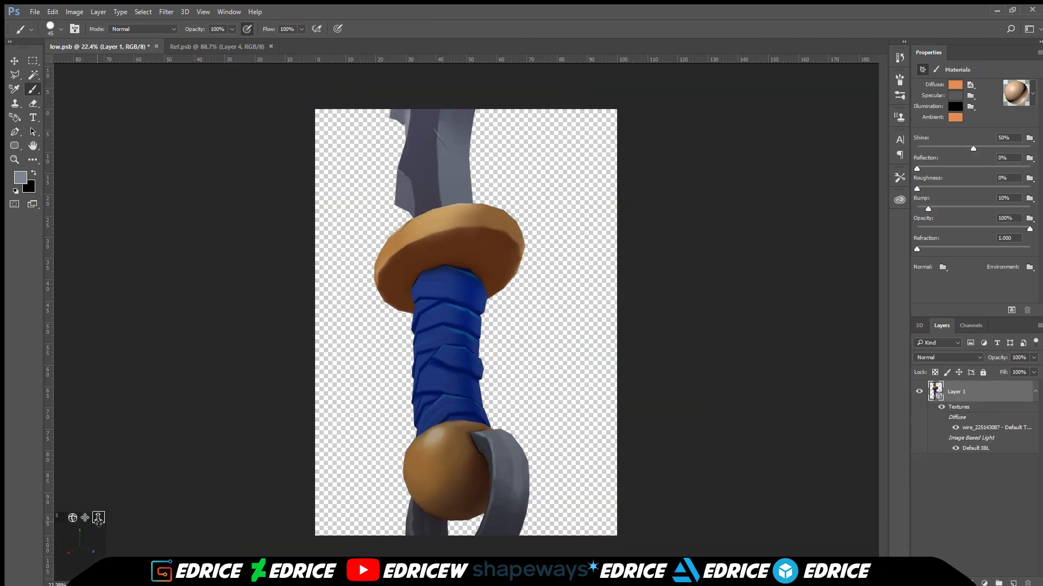
mouse_move(85, 518)
left_mouse_down()
mouse_move(154, 512)
mouse_move(191, 535)
mouse_move(86, 529)
left_mouse_up()
left_click_drag(97, 518, 103, 429)
left_click_drag(85, 518, 87, 570)
left_click_drag(98, 518, 102, 462)
left_click_drag(85, 518, 93, 520)
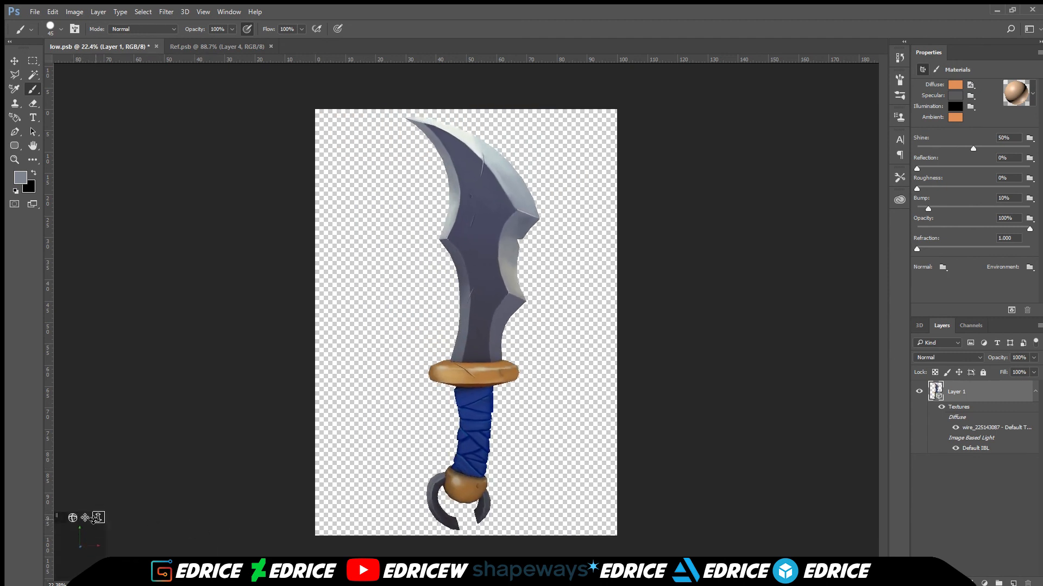
key("ctrl+s")
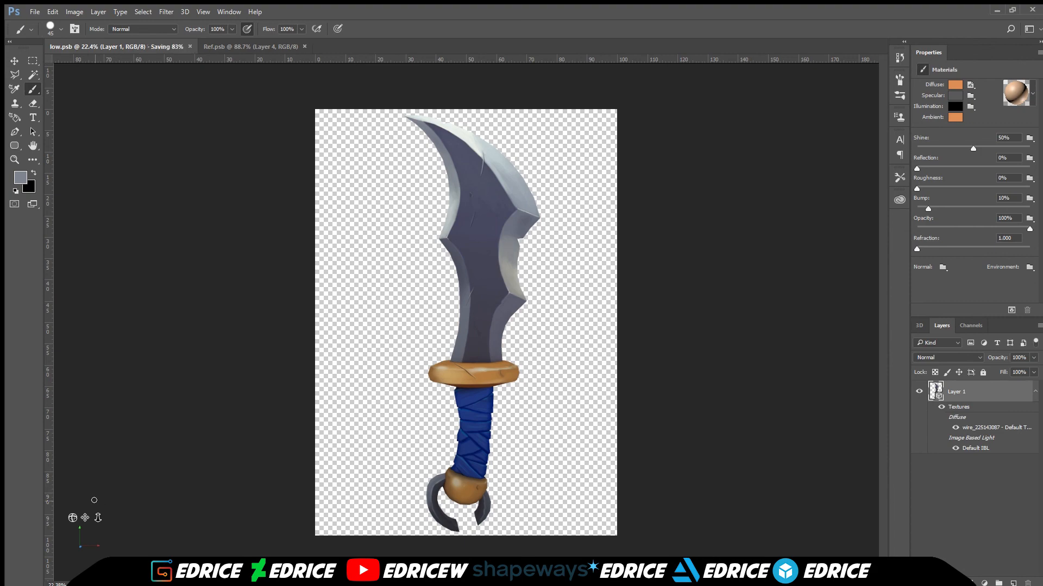